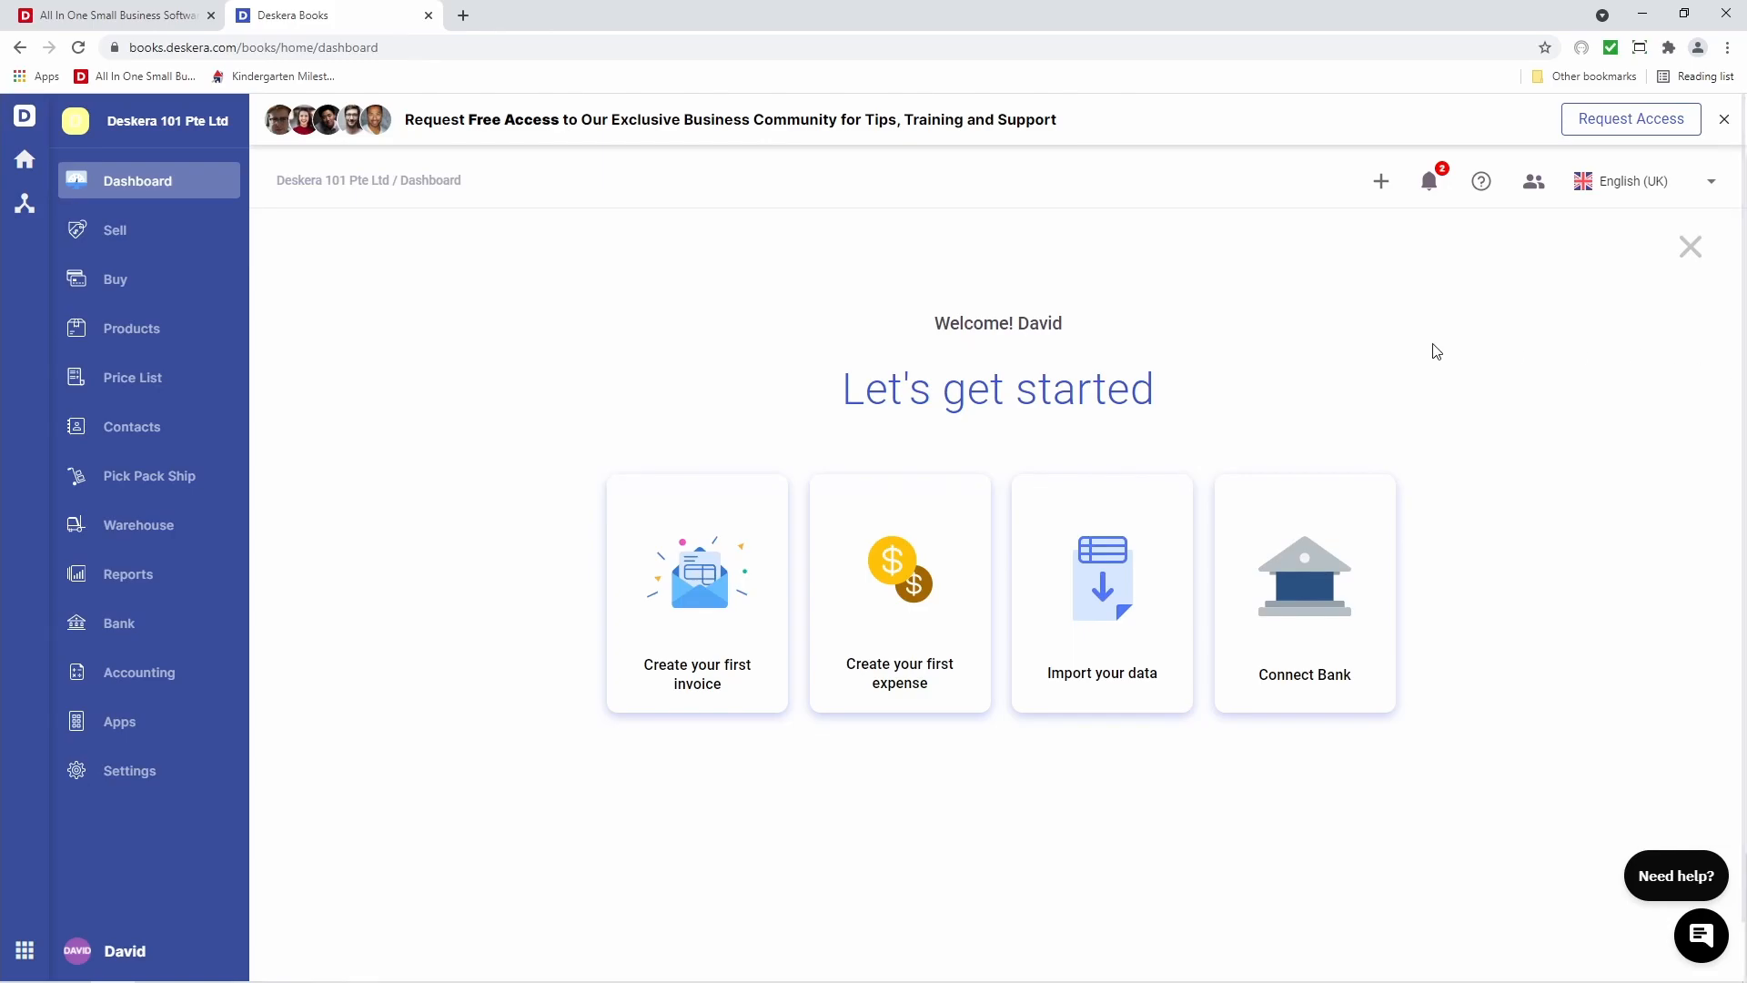
Open the Contacts list and start a new contact with Add Contact
{"action": "left_click", "coordinate": [159, 439]}
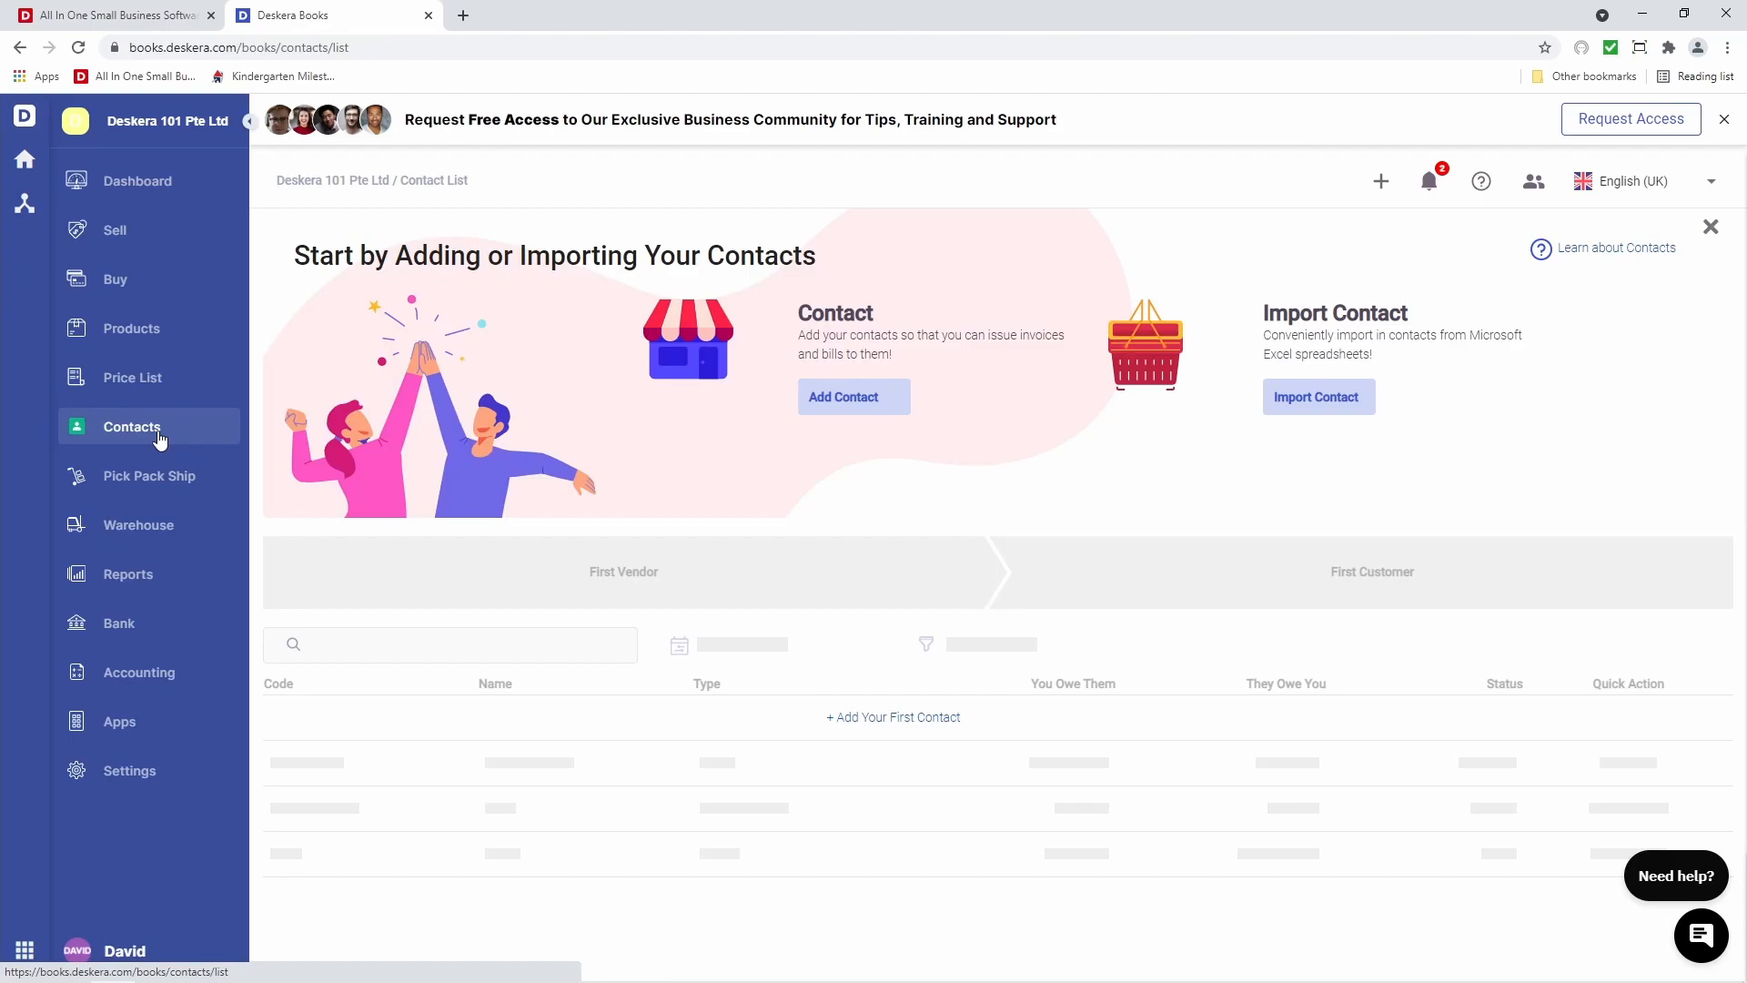
{"action": "left_click", "coordinate": [839, 422]}
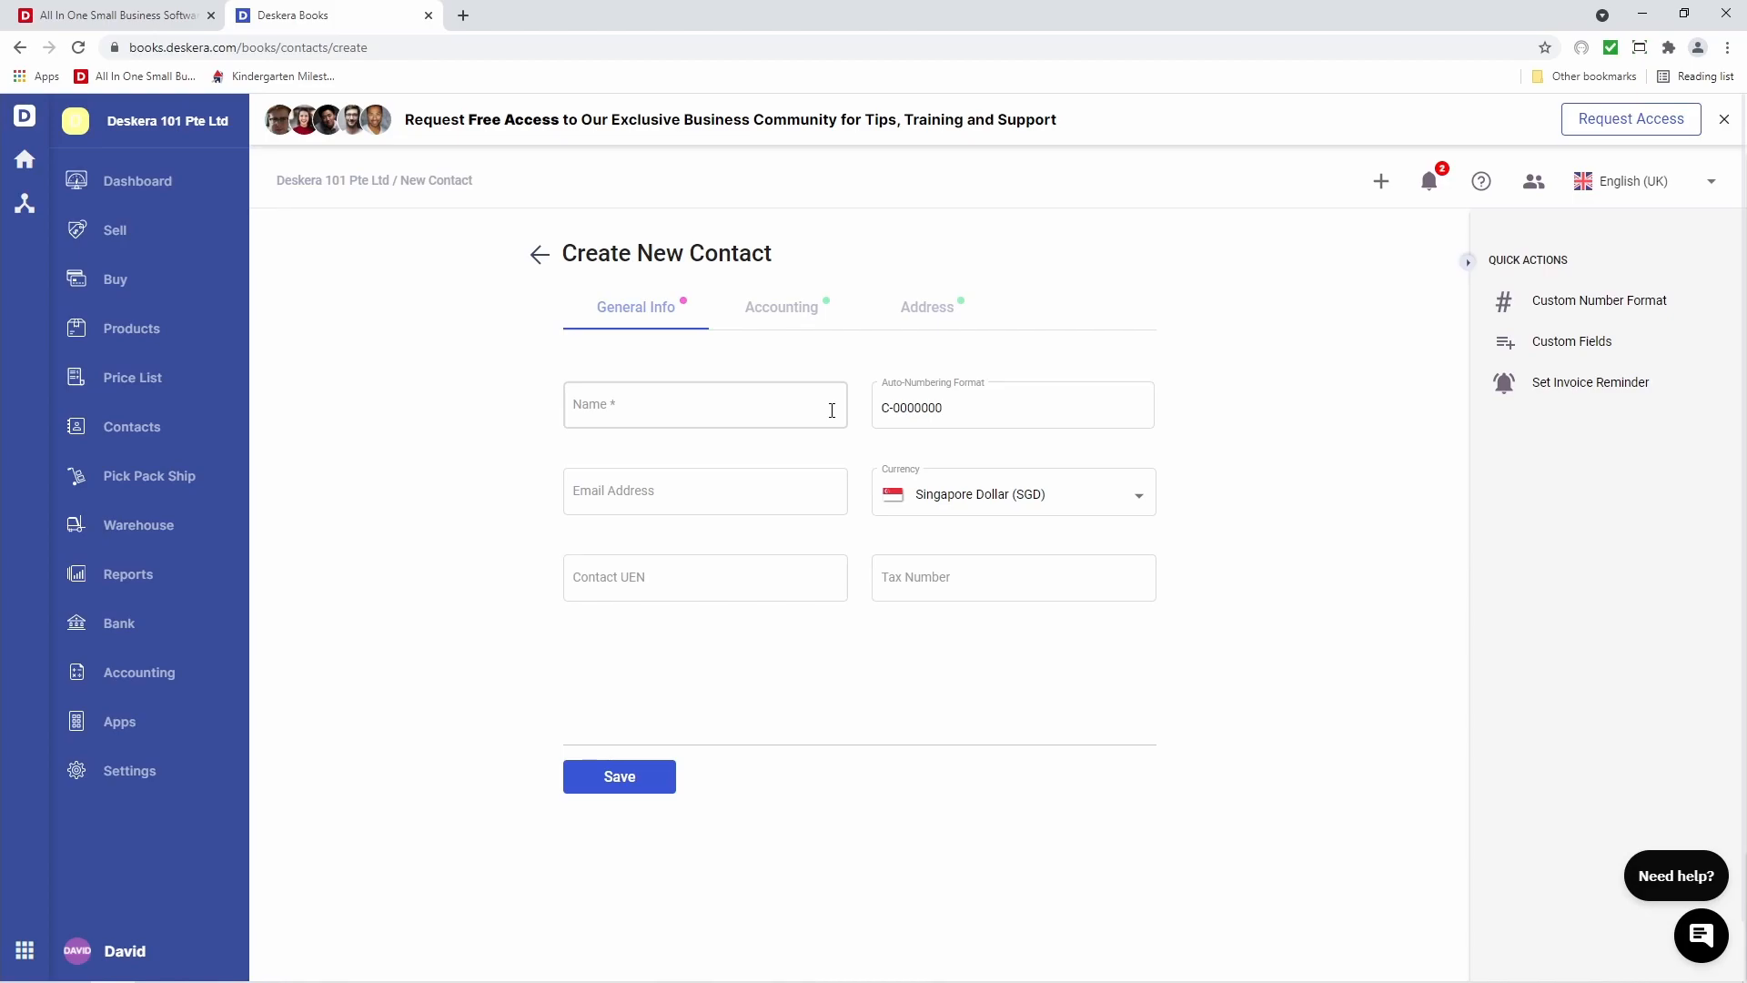
Enter the name John's Computers and the contact's e-mail, keeping Singapore Dollar (SGD) currency
{"action": "left_click", "coordinate": [832, 410]}
{"action": "type", "text": "Jo"}
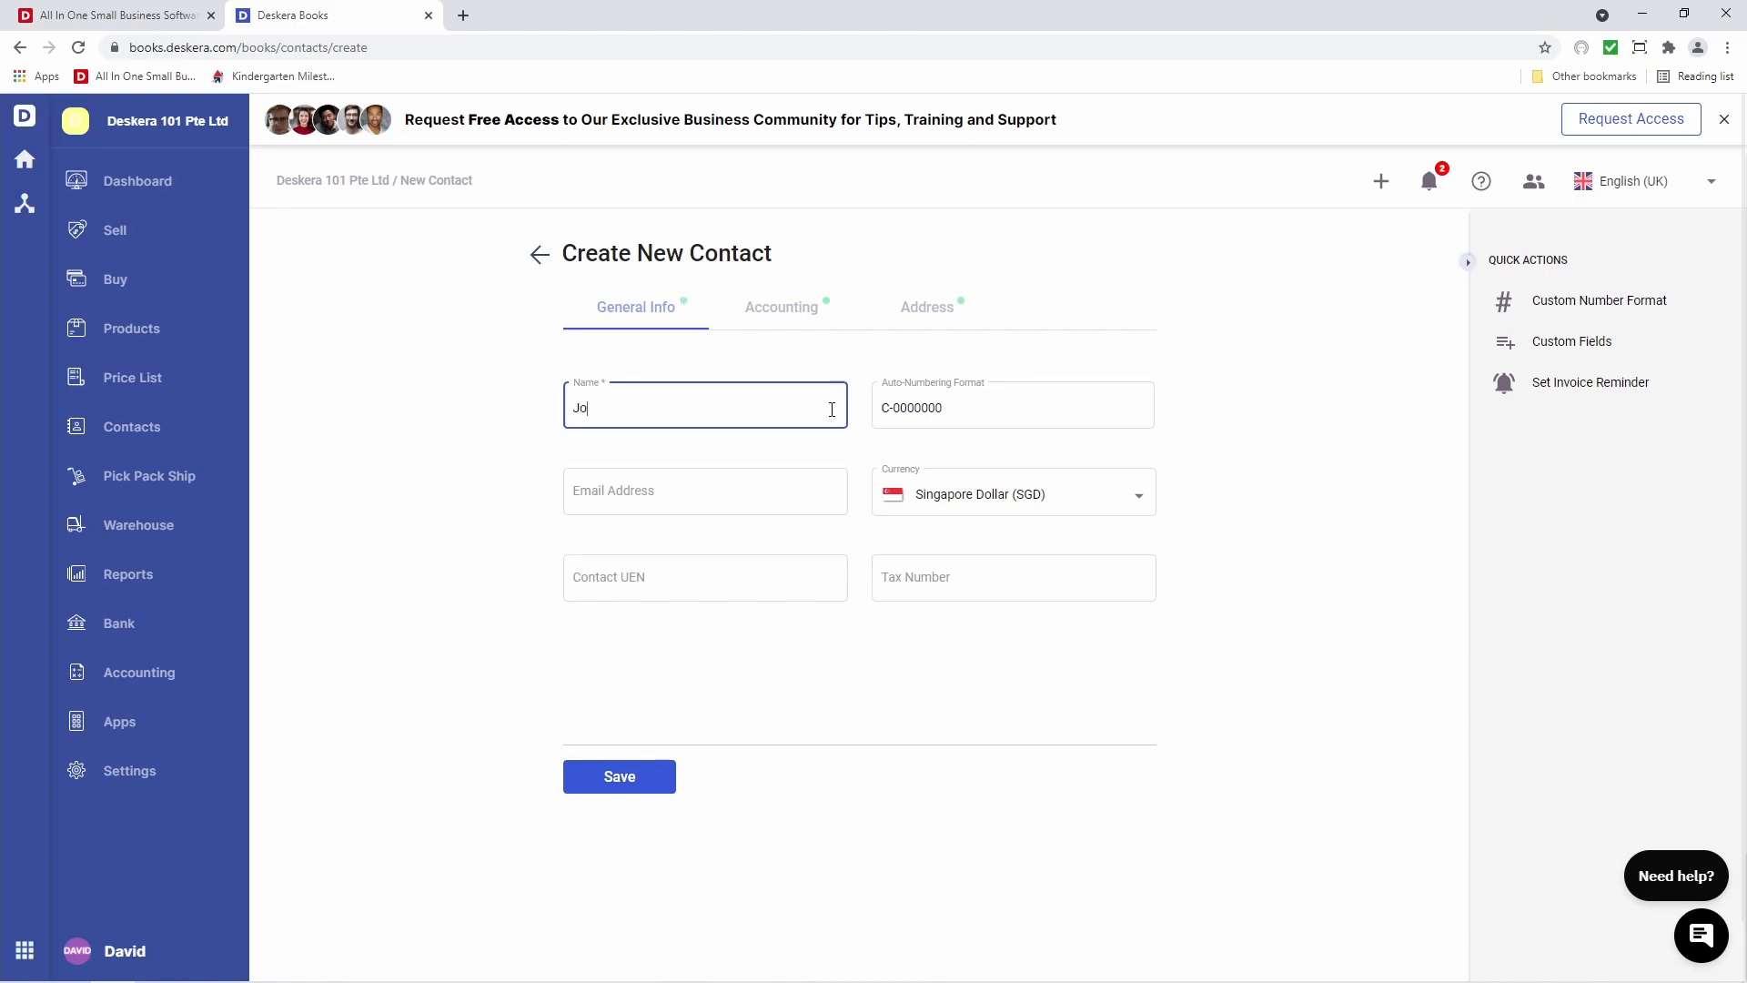
{"action": "type", "text": "hn's Computers"}
{"action": "left_click", "coordinate": [811, 485]}
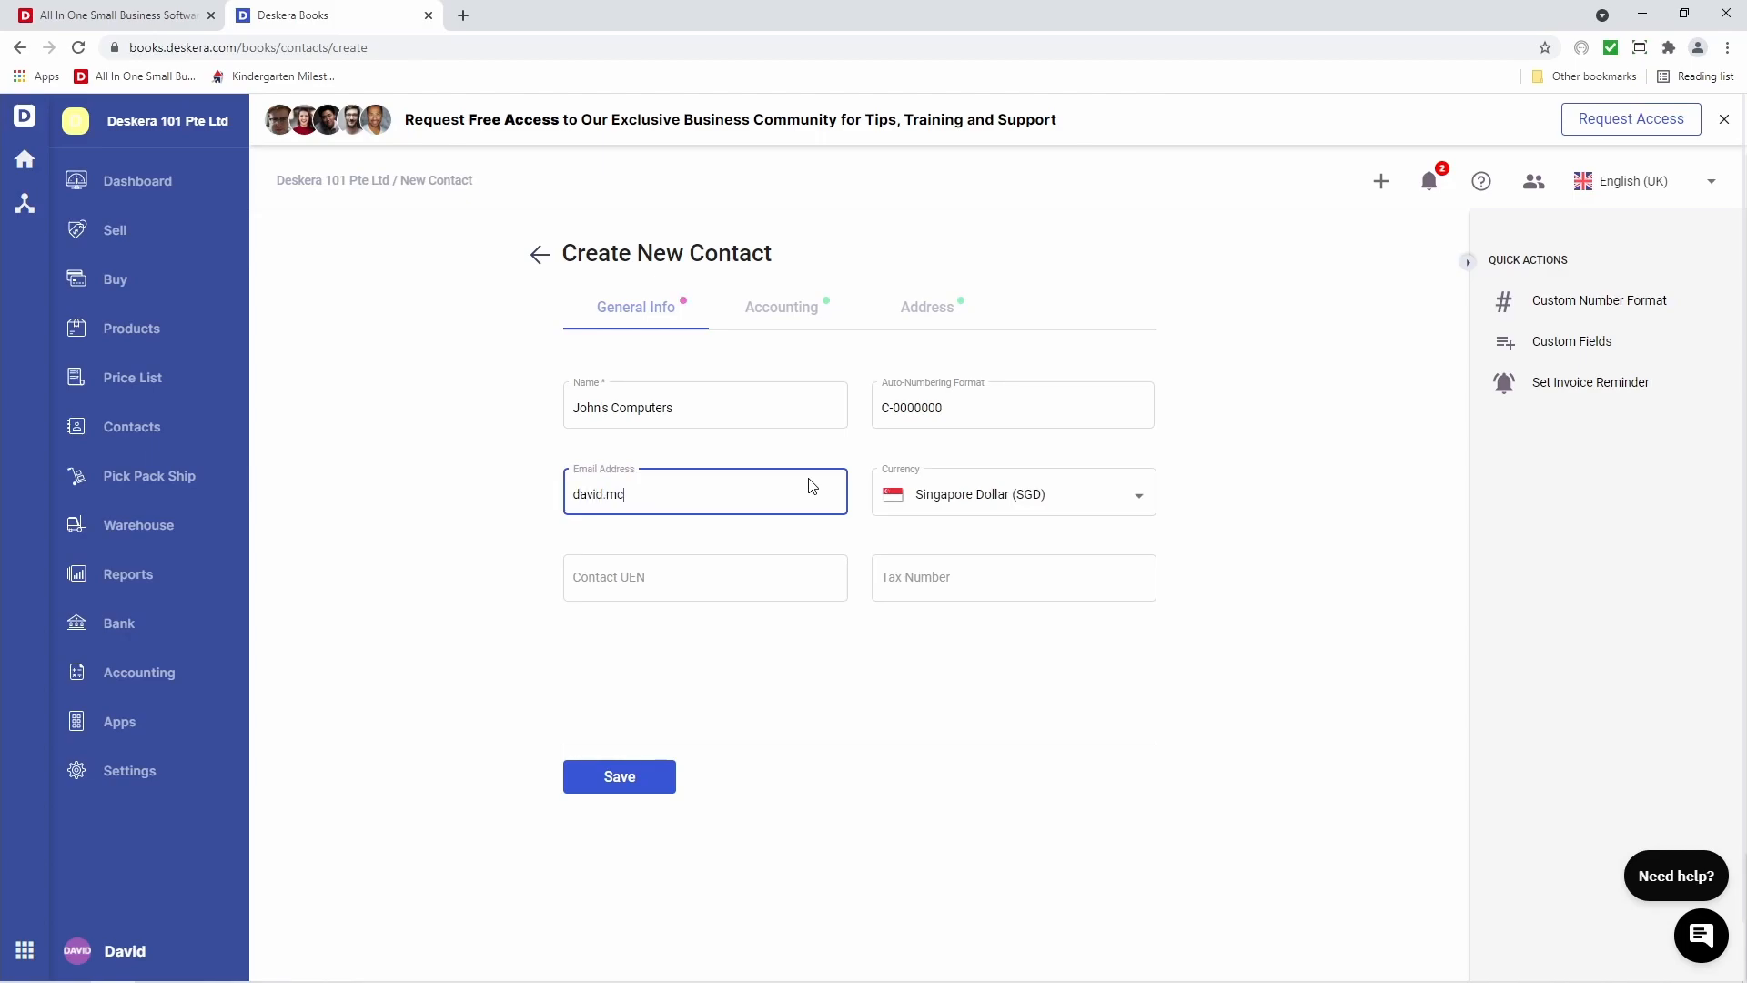
{"action": "left_click", "coordinate": [920, 506]}
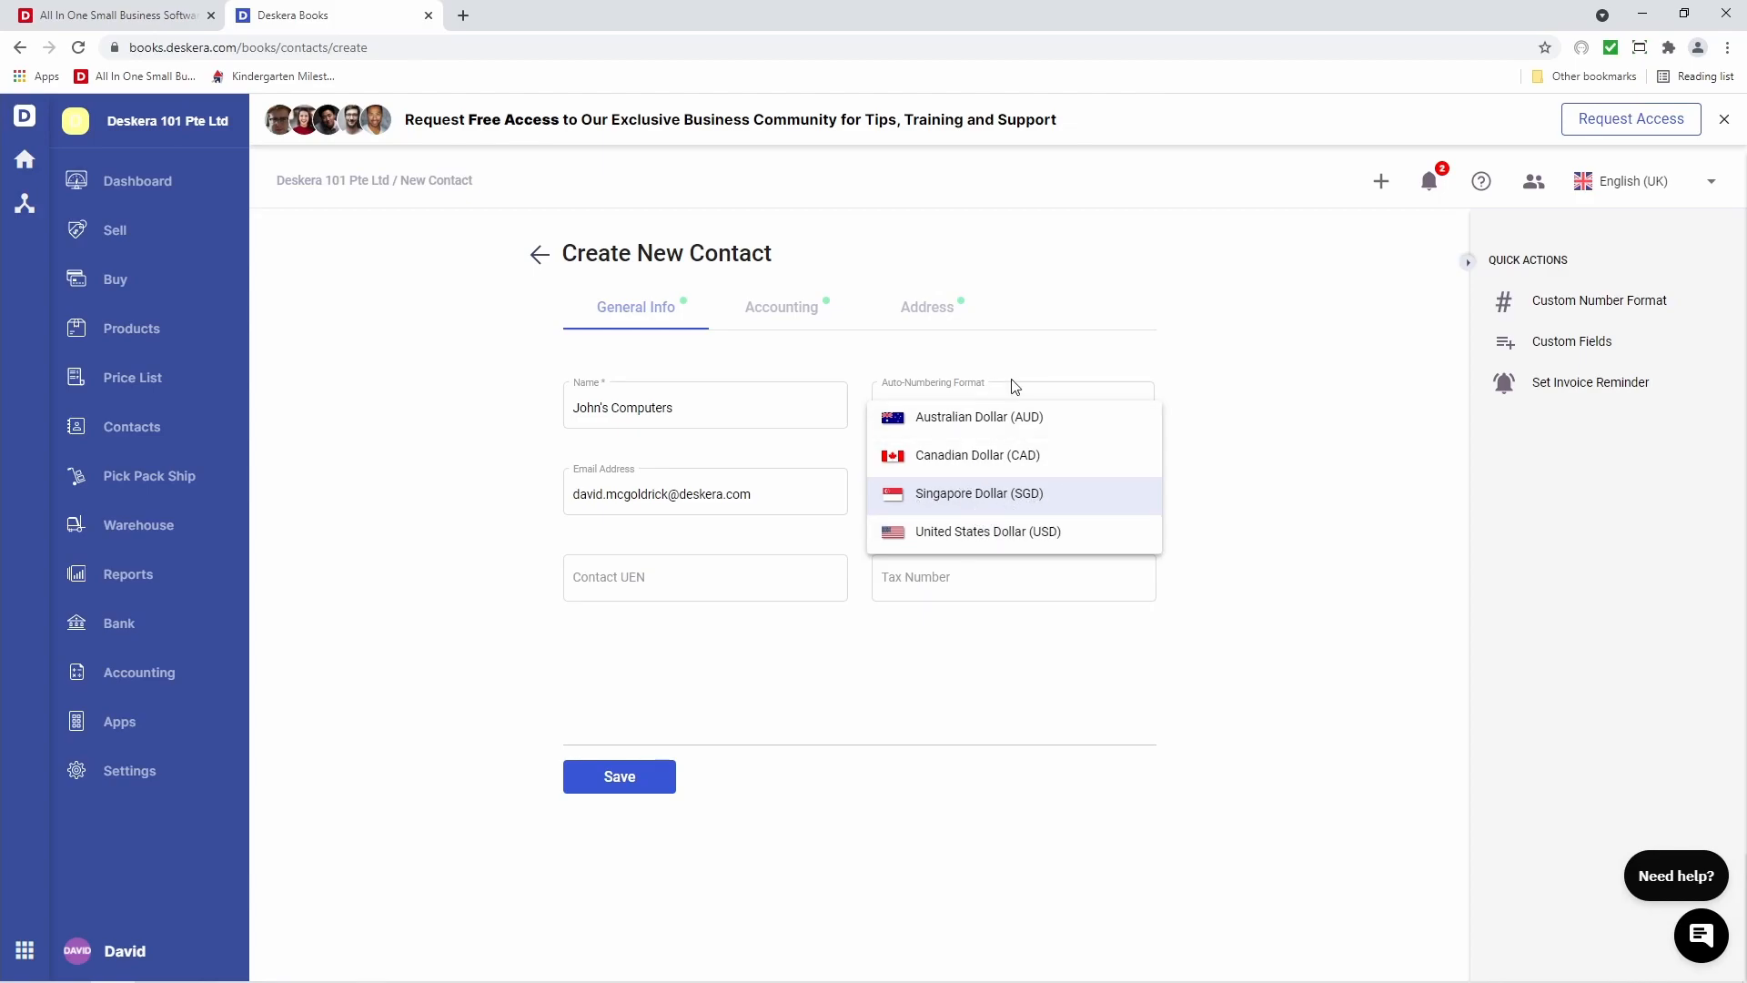
{"action": "left_click", "coordinate": [1052, 494]}
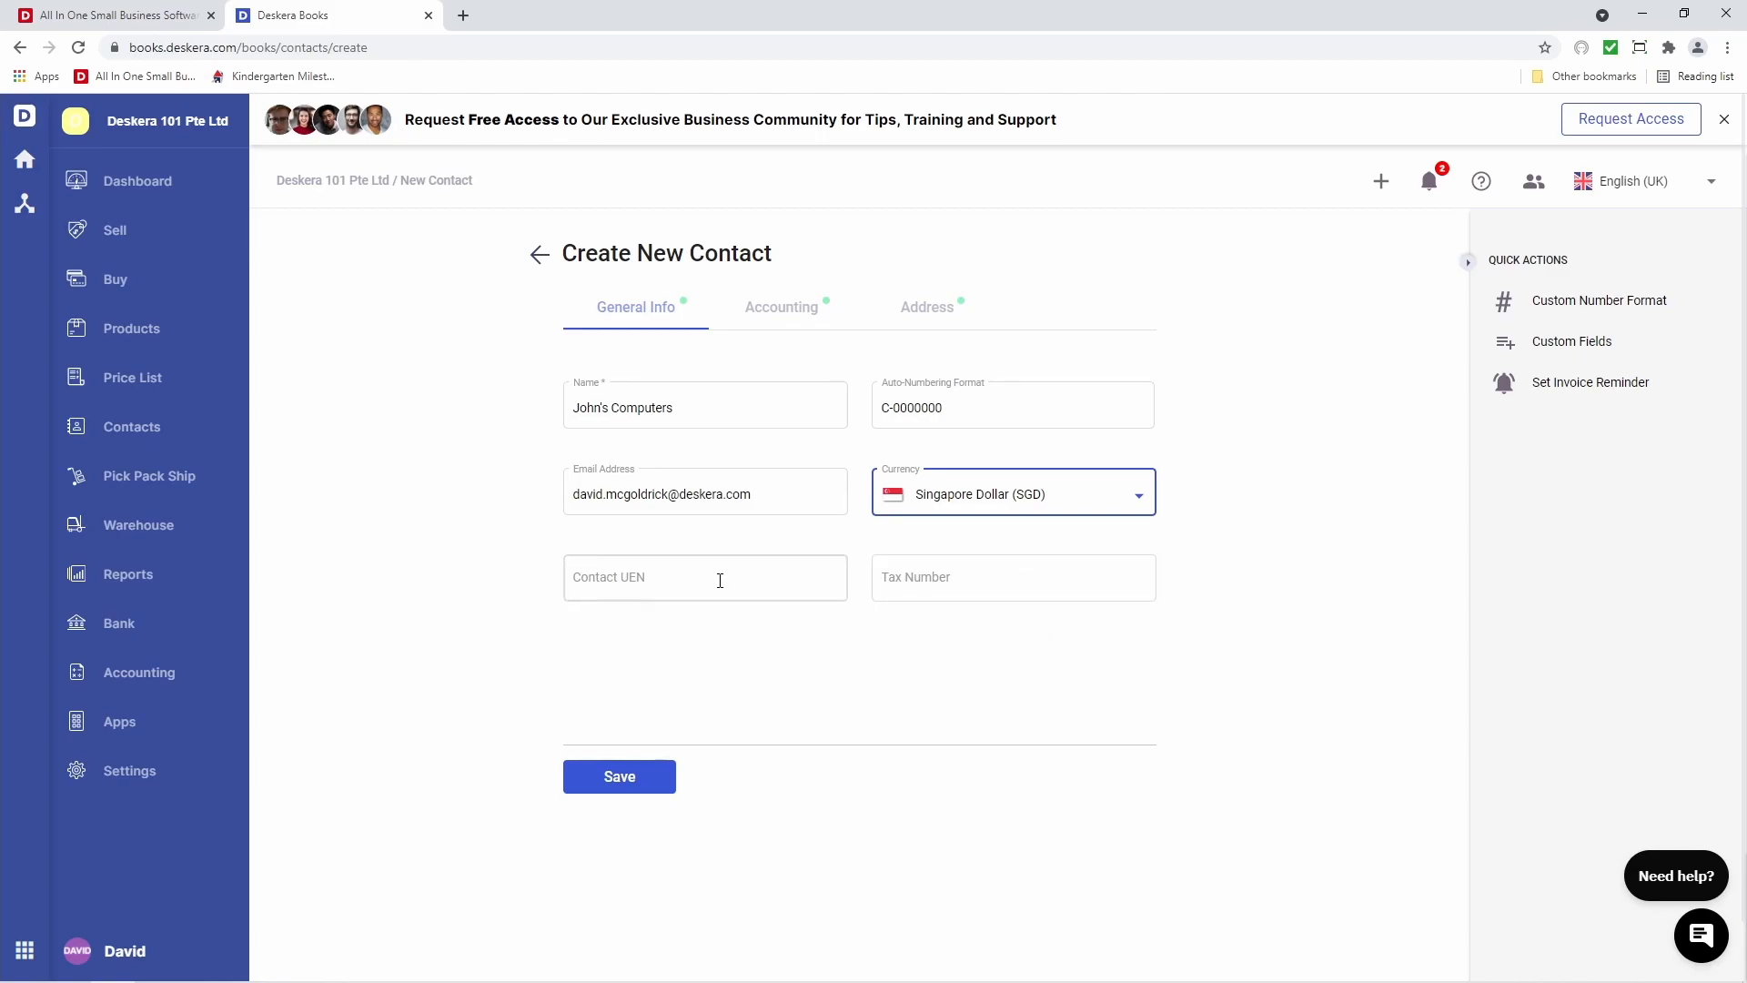
{"action": "left_click", "coordinate": [969, 416]}
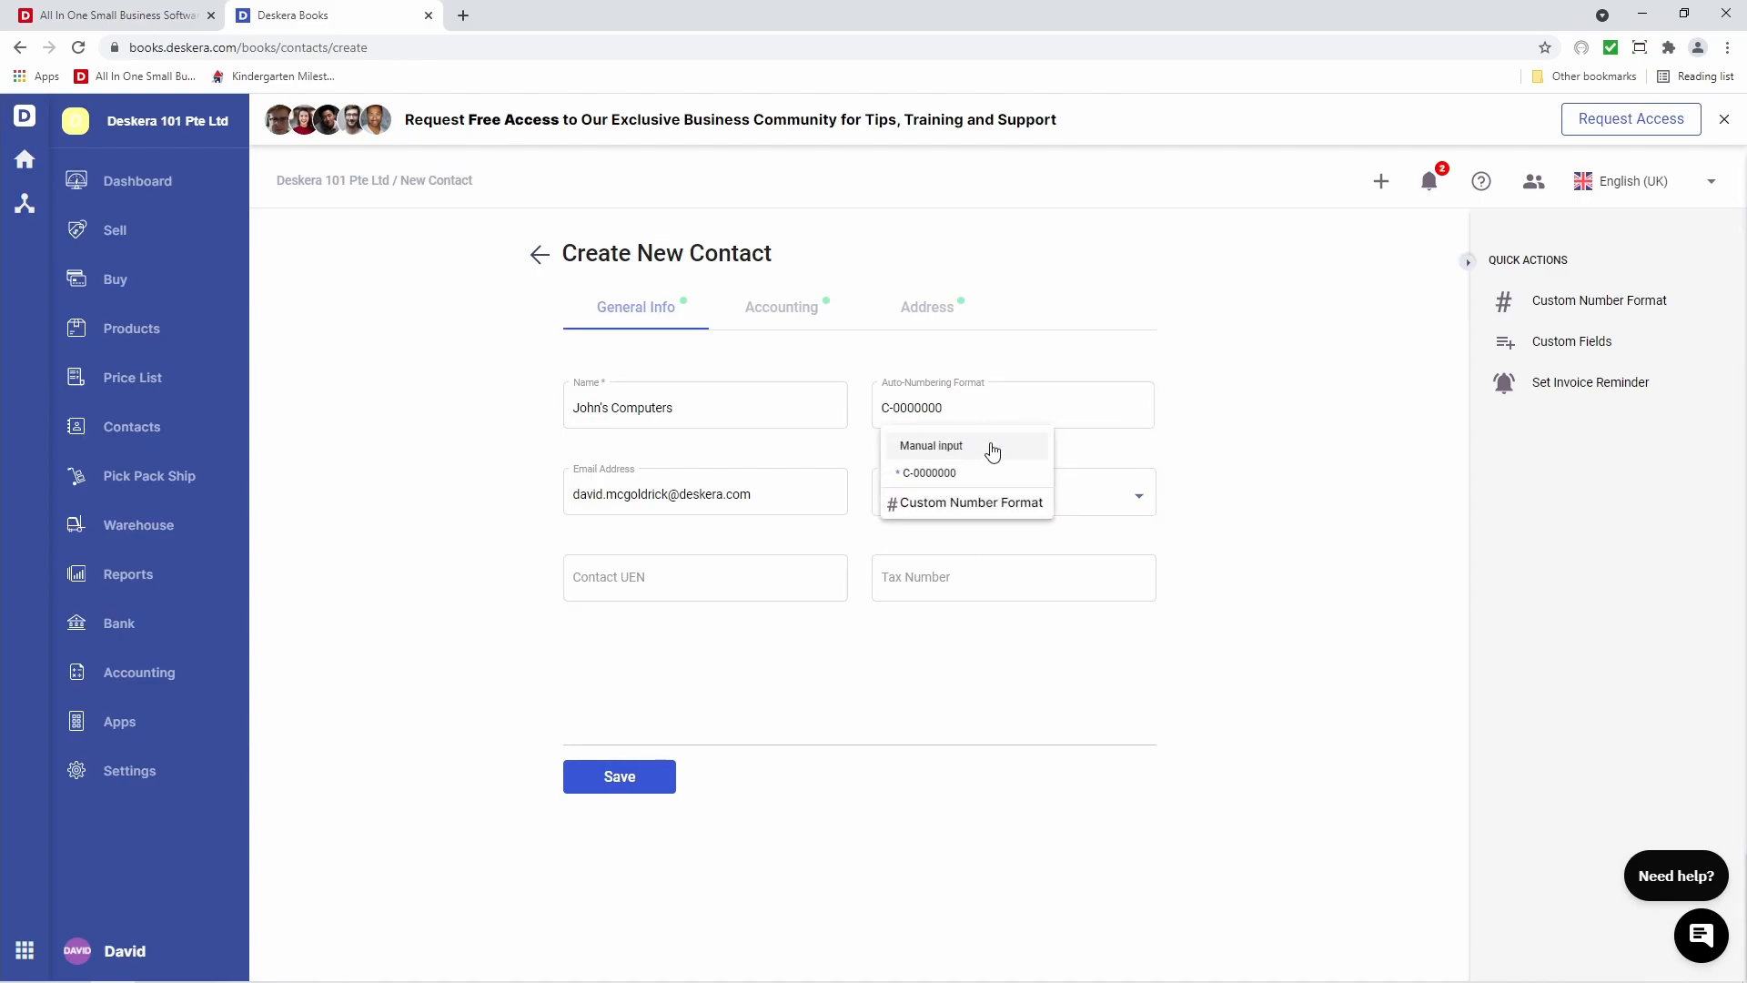
{"action": "mouse_move", "coordinate": [999, 476]}
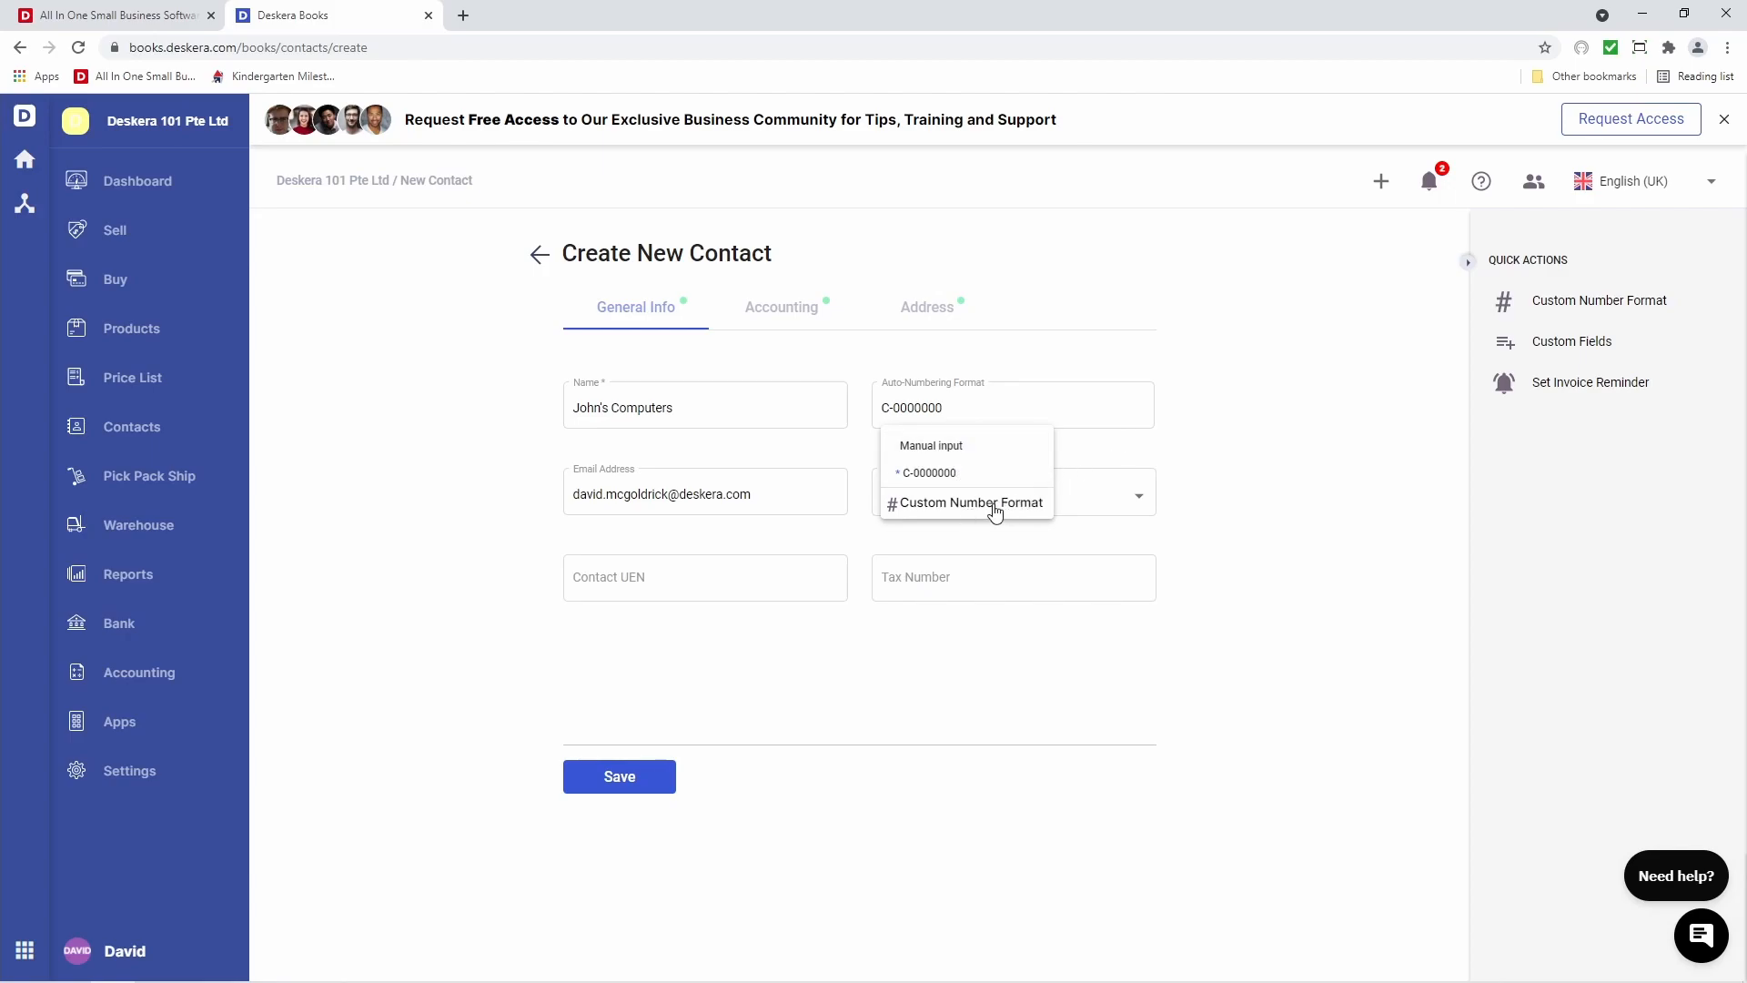
Start a custom number format with prefix C, a slash separator and 6 display digits
{"action": "left_click", "coordinate": [1200, 427]}
{"action": "left_click", "coordinate": [1609, 310]}
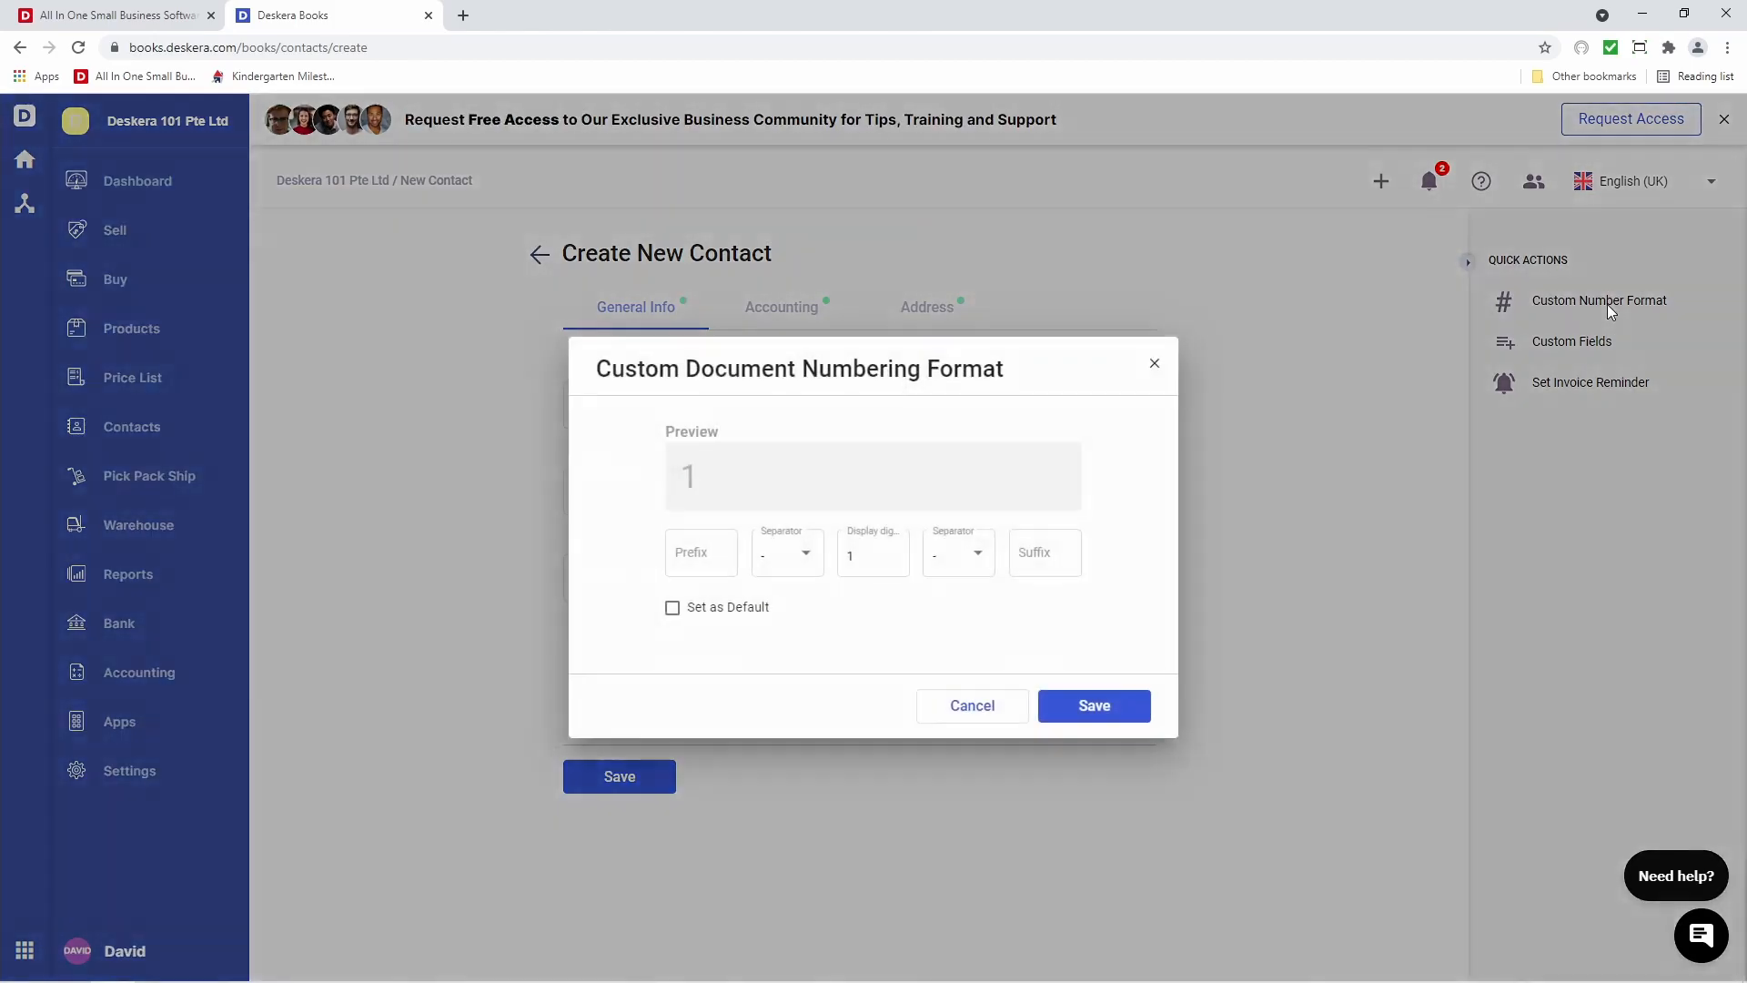
{"action": "left_click", "coordinate": [720, 552]}
{"action": "type", "text": "C"}
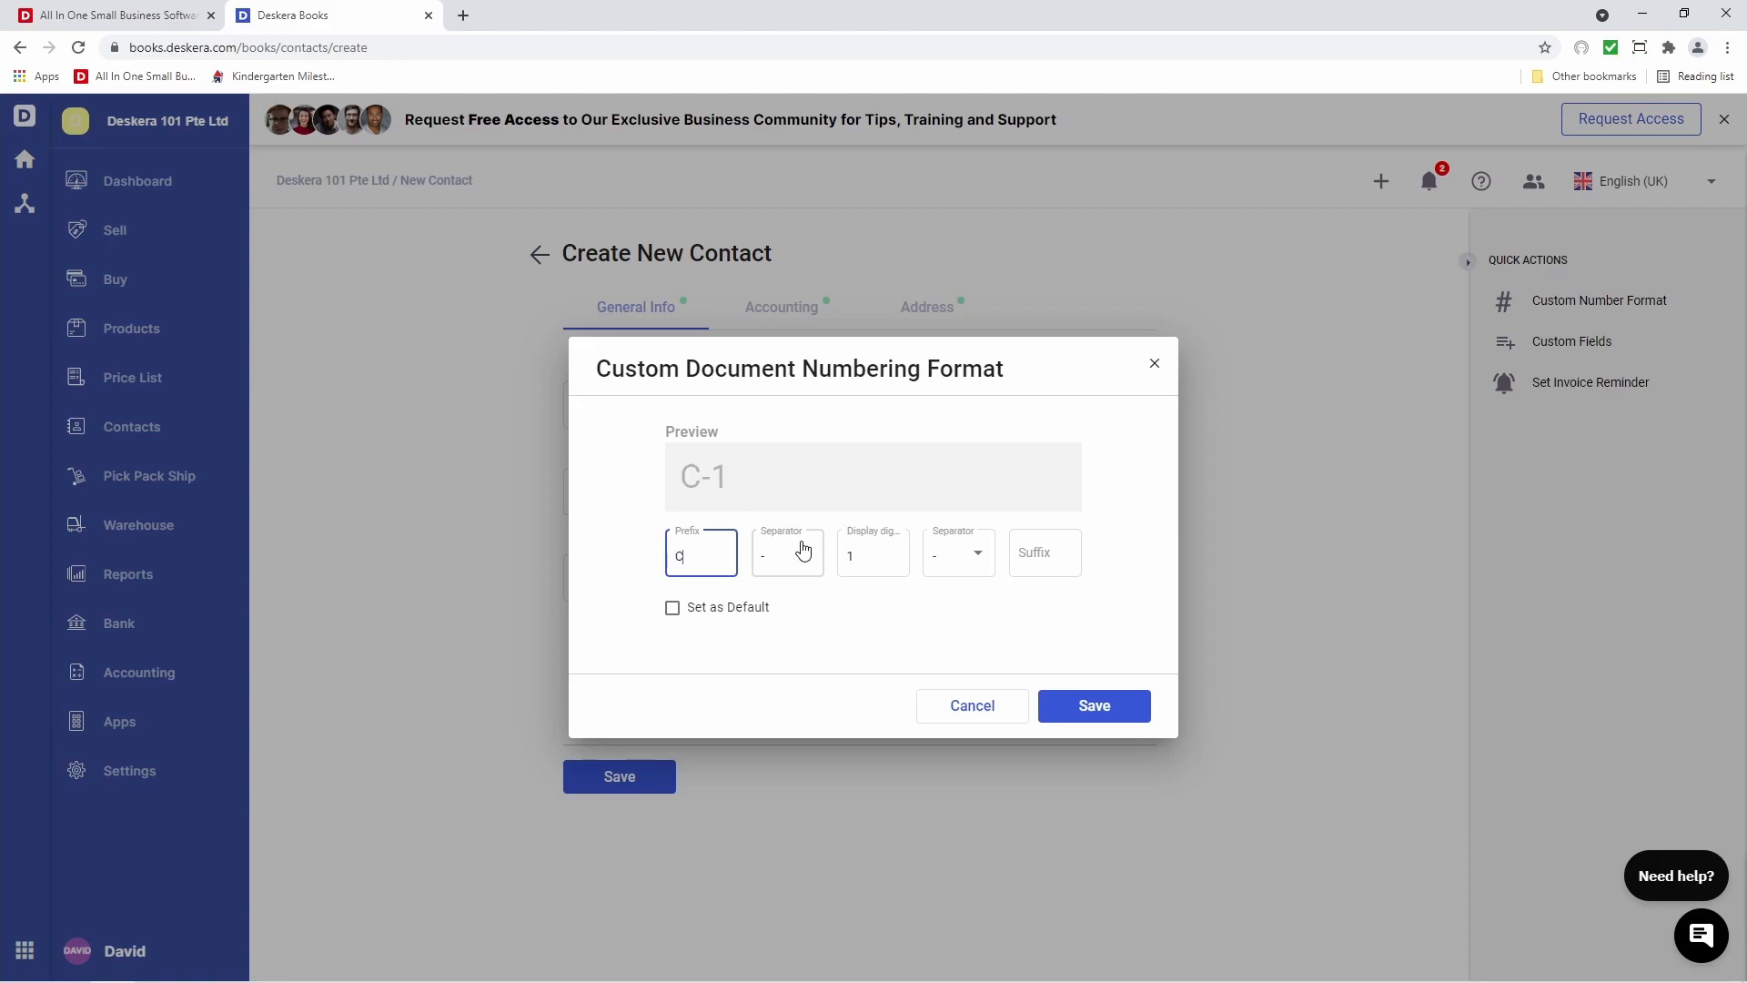
{"action": "left_click", "coordinate": [801, 550]}
{"action": "left_click", "coordinate": [806, 632]}
{"action": "left_click", "coordinate": [871, 572]}
{"action": "key", "text": "BackSpace"}
{"action": "type", "text": "6"}
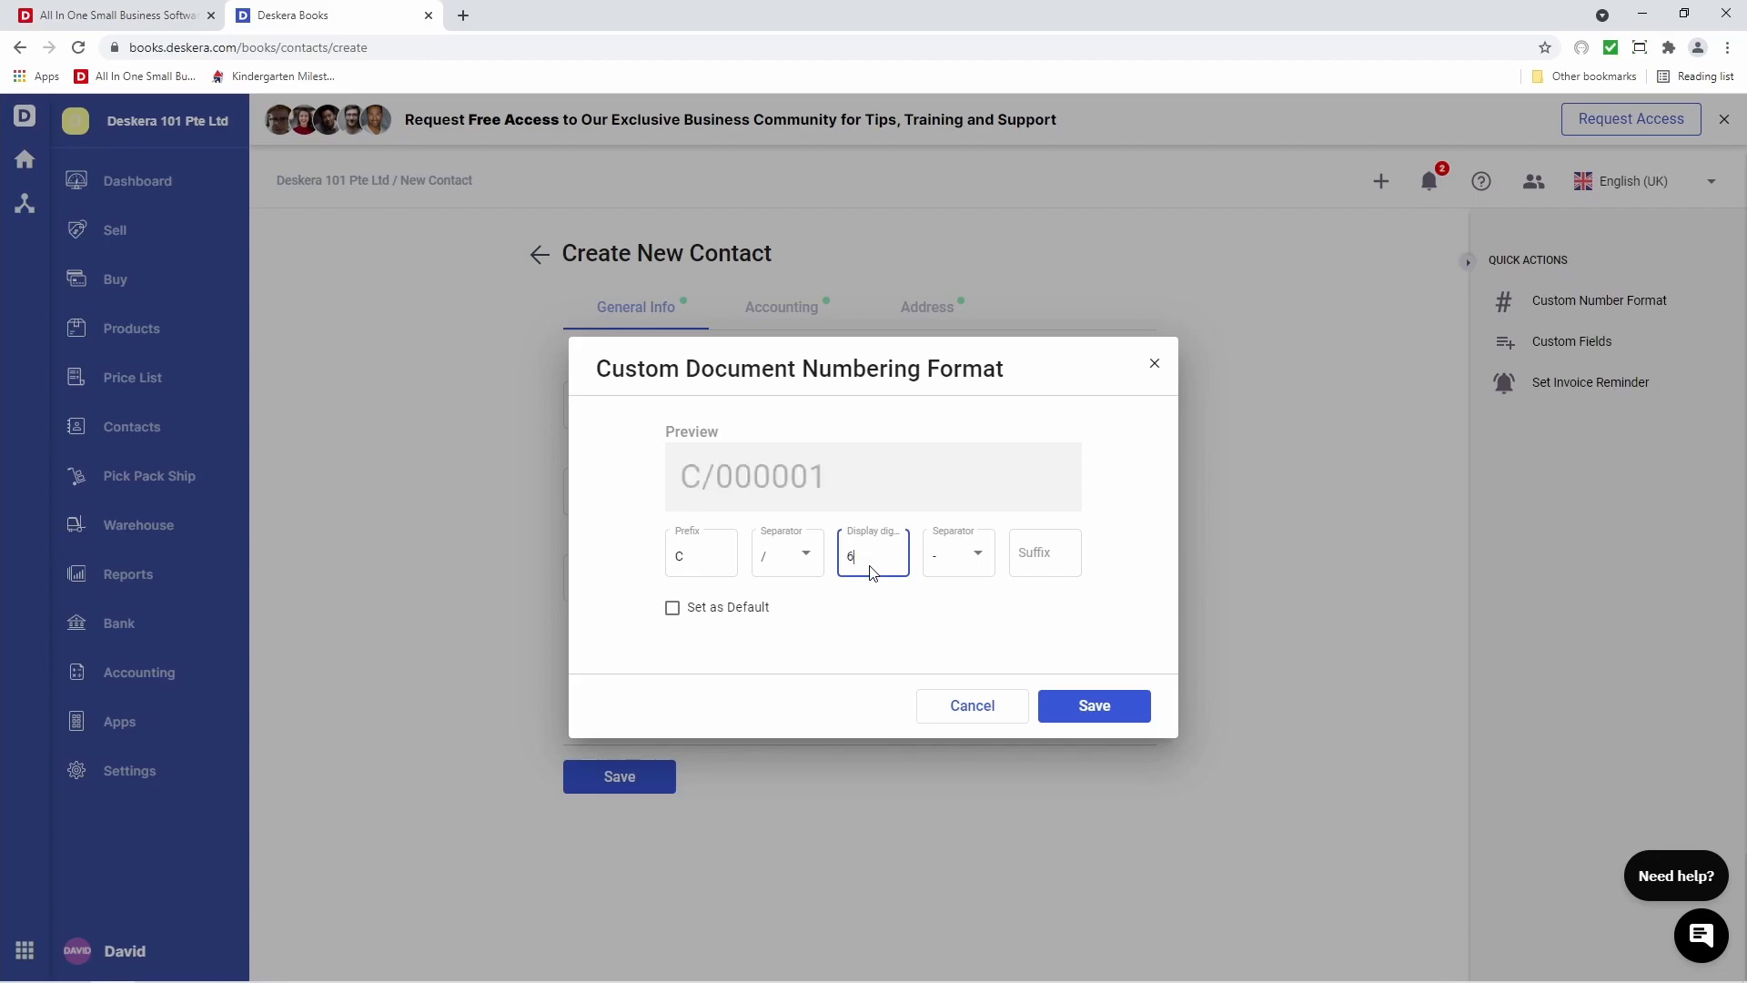
Add a slash and suffix 2021, set it as default and save C/000001/2021
{"action": "left_click", "coordinate": [961, 552]}
{"action": "left_click", "coordinate": [963, 632]}
{"action": "left_click", "coordinate": [1039, 554]}
{"action": "type", "text": "2021"}
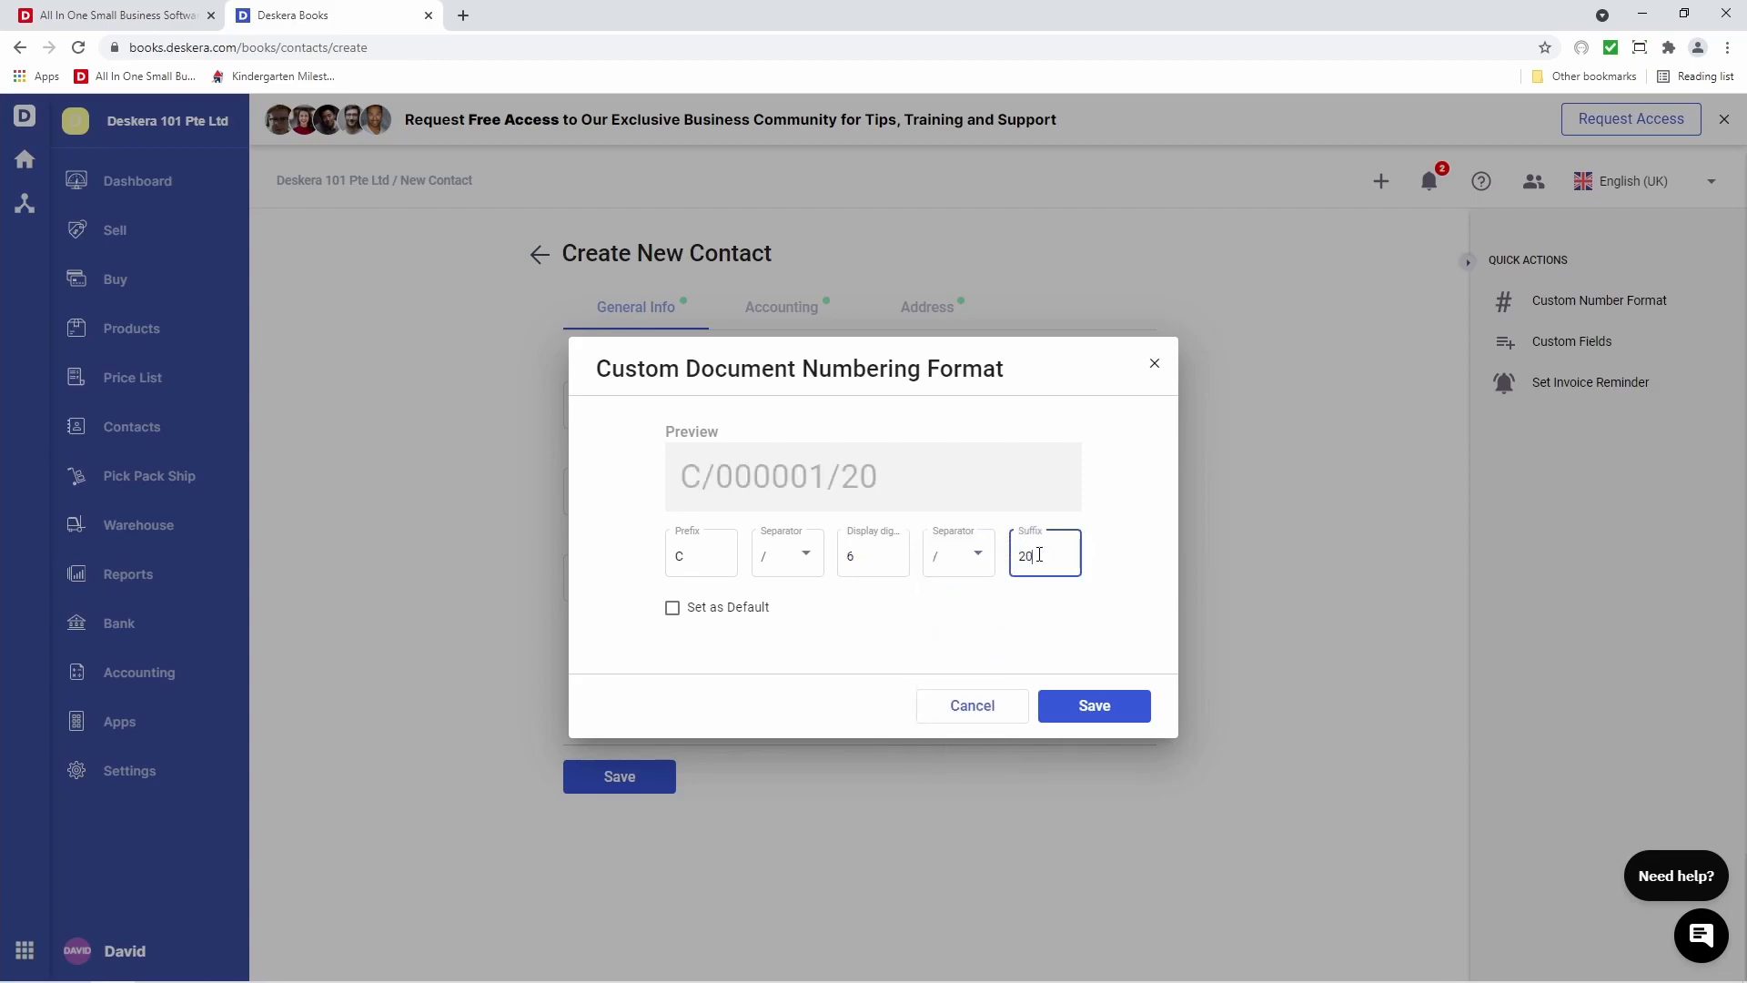
{"action": "left_click", "coordinate": [745, 613]}
{"action": "left_click", "coordinate": [1095, 706]}
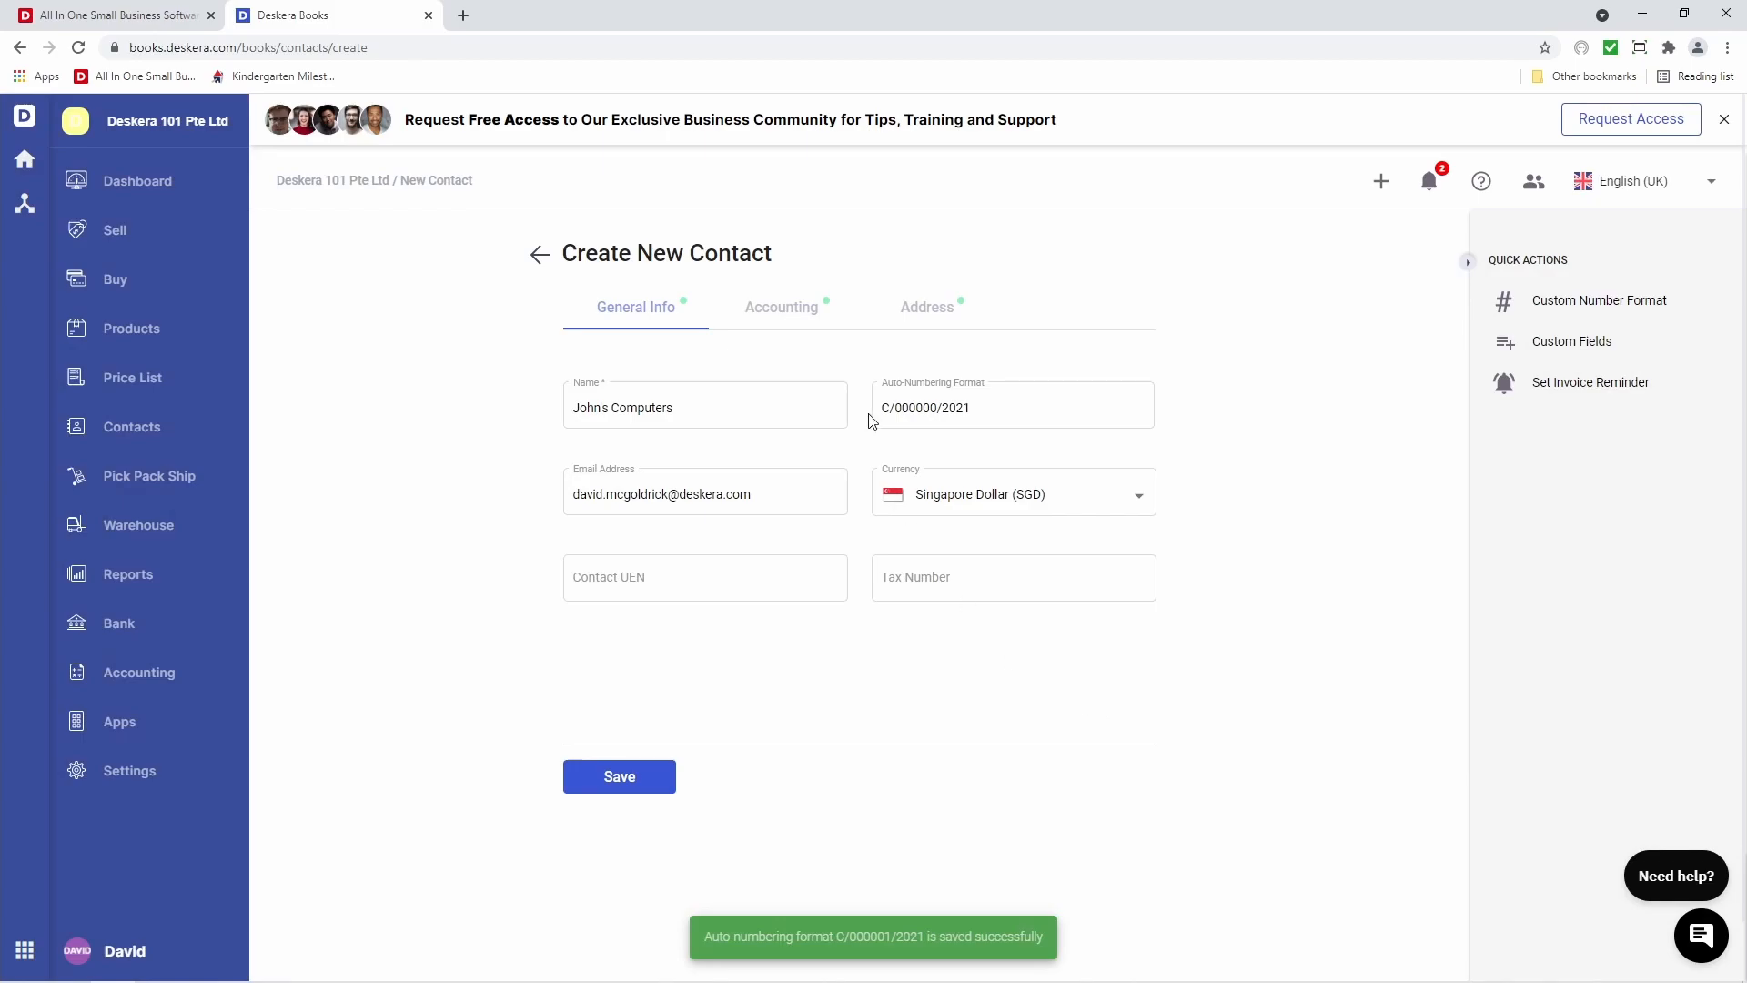
On the Accounting tab choose NET 45 terms, leaving Accounts Payable and Accounts Receivable unchanged
{"action": "left_click", "coordinate": [793, 319]}
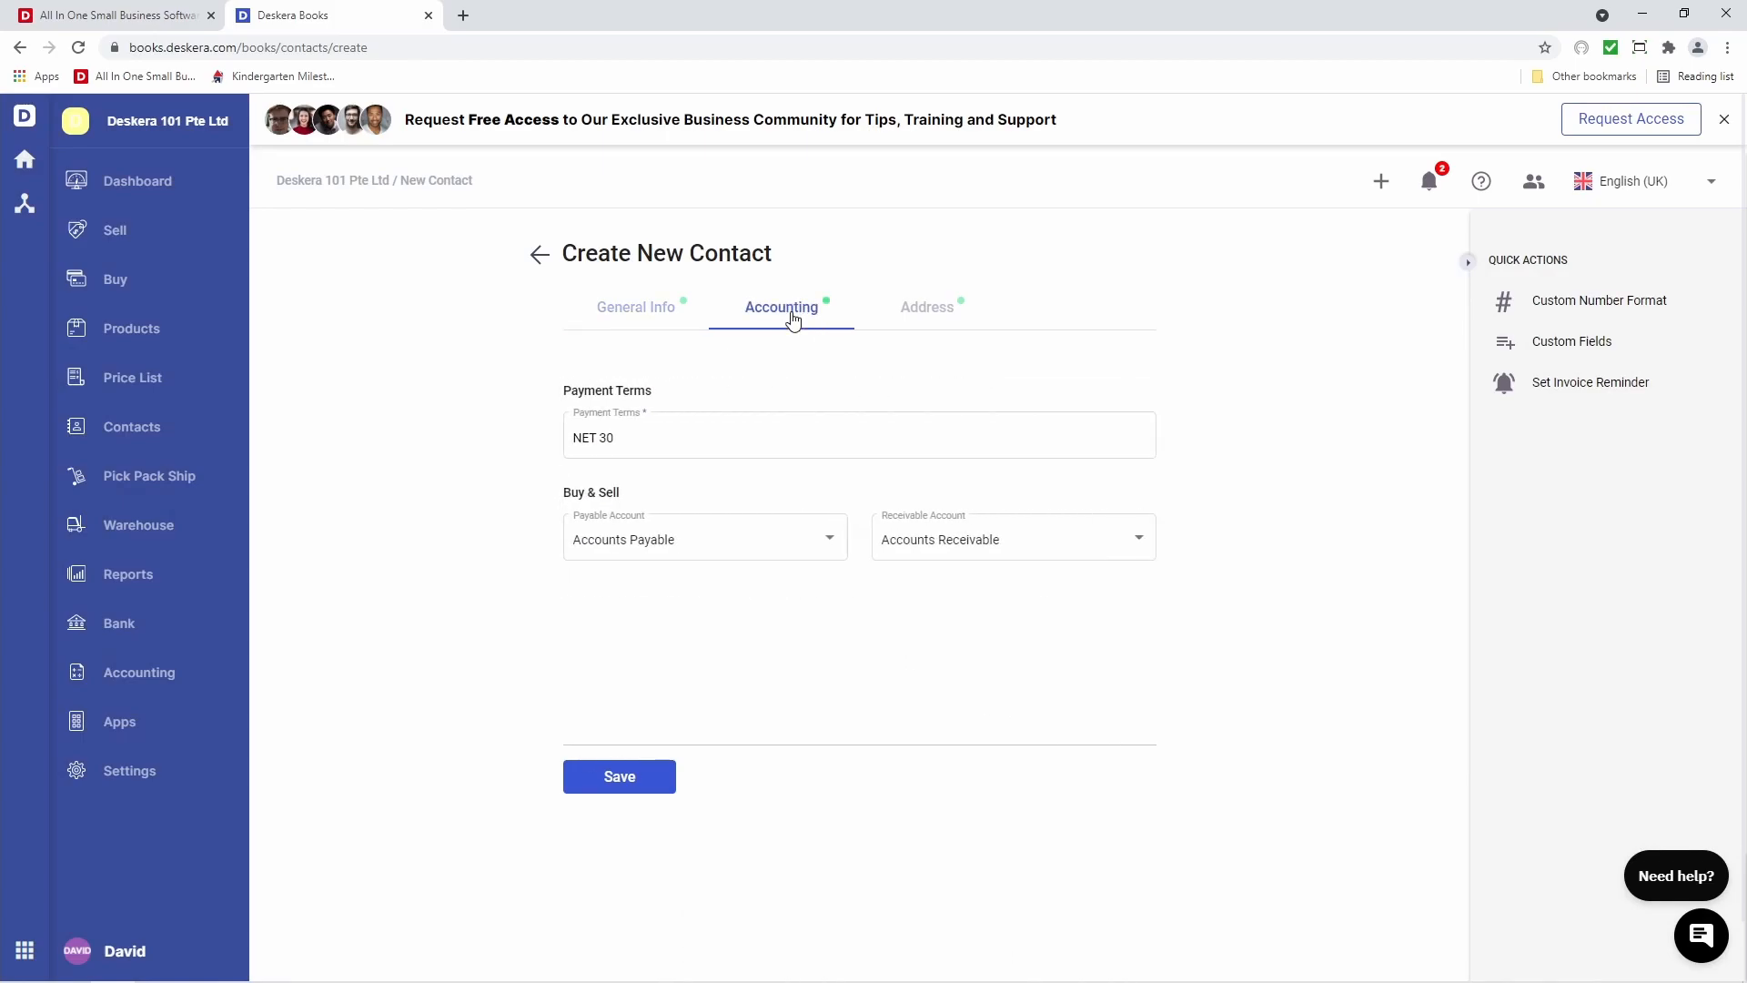
{"action": "left_click", "coordinate": [671, 433]}
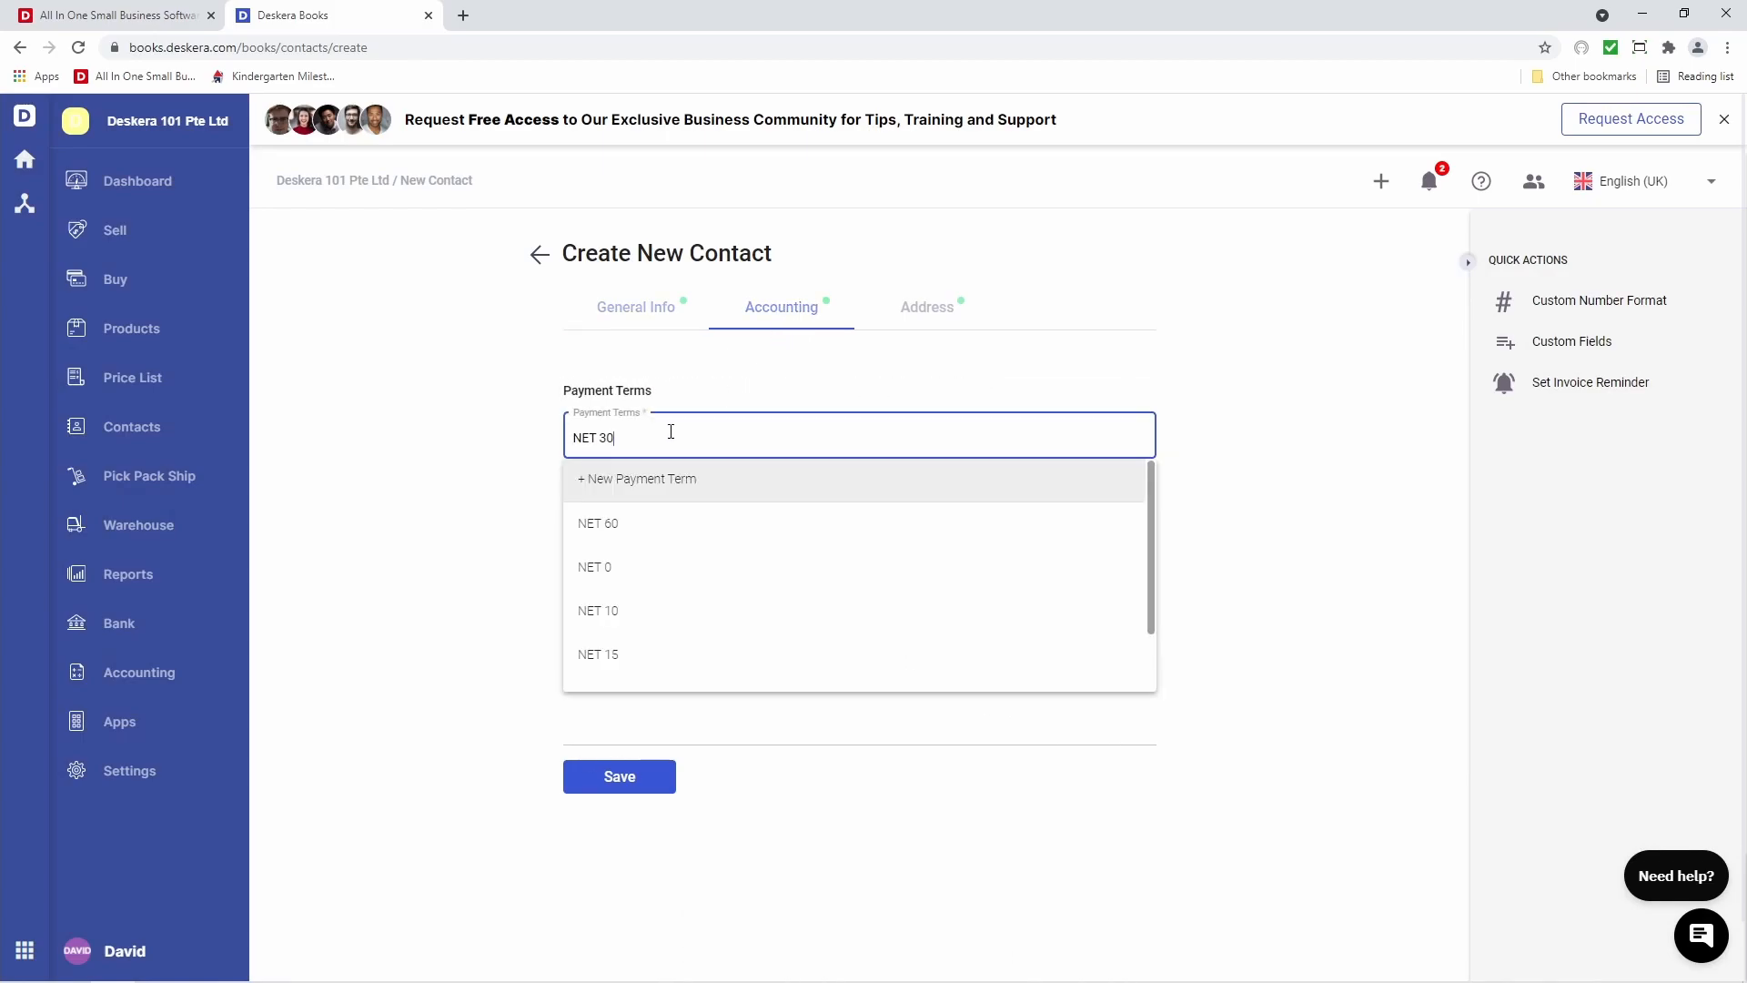
{"action": "scroll", "coordinate": [733, 674], "scroll_direction": "down", "scroll_amount": 2}
{"action": "scroll", "coordinate": [664, 558], "scroll_direction": "up", "scroll_amount": 2}
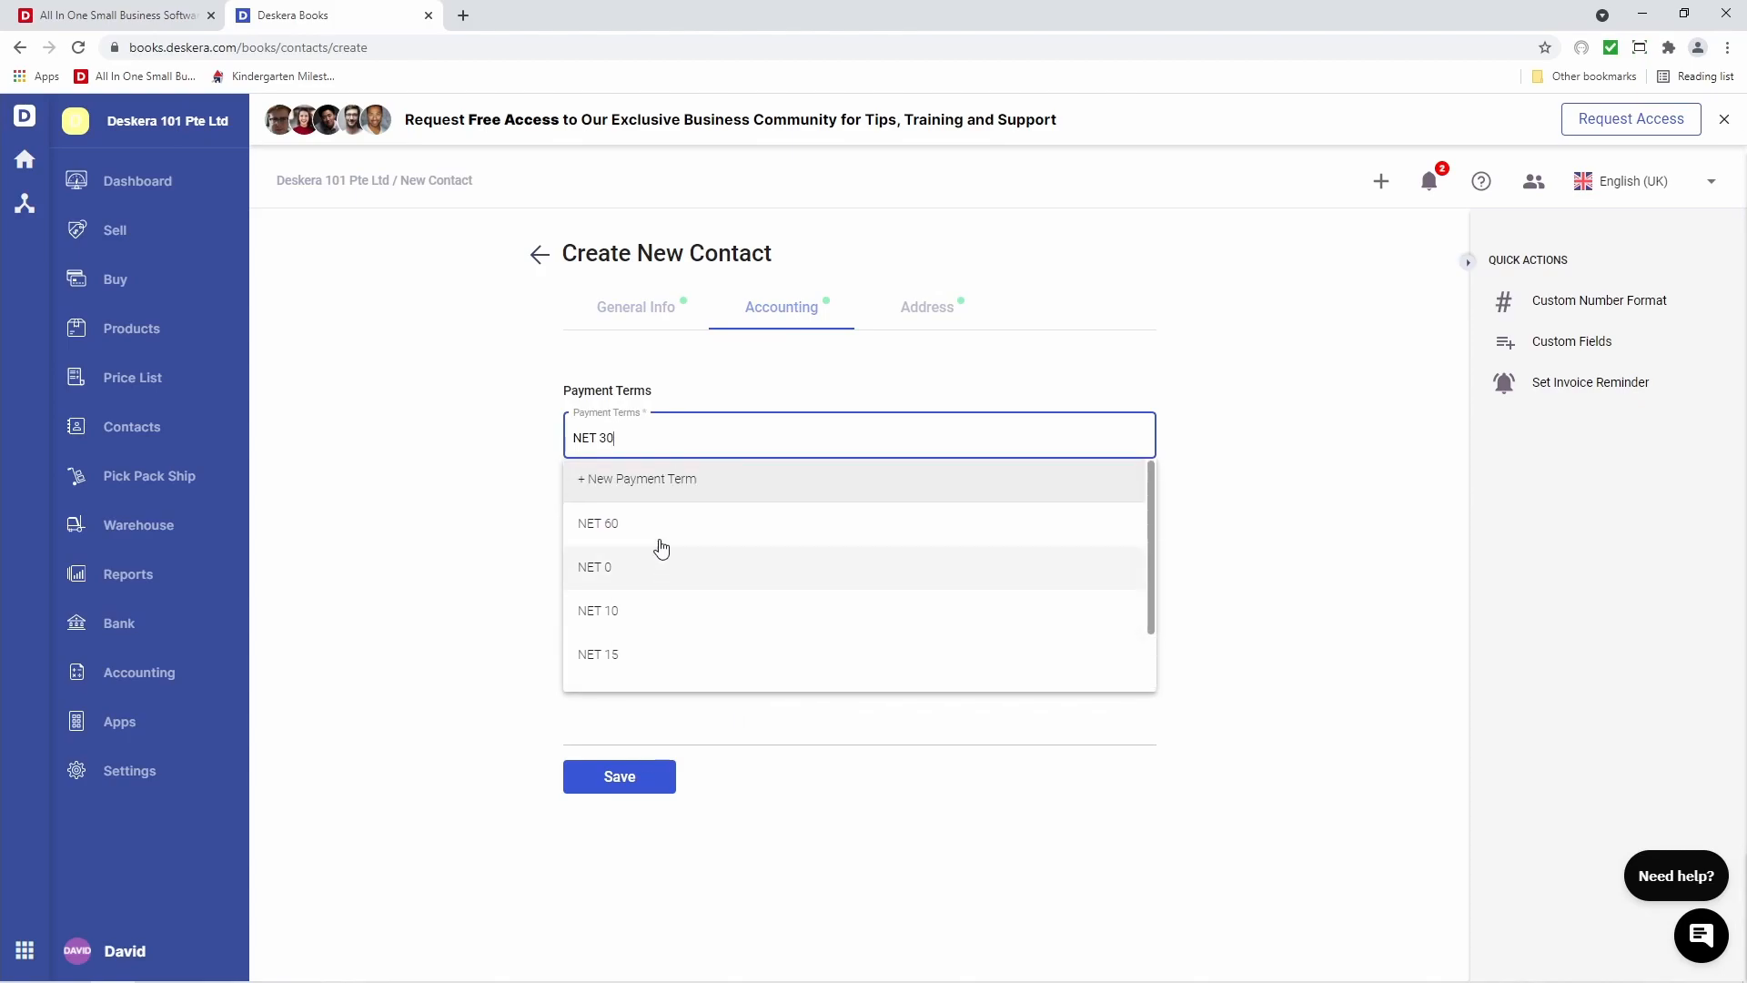
{"action": "scroll", "coordinate": [696, 637], "scroll_direction": "down", "scroll_amount": 2}
{"action": "scroll", "coordinate": [697, 637], "scroll_direction": "up", "scroll_amount": 2}
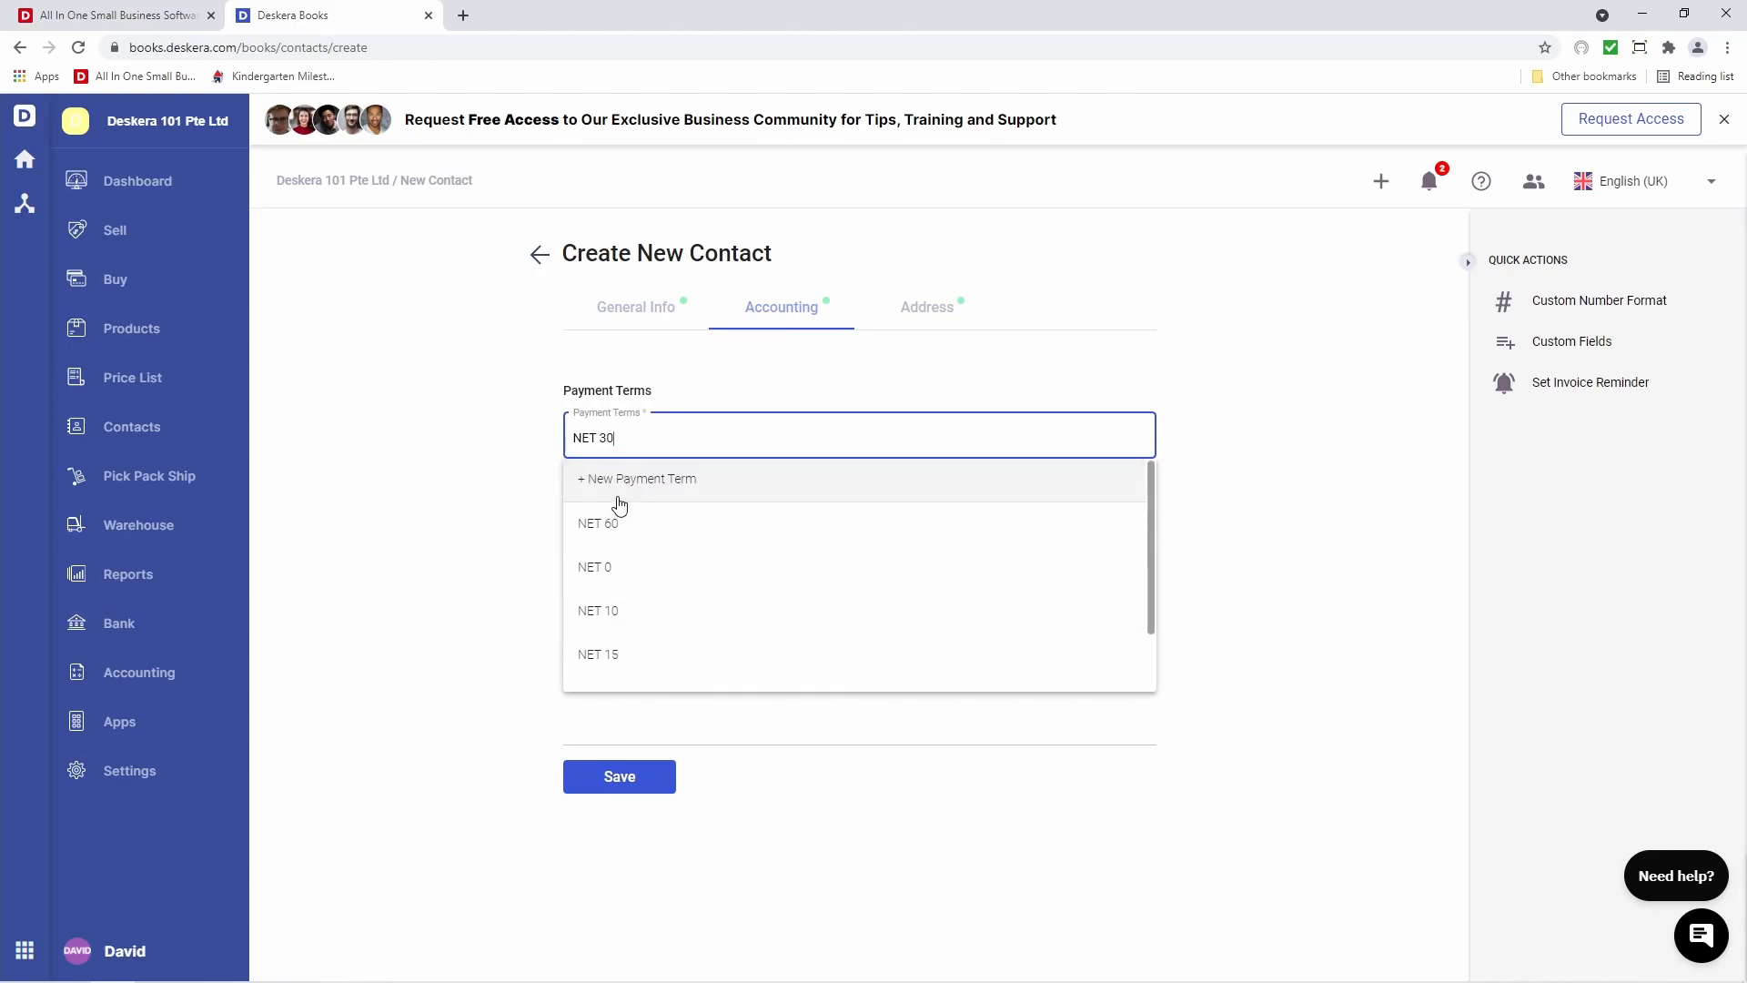
{"action": "scroll", "coordinate": [733, 619], "scroll_direction": "down", "scroll_amount": 2}
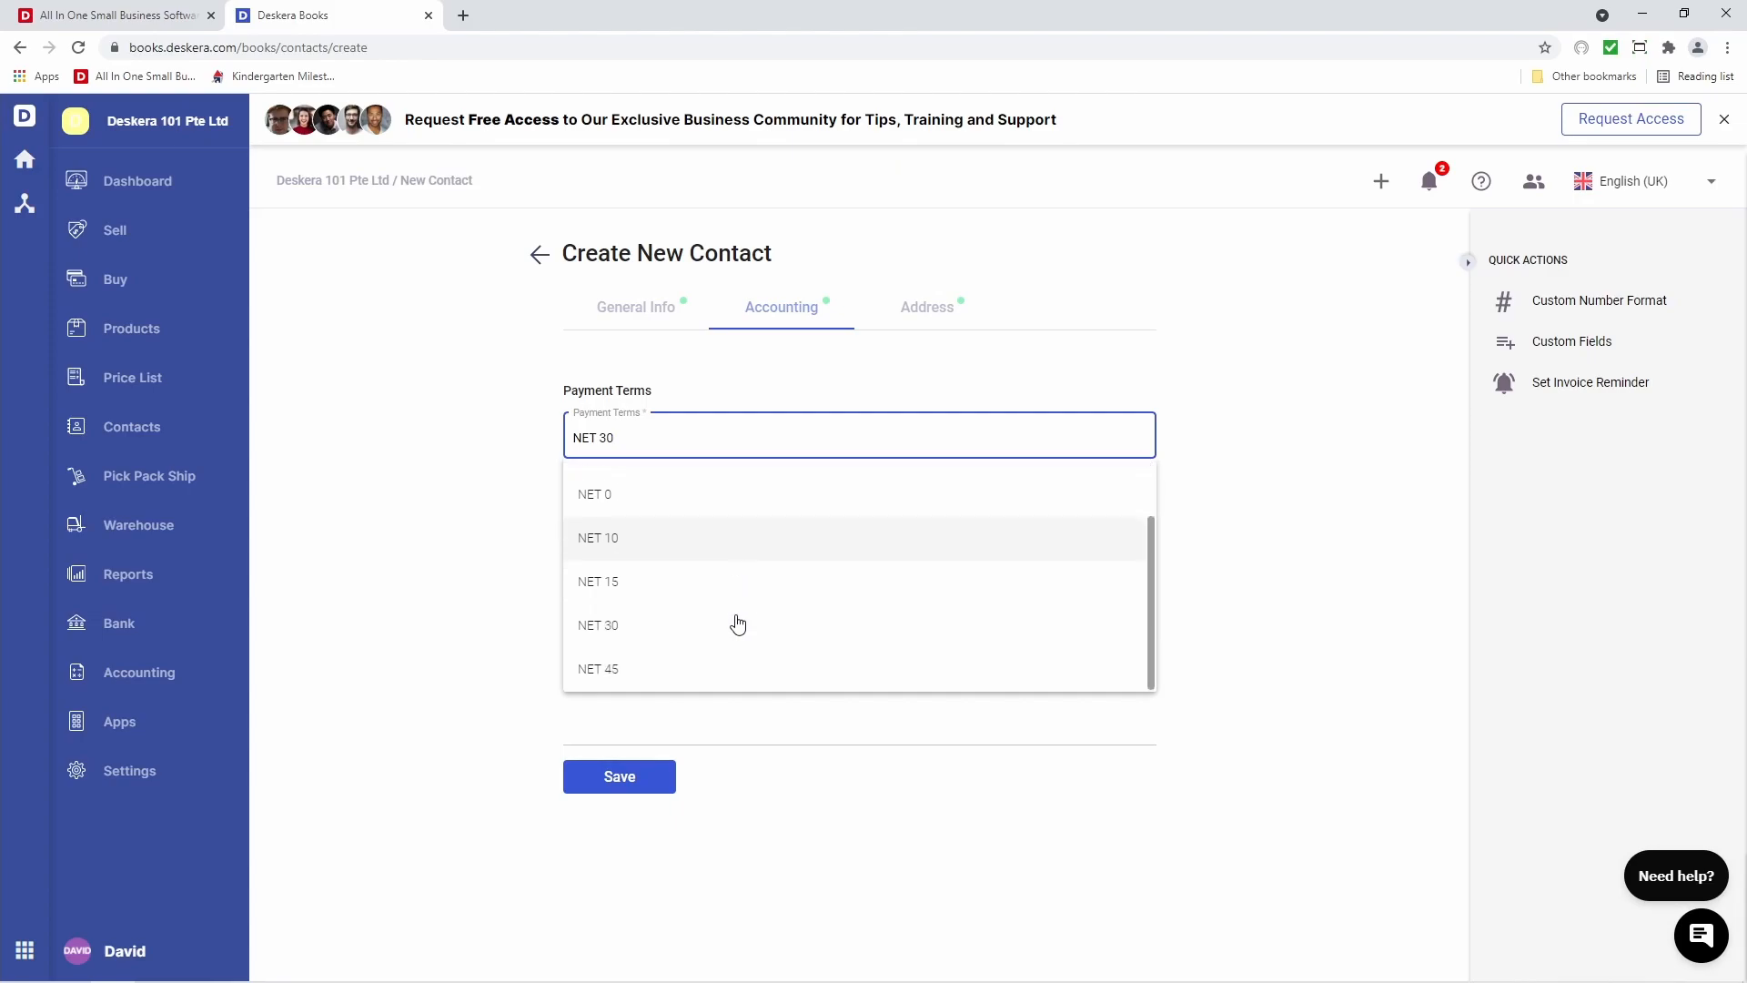
{"action": "left_click", "coordinate": [692, 669]}
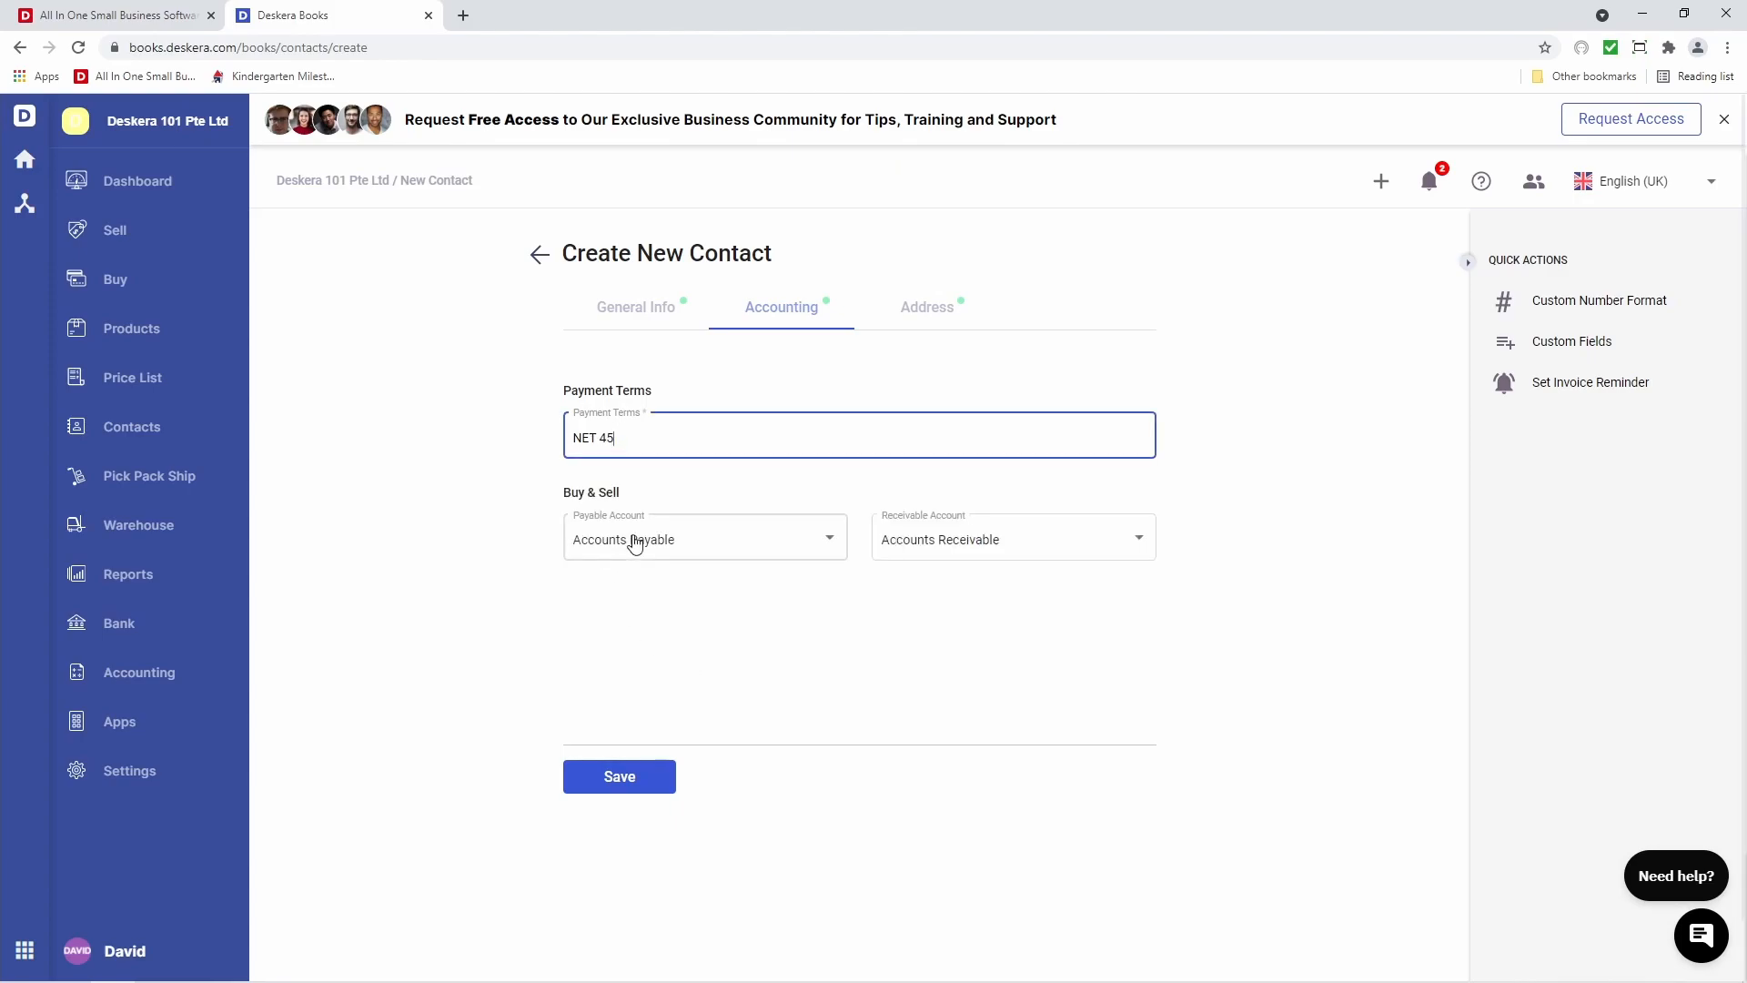
{"action": "left_click", "coordinate": [710, 559]}
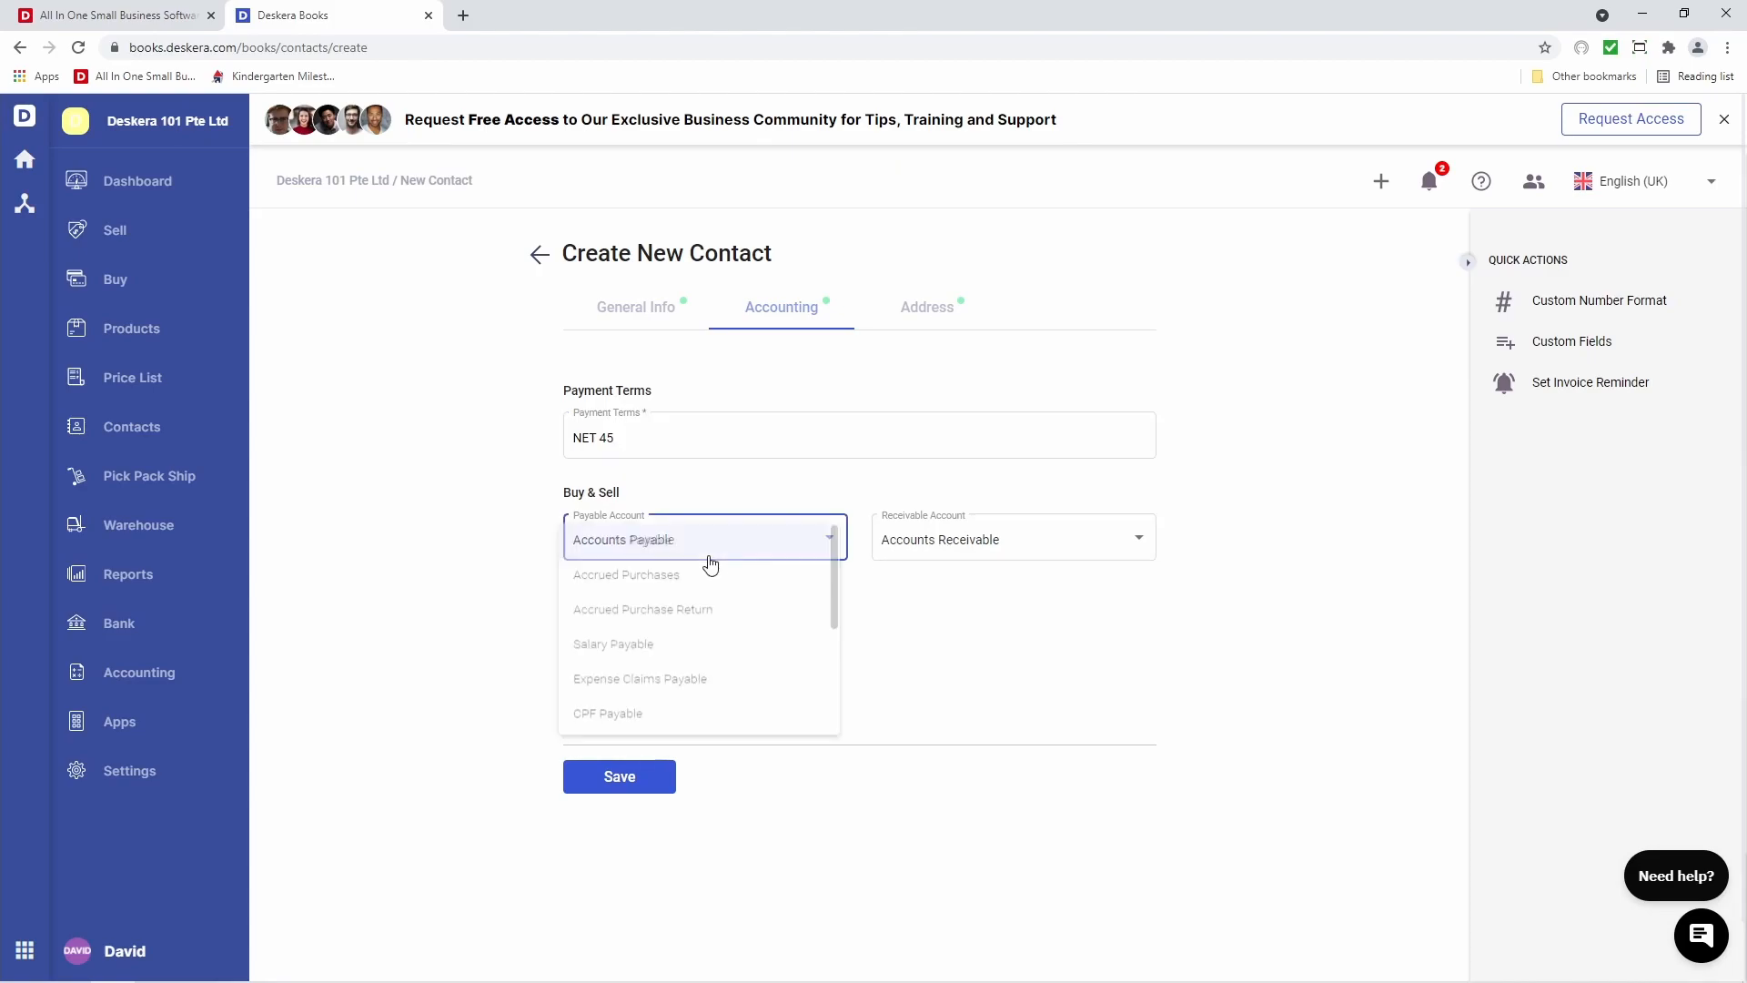
{"action": "left_click", "coordinate": [950, 550]}
{"action": "left_click", "coordinate": [949, 550]}
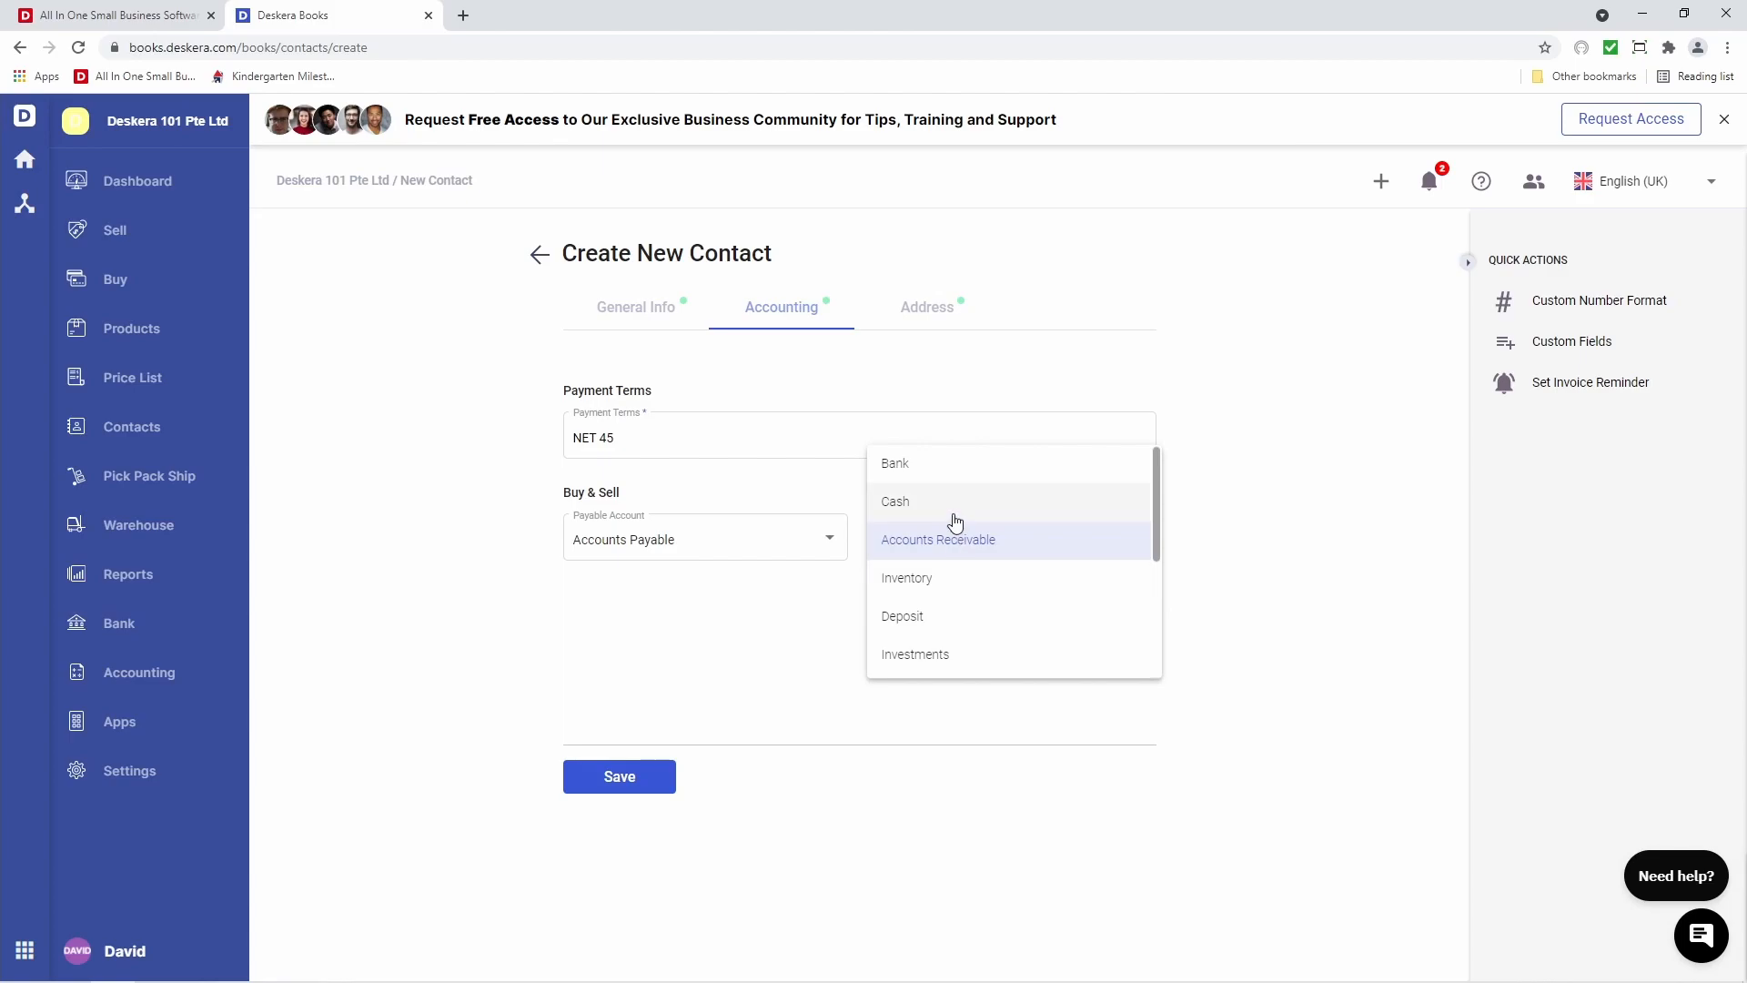
{"action": "left_click", "coordinate": [956, 549]}
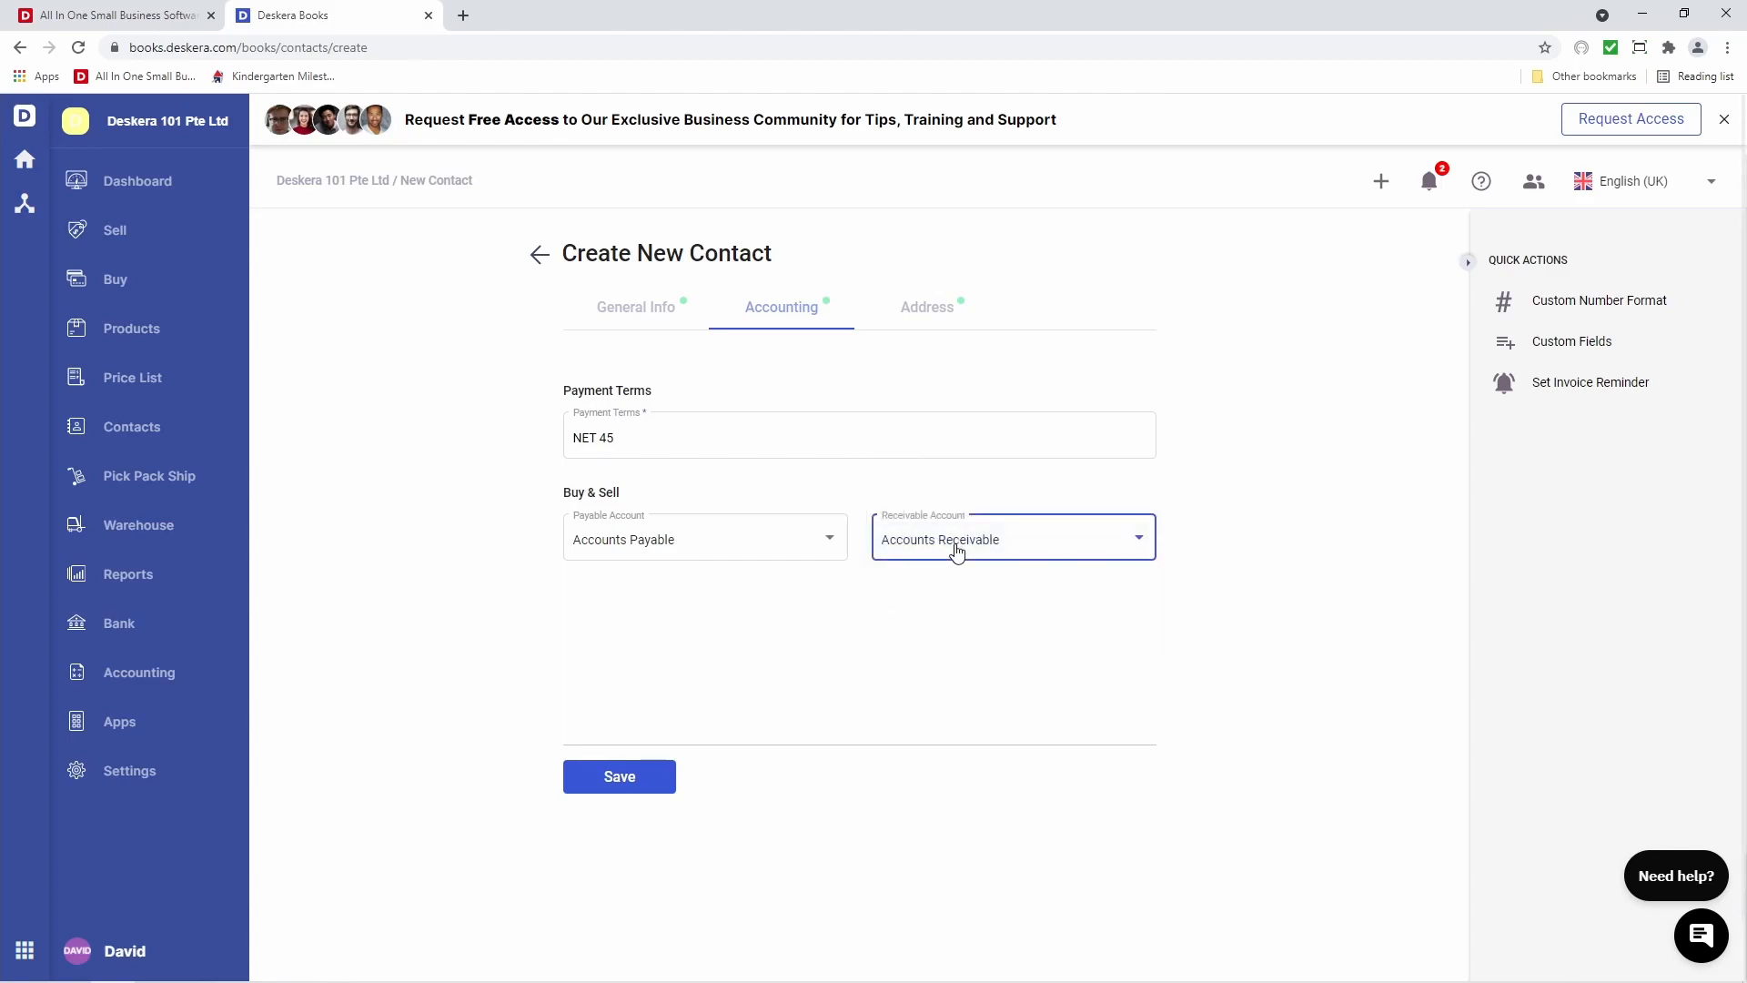
{"action": "left_click", "coordinate": [919, 325]}
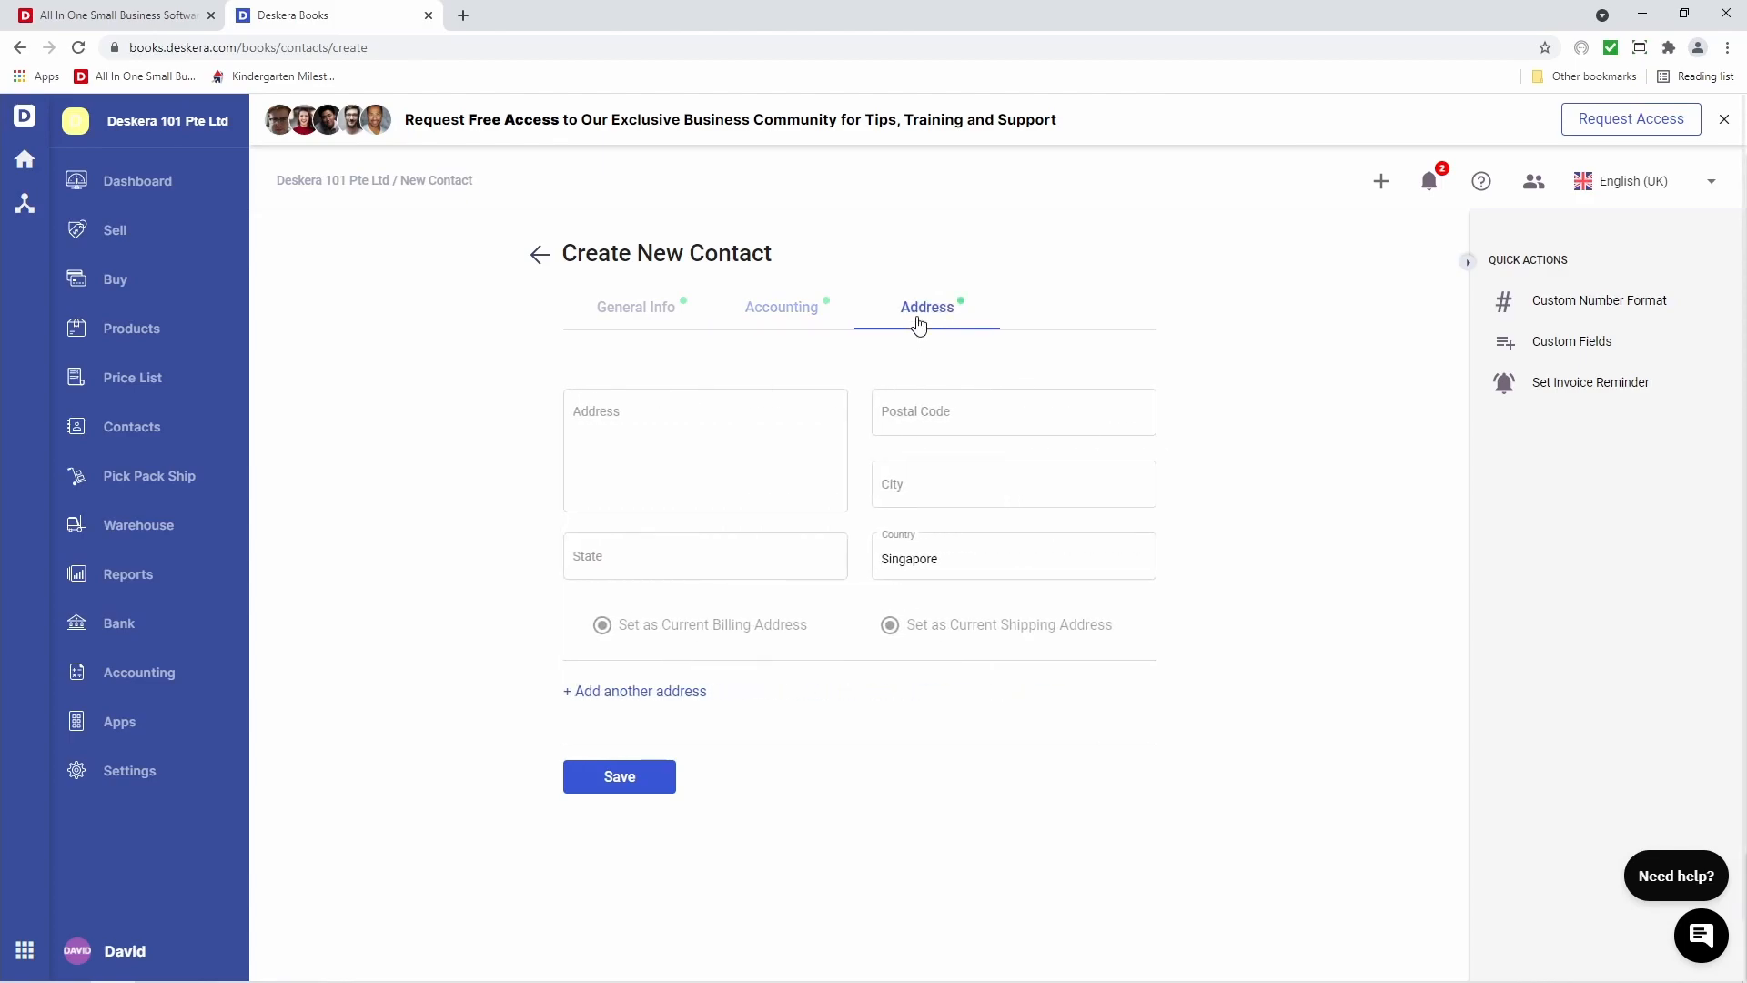
{"action": "left_click", "coordinate": [743, 474]}
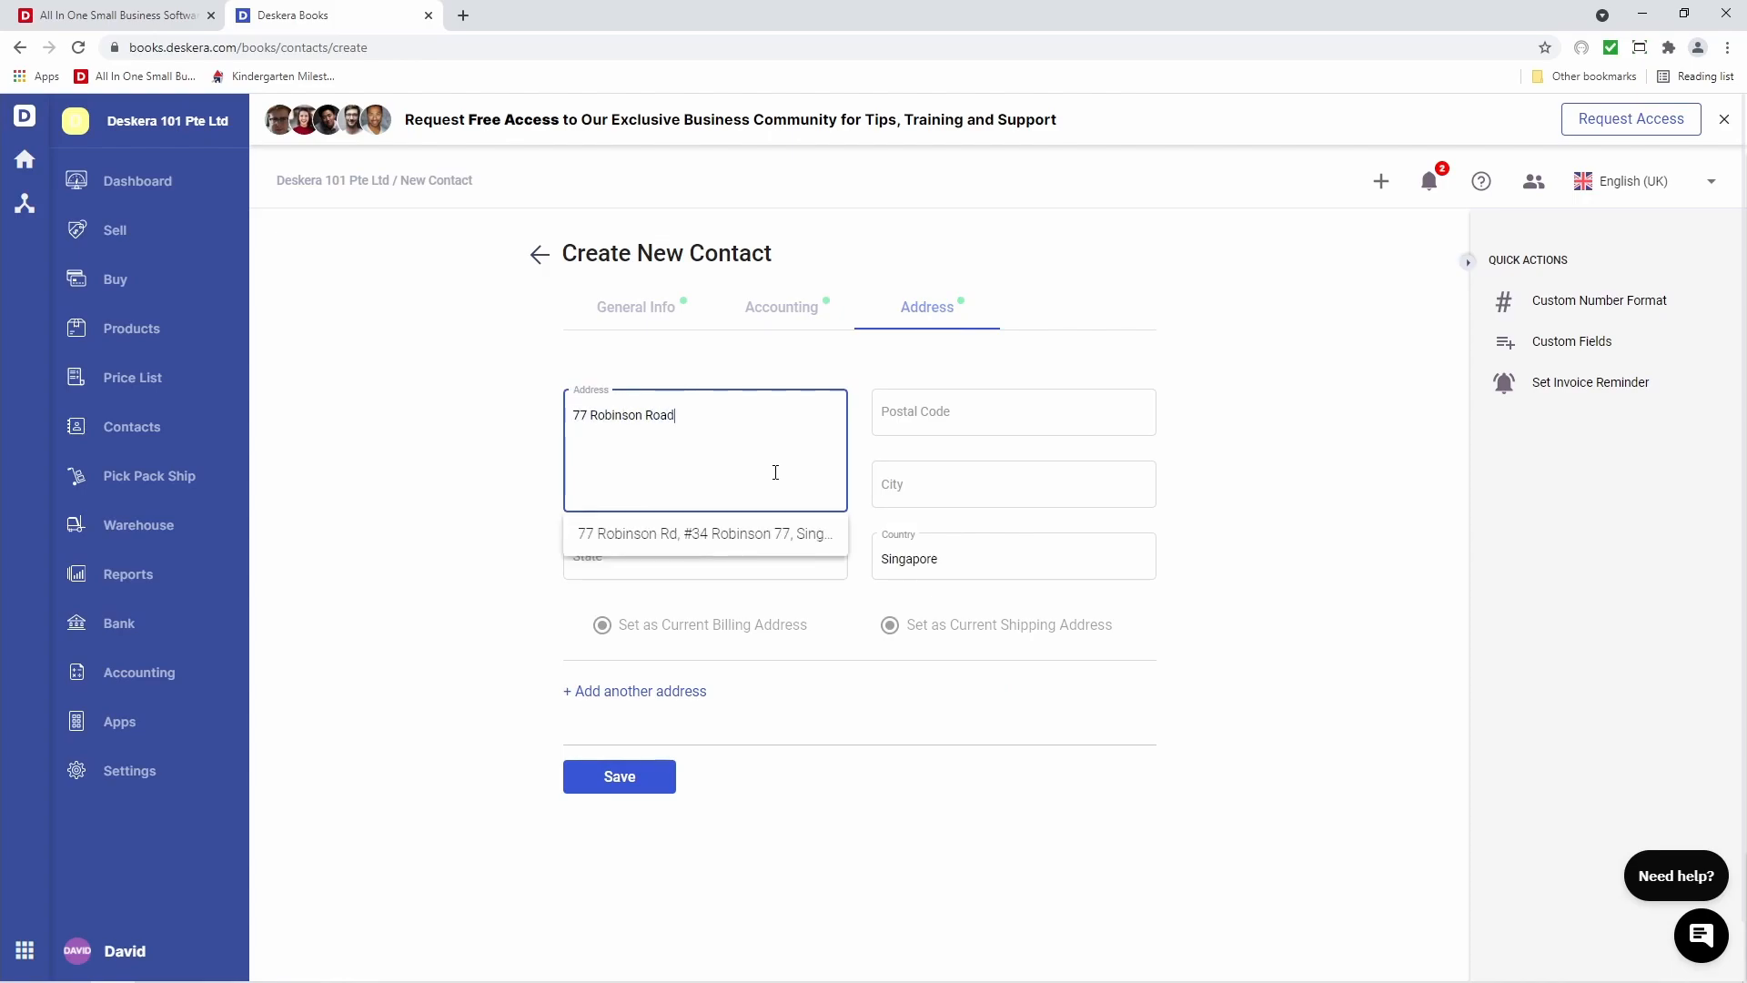
{"action": "left_click", "coordinate": [777, 534]}
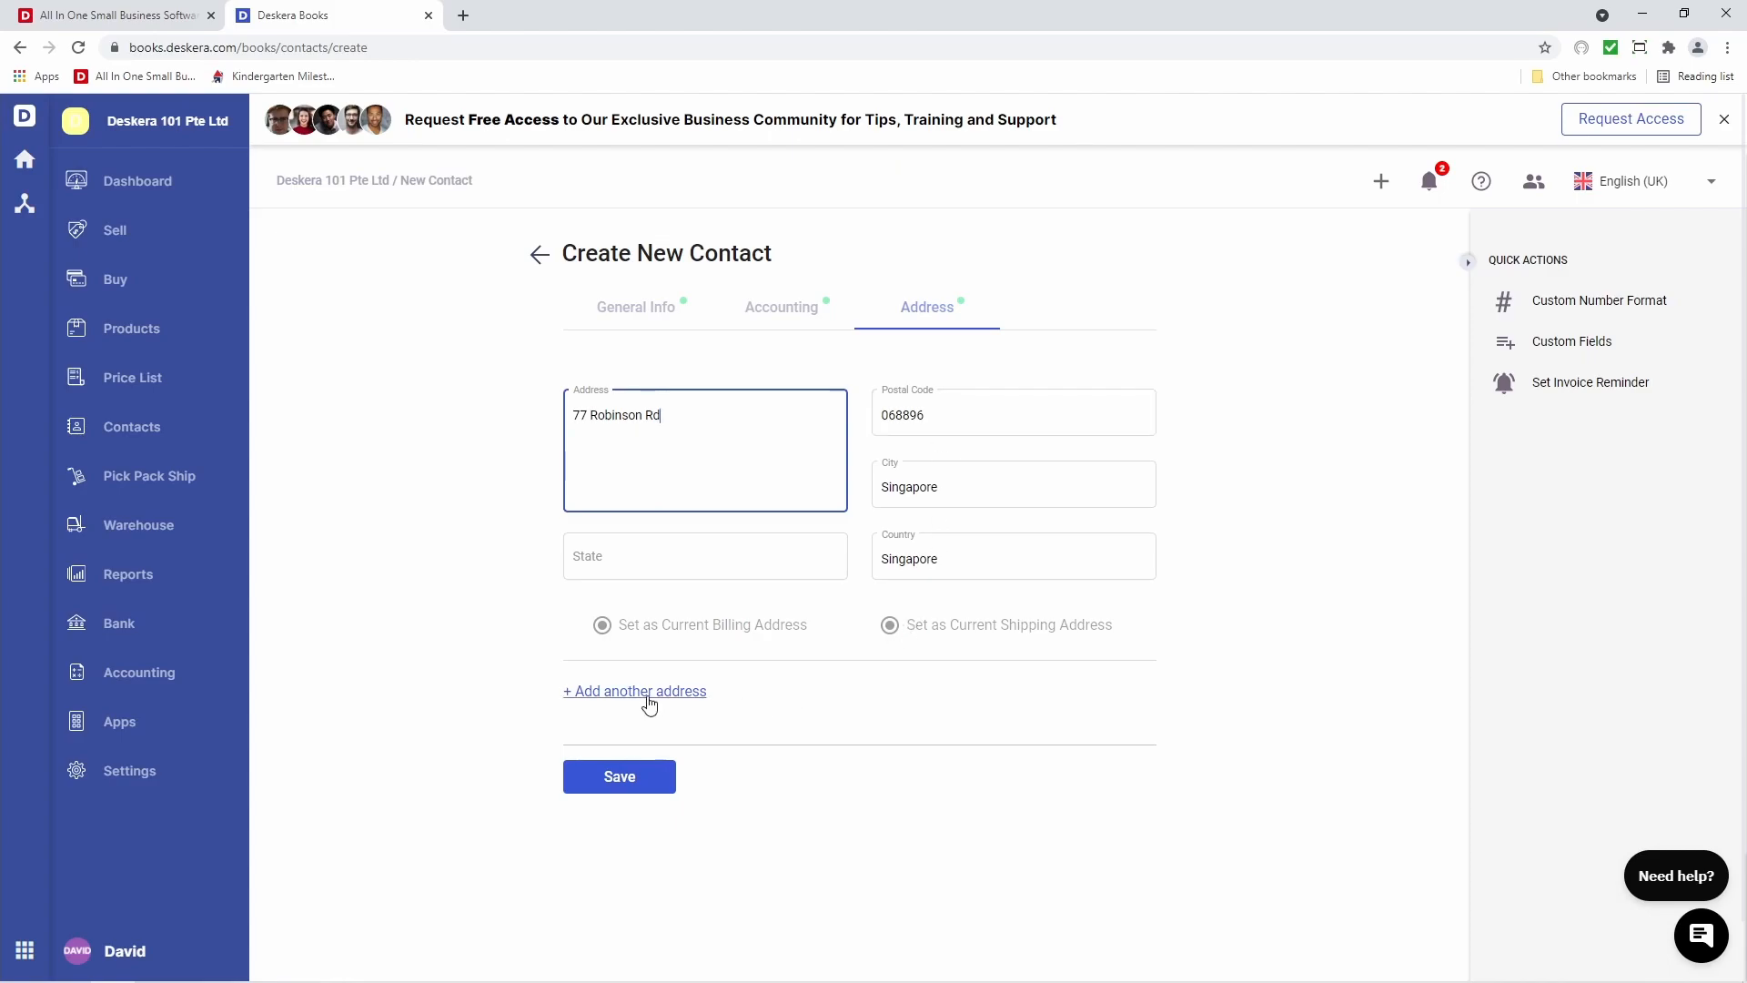
{"action": "left_click", "coordinate": [620, 779]}
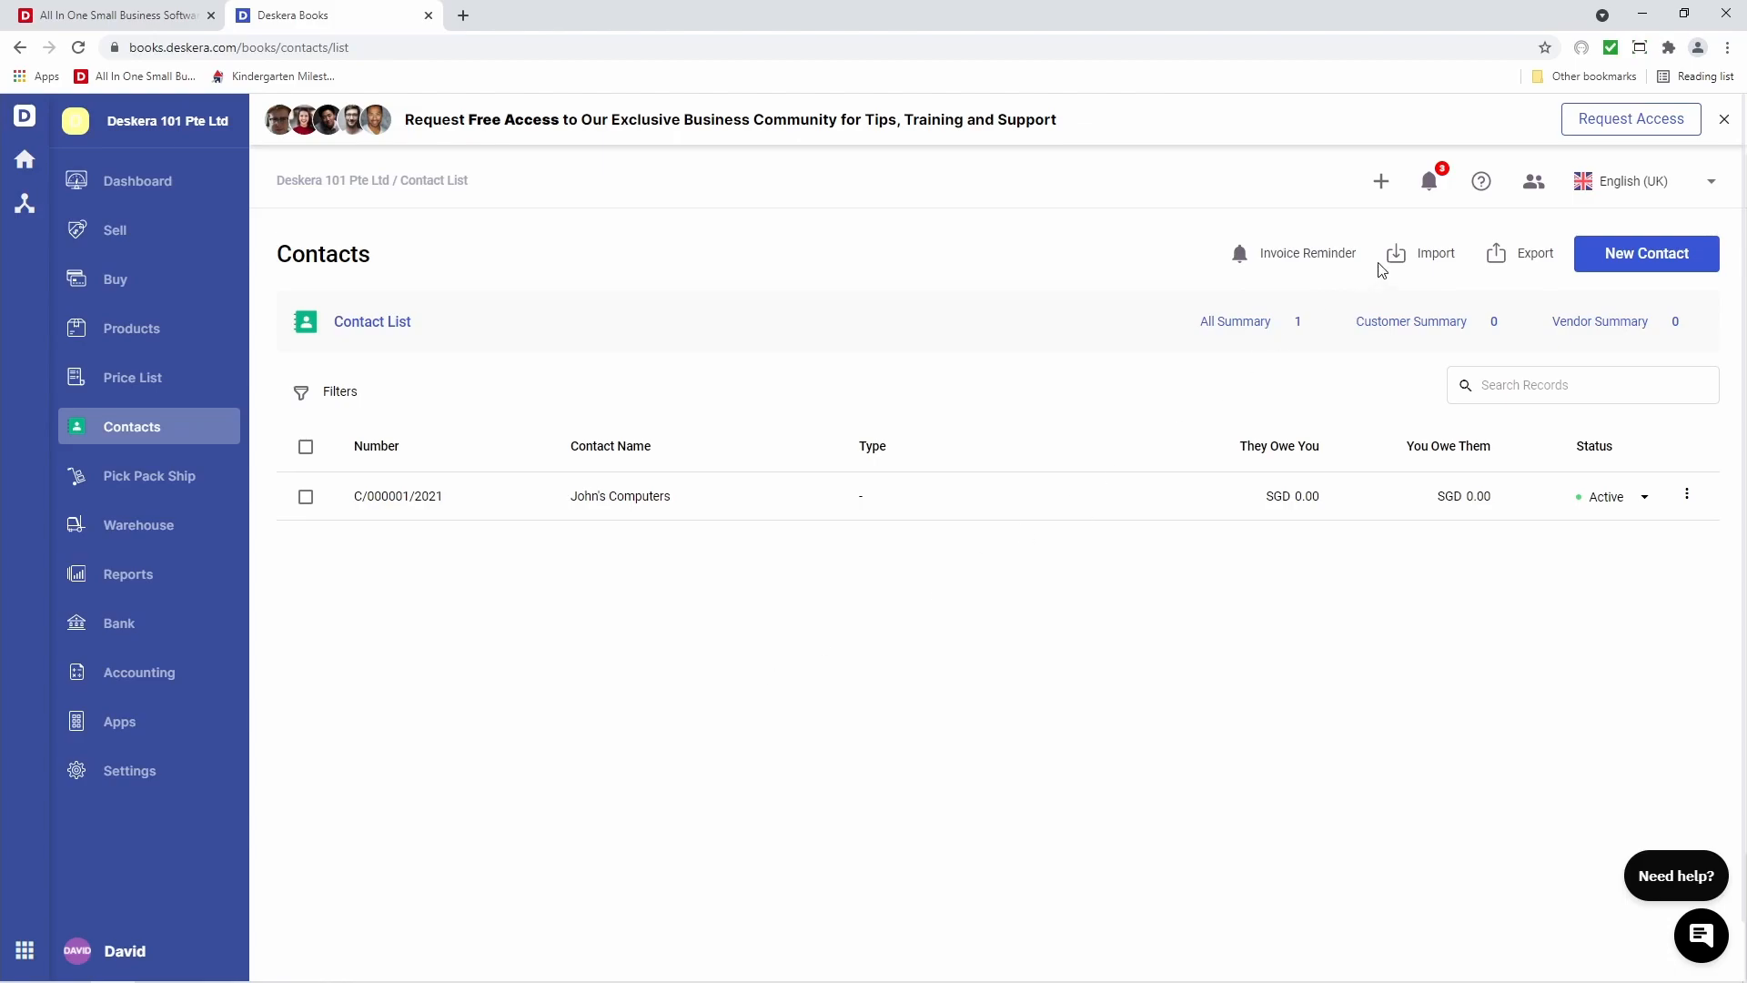
Download contact_template.xlsx from the contact Import page and open it in Excel
{"action": "left_click", "coordinate": [1422, 253]}
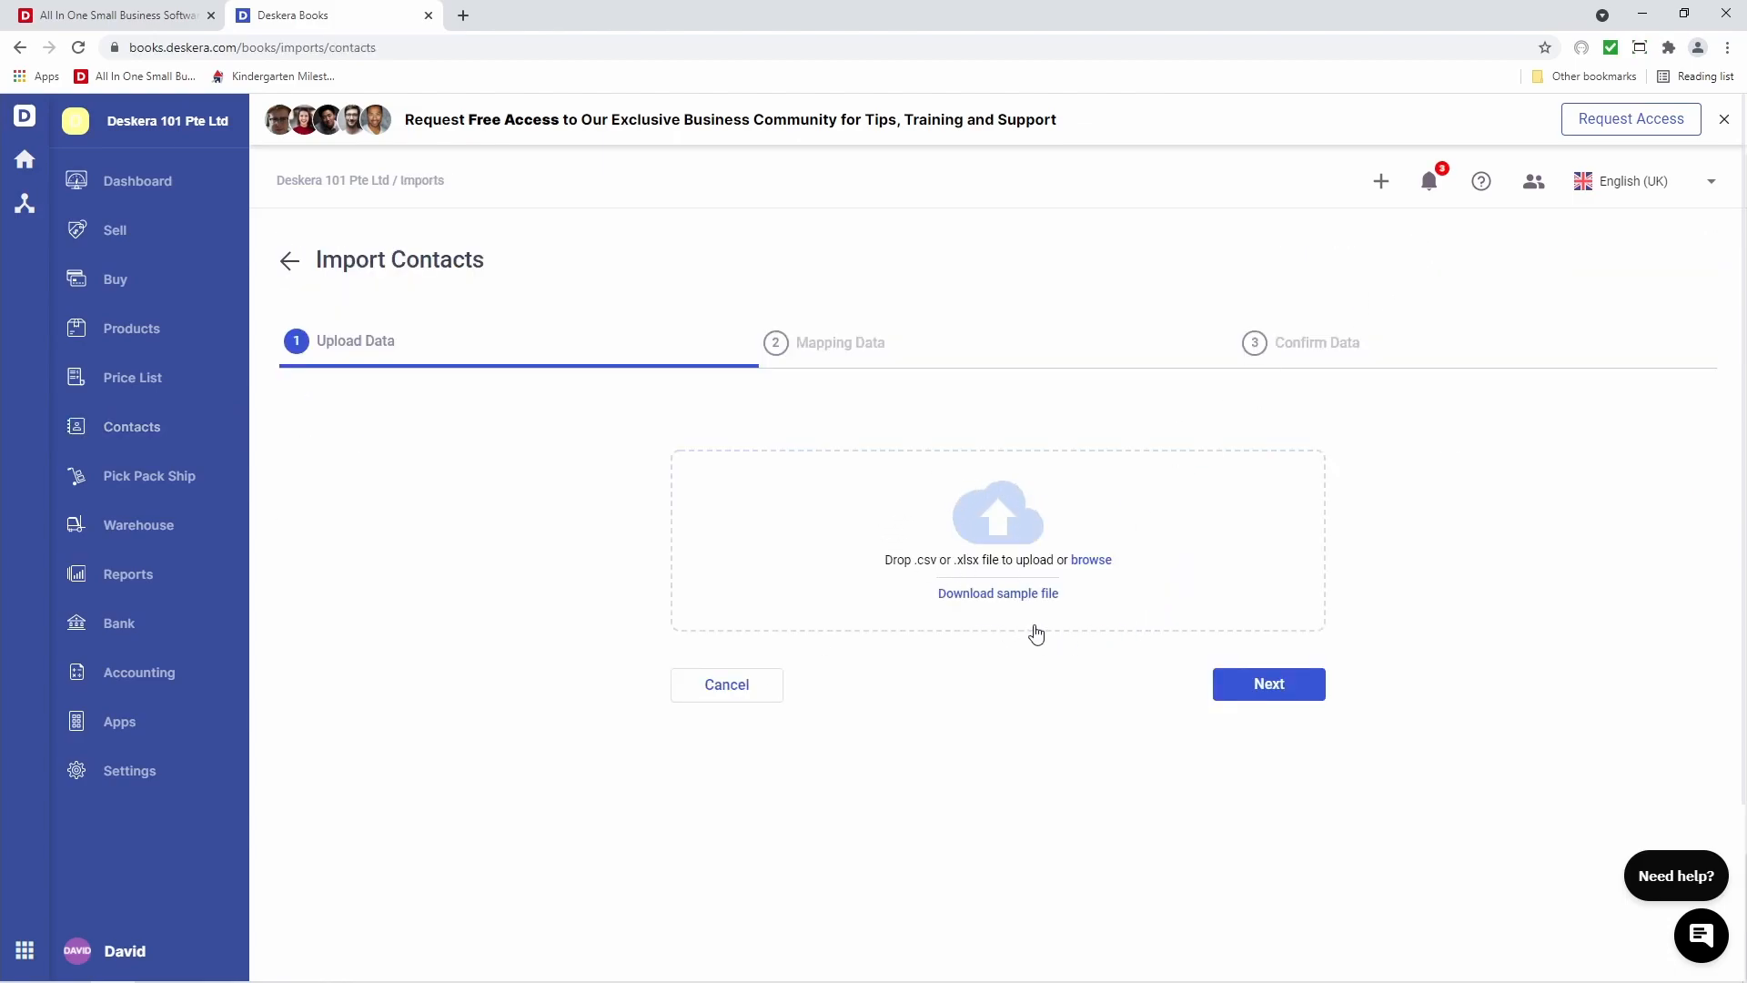
{"action": "left_click", "coordinate": [985, 603]}
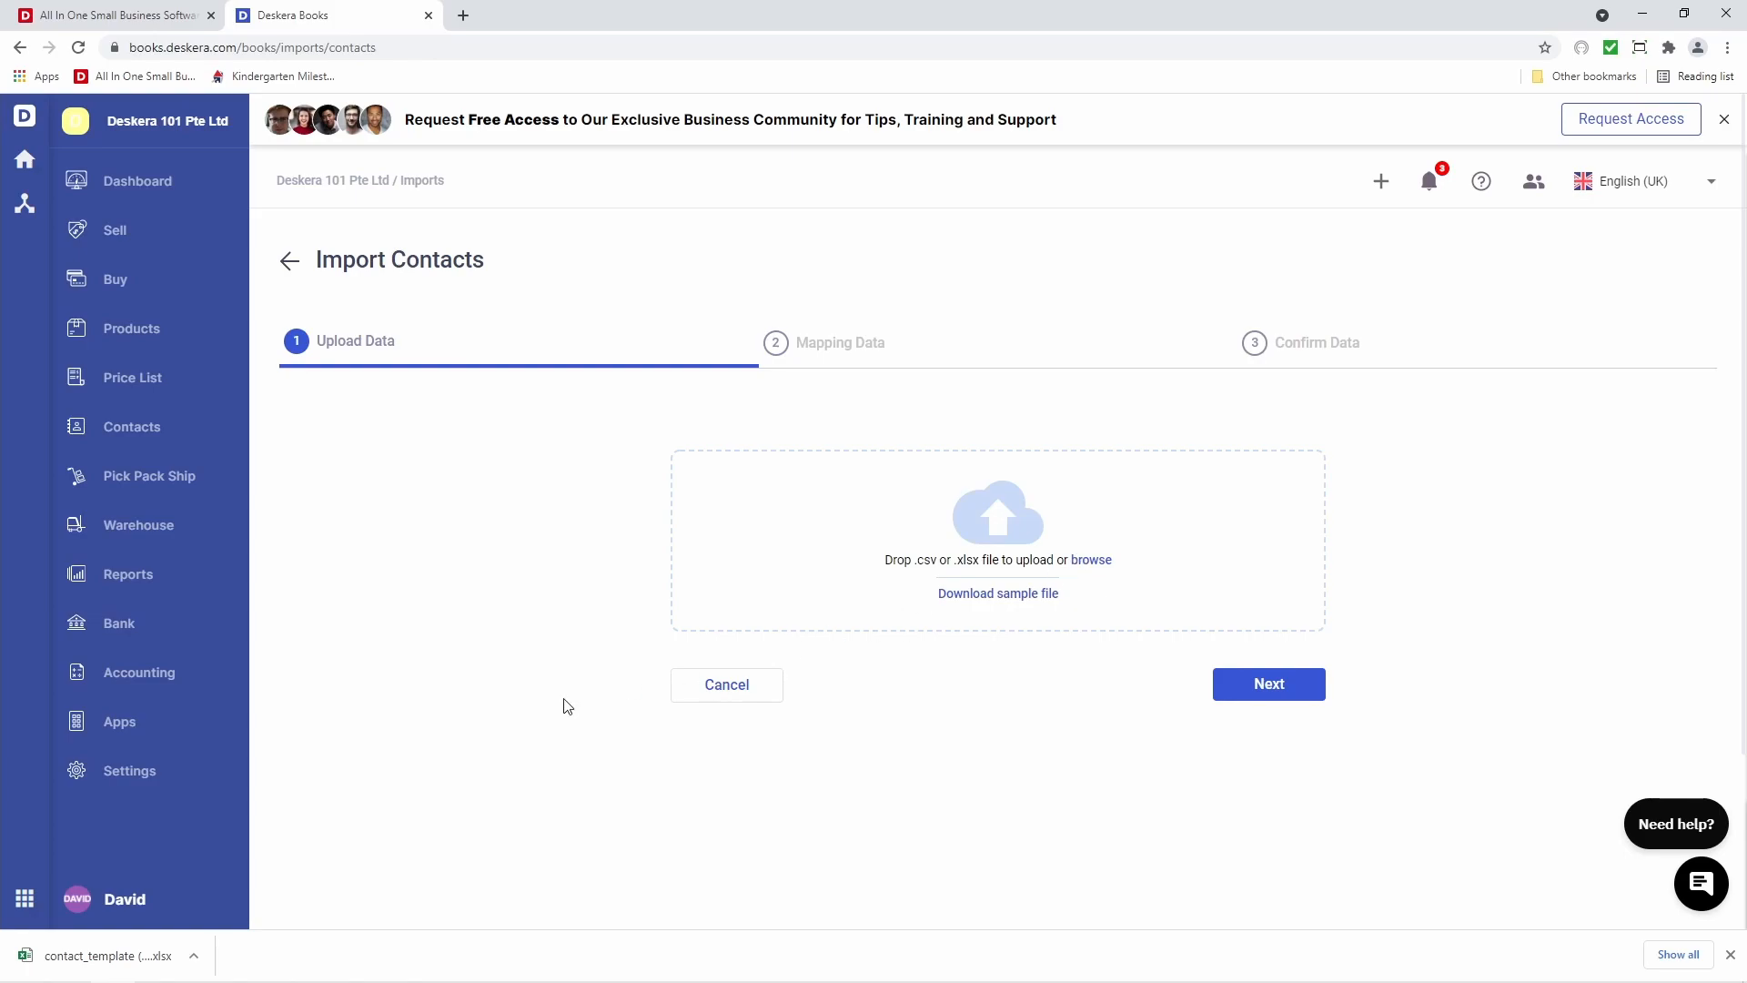
{"action": "left_click", "coordinate": [105, 957]}
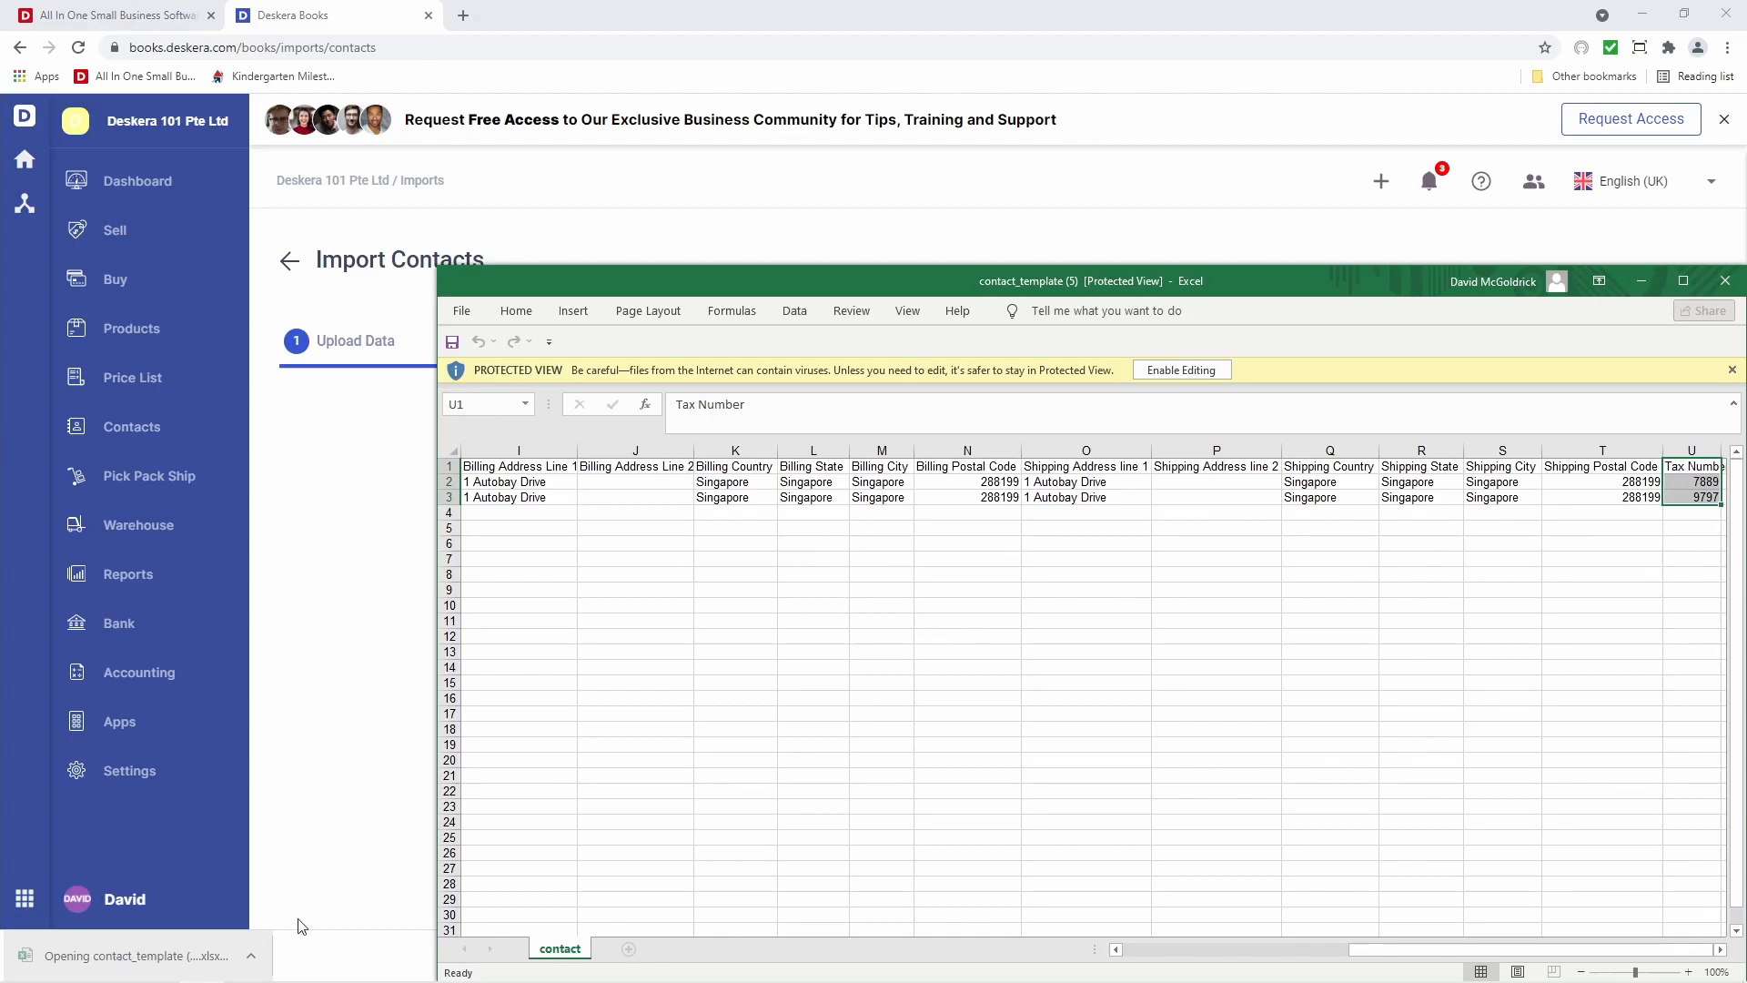
Maximize the contact template, enable editing, and return to the Sequence Code cell
{"action": "left_click", "coordinate": [1683, 280]}
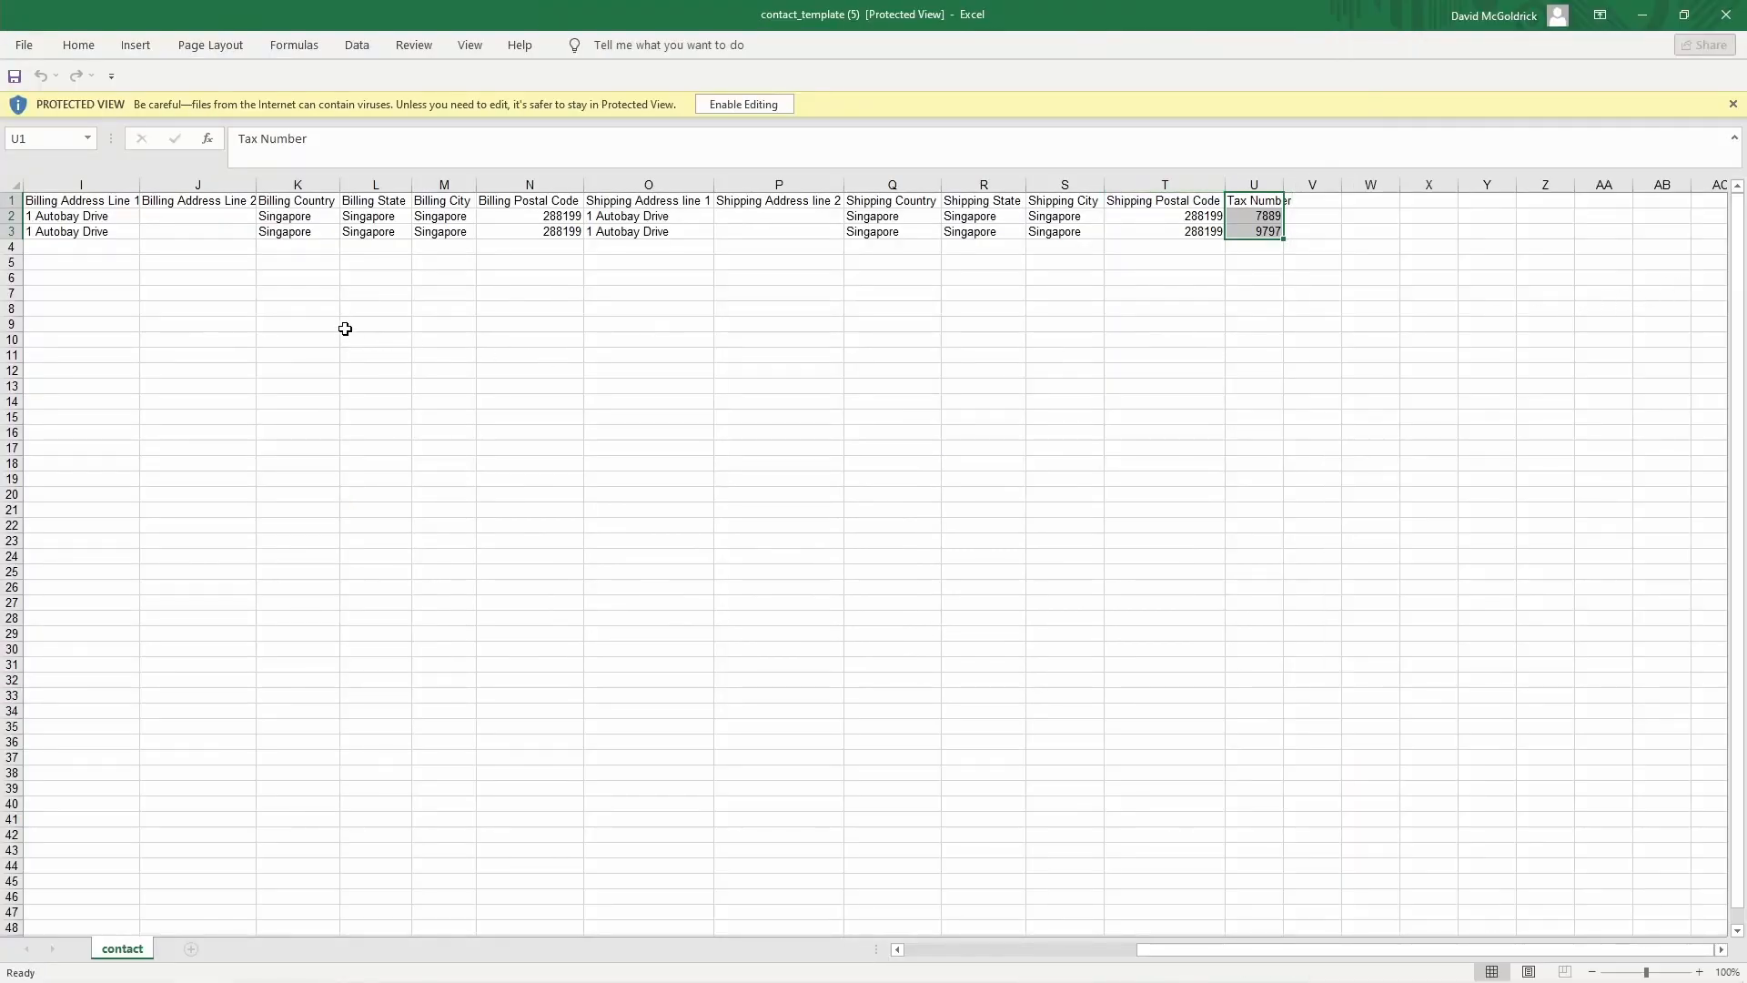
{"action": "left_click", "coordinate": [739, 104]}
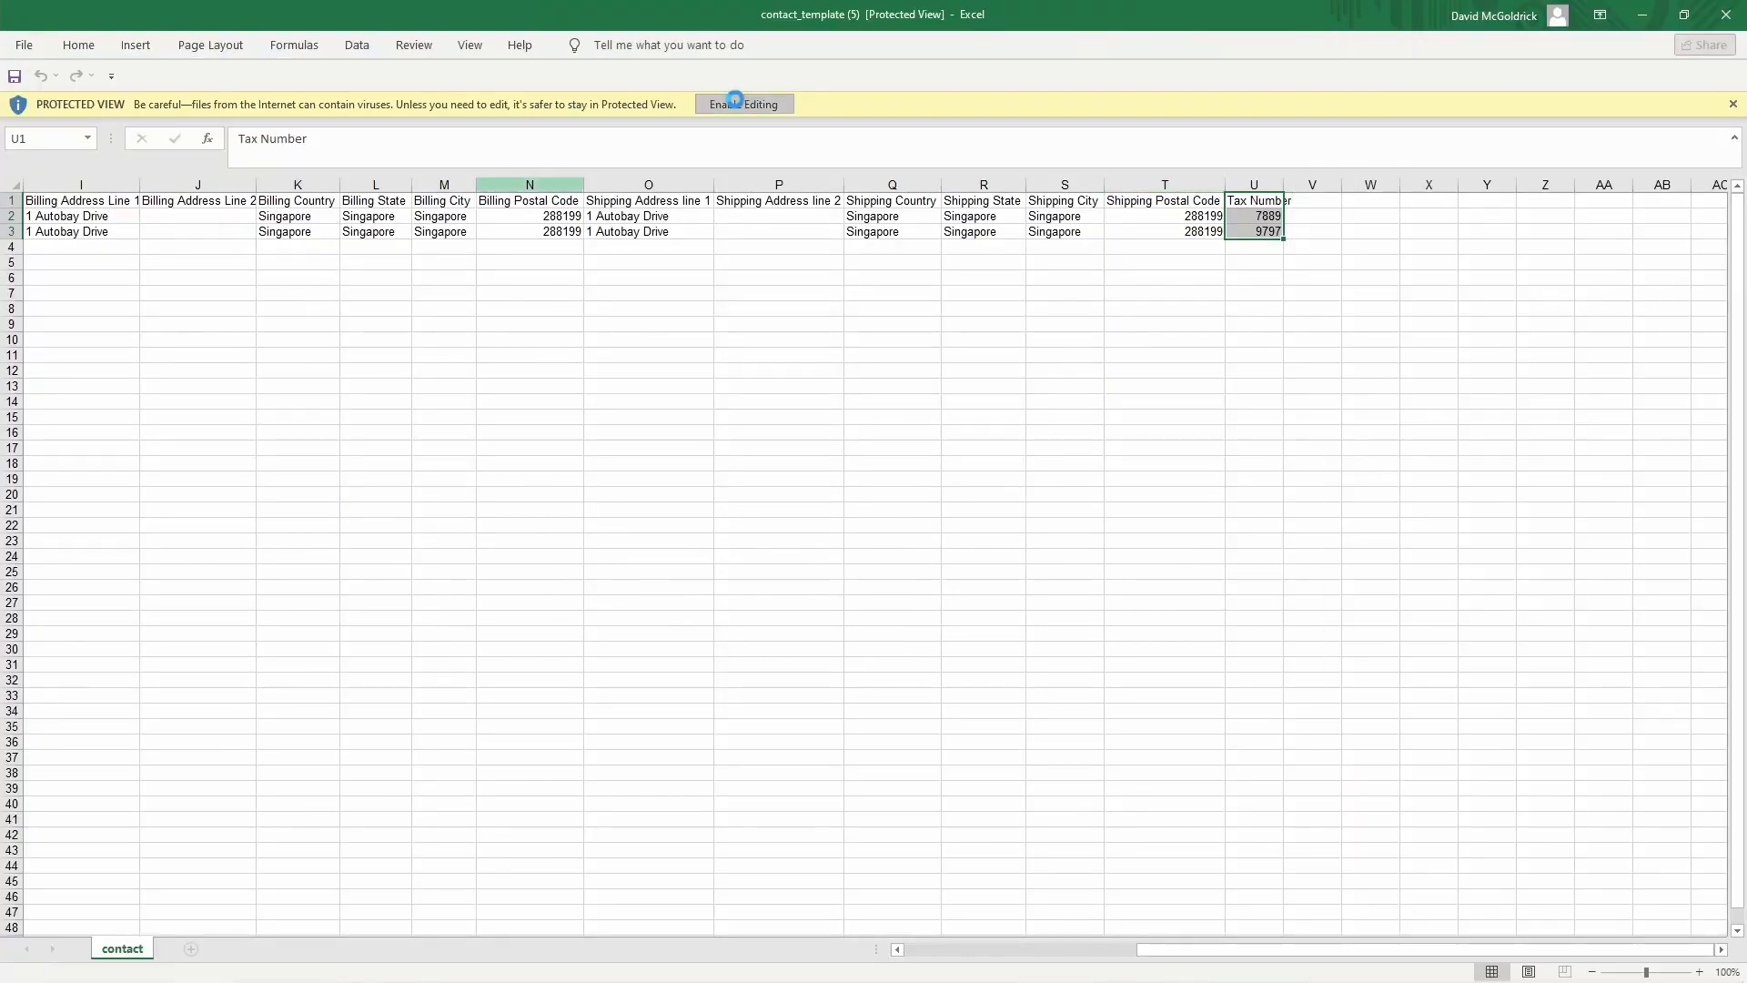
{"action": "left_click", "coordinate": [469, 290]}
{"action": "key", "text": "Left"}
{"action": "key", "text": "Left"}
{"action": "key", "text": "Left"}
{"action": "key", "text": "Left"}
{"action": "key", "text": "Left"}
{"action": "key", "text": "Left"}
{"action": "key", "text": "Left"}
{"action": "key", "text": "Left"}
{"action": "key", "text": "Left"}
{"action": "key", "text": "Left"}
{"action": "key", "text": "Left"}
{"action": "key", "text": "Left"}
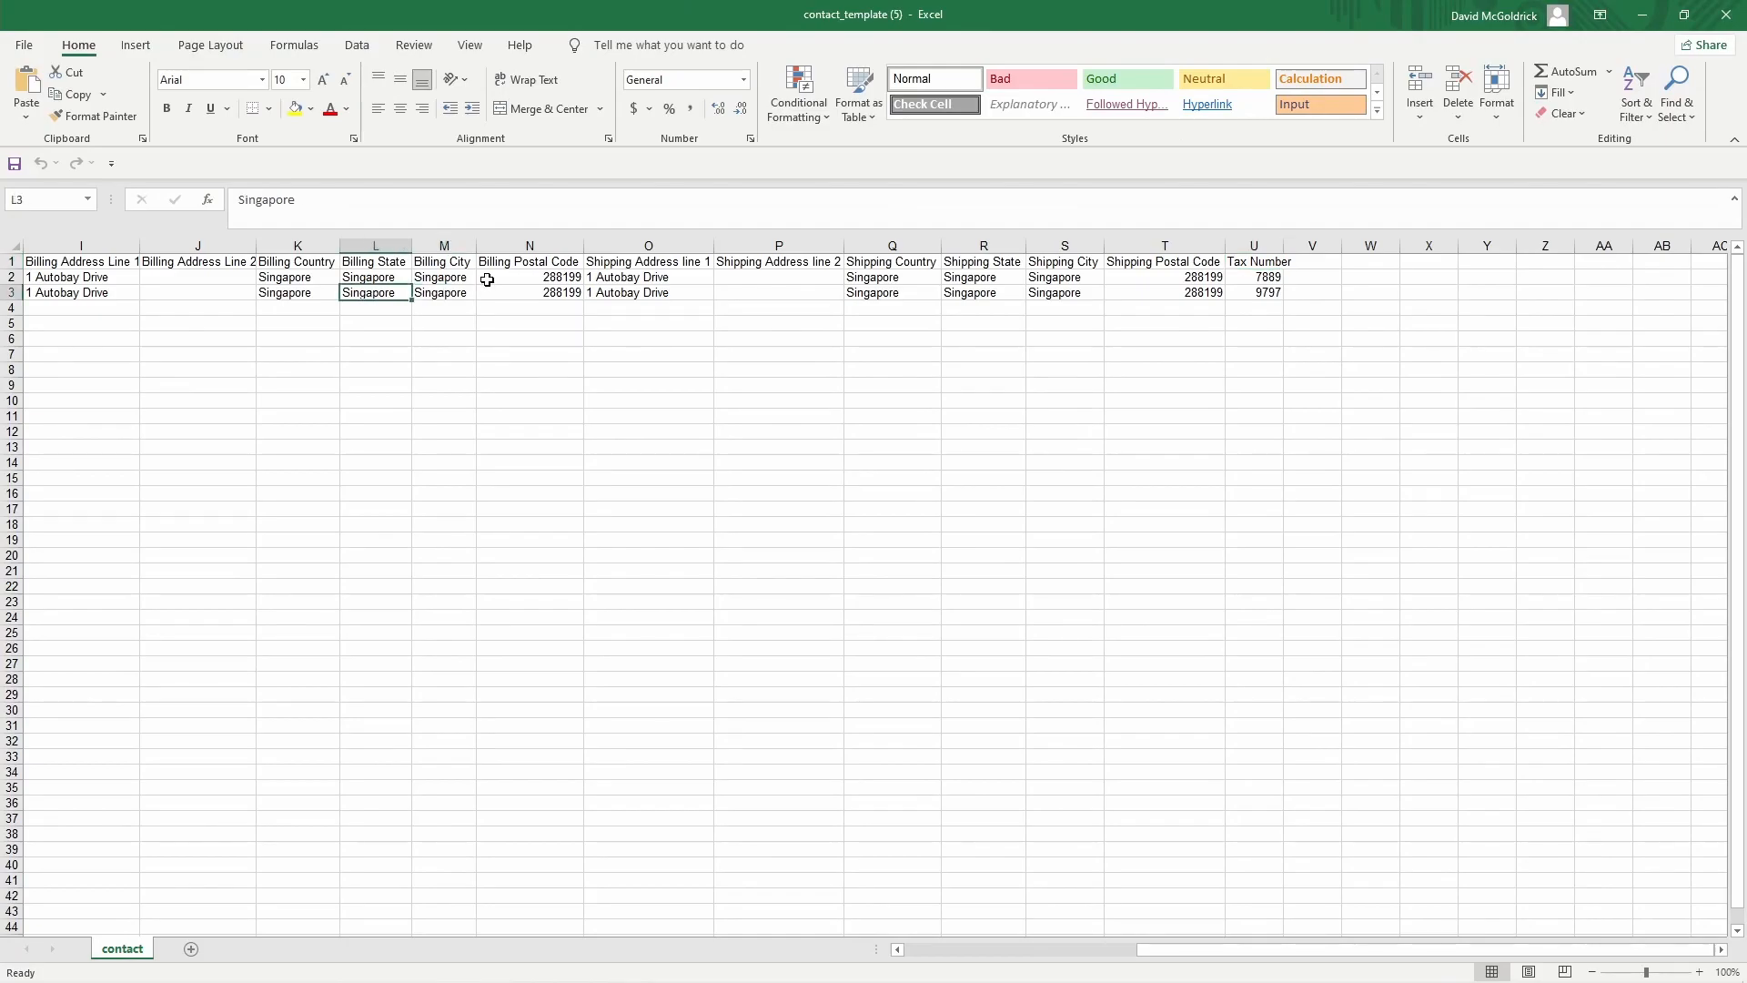
{"action": "key", "text": "Up"}
{"action": "key", "text": "Up"}
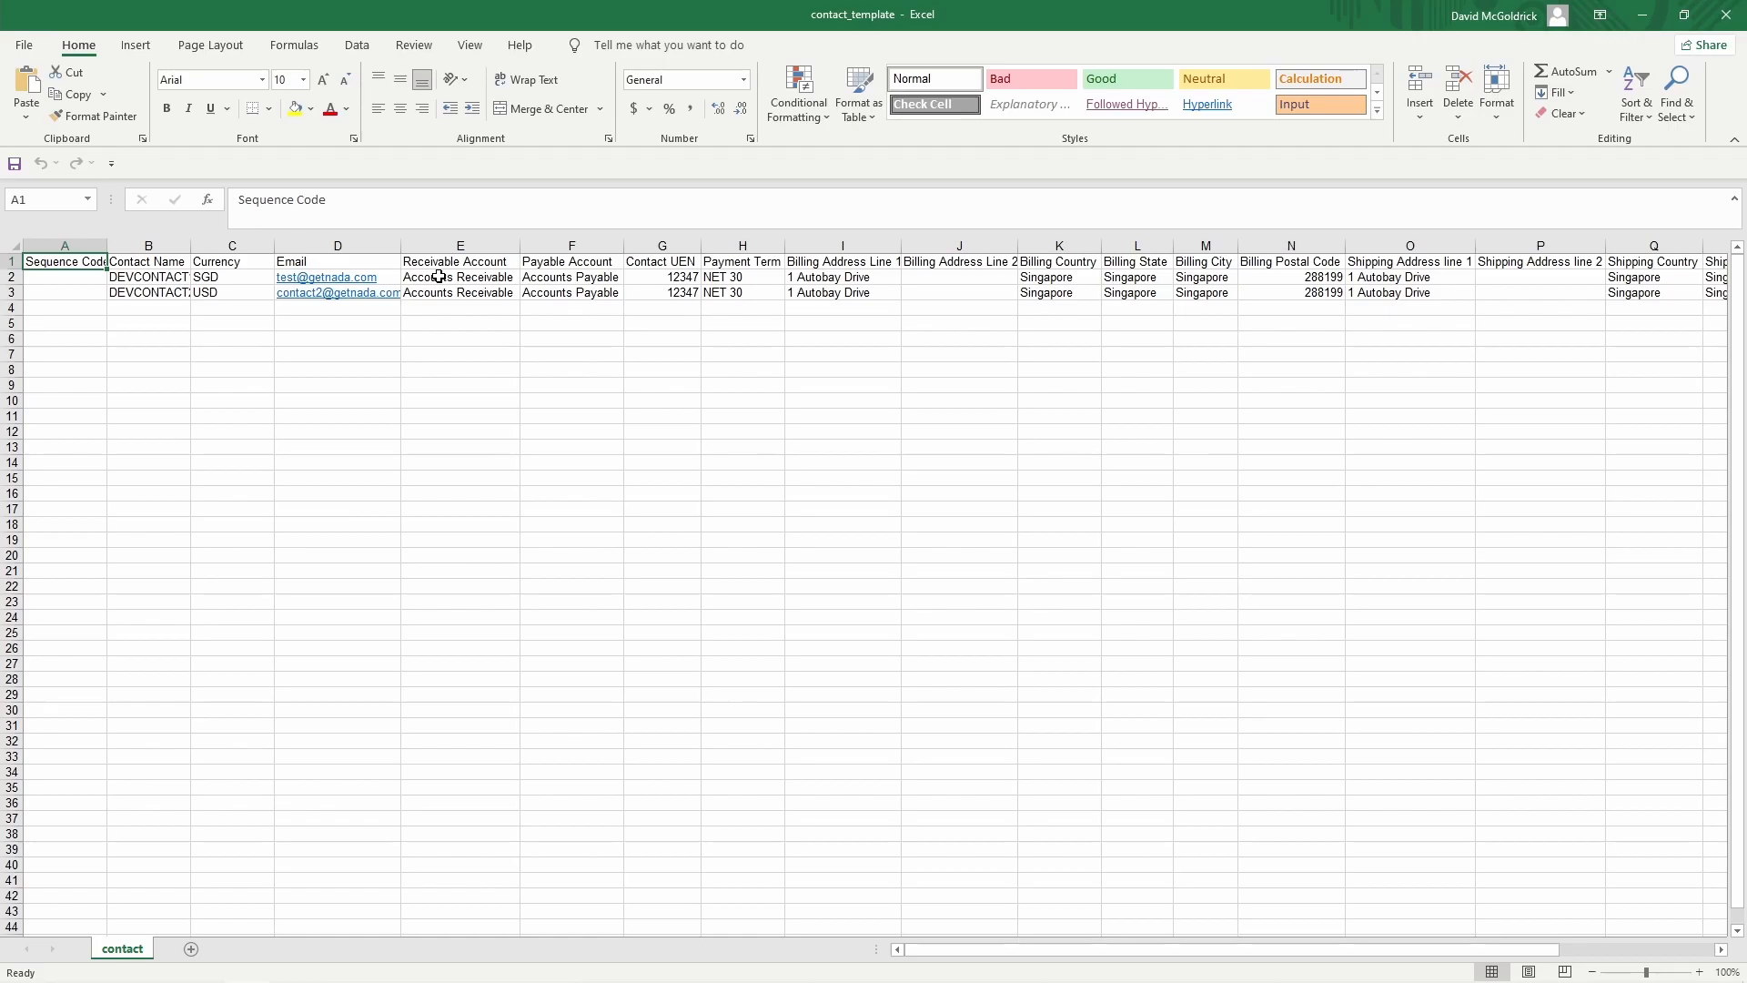
{"action": "scroll", "coordinate": [439, 276], "scroll_direction": "up", "scroll_amount": 9}
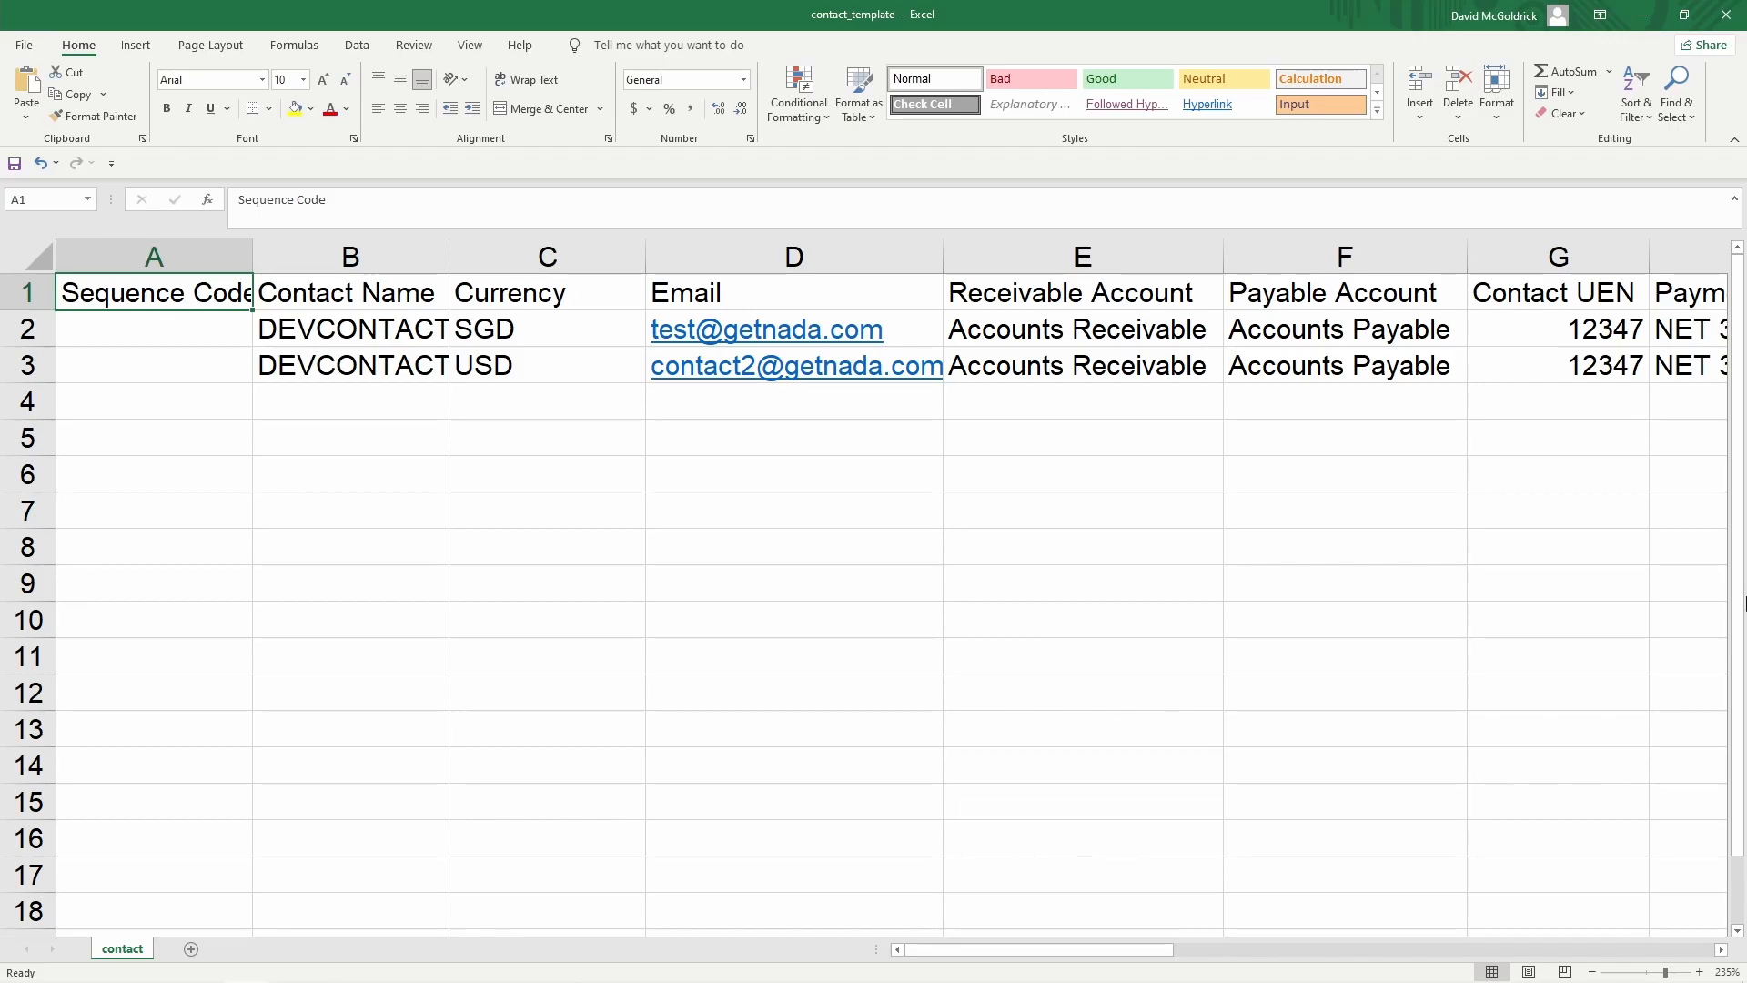
Enter Marie's Keyboards as the first contact name and paste the second company name into B3
{"action": "key", "text": "Right"}
{"action": "key", "text": "Down"}
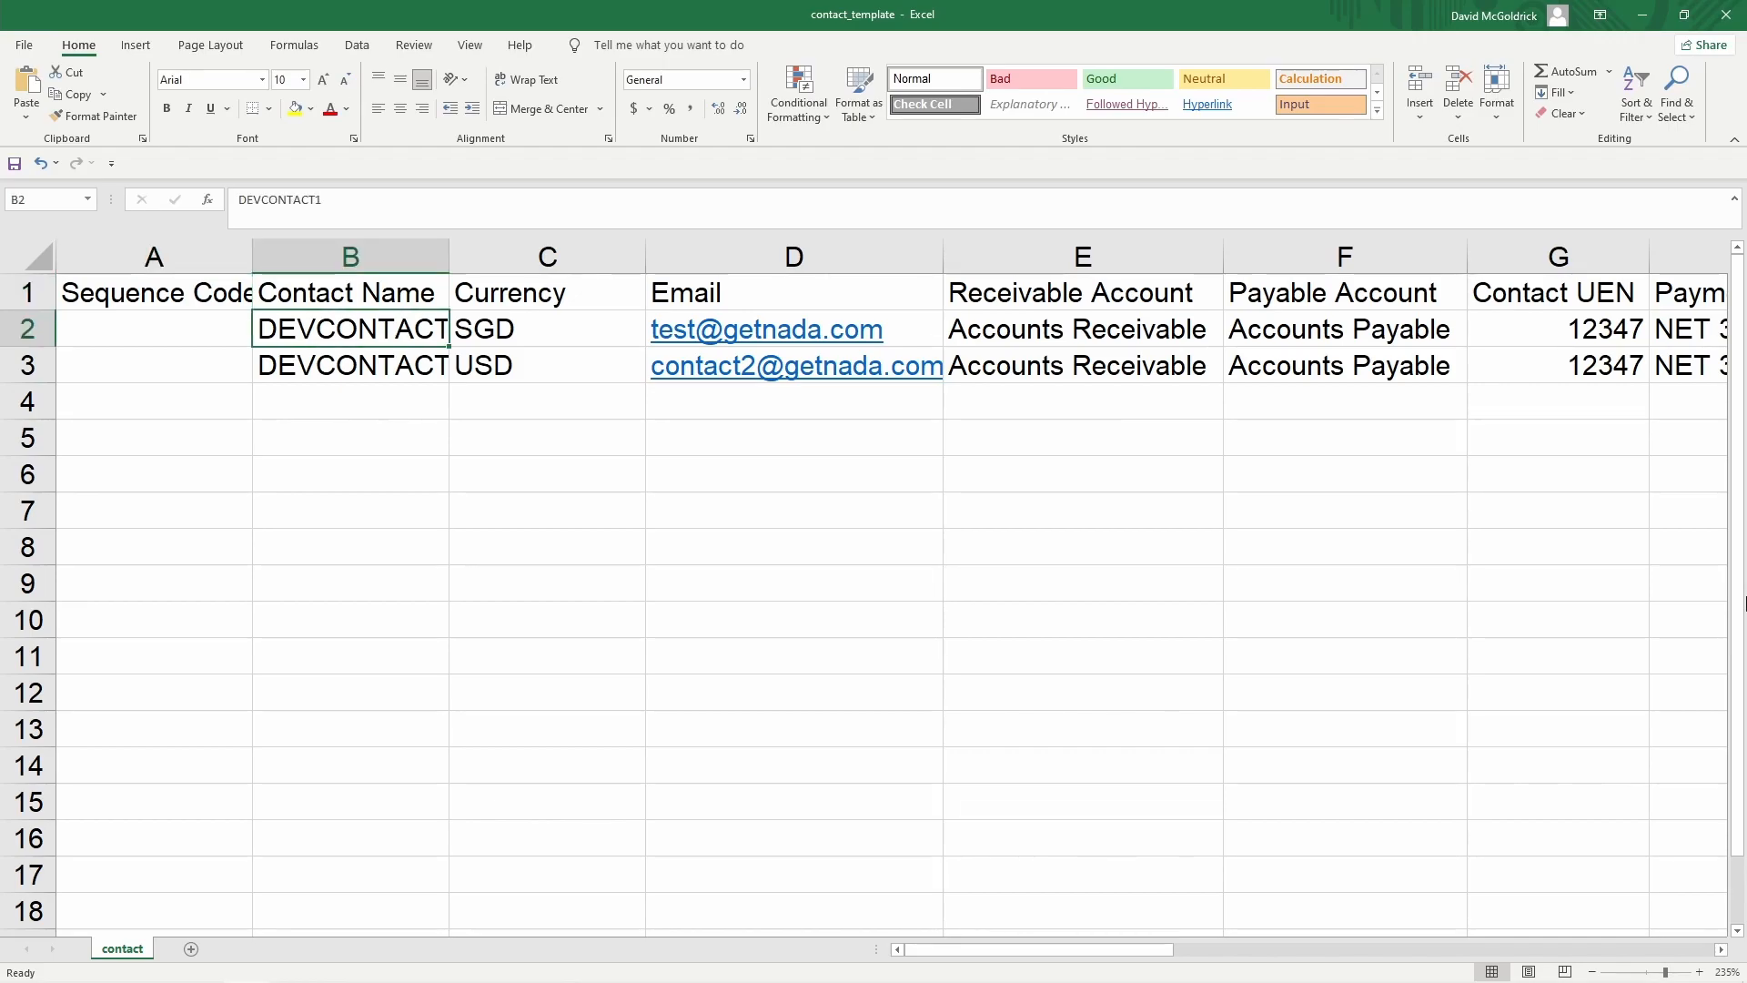
{"action": "type", "text": "M"}
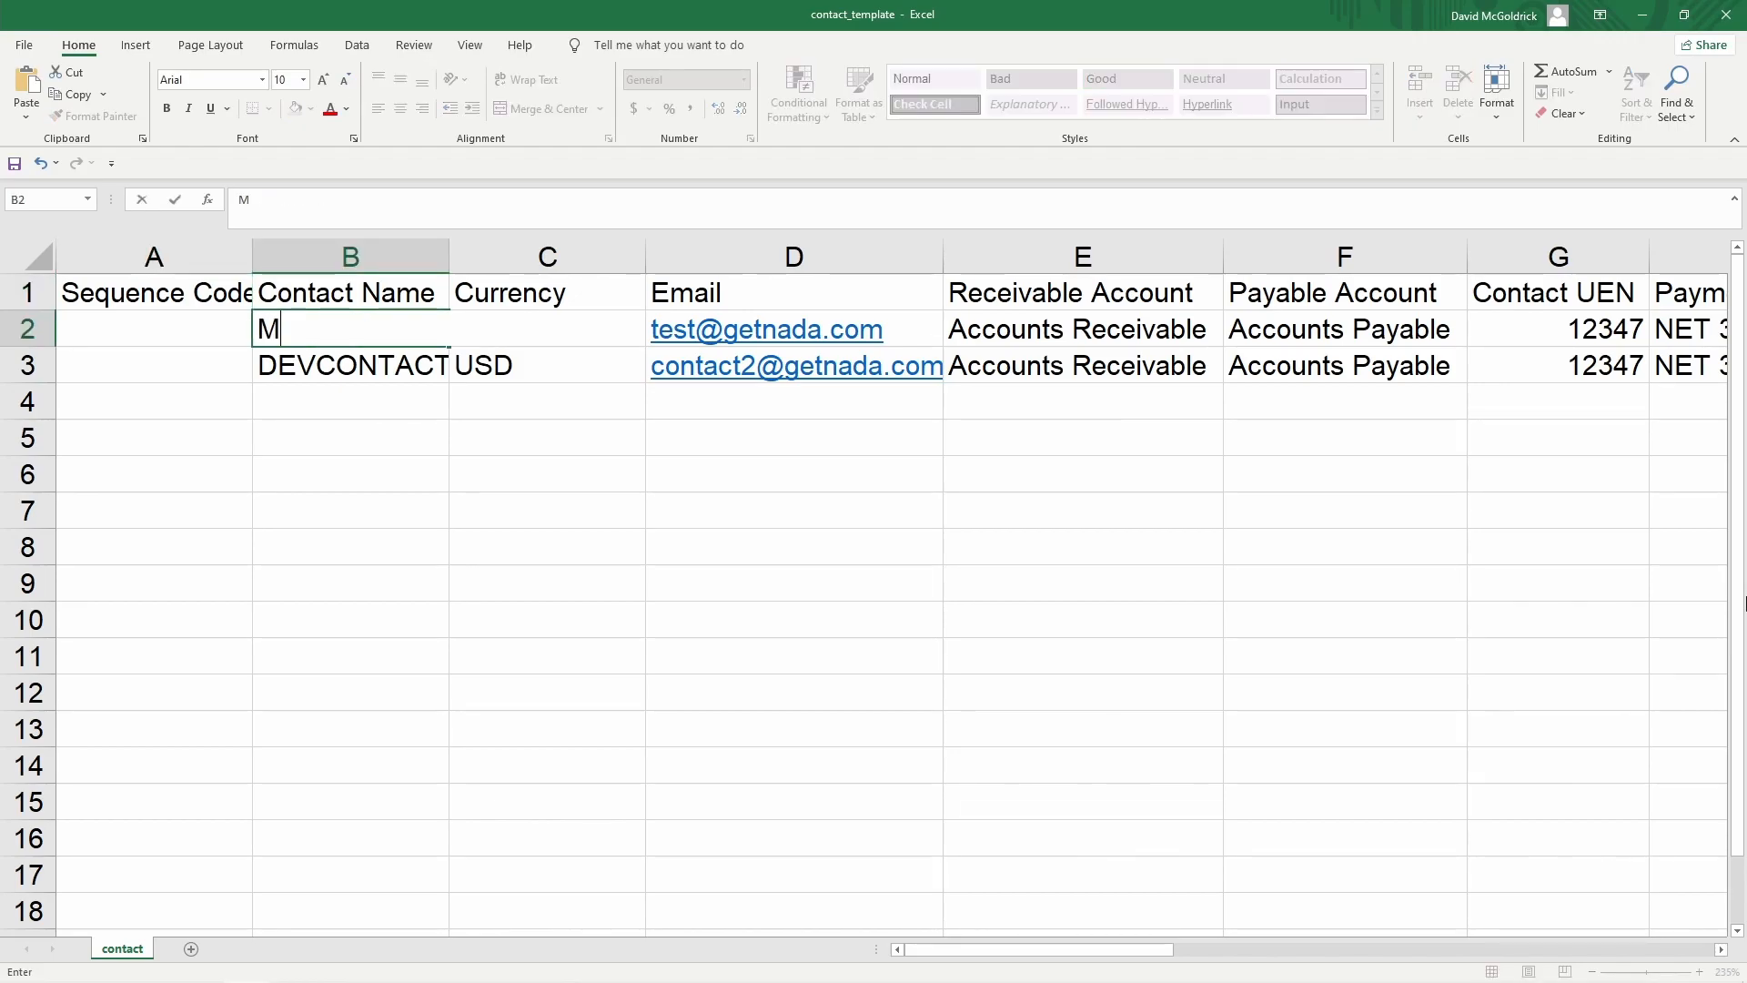
{"action": "type", "text": "arie's Keybo"}
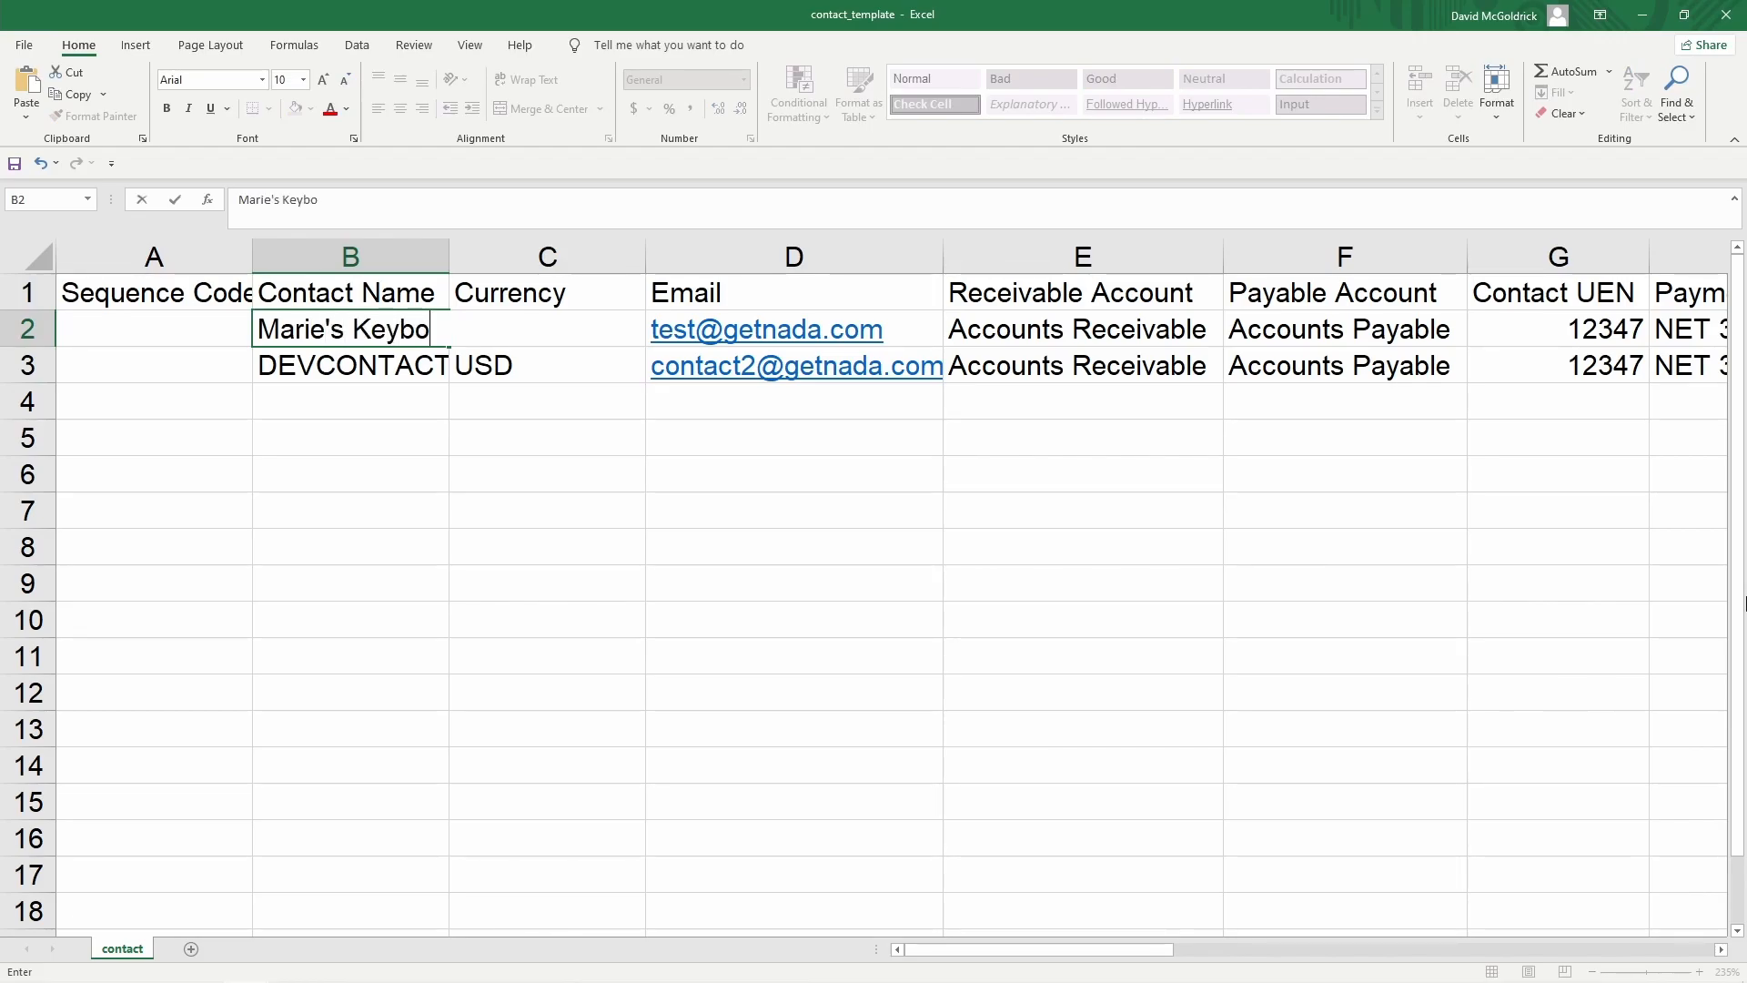
{"action": "type", "text": "ards"}
{"action": "key", "text": "Return"}
{"action": "type", "text": "John's Monitors"}
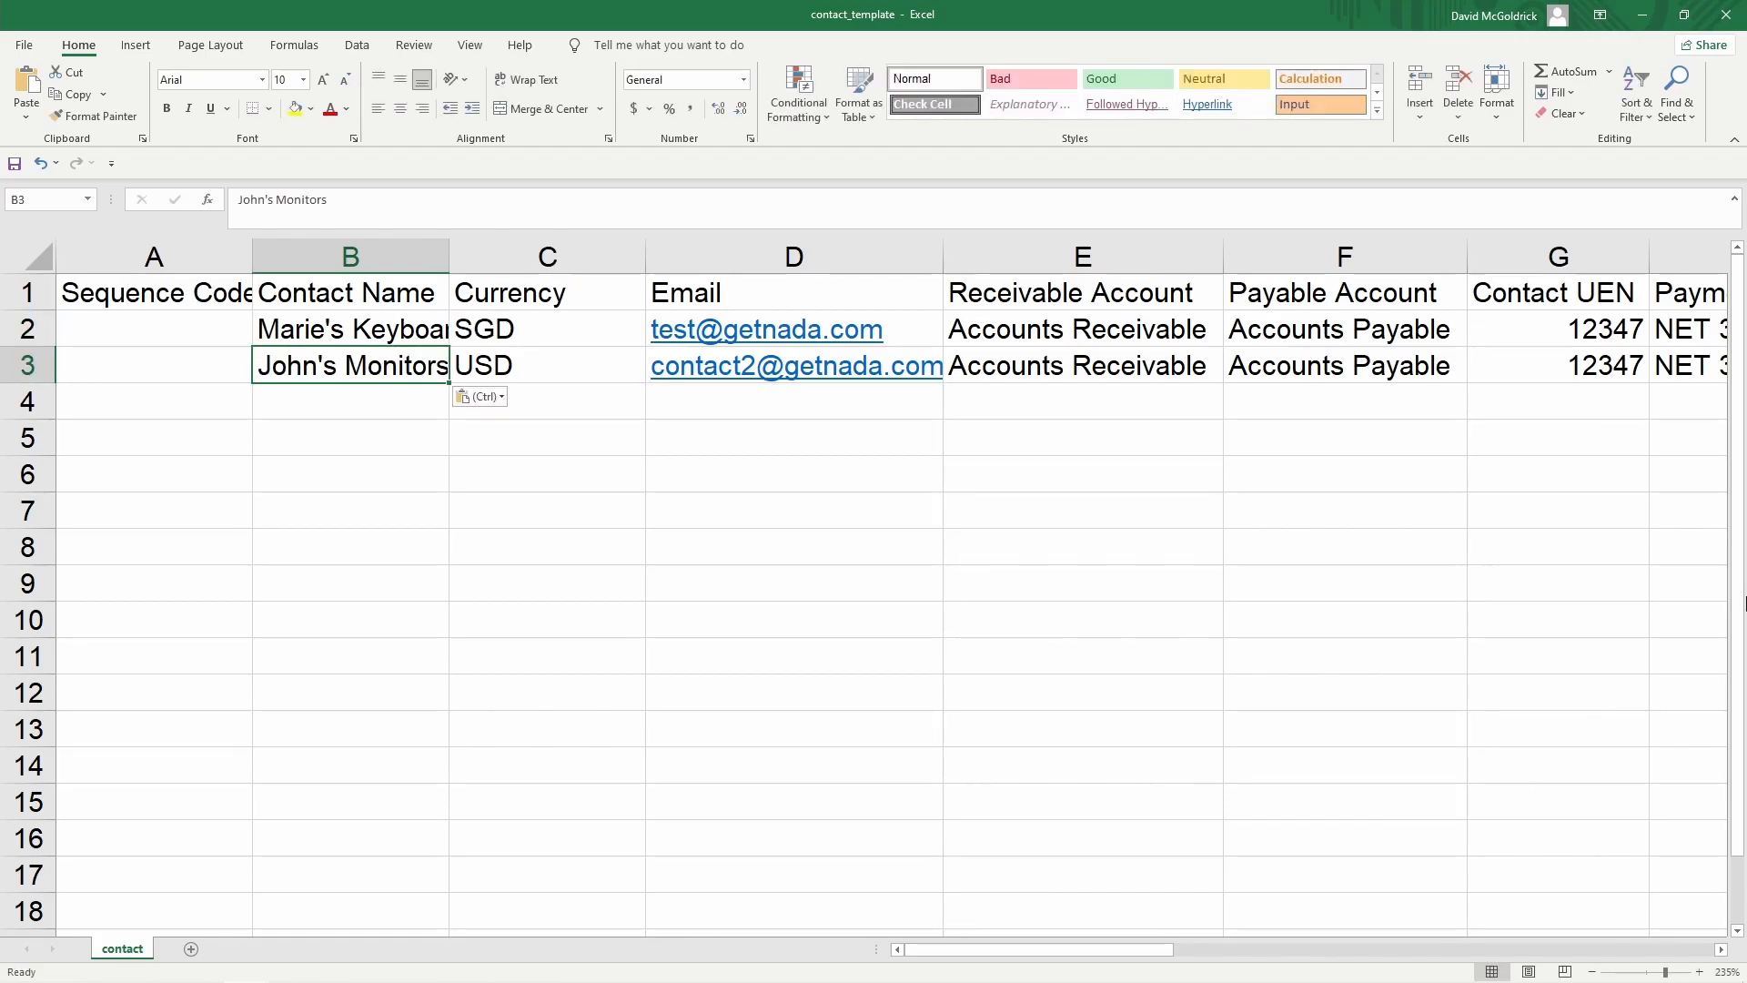
Review the headers from Currency through Tax Number, ending on the first empty column V1
{"action": "key", "text": "Up"}
{"action": "key", "text": "Up"}
{"action": "key", "text": "Right"}
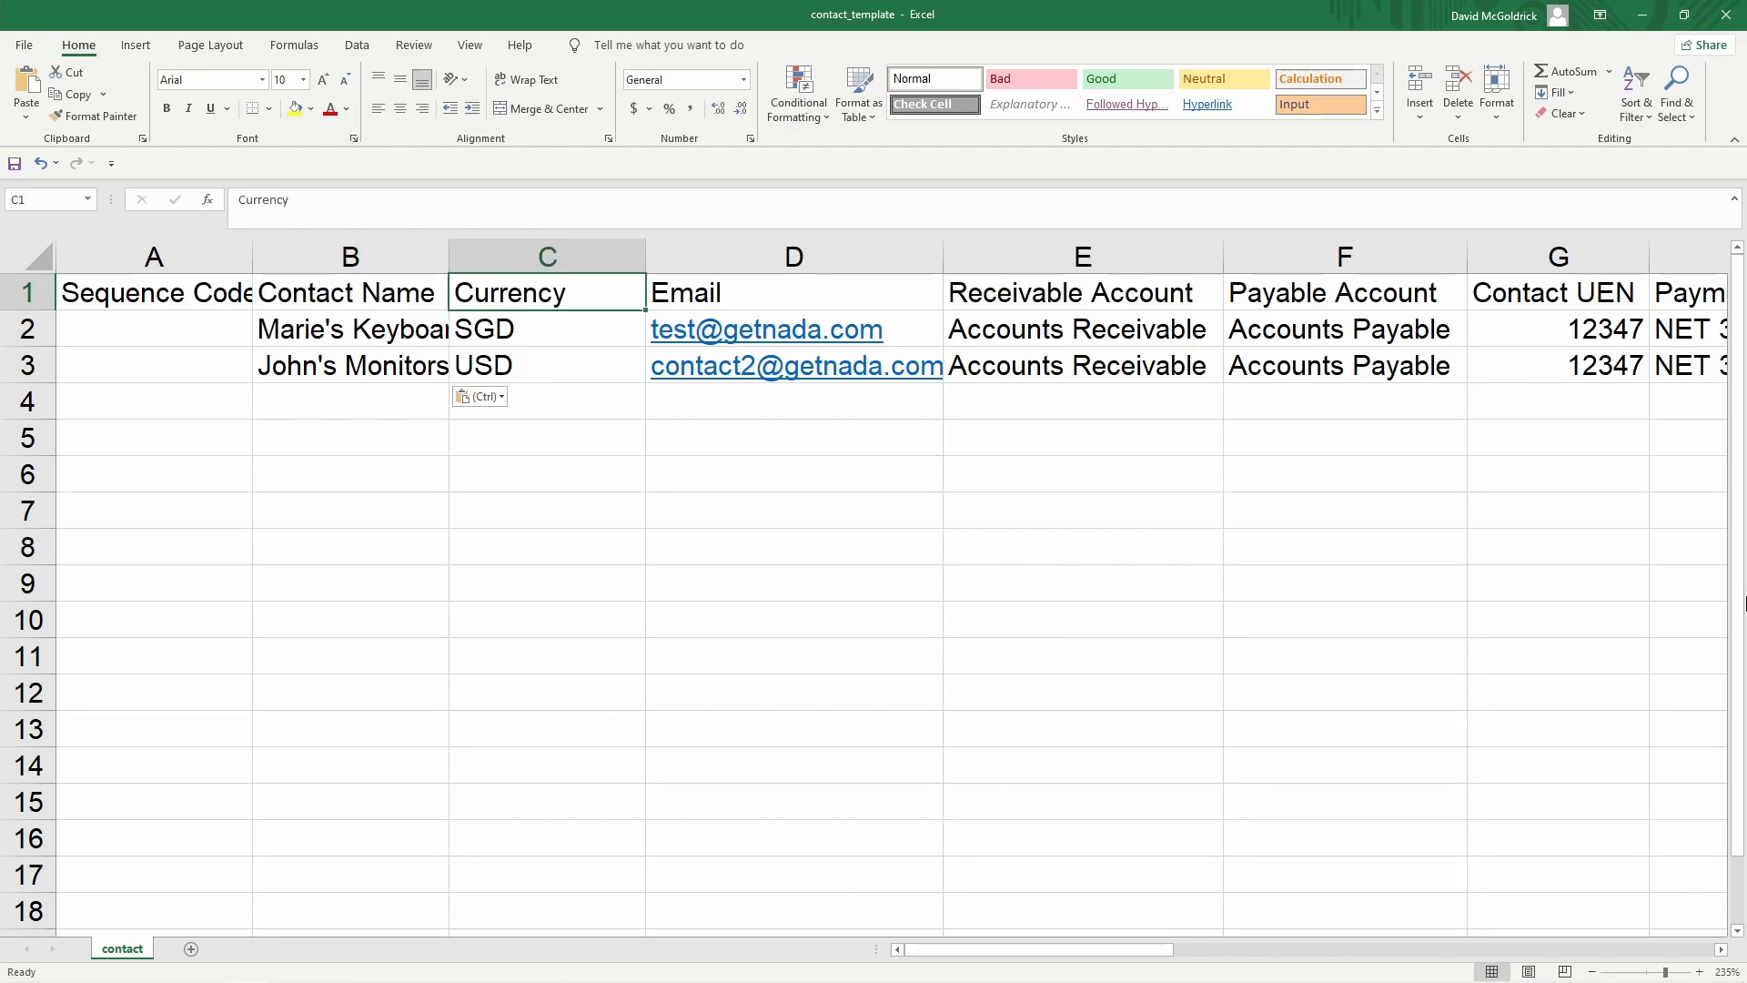
{"action": "key", "text": "Right"}
{"action": "key", "text": "Down"}
{"action": "key", "text": "Up"}
{"action": "key", "text": "Right"}
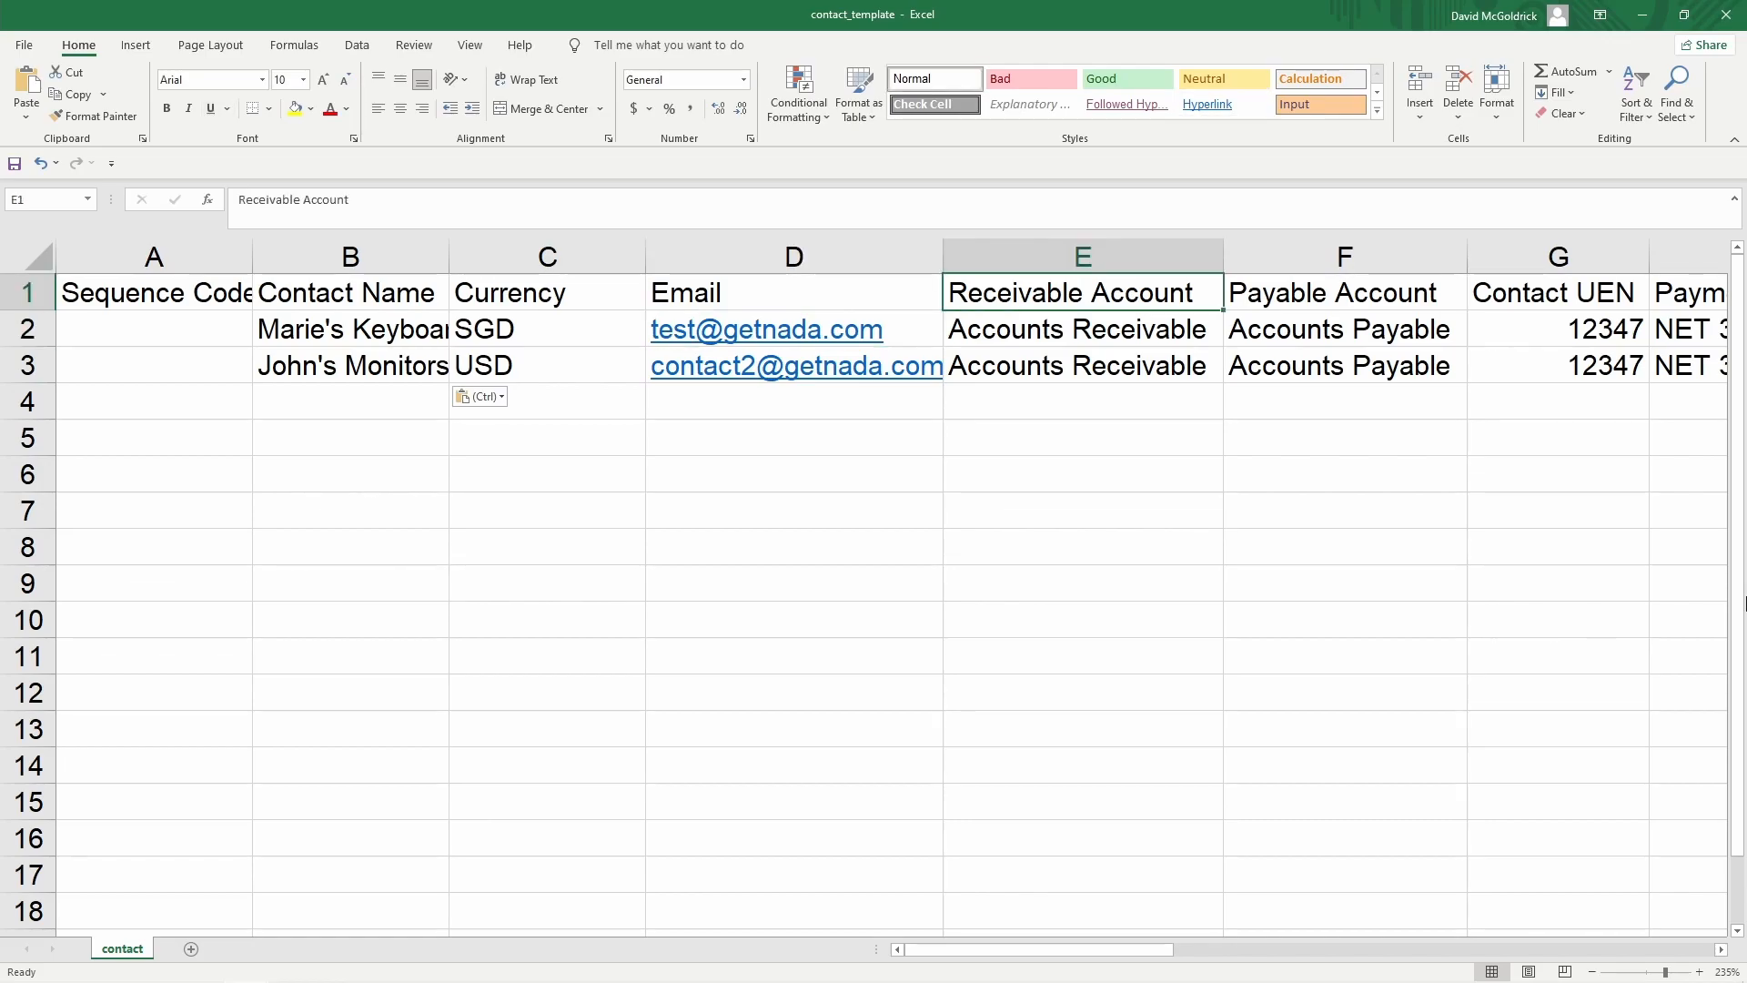
{"action": "key", "text": "Right"}
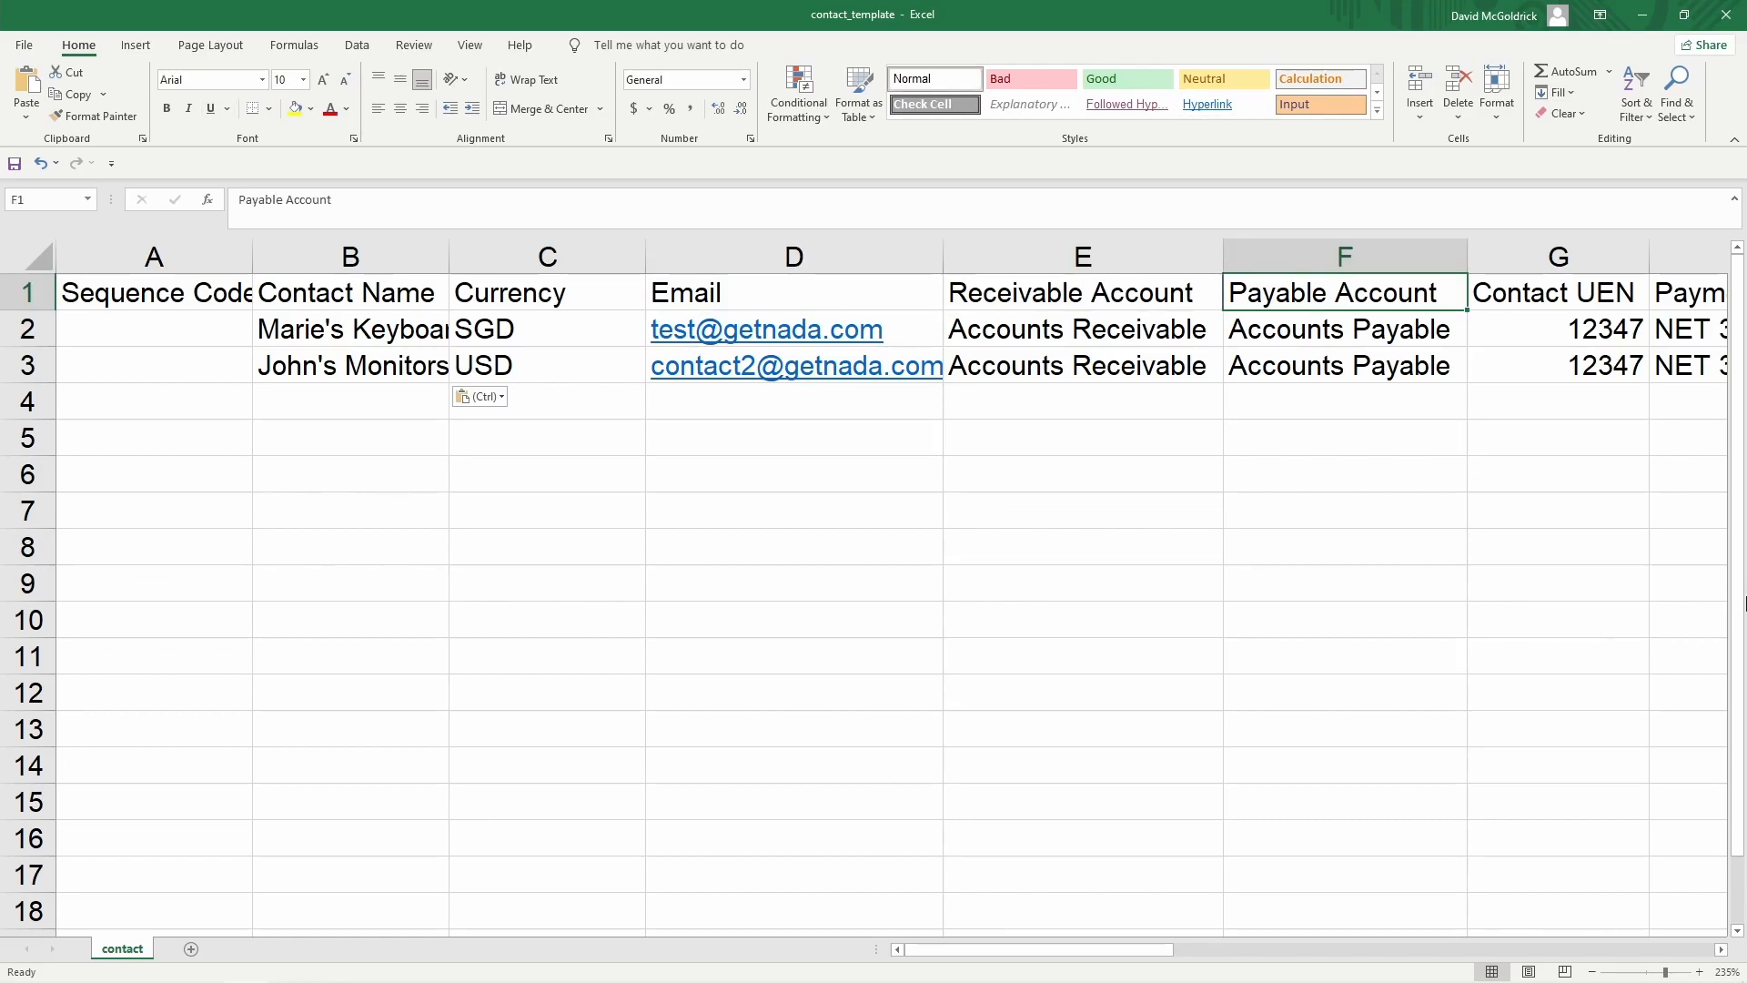
{"action": "key", "text": "Right"}
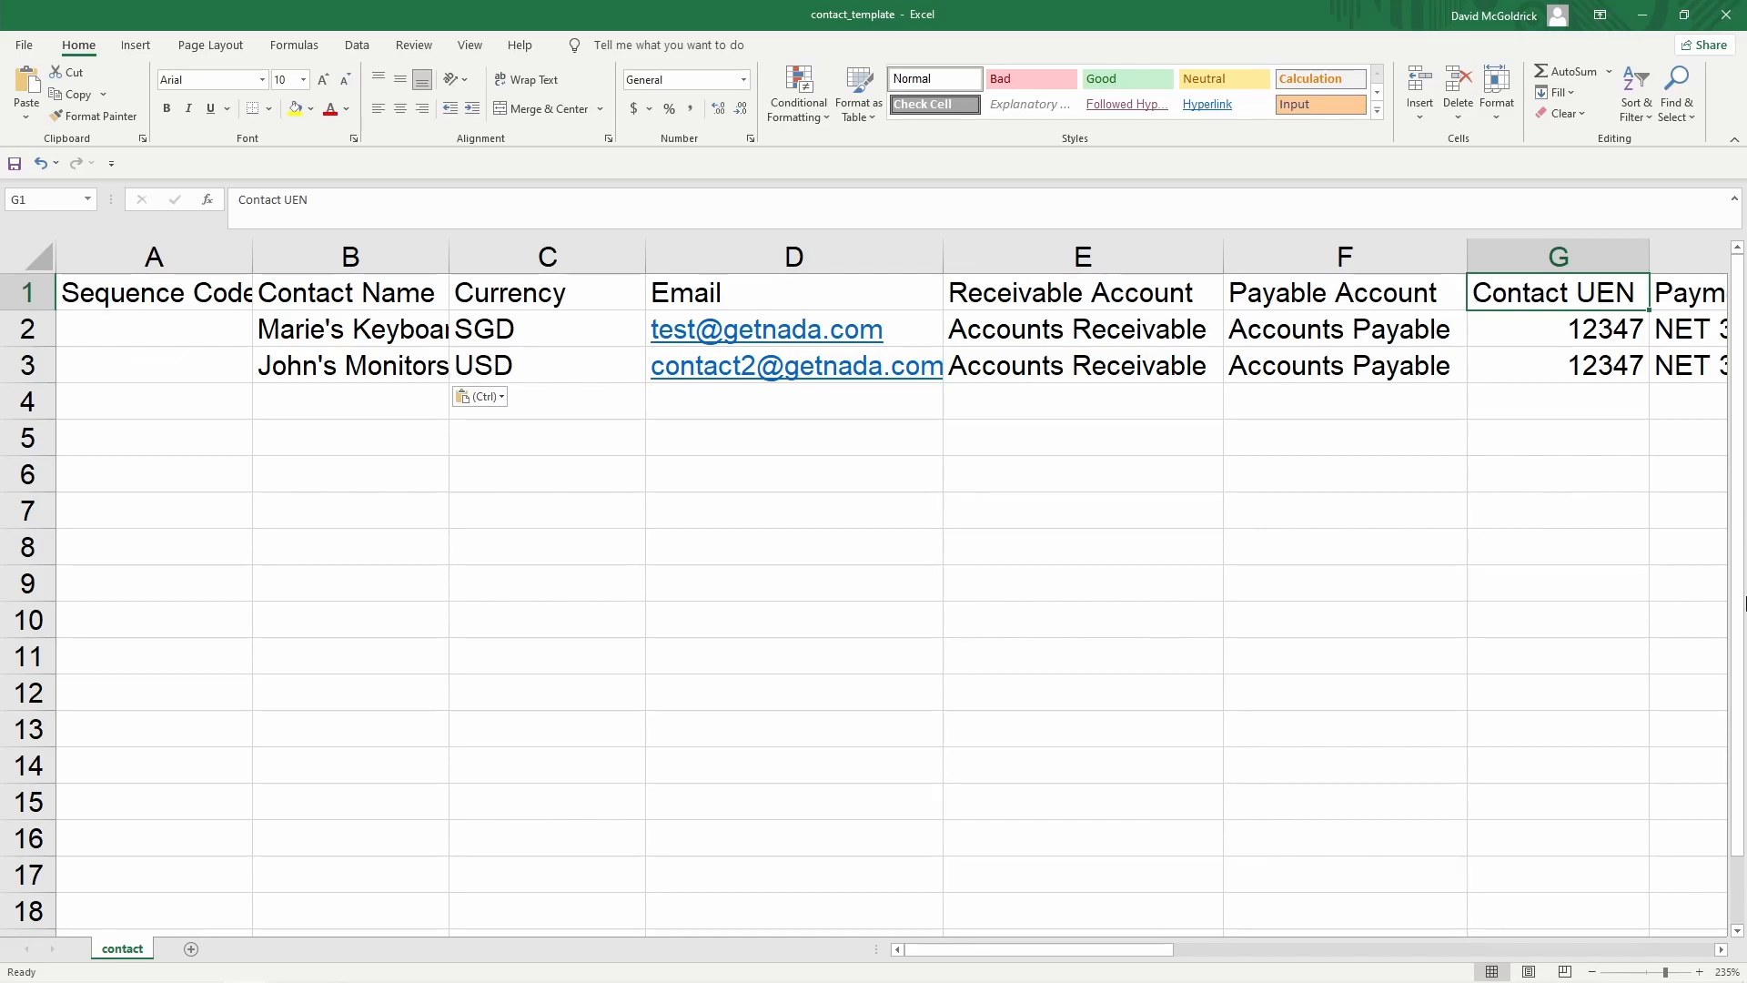
{"action": "key", "text": "Right"}
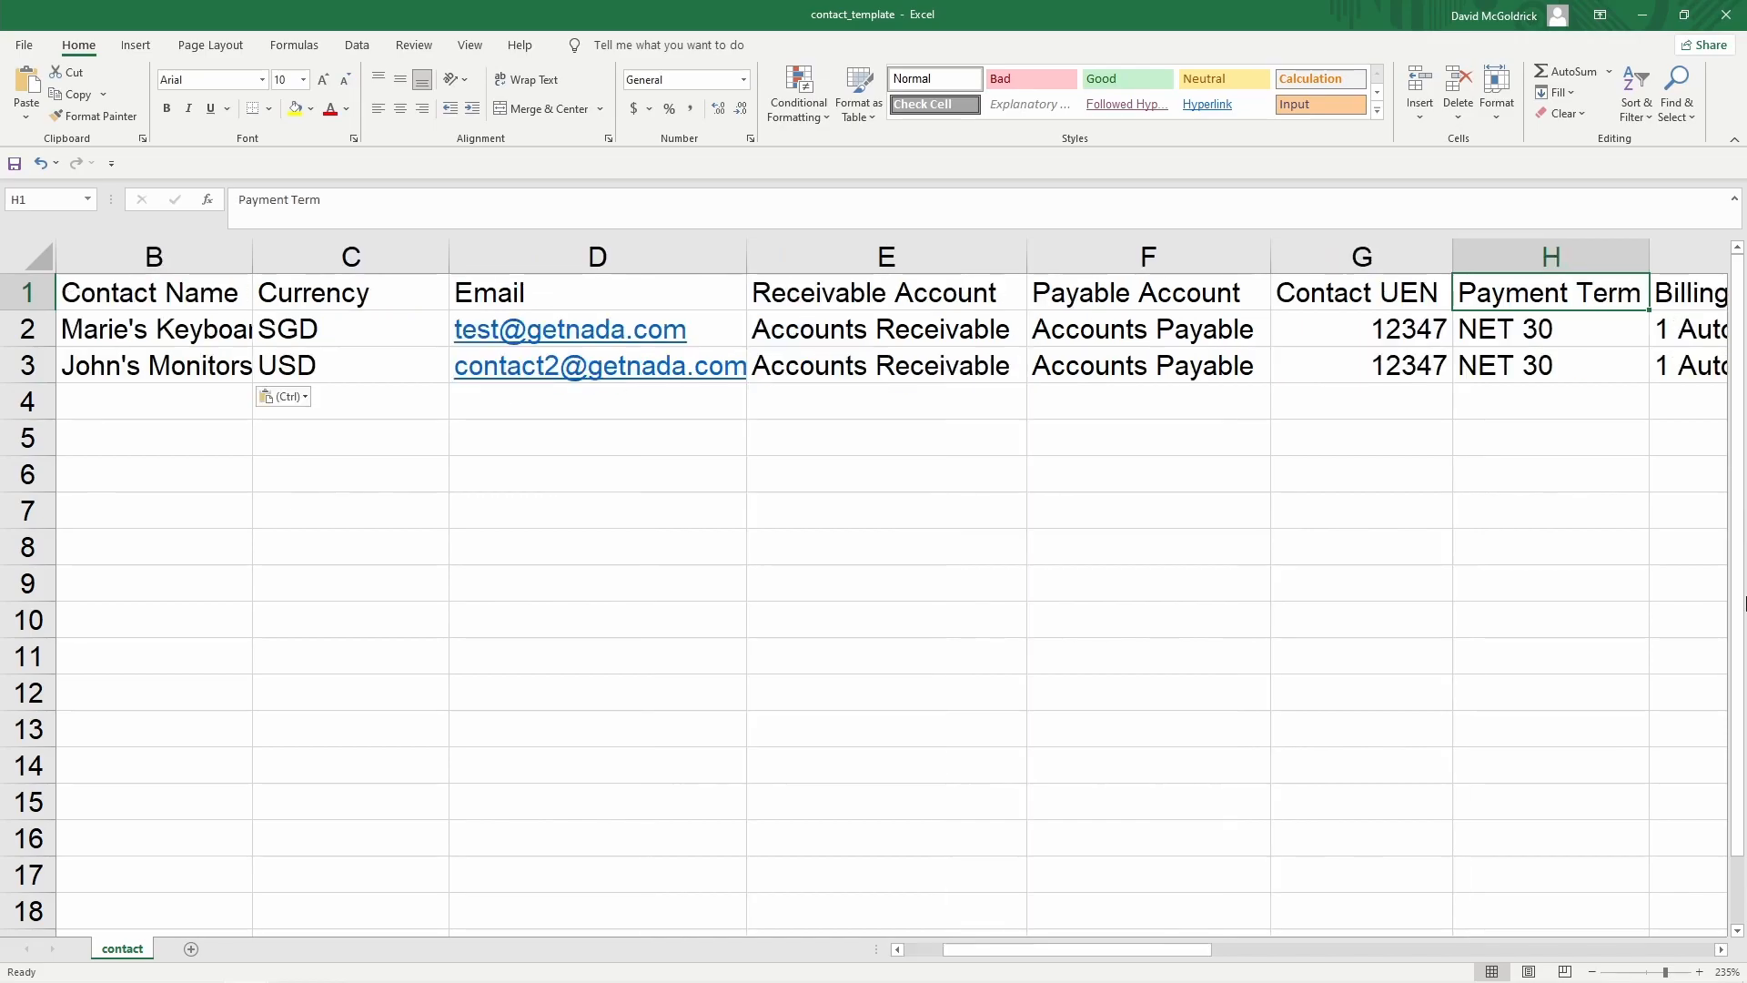
{"action": "key", "text": "Right"}
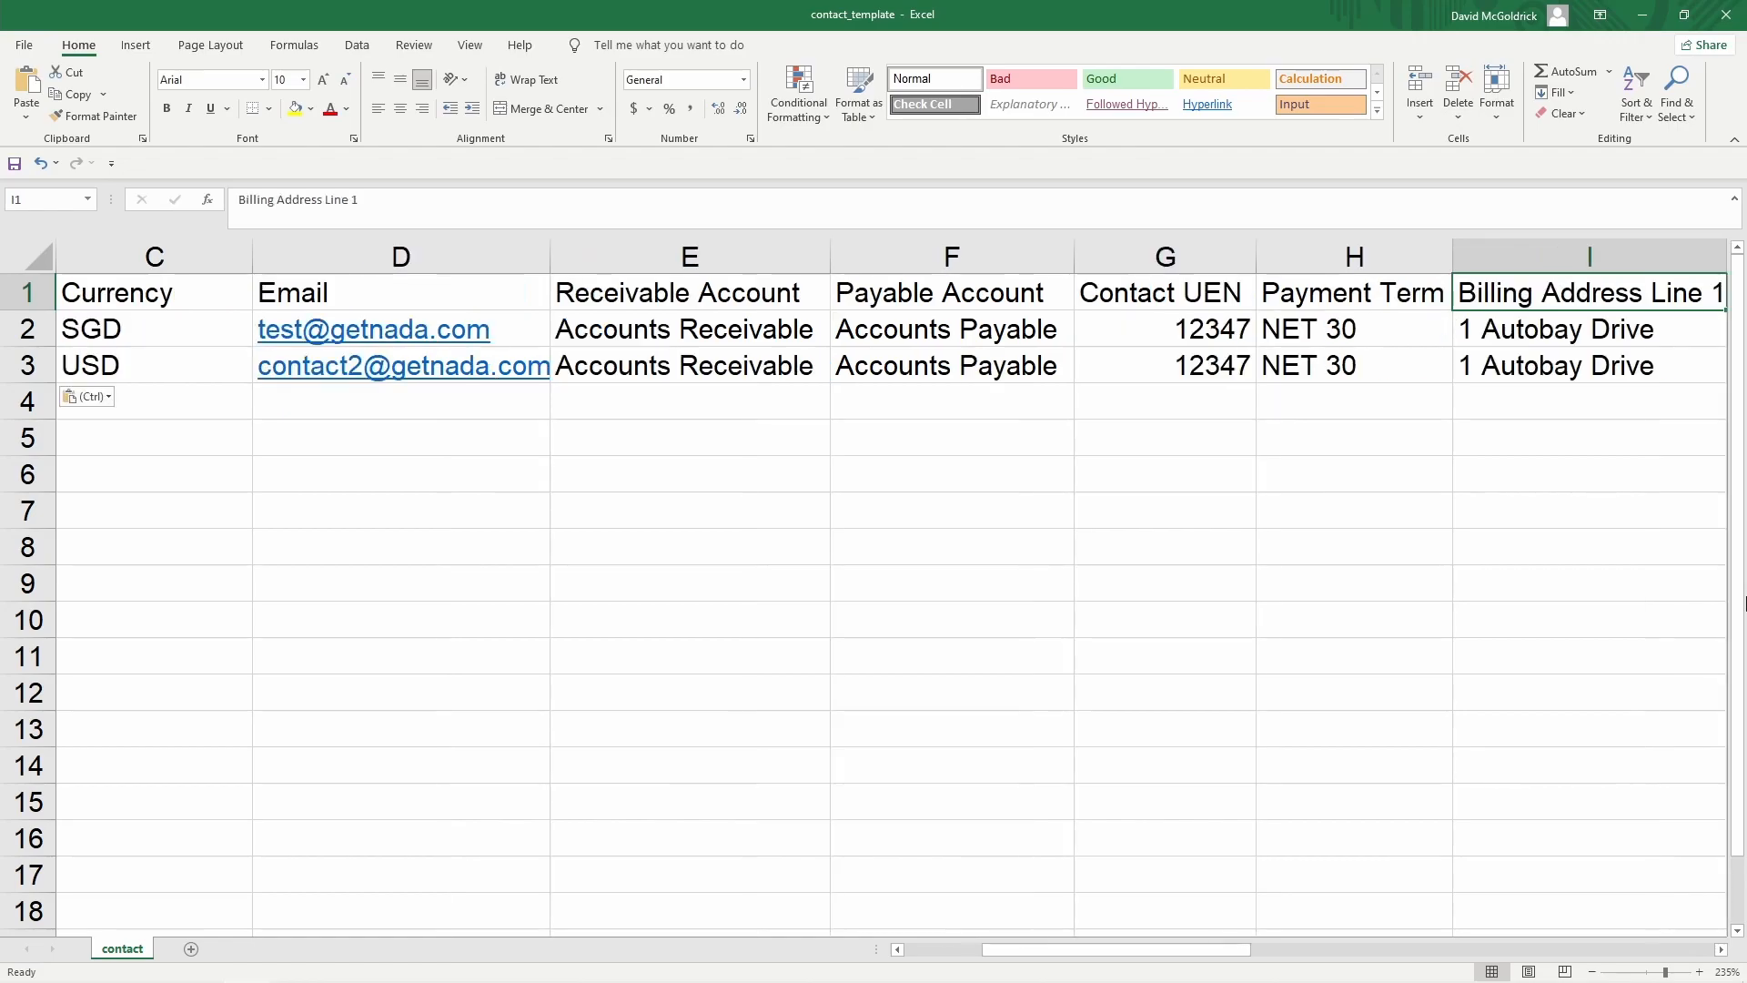
{"action": "key", "text": "Right"}
{"action": "key", "text": "Right"}
{"action": "key", "text": "Right"}
{"action": "key", "text": "Right"}
{"action": "key", "text": "Right"}
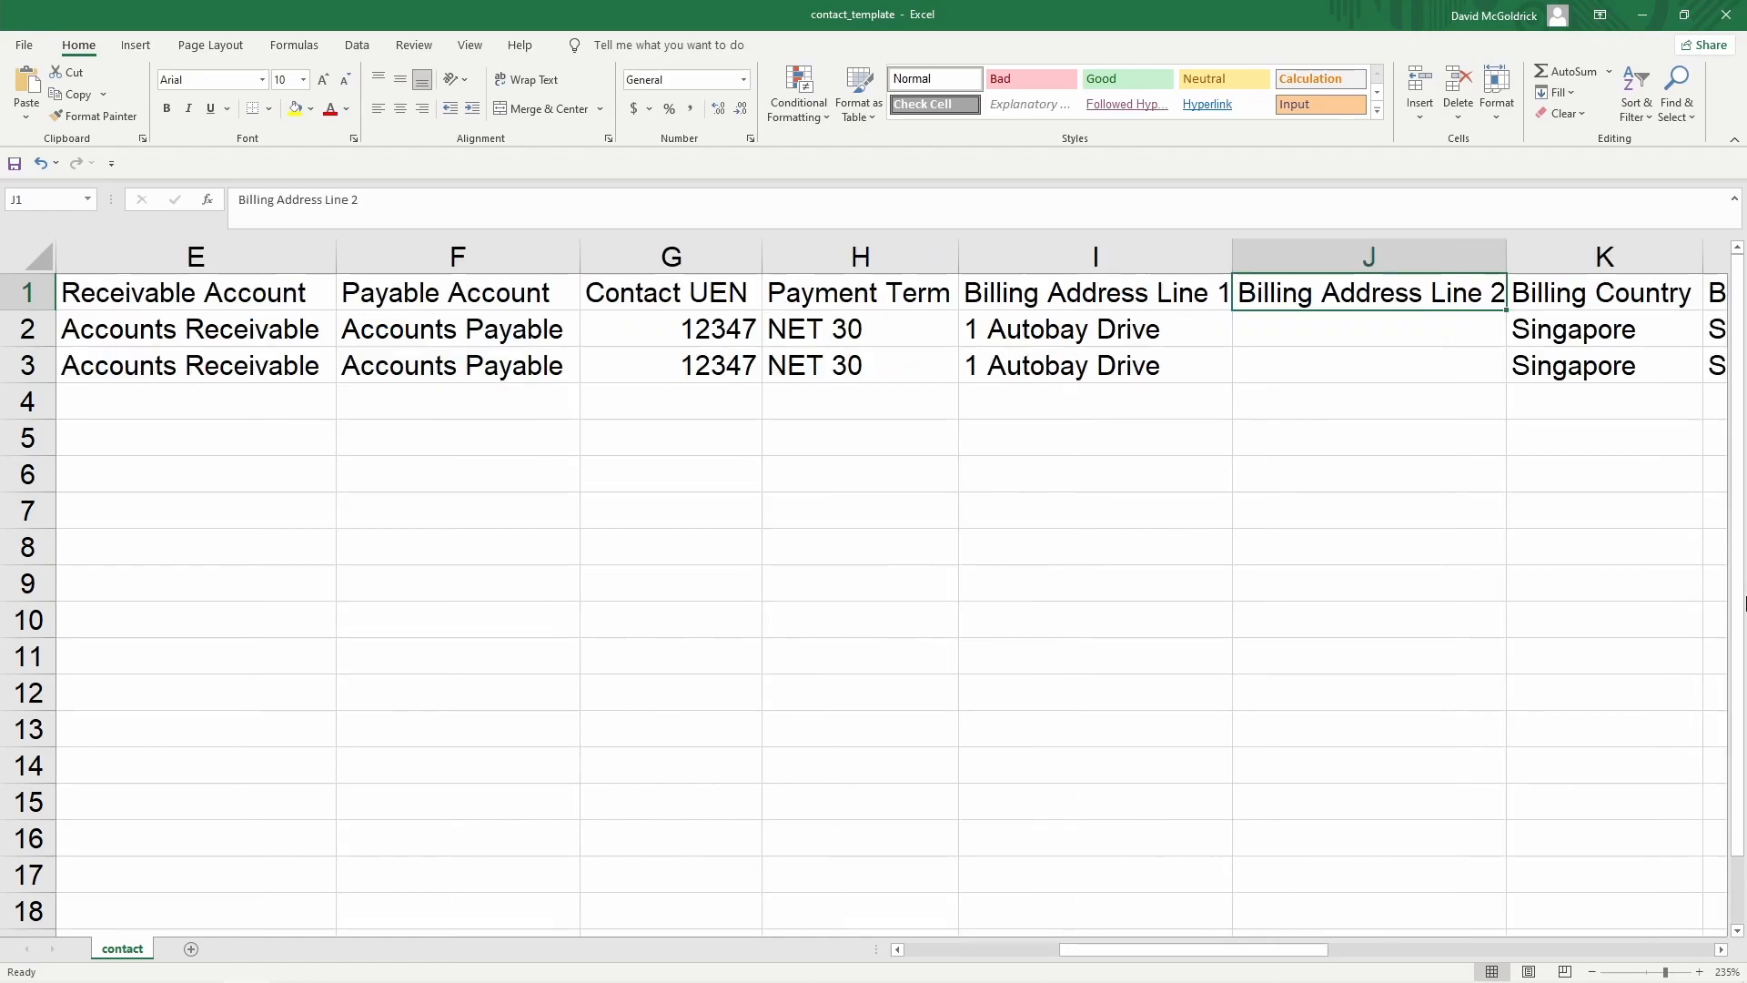
{"action": "key", "text": "Right"}
{"action": "key", "text": "Right"}
{"action": "key", "text": "Right"}
{"action": "key", "text": "Right"}
{"action": "key", "text": "Right"}
{"action": "key", "text": "Right"}
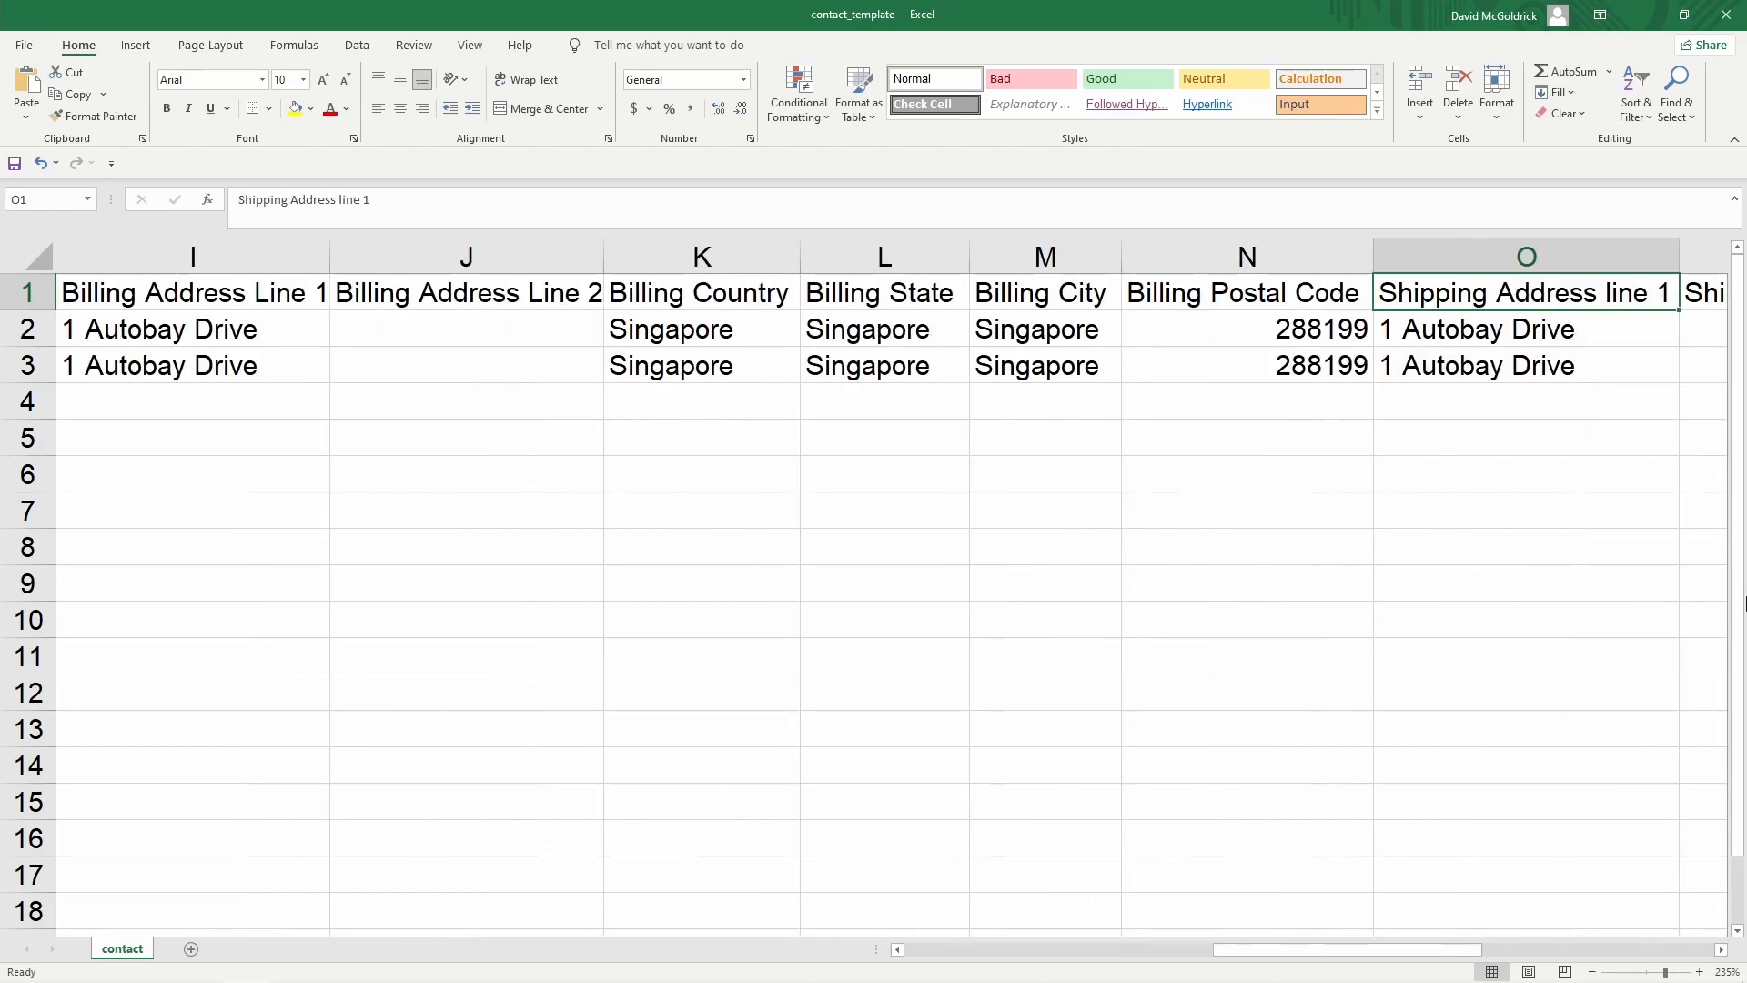
{"action": "key", "text": "Right"}
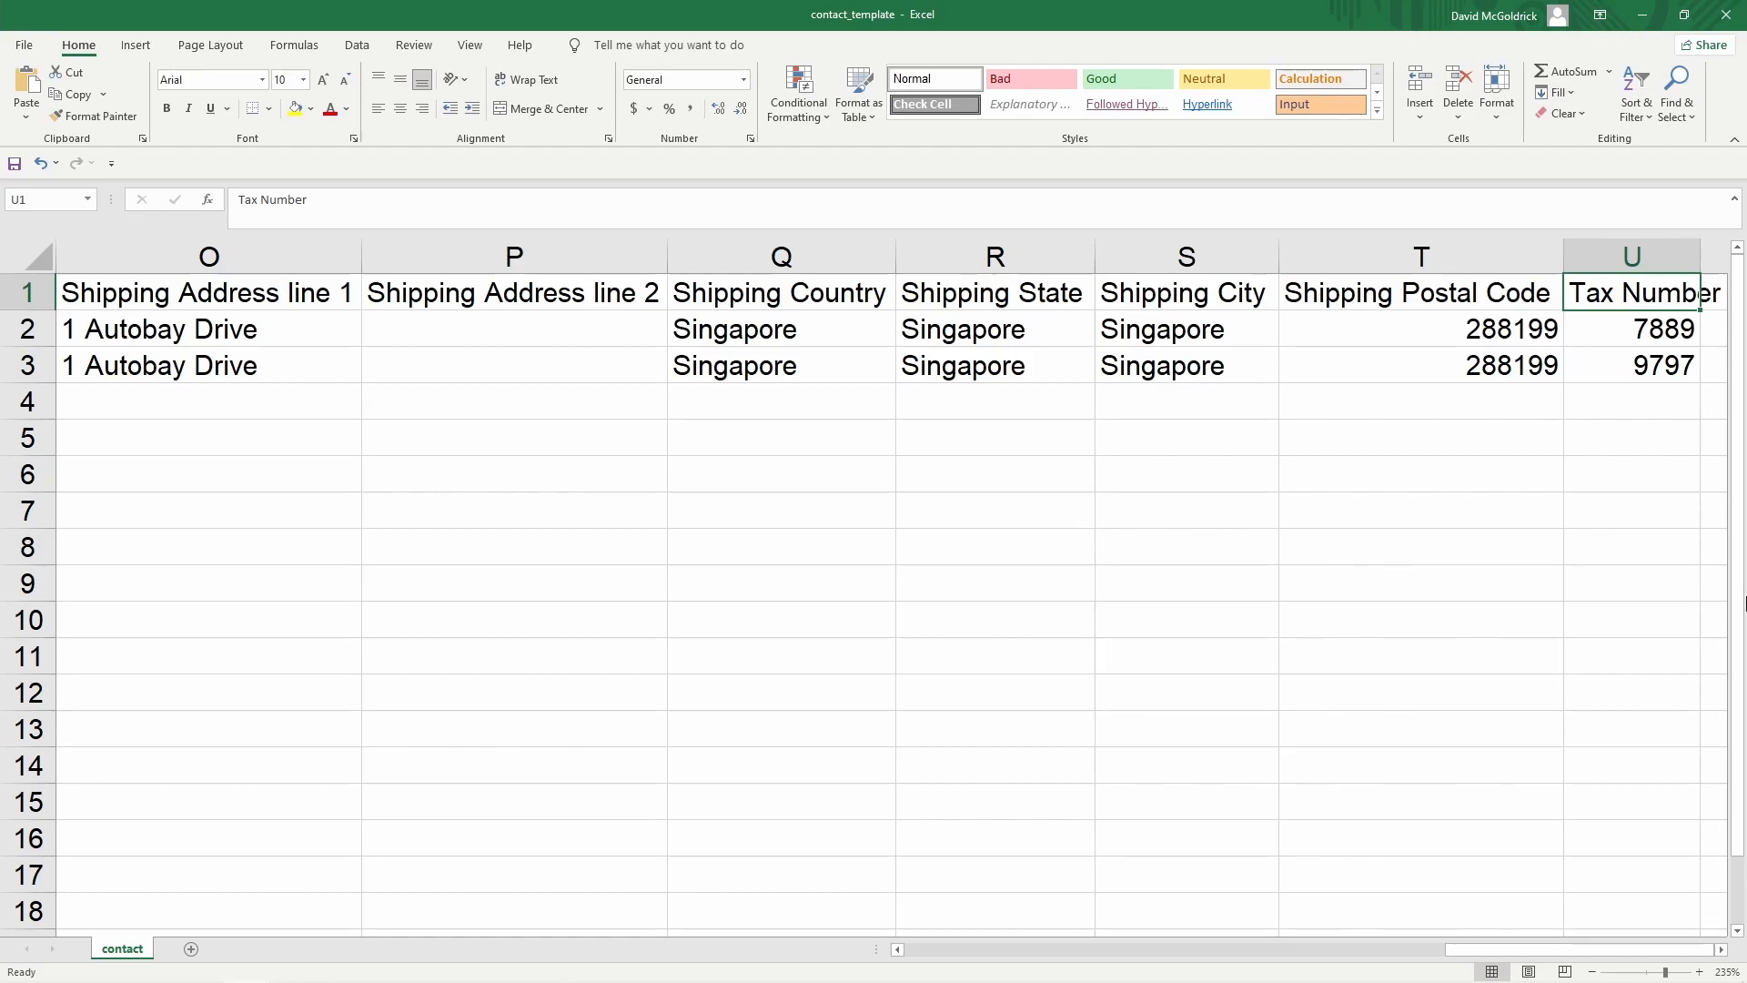
{"action": "key", "text": "Right"}
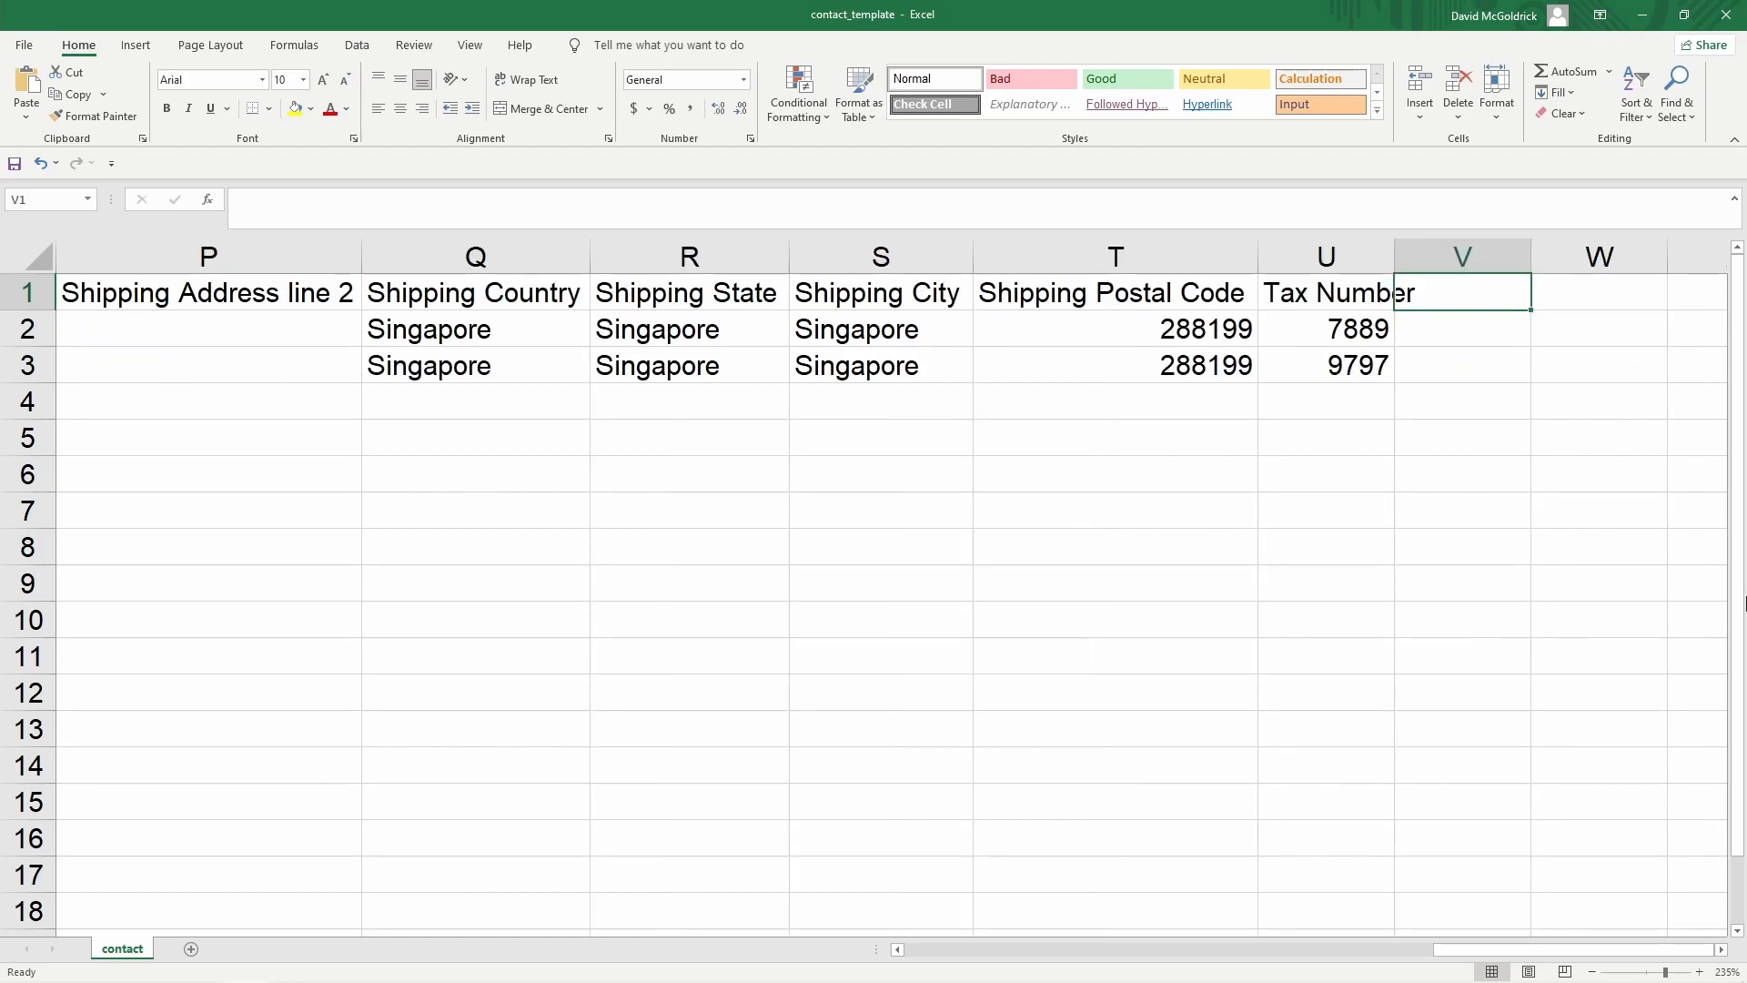
Add the headers 'Contact - Size of Company' and 'Contact - Contact Person' in V1 and W1
{"action": "type", "text": "Conta"}
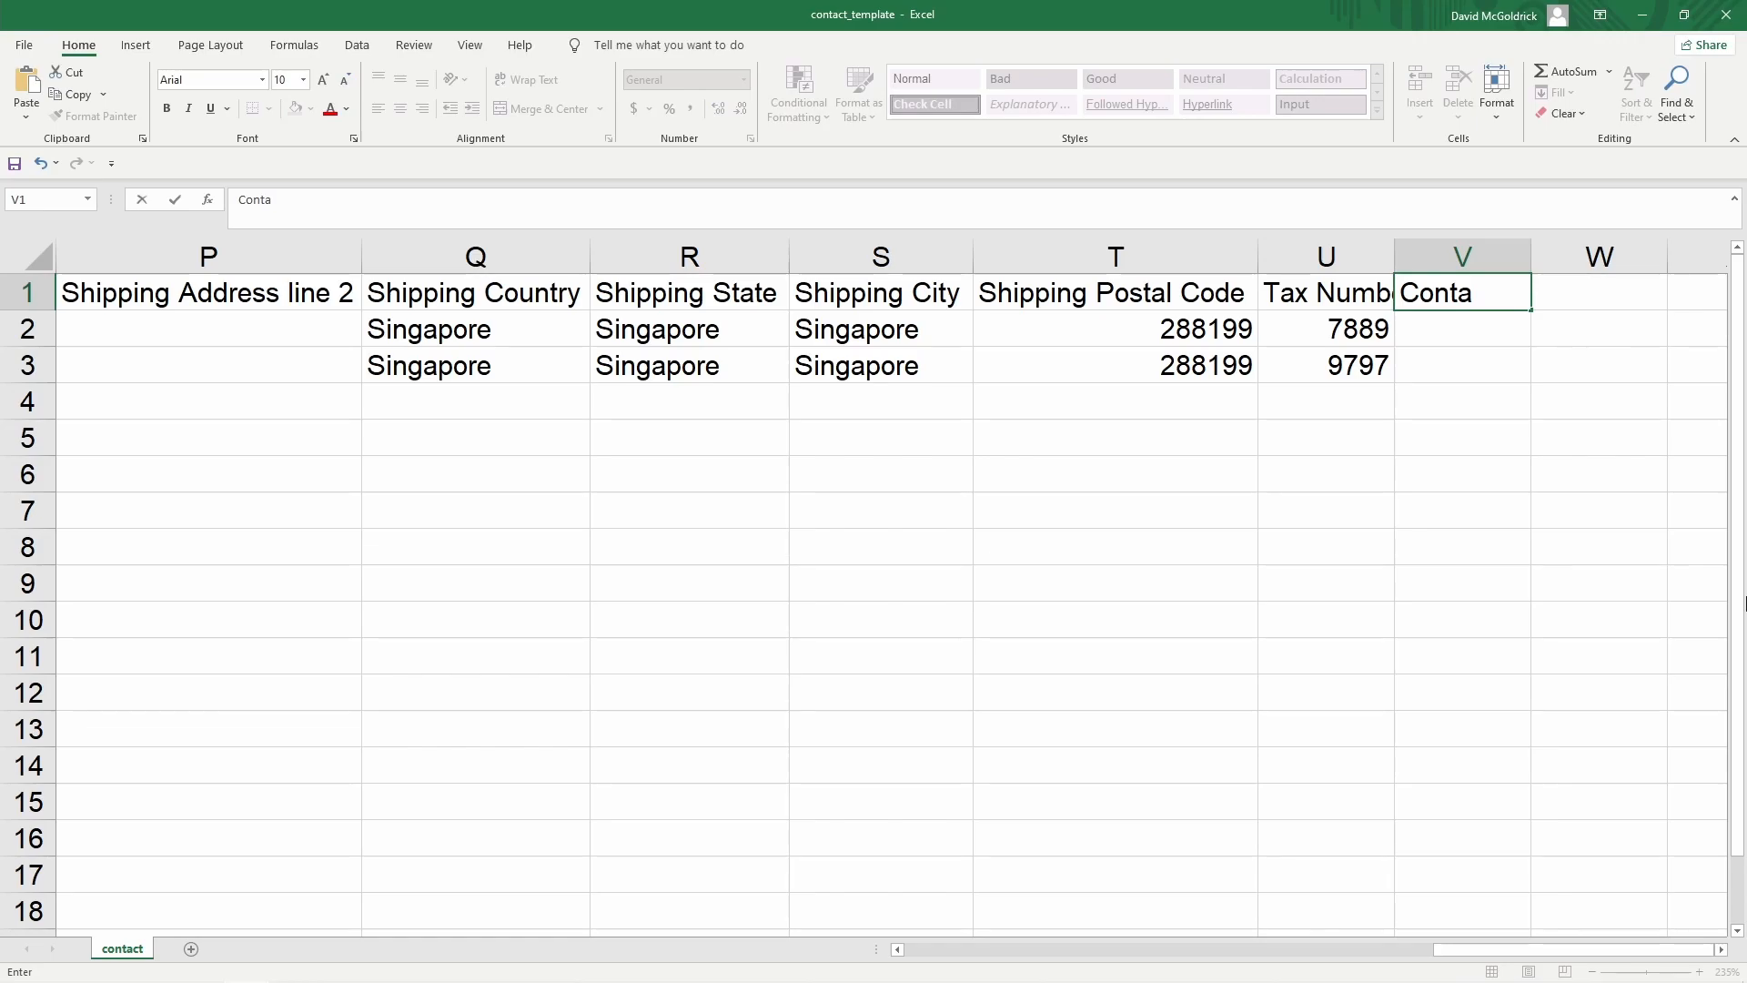
{"action": "type", "text": "ct - Siz"}
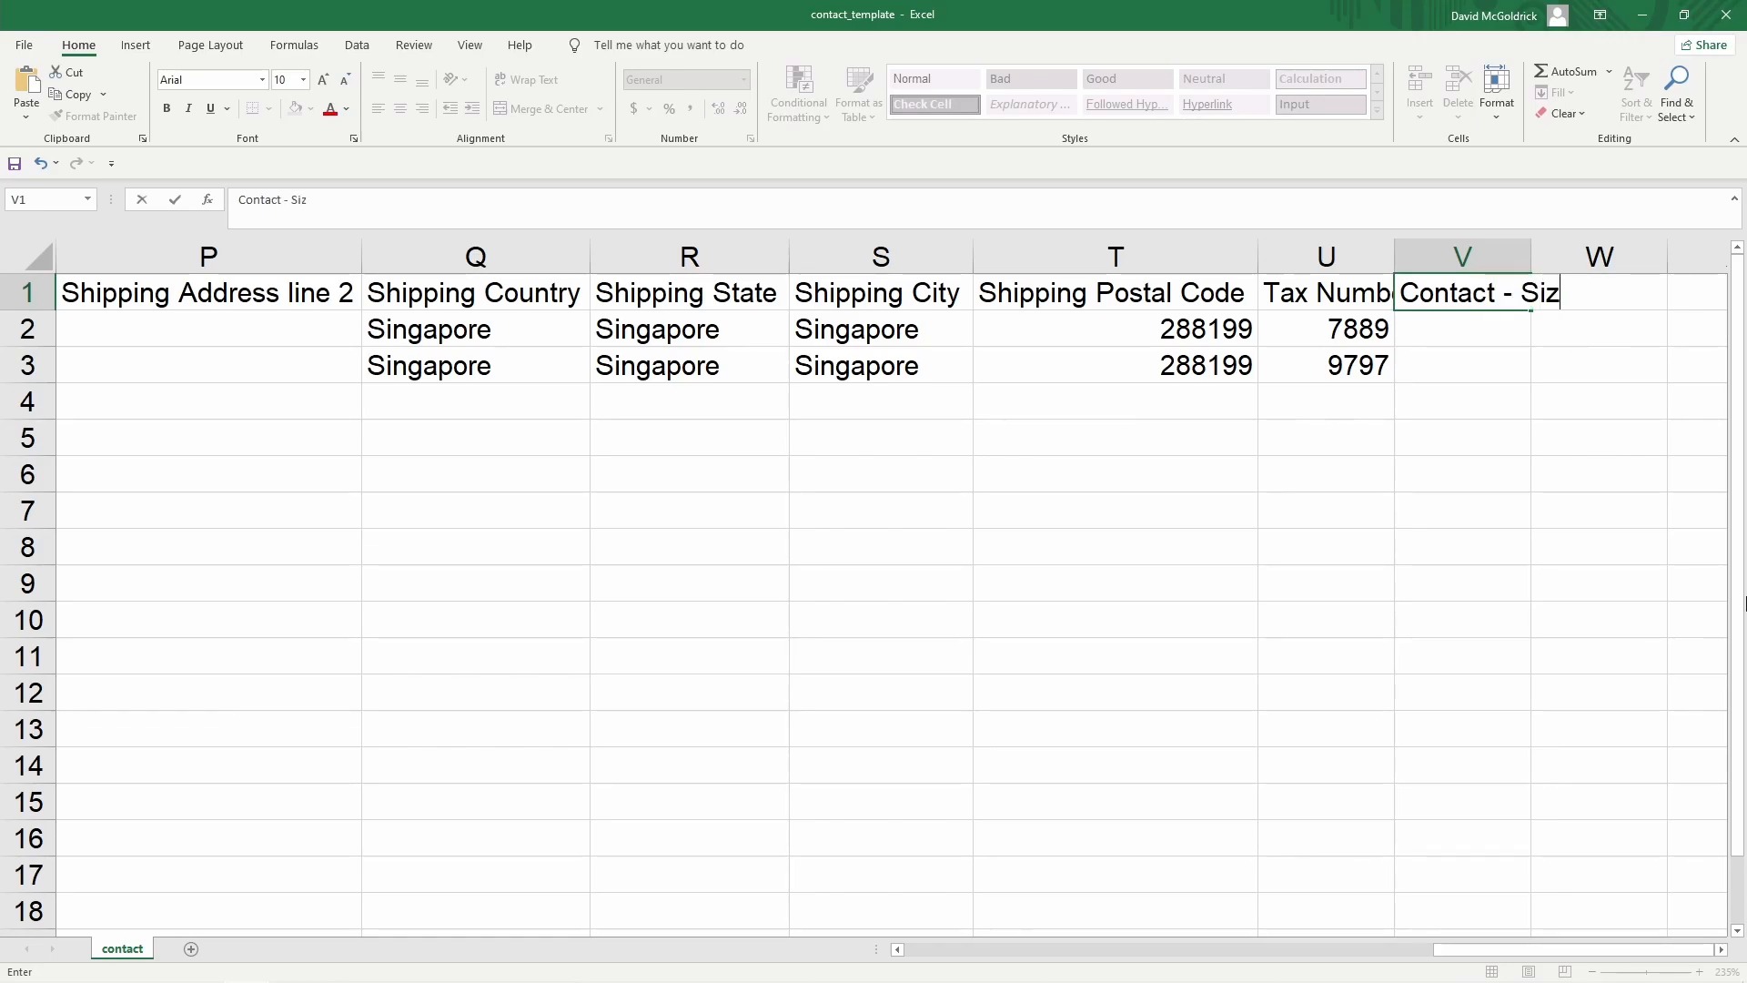
{"action": "type", "text": "e of Company"}
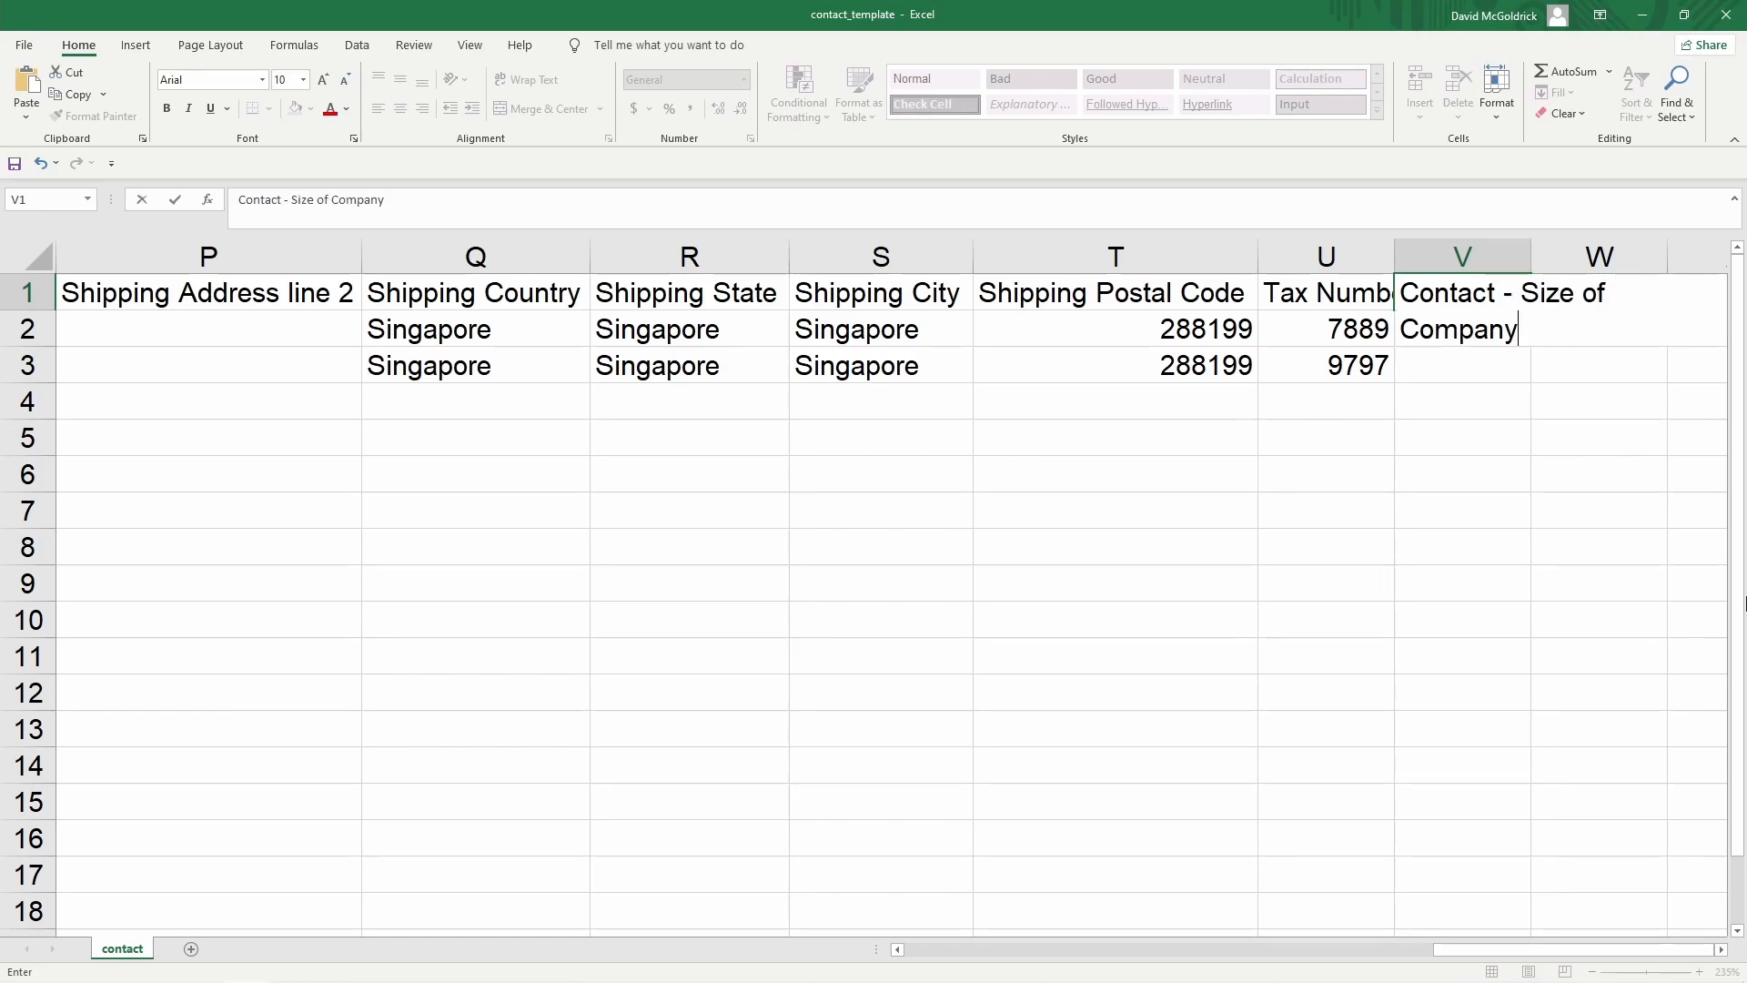
{"action": "key", "text": "Tab"}
{"action": "type", "text": "C"}
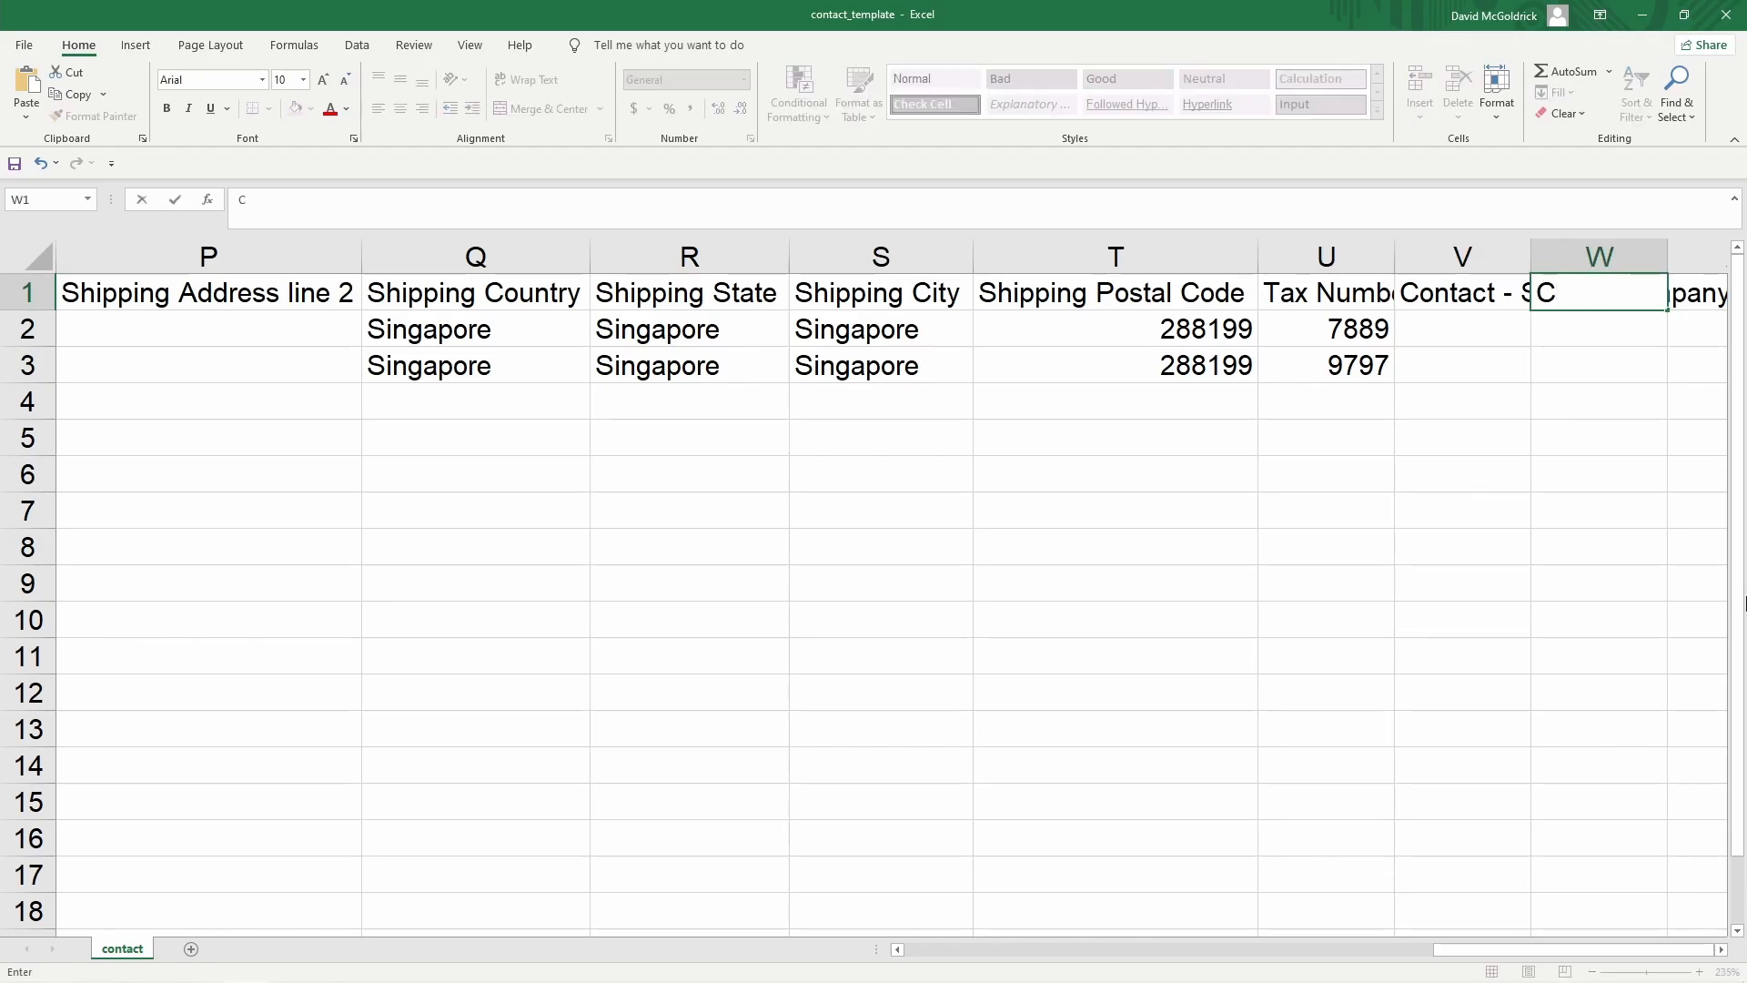
{"action": "type", "text": "ontact - "}
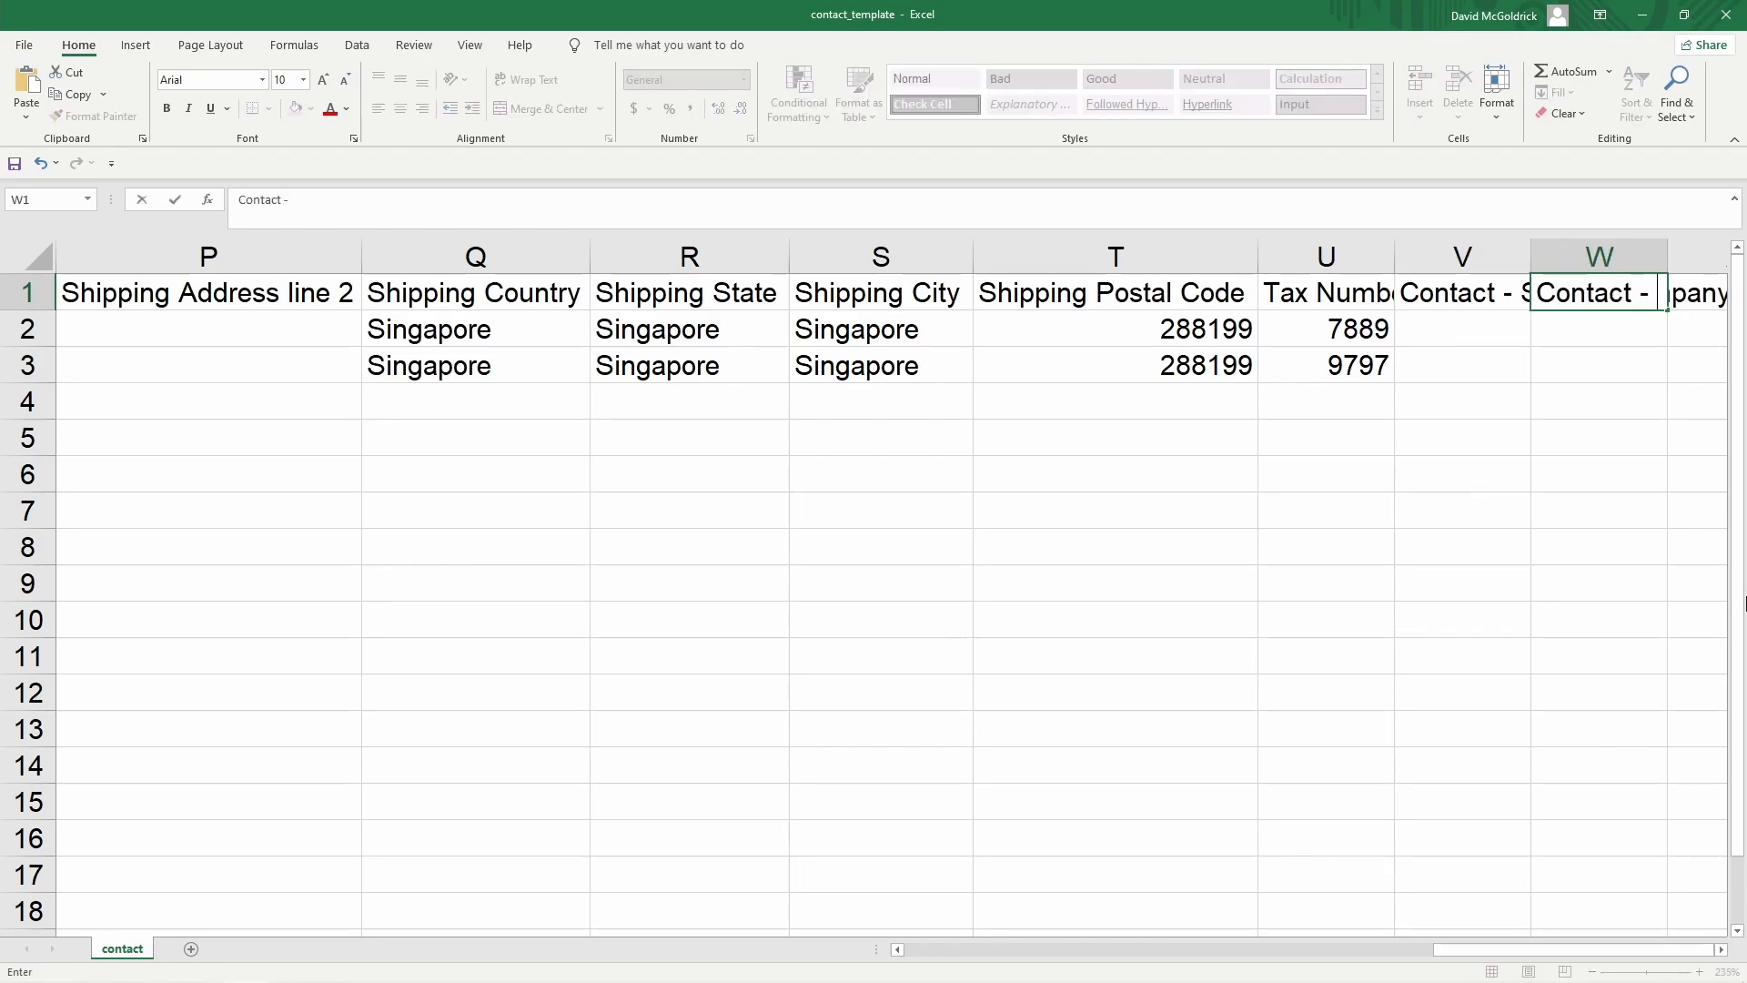
{"action": "type", "text": "Contact"}
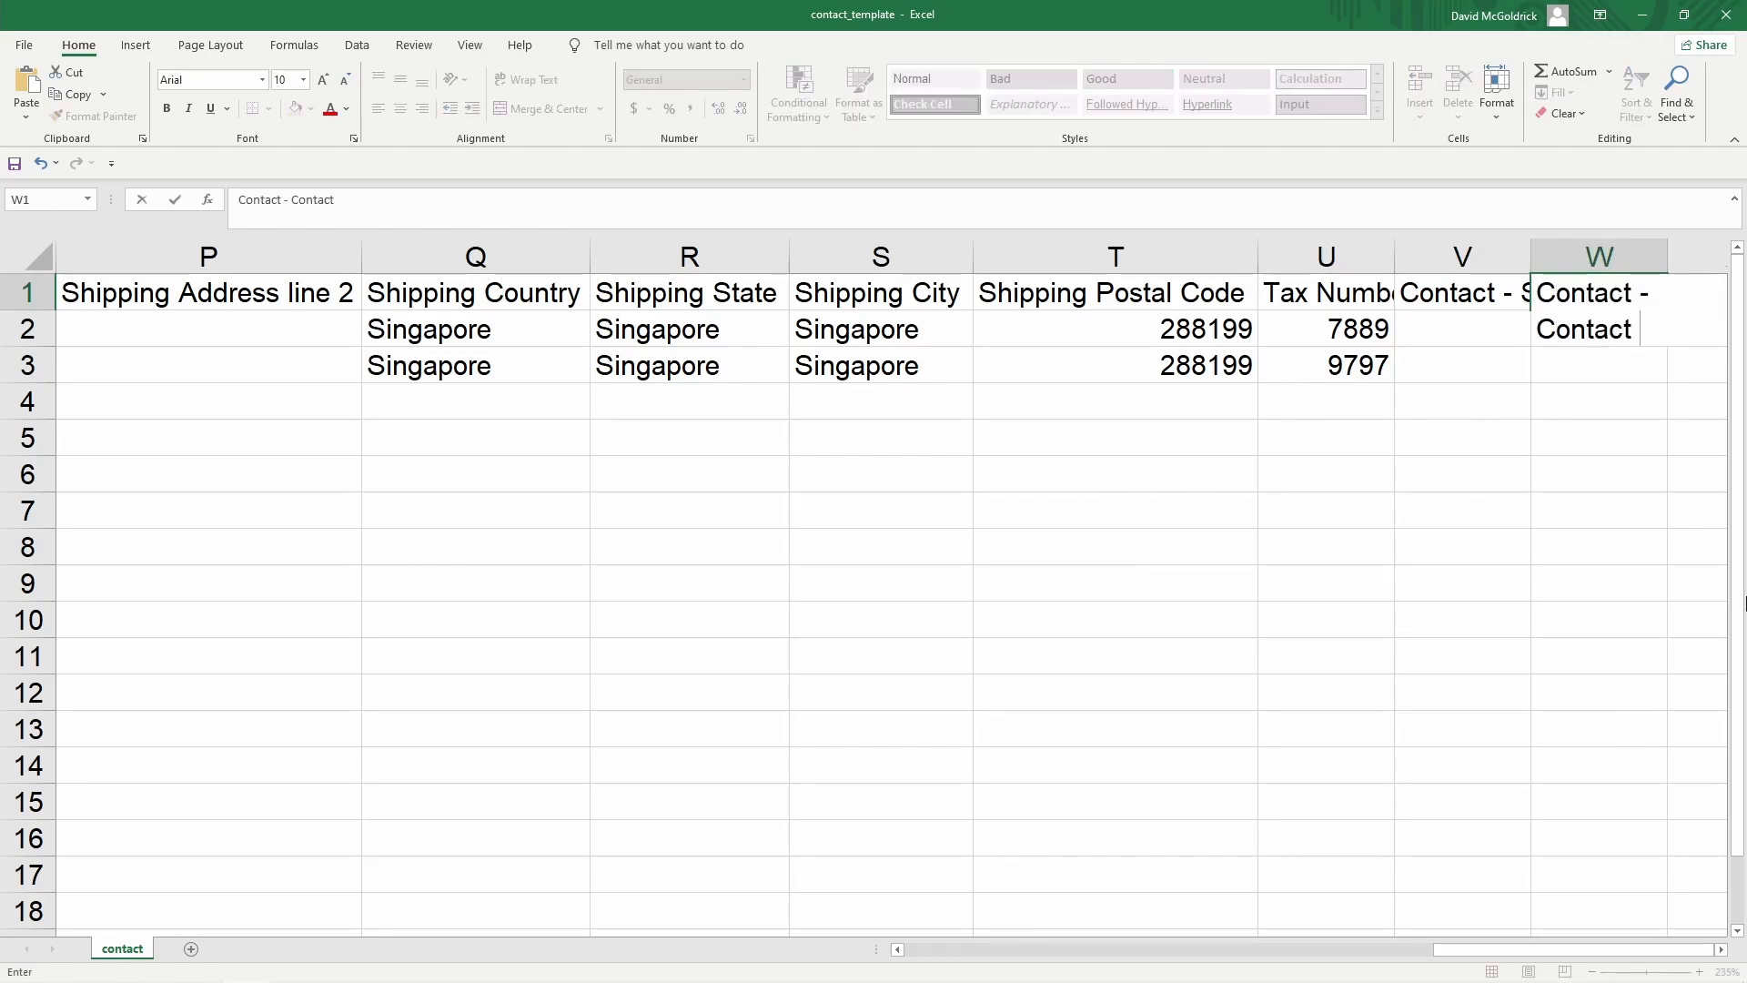
{"action": "type", "text": " Person"}
{"action": "key", "text": "Return"}
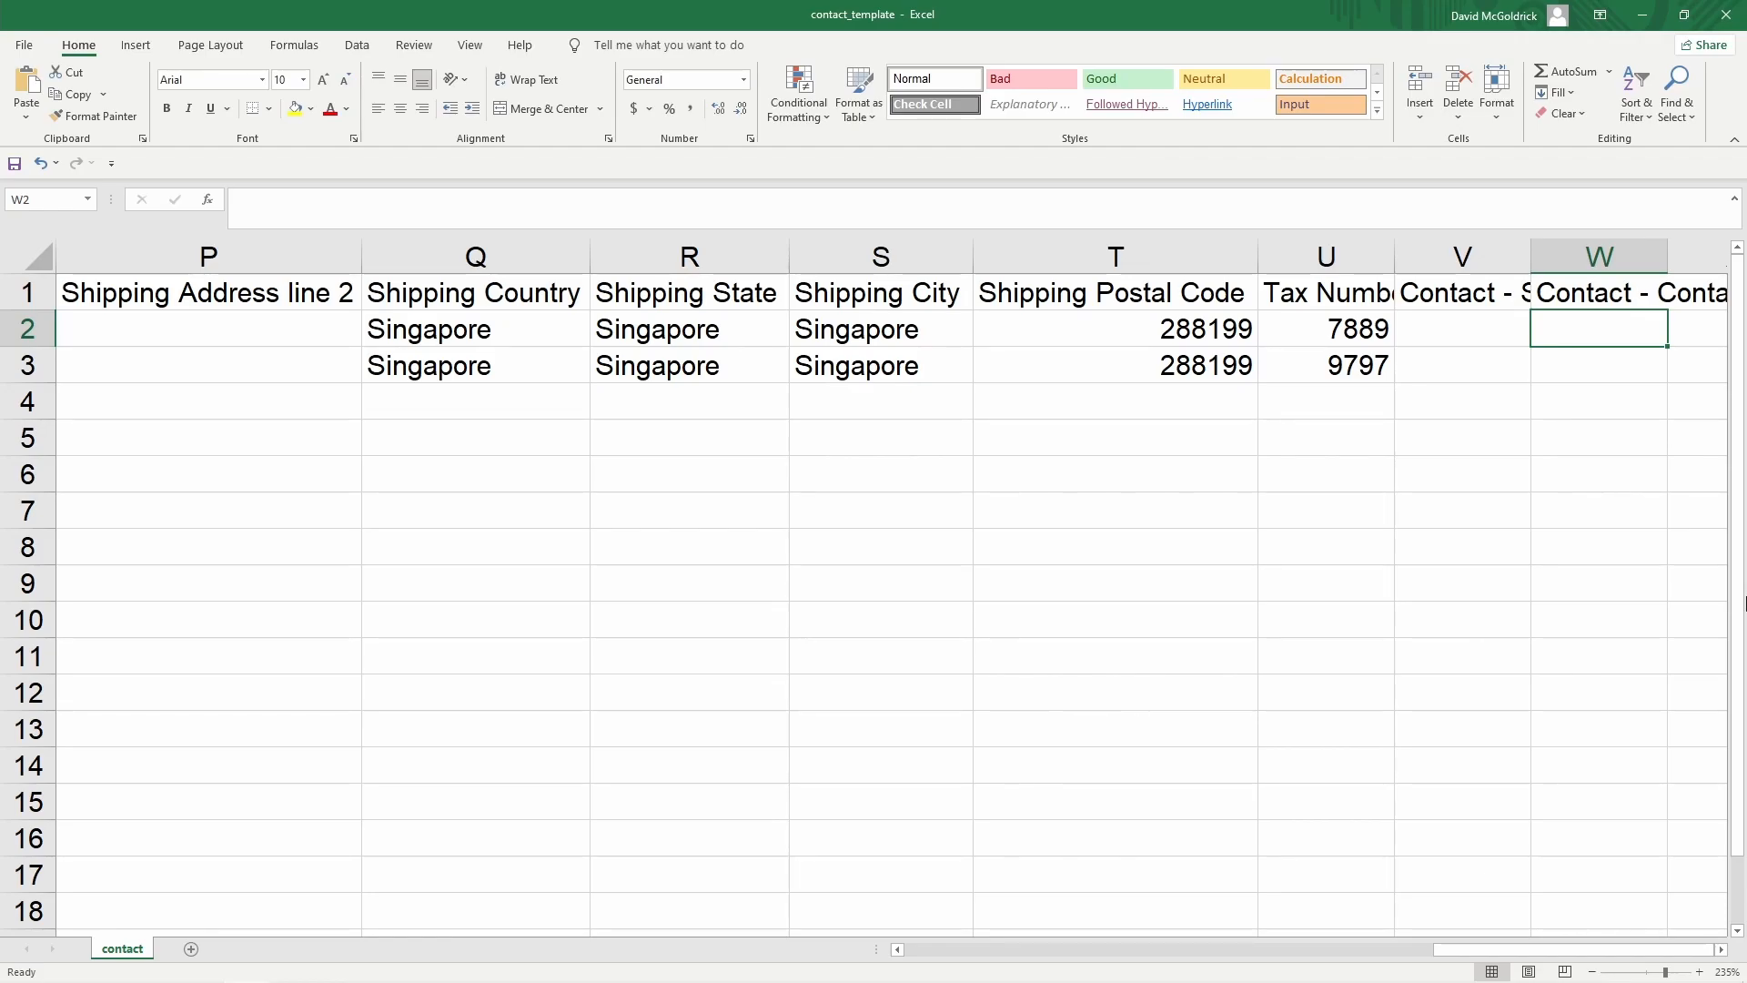
Fill company sizes 10 and 60 and a contact person's name for each row
{"action": "key", "text": "Left"}
{"action": "type", "text": "10"}
{"action": "key", "text": "Return"}
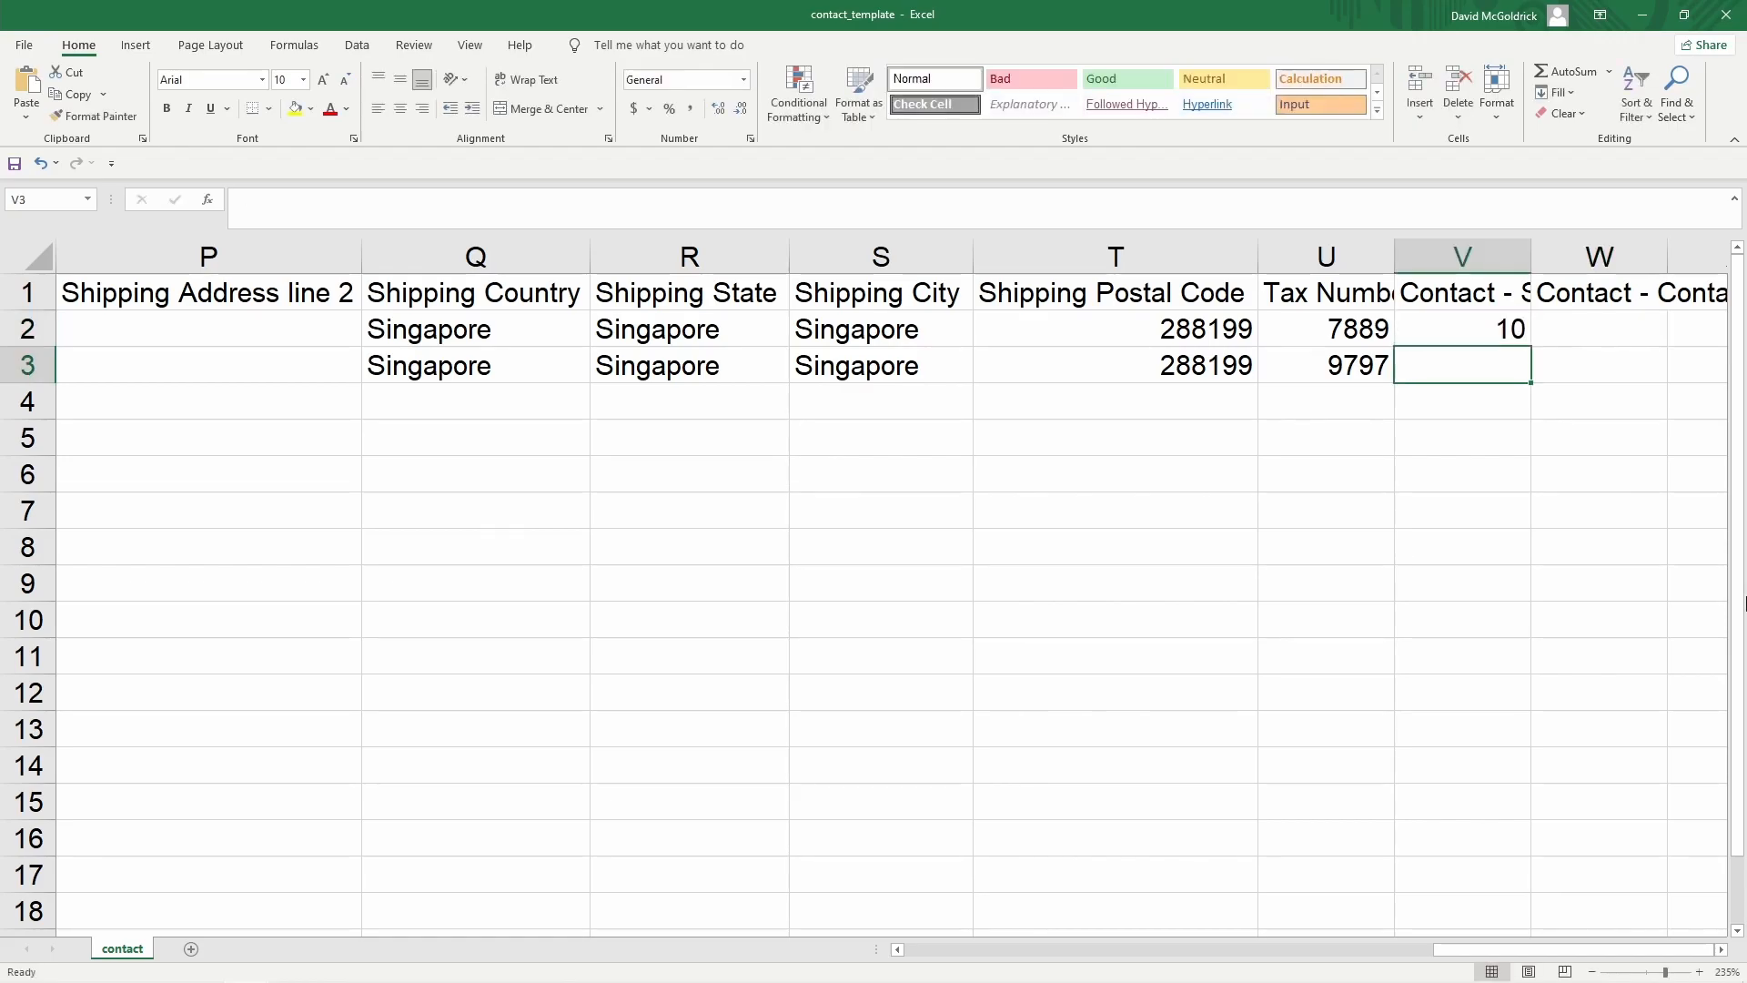
{"action": "type", "text": "60"}
{"action": "key", "text": "Tab"}
{"action": "key", "text": "Up"}
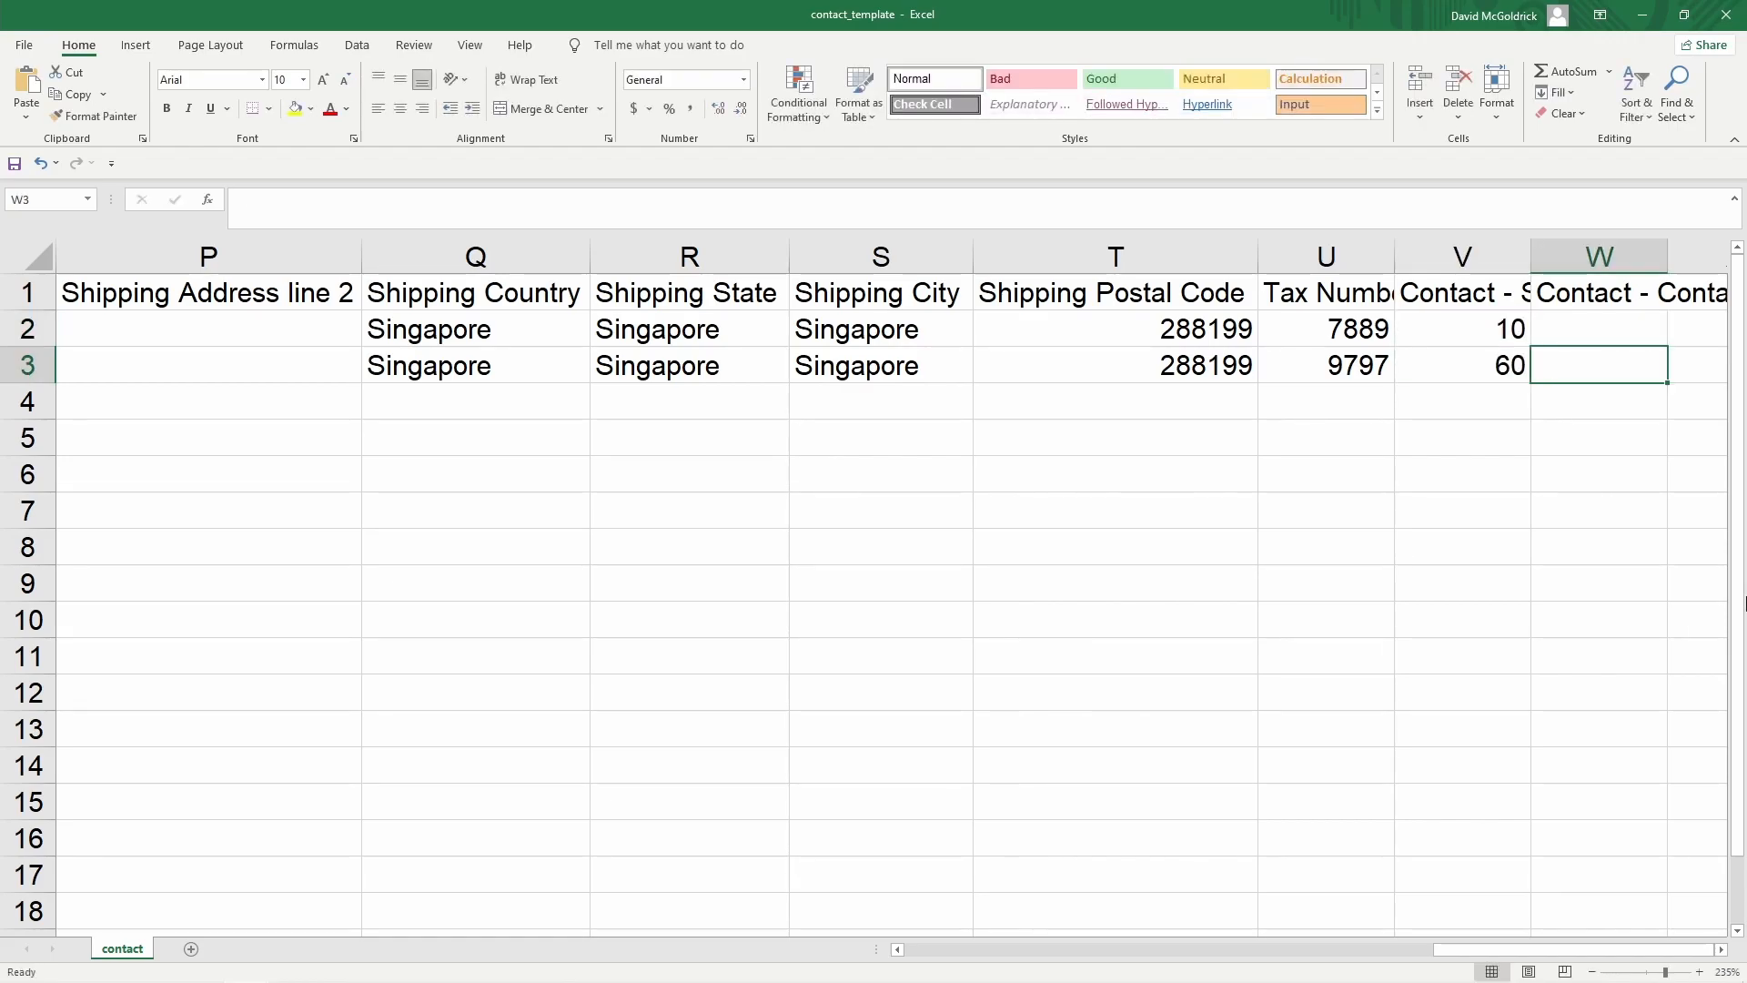
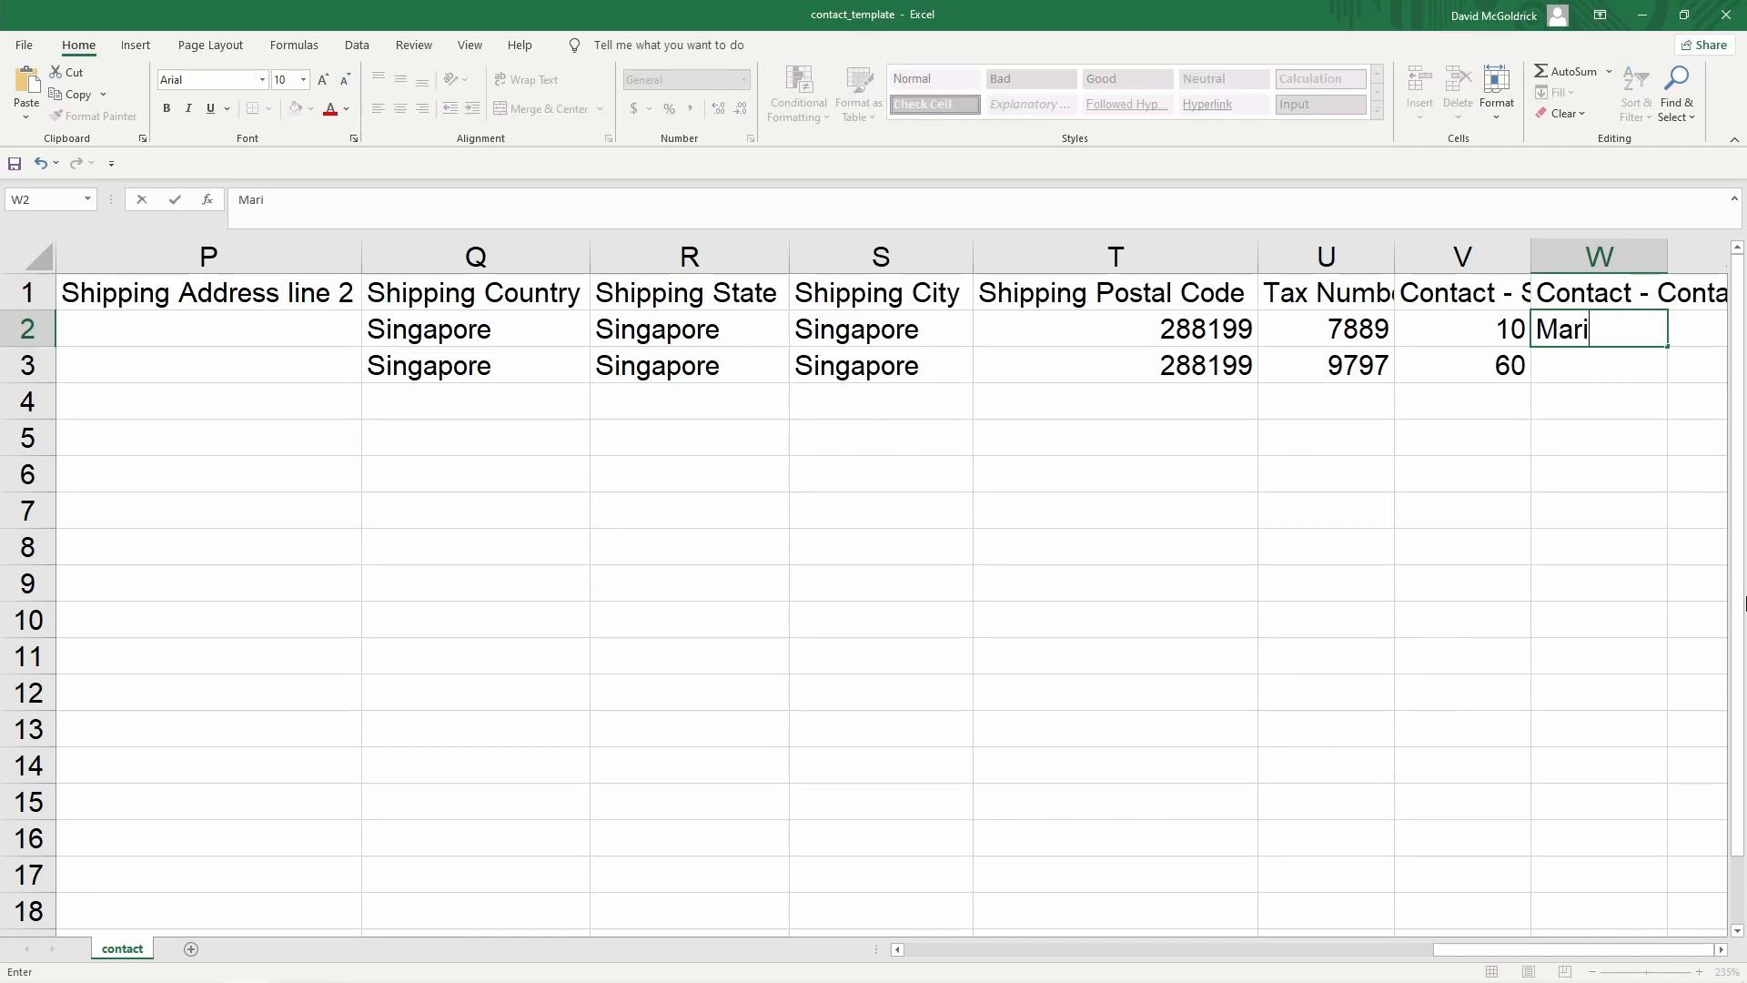
{"action": "key", "text": "Return"}
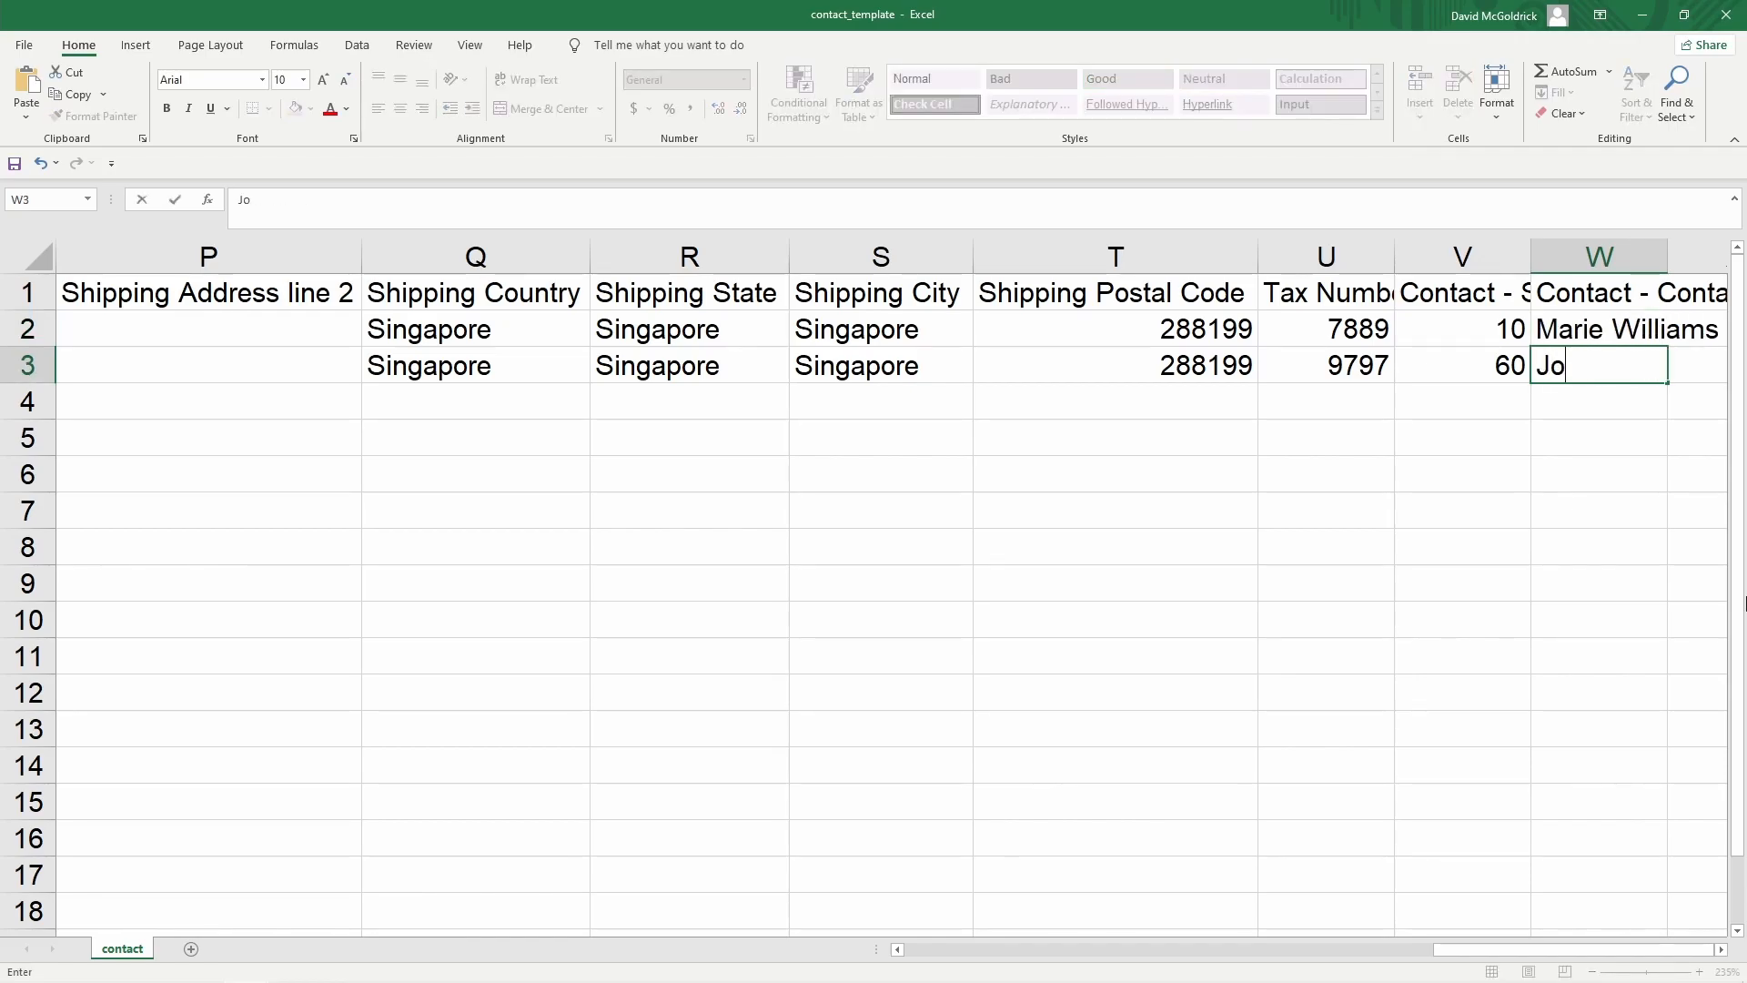
{"action": "key", "text": "Return"}
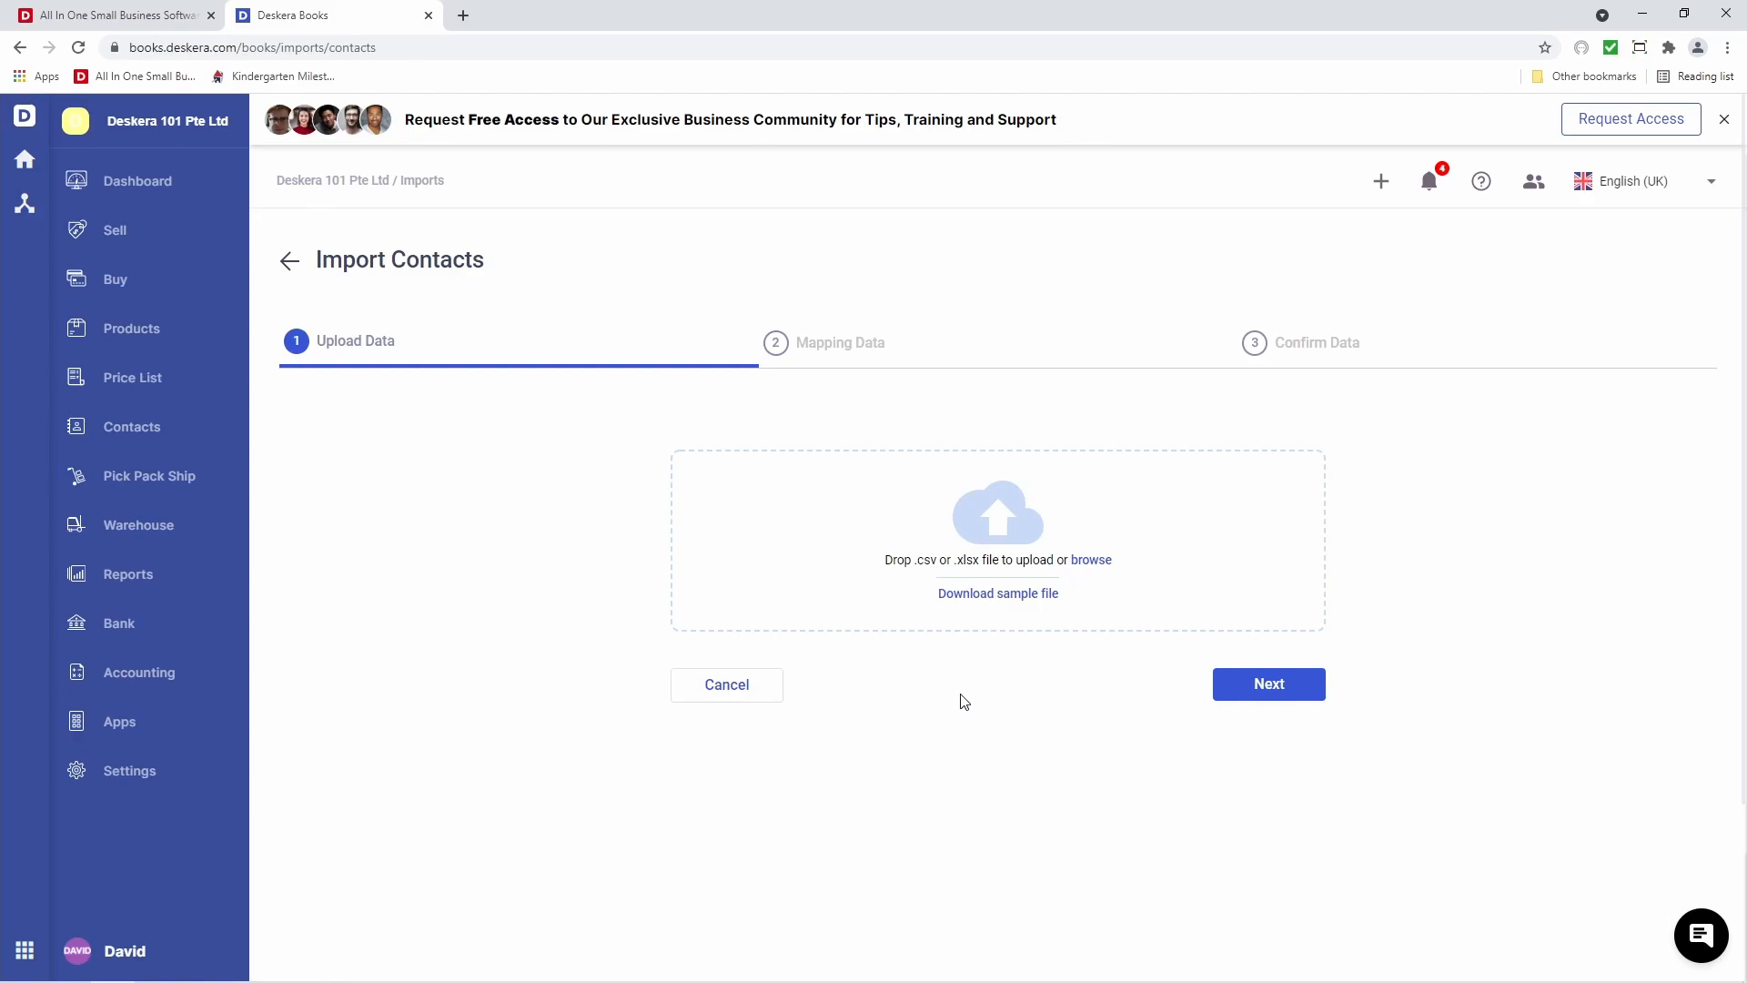
Choose contact_template.xlsx as the file to upload for the contact import
{"action": "left_click", "coordinate": [1099, 562]}
{"action": "left_click", "coordinate": [228, 182]}
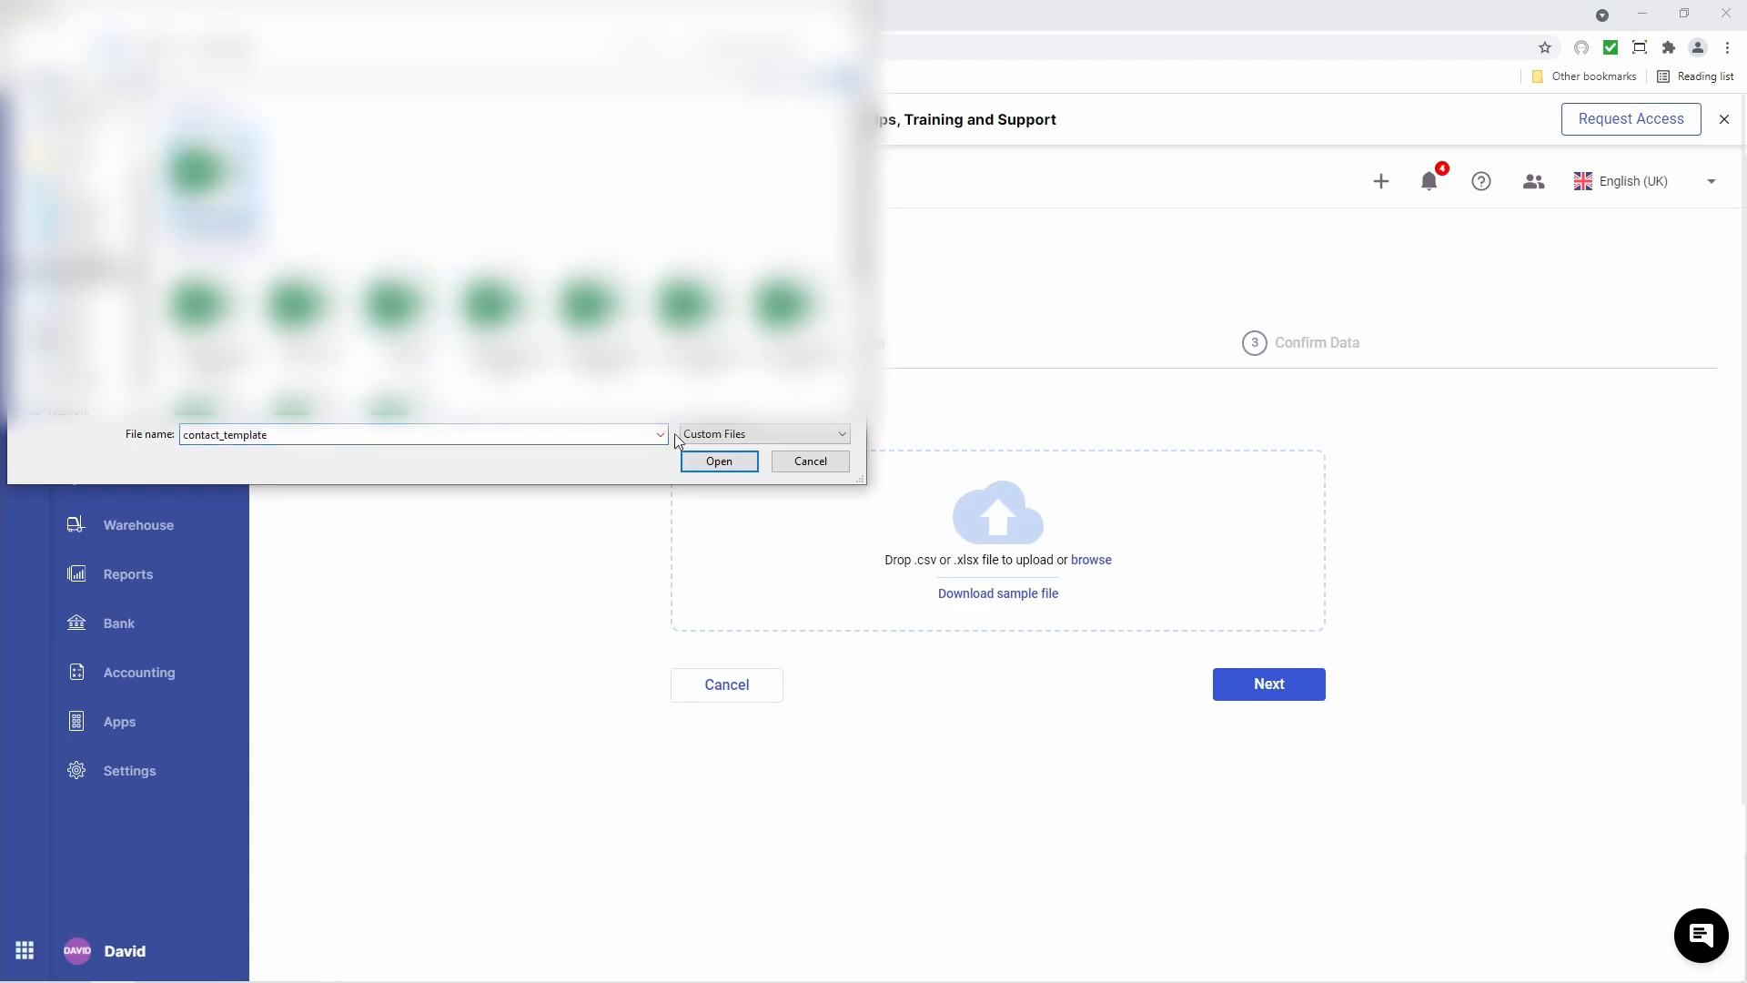
{"action": "left_click", "coordinate": [721, 461]}
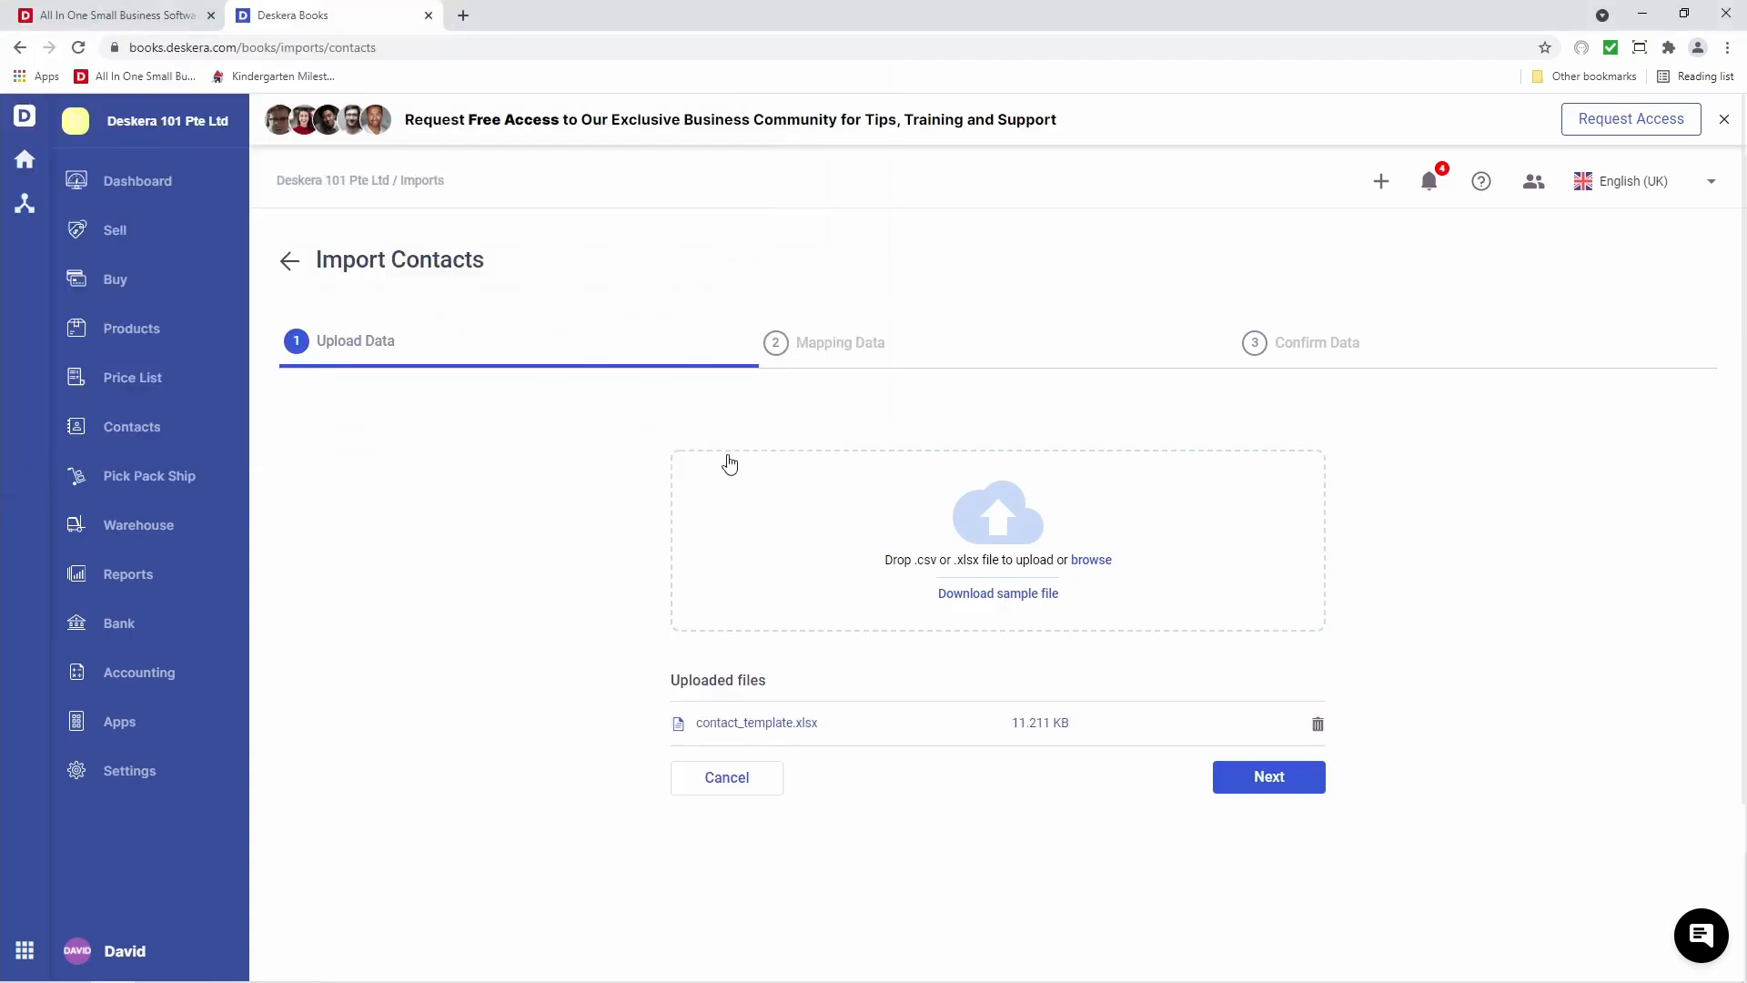
Advance to Mapping Data and review the field matches, starting with Sequence Code
{"action": "left_click", "coordinate": [1267, 782]}
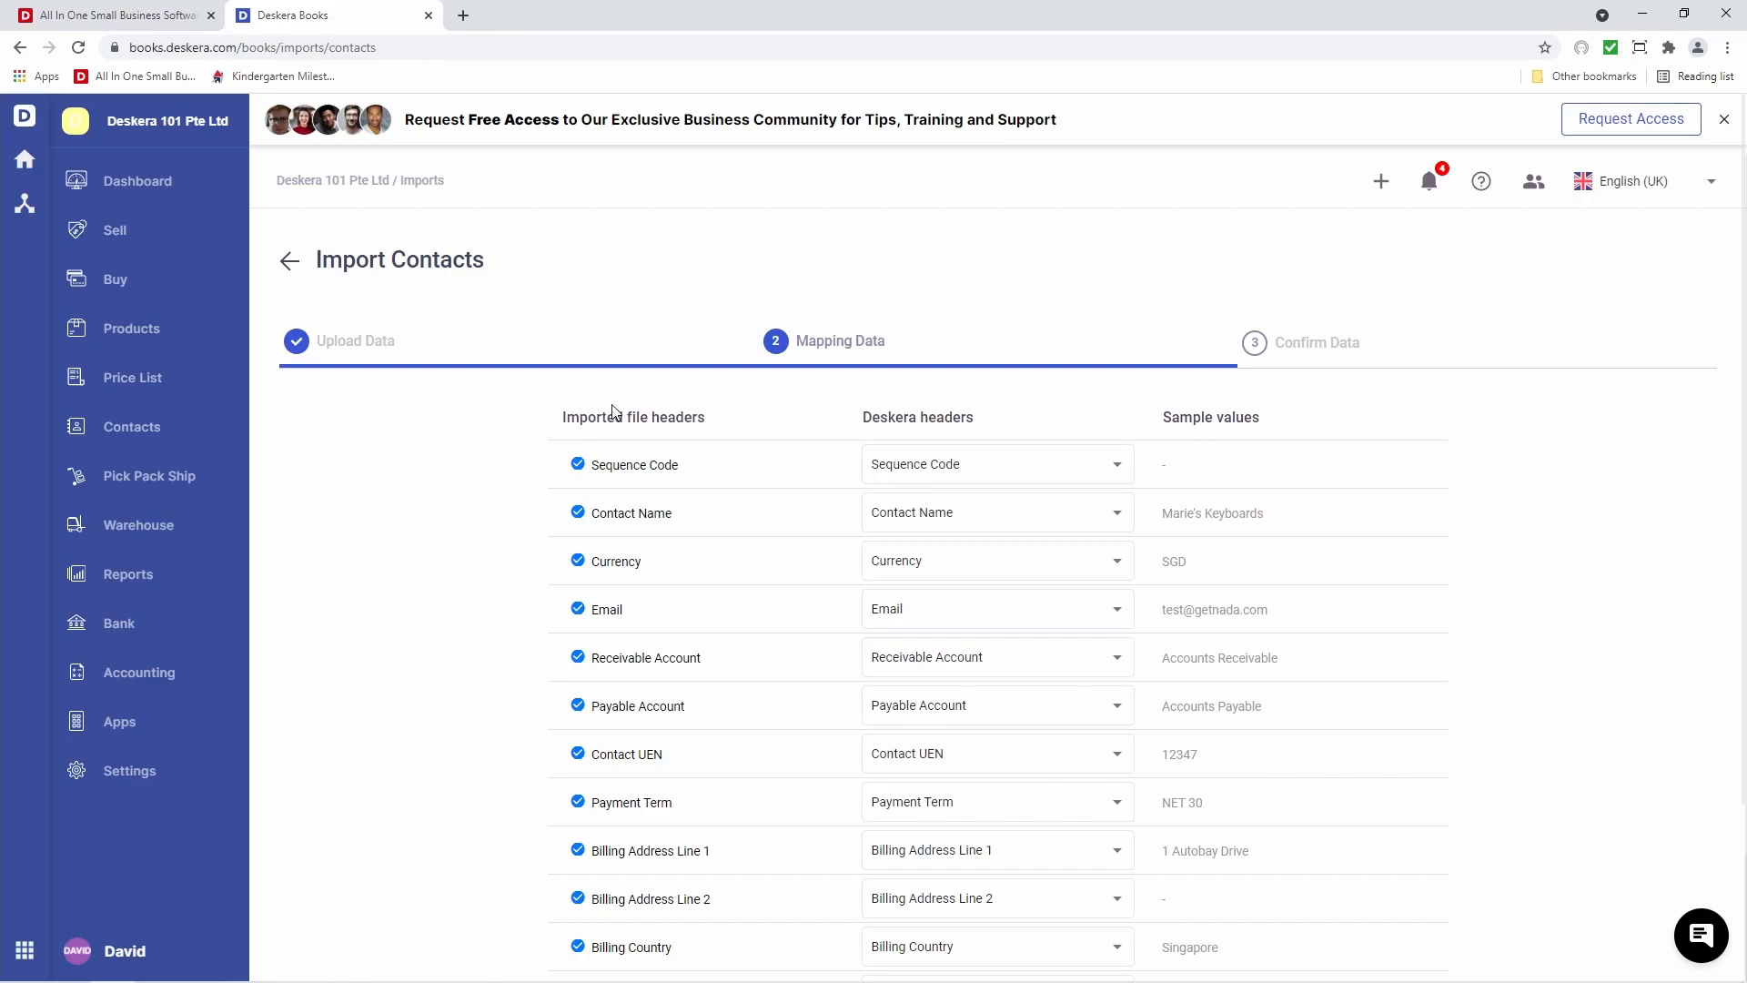
{"action": "left_click", "coordinate": [947, 471]}
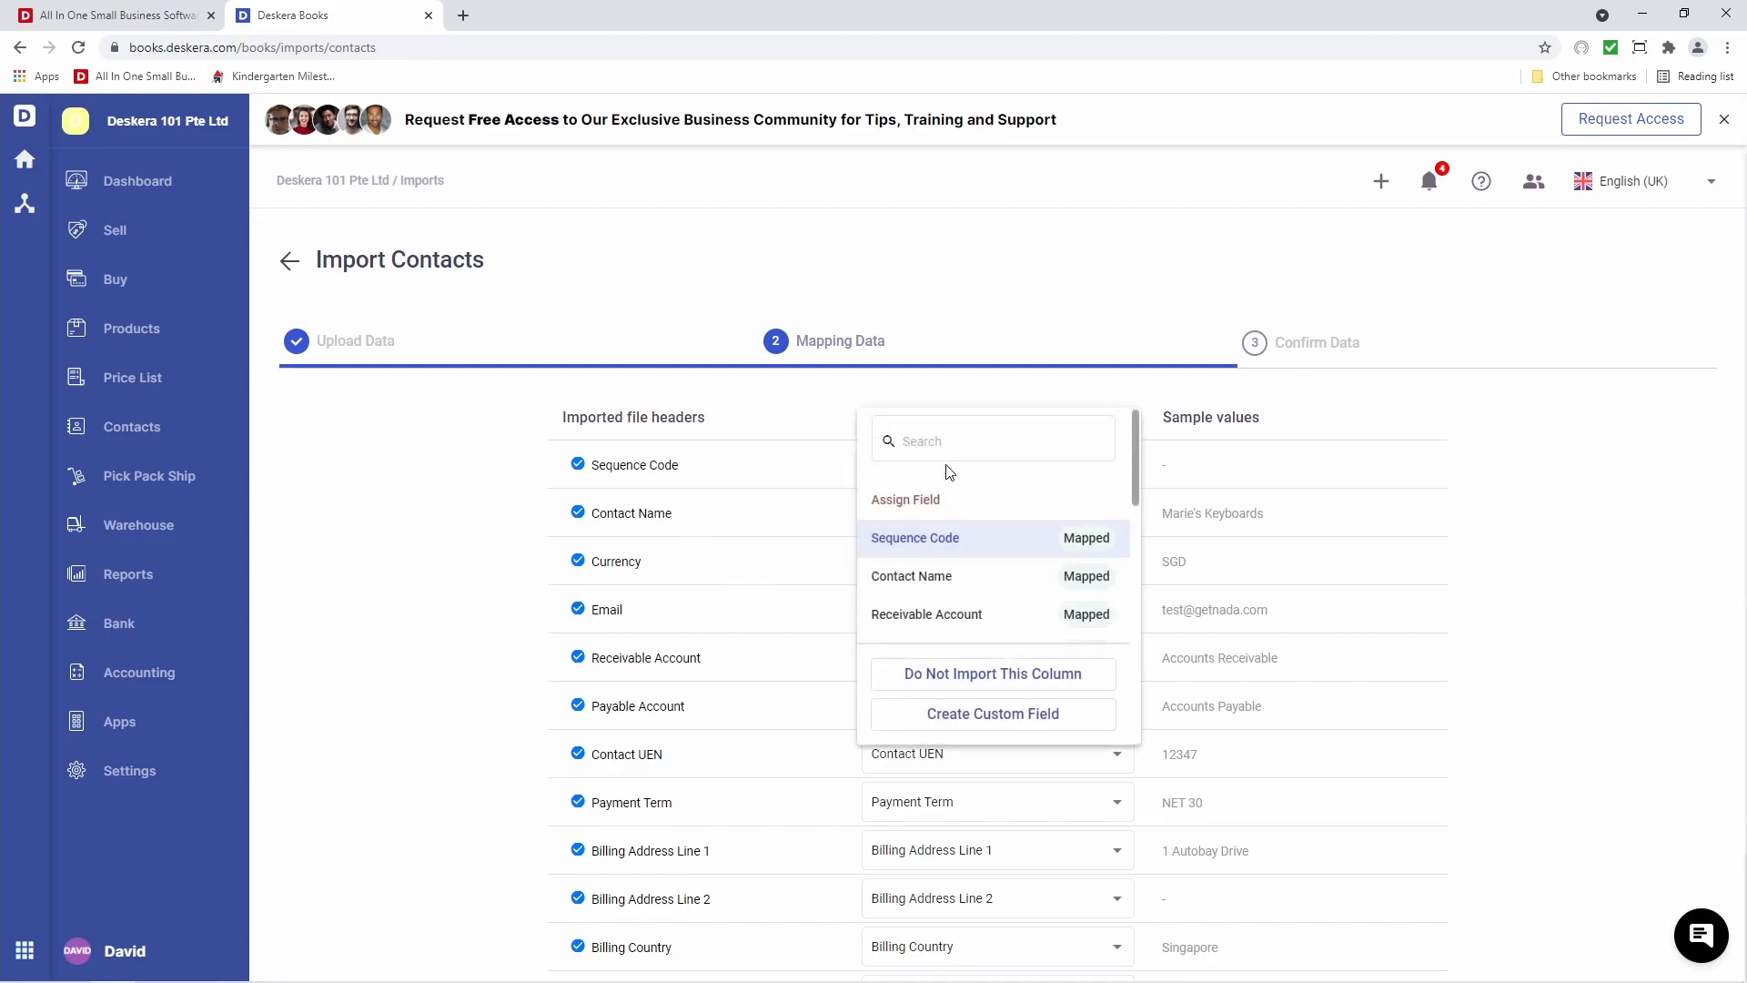
{"action": "left_click", "coordinate": [603, 630]}
{"action": "scroll", "coordinate": [628, 555], "scroll_direction": "down", "scroll_amount": 8}
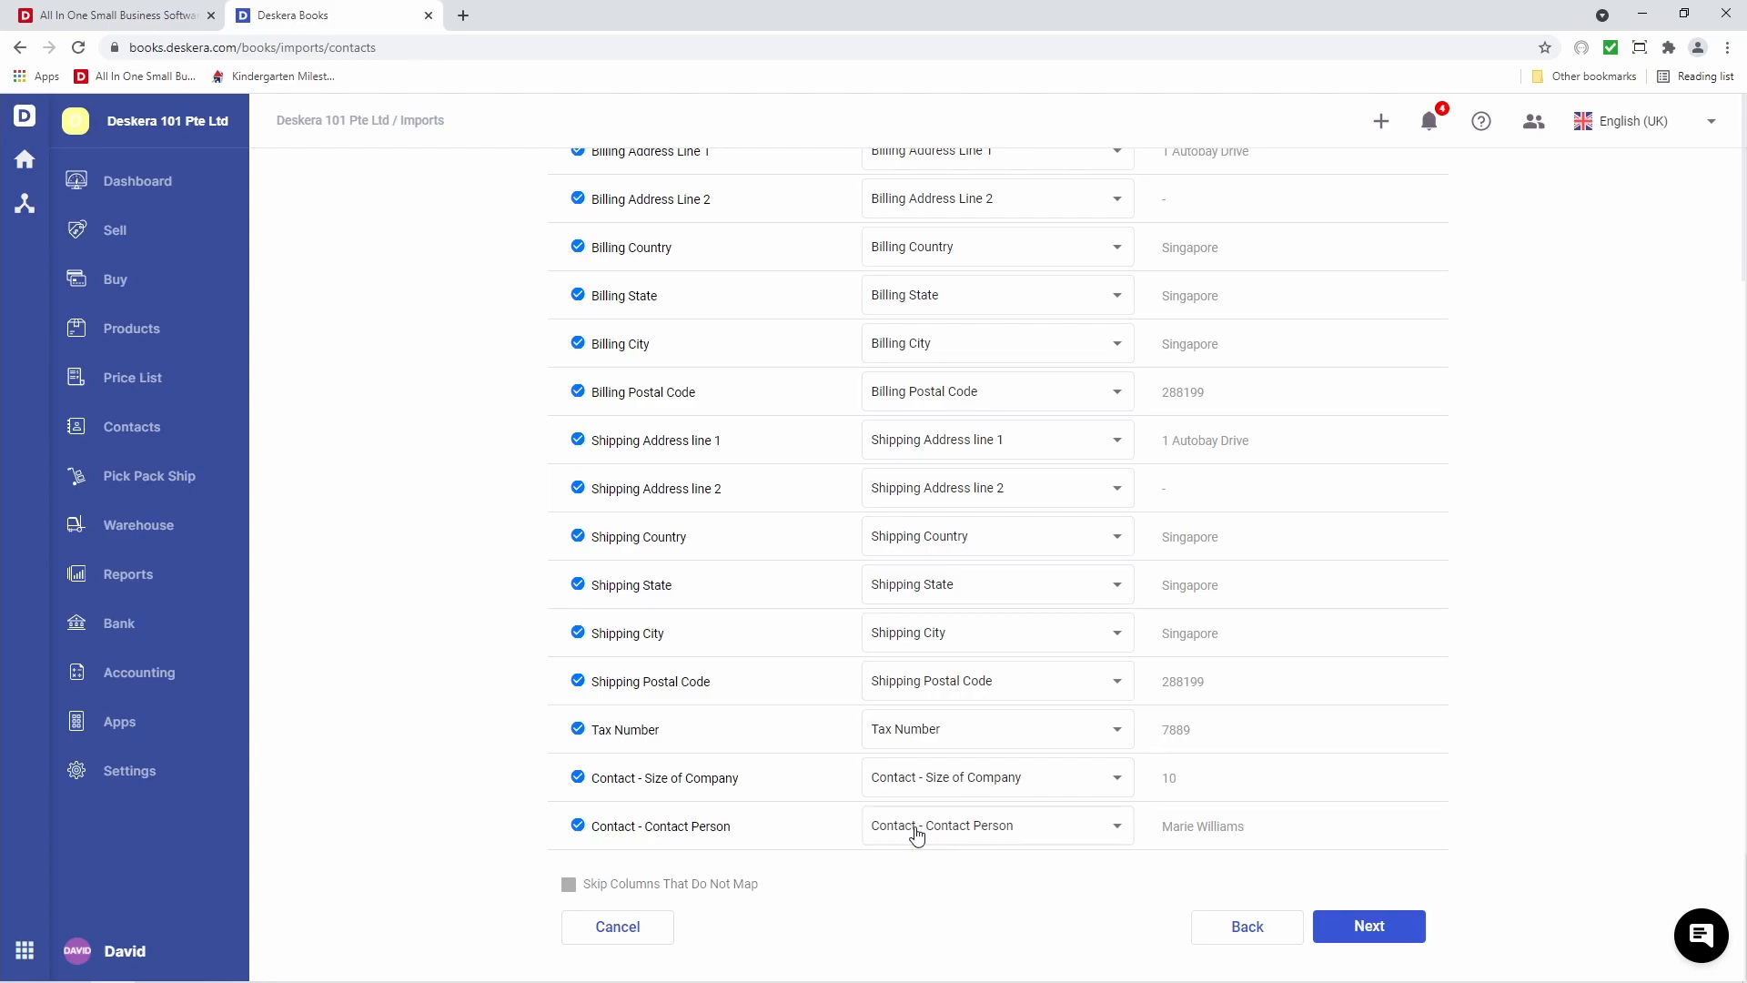
On Confirm Data, replace John's Monitors' email with the new address and submit the contact import
{"action": "left_click", "coordinate": [1374, 932]}
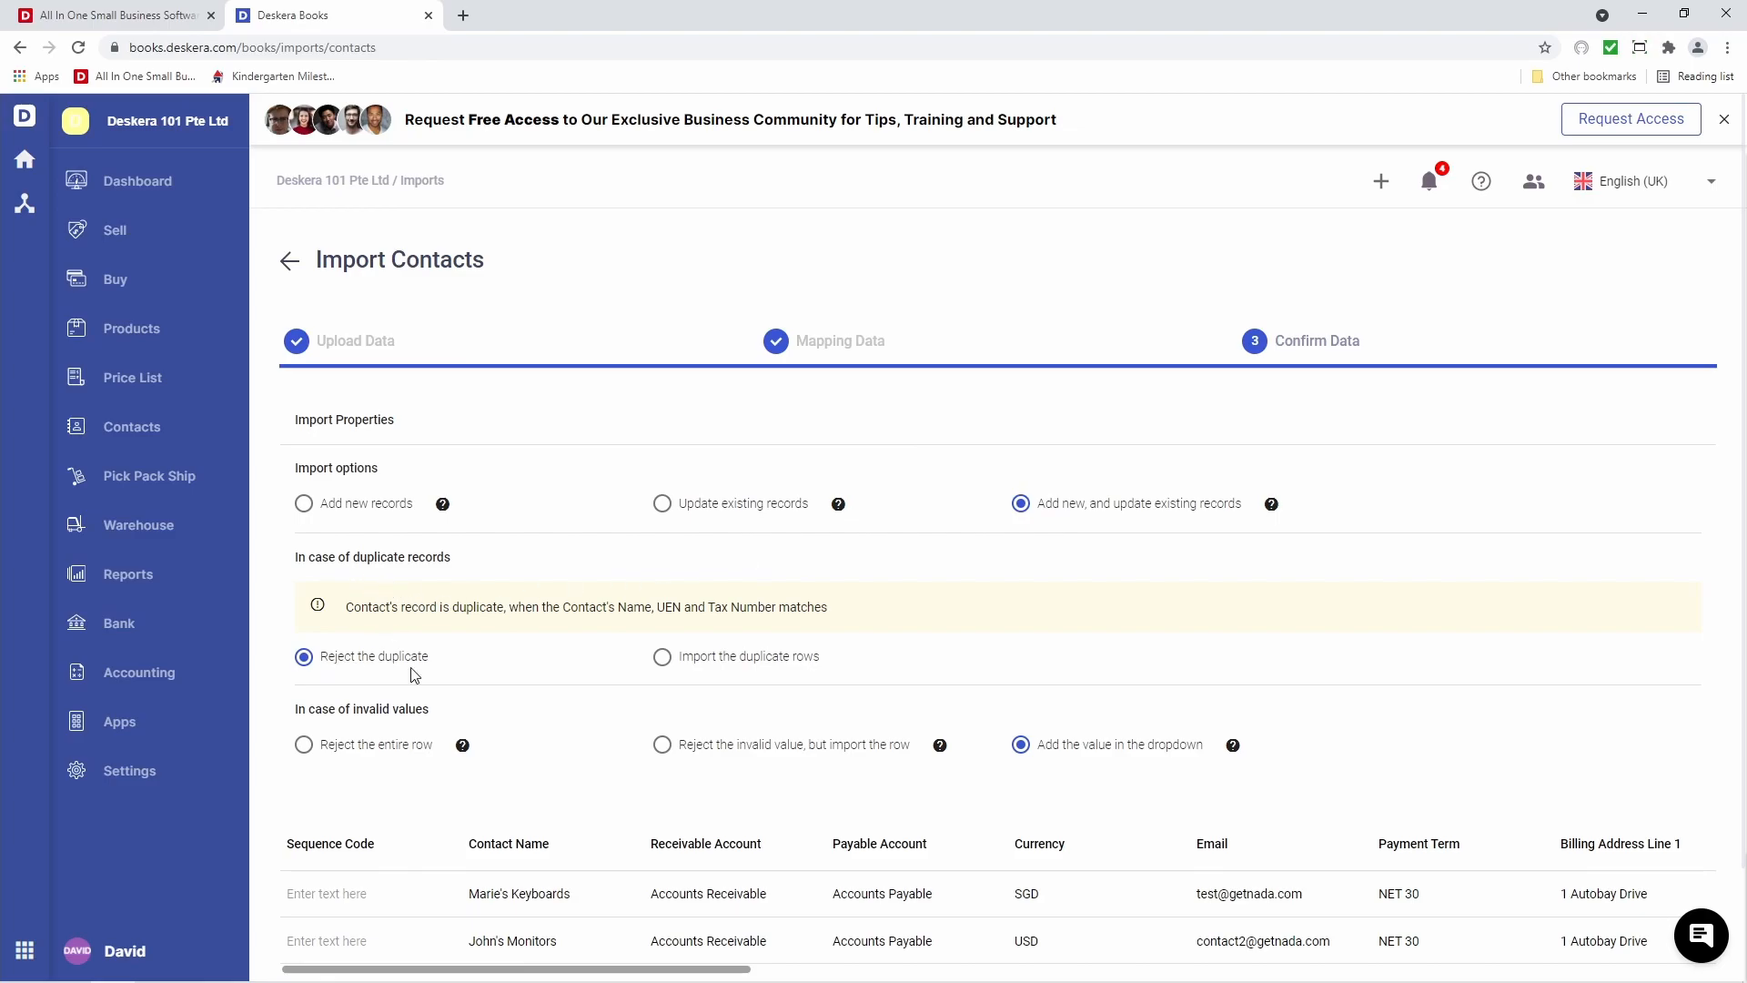
{"action": "scroll", "coordinate": [823, 675], "scroll_direction": "down", "scroll_amount": 2}
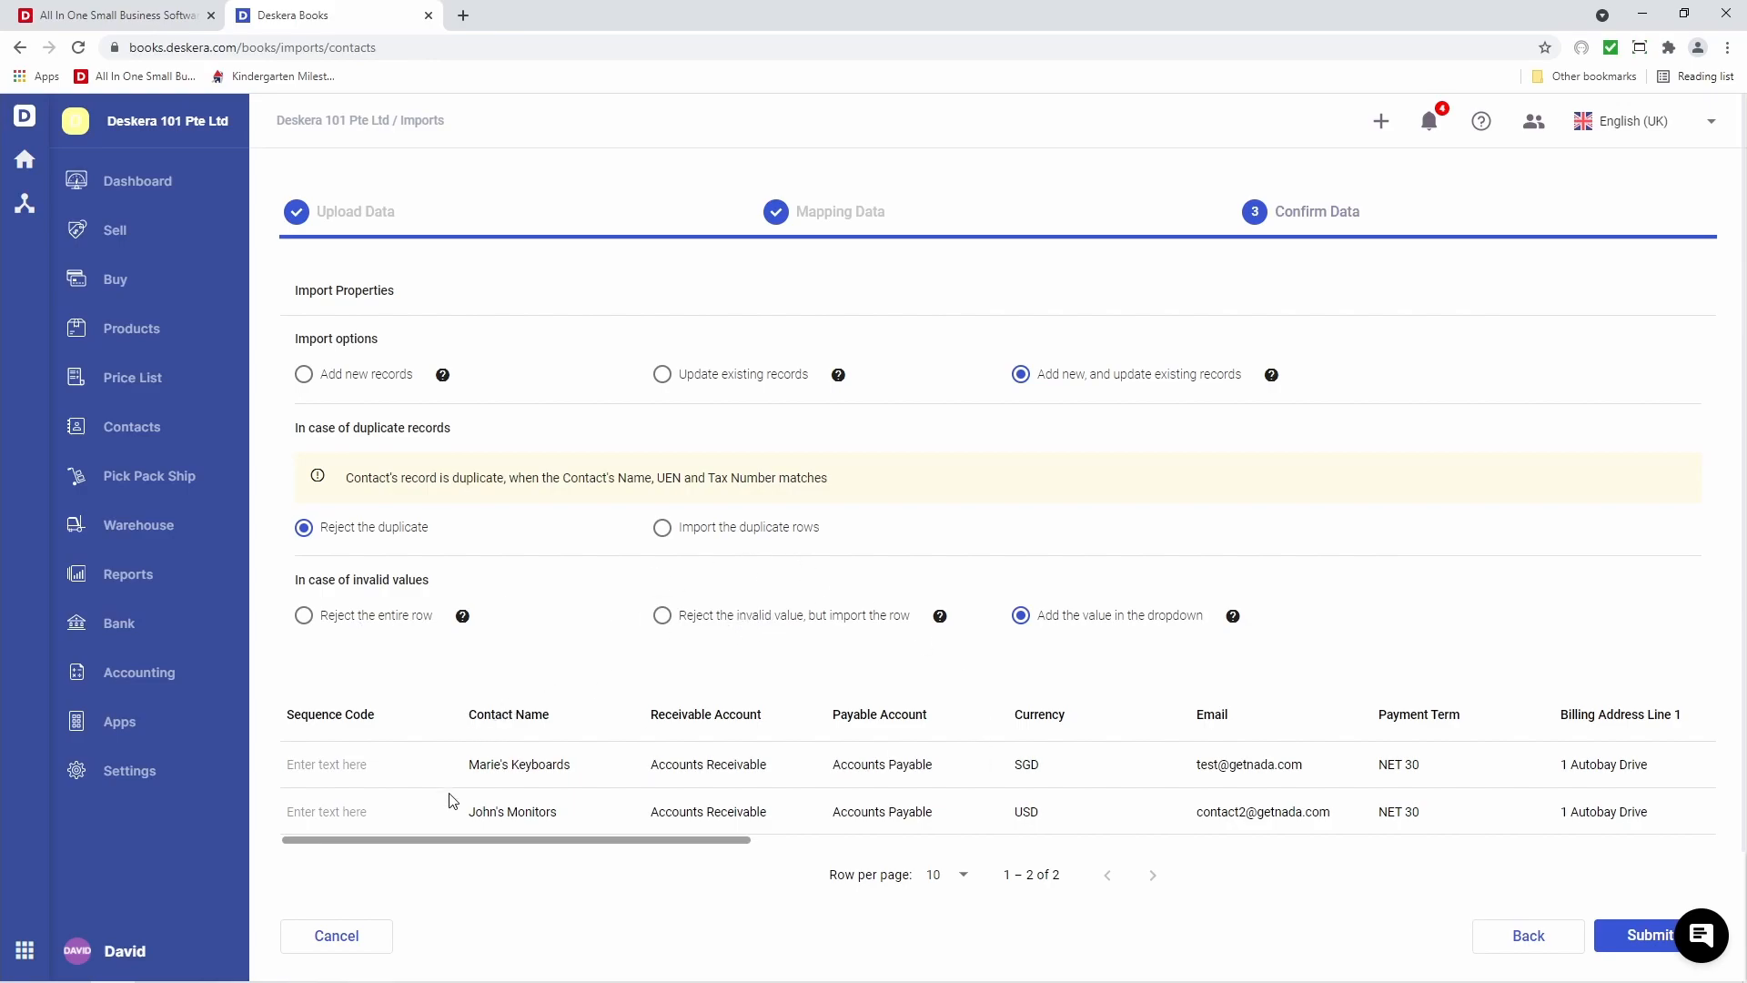
{"action": "left_click_drag", "start_coordinate": [566, 841], "coordinate": [537, 870]}
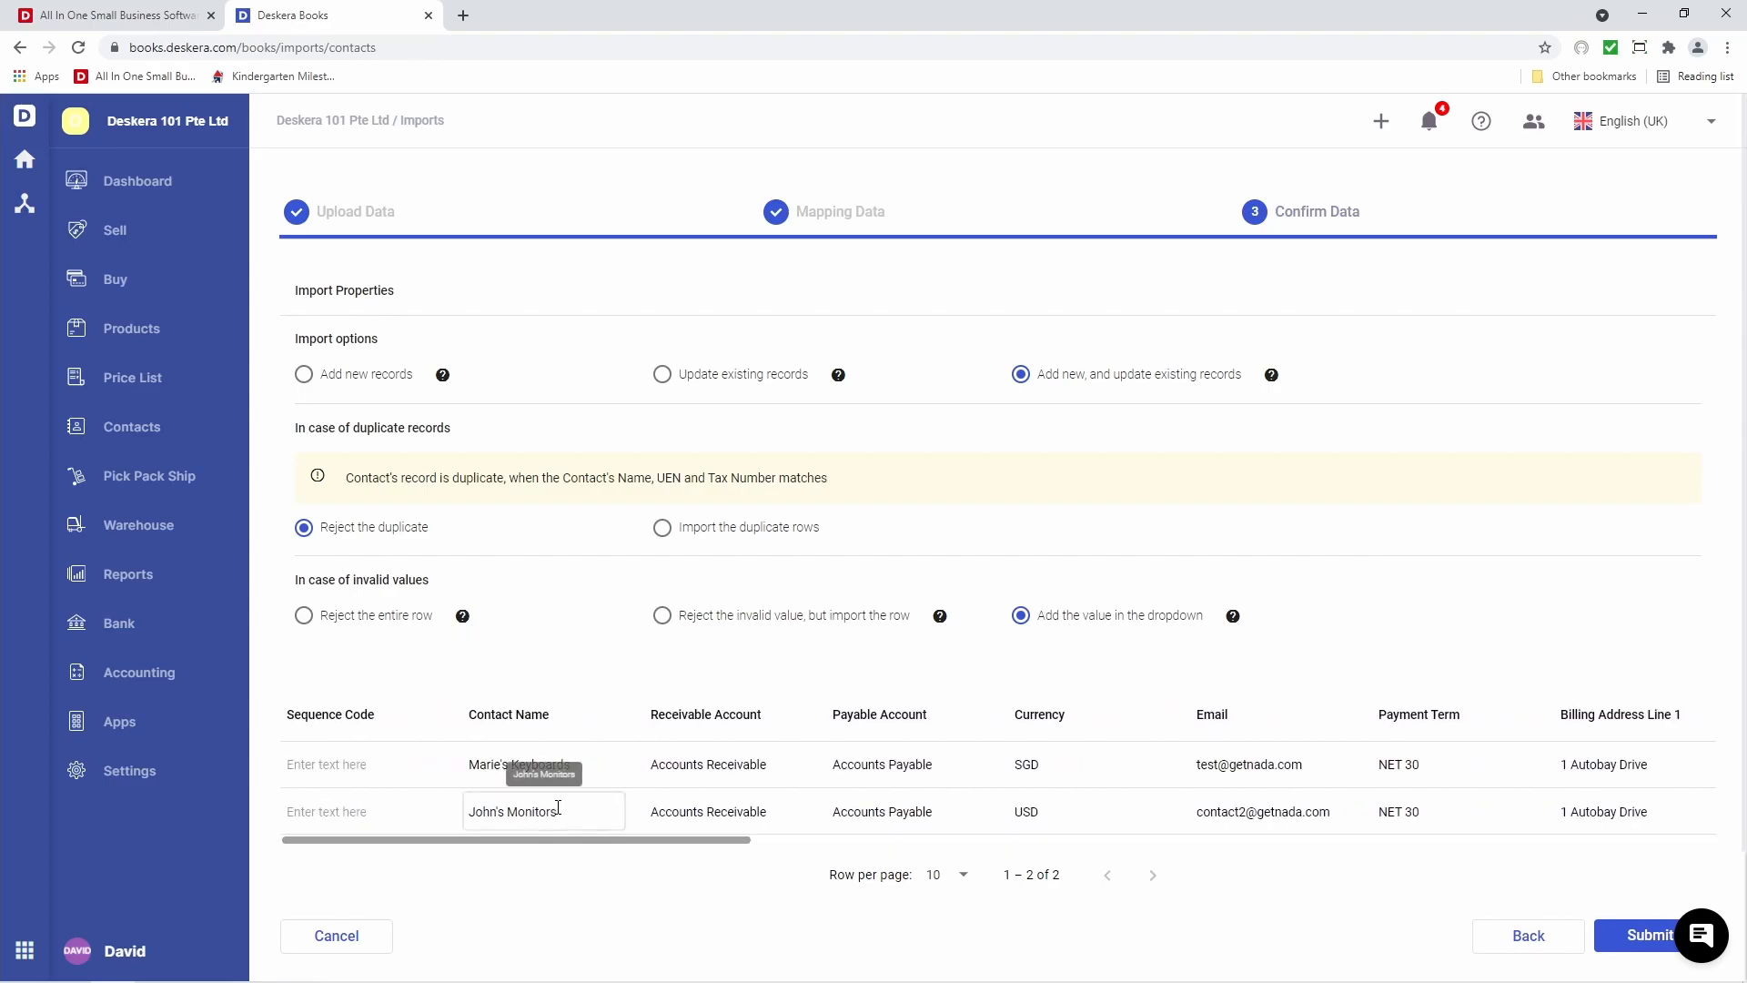
{"action": "triple_click", "coordinate": [1271, 808]}
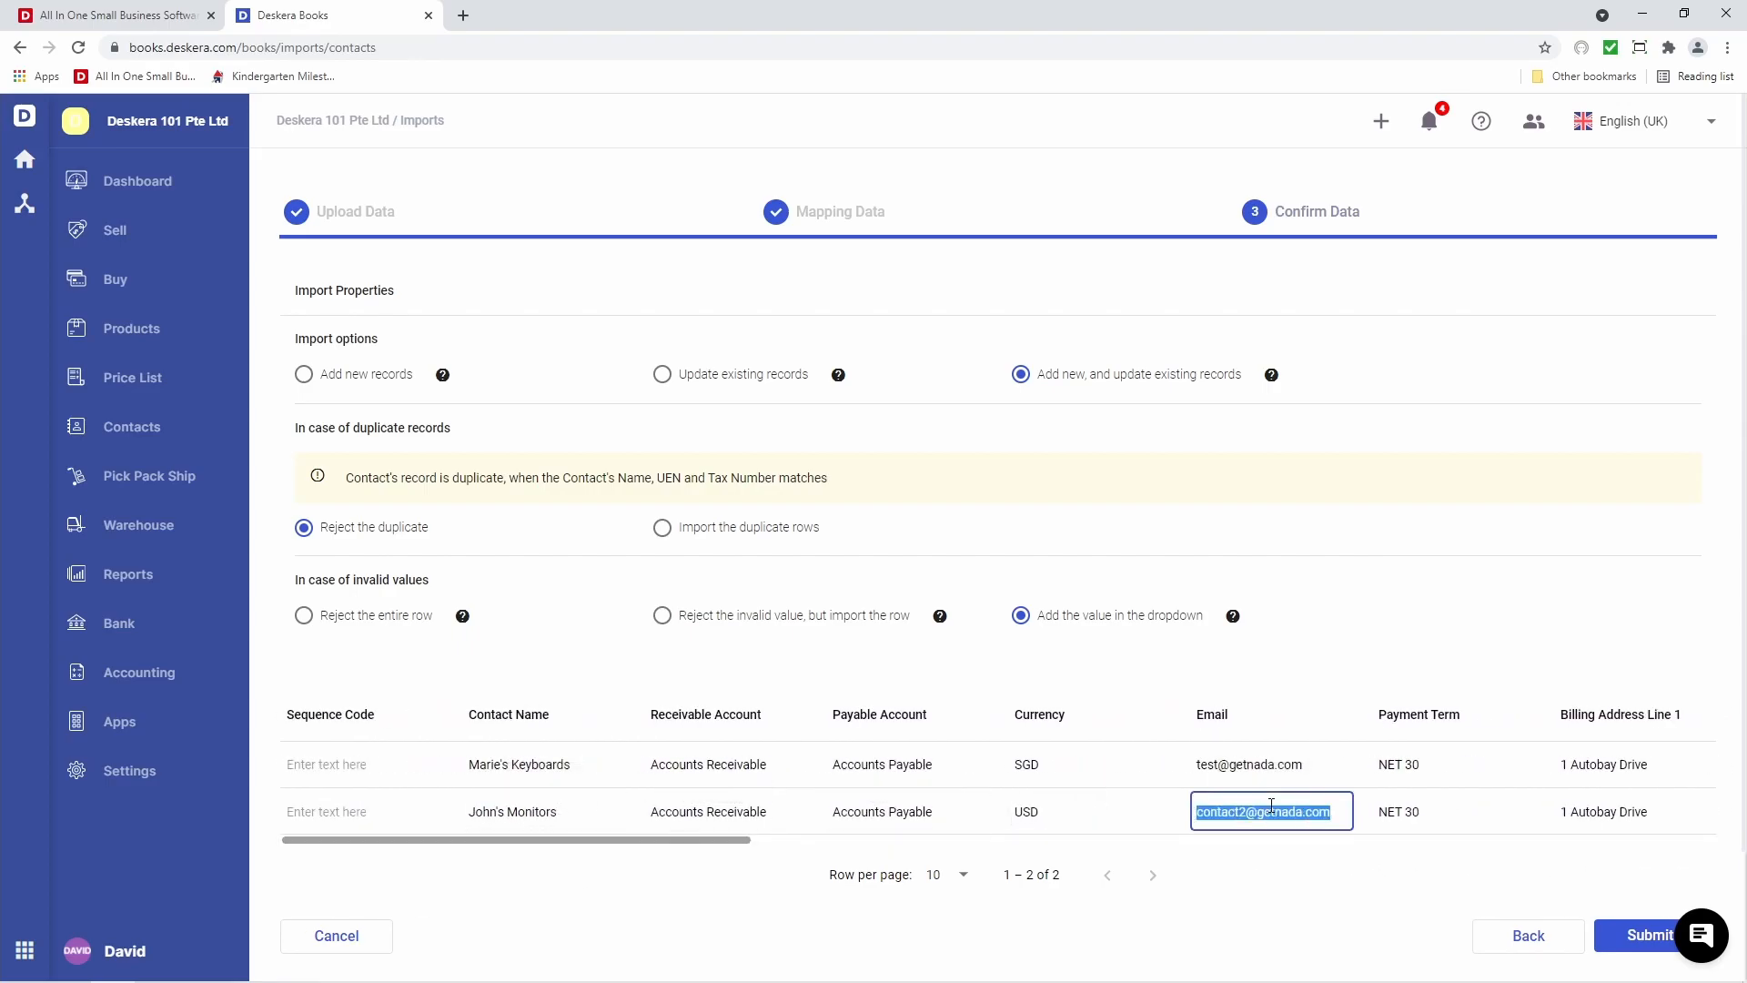
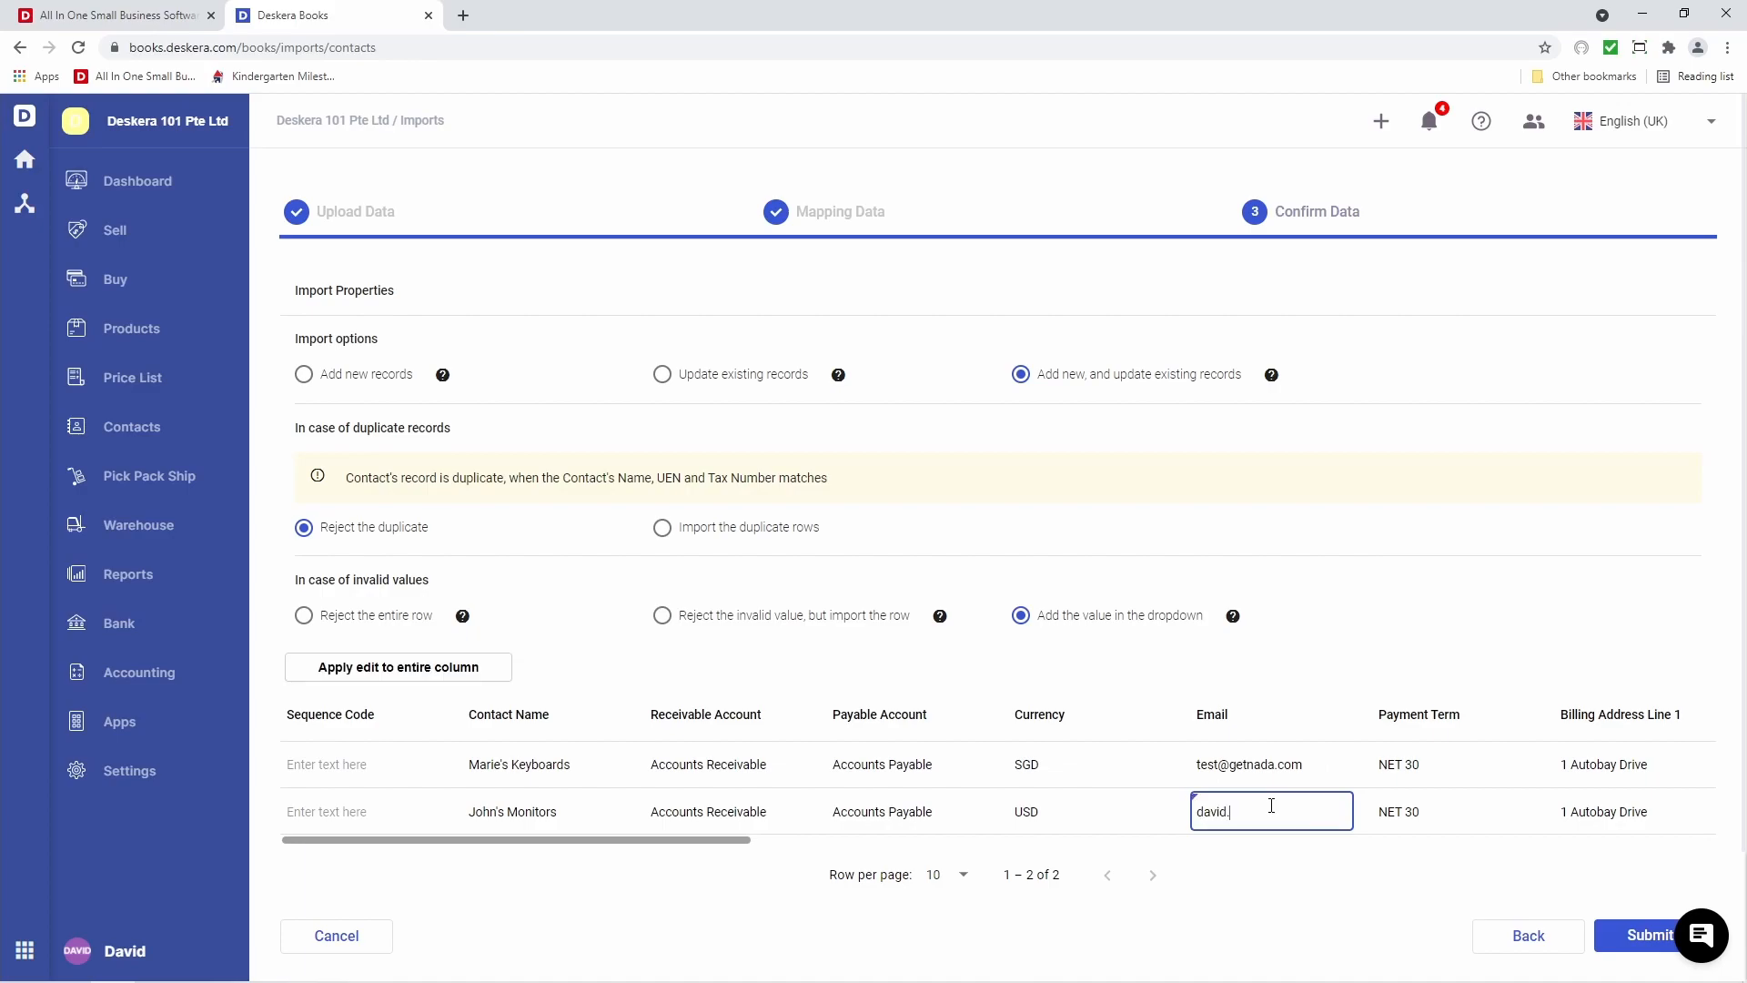
{"action": "left_click", "coordinate": [1297, 888]}
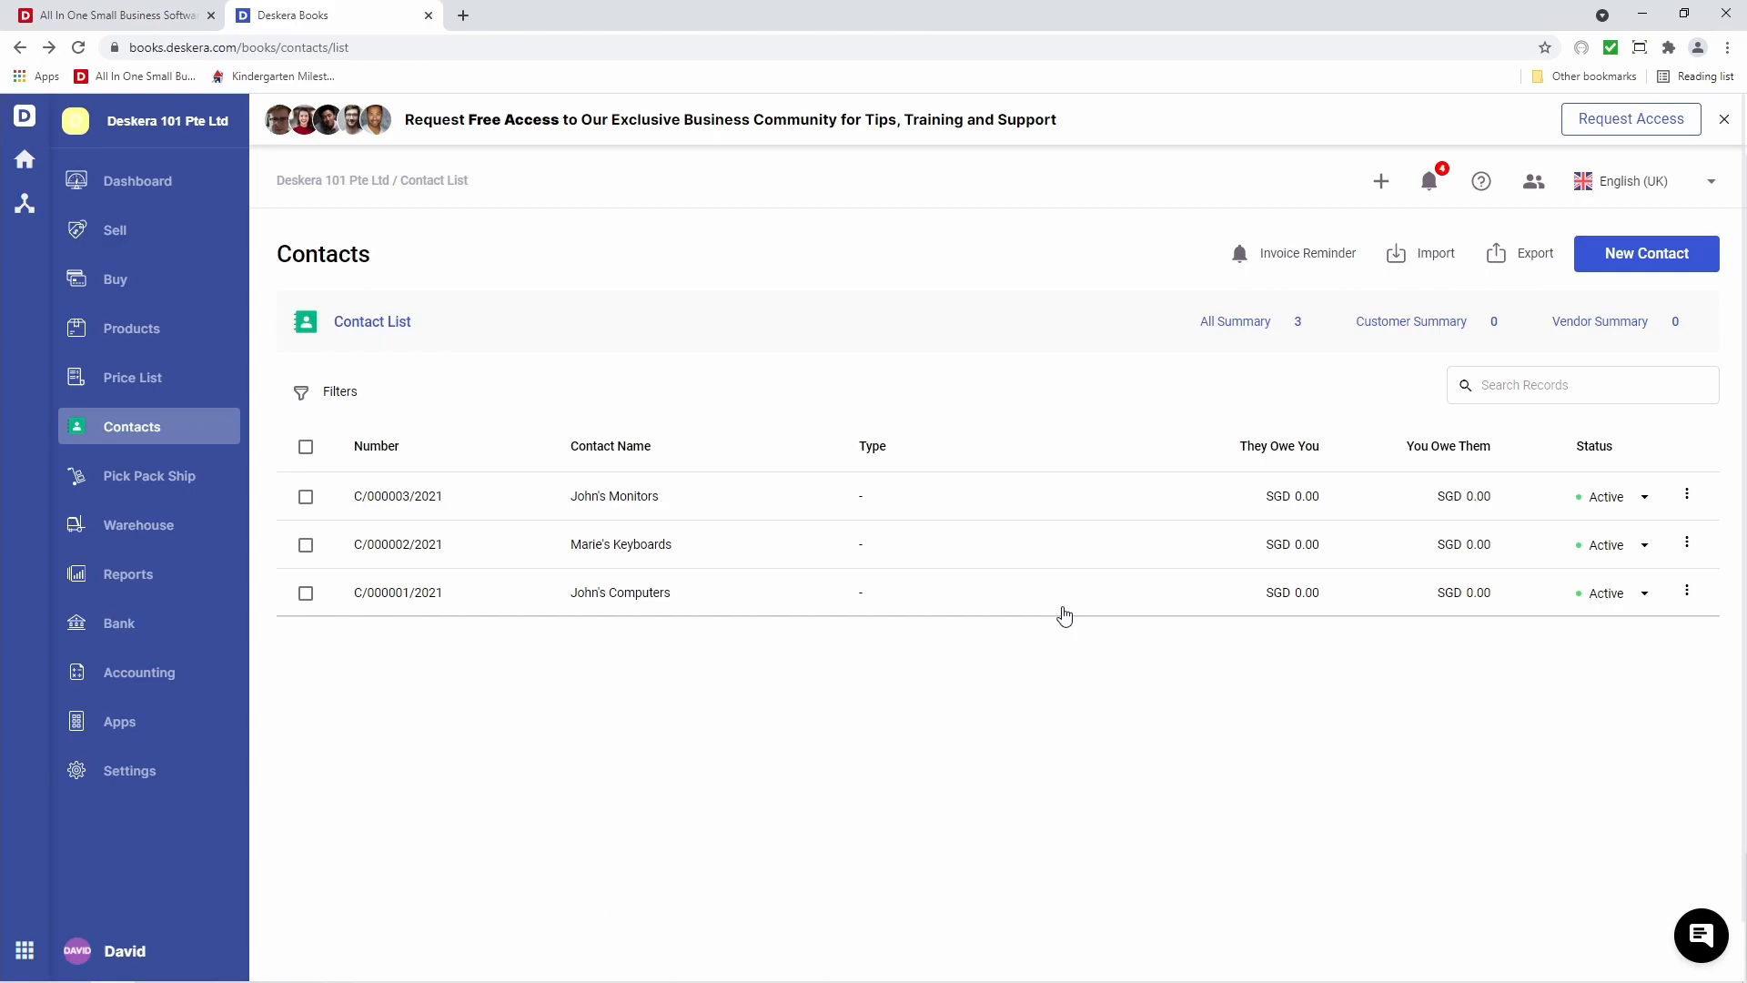
From the Products page, create a new product and add the keyboard photo as its image
{"action": "left_click", "coordinate": [165, 335]}
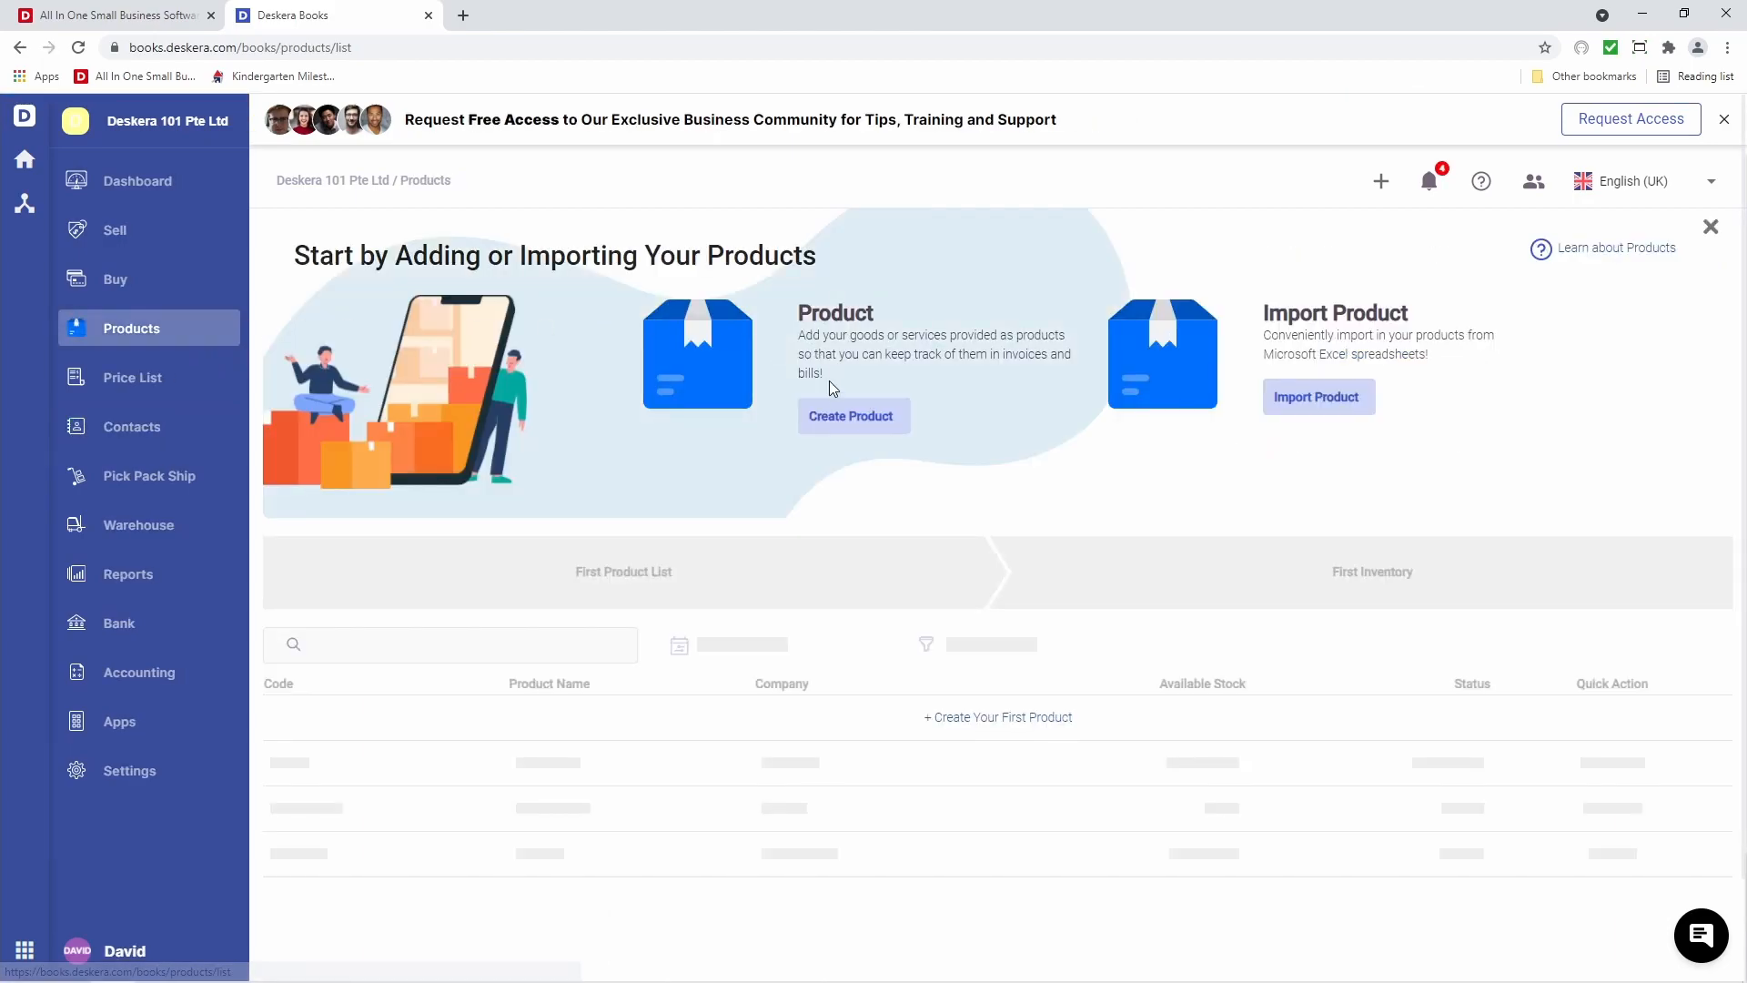
{"action": "left_click", "coordinate": [853, 418]}
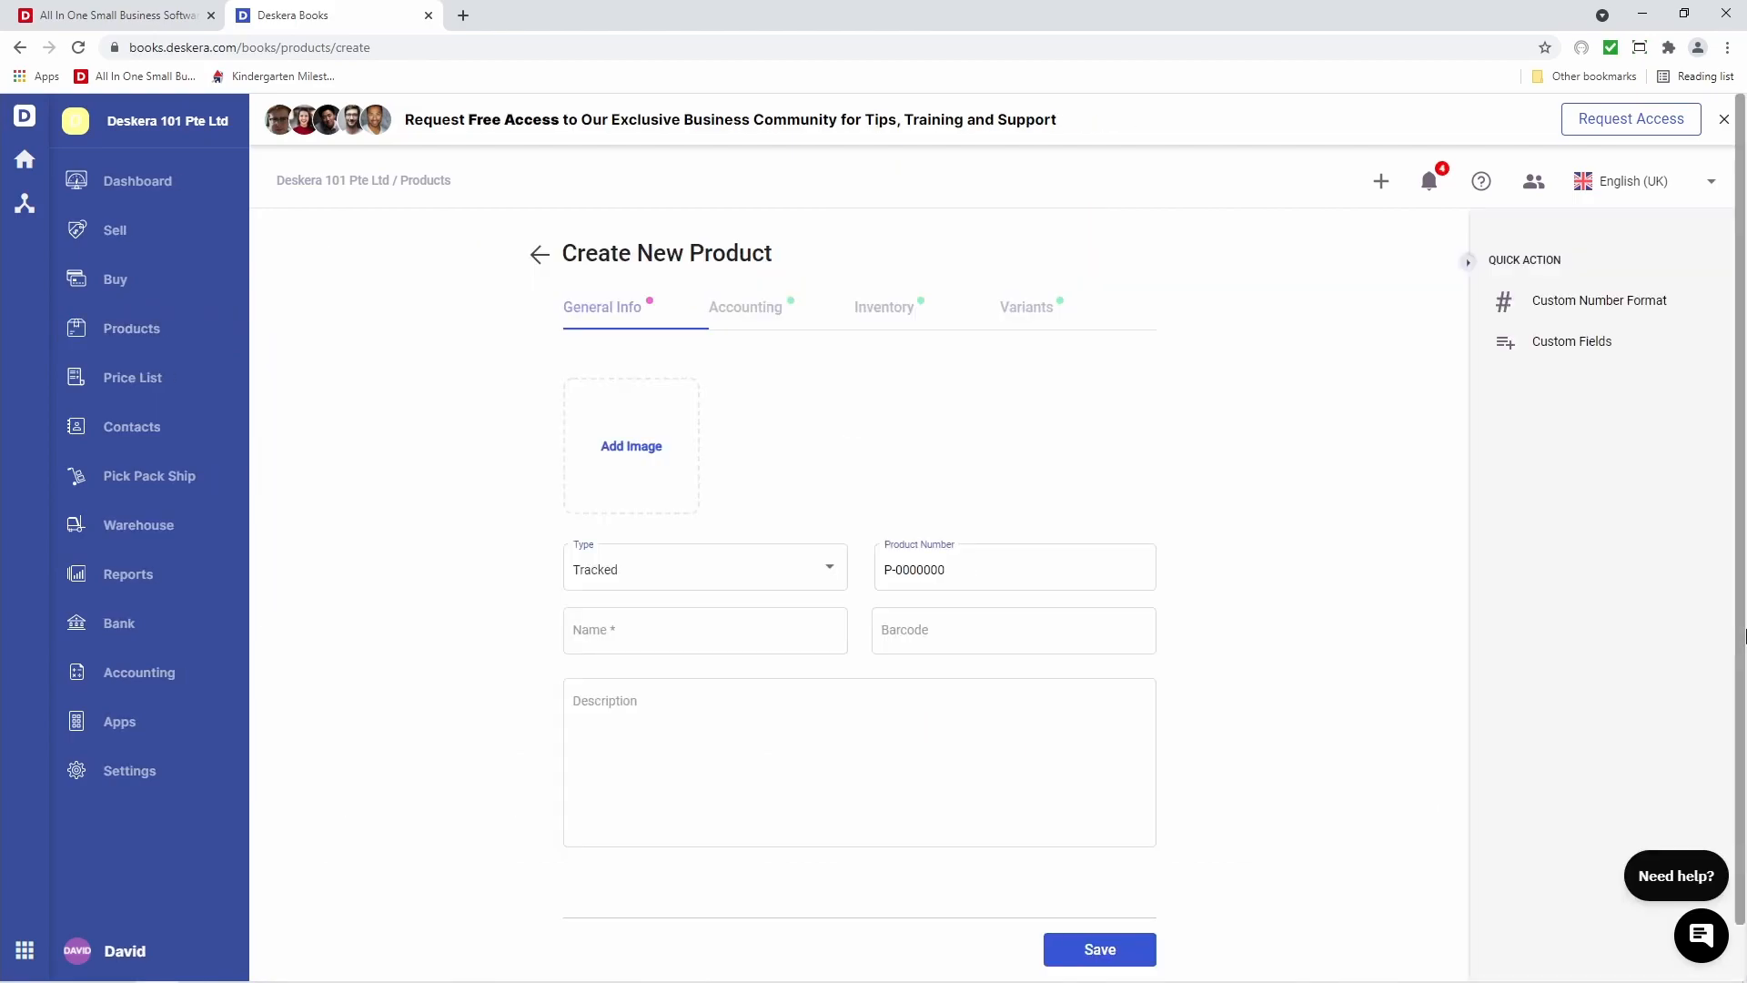
{"action": "left_click", "coordinate": [657, 470]}
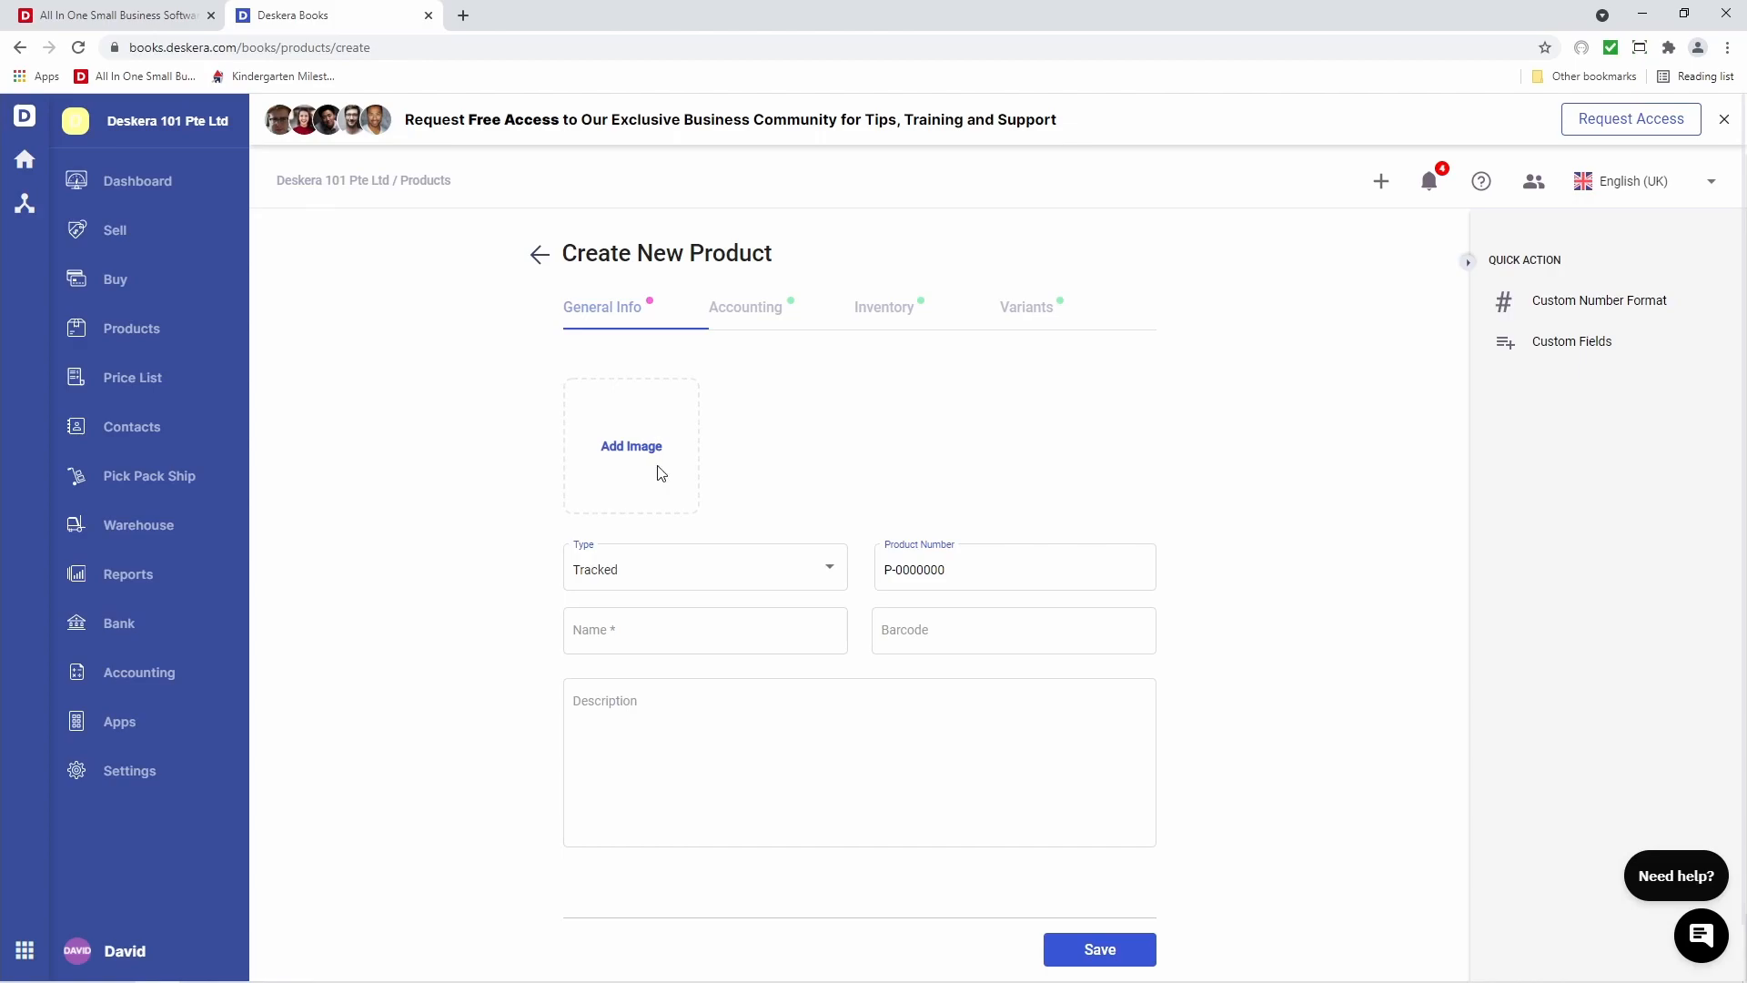
{"action": "left_click", "coordinate": [300, 173]}
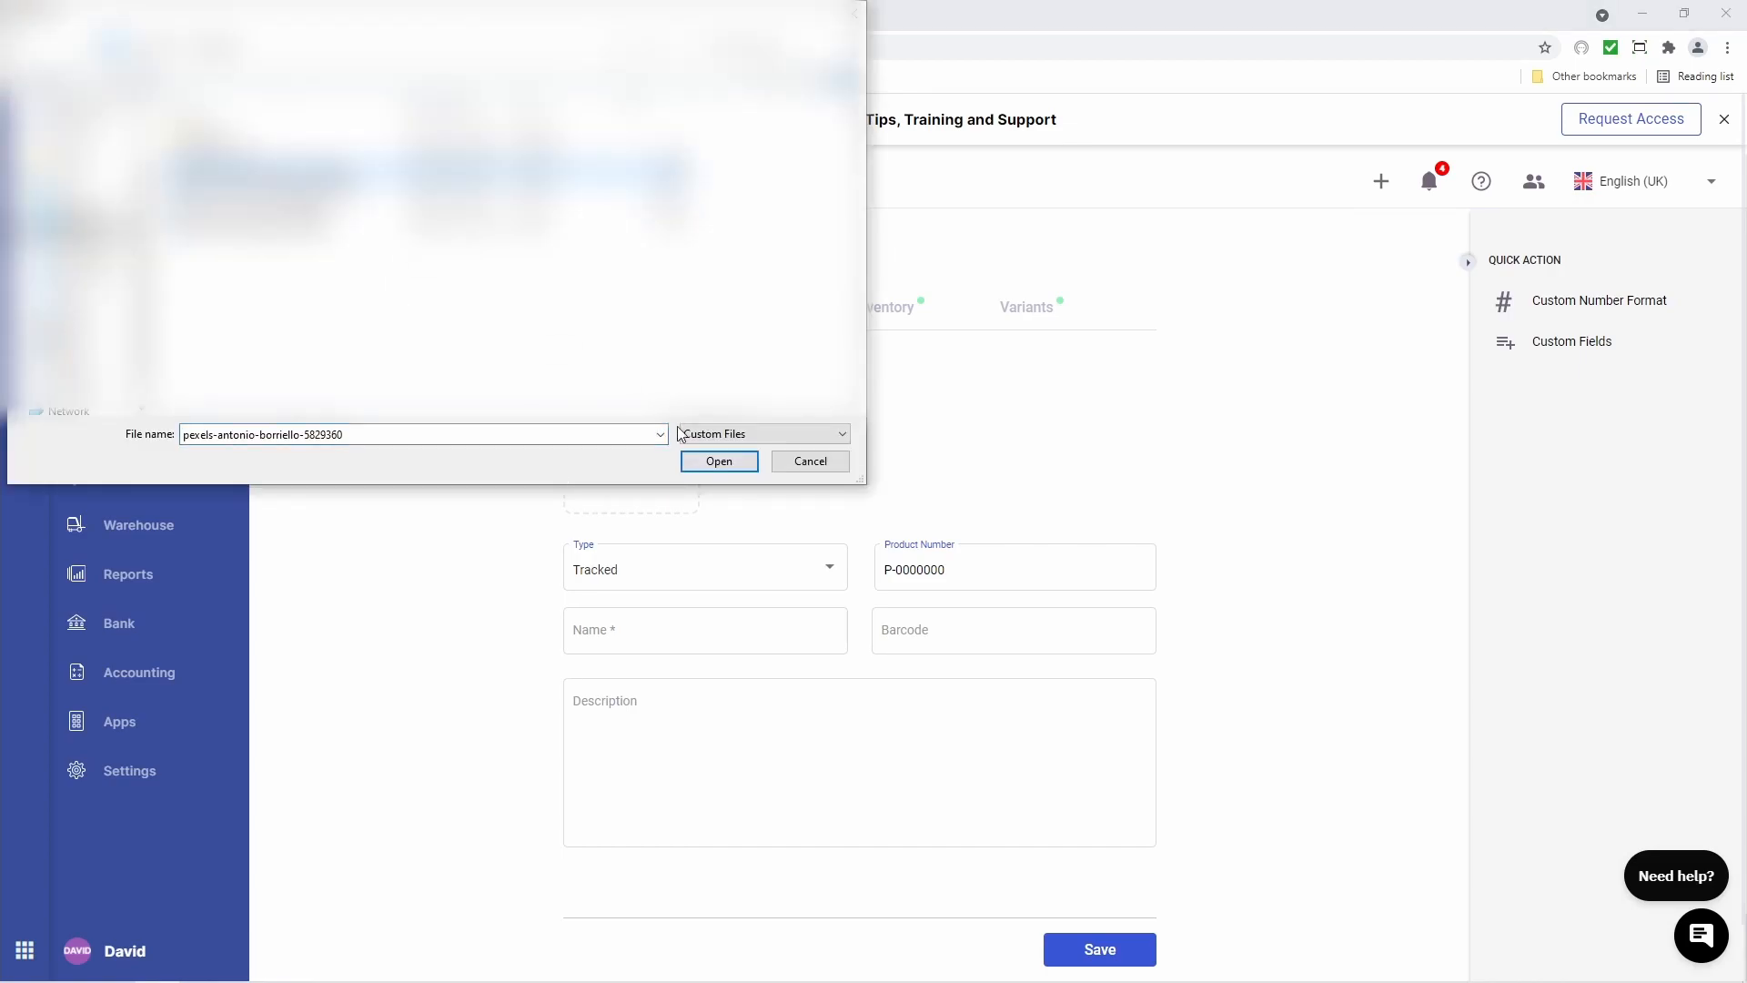
{"action": "left_click", "coordinate": [703, 462]}
{"action": "left_click", "coordinate": [702, 591]}
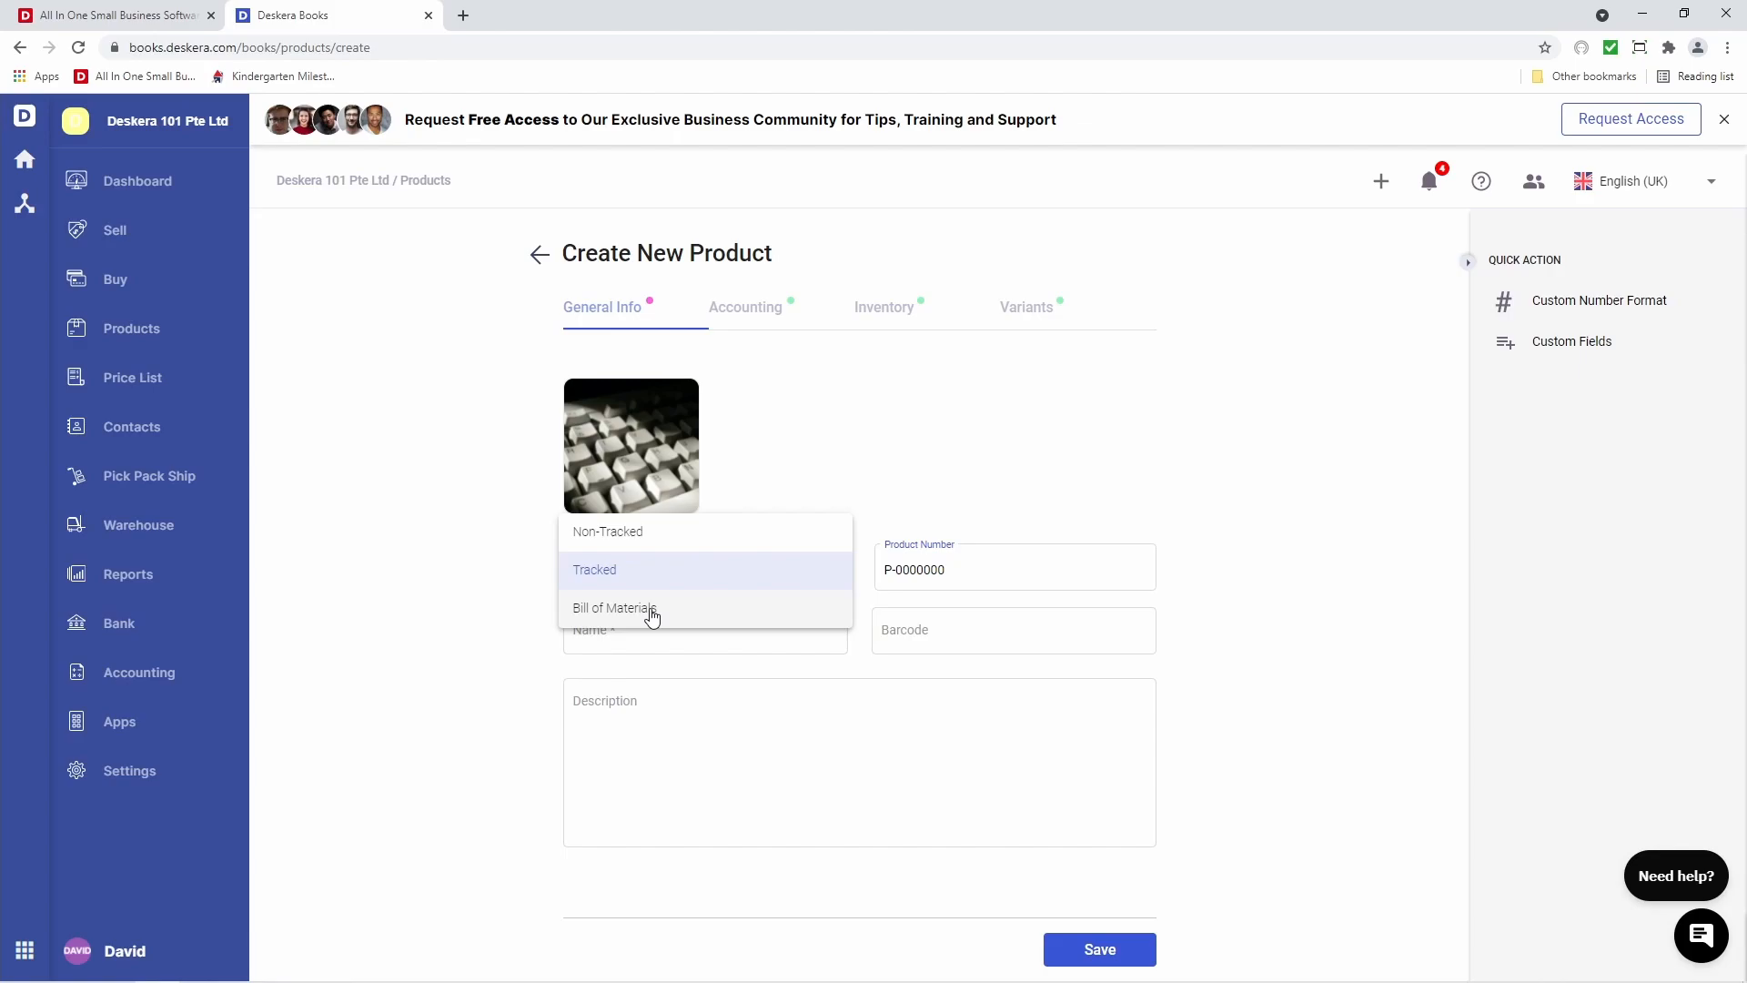
Make the product Non-Tracked with name and description 'IT Support'
{"action": "left_click", "coordinate": [634, 544]}
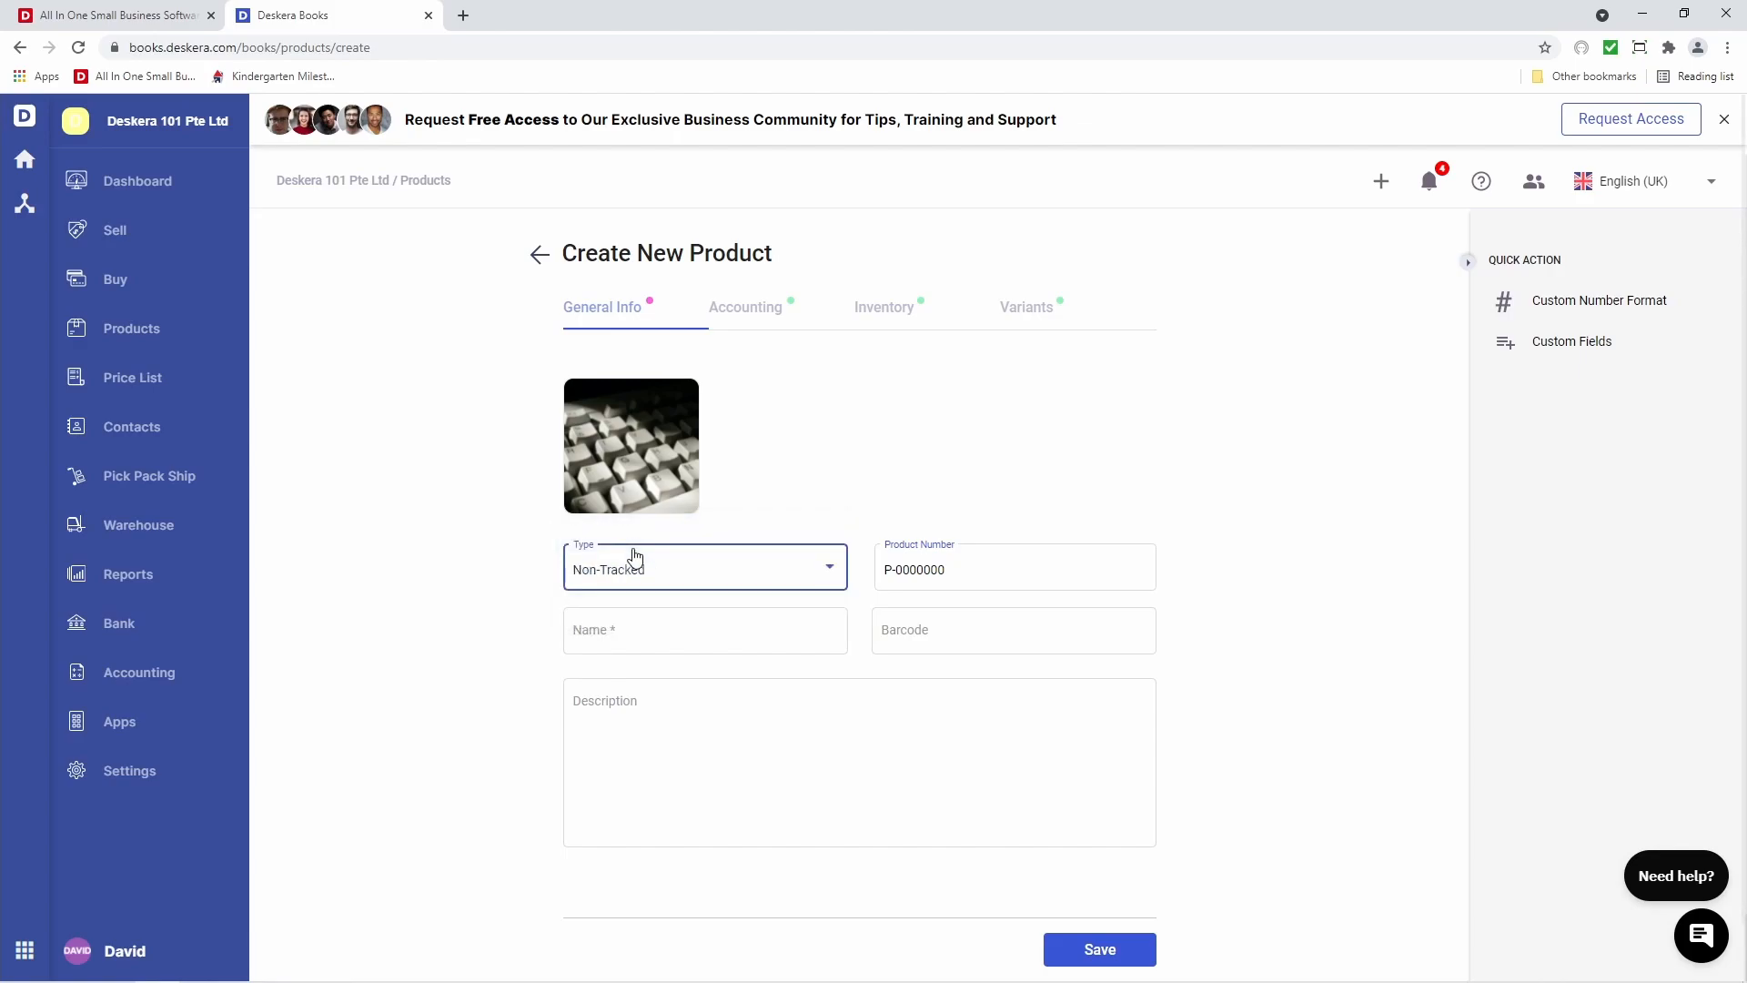
{"action": "left_click", "coordinate": [633, 631]}
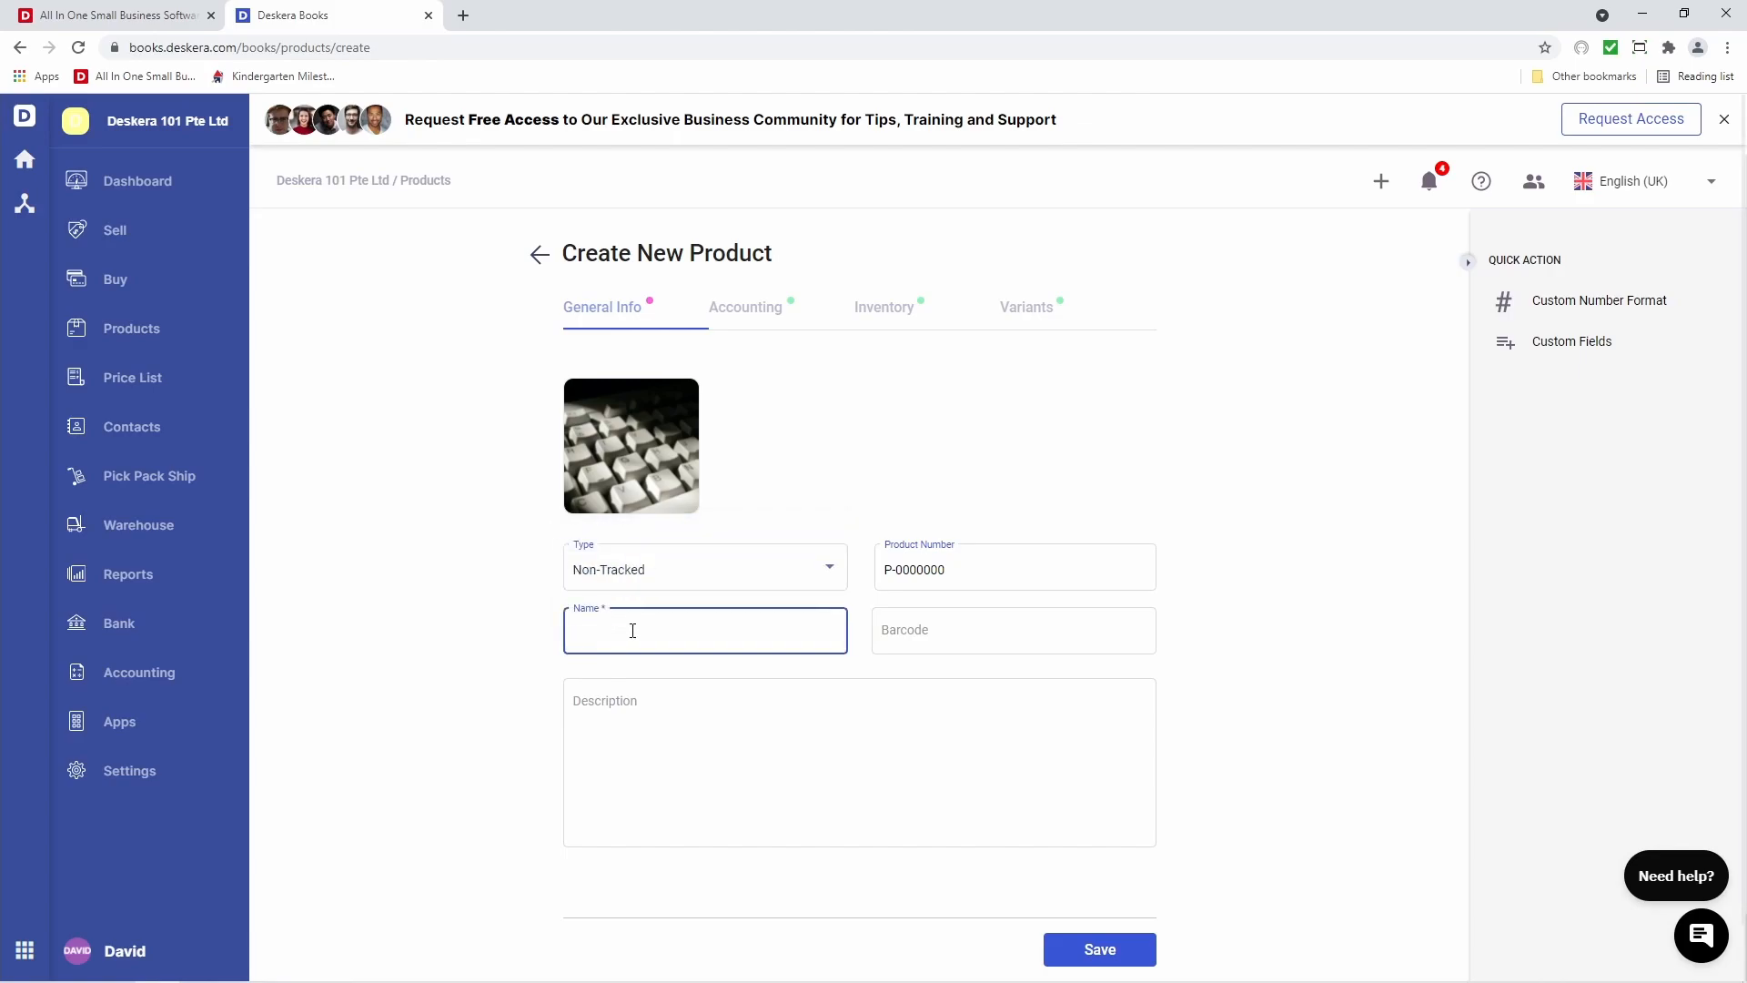
{"action": "type", "text": "IT Support"}
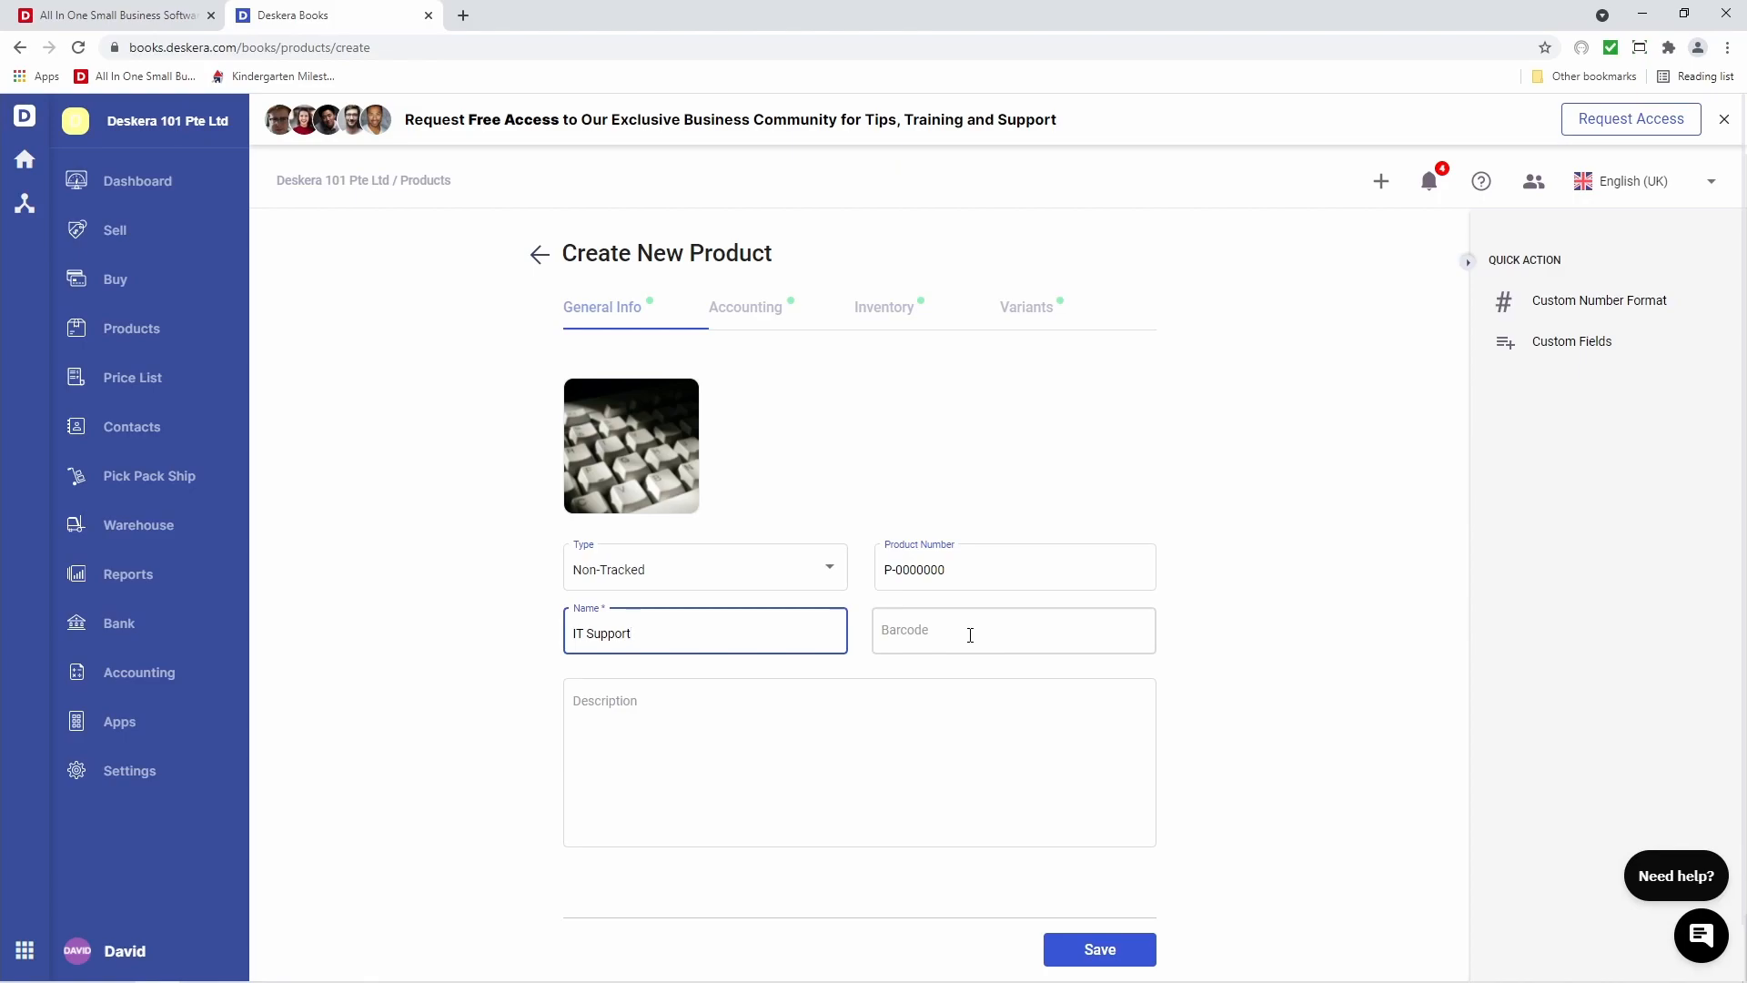
{"action": "left_click", "coordinate": [829, 712]}
{"action": "type", "text": "IT Support"}
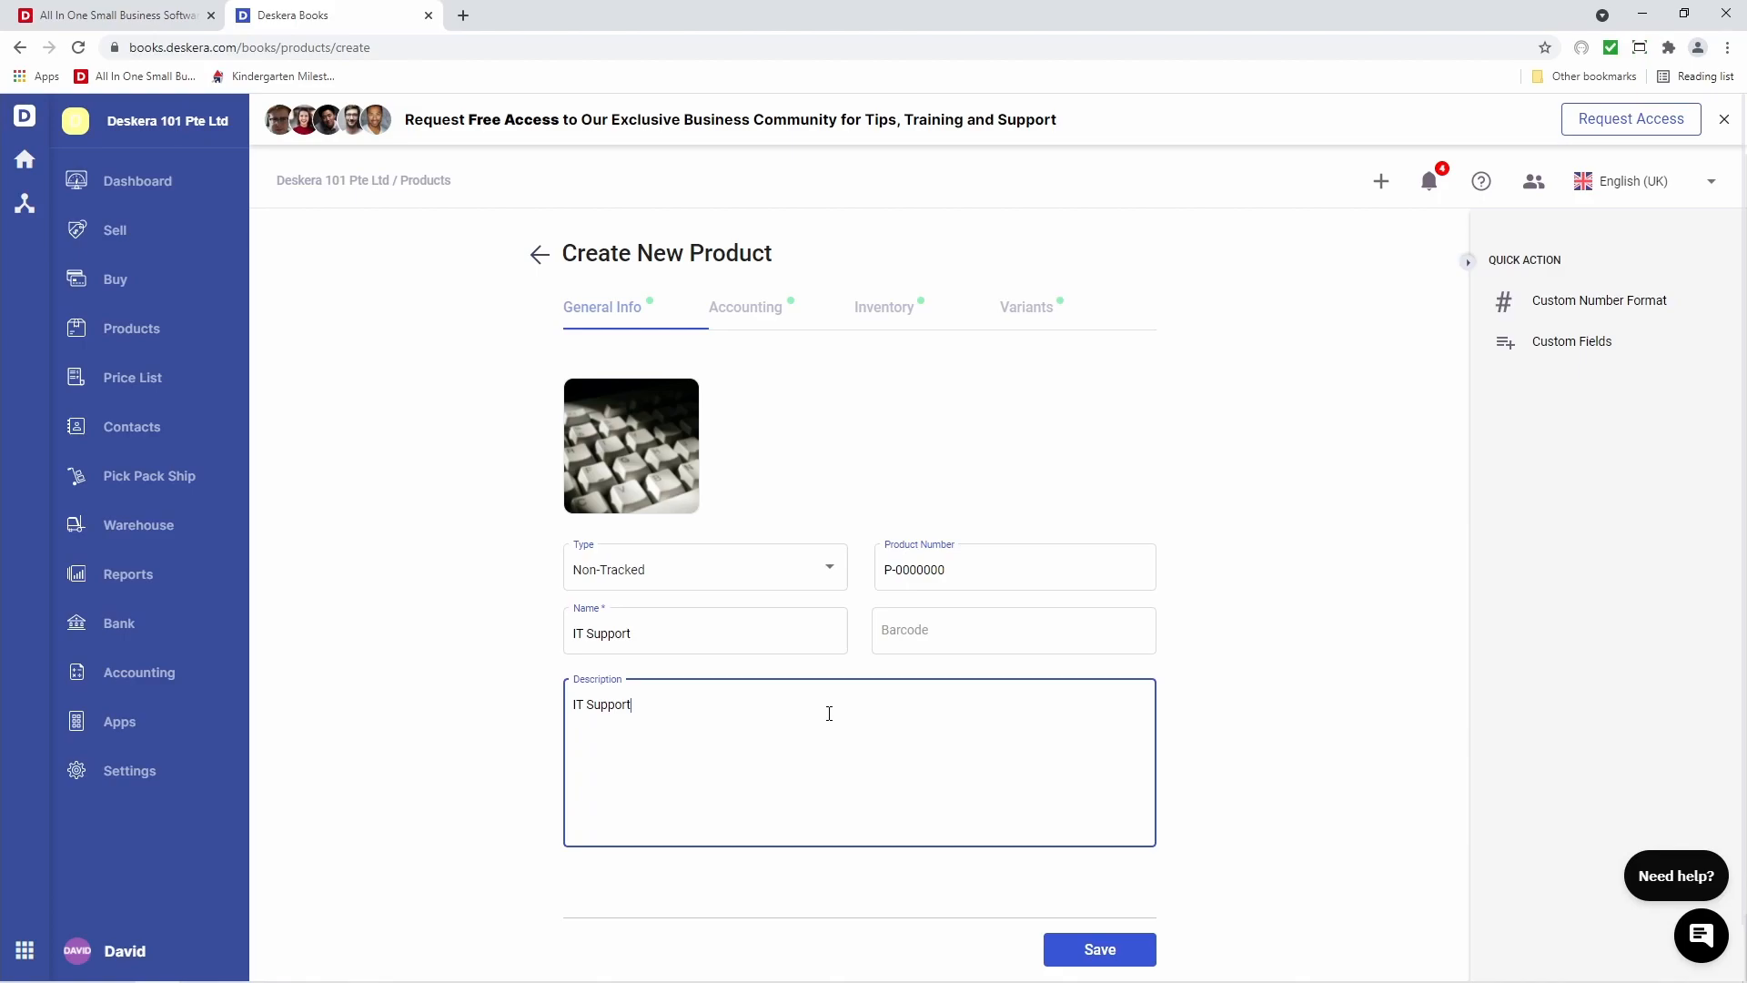
{"action": "left_click", "coordinate": [757, 321]}
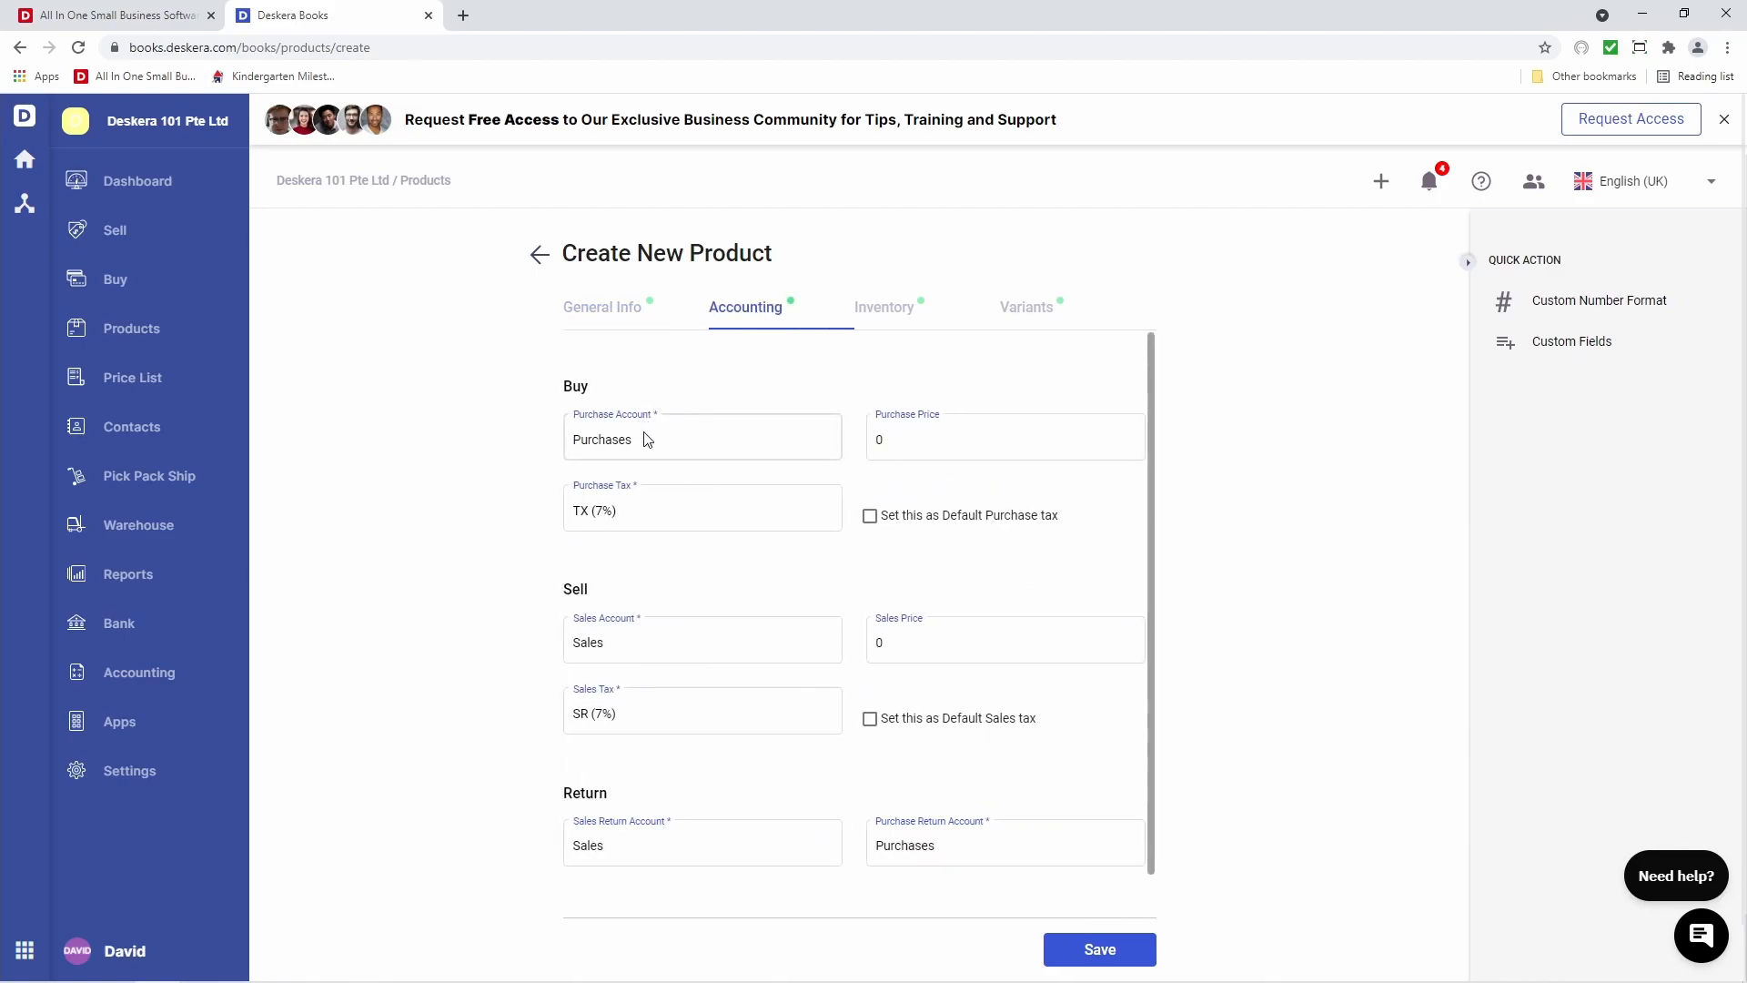
Set the purchase price to 20 and keep TX (7%) as the purchase tax
{"action": "left_click", "coordinate": [698, 438]}
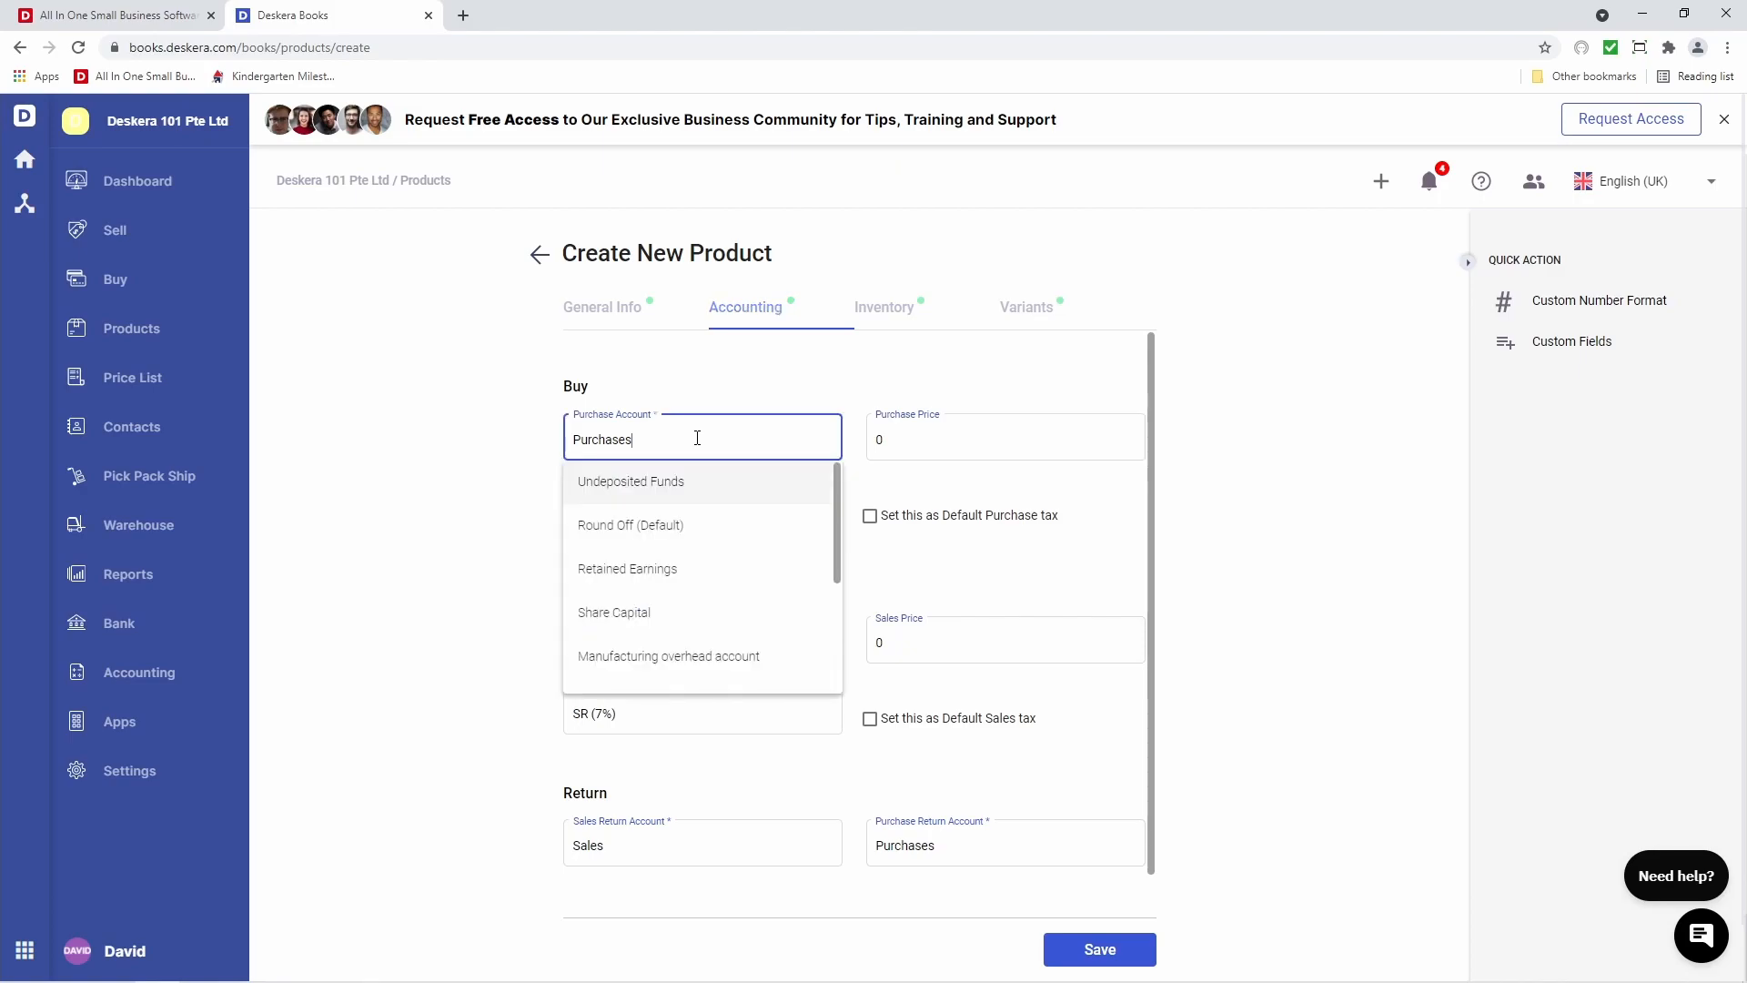
{"action": "left_click", "coordinate": [977, 434]}
{"action": "type", "text": "20"}
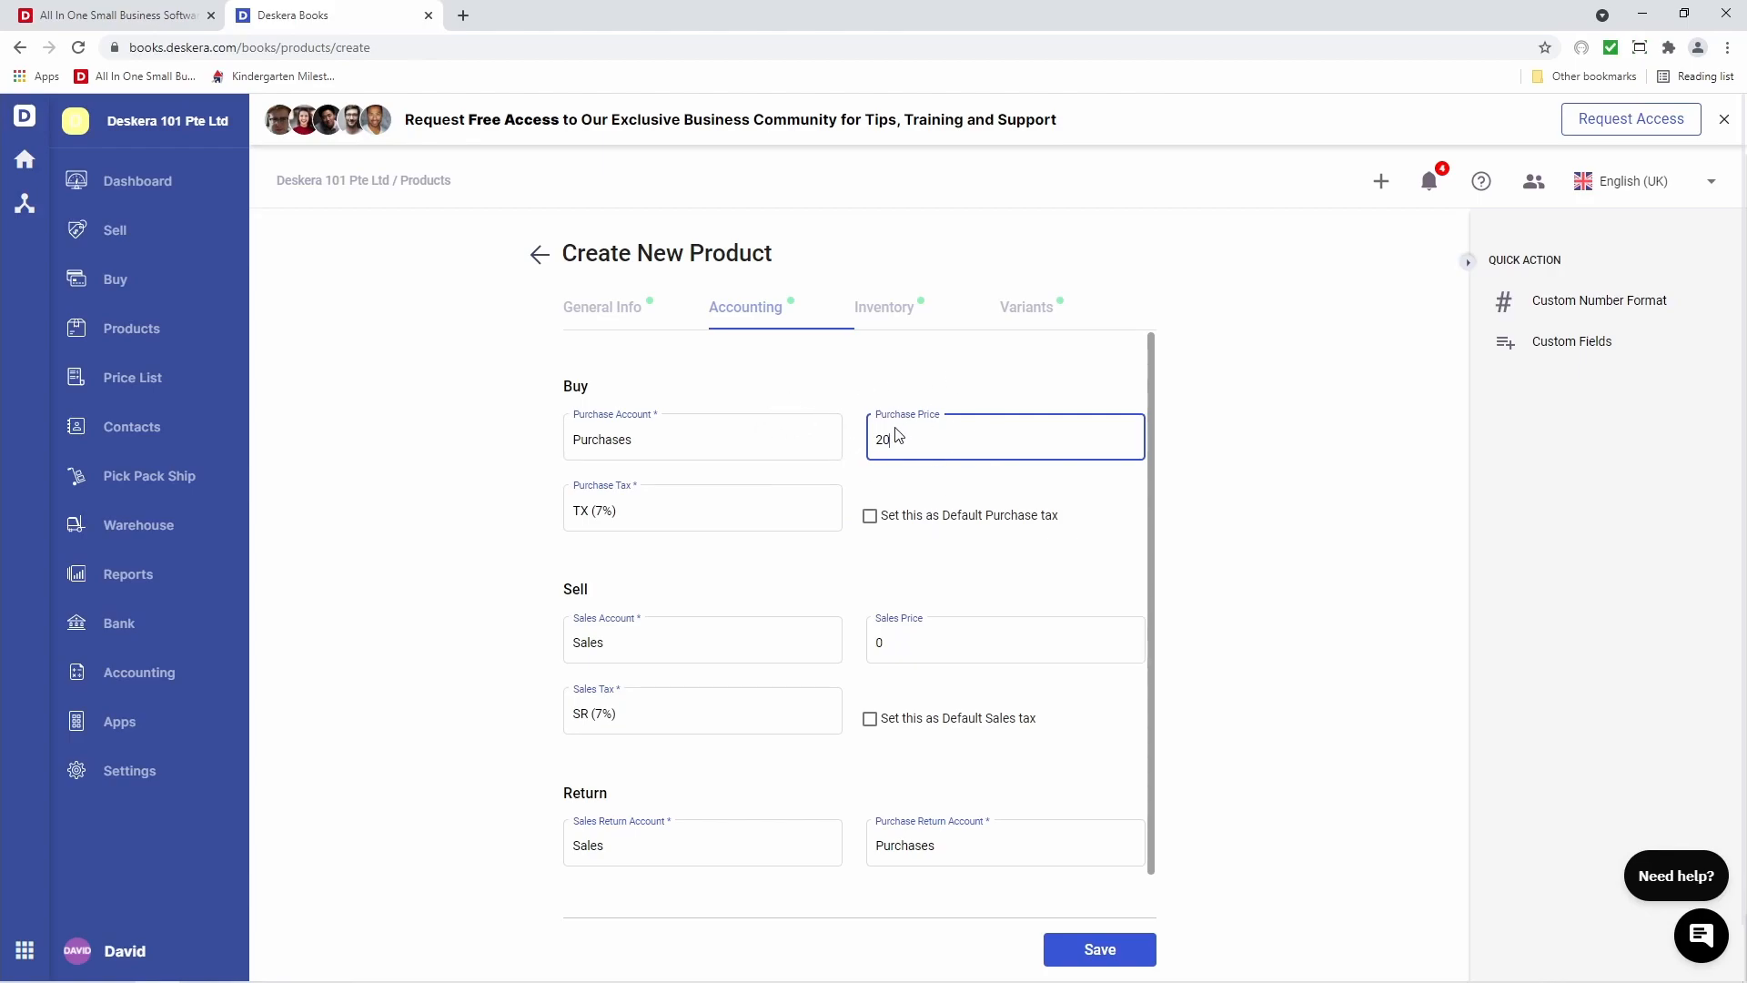
{"action": "left_click", "coordinate": [644, 507]}
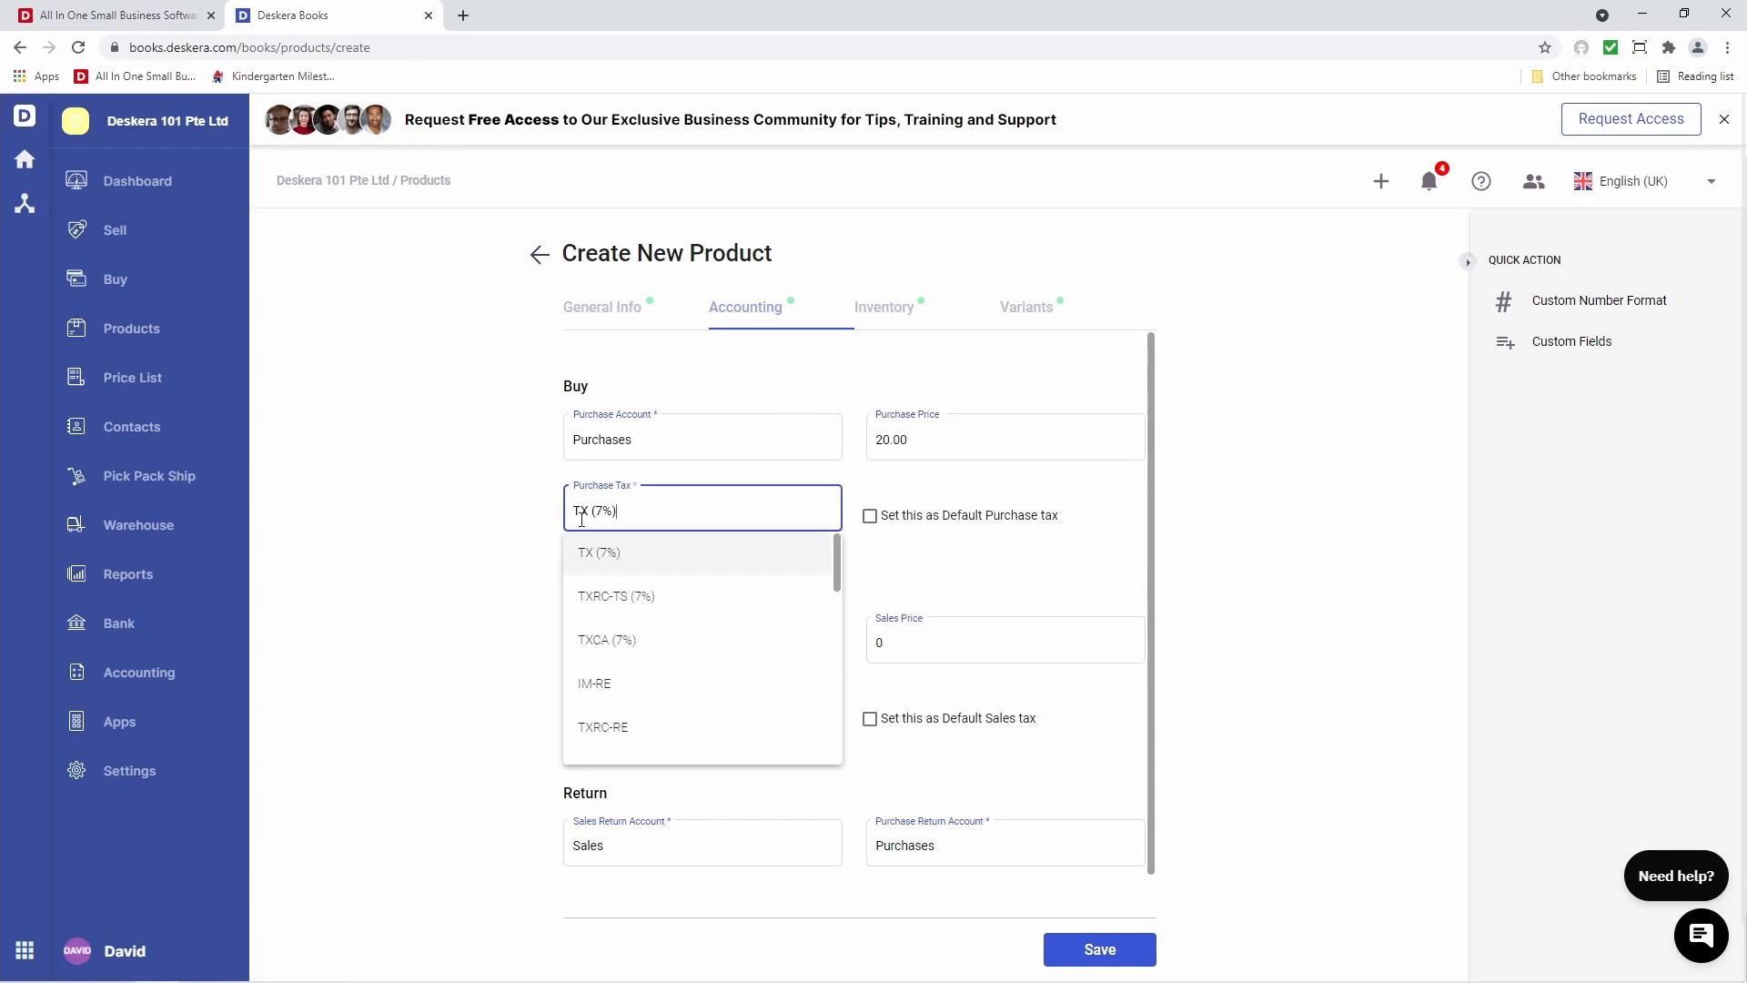
{"action": "left_click", "coordinate": [930, 571]}
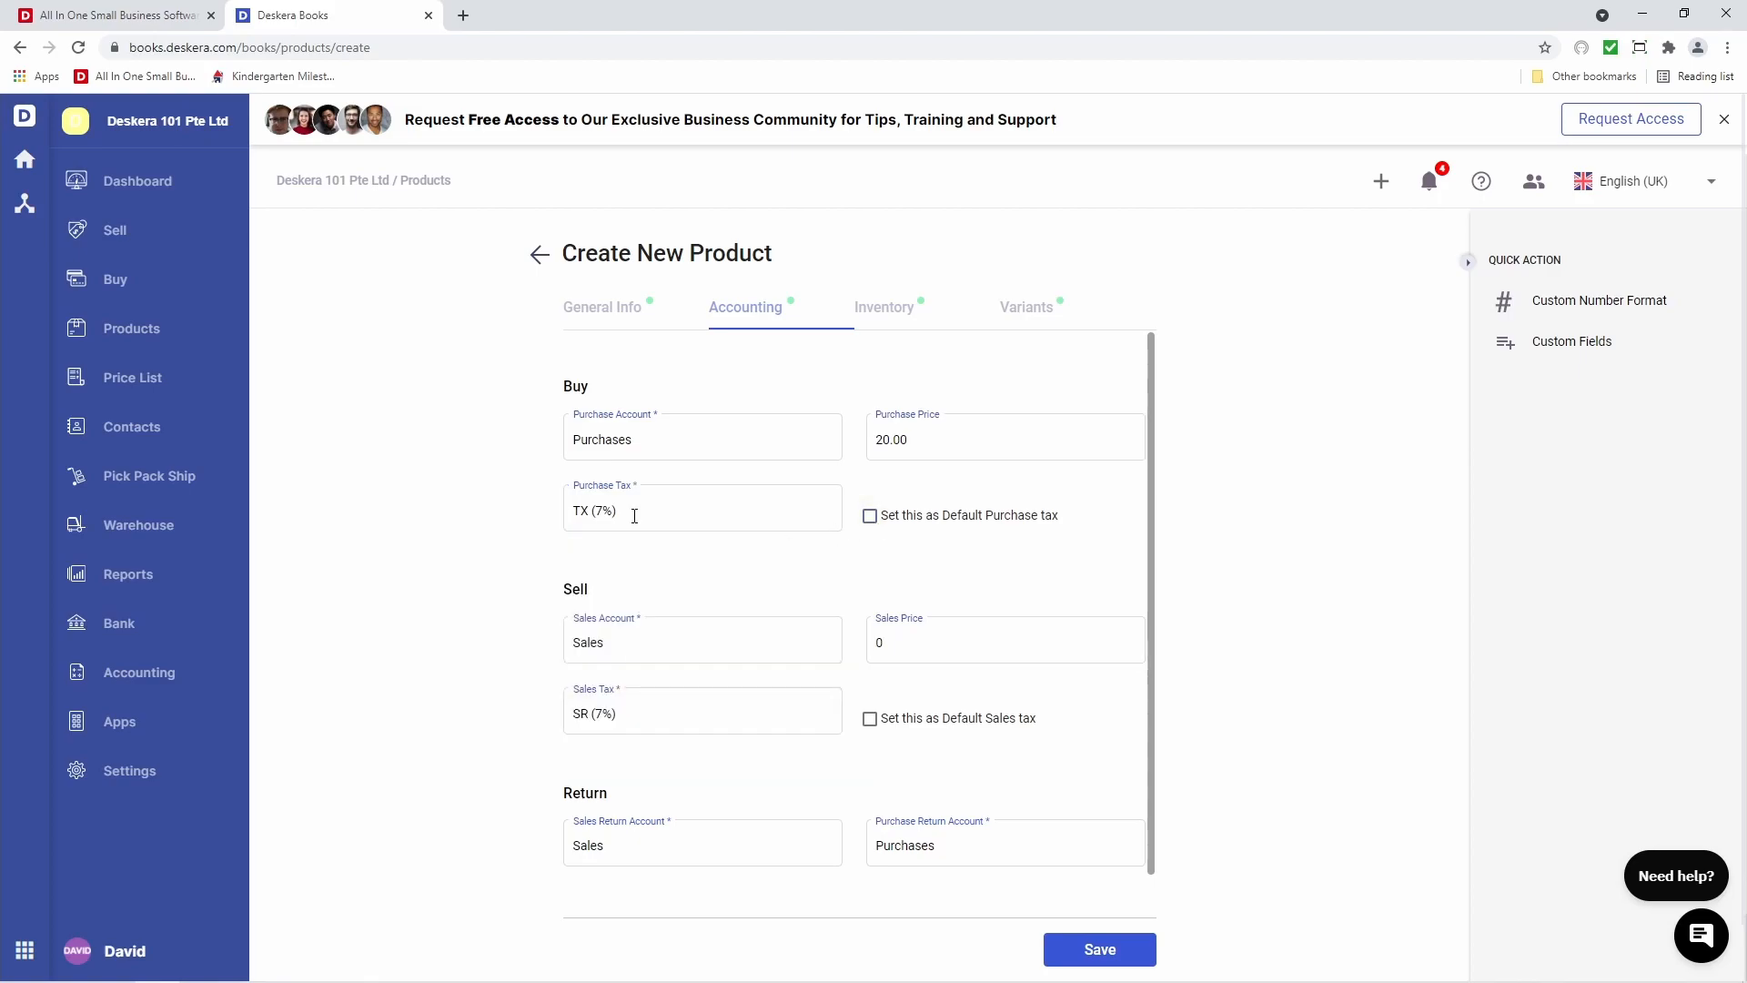
Set the sales price to 50 with SR (7%) sales tax, and review the return accounts
{"action": "left_click", "coordinate": [567, 637]}
{"action": "left_click", "coordinate": [922, 638]}
{"action": "key", "text": "BackSpace"}
{"action": "type", "text": "50"}
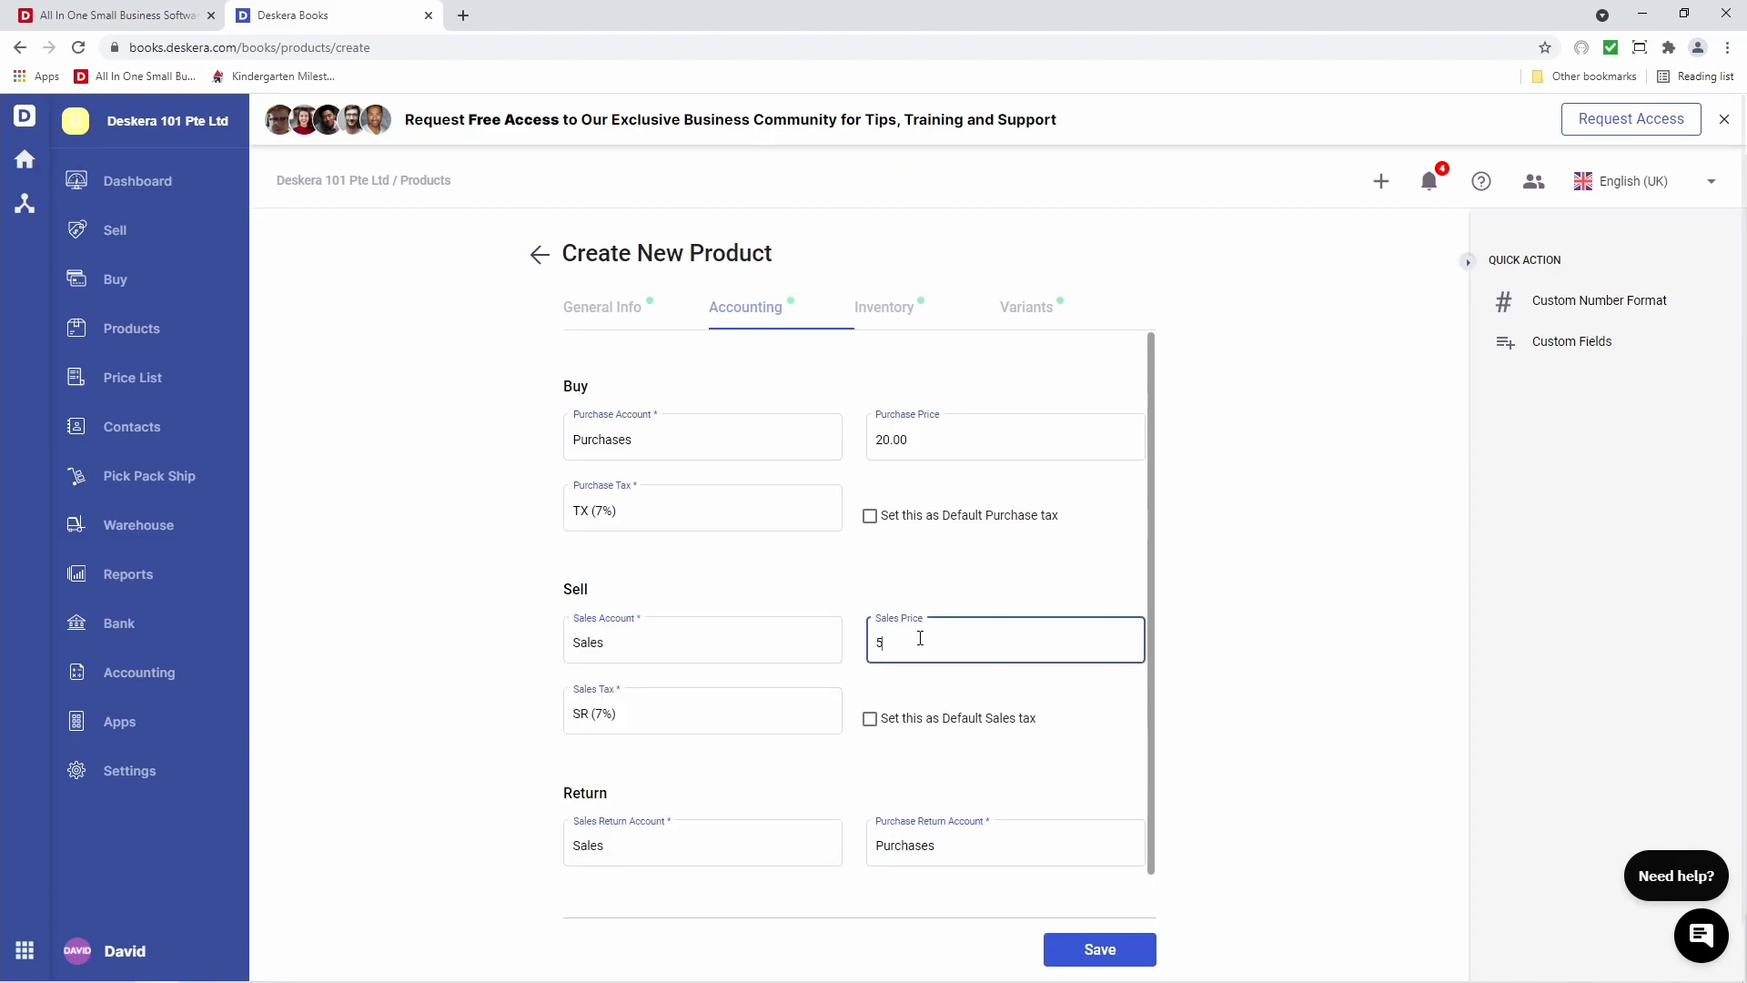
{"action": "left_click", "coordinate": [713, 739]}
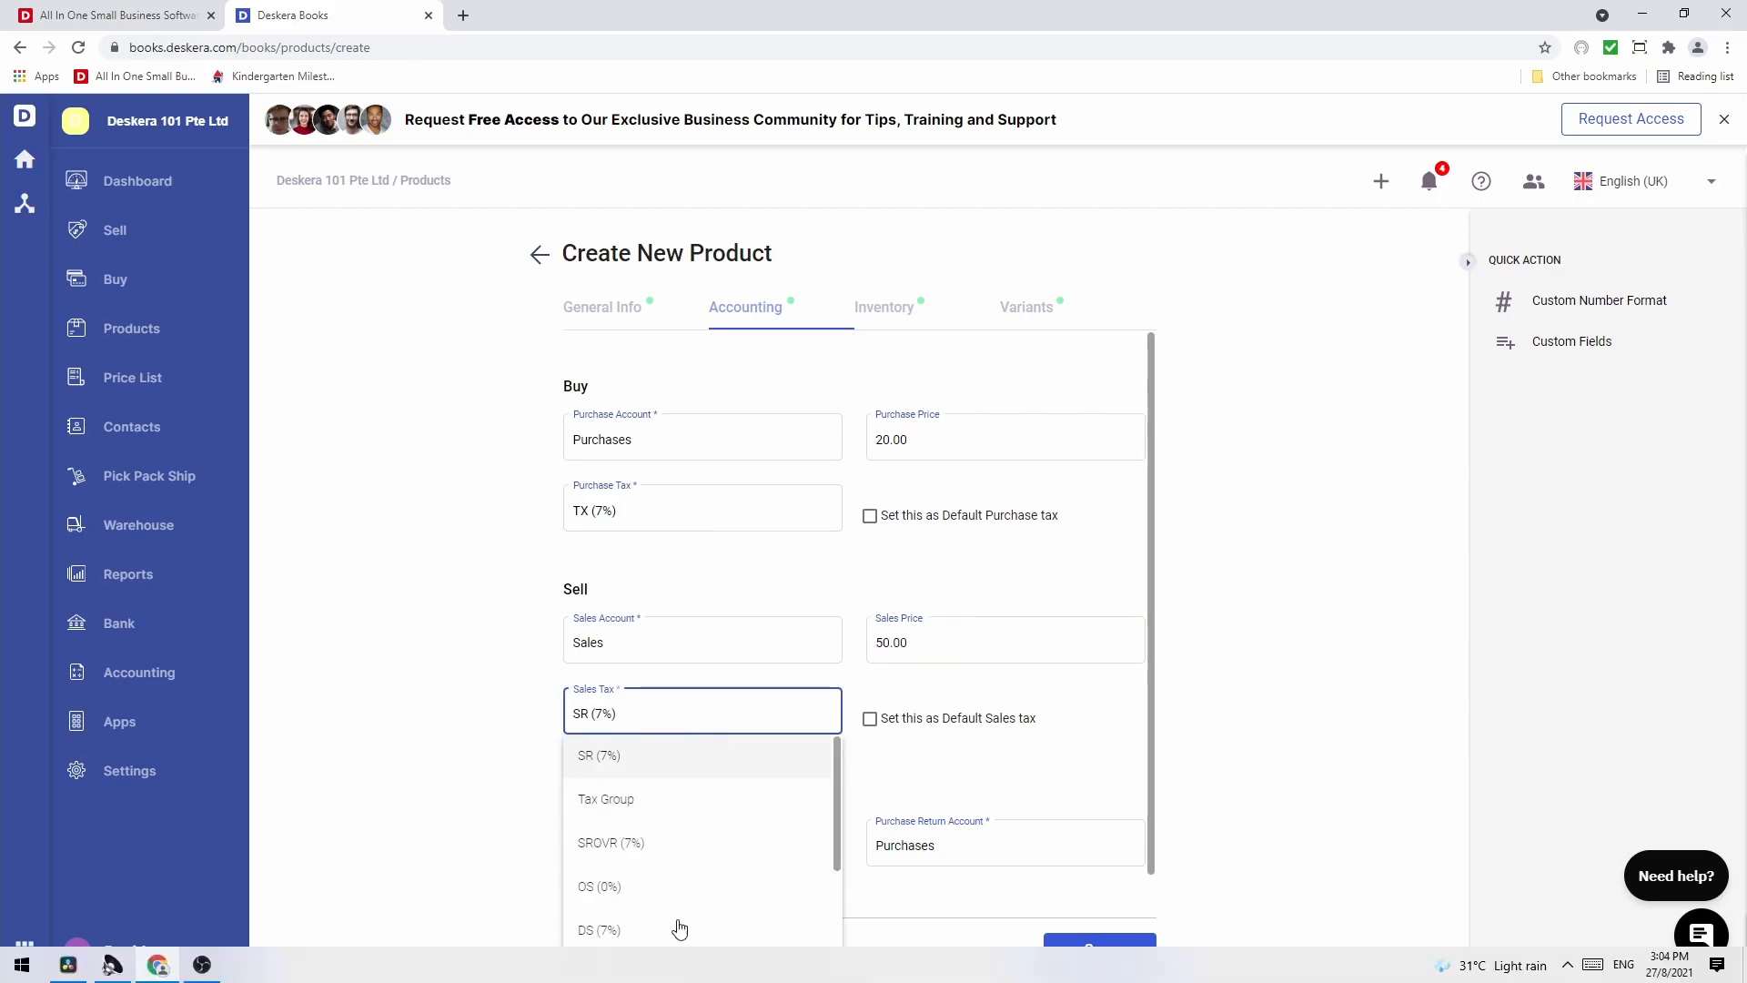
{"action": "left_click", "coordinate": [694, 771]}
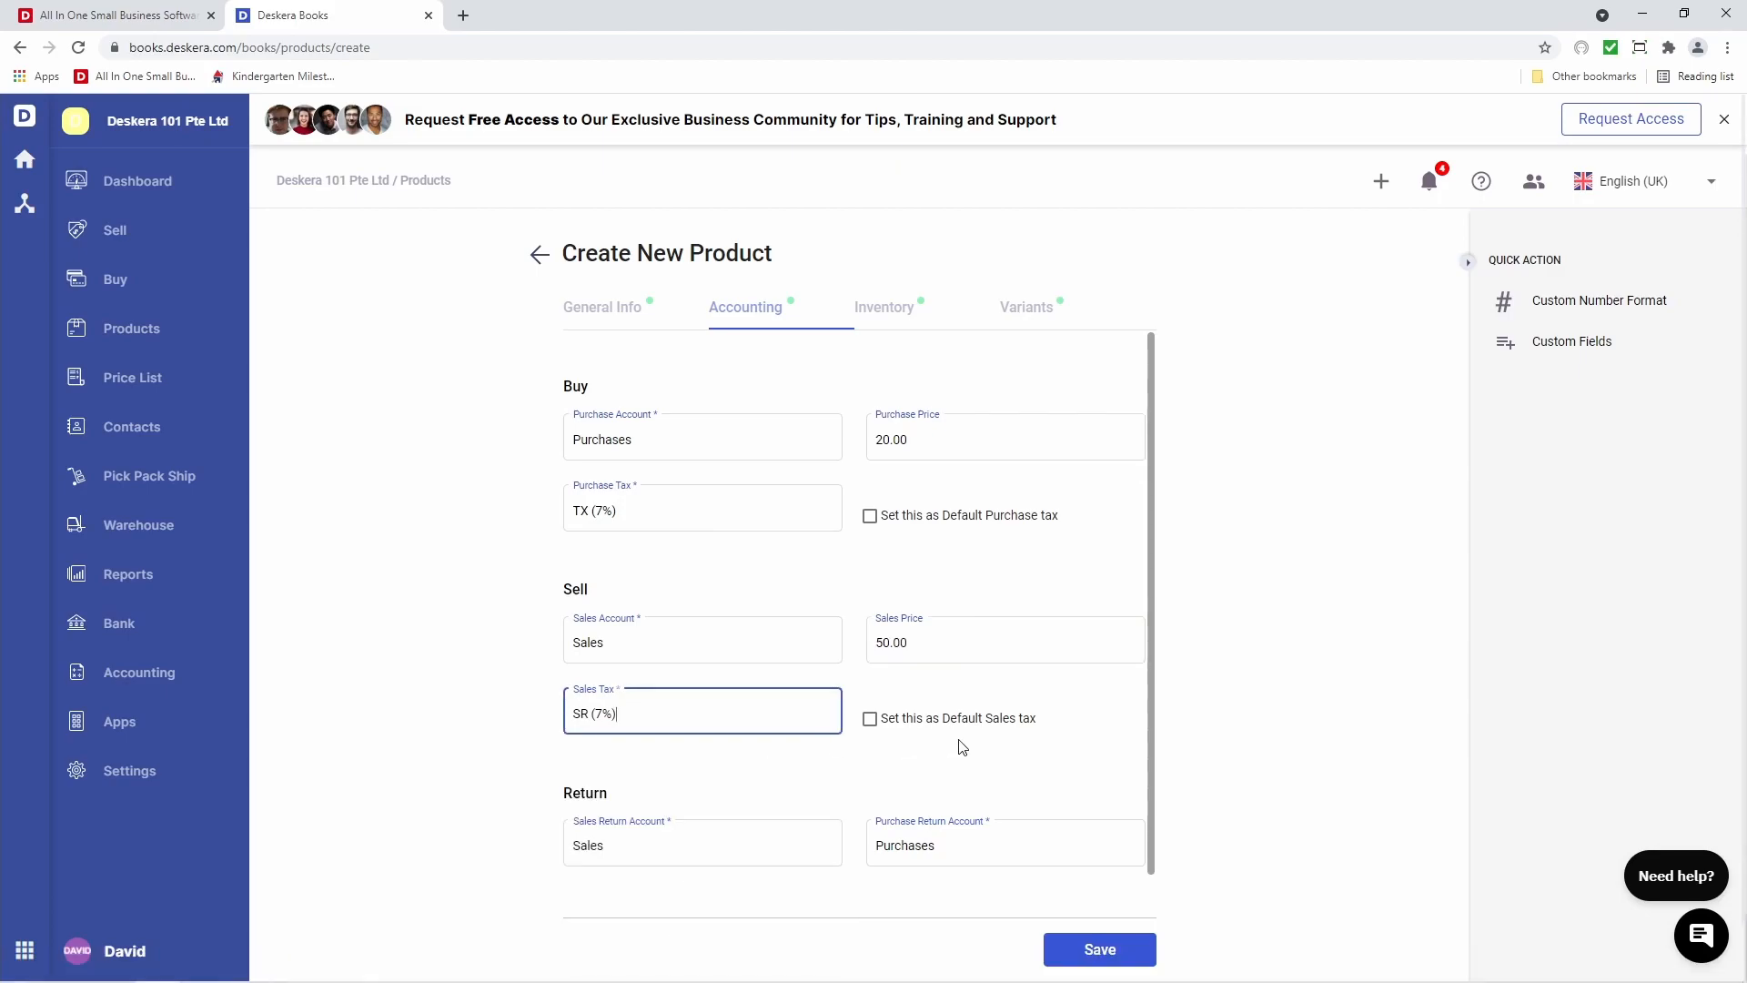
{"action": "scroll", "coordinate": [1007, 744], "scroll_direction": "down", "scroll_amount": 1}
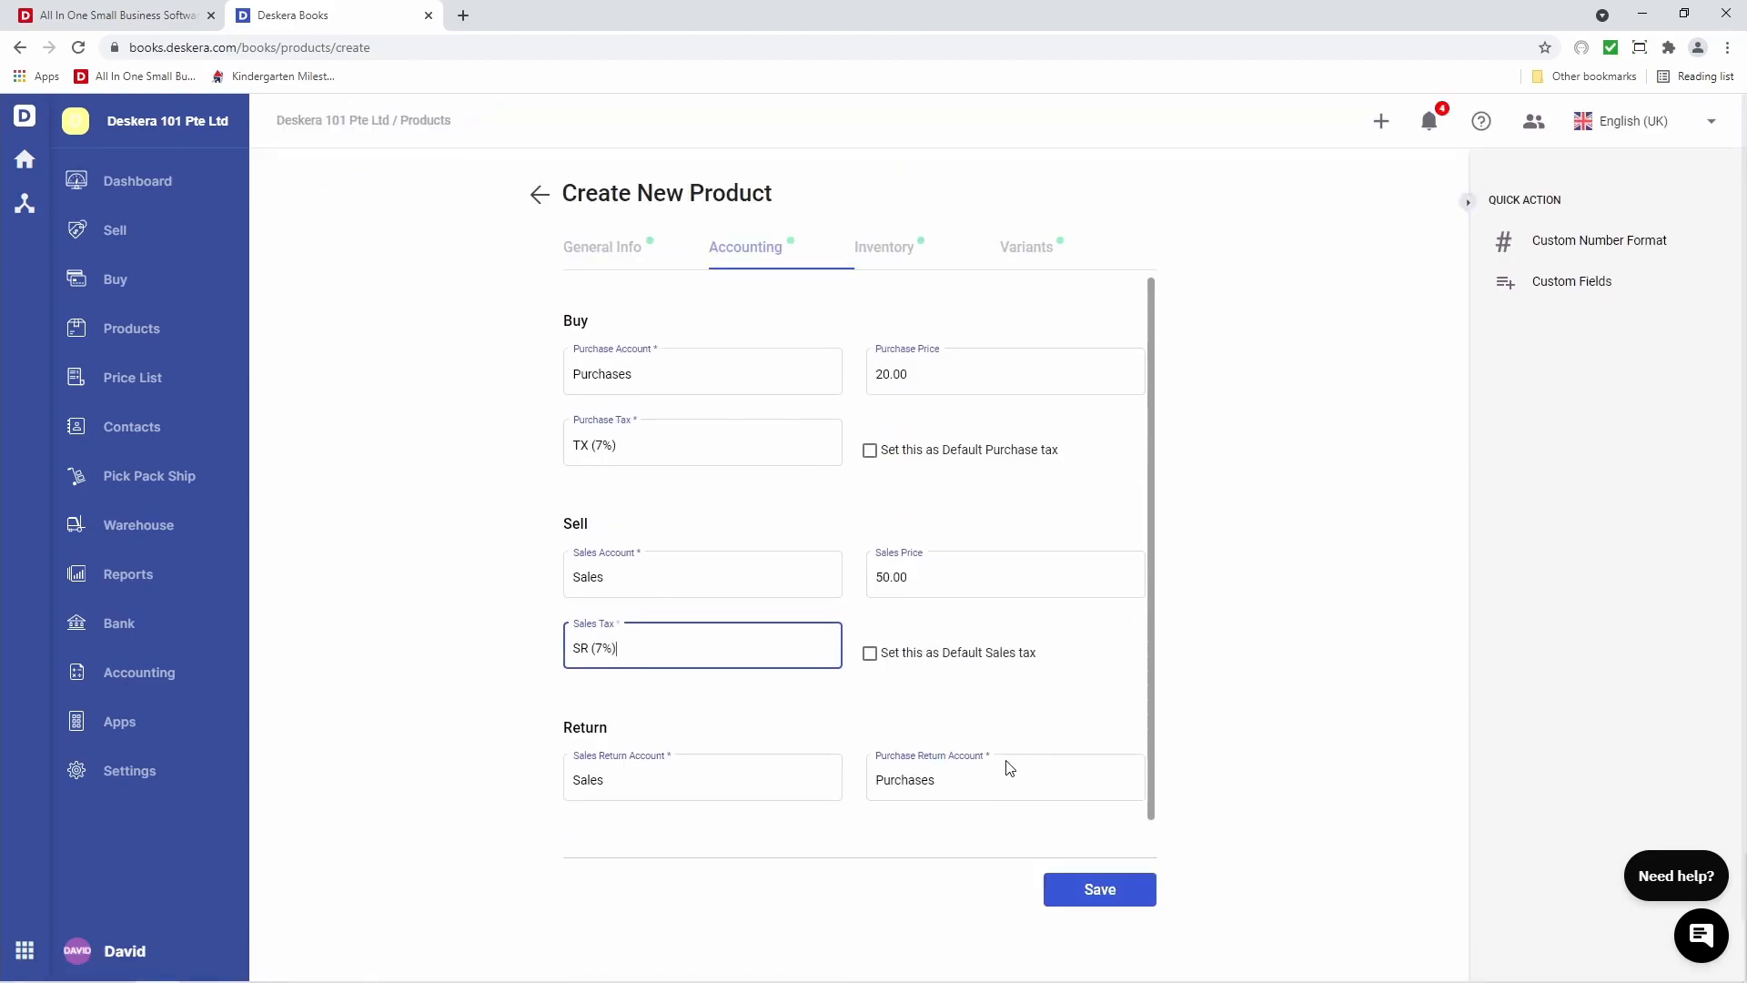
{"action": "left_click", "coordinate": [664, 779]}
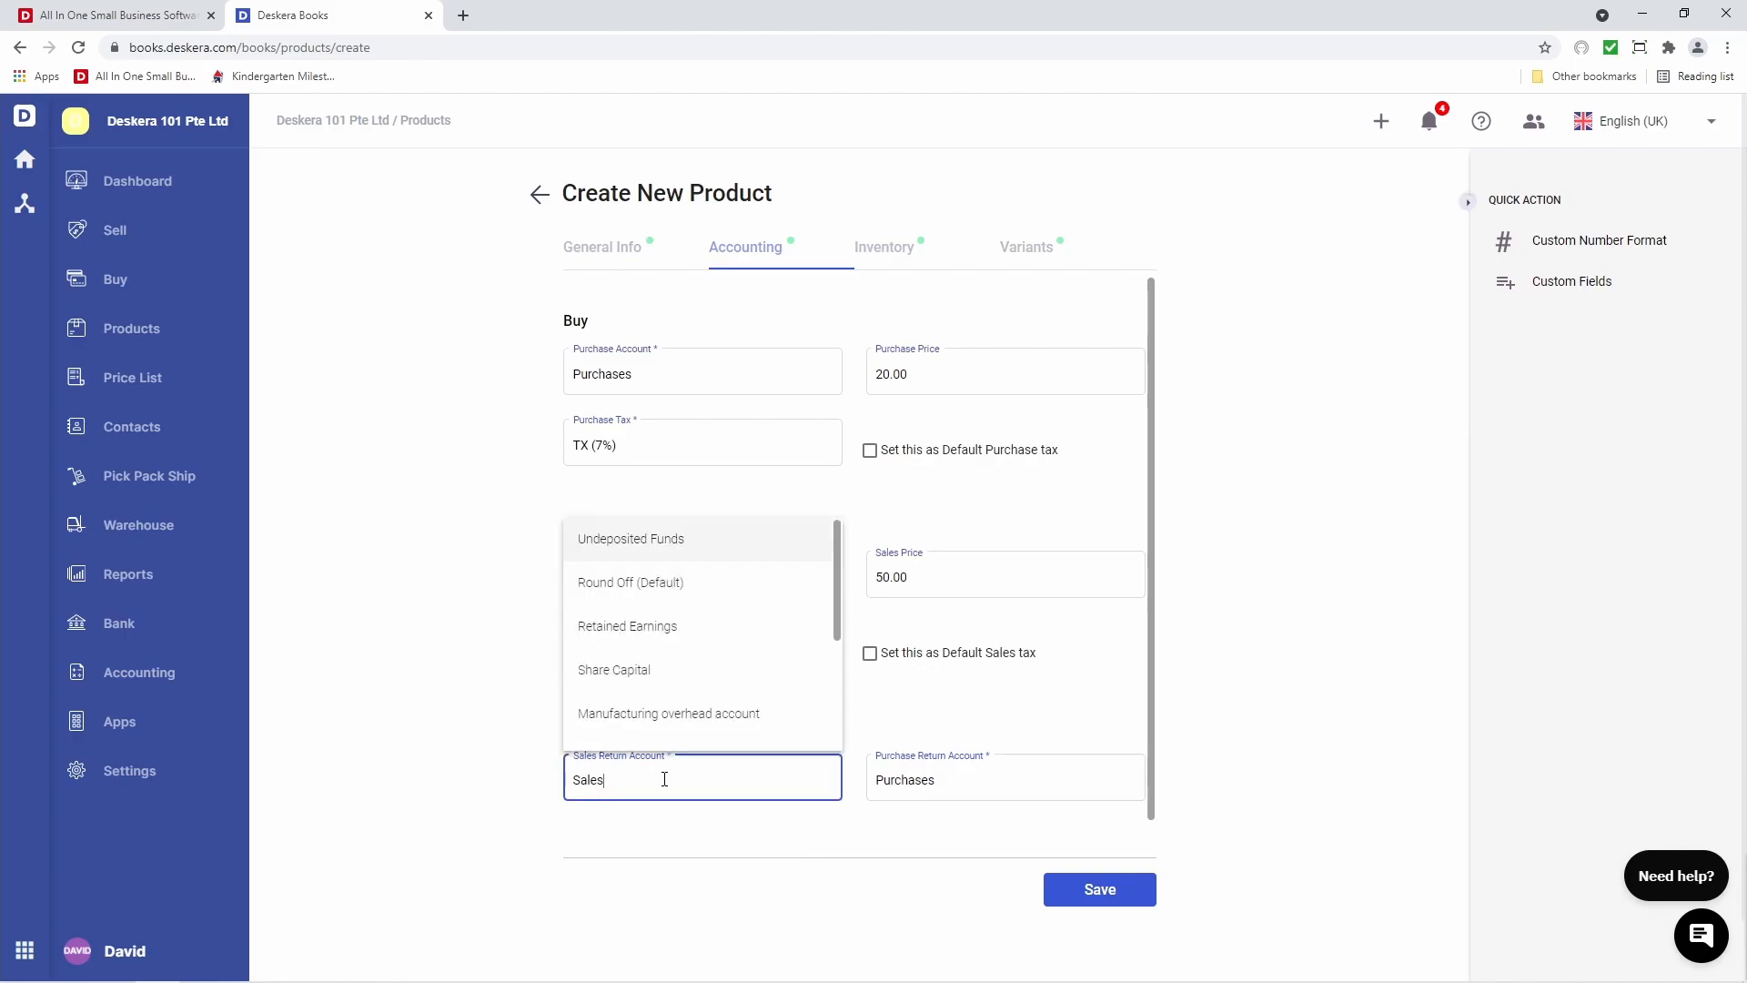
{"action": "left_click", "coordinate": [998, 780]}
{"action": "left_click", "coordinate": [724, 729]}
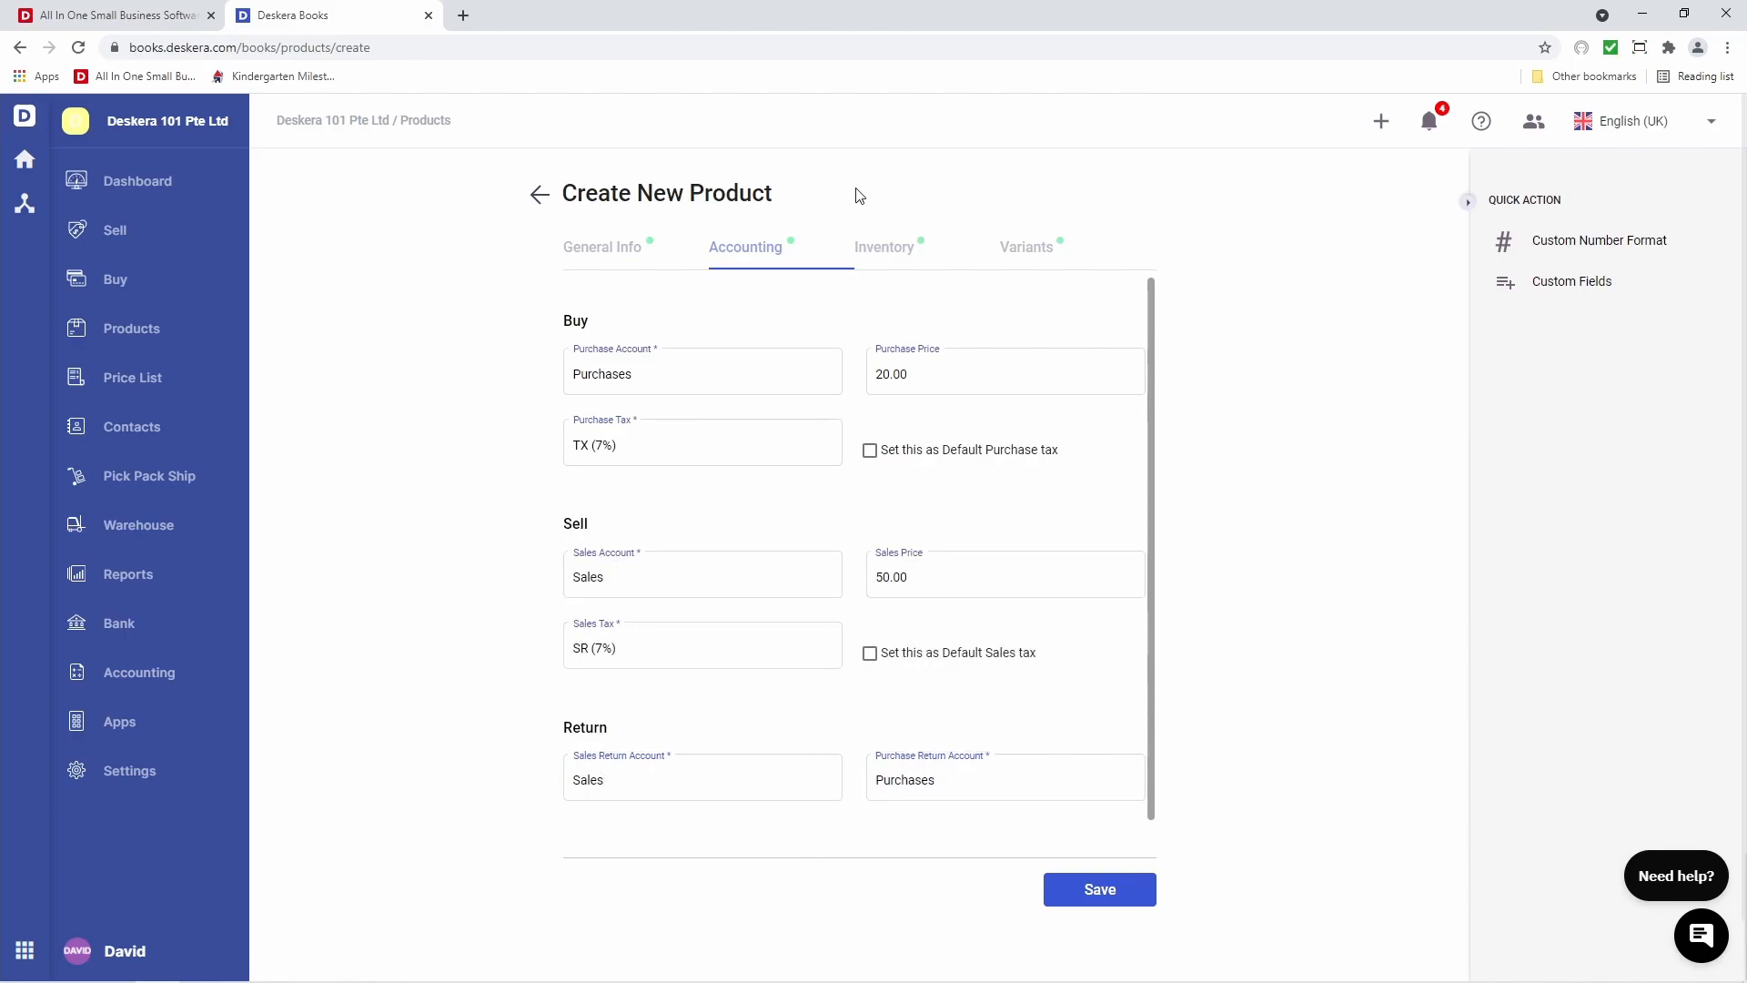
Set the unit of measurement to HOUR, leave Multiple UOM off, and save IT Support
{"action": "left_click", "coordinate": [882, 255]}
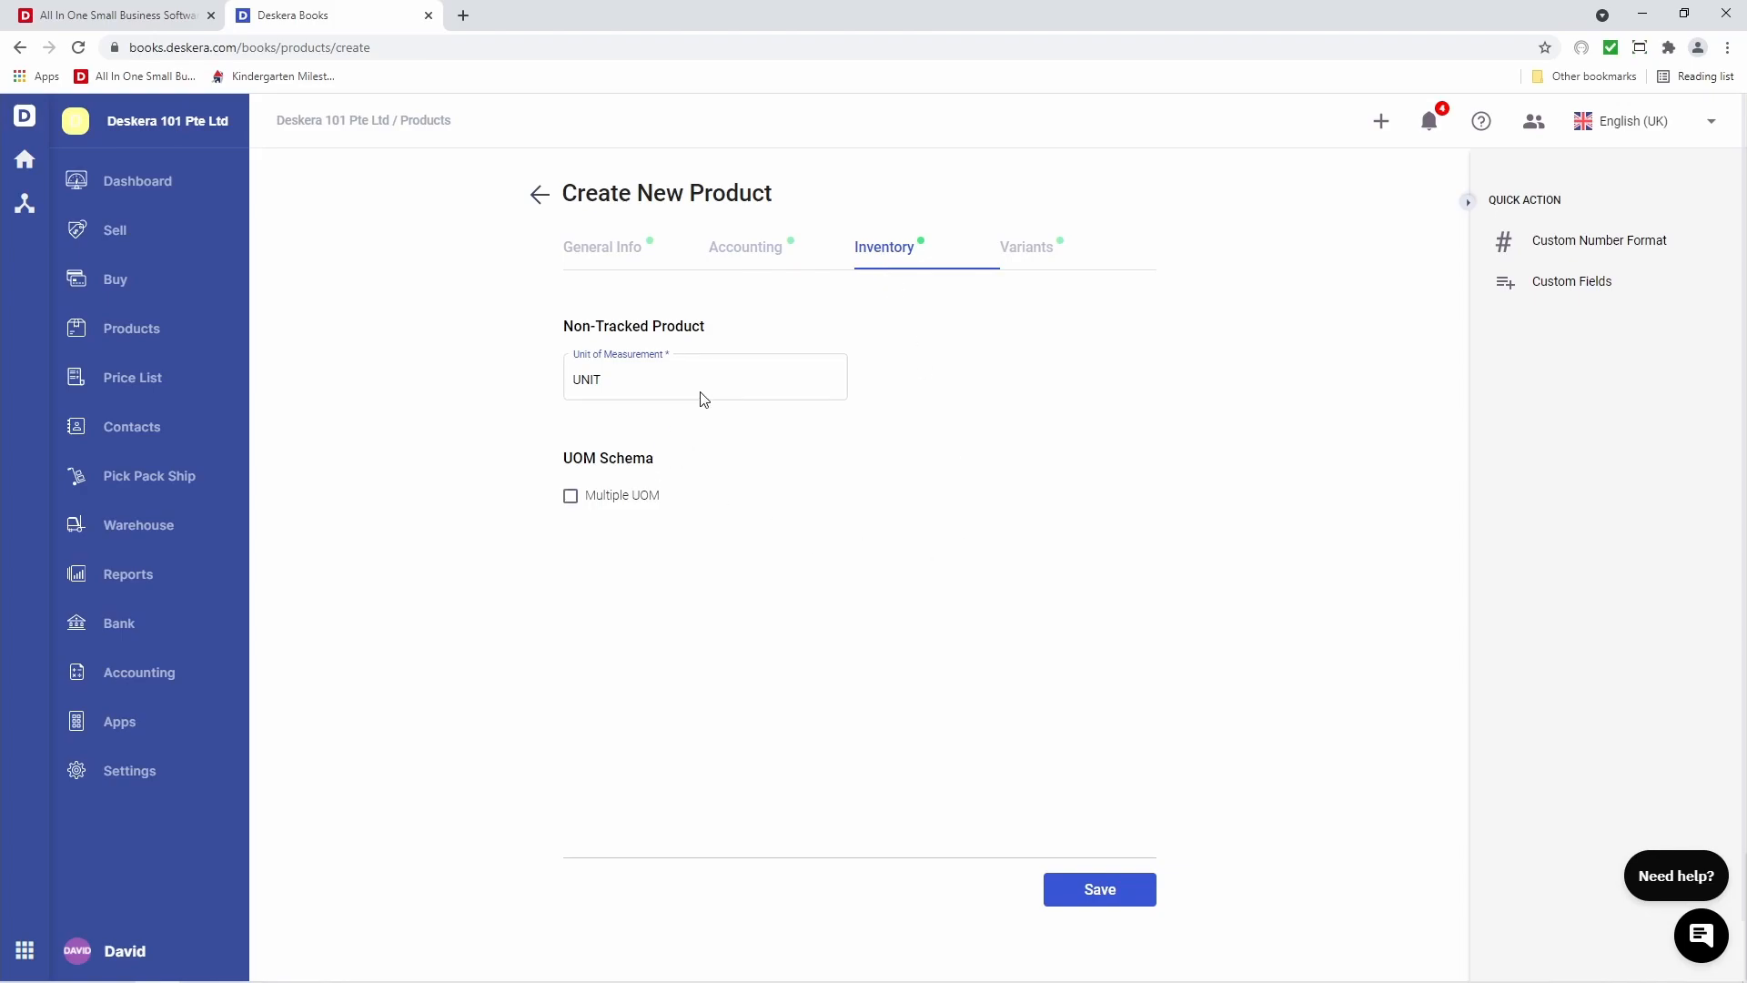
{"action": "left_click", "coordinate": [702, 382]}
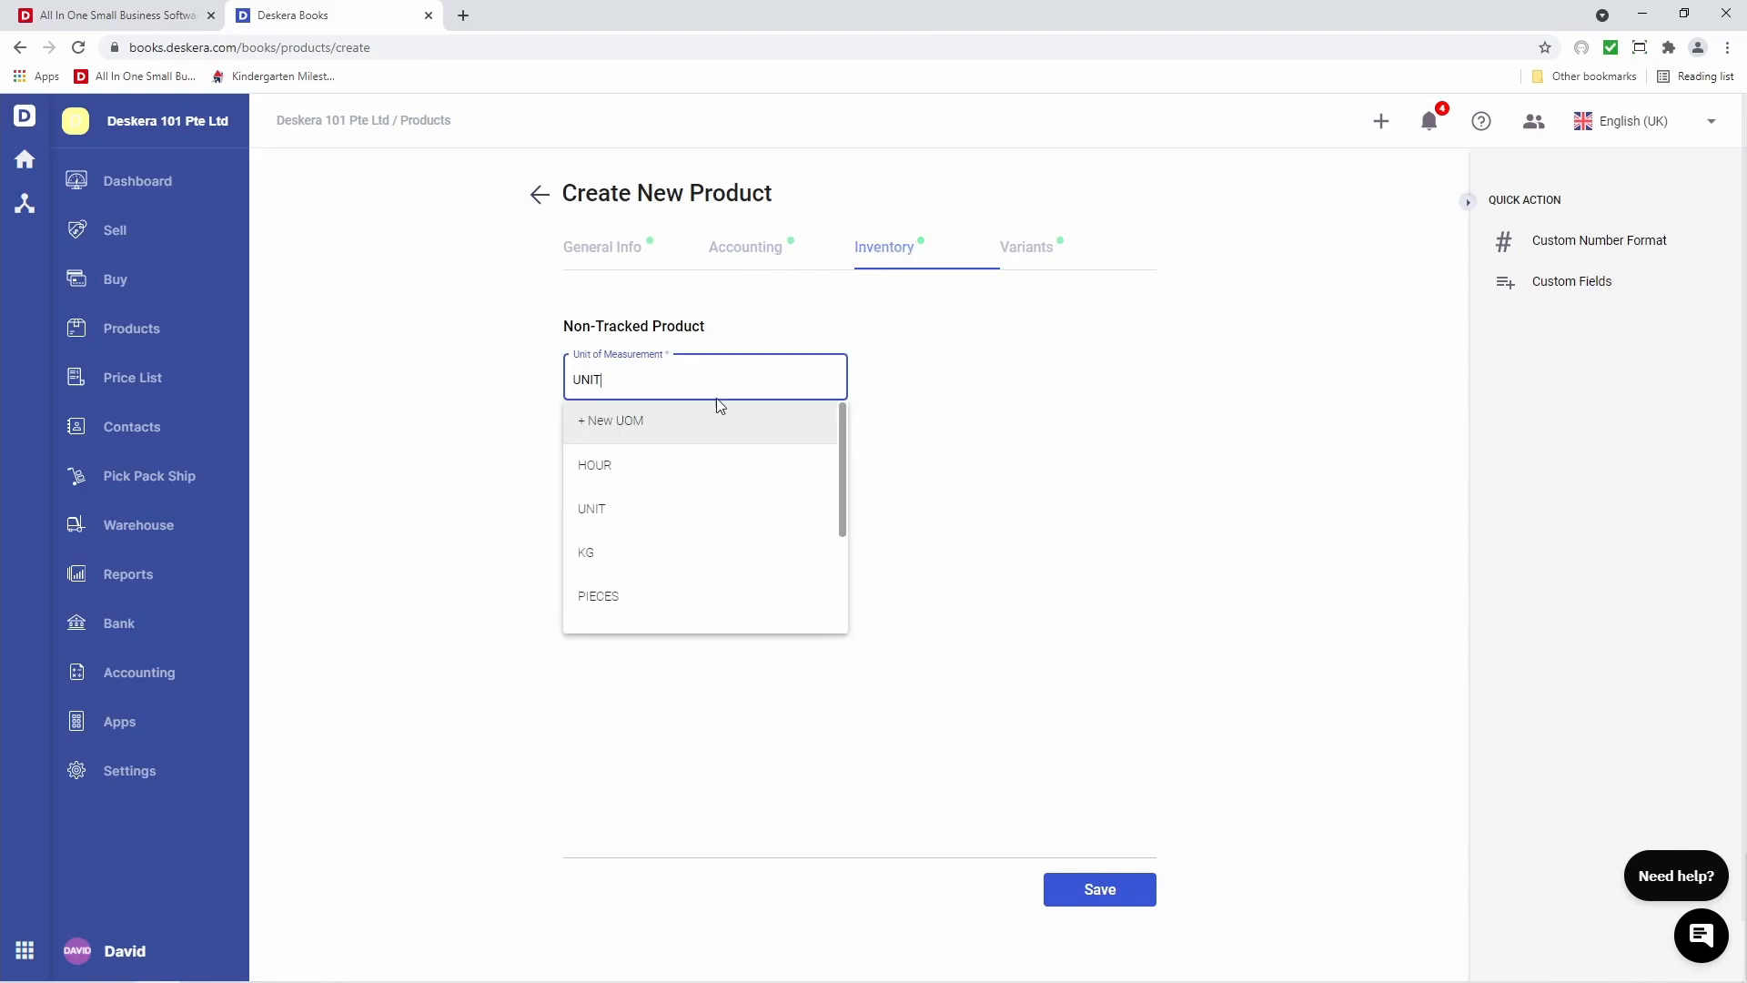
{"action": "left_click", "coordinate": [729, 487]}
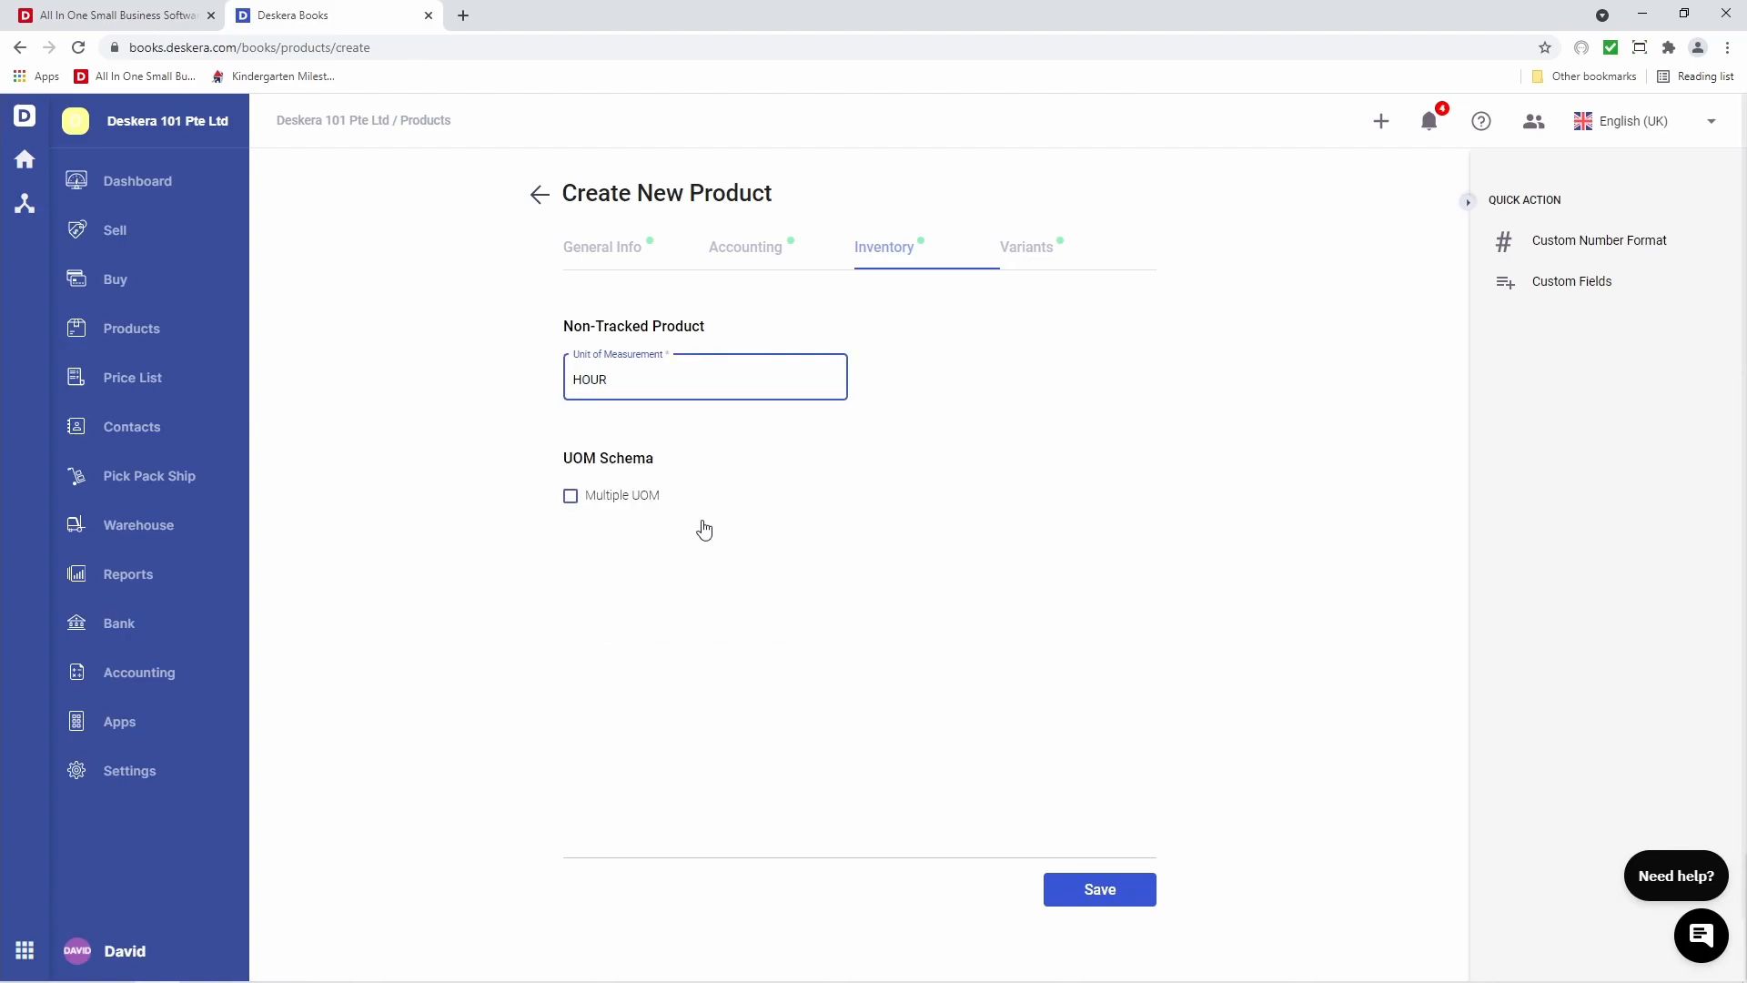
{"action": "left_click", "coordinate": [571, 497]}
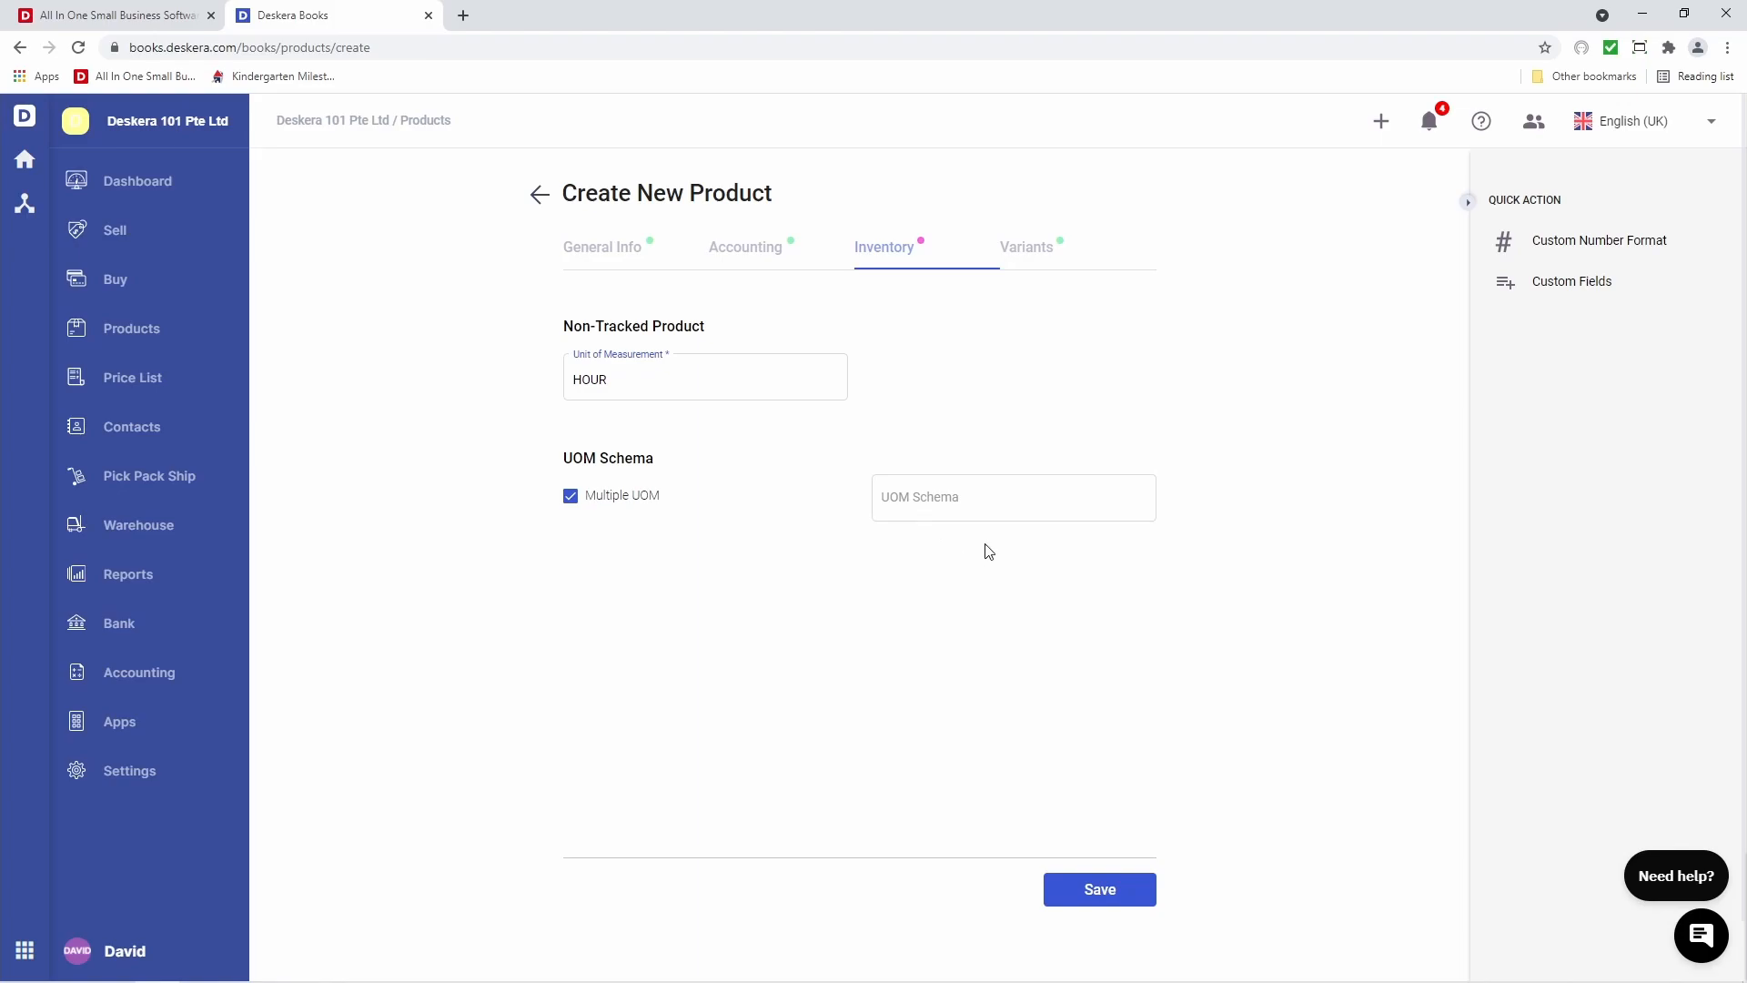
{"action": "left_click", "coordinate": [571, 497]}
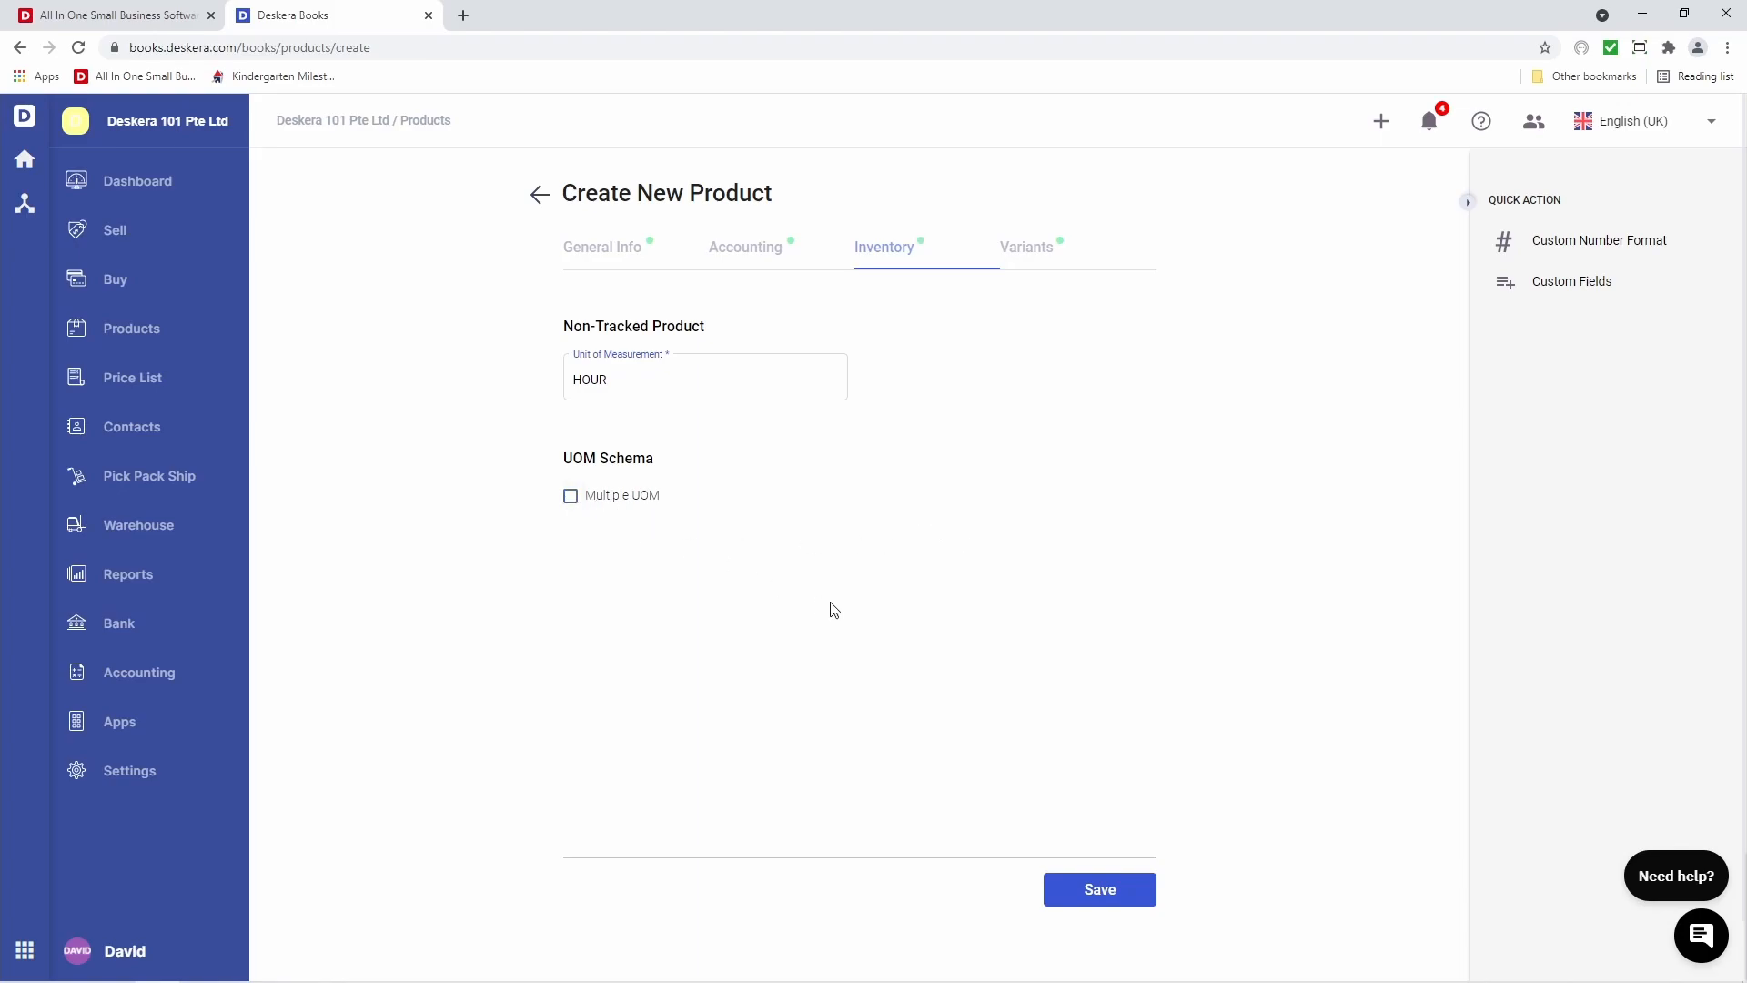
{"action": "left_click", "coordinate": [1008, 249]}
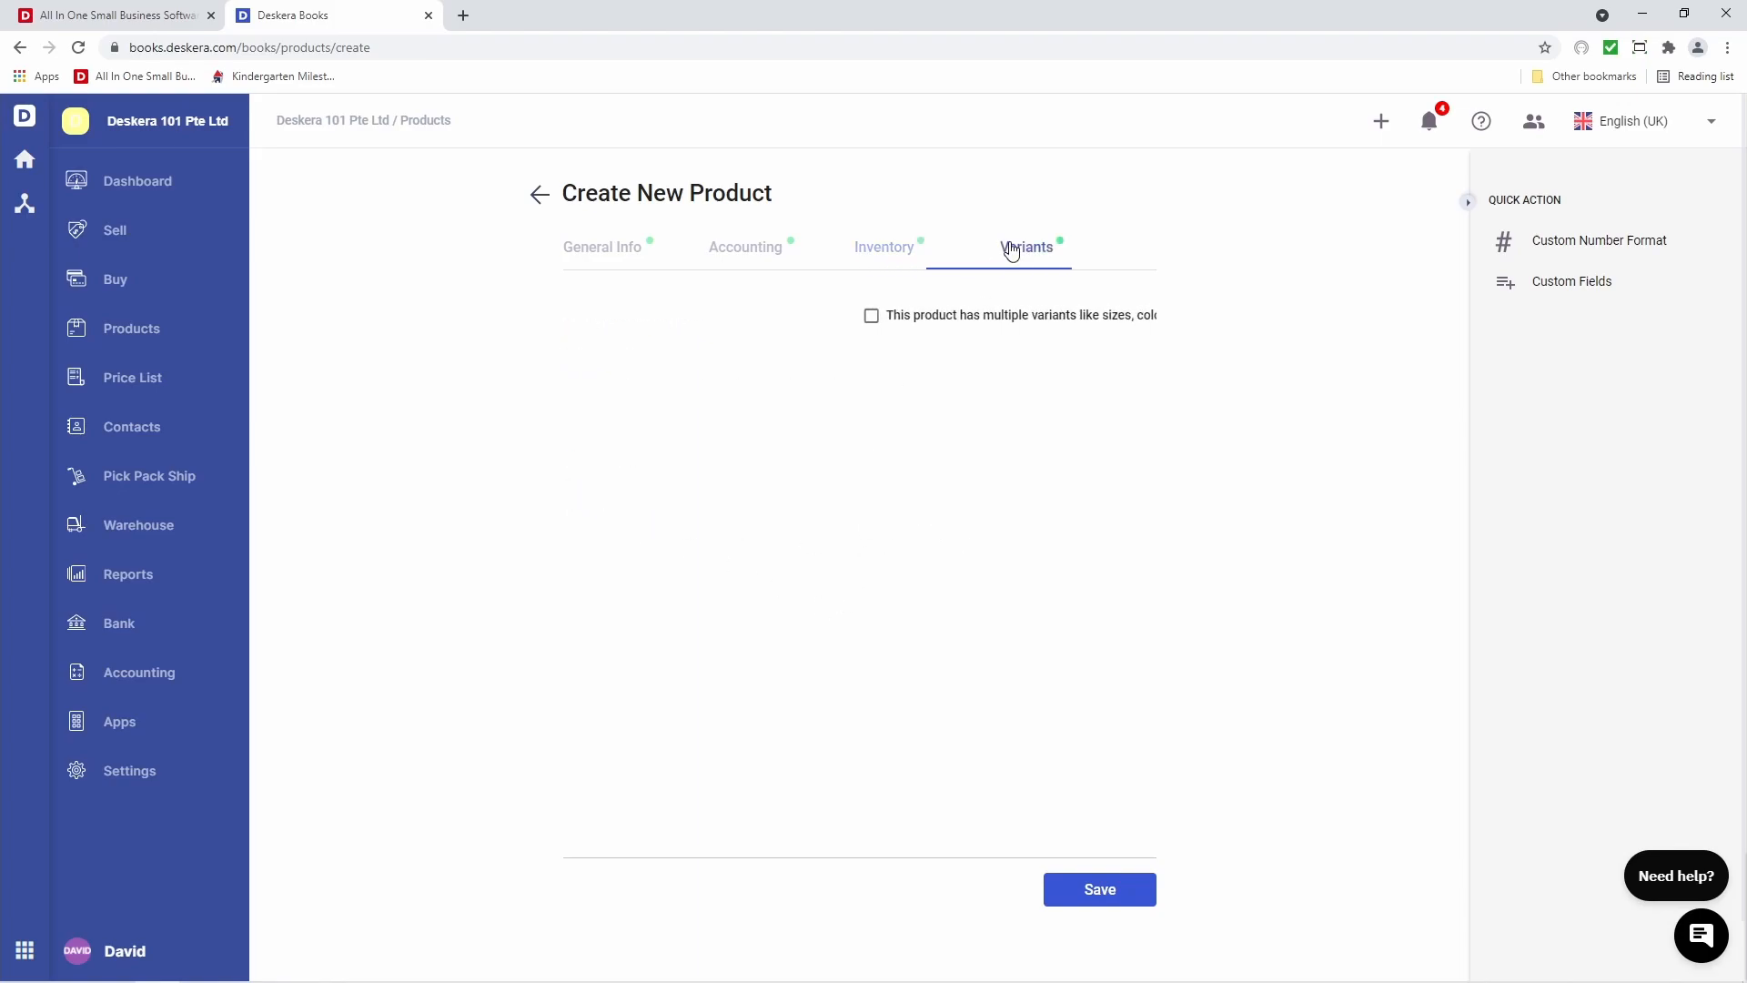
{"action": "left_click", "coordinate": [603, 260]}
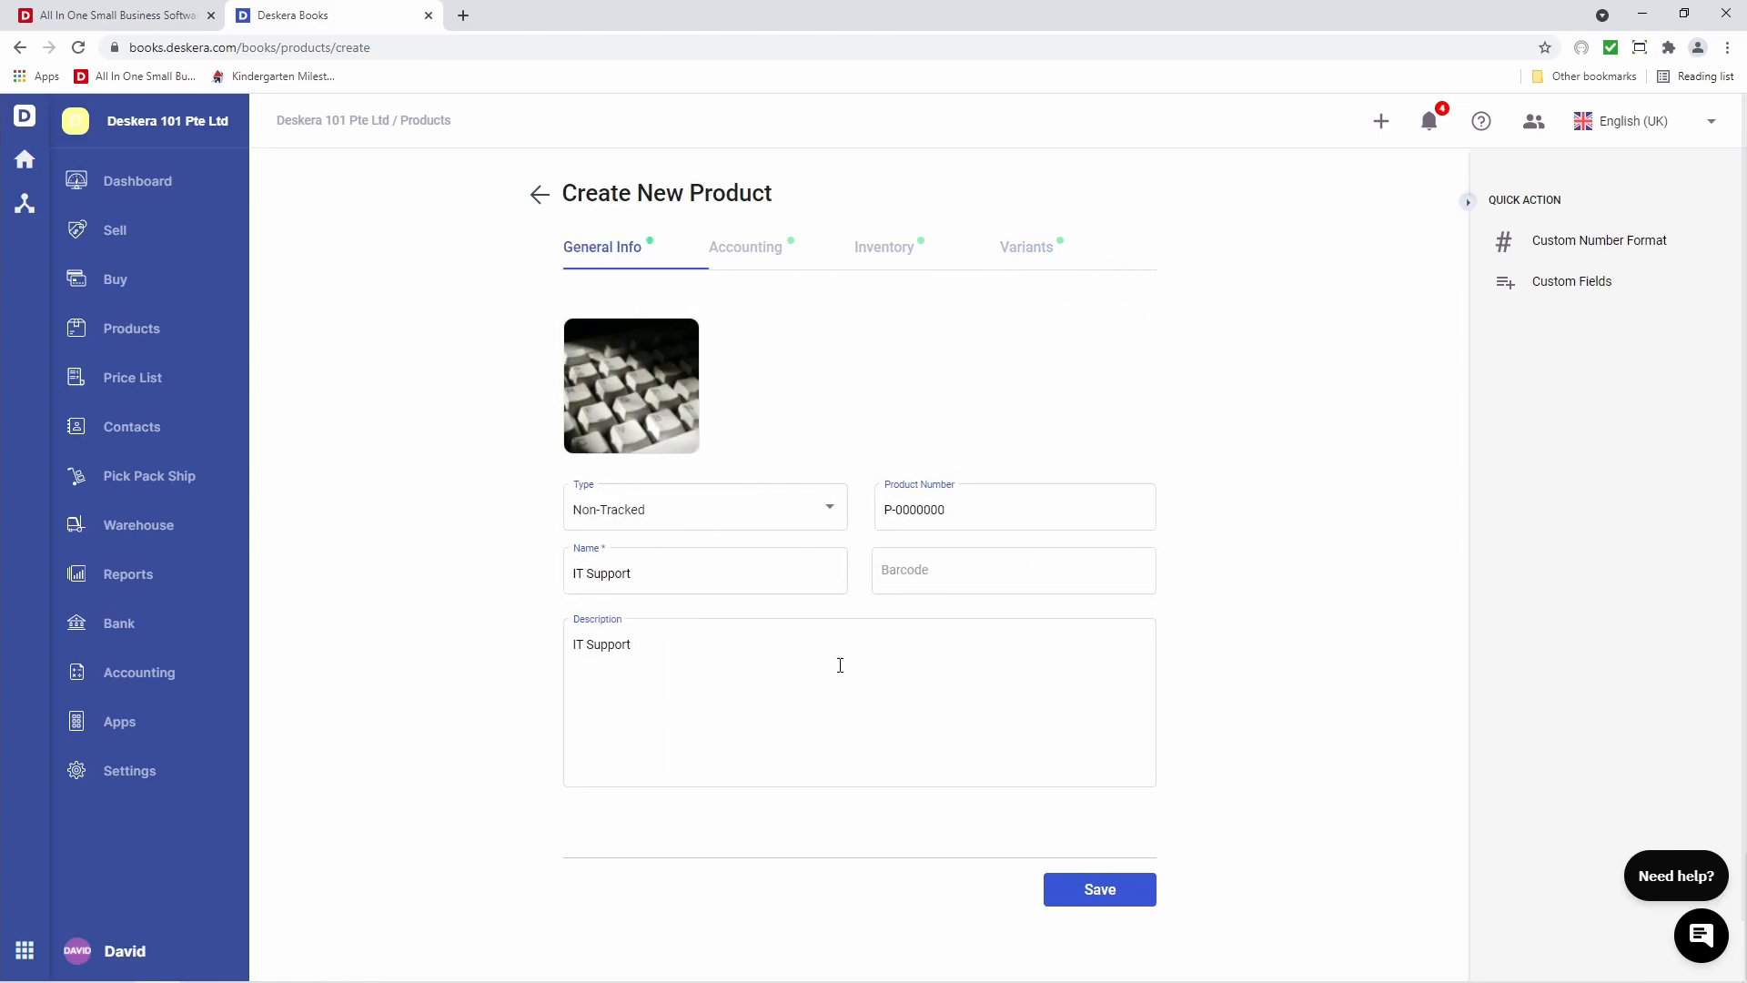
{"action": "left_click", "coordinate": [1101, 910]}
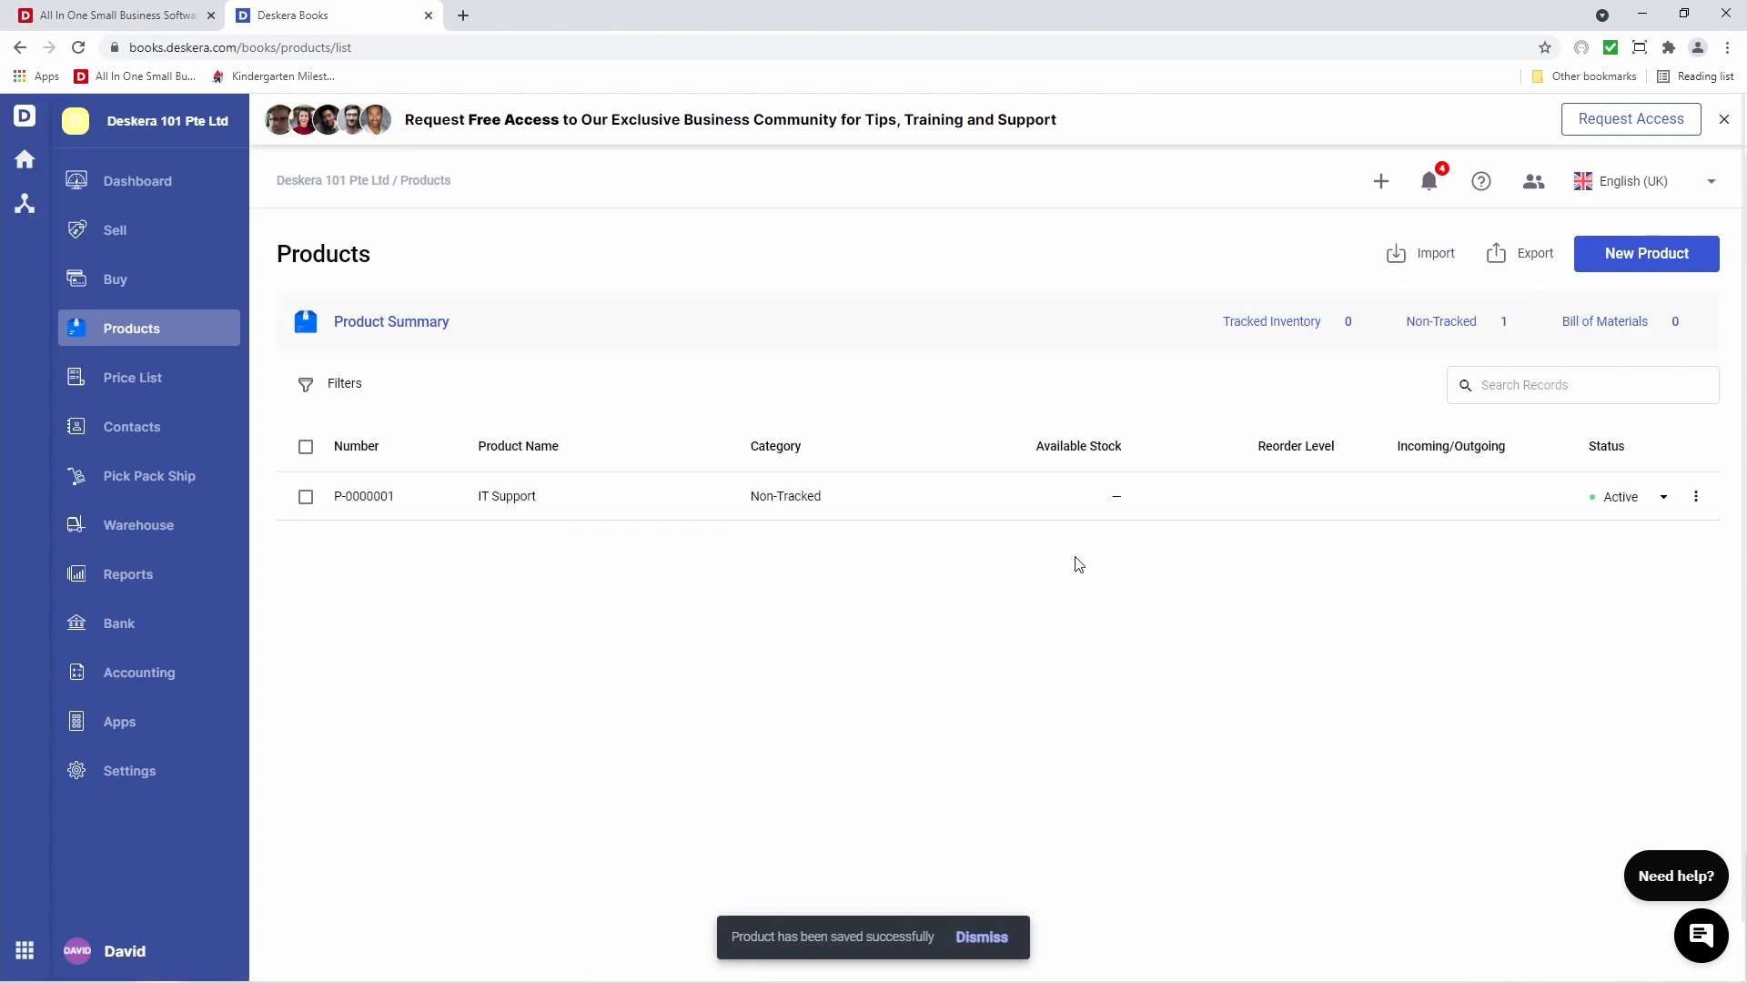
Start another new product and add the T-shirt photo as its image
{"action": "left_click", "coordinate": [1616, 264]}
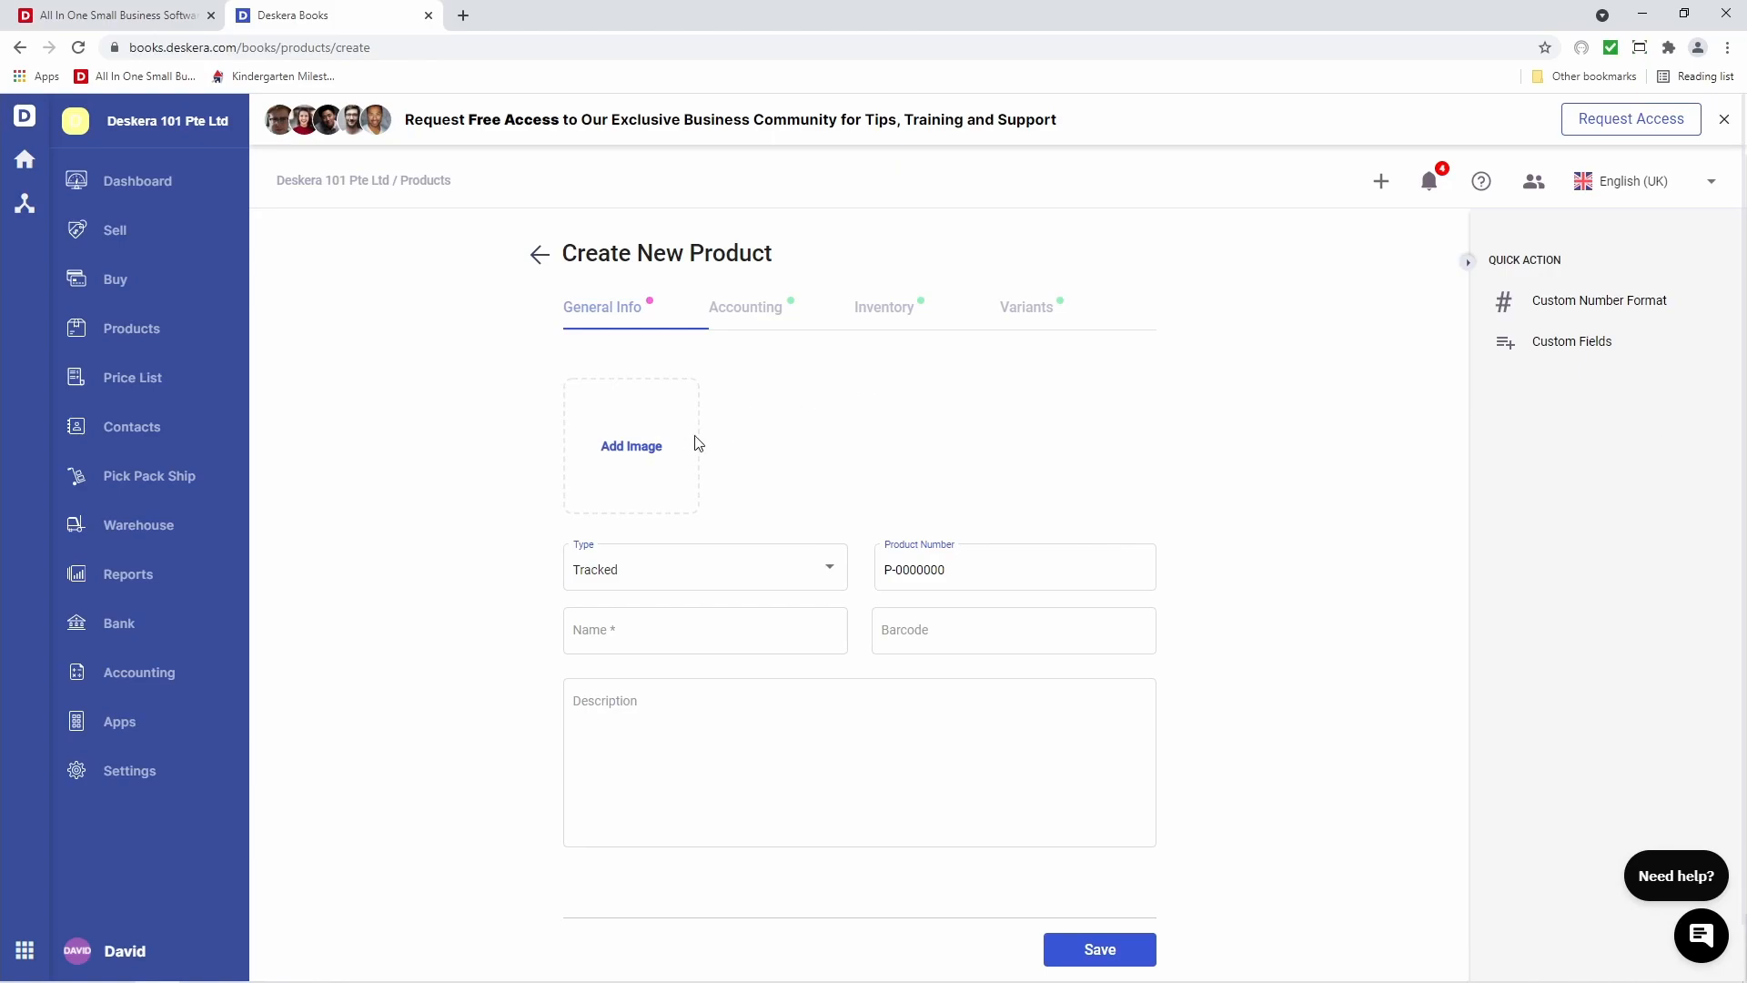
{"action": "left_click", "coordinate": [633, 437]}
{"action": "left_click", "coordinate": [345, 223]}
{"action": "left_click", "coordinate": [711, 458]}
Name and describe the product 'T-Shirts', keeping the default P-0000000 numbering
{"action": "left_click", "coordinate": [711, 639]}
{"action": "type", "text": "T-Shirts"}
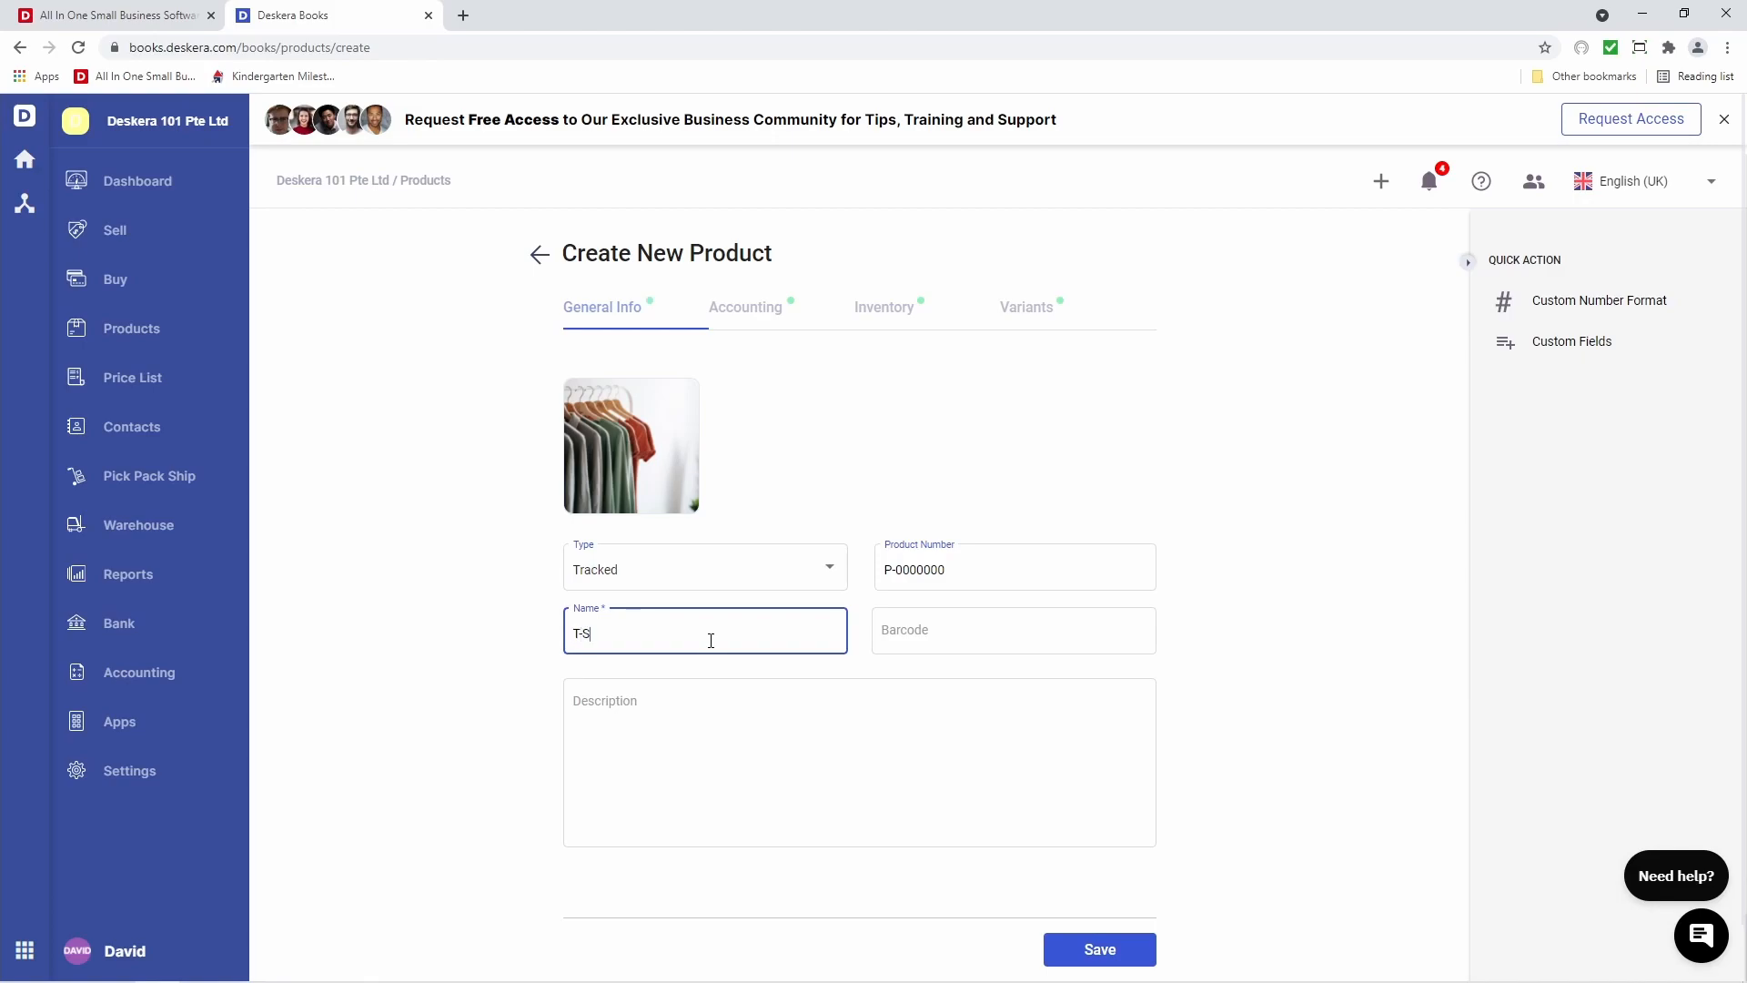
{"action": "left_click", "coordinate": [670, 733]}
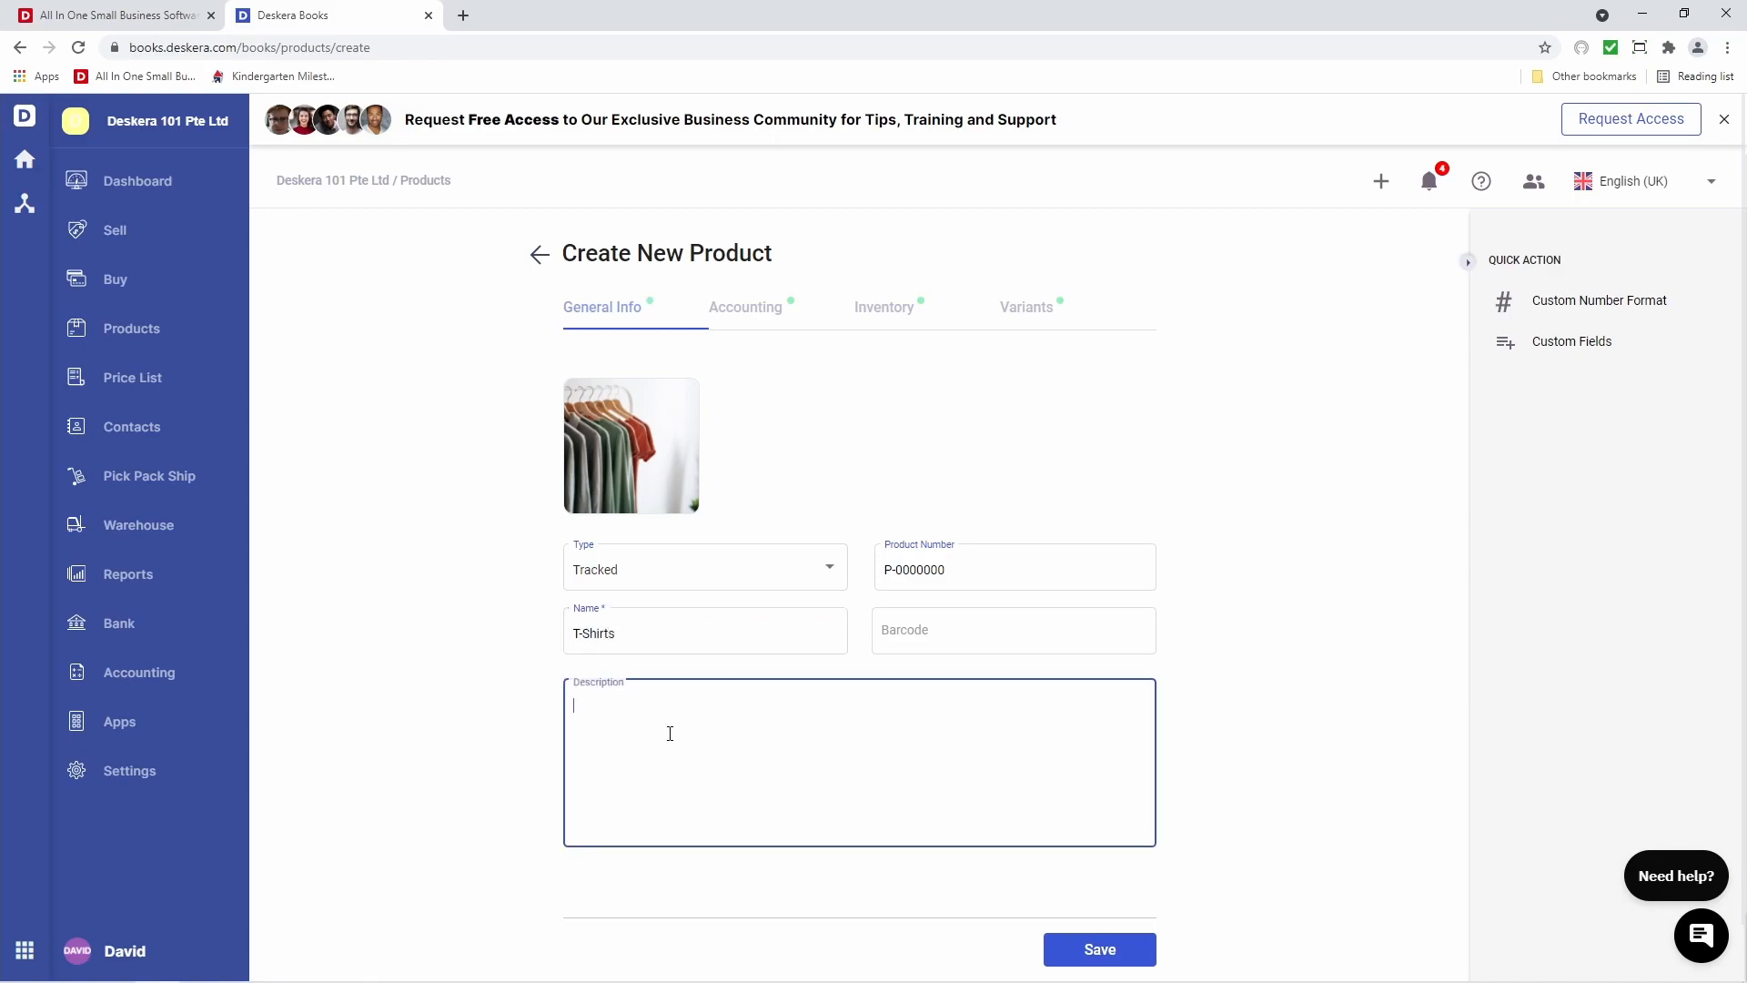
{"action": "type", "text": "T-Shirts"}
{"action": "left_click", "coordinate": [907, 630]}
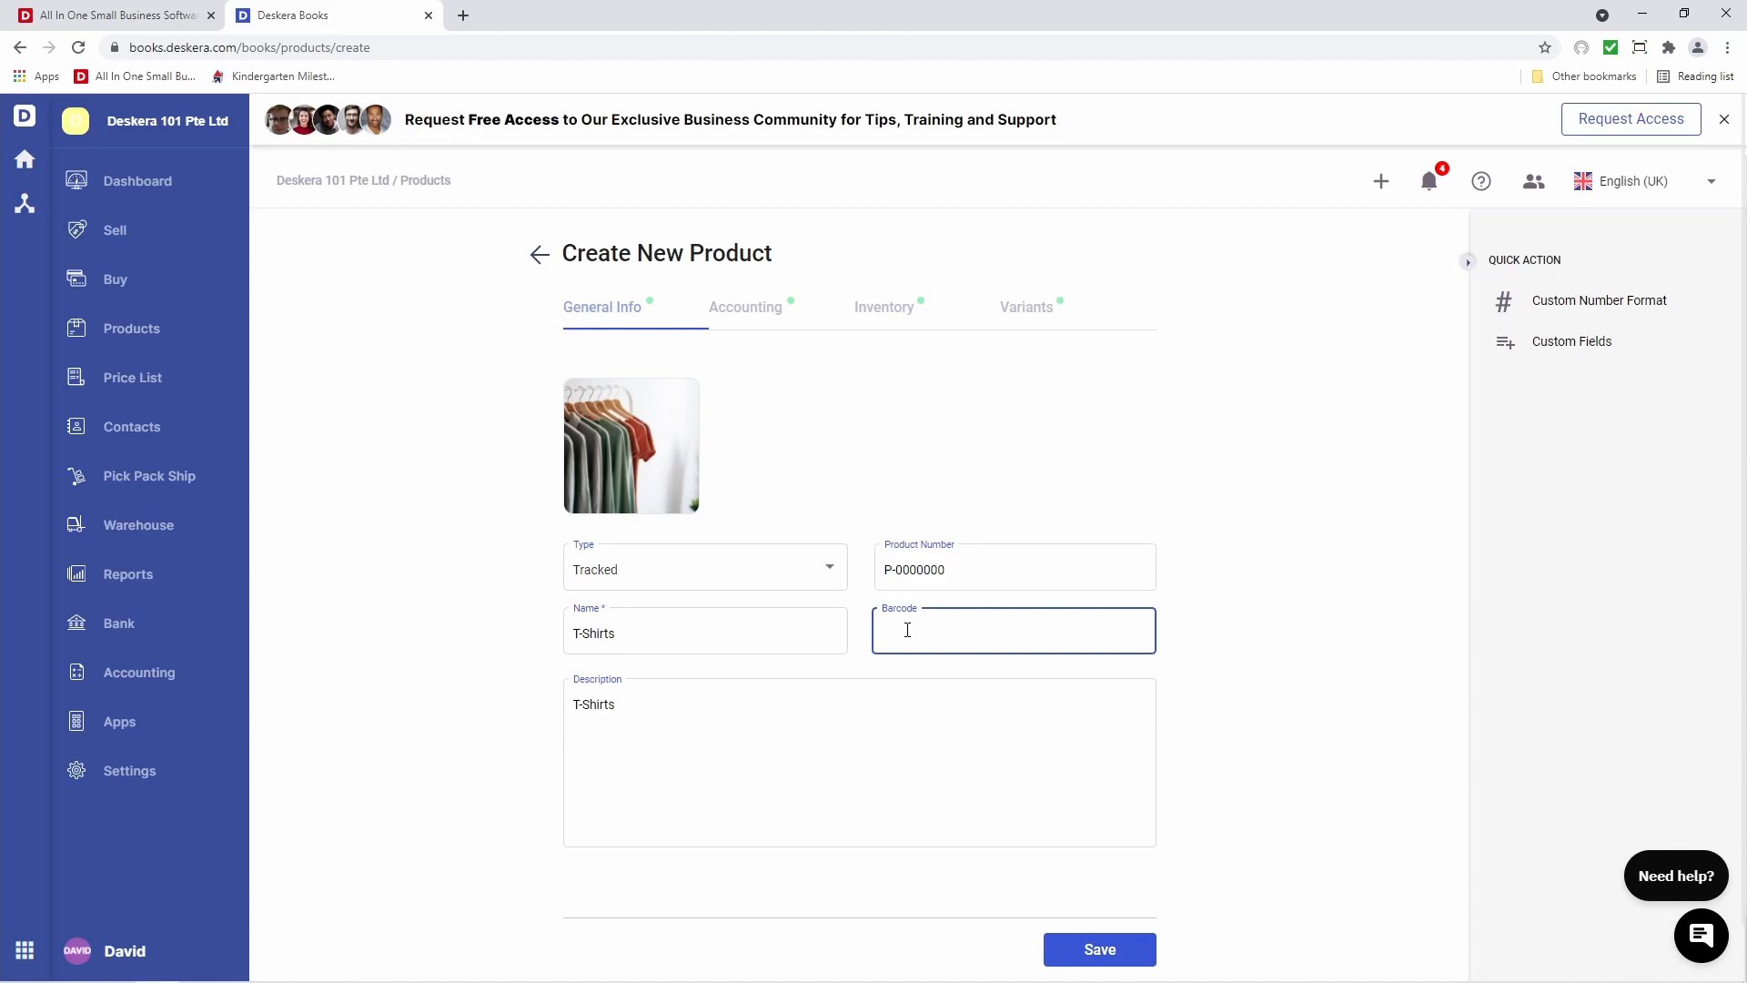
{"action": "left_click", "coordinate": [1003, 574]}
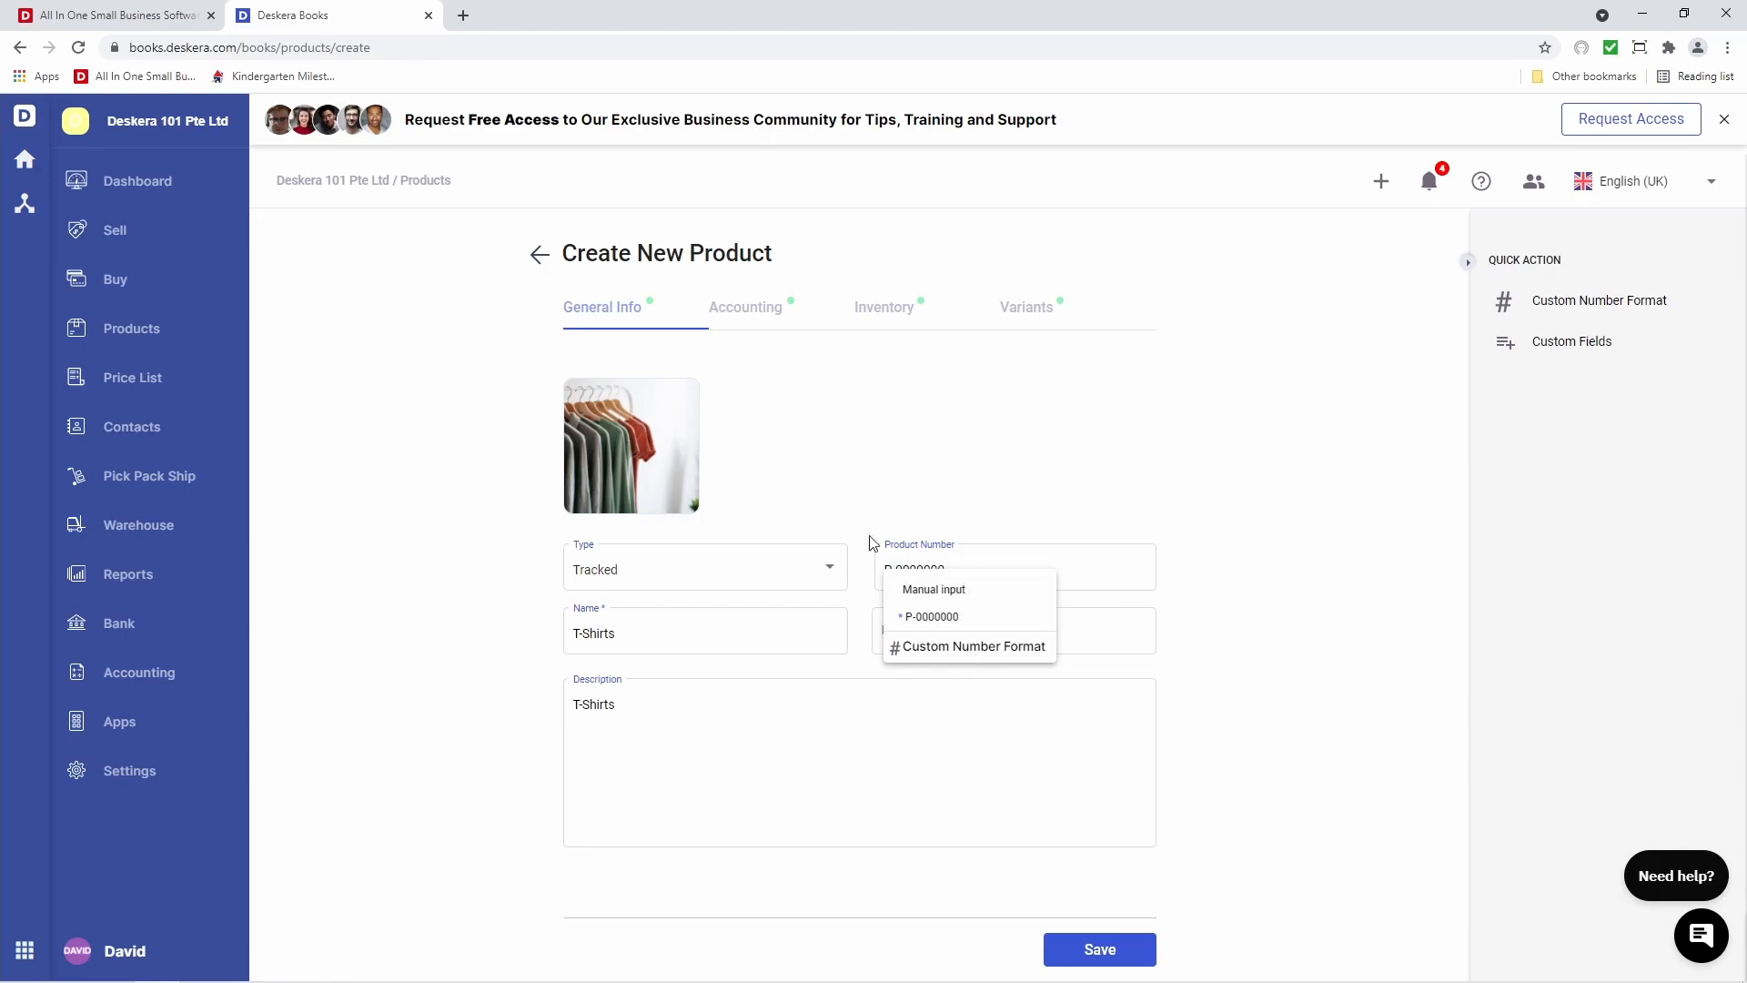
{"action": "left_click", "coordinate": [927, 615]}
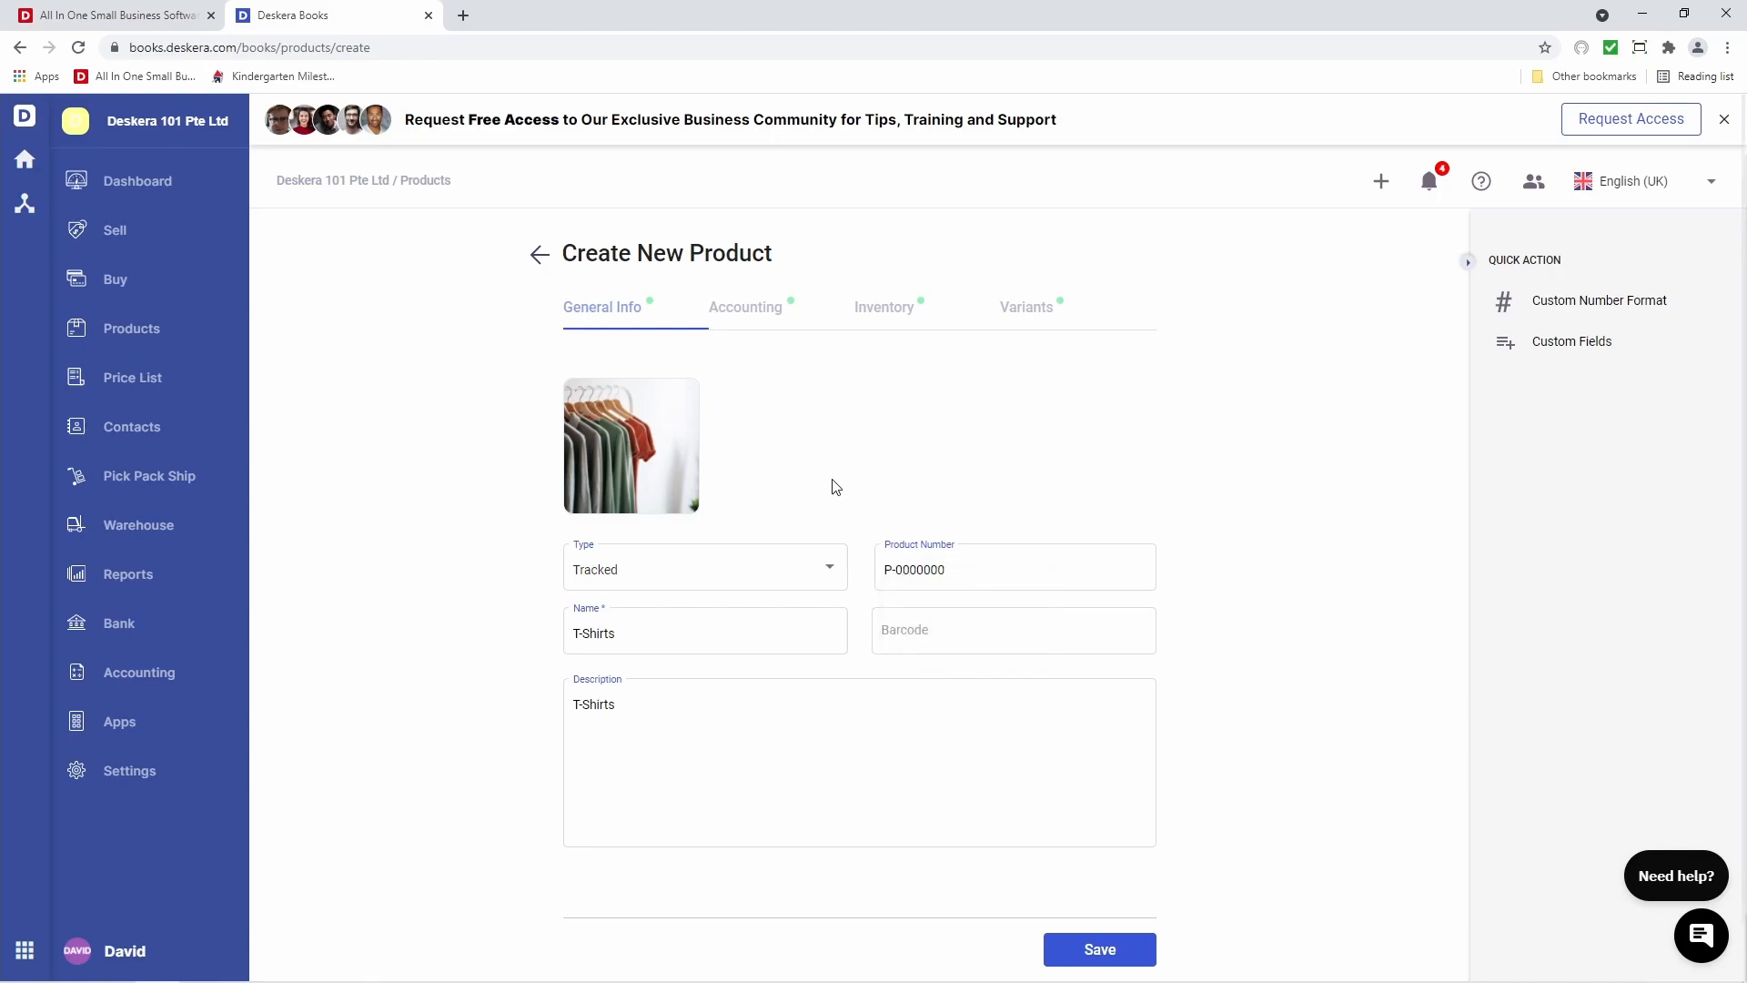
{"action": "left_click", "coordinate": [752, 310]}
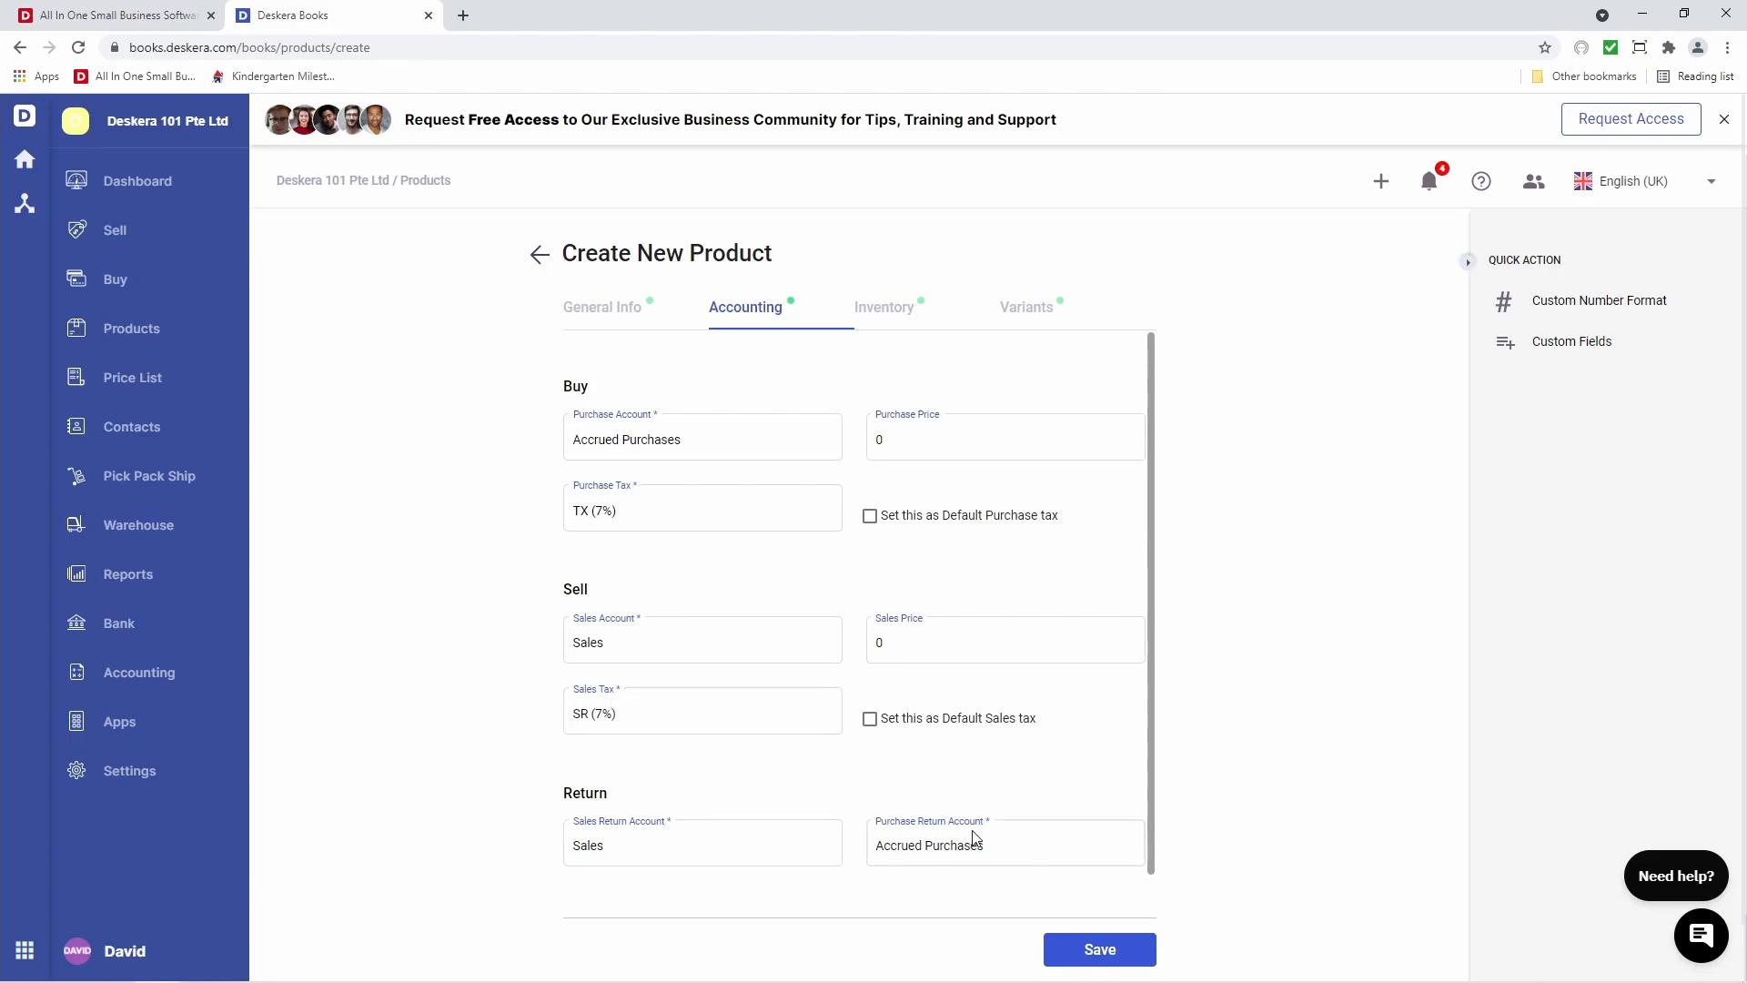
Give T-Shirts a purchase price of 5.00 and a sales price of 50
{"action": "left_click", "coordinate": [917, 444]}
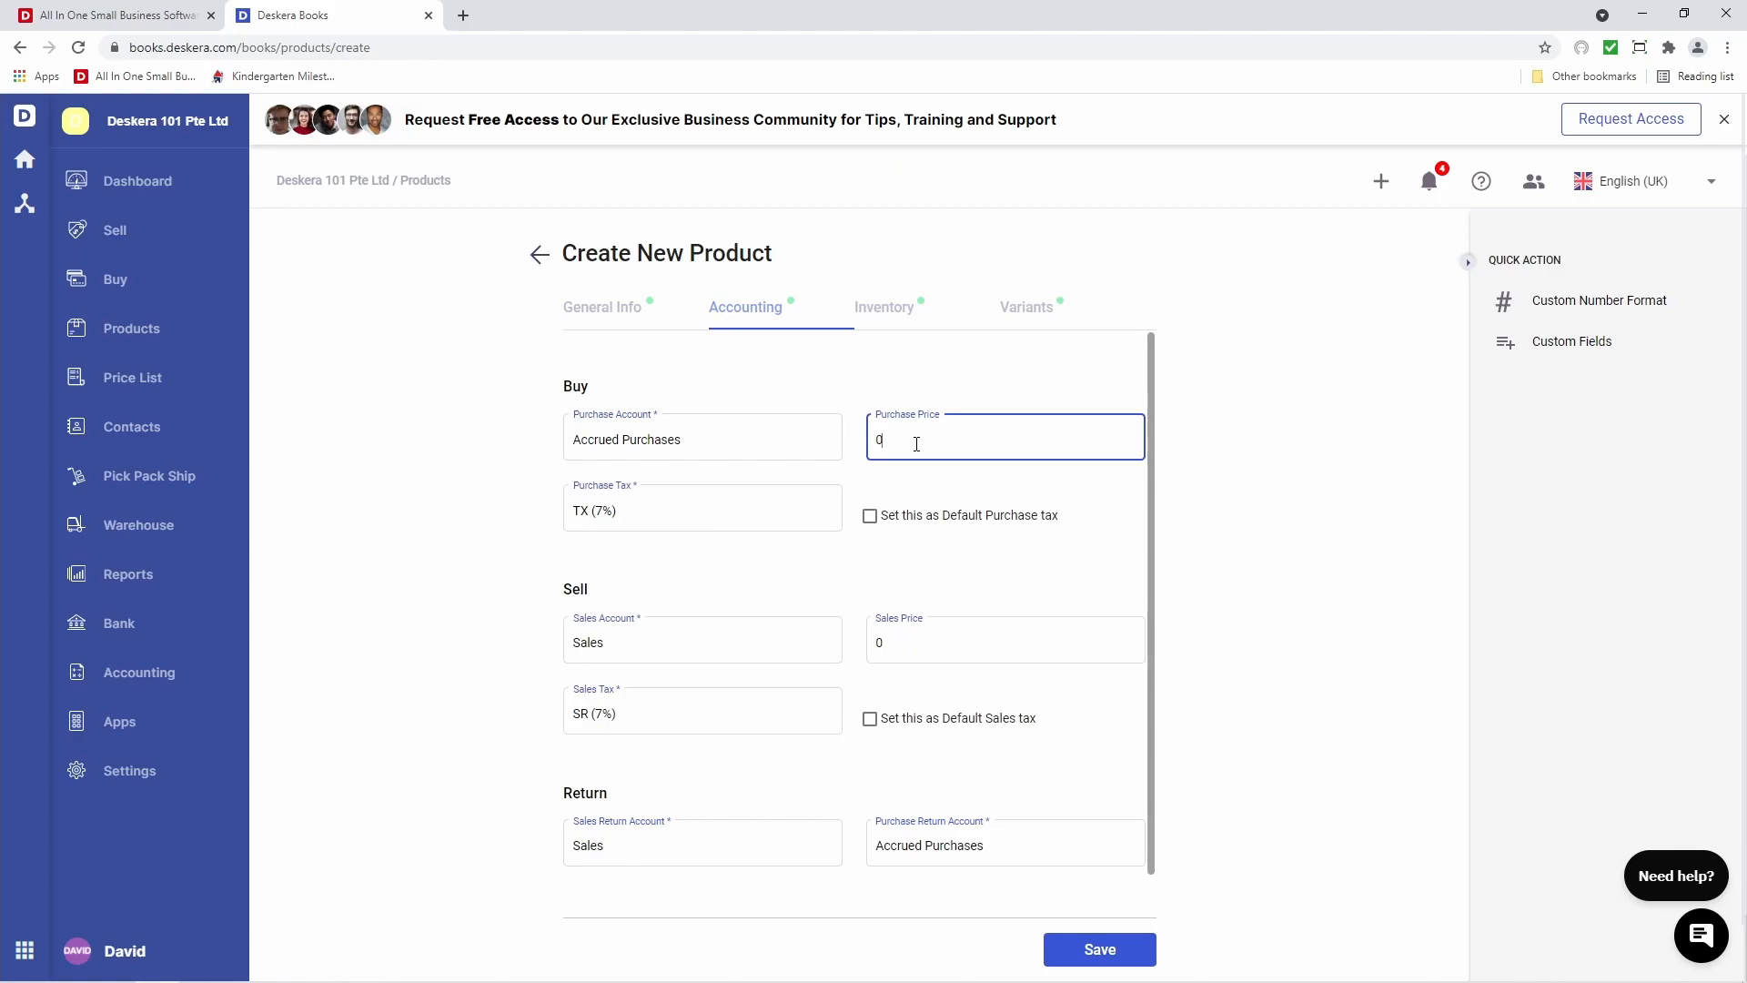
{"action": "left_click", "coordinate": [884, 645]}
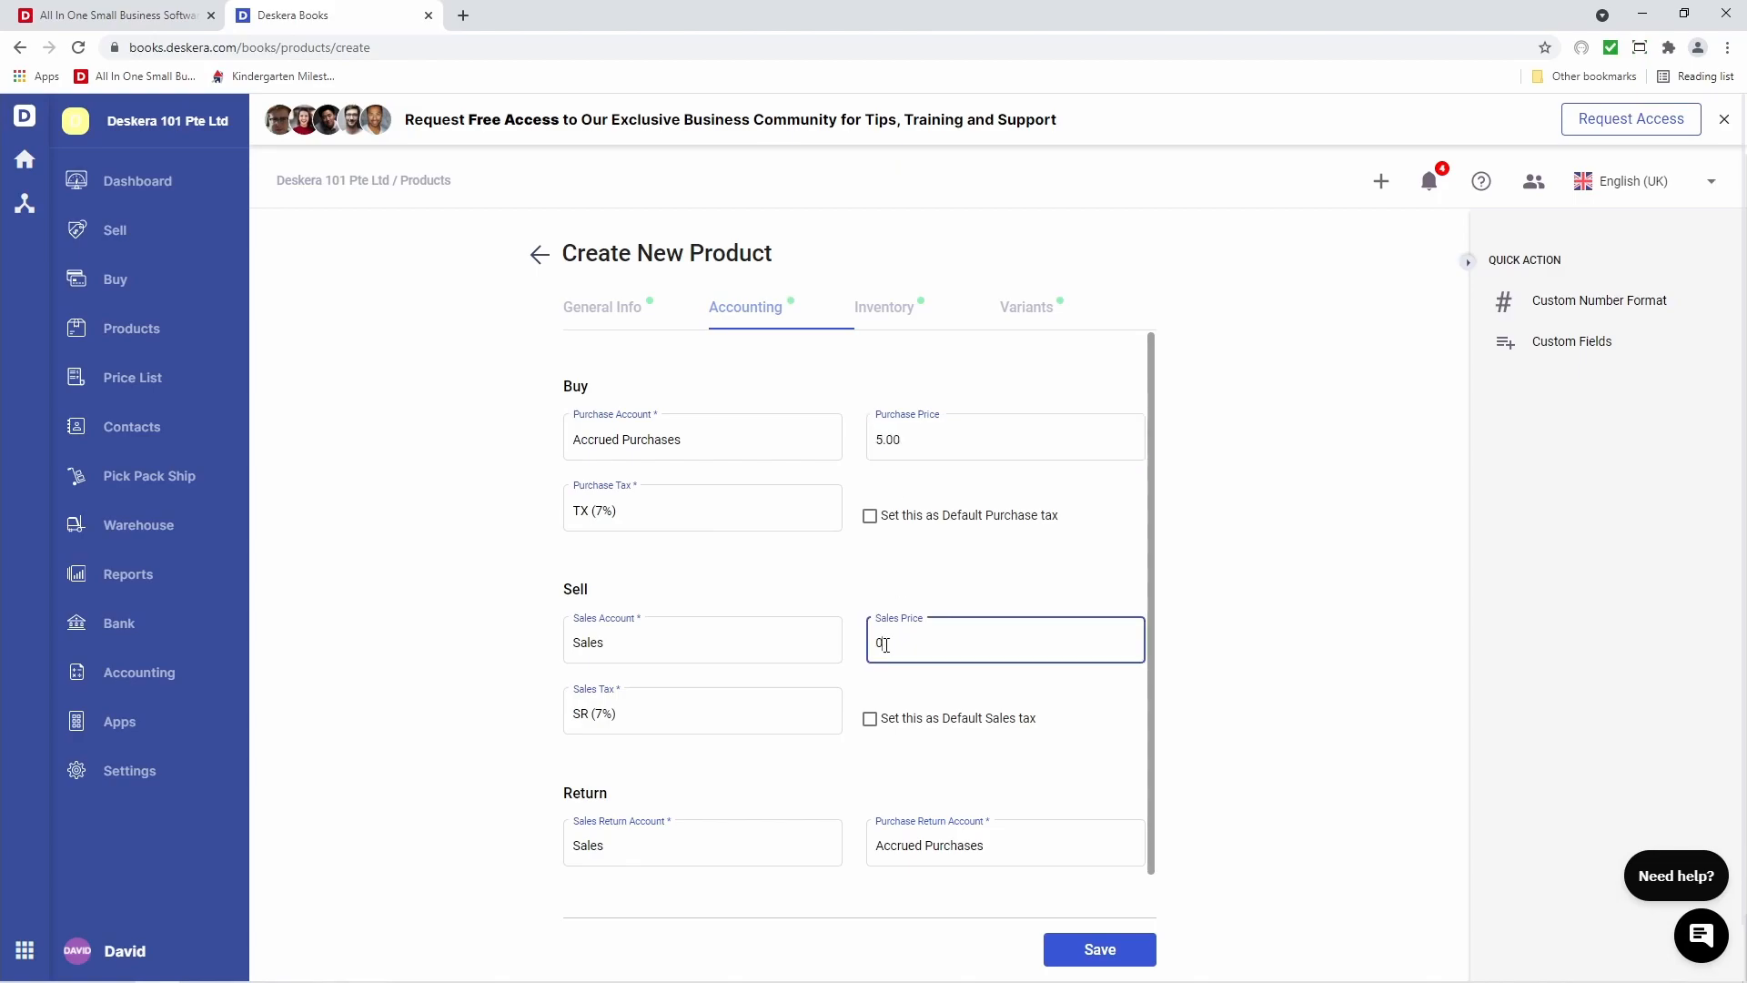
{"action": "key", "text": "BackSpace"}
{"action": "type", "text": "50"}
Set the unit to PIECES, reorder level 20 and reorder quantity 40
{"action": "left_click", "coordinate": [869, 320]}
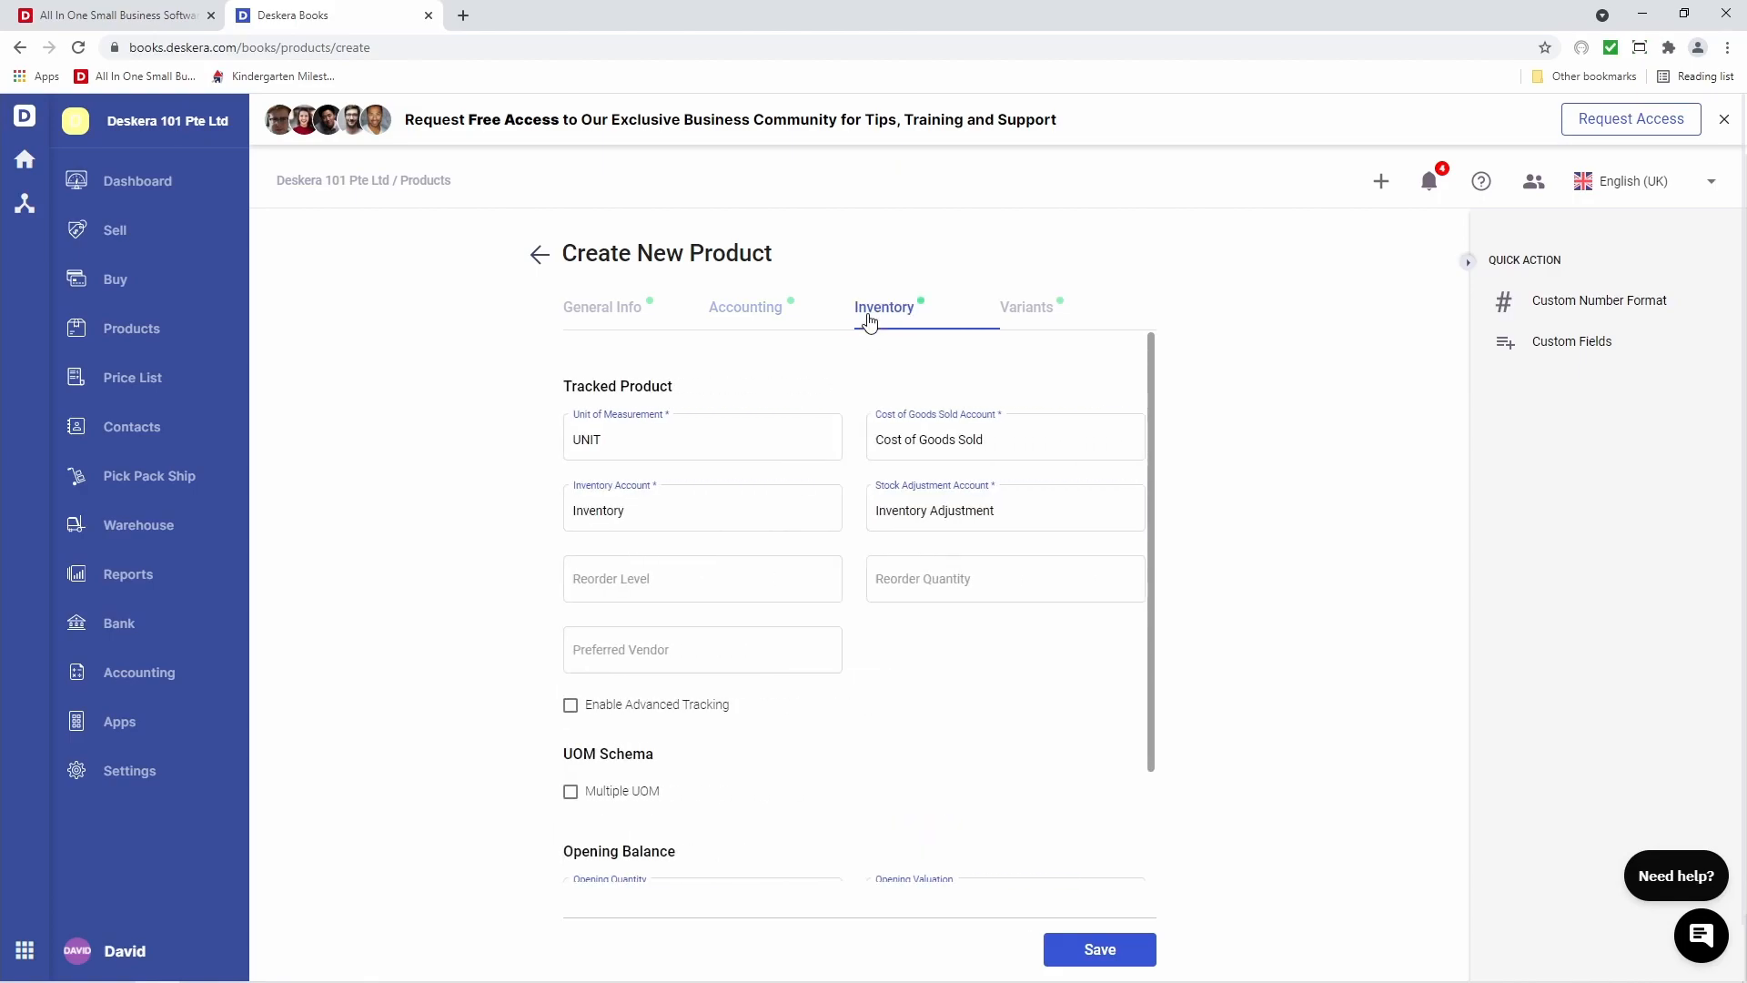
{"action": "left_click", "coordinate": [690, 440]}
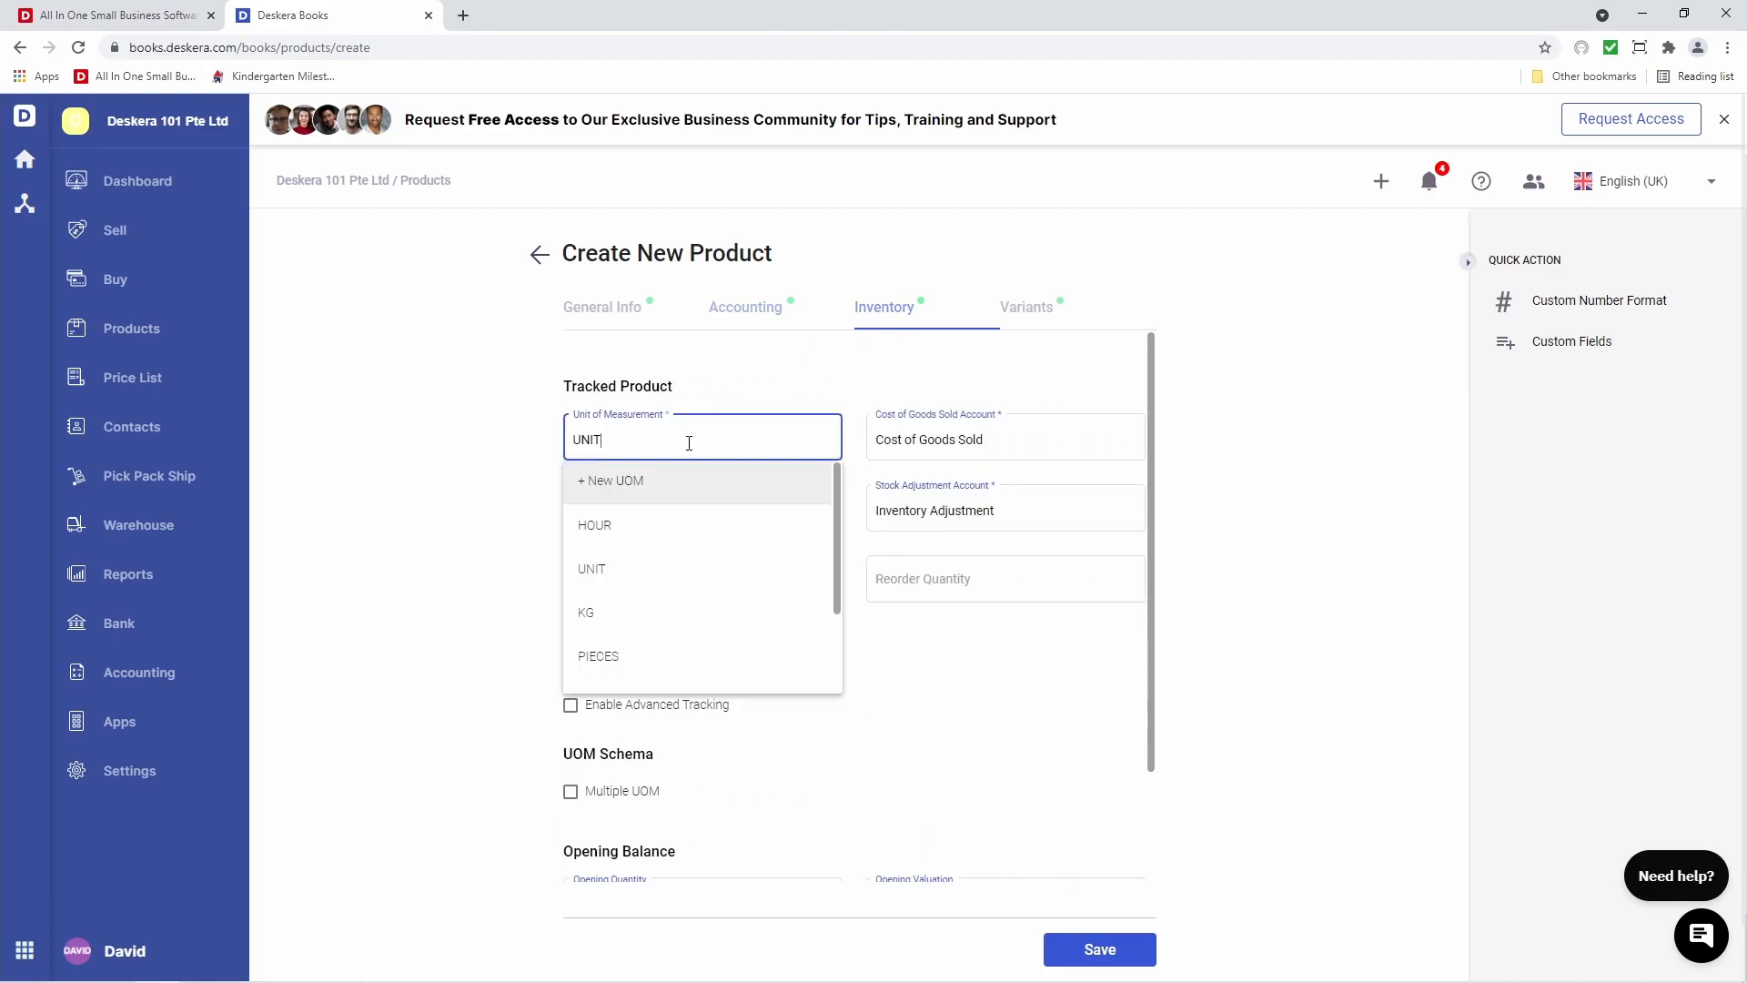
{"action": "left_click", "coordinate": [671, 654]}
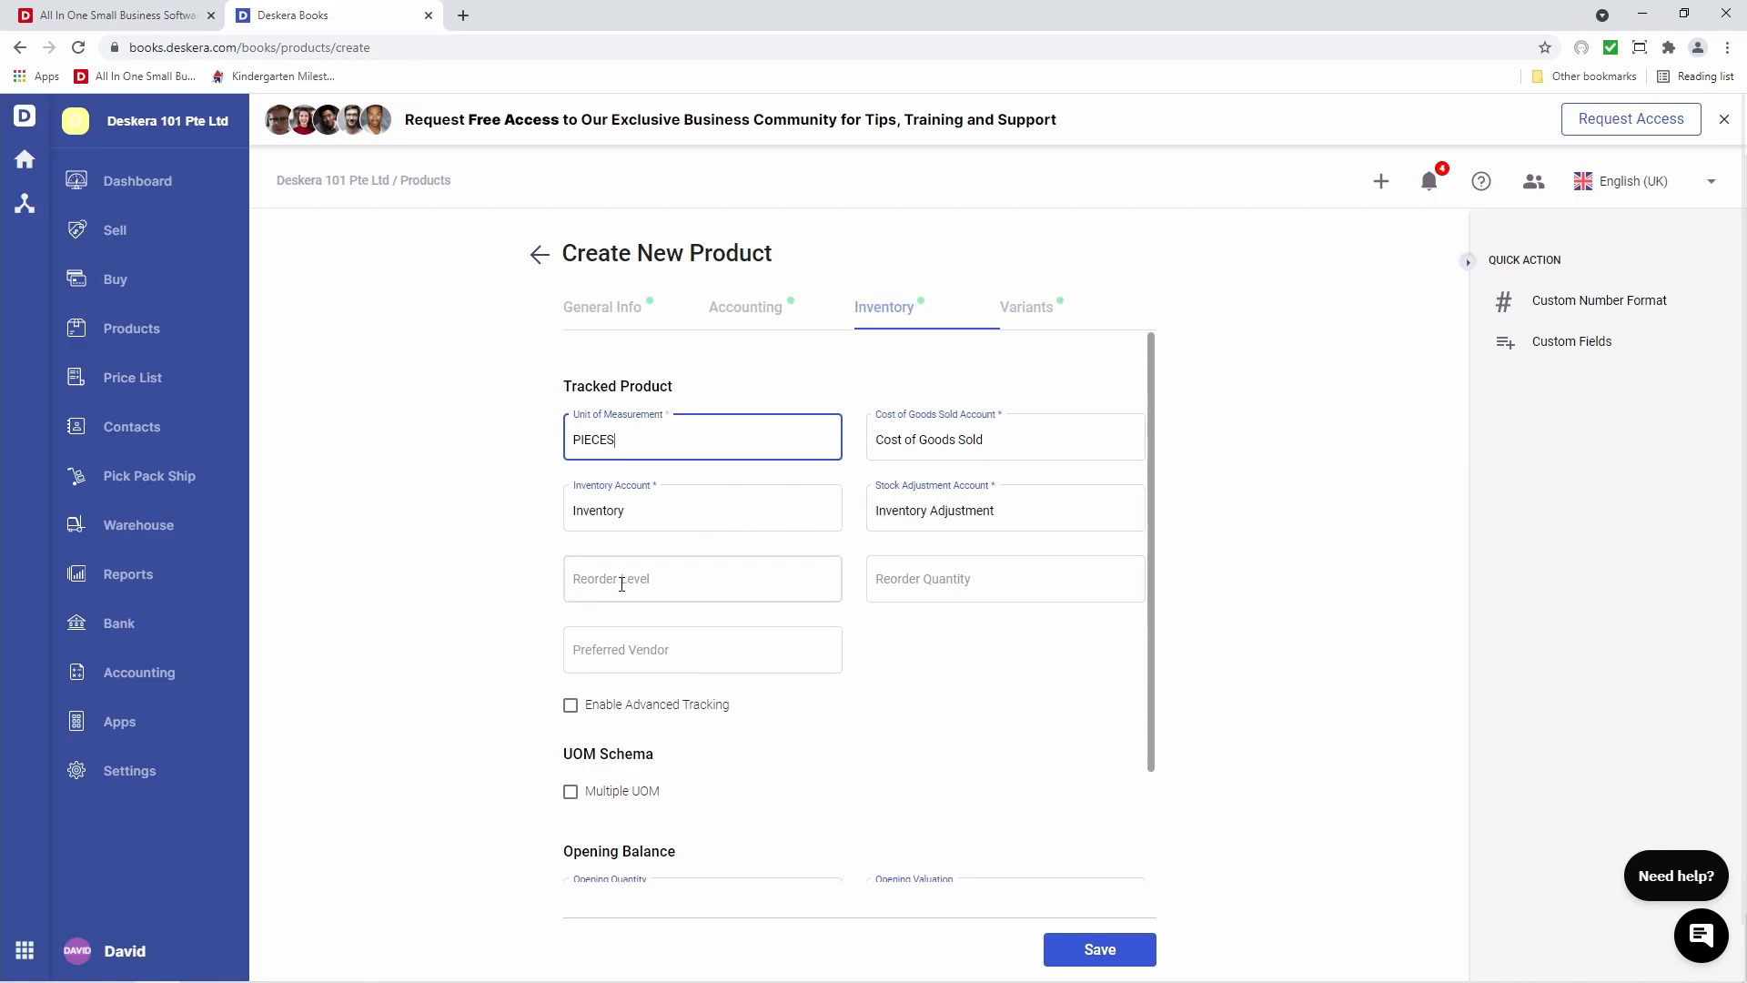
{"action": "left_click", "coordinate": [679, 579]}
{"action": "type", "text": "20"}
{"action": "key", "text": "Tab"}
{"action": "type", "text": "40"}
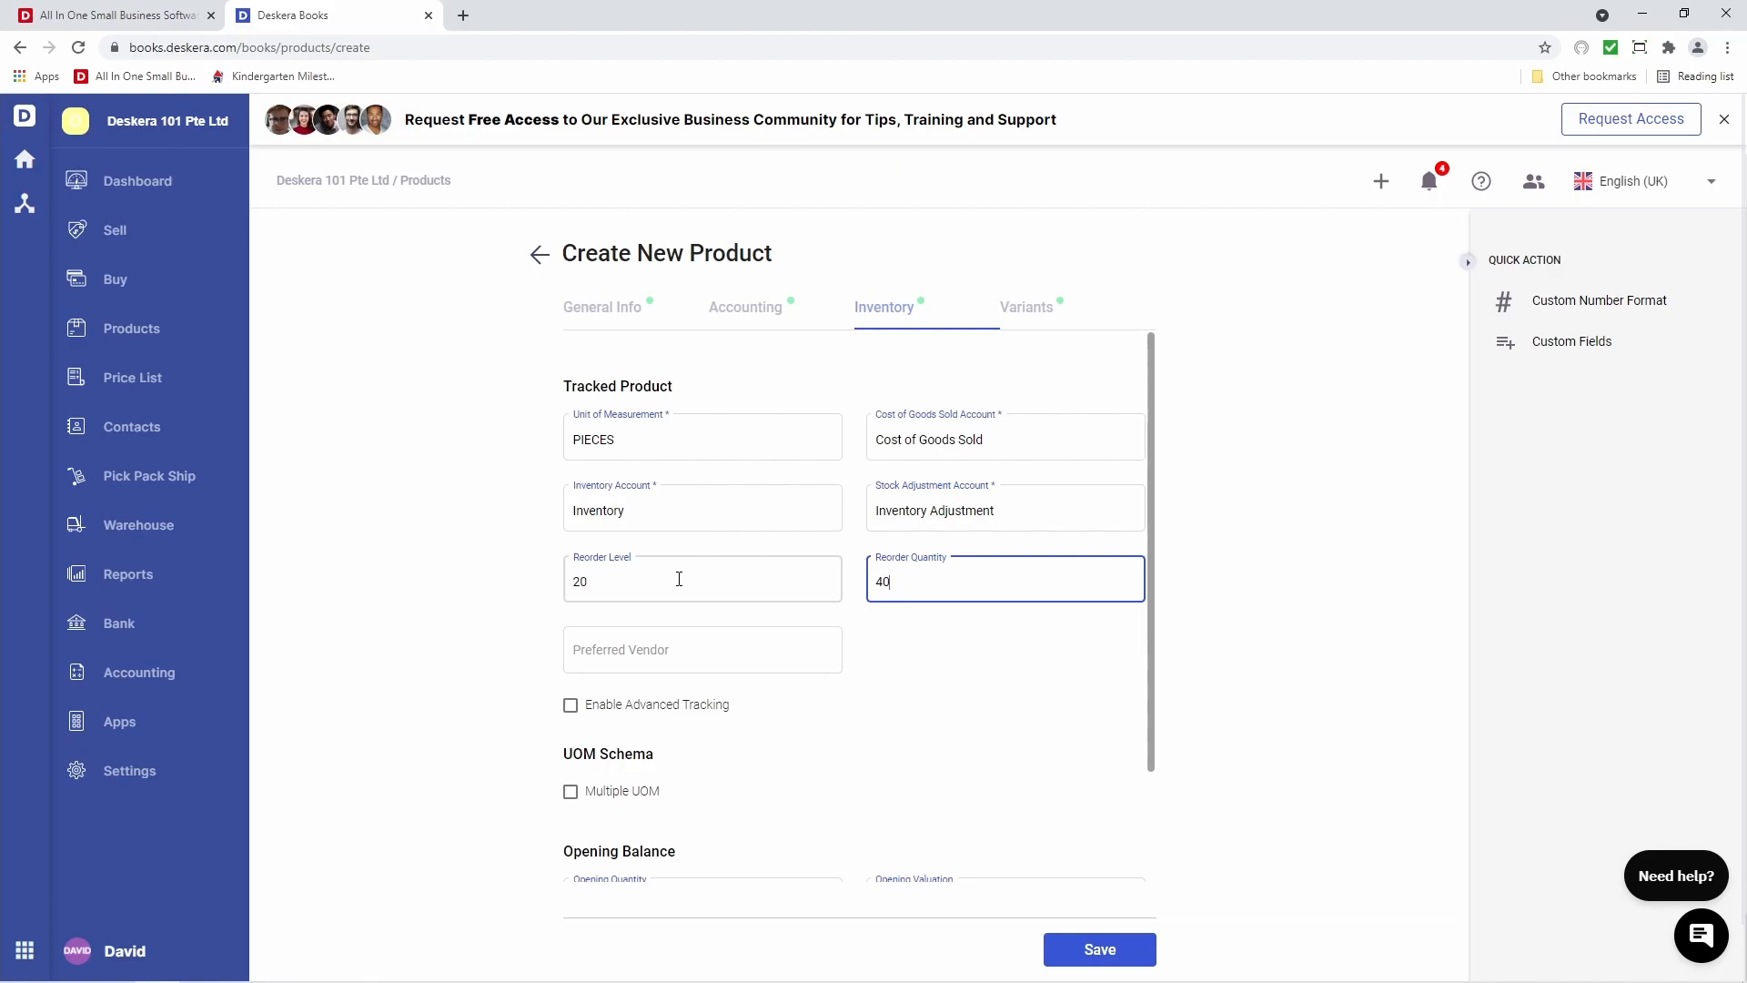
Make John's Computers the preferred vendor, leaving advanced batch/serial tracking off
{"action": "left_click", "coordinate": [658, 598]}
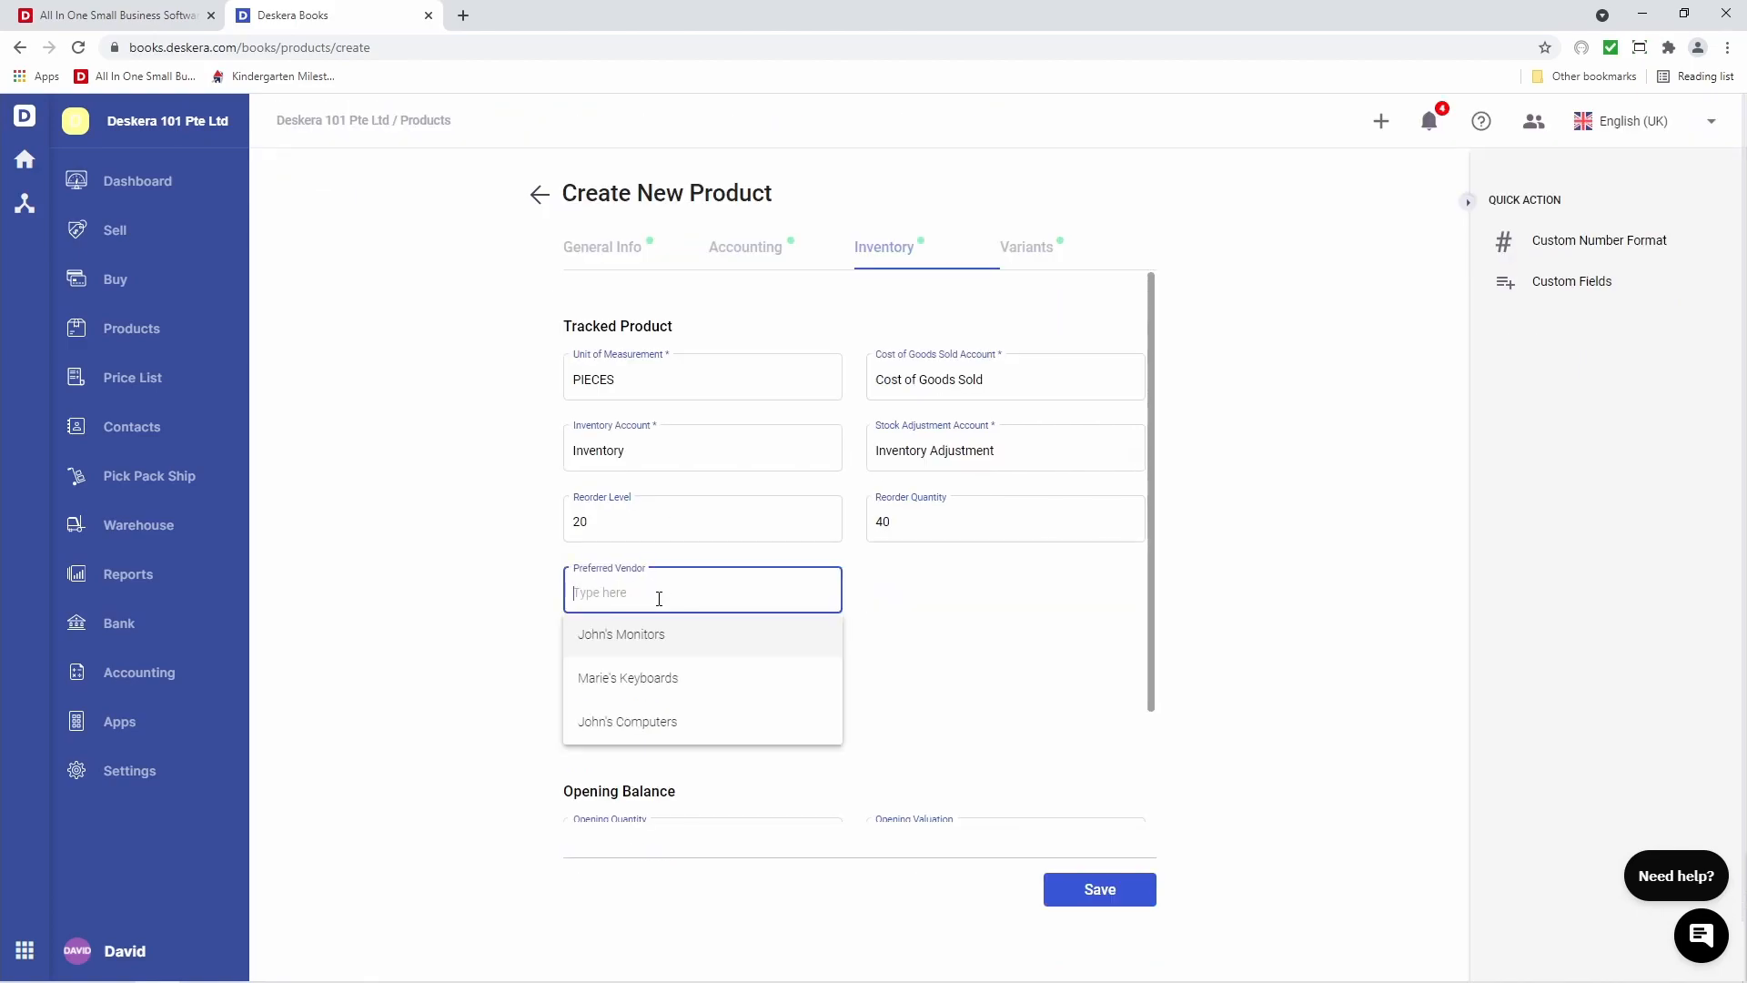
{"action": "left_click", "coordinate": [675, 723]}
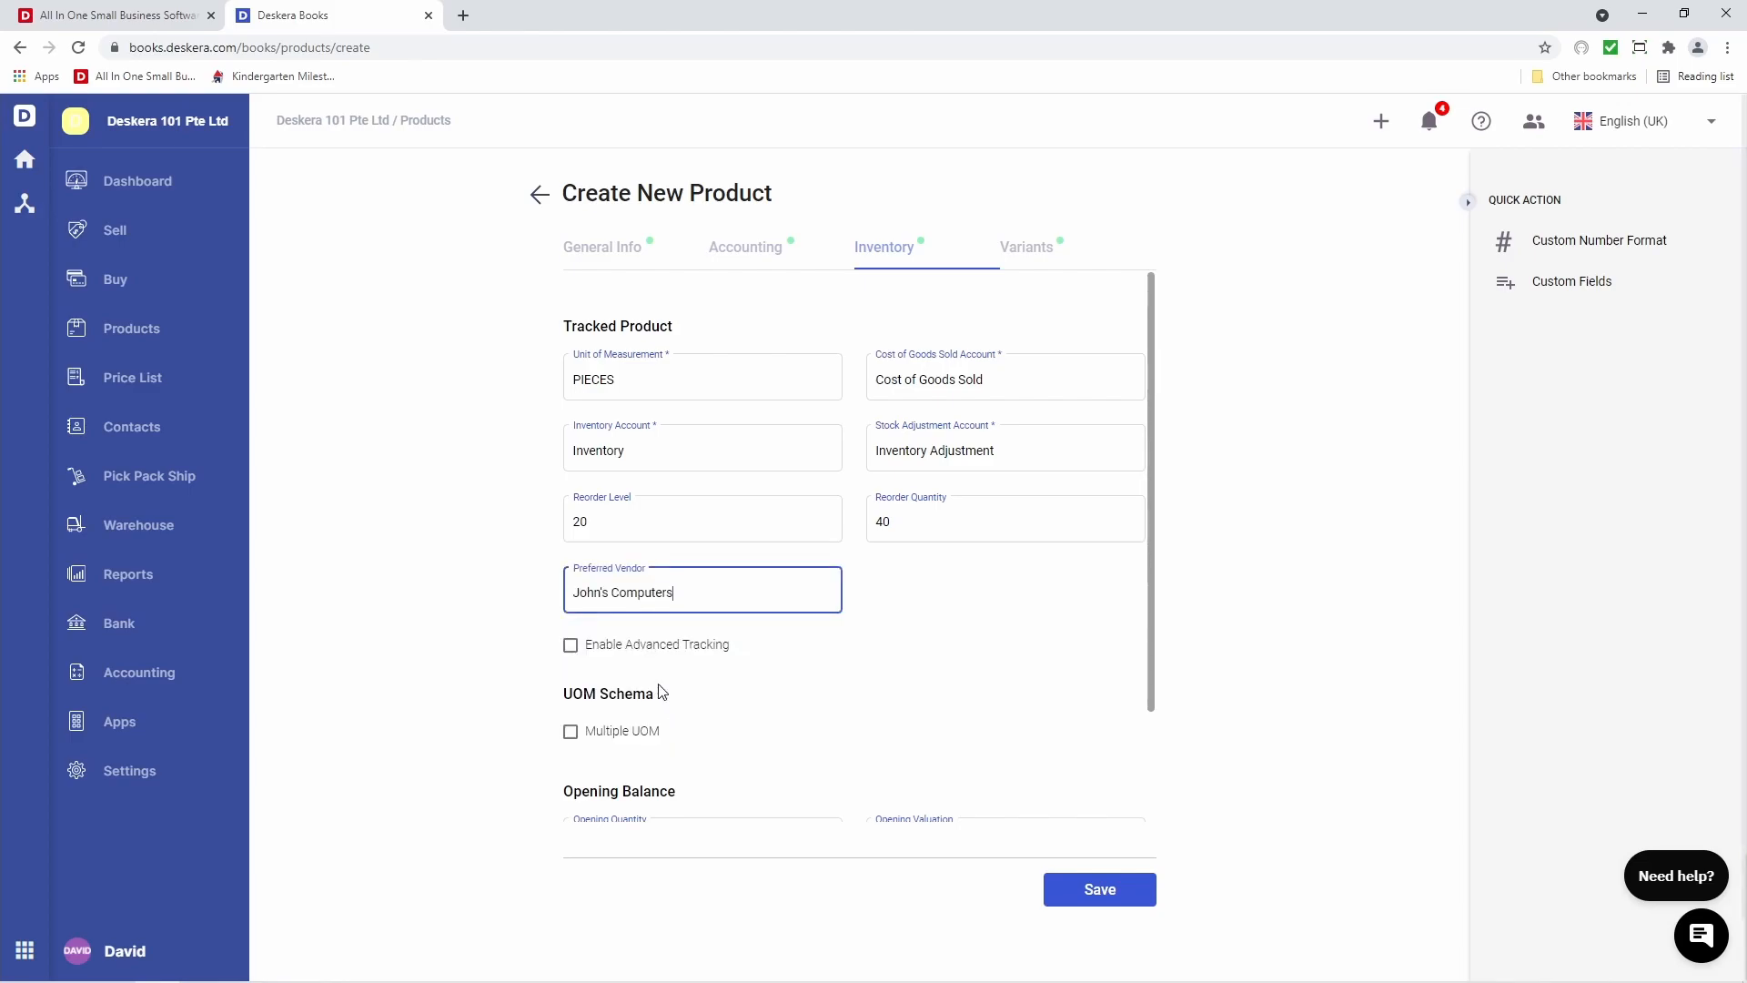
{"action": "left_click", "coordinate": [571, 647]}
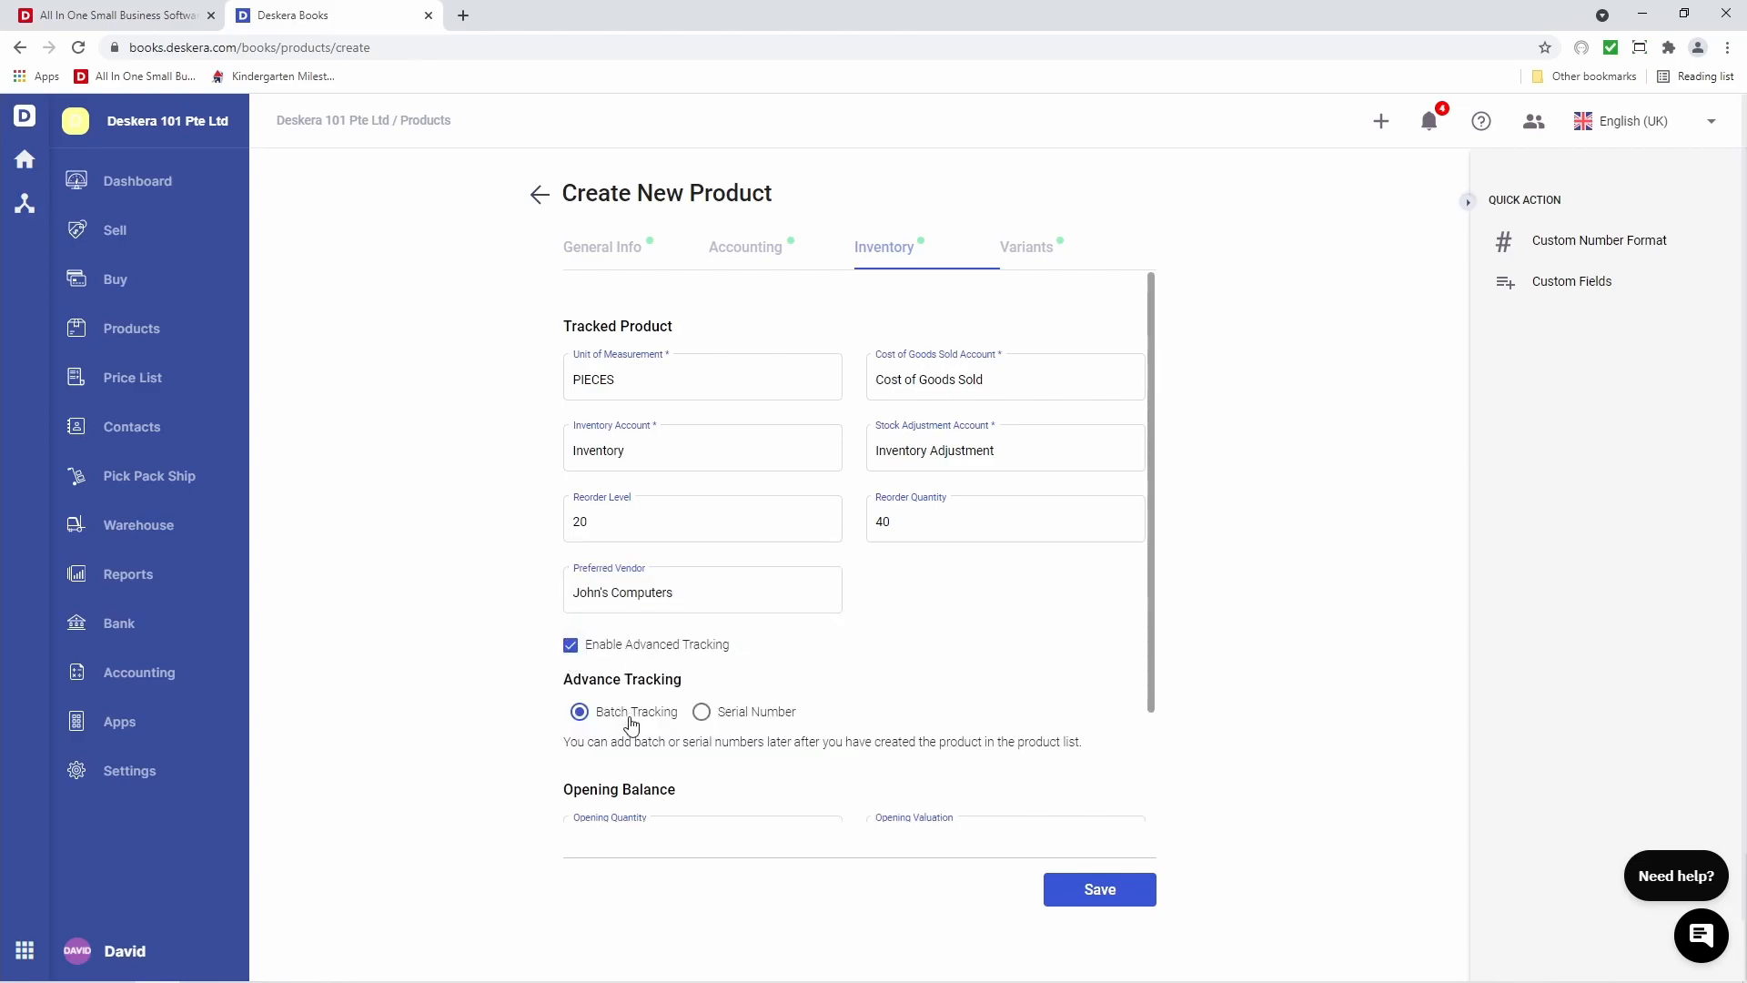
{"action": "left_click", "coordinate": [570, 645]}
{"action": "scroll", "coordinate": [615, 665], "scroll_direction": "down", "scroll_amount": 1}
{"action": "scroll", "coordinate": [615, 665], "scroll_direction": "down", "scroll_amount": 2}
Set opening quantity and valuation to 0 in Primary Warehouse
{"action": "left_click", "coordinate": [651, 706]}
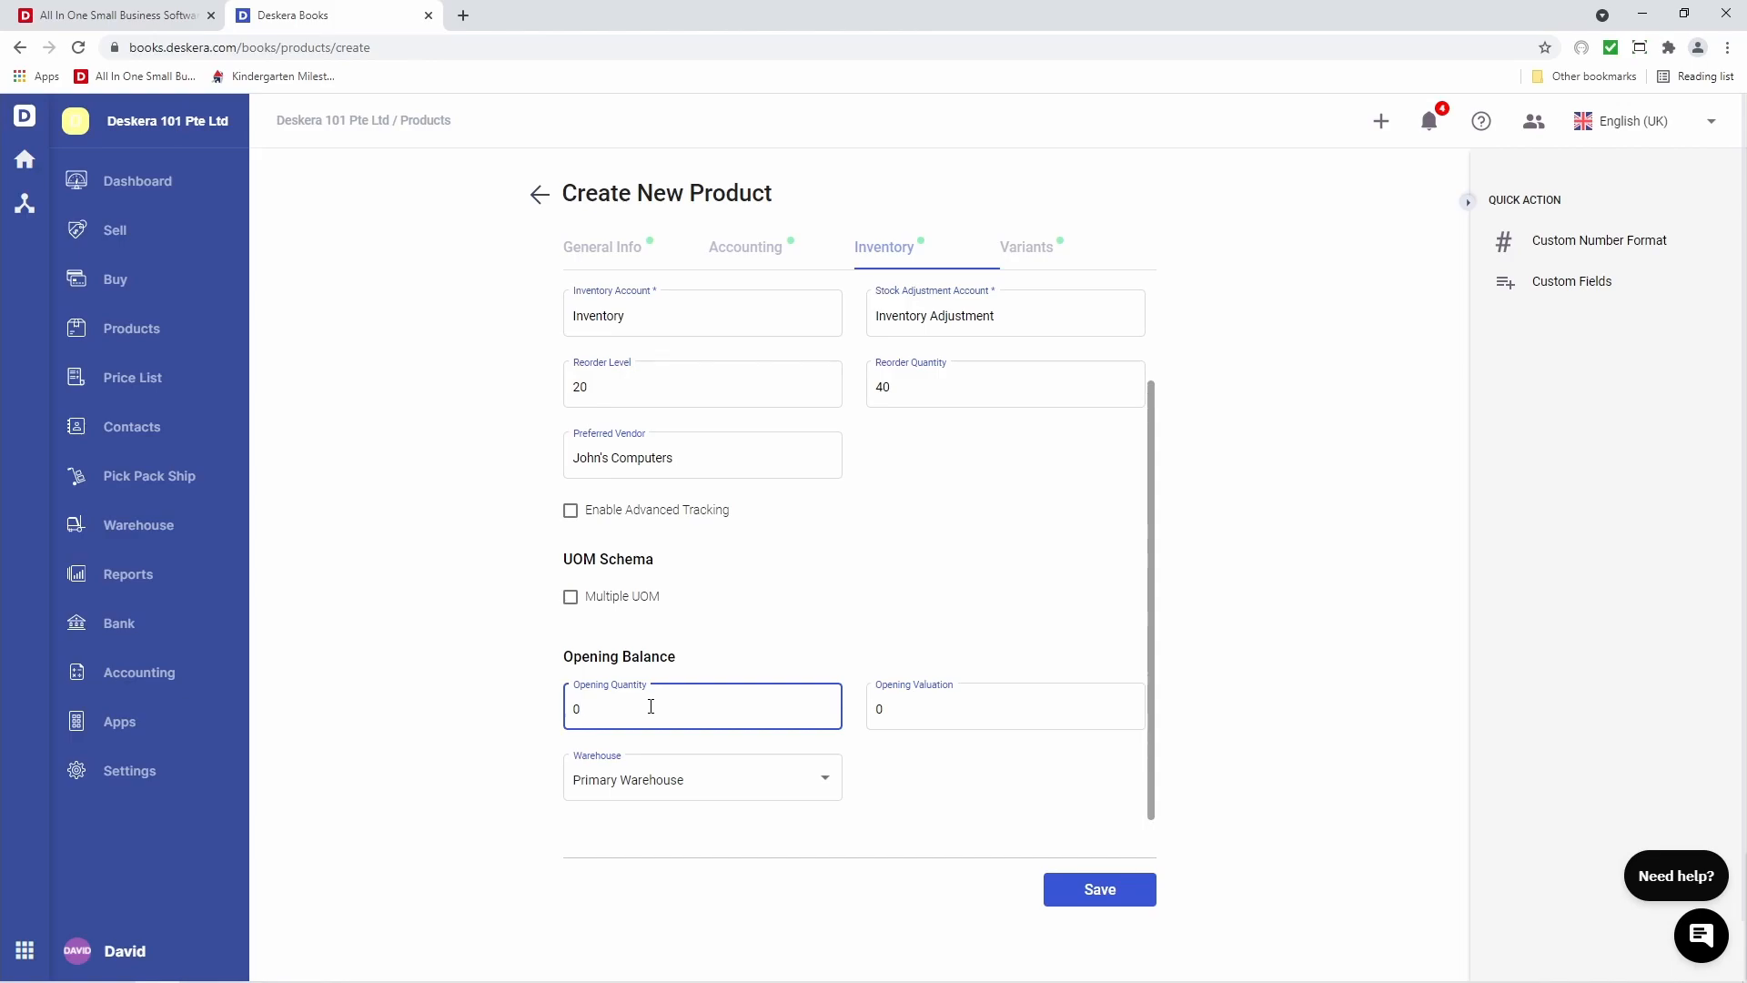
{"action": "key", "text": "BackSpace"}
{"action": "type", "text": "10"}
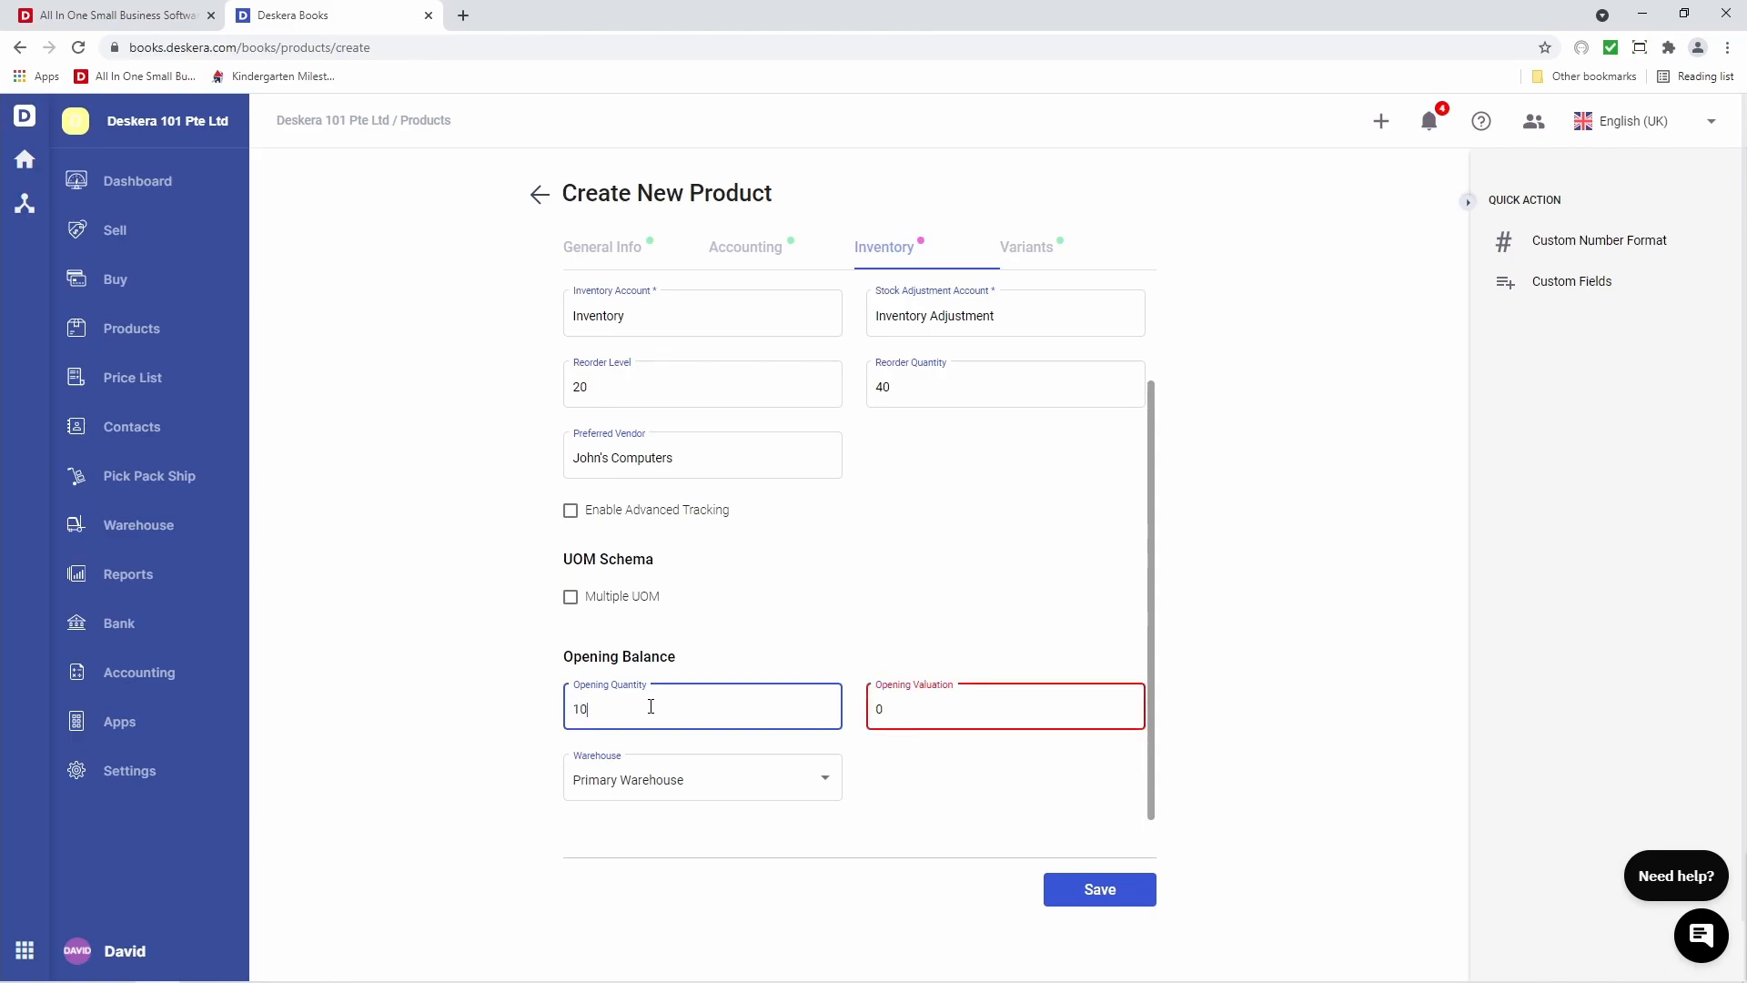
{"action": "left_click", "coordinate": [934, 721]}
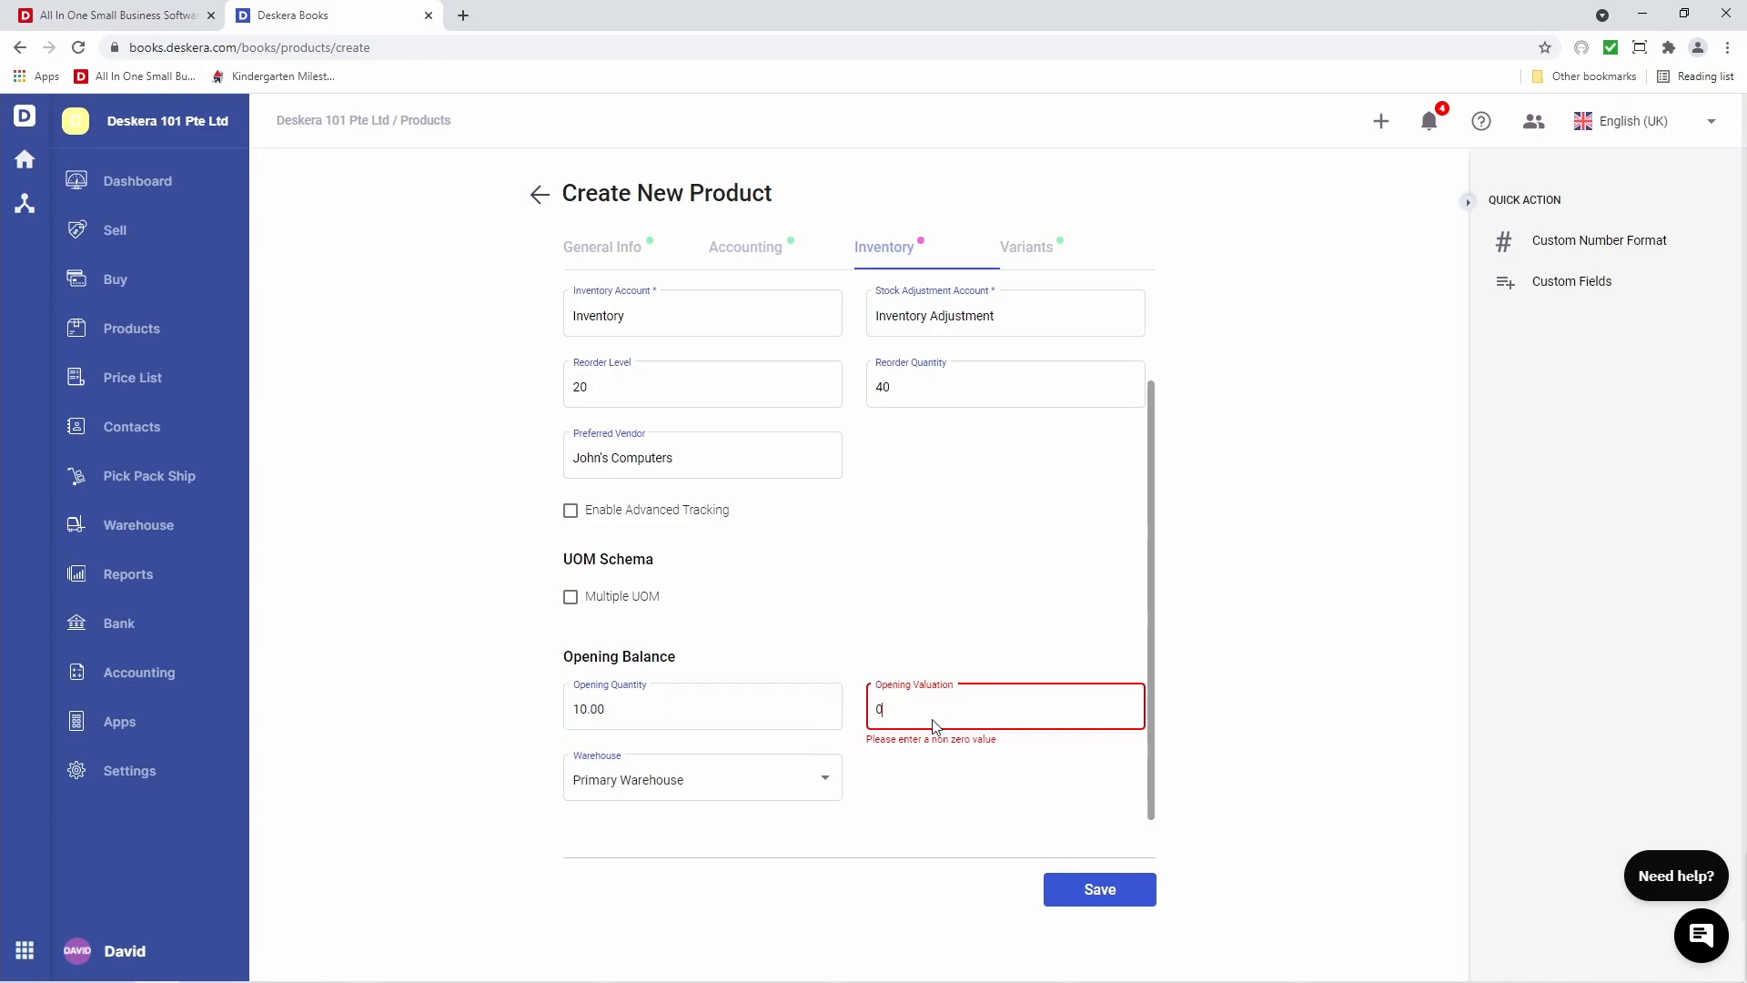
{"action": "key", "text": "BackSpace"}
{"action": "type", "text": "182"}
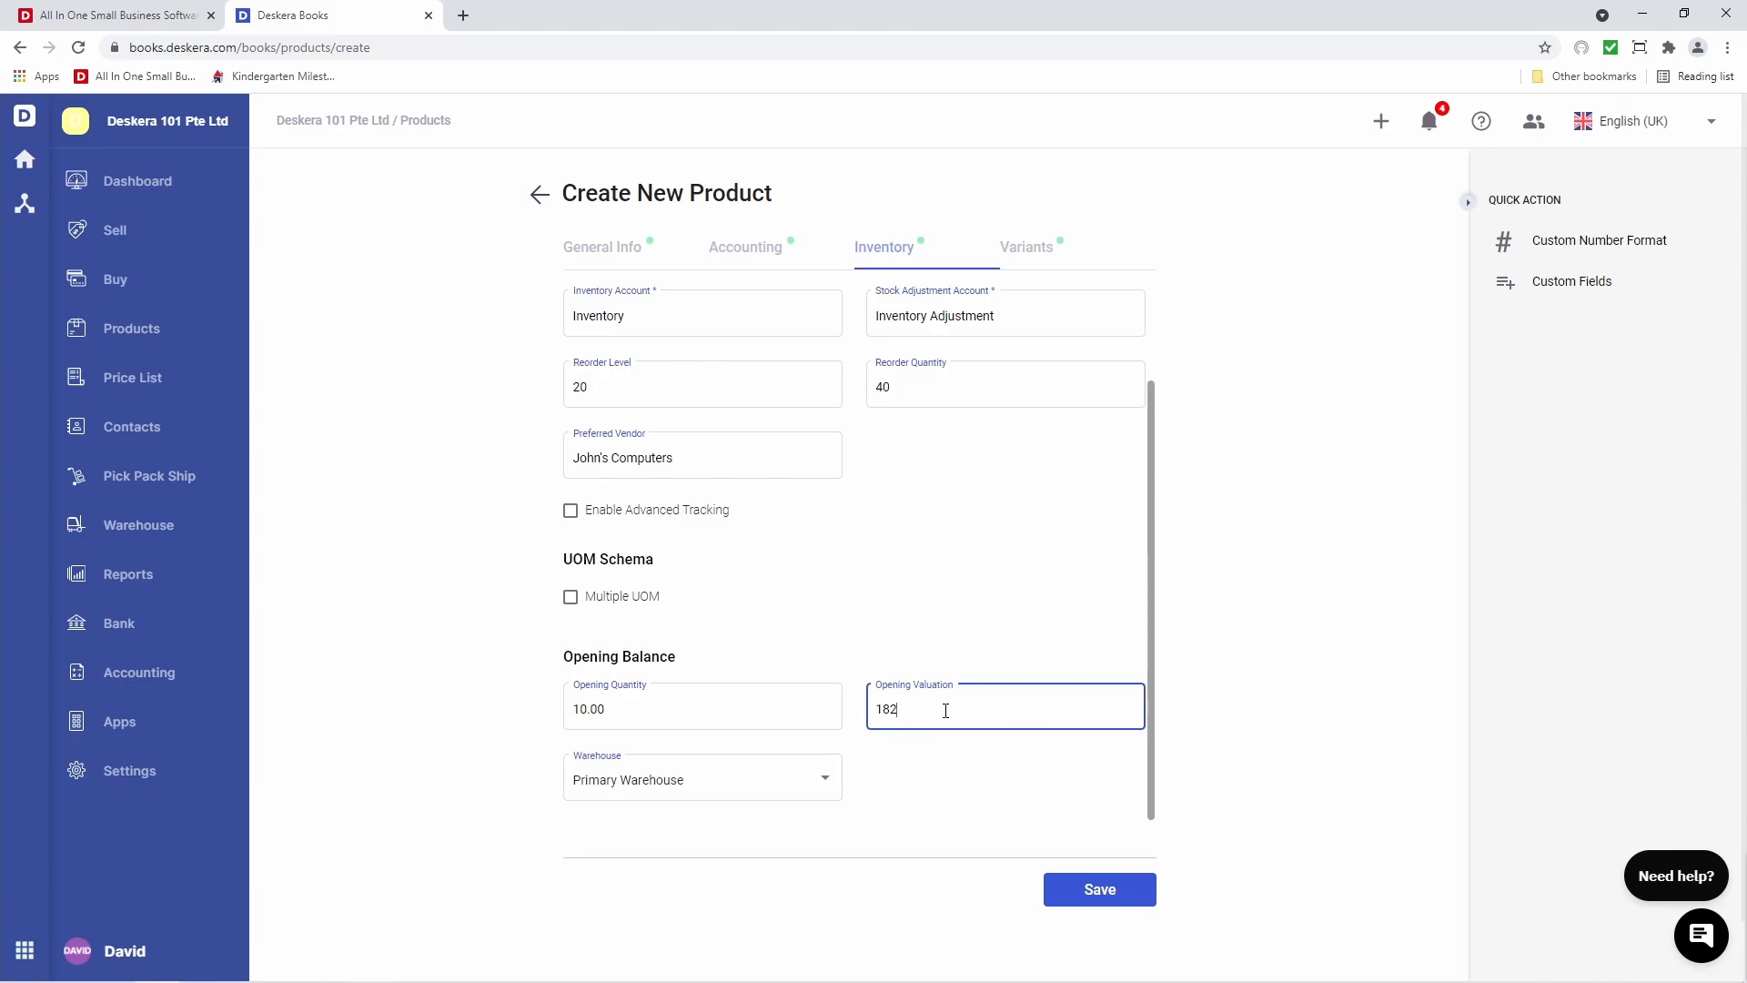
{"action": "key", "text": "BackSpace"}
{"action": "key", "text": "BackSpace"}
{"action": "key", "text": "BackSpace"}
{"action": "left_click_drag", "start_coordinate": [664, 713], "coordinate": [542, 711]}
{"action": "type", "text": "0"}
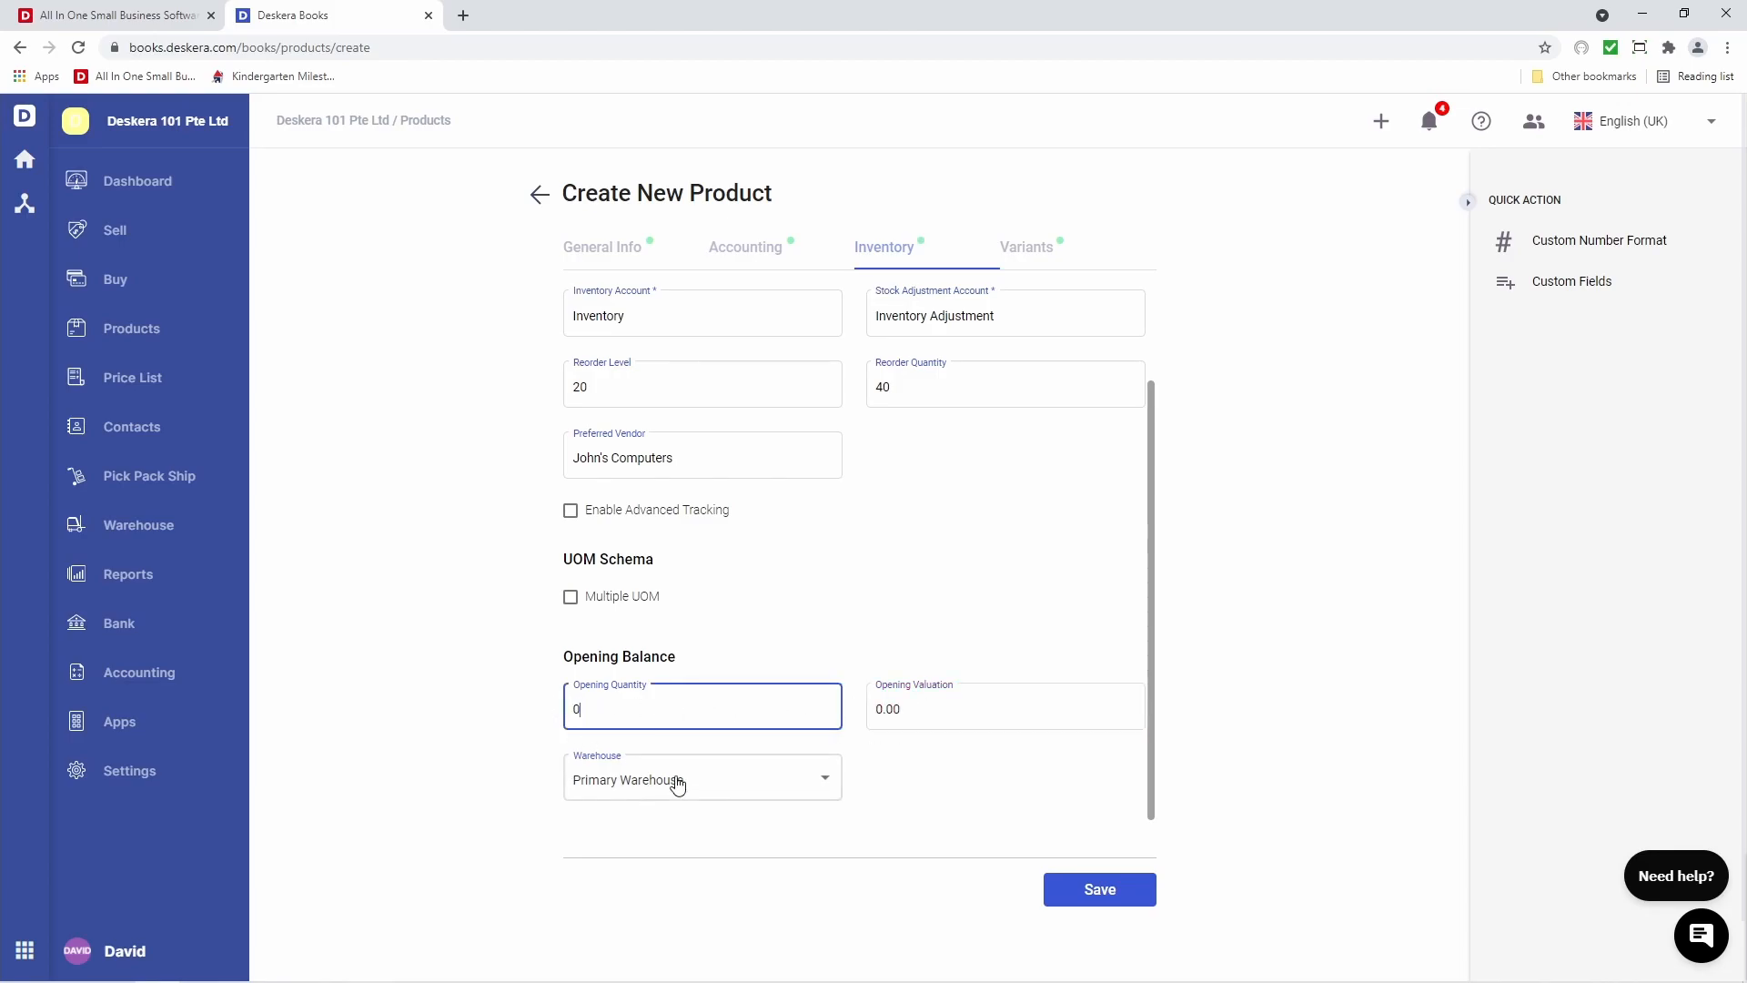
{"action": "left_click", "coordinate": [701, 797]}
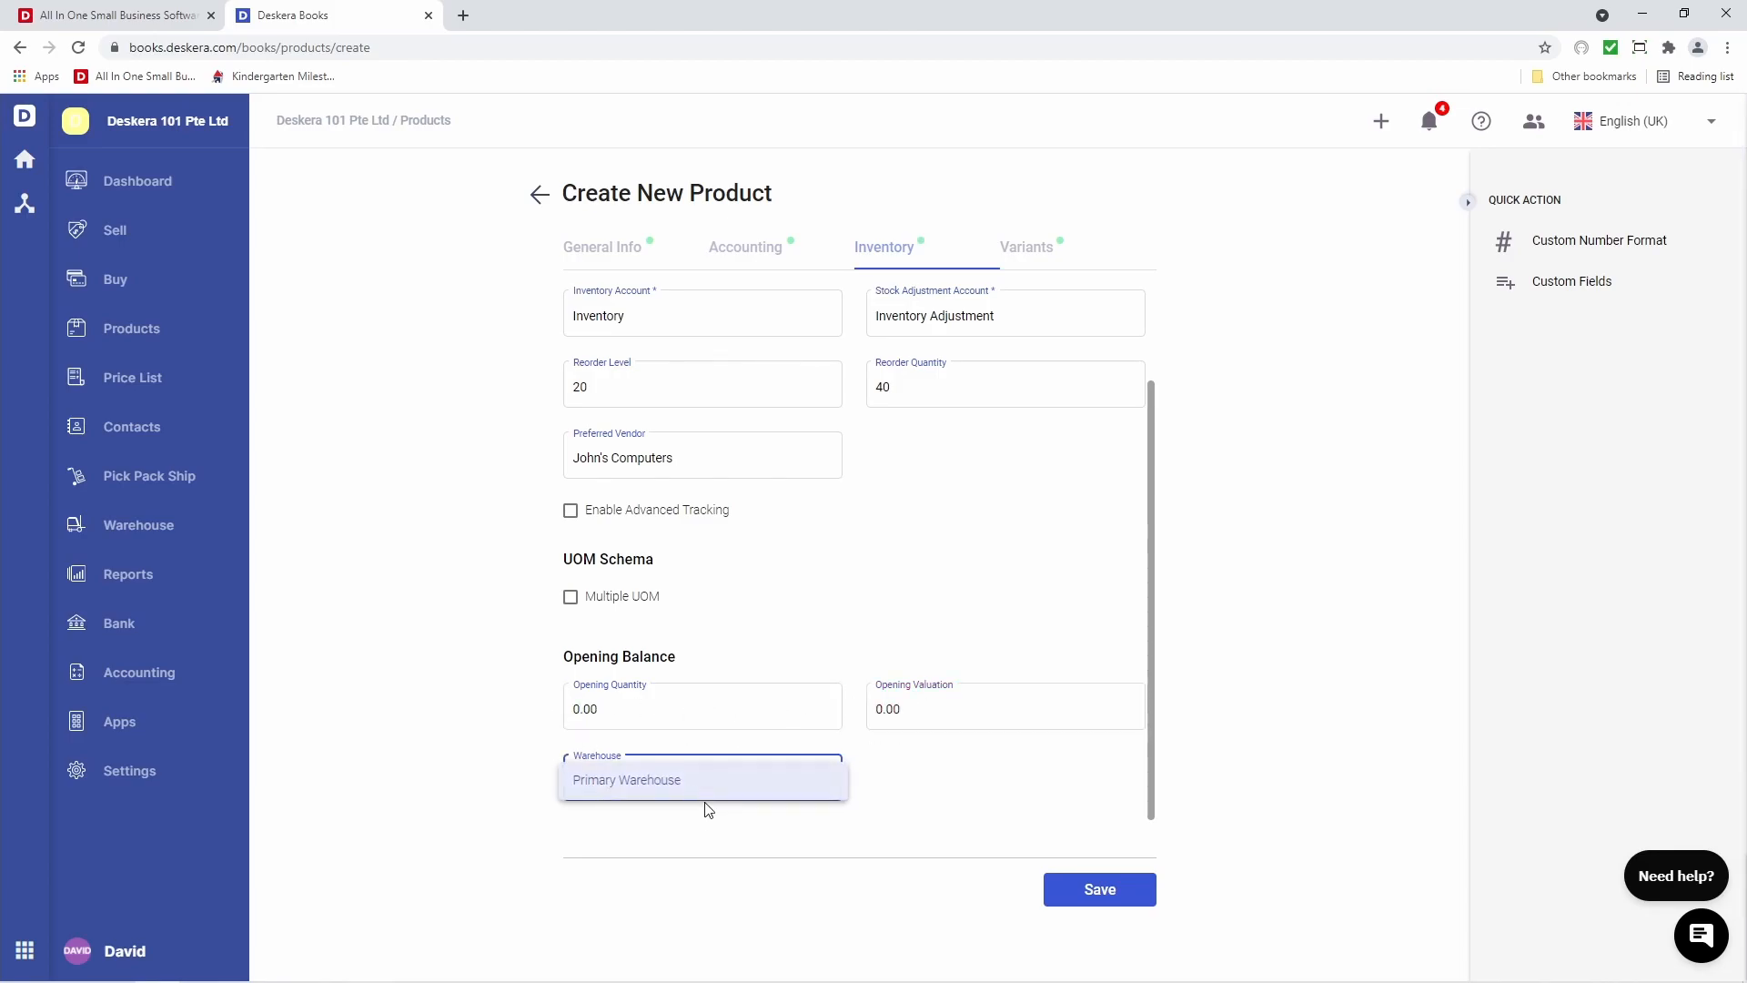
{"action": "left_click", "coordinate": [703, 784]}
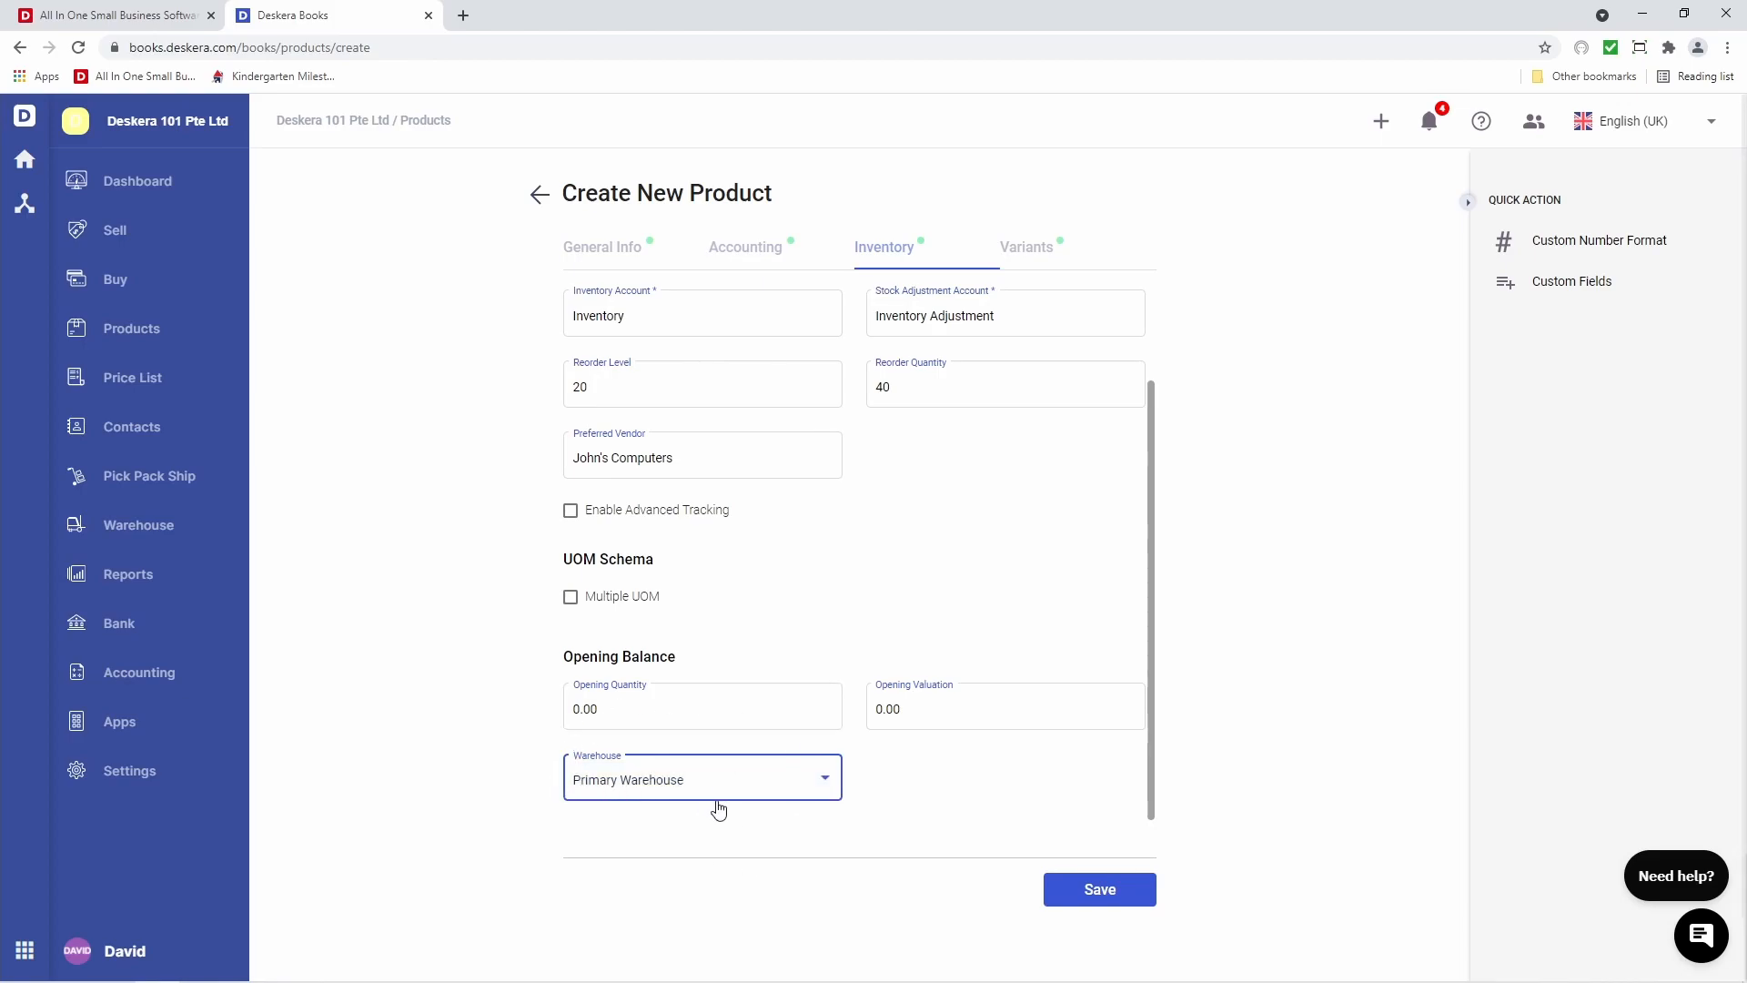
{"action": "left_click", "coordinate": [1017, 259]}
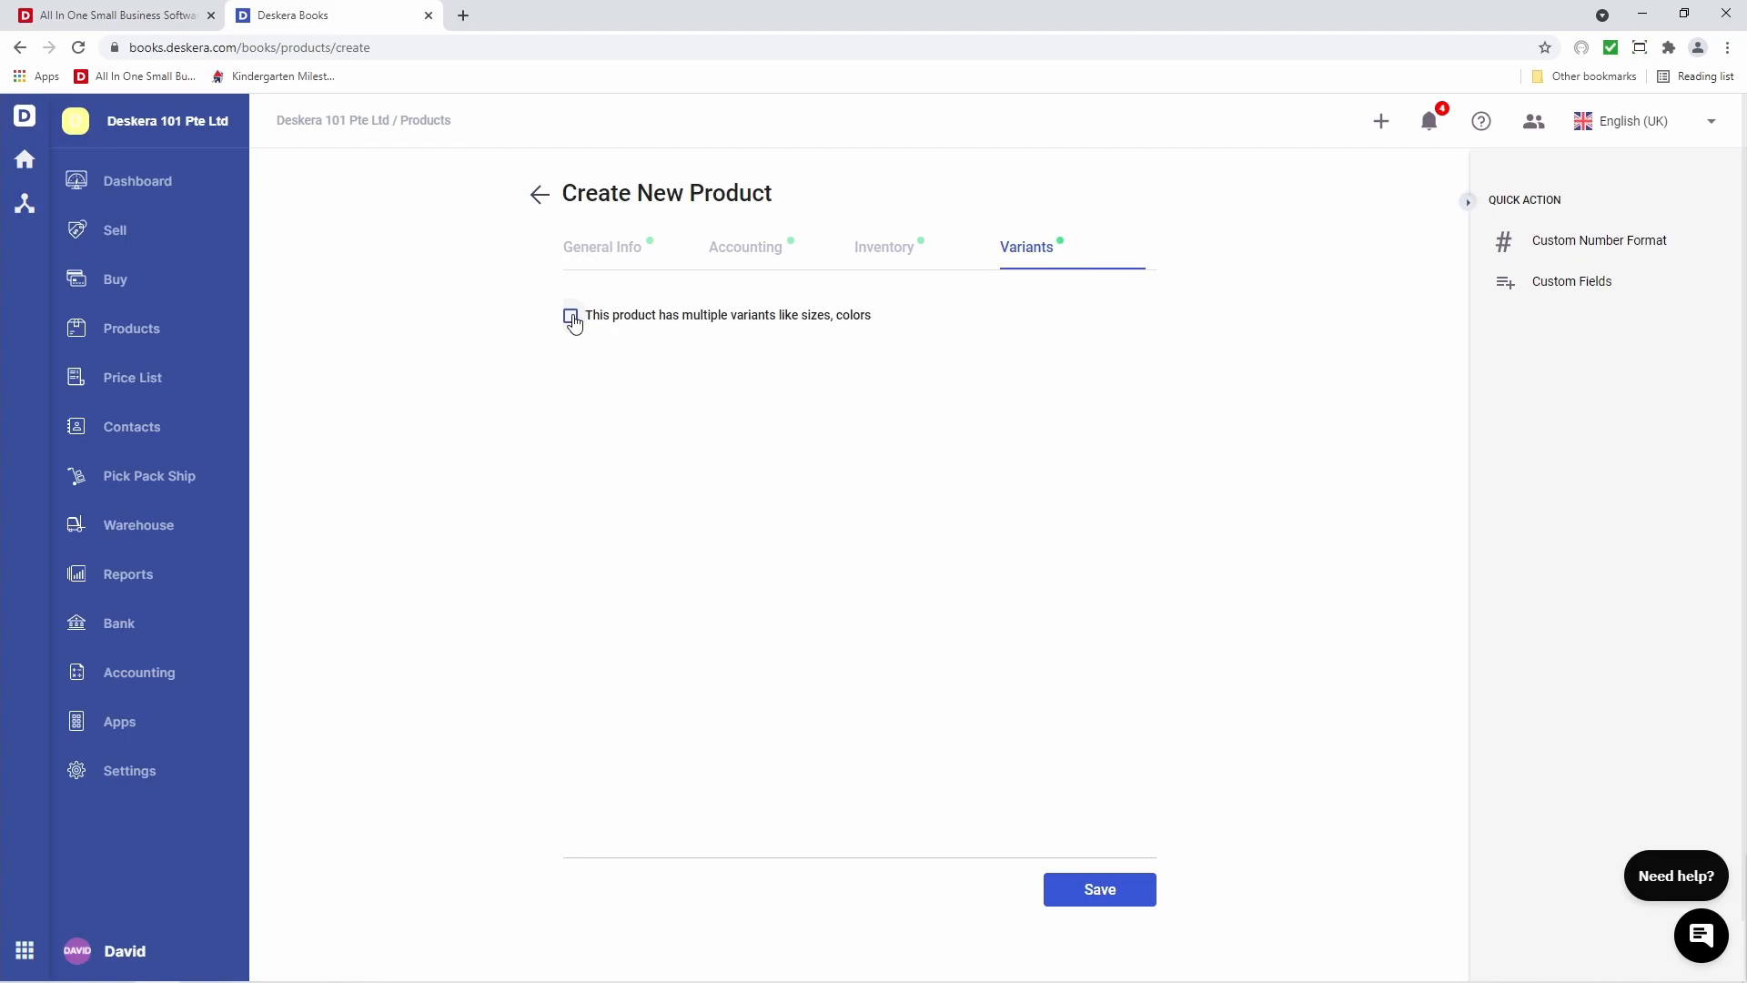
Enable multiple variants and add a Color attribute with Red, Black and Blue
{"action": "left_click", "coordinate": [571, 316]}
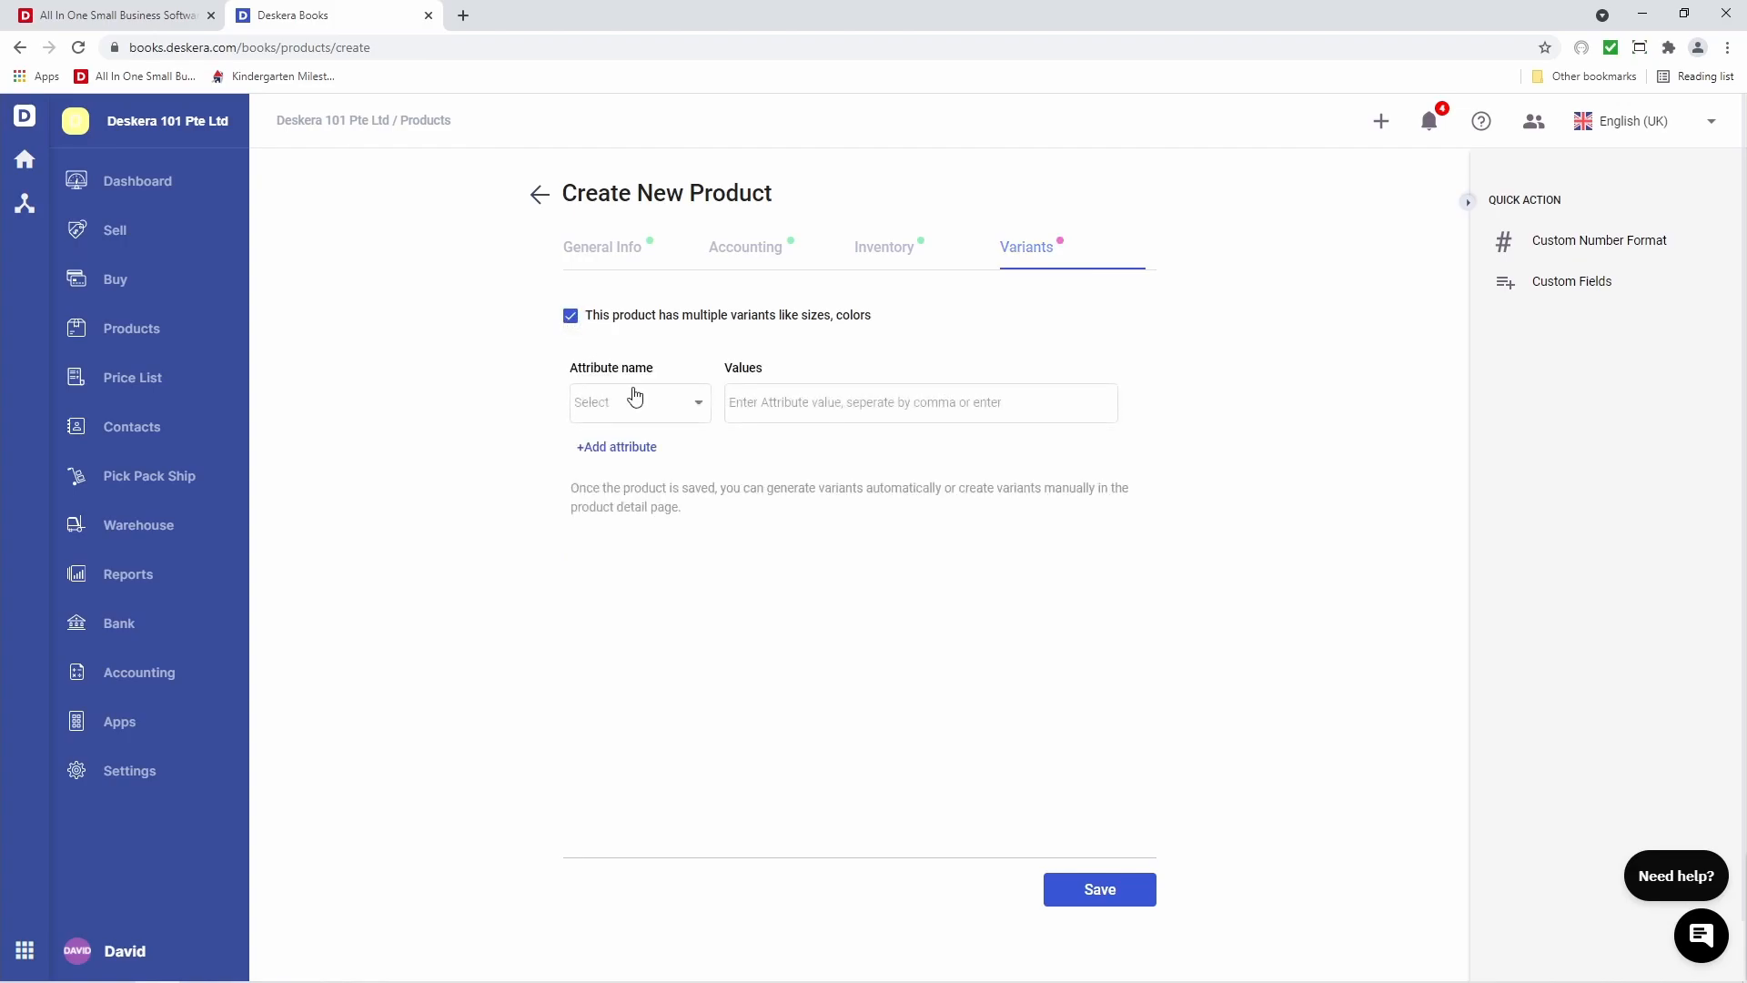
{"action": "left_click", "coordinate": [652, 415]}
{"action": "left_click", "coordinate": [653, 418]}
{"action": "left_click", "coordinate": [860, 402]}
{"action": "type", "text": "Red"}
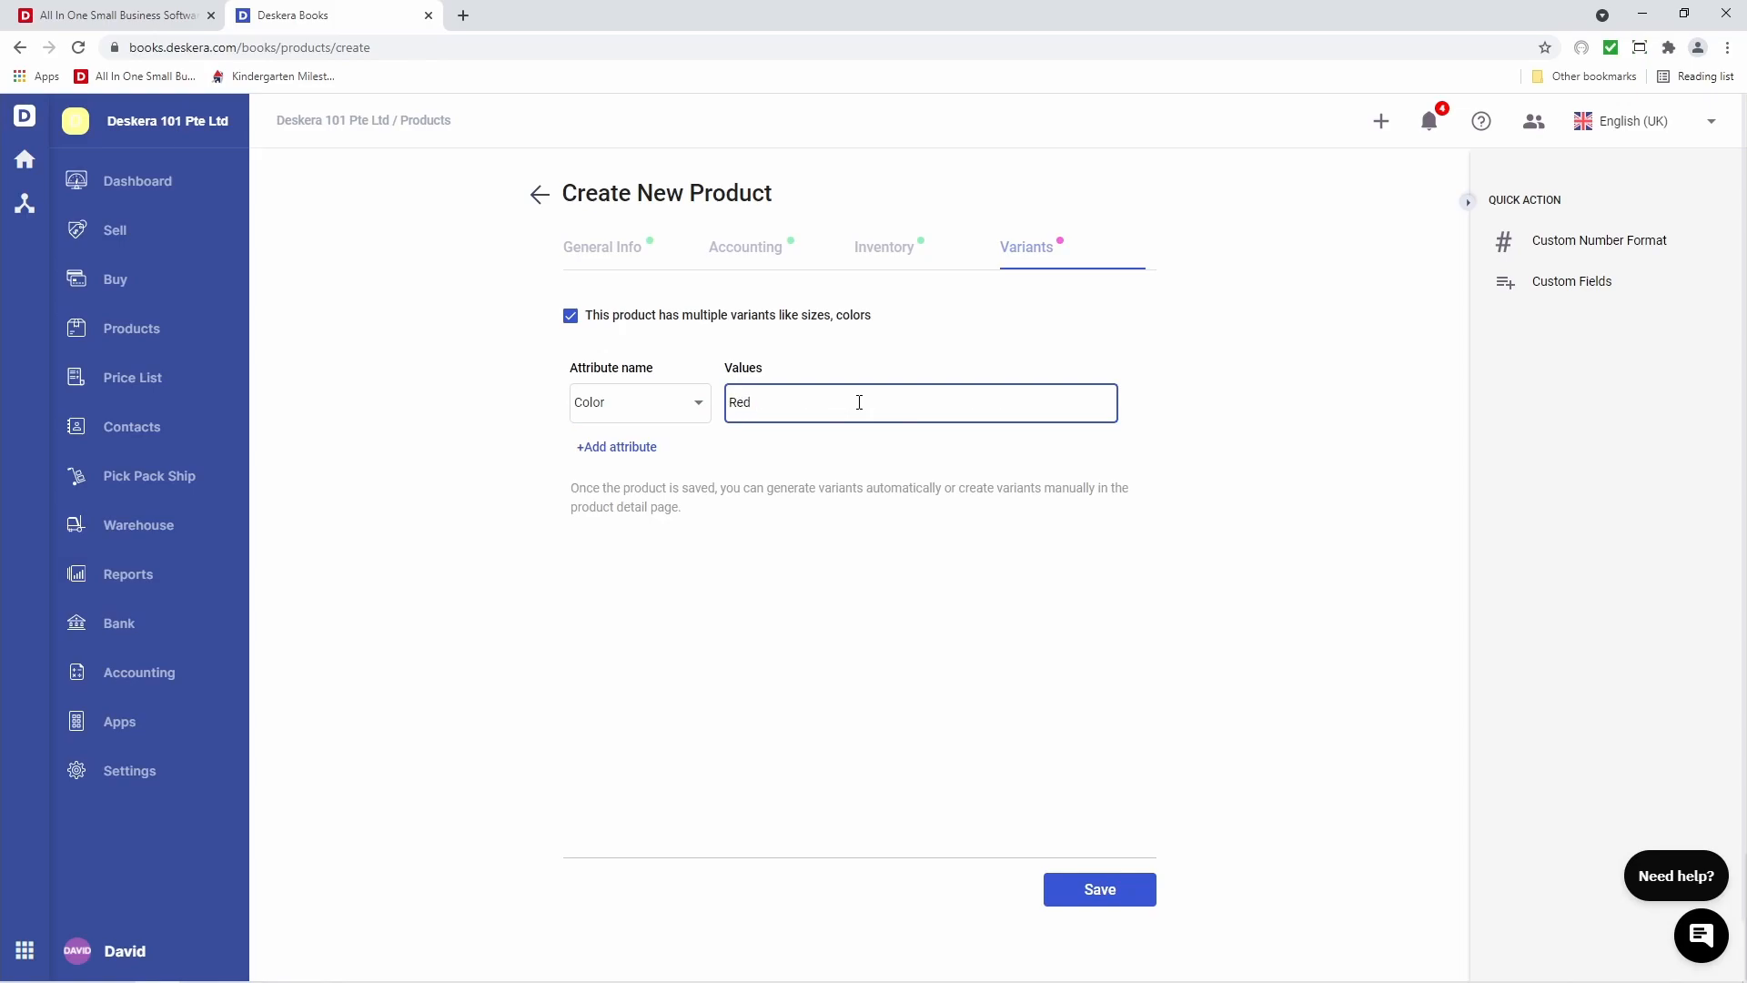
{"action": "key", "text": "Return"}
{"action": "type", "text": "Black"}
{"action": "key", "text": "Return"}
{"action": "type", "text": "Blue"}
{"action": "key", "text": "Return"}
Add a Size attribute with values Large and Small
{"action": "left_click", "coordinate": [625, 450]}
{"action": "left_click", "coordinate": [633, 455]}
{"action": "left_click", "coordinate": [656, 489]}
{"action": "left_click", "coordinate": [783, 451]}
{"action": "type", "text": "Large"}
{"action": "key", "text": "Return"}
{"action": "type", "text": "Small"}
{"action": "key", "text": "Return"}
Remove the empty third attribute row and save to preview the variants
{"action": "left_click", "coordinate": [618, 494]}
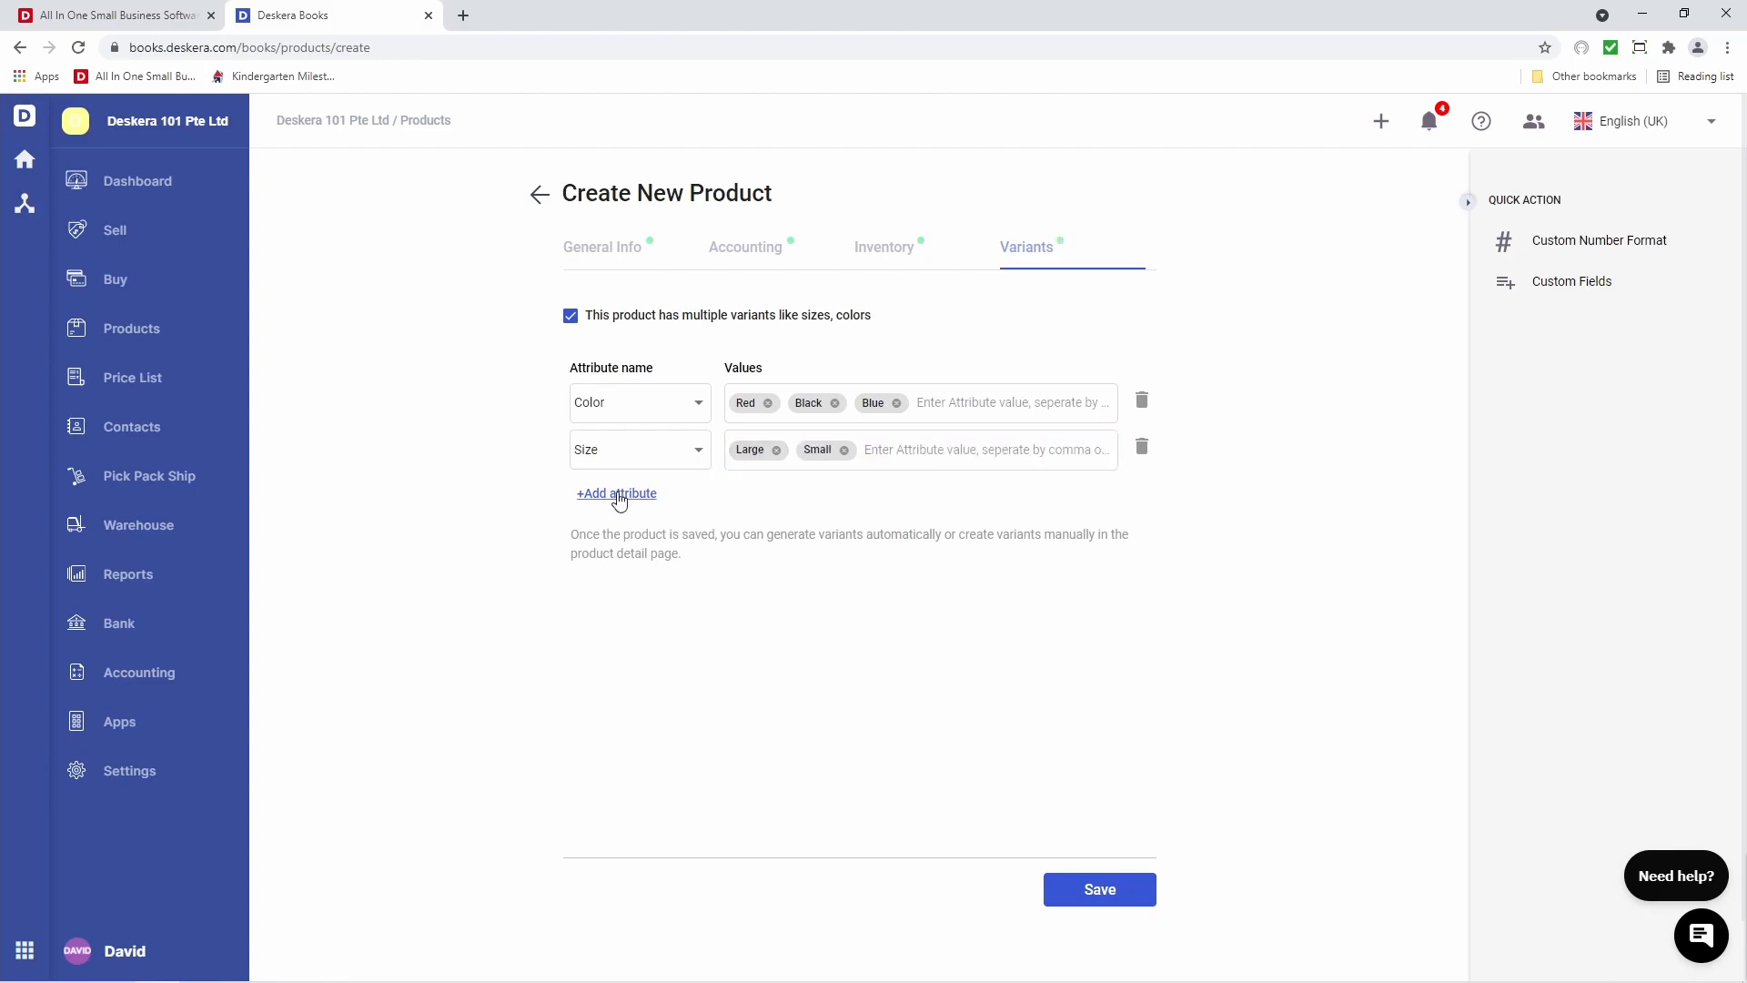
{"action": "left_click", "coordinate": [653, 501]}
{"action": "left_click", "coordinate": [617, 611]}
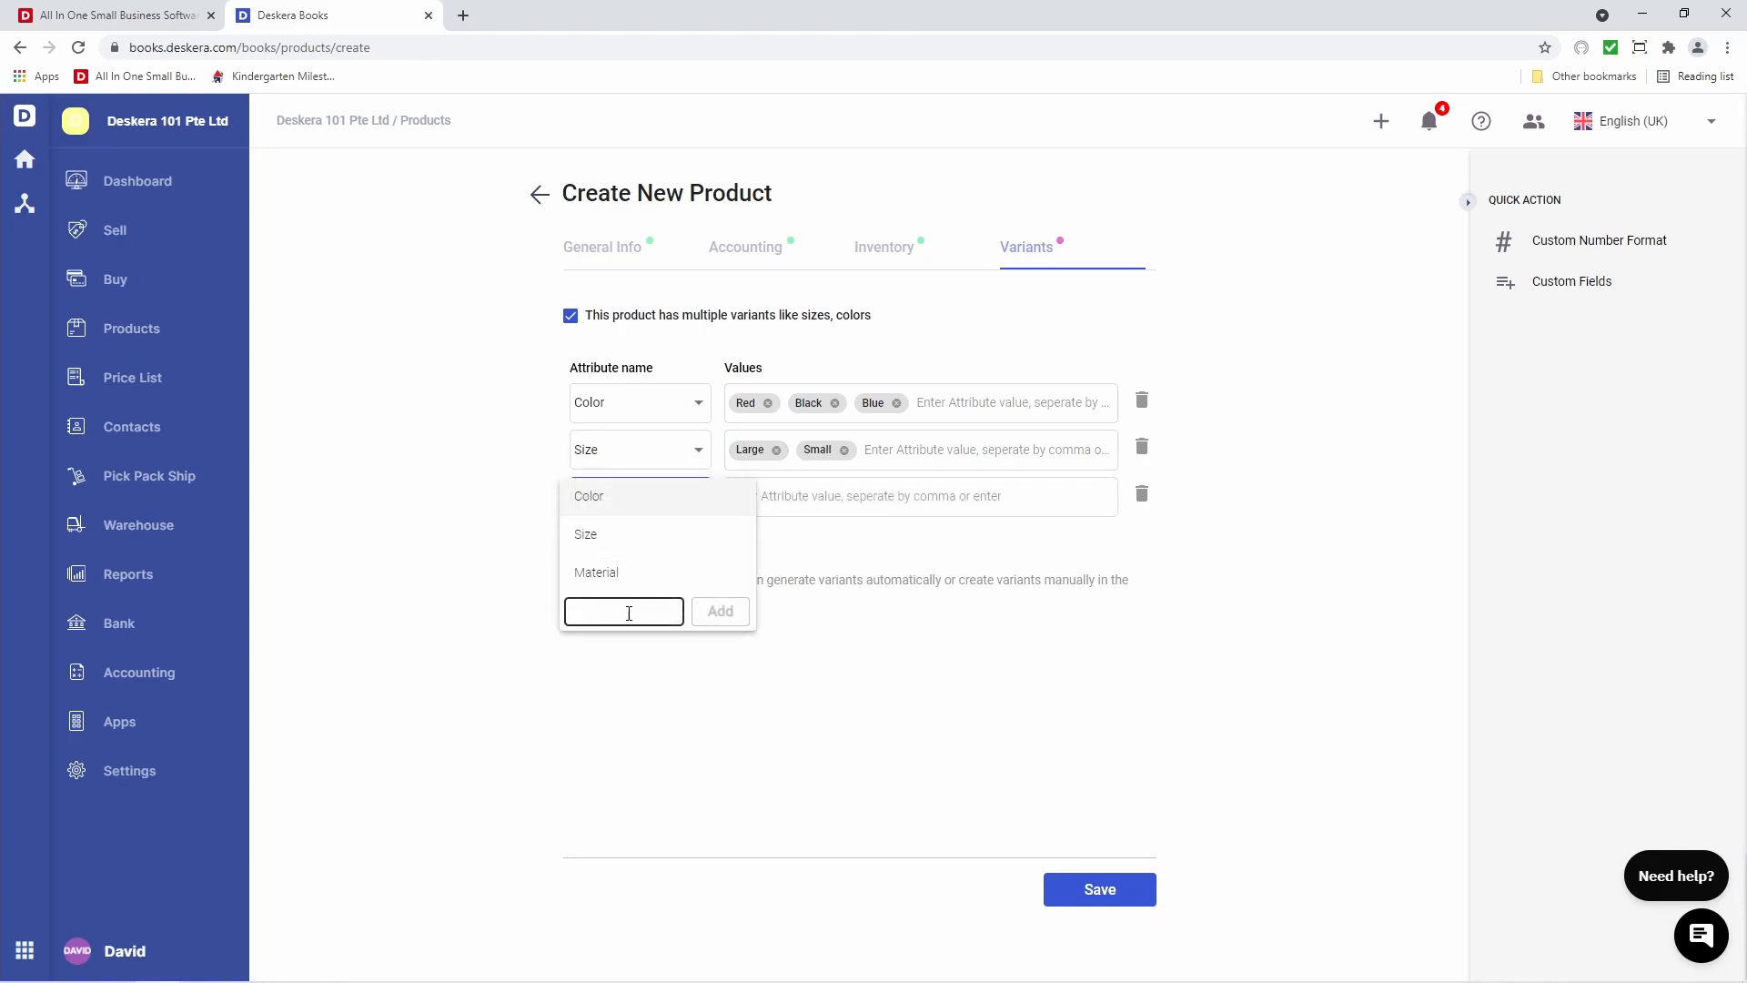
{"action": "left_click", "coordinate": [1140, 499]}
{"action": "left_click", "coordinate": [1143, 494]}
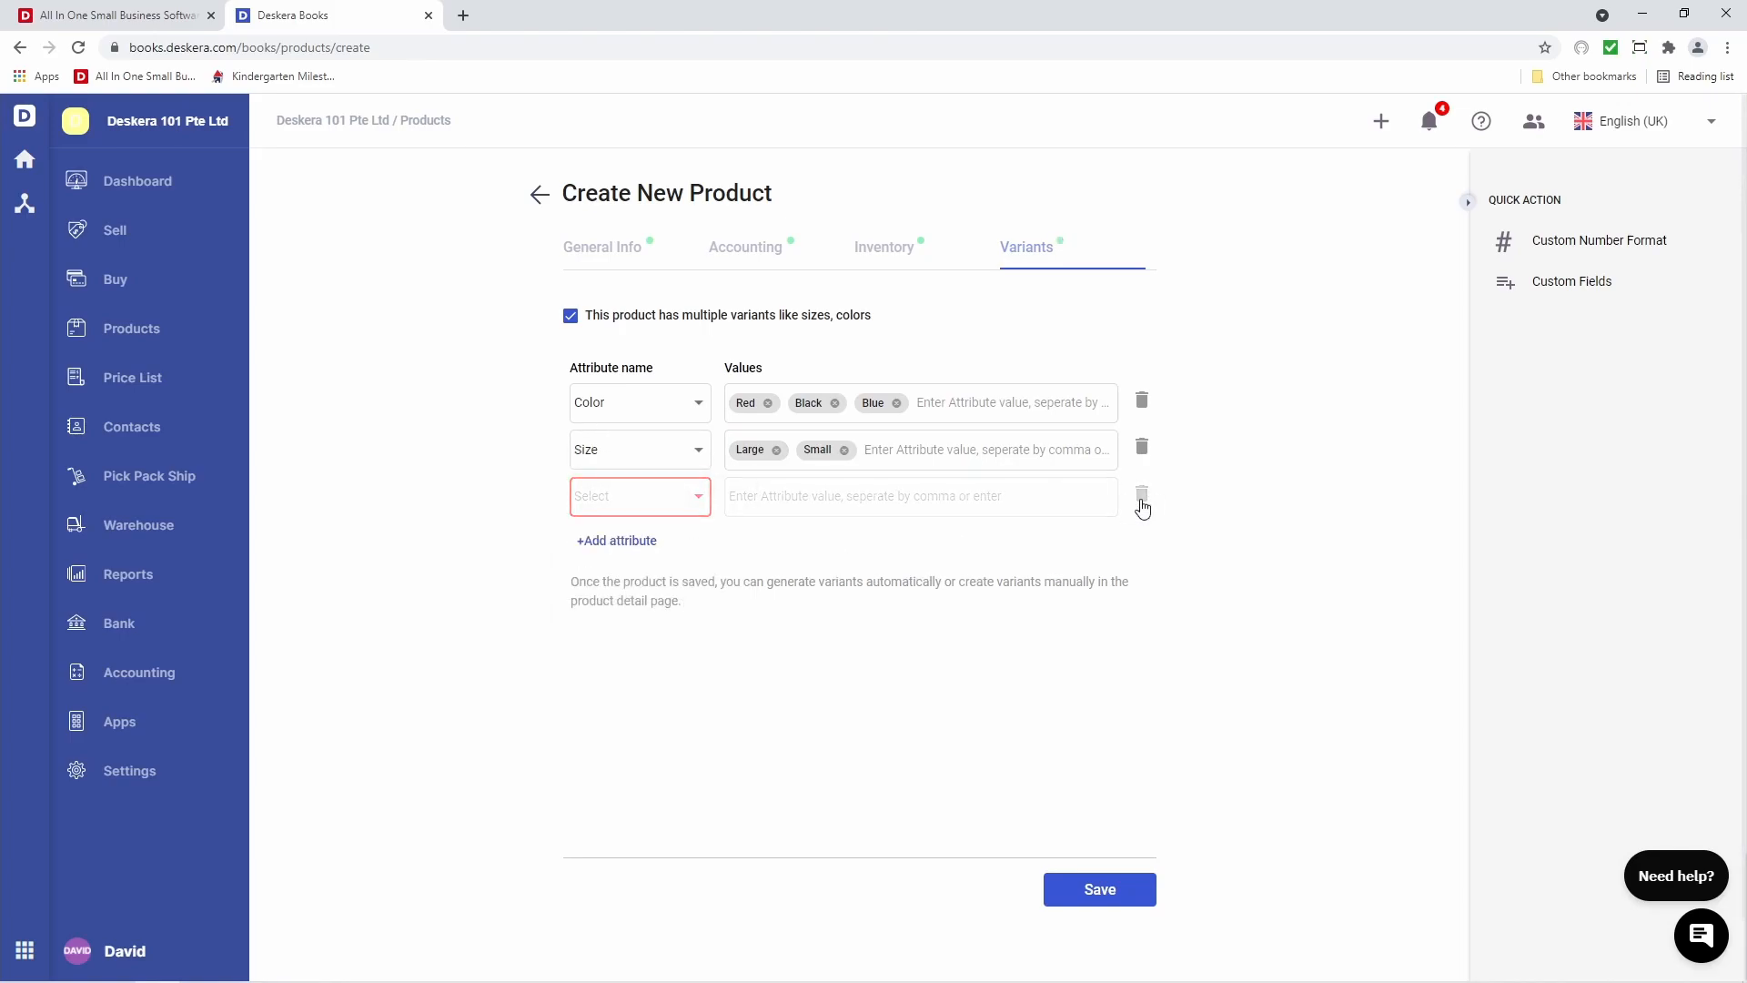
{"action": "left_click", "coordinate": [1135, 898]}
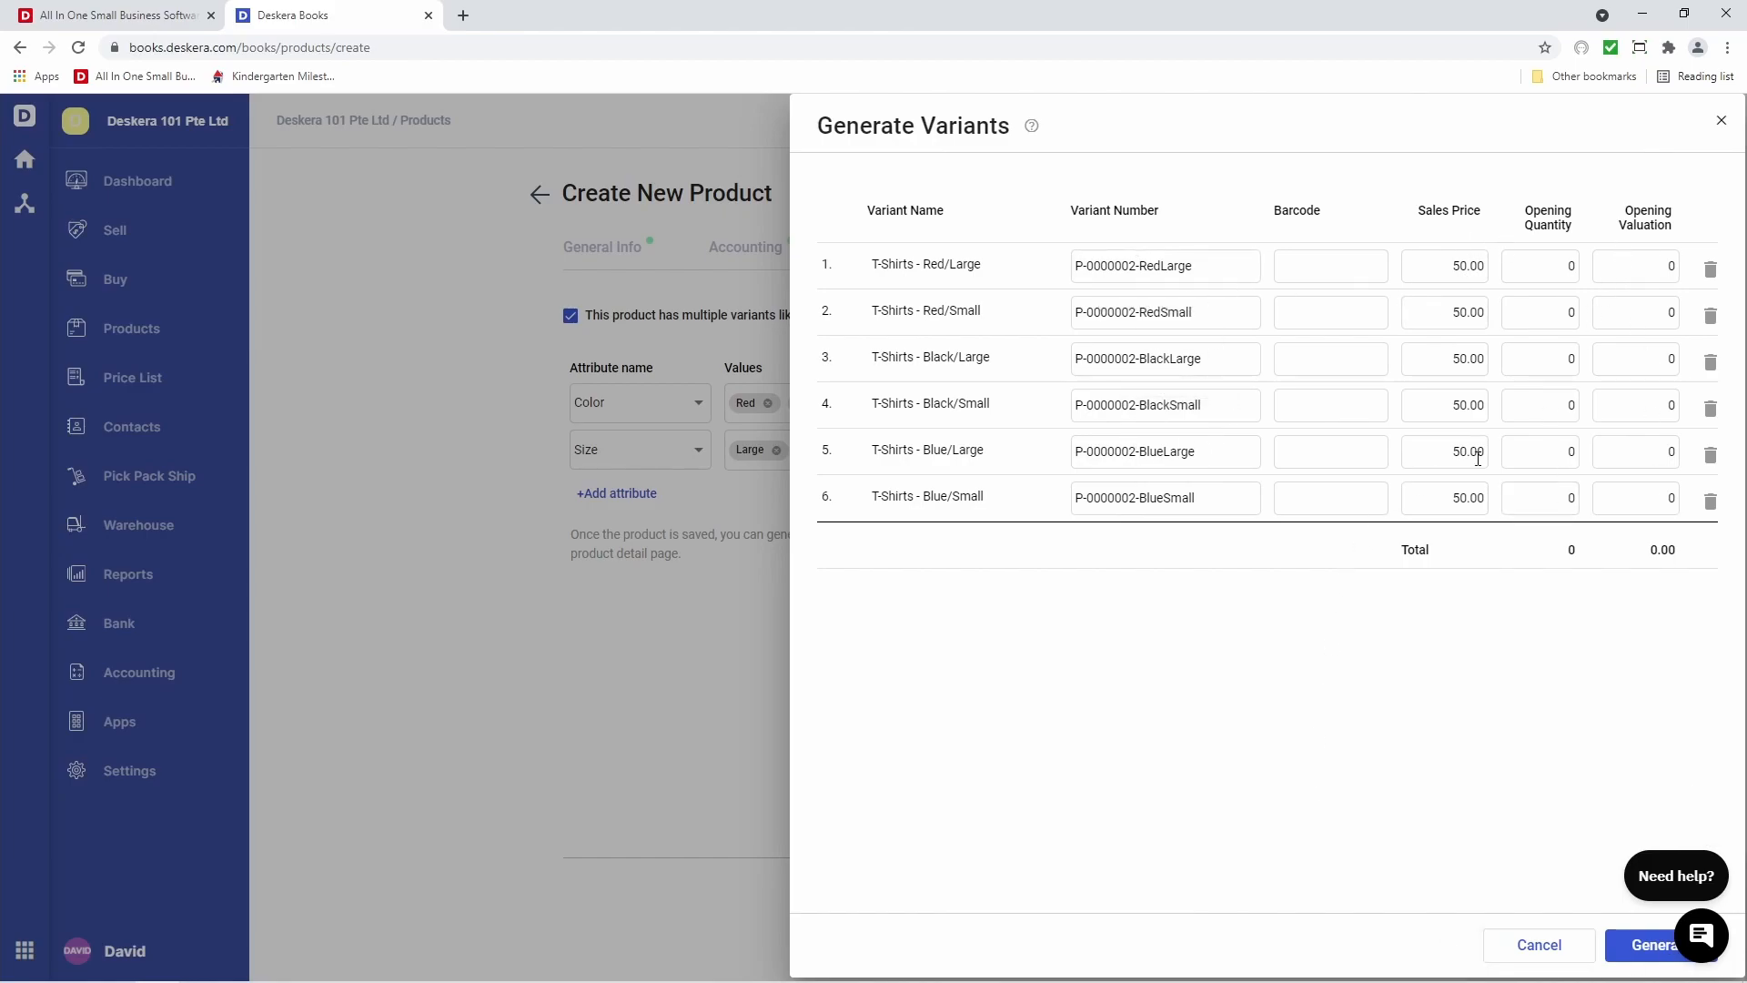
Generate the six T-Shirts variants, adding tracked T-Shirts (P-0000002) to the product list
{"action": "left_click", "coordinate": [1654, 952]}
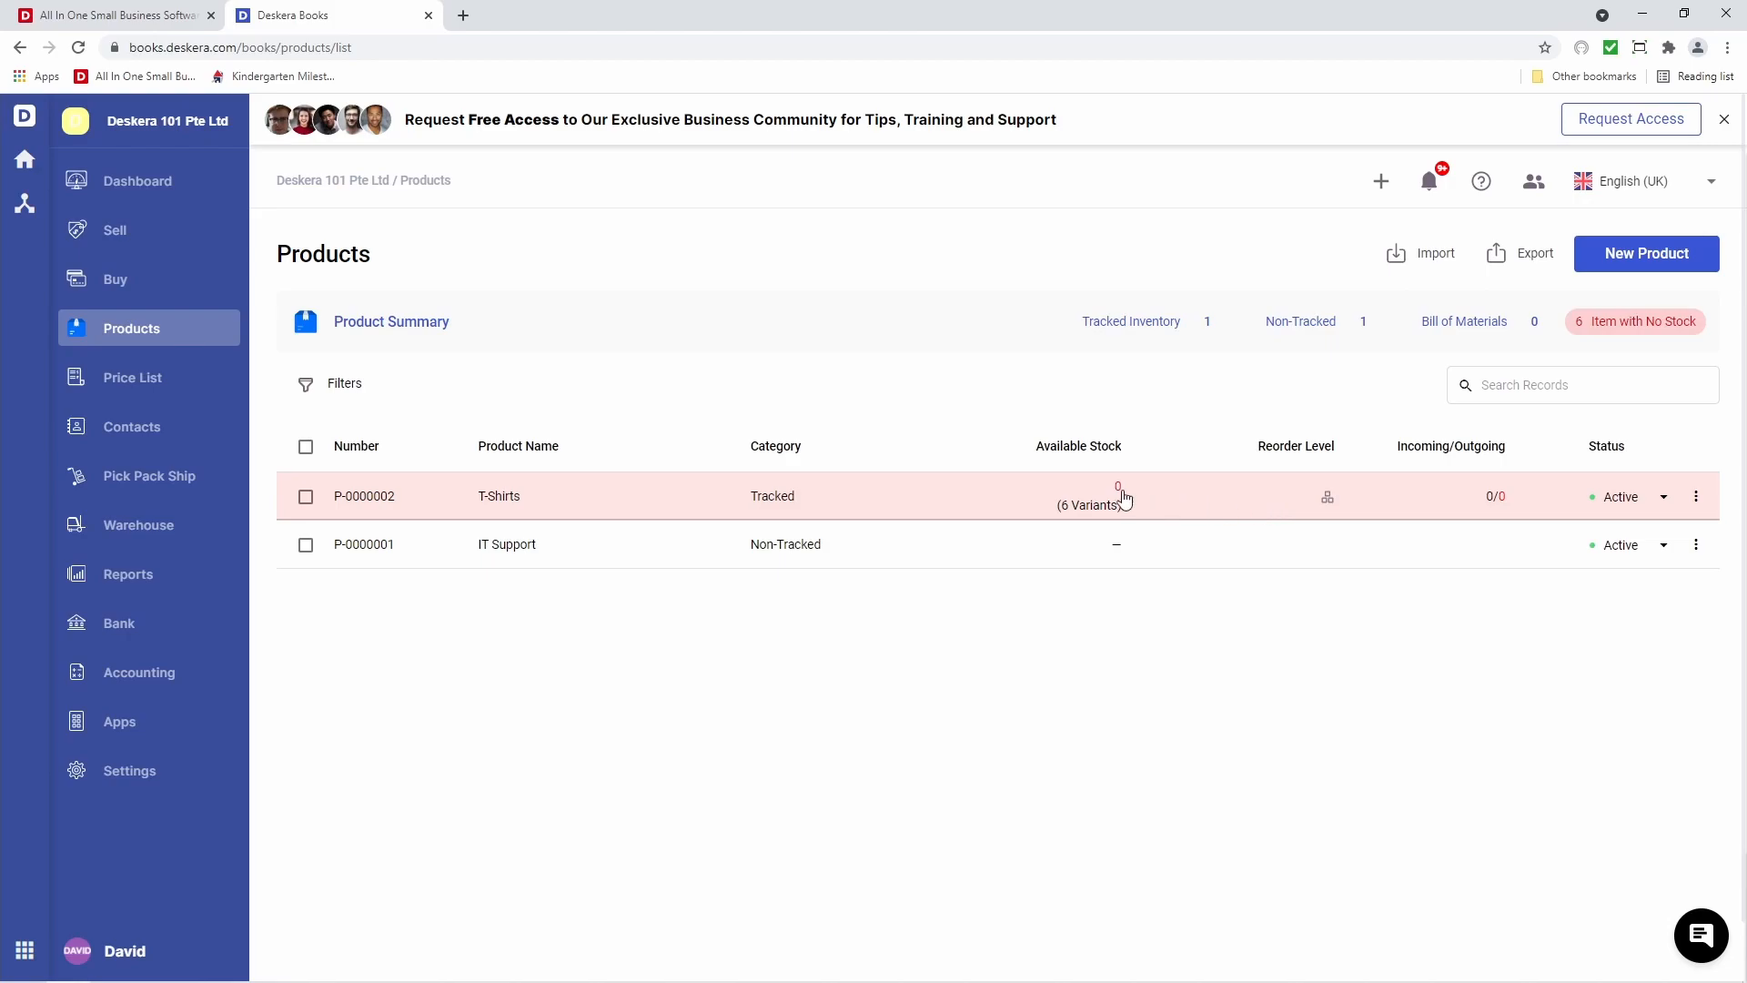
{"action": "left_click", "coordinate": [1694, 497]}
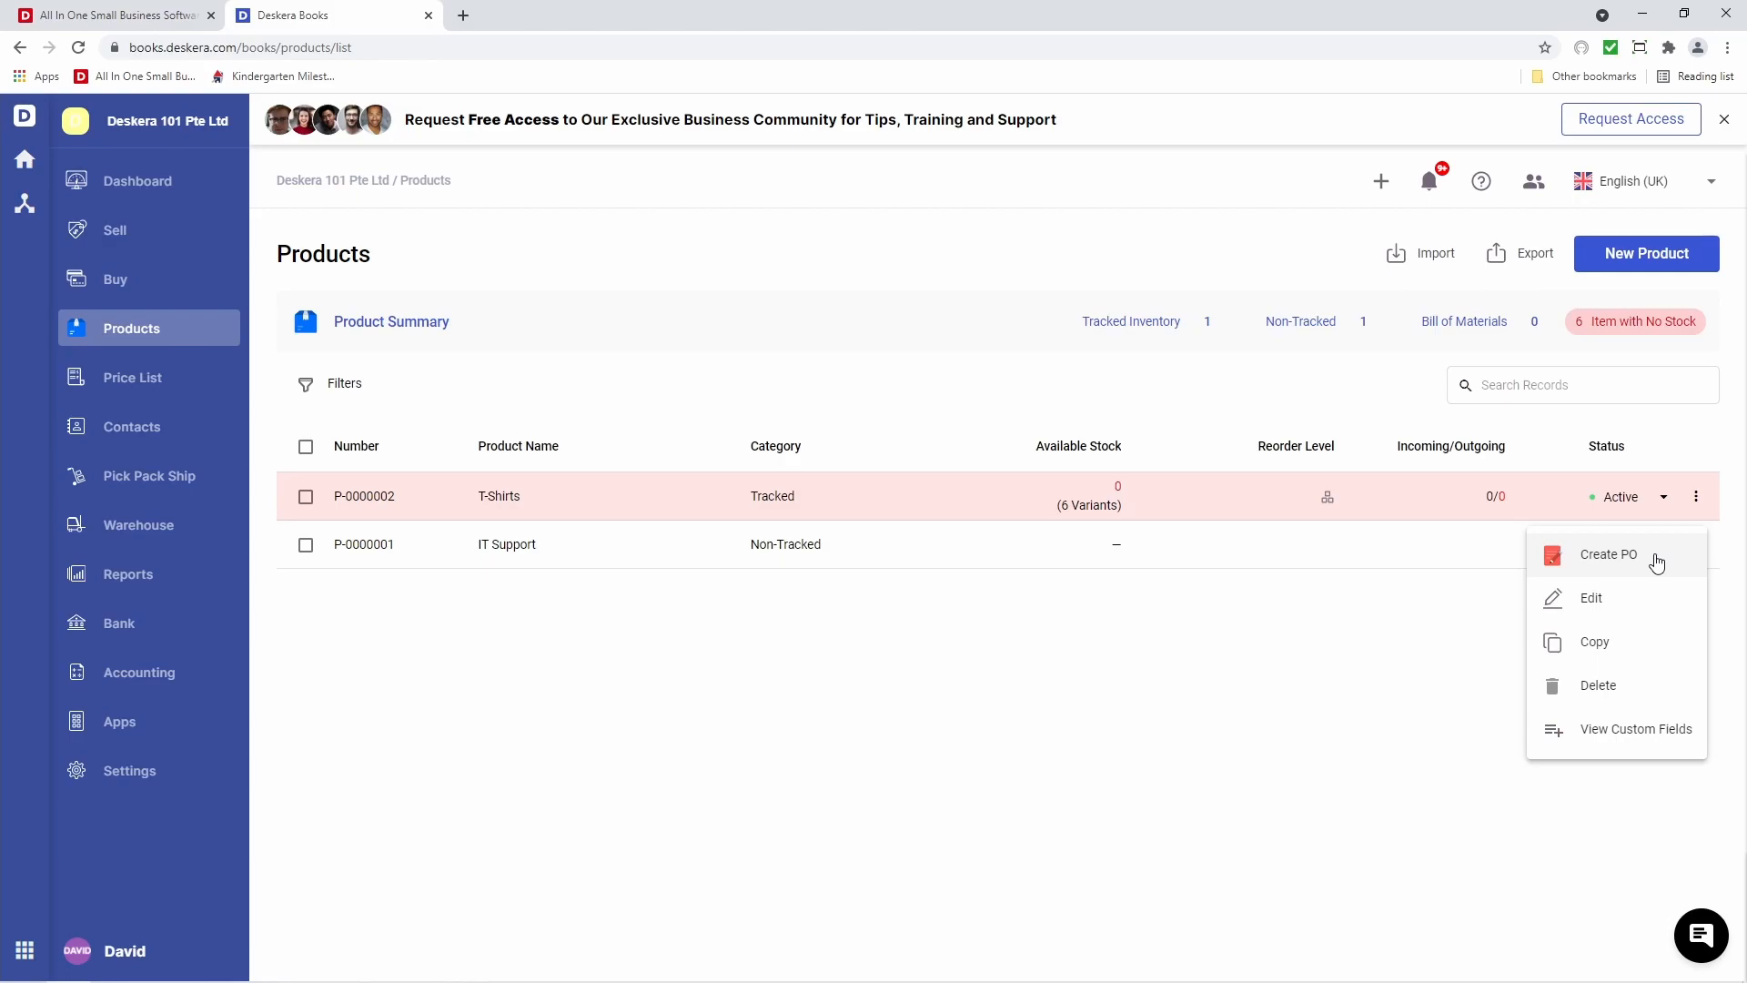
{"action": "left_click", "coordinate": [346, 385]}
{"action": "left_click", "coordinate": [346, 385]}
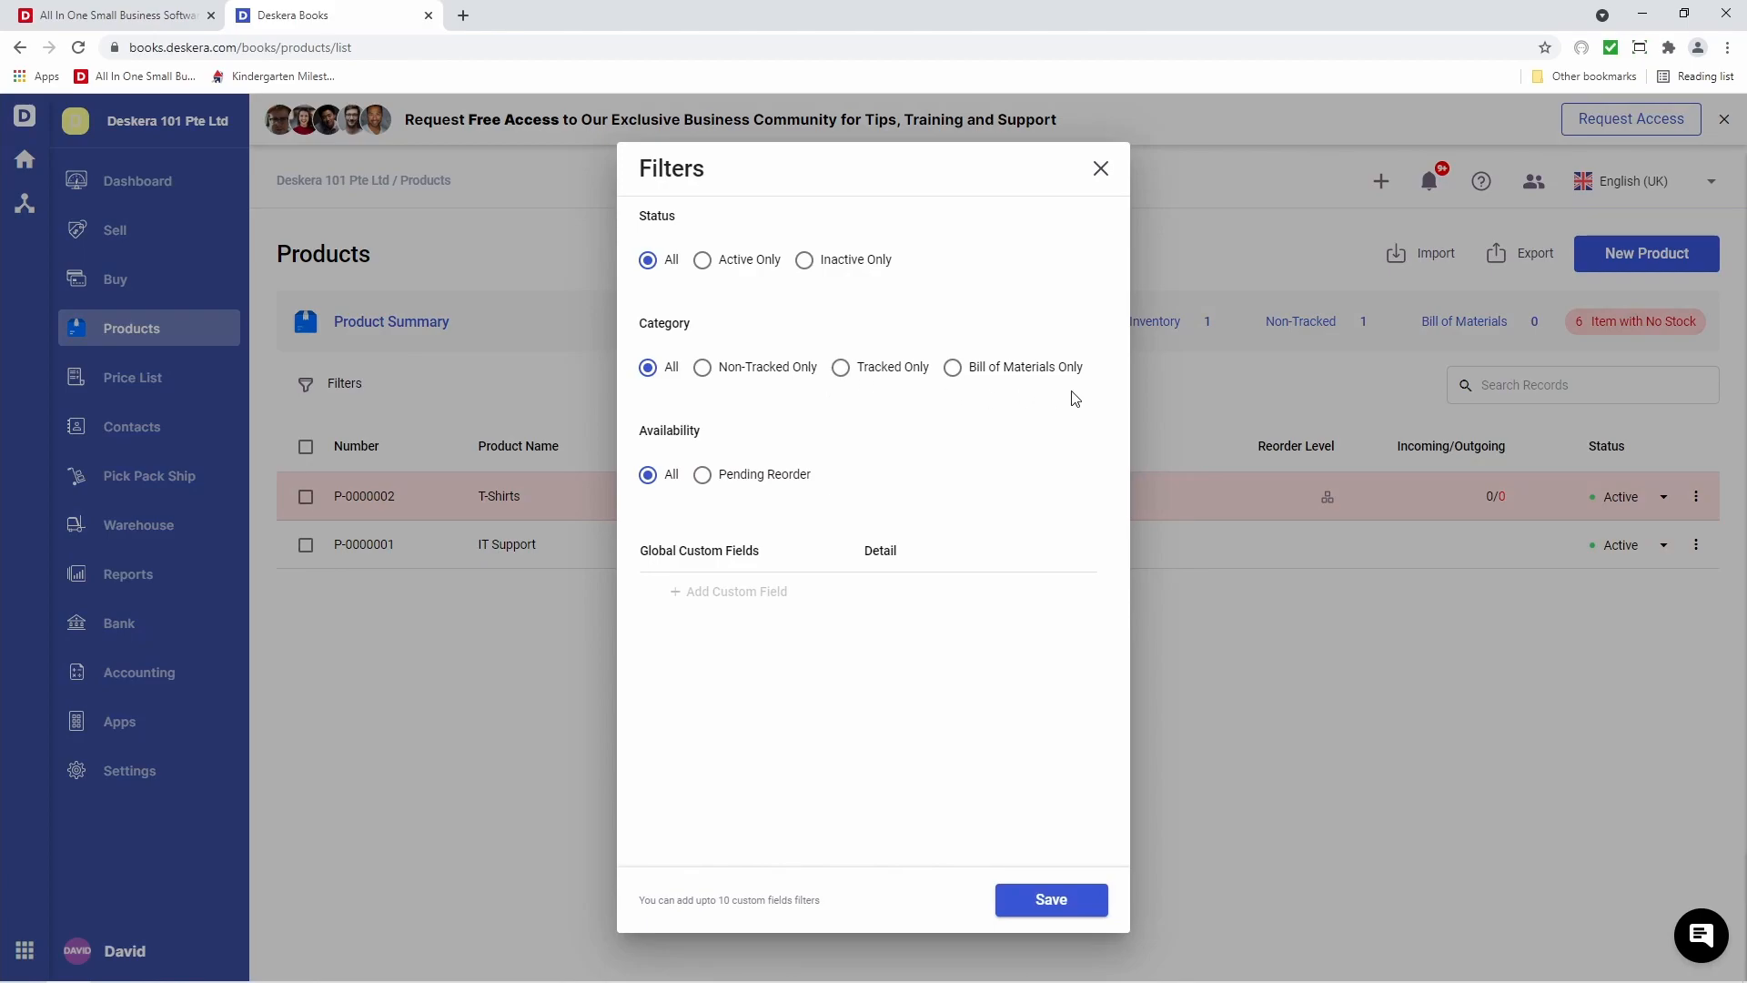
{"action": "left_click", "coordinate": [764, 490]}
{"action": "left_click", "coordinate": [1045, 899]}
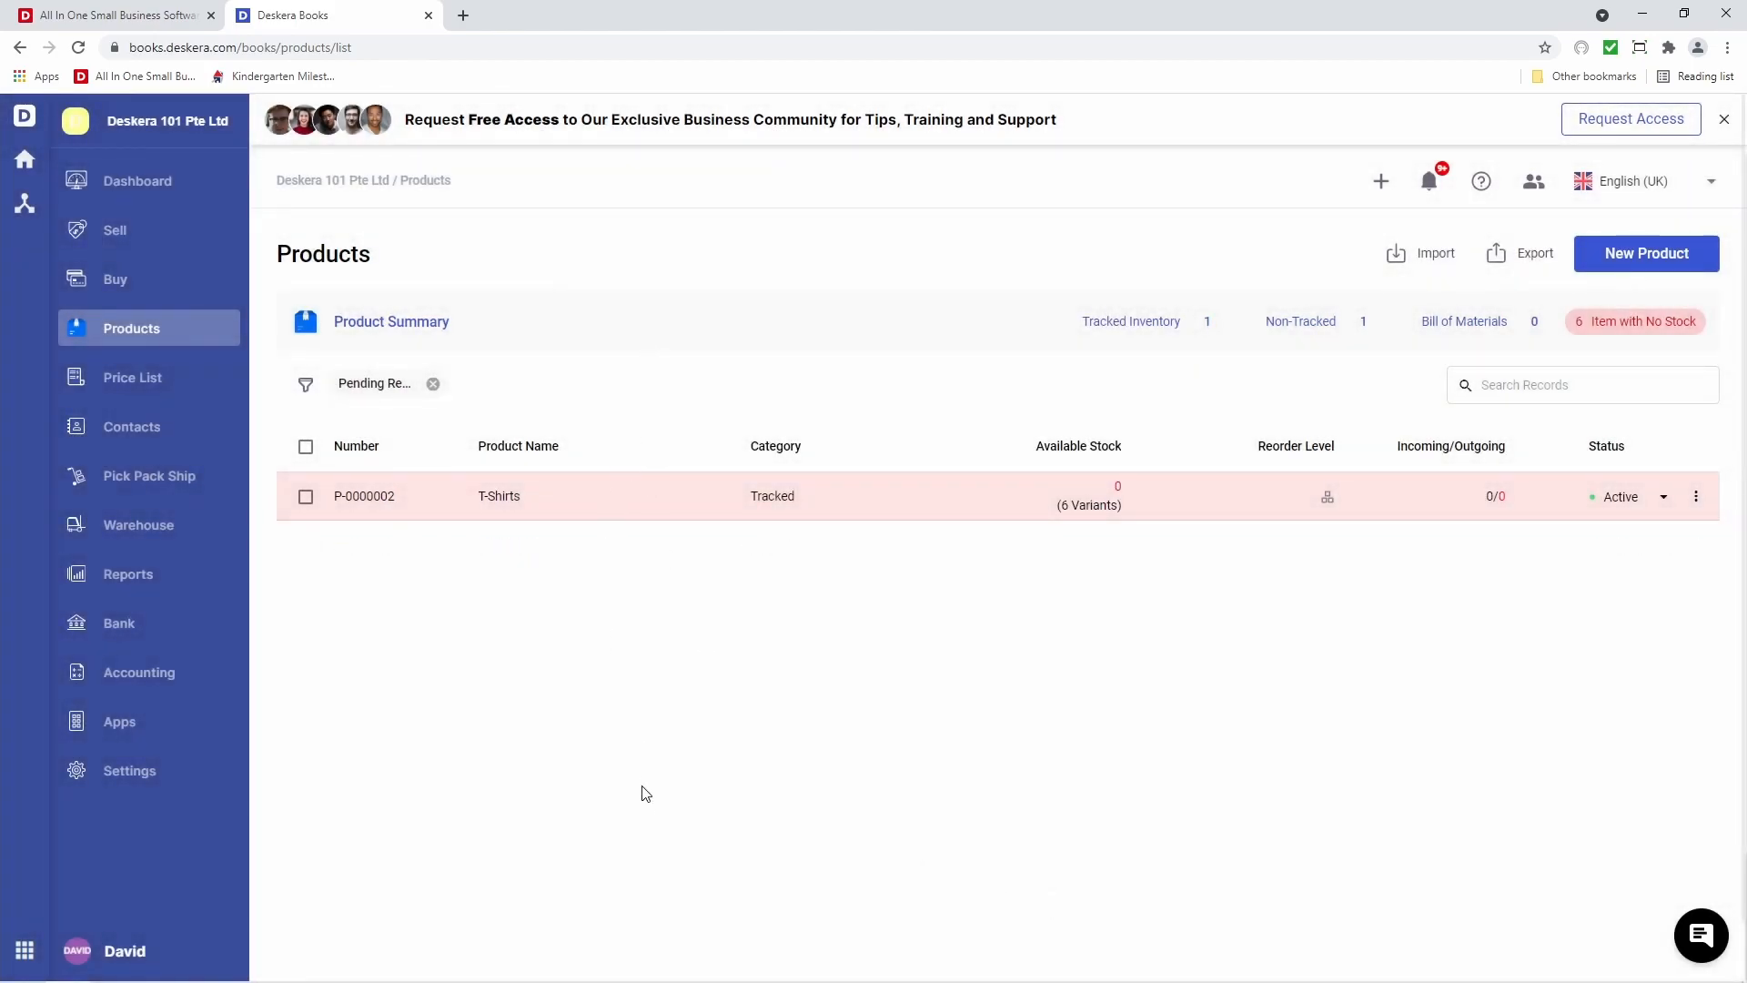
{"action": "left_click", "coordinate": [434, 384]}
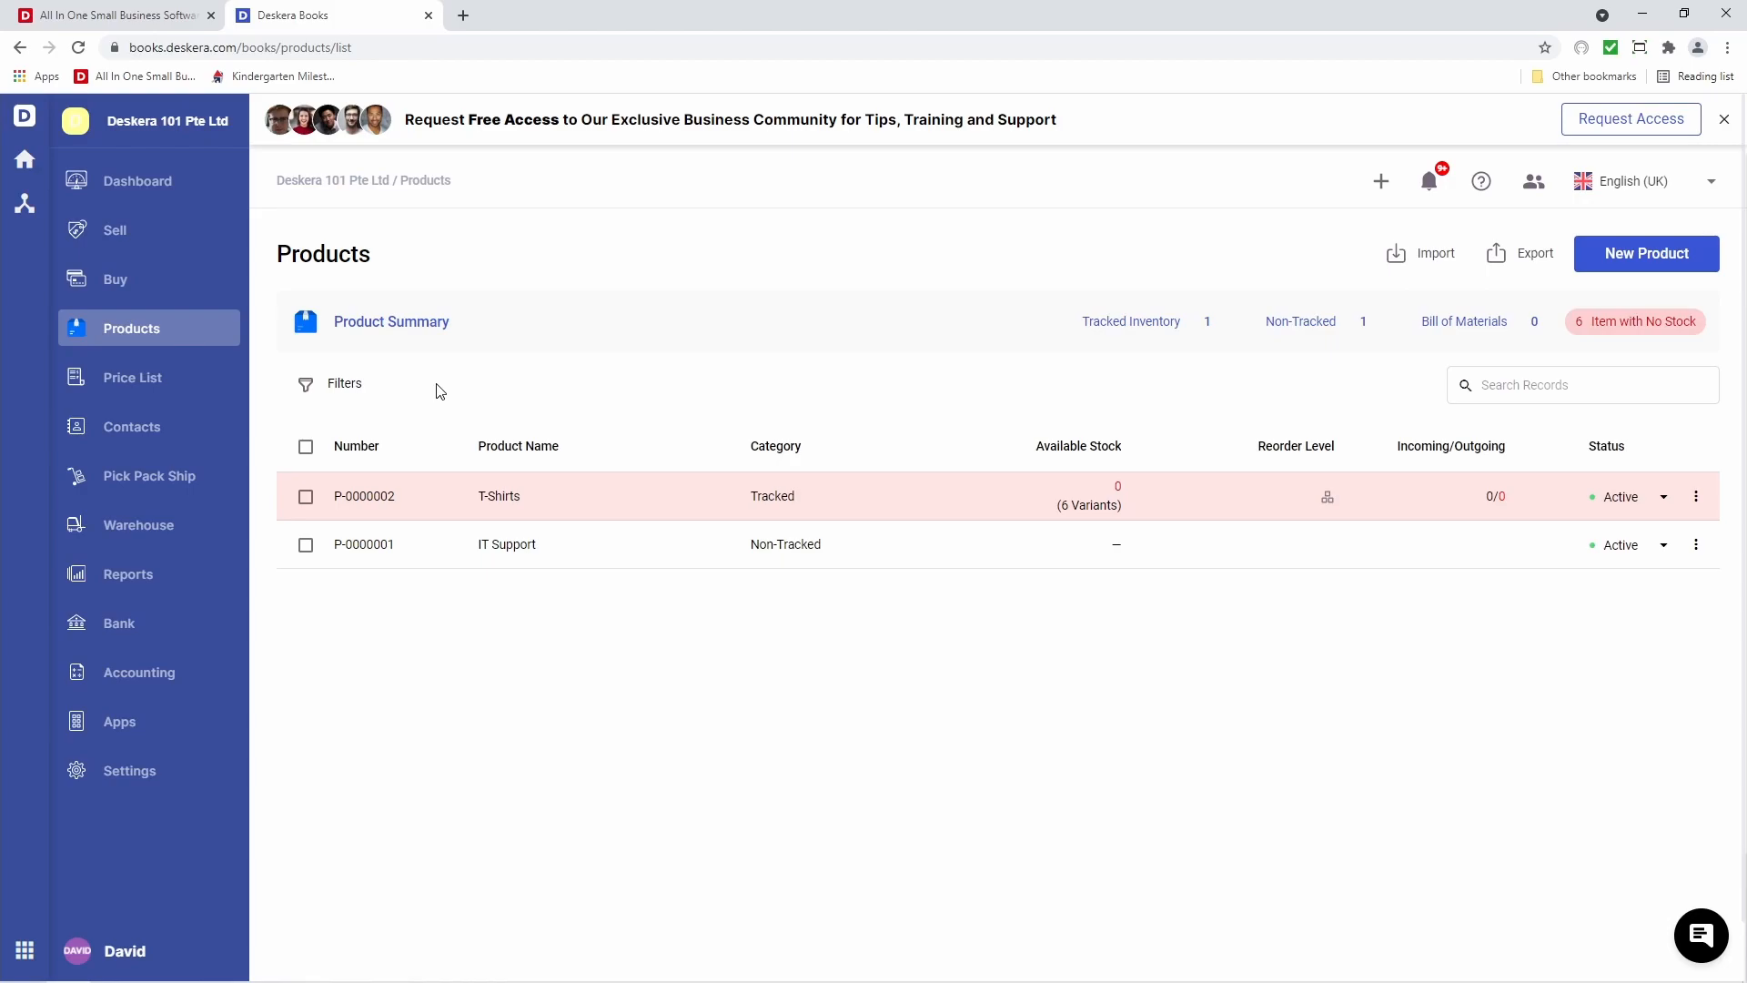
Start a new product named and described 'Milk'
{"action": "left_click", "coordinate": [1617, 261]}
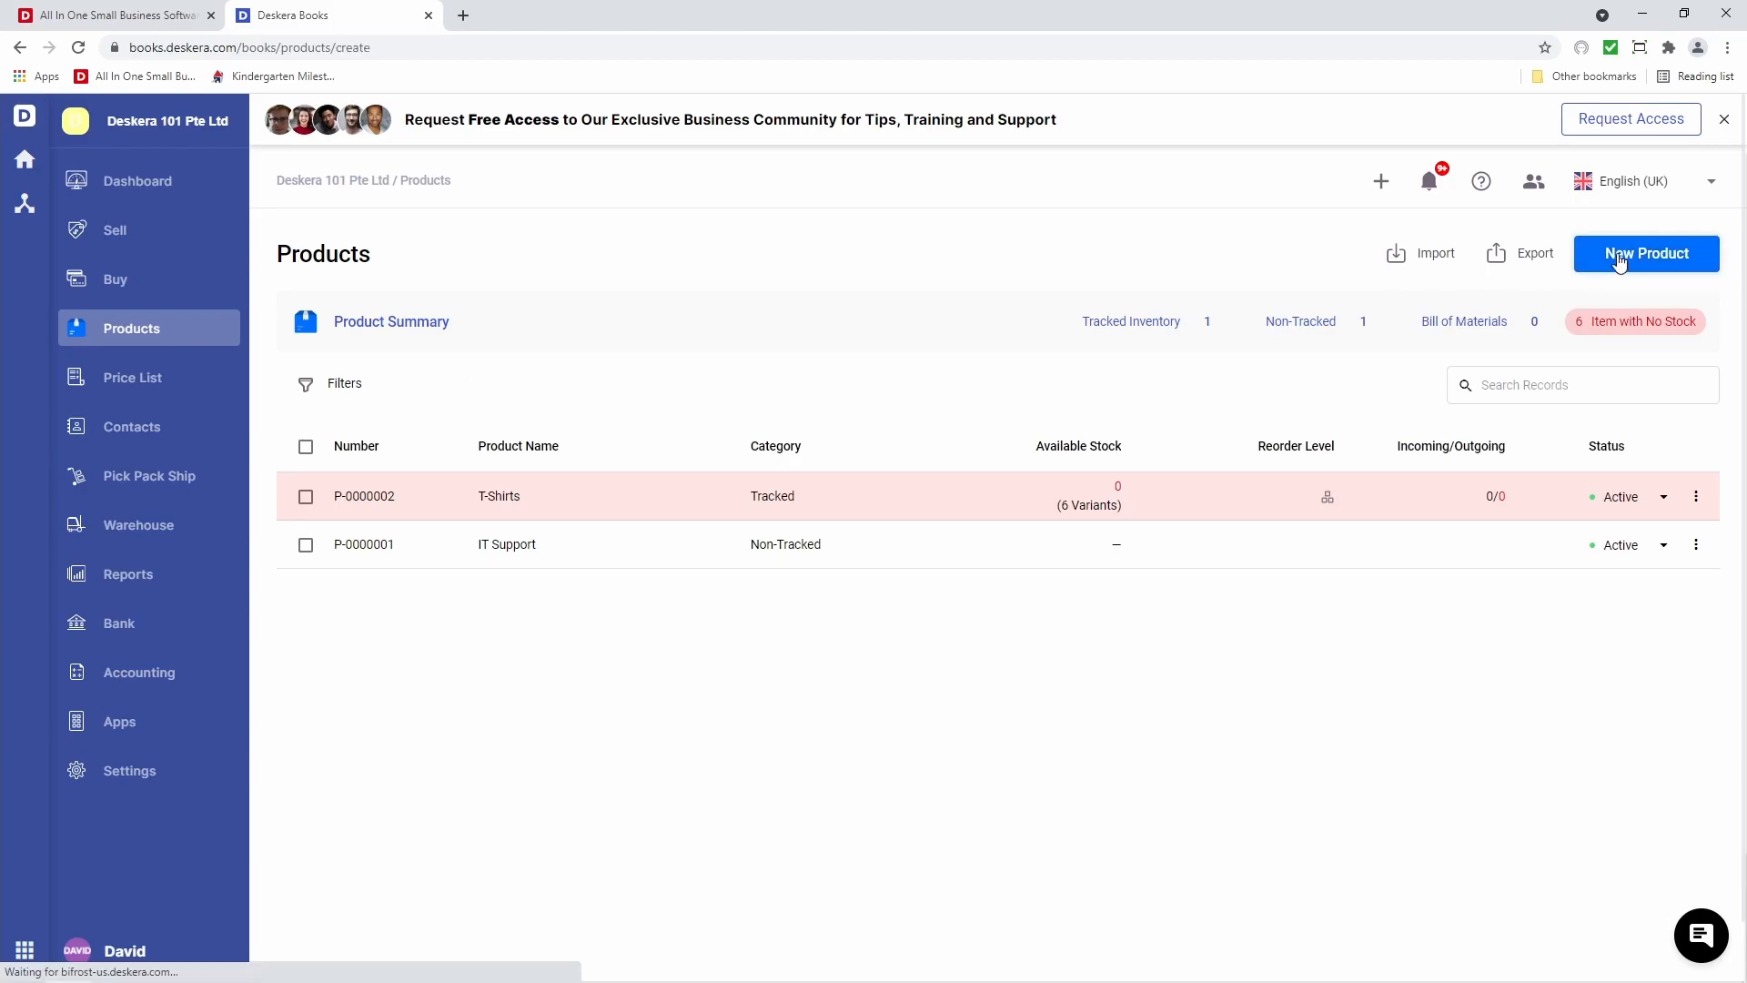
{"action": "left_click", "coordinate": [637, 634]}
{"action": "type", "text": "Milk"}
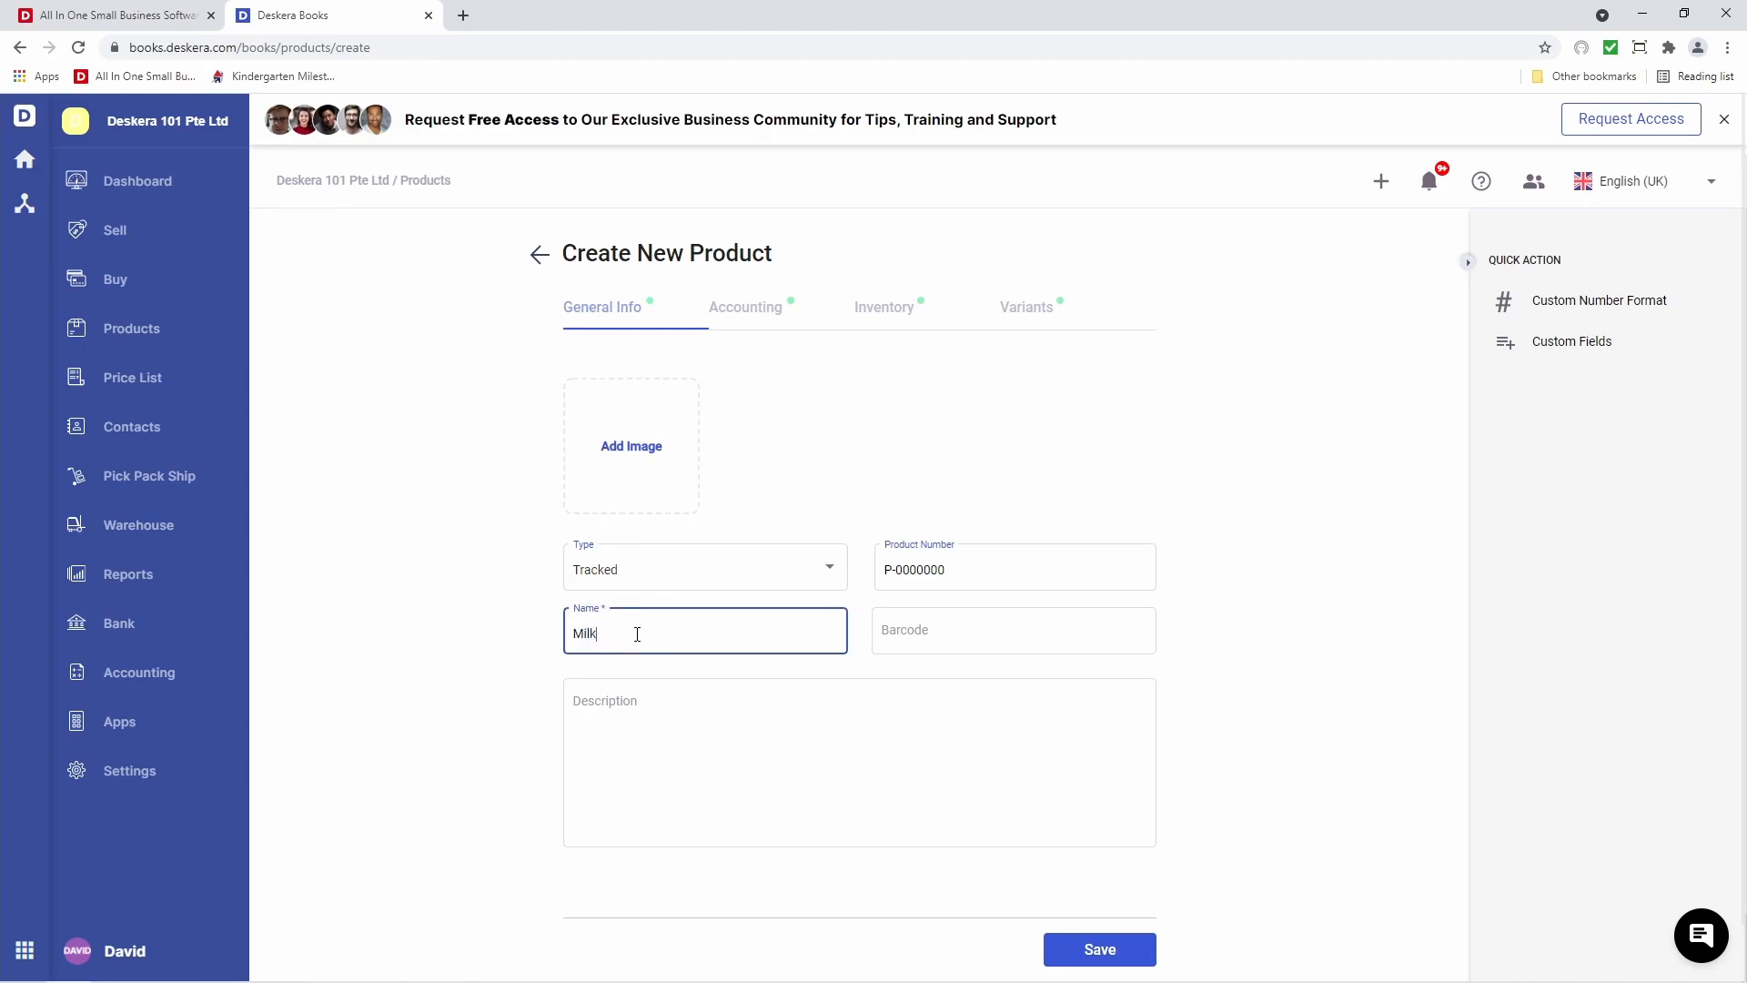
{"action": "left_click", "coordinate": [619, 722]}
{"action": "type", "text": "Milk"}
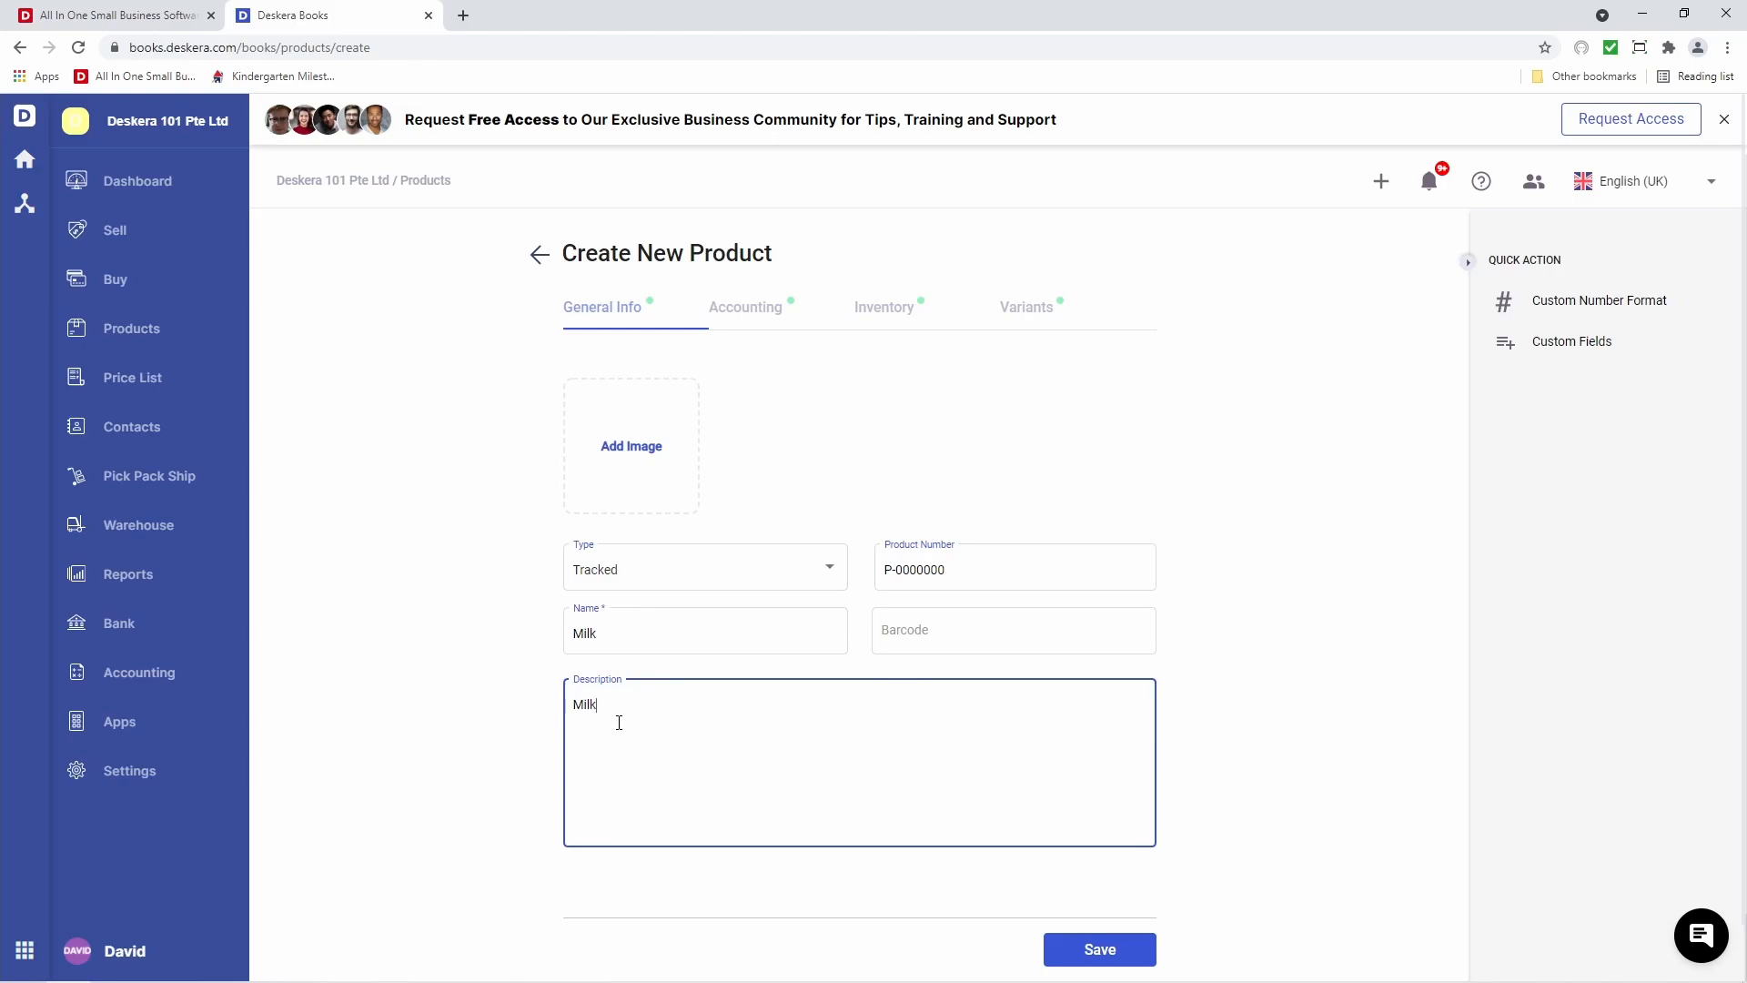
Set Milk's purchase price to 5.00 and sales price to 10.00
{"action": "left_click", "coordinate": [741, 310]}
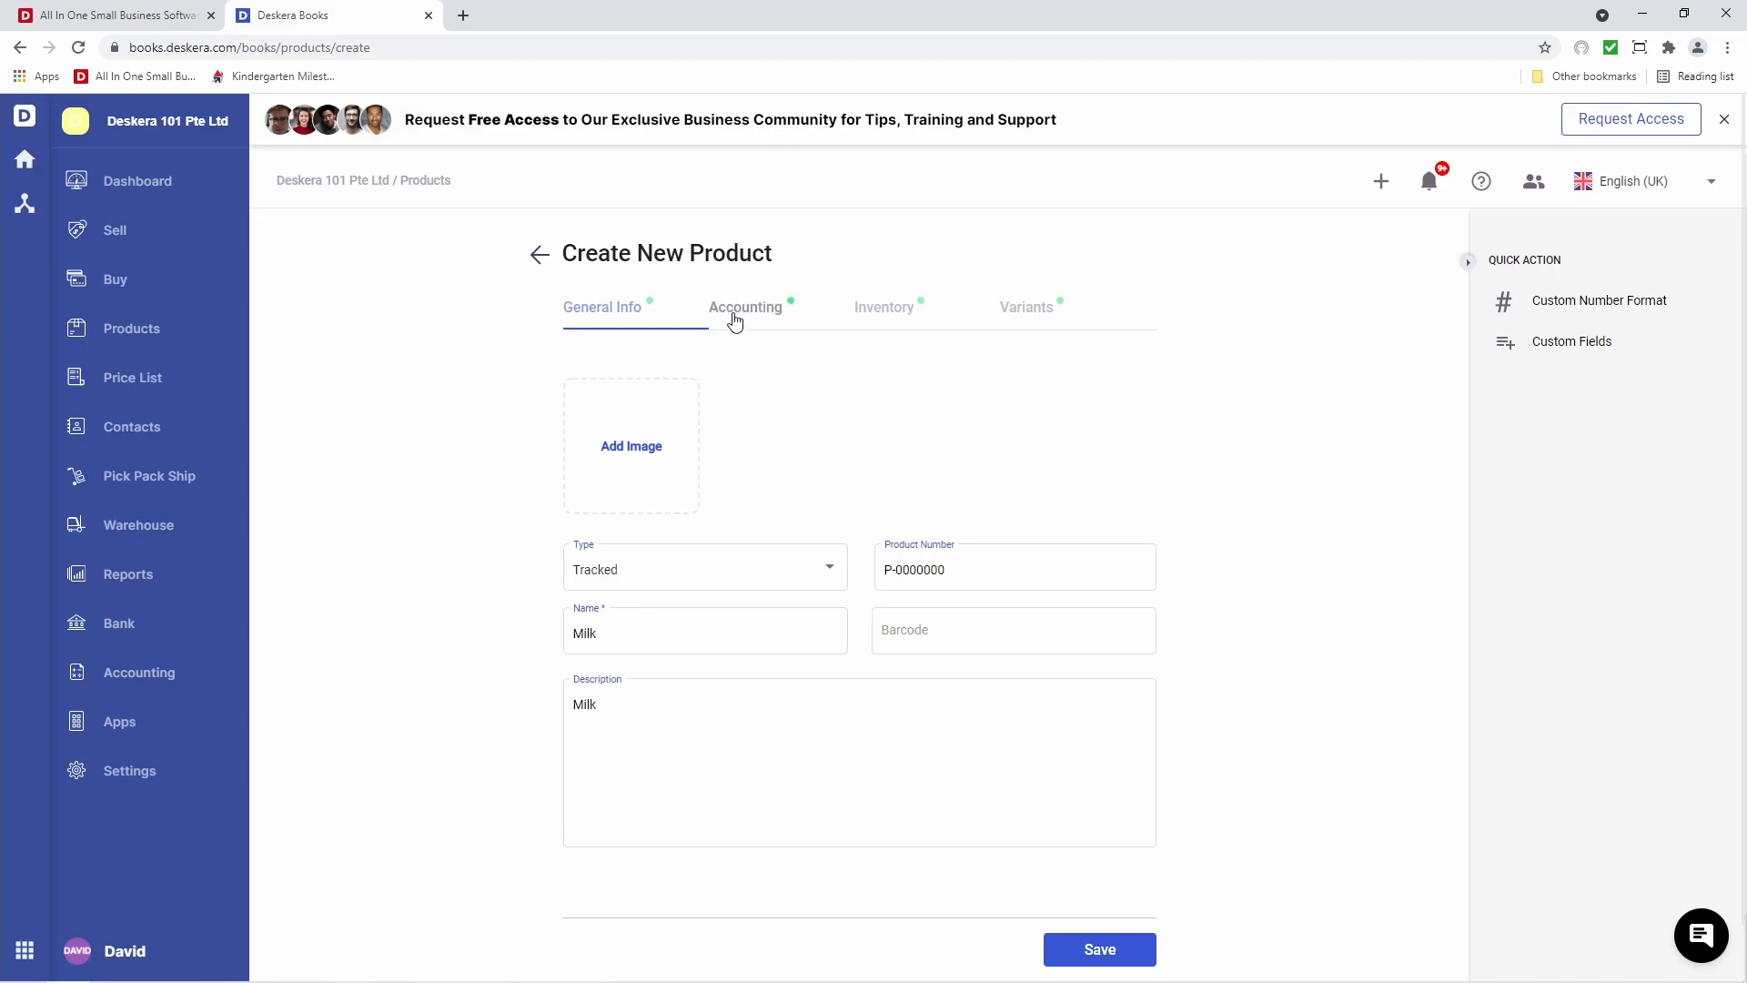
{"action": "left_click", "coordinate": [914, 438]}
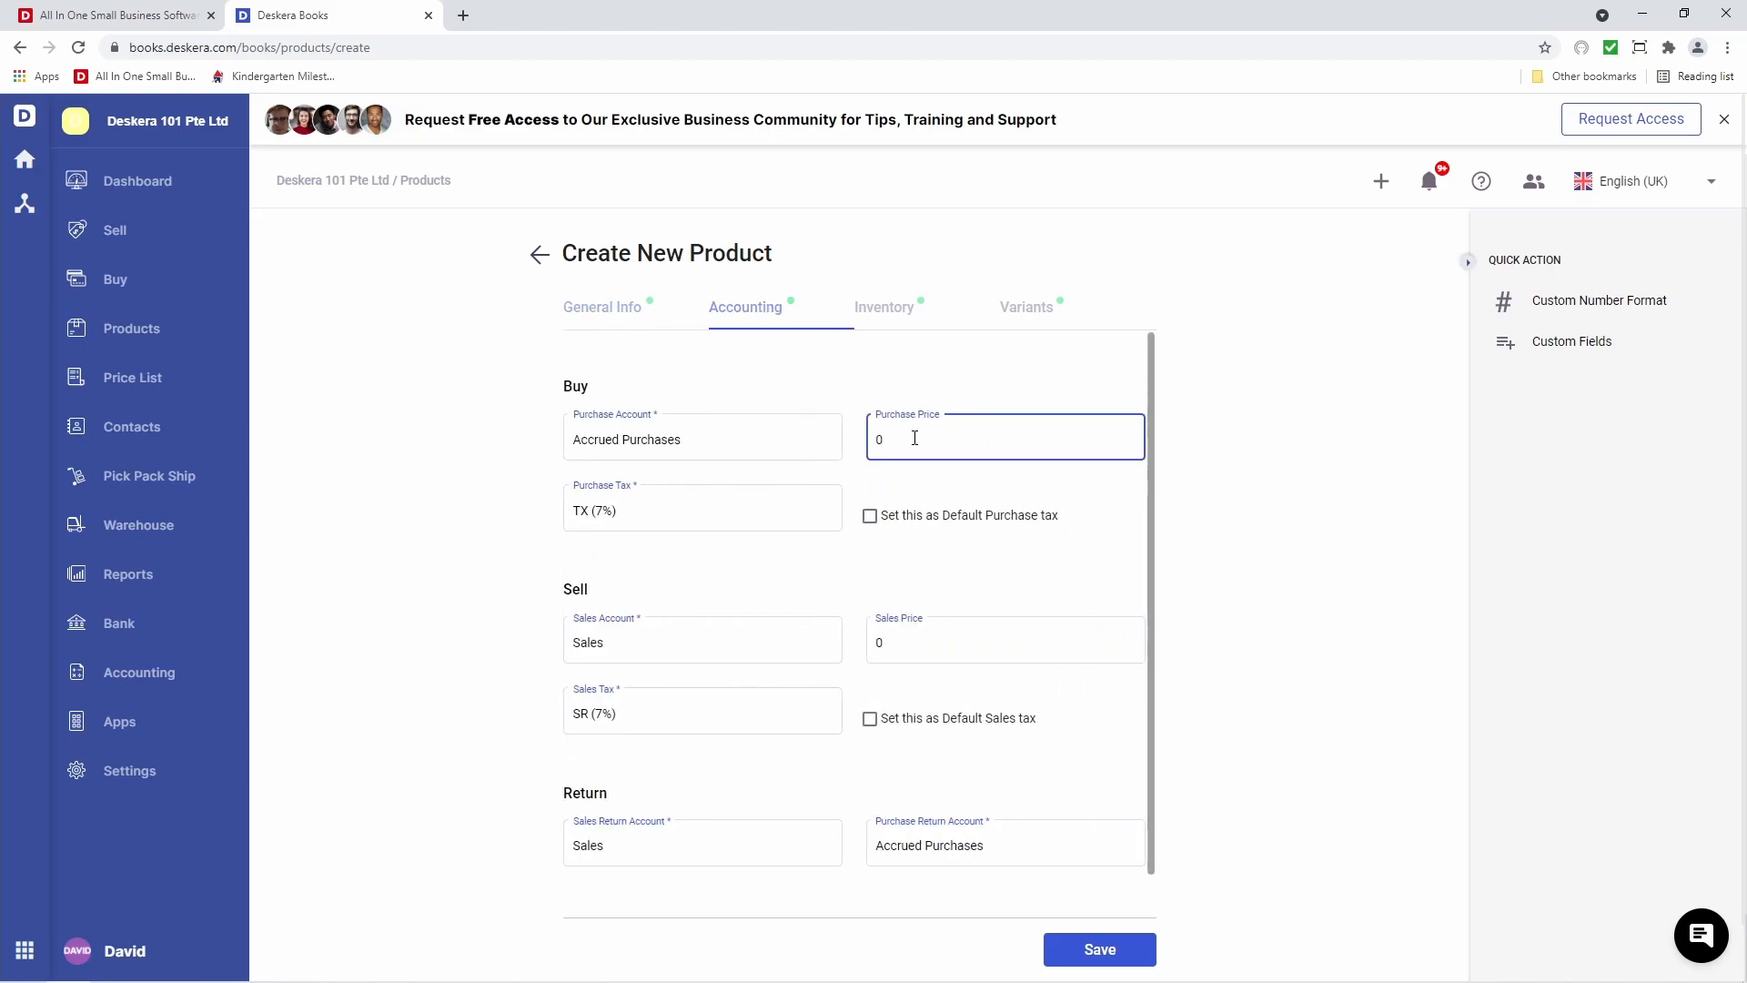
{"action": "left_click", "coordinate": [945, 642]}
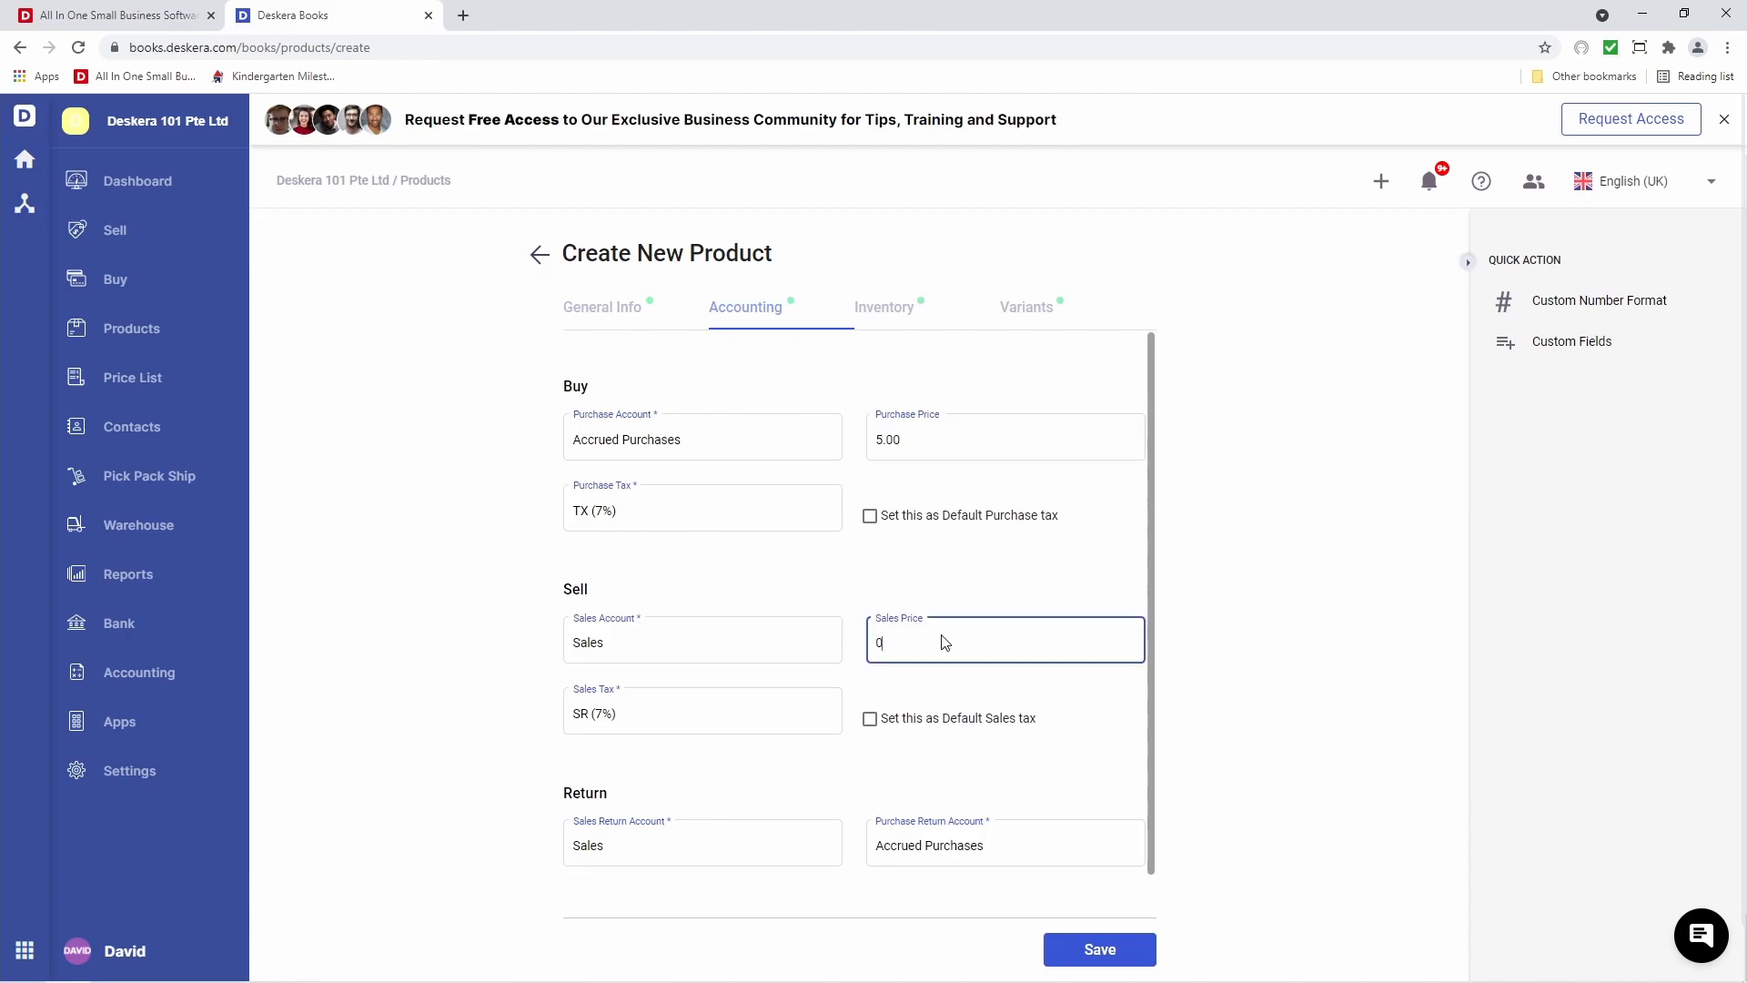
{"action": "type", "text": "10"}
{"action": "left_click", "coordinate": [958, 557]}
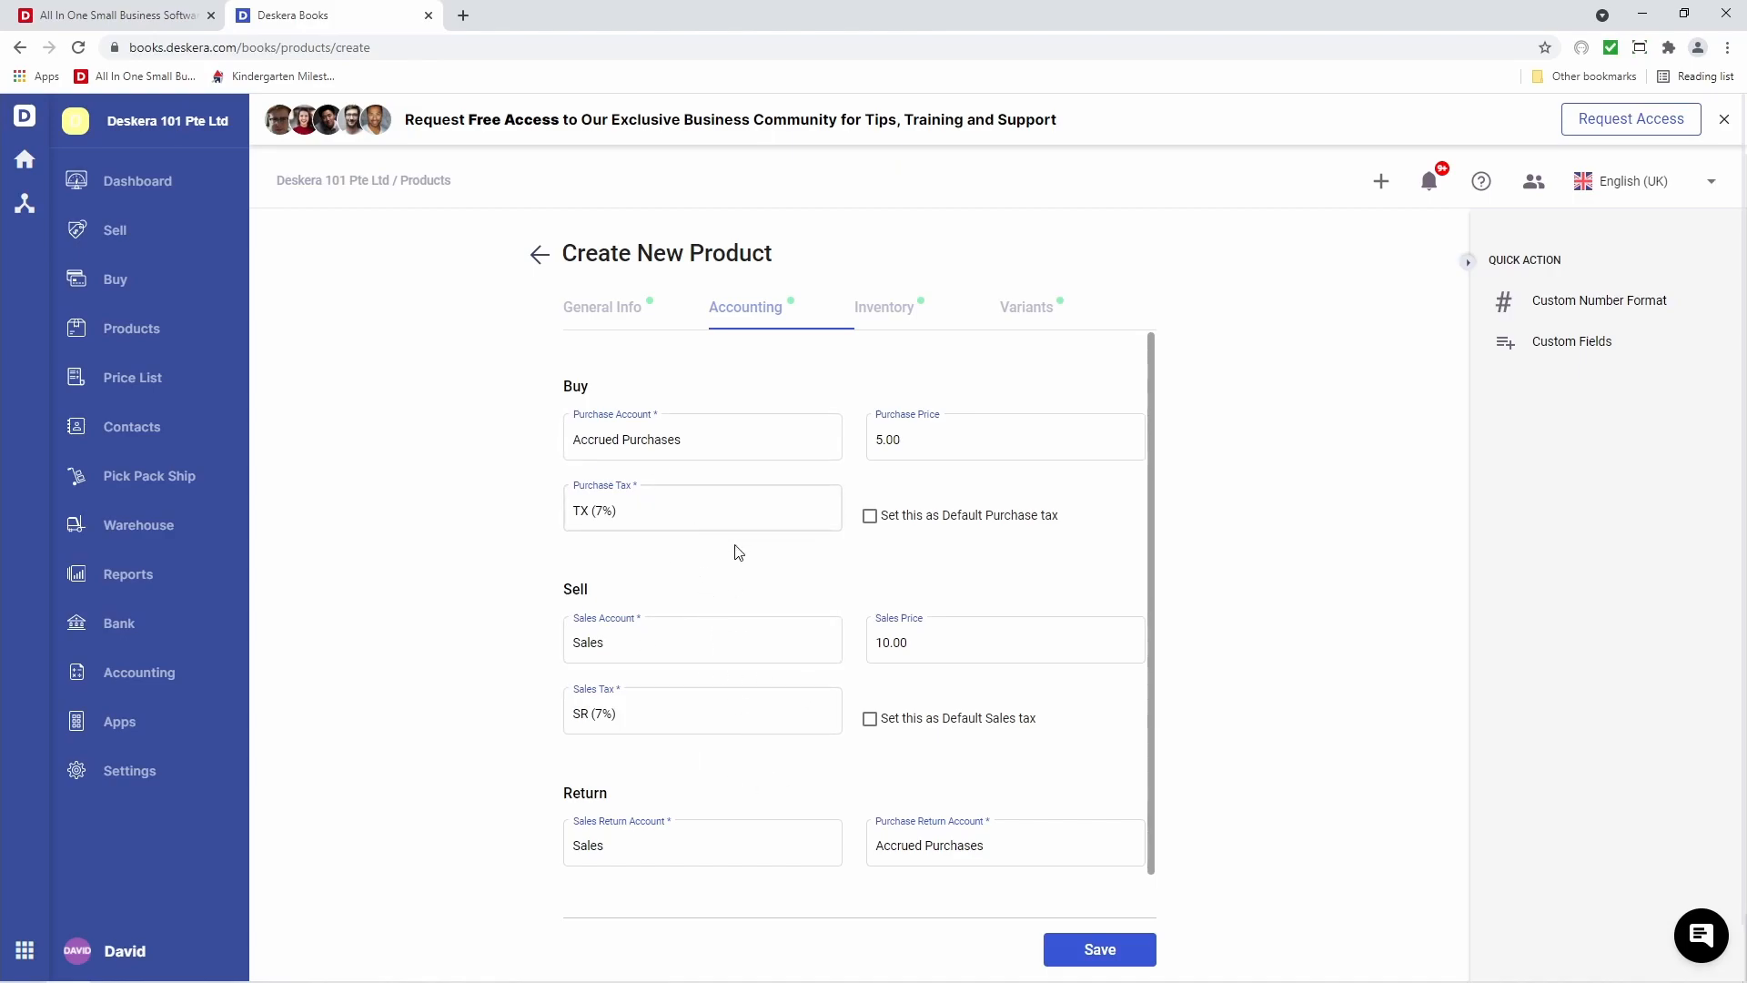
{"action": "scroll", "coordinate": [848, 780], "scroll_direction": "down", "scroll_amount": 1}
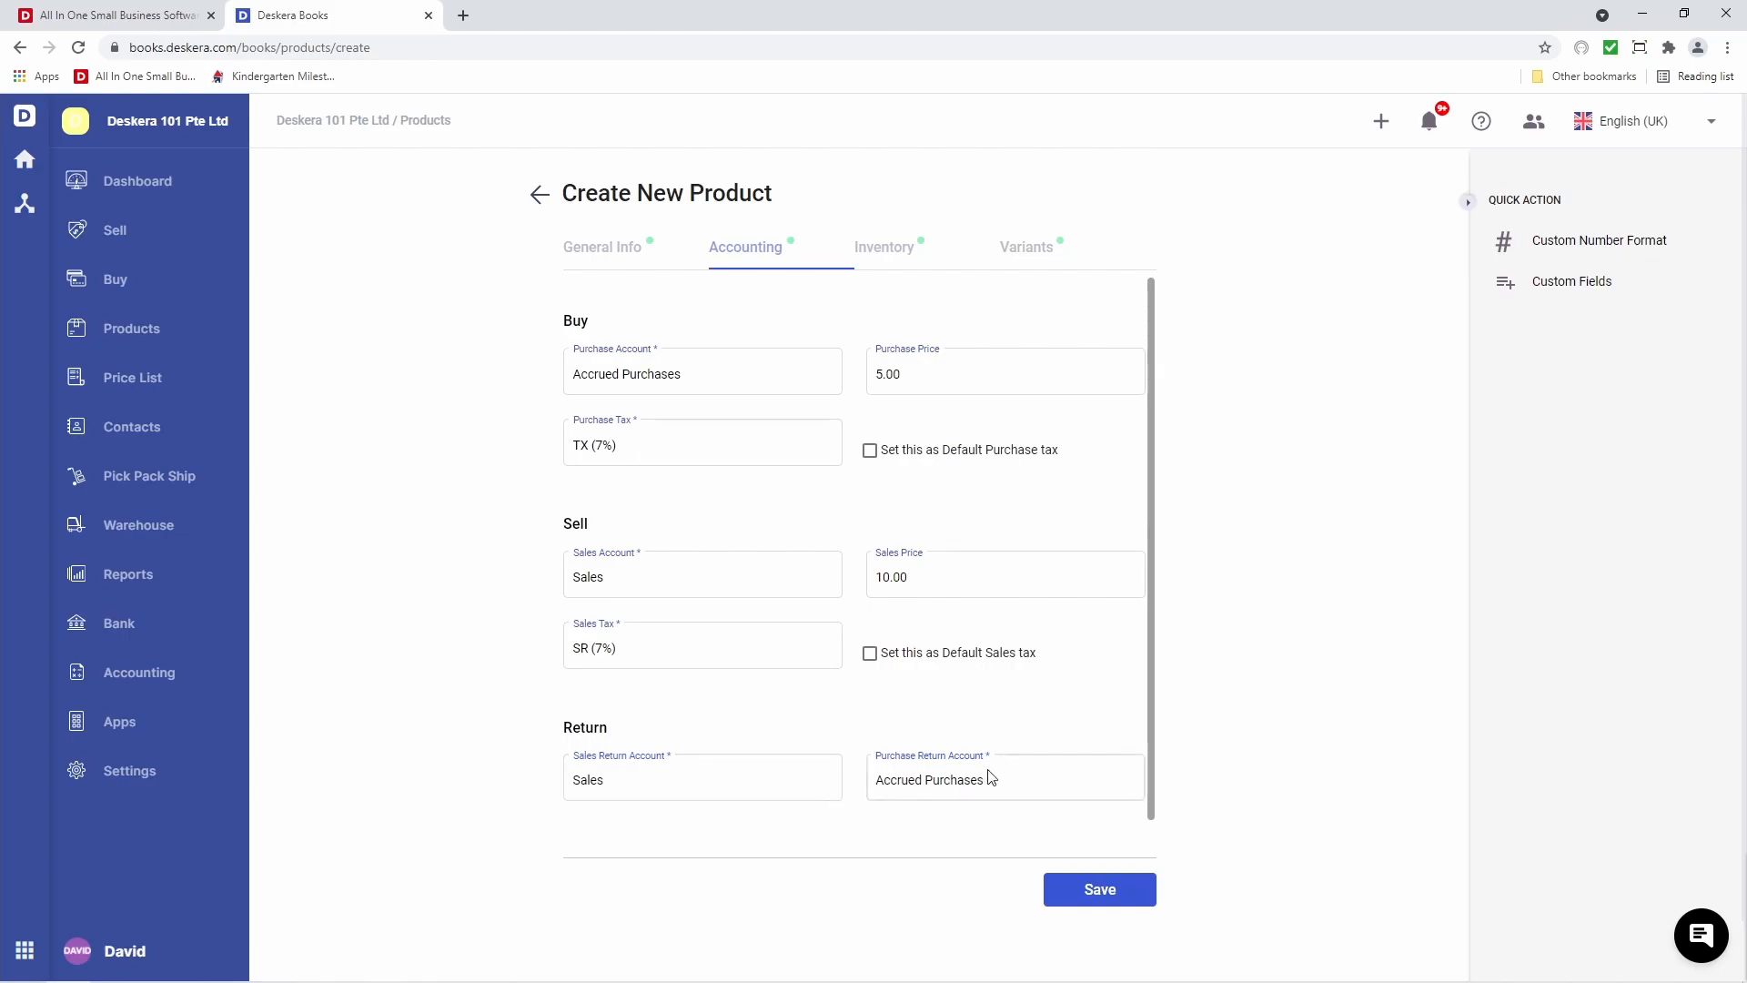
Set Milk's unit of measurement to PIECES and turn on advanced batch tracking
{"action": "left_click", "coordinate": [879, 251]}
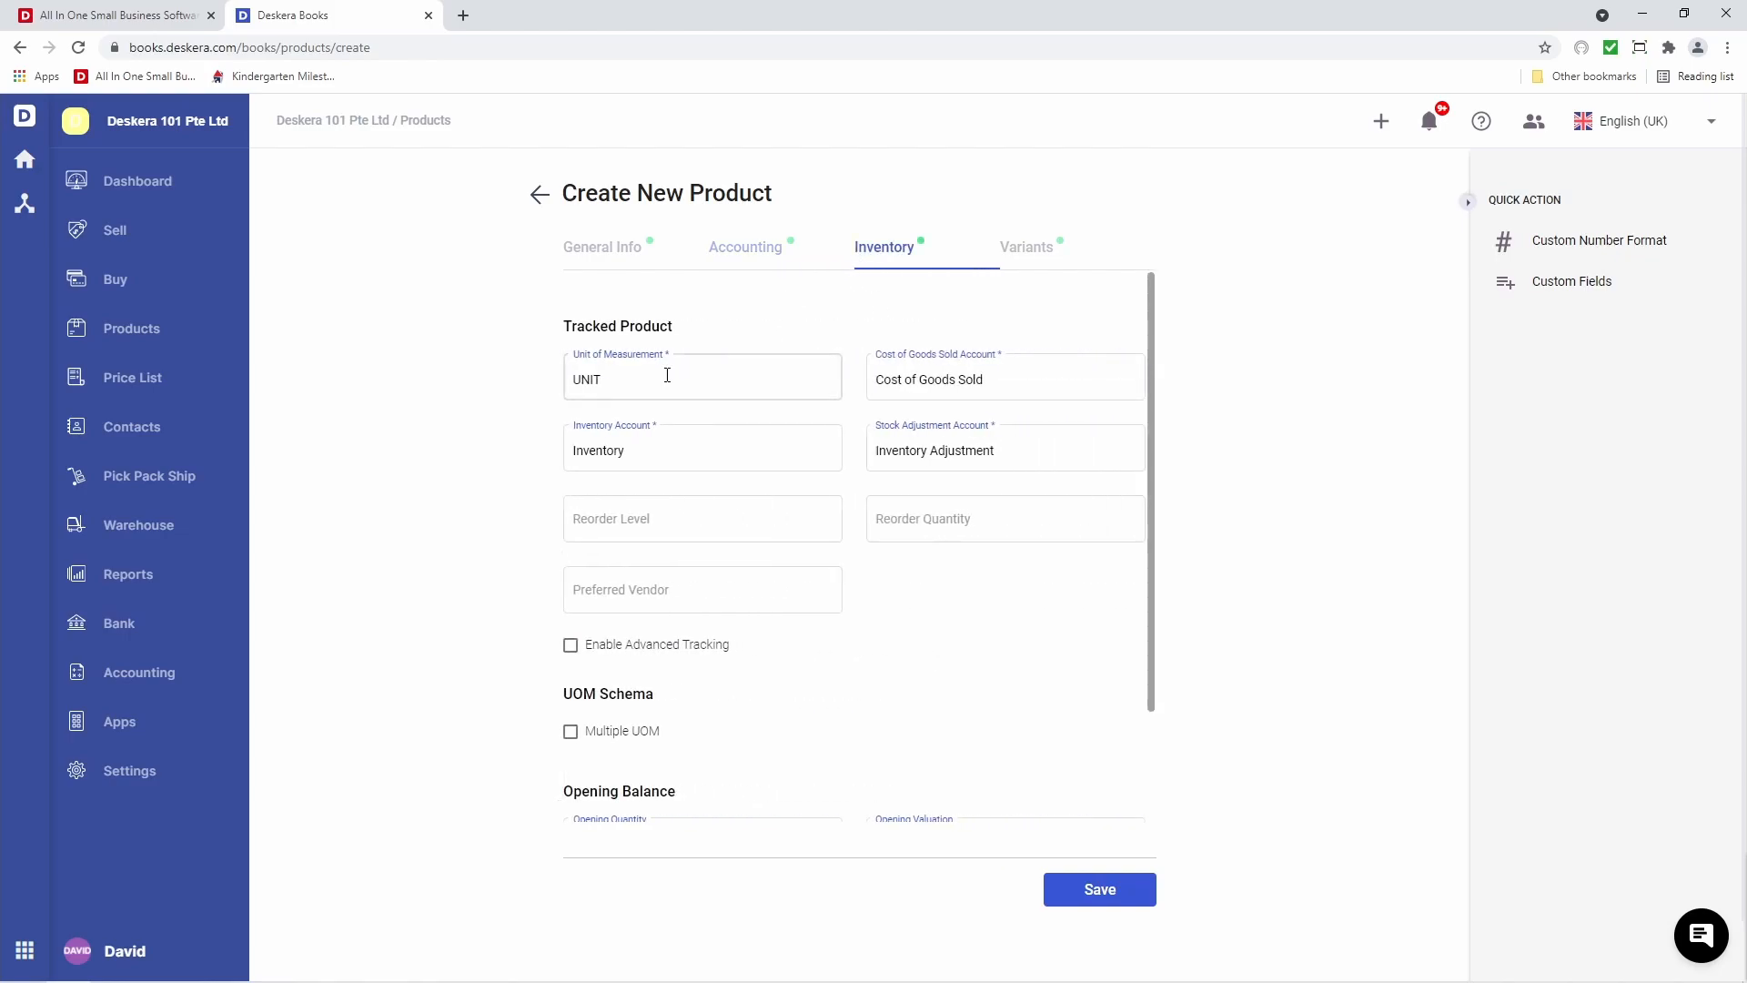
{"action": "left_click", "coordinate": [706, 385]}
{"action": "scroll", "coordinate": [707, 558], "scroll_direction": "down", "scroll_amount": 2}
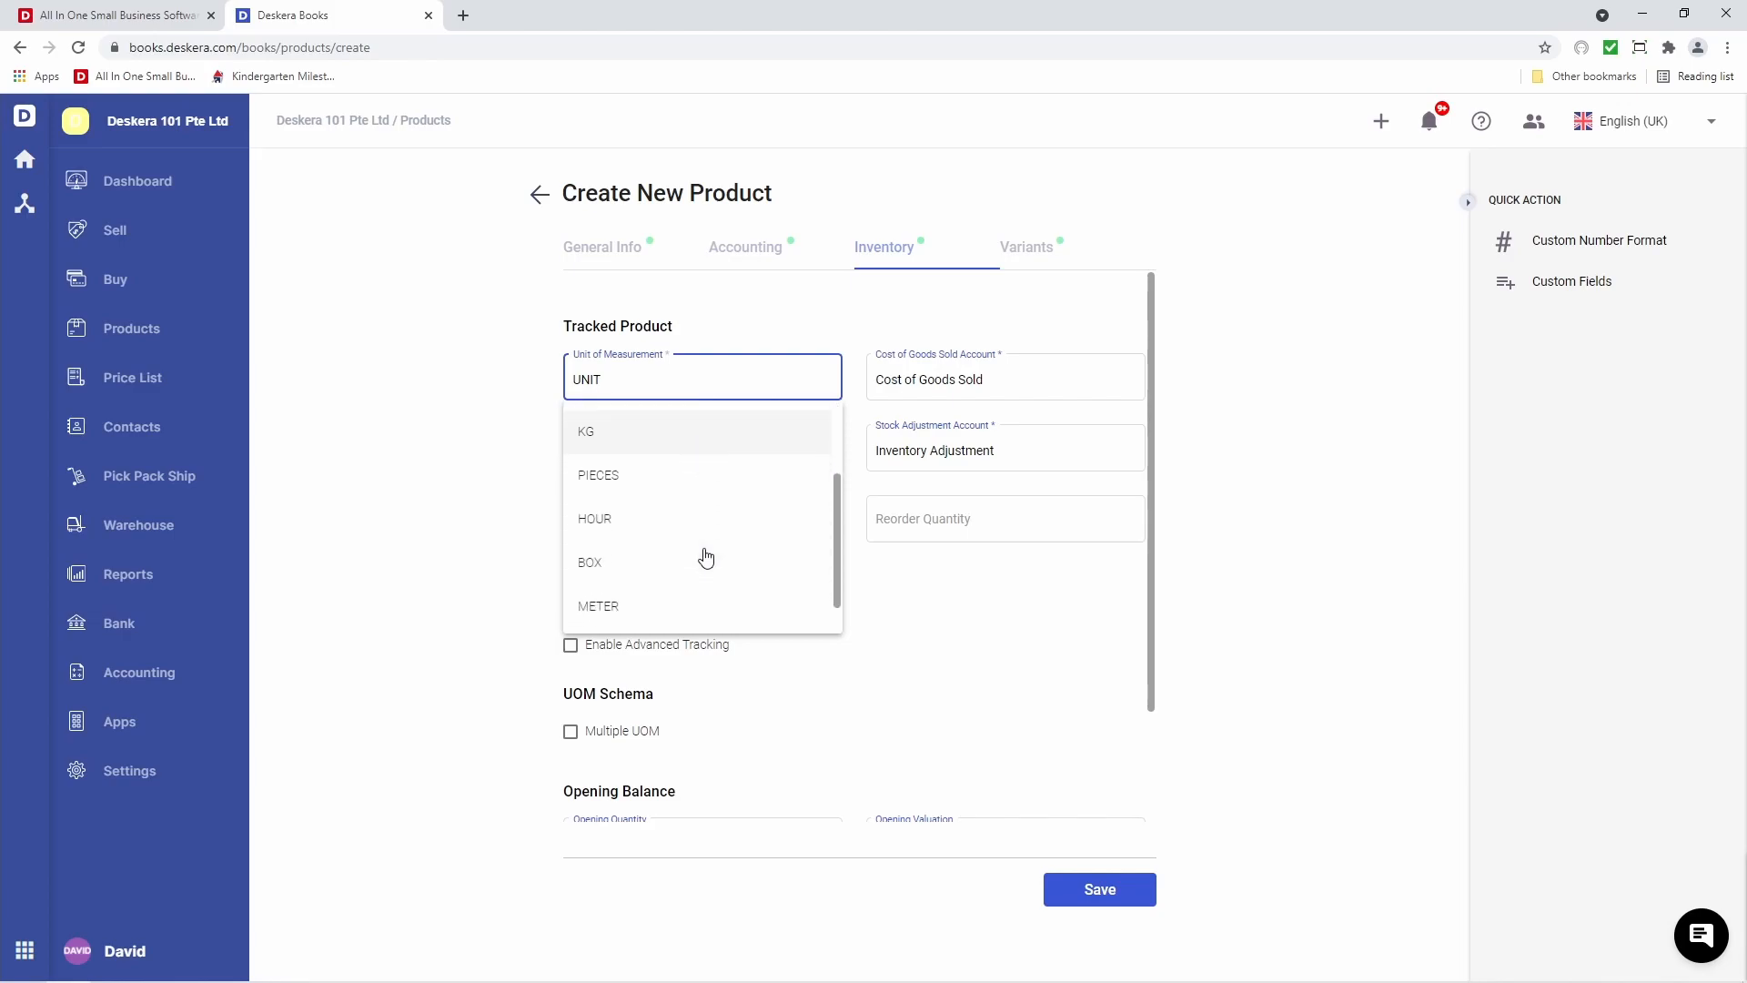
{"action": "left_click", "coordinate": [665, 480]}
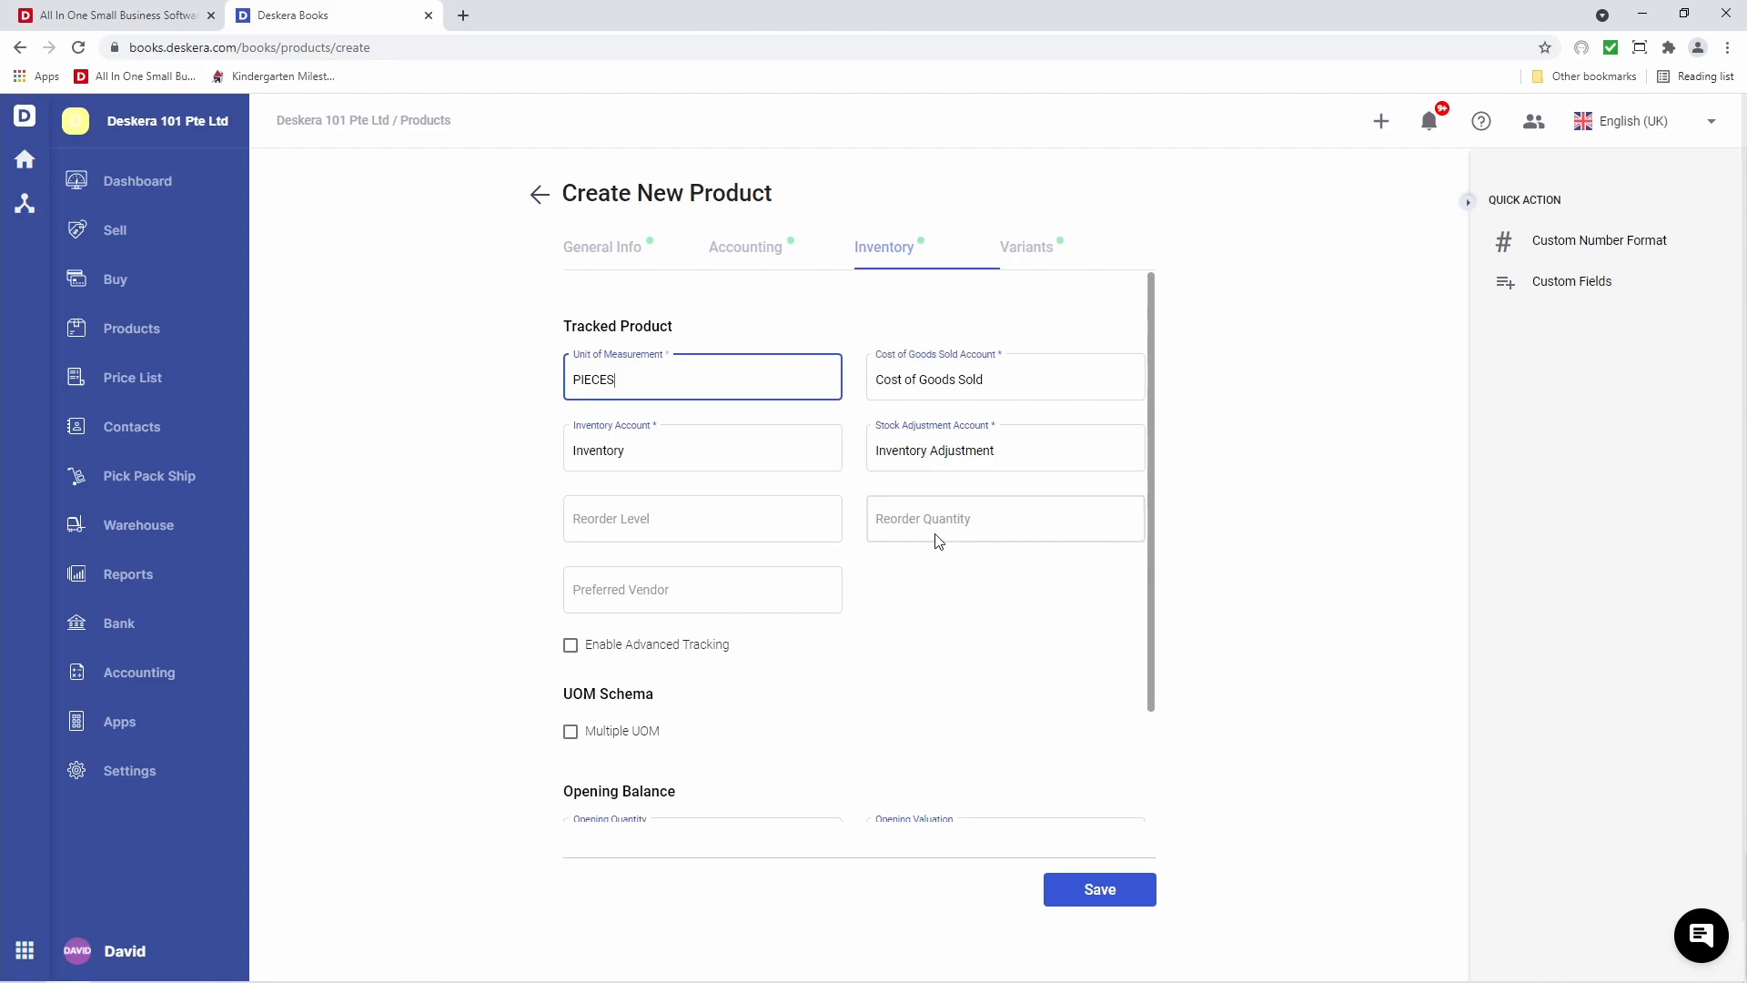
{"action": "left_click", "coordinate": [571, 645]}
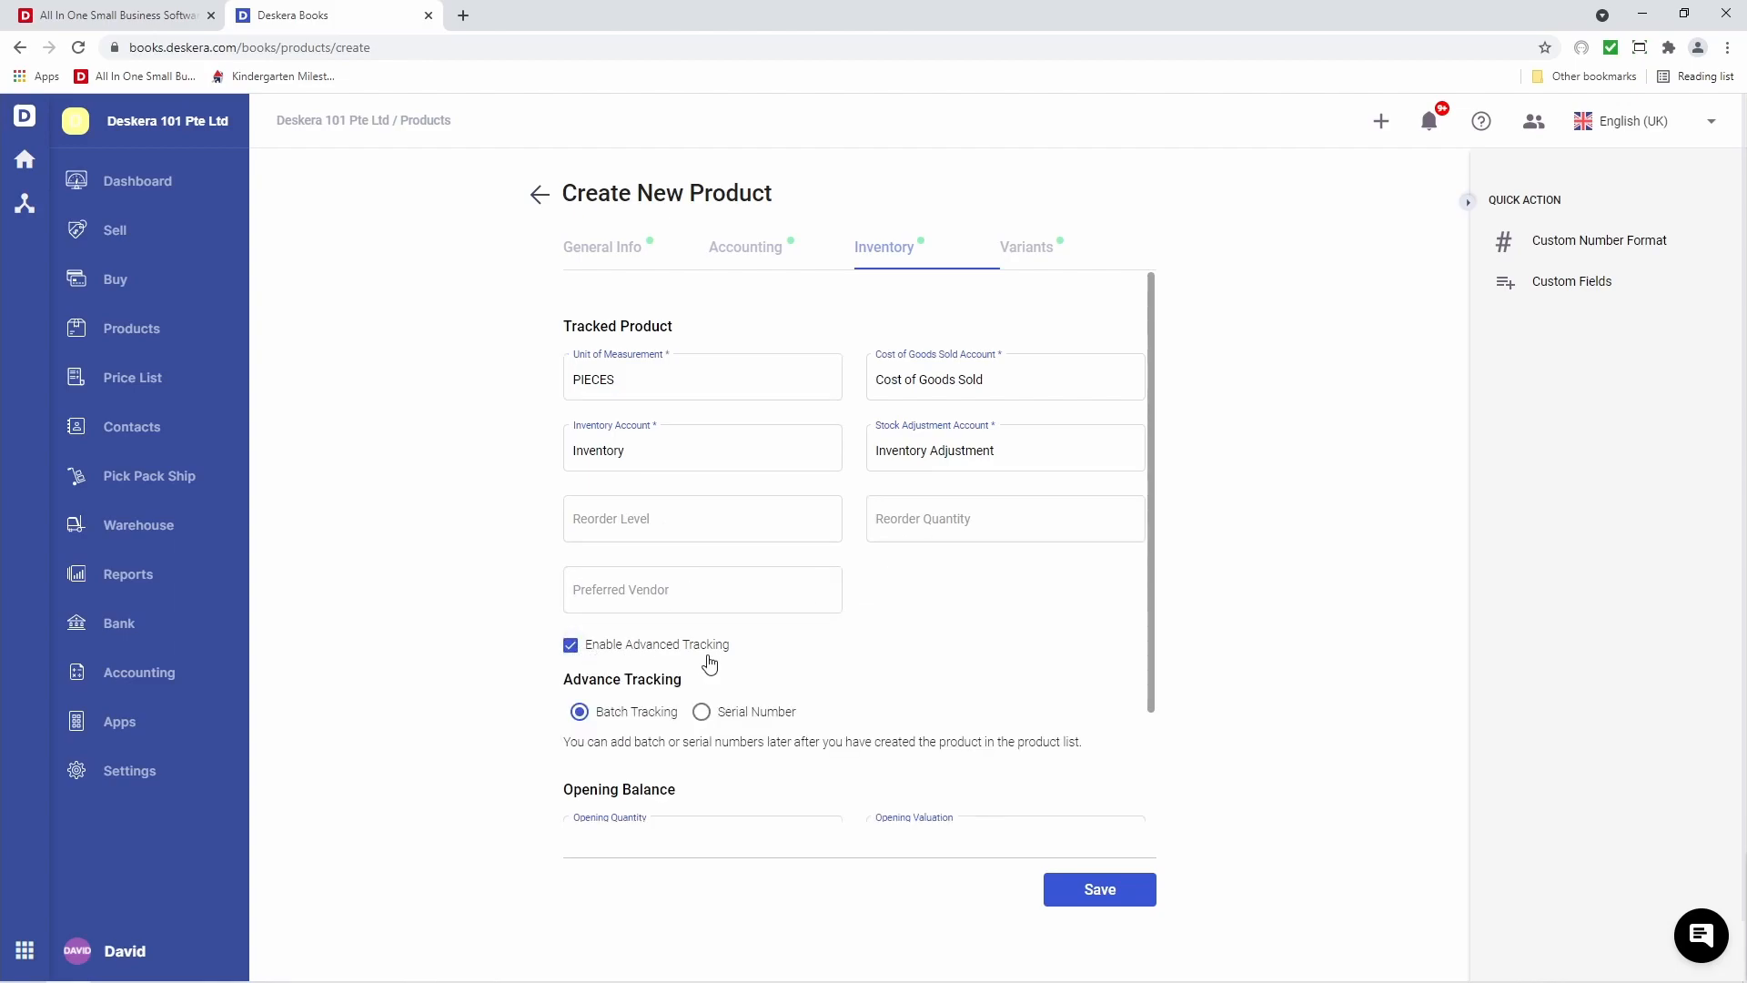
Enter opening quantity 10 and opening valuation 100.00, keeping Primary Warehouse
{"action": "scroll", "coordinate": [632, 715], "scroll_direction": "down", "scroll_amount": 2}
{"action": "left_click", "coordinate": [636, 706]}
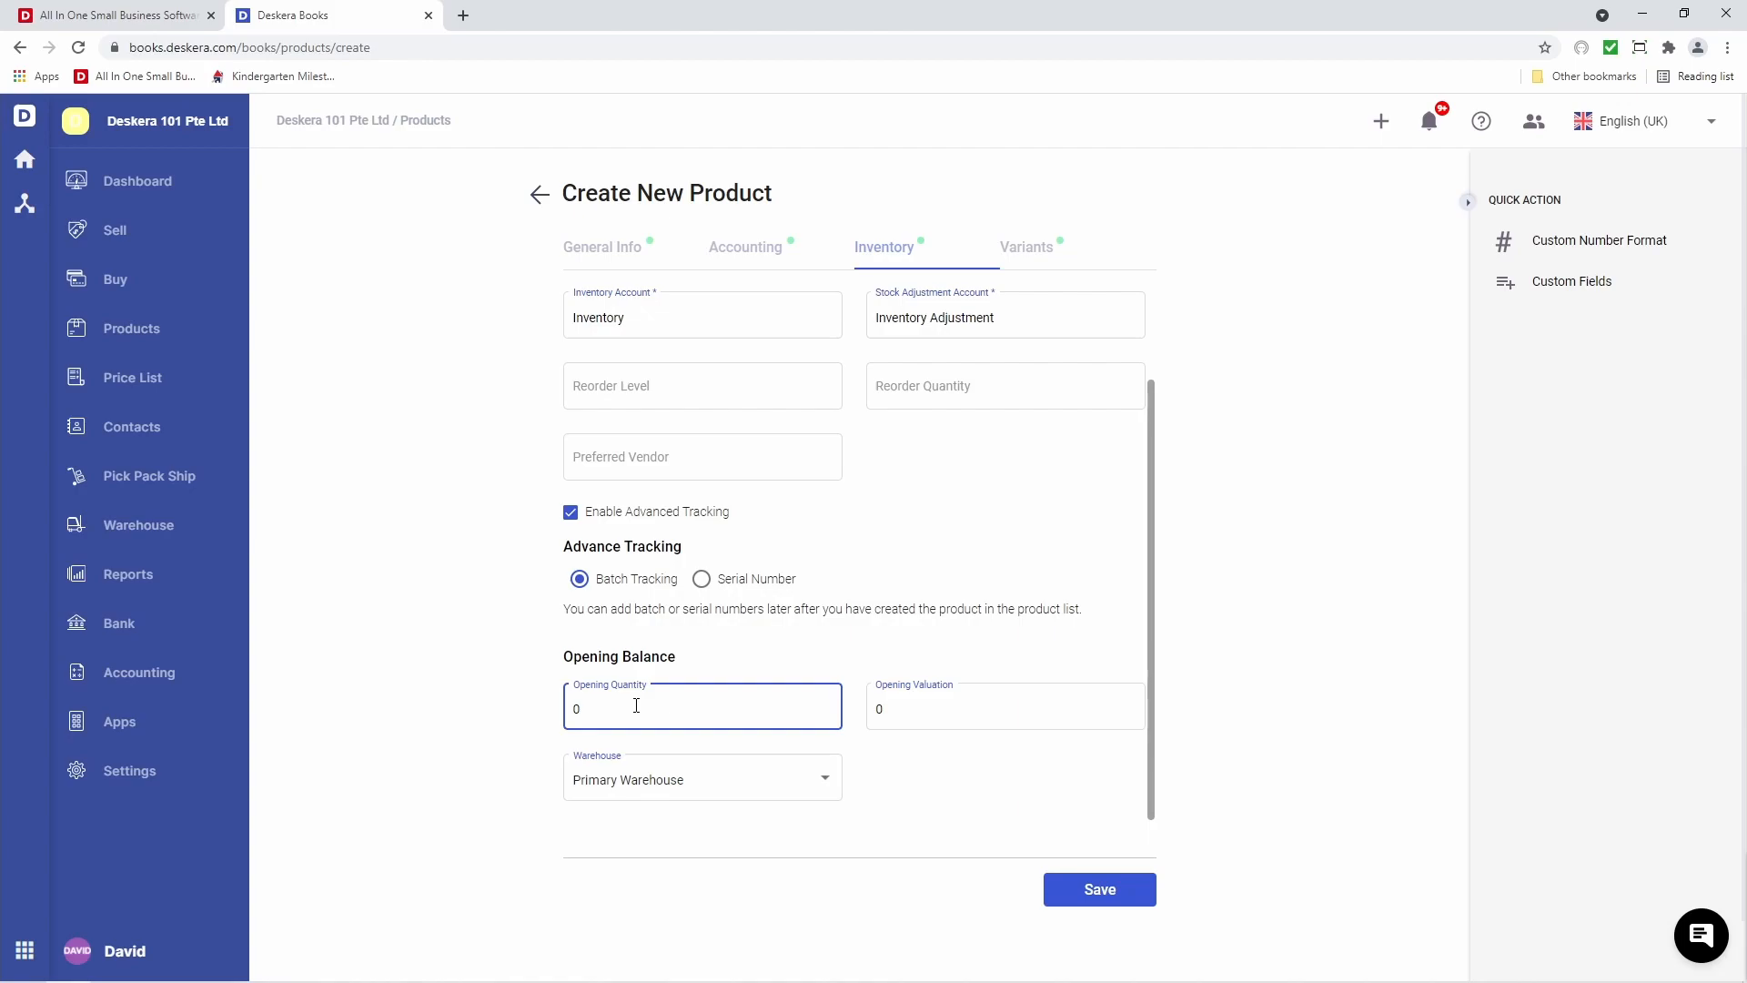
{"action": "type", "text": "10"}
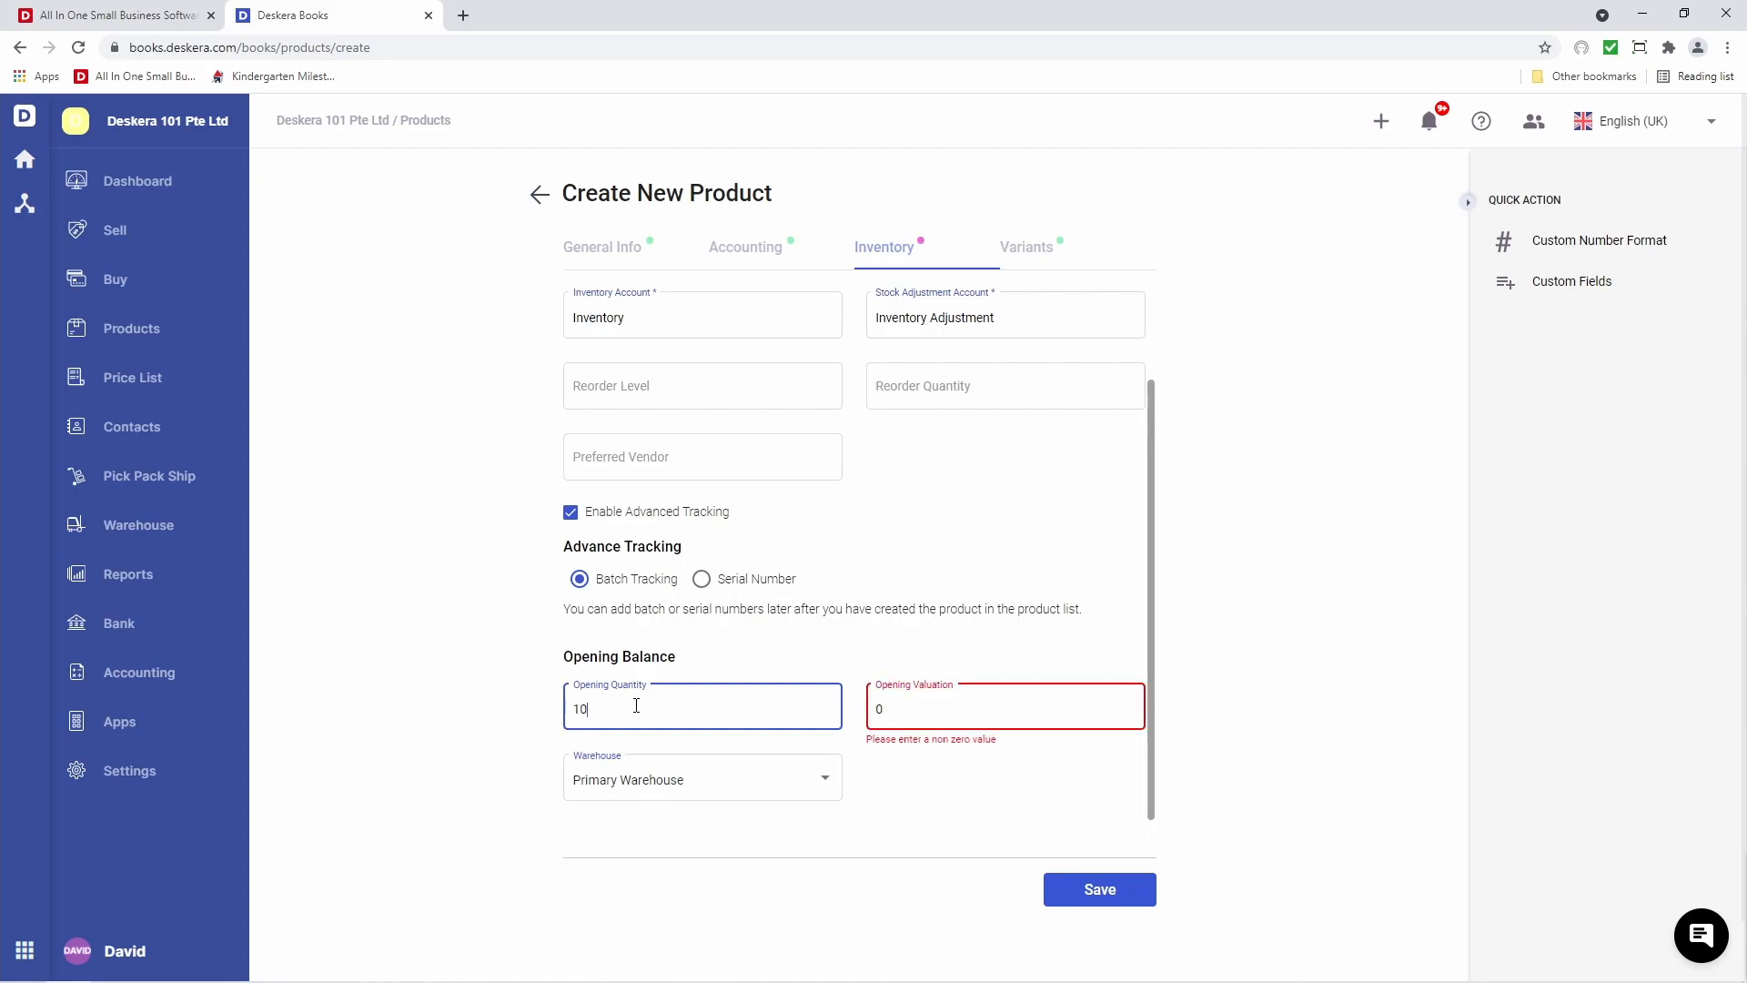
{"action": "key", "text": "Tab"}
{"action": "type", "text": "1"}
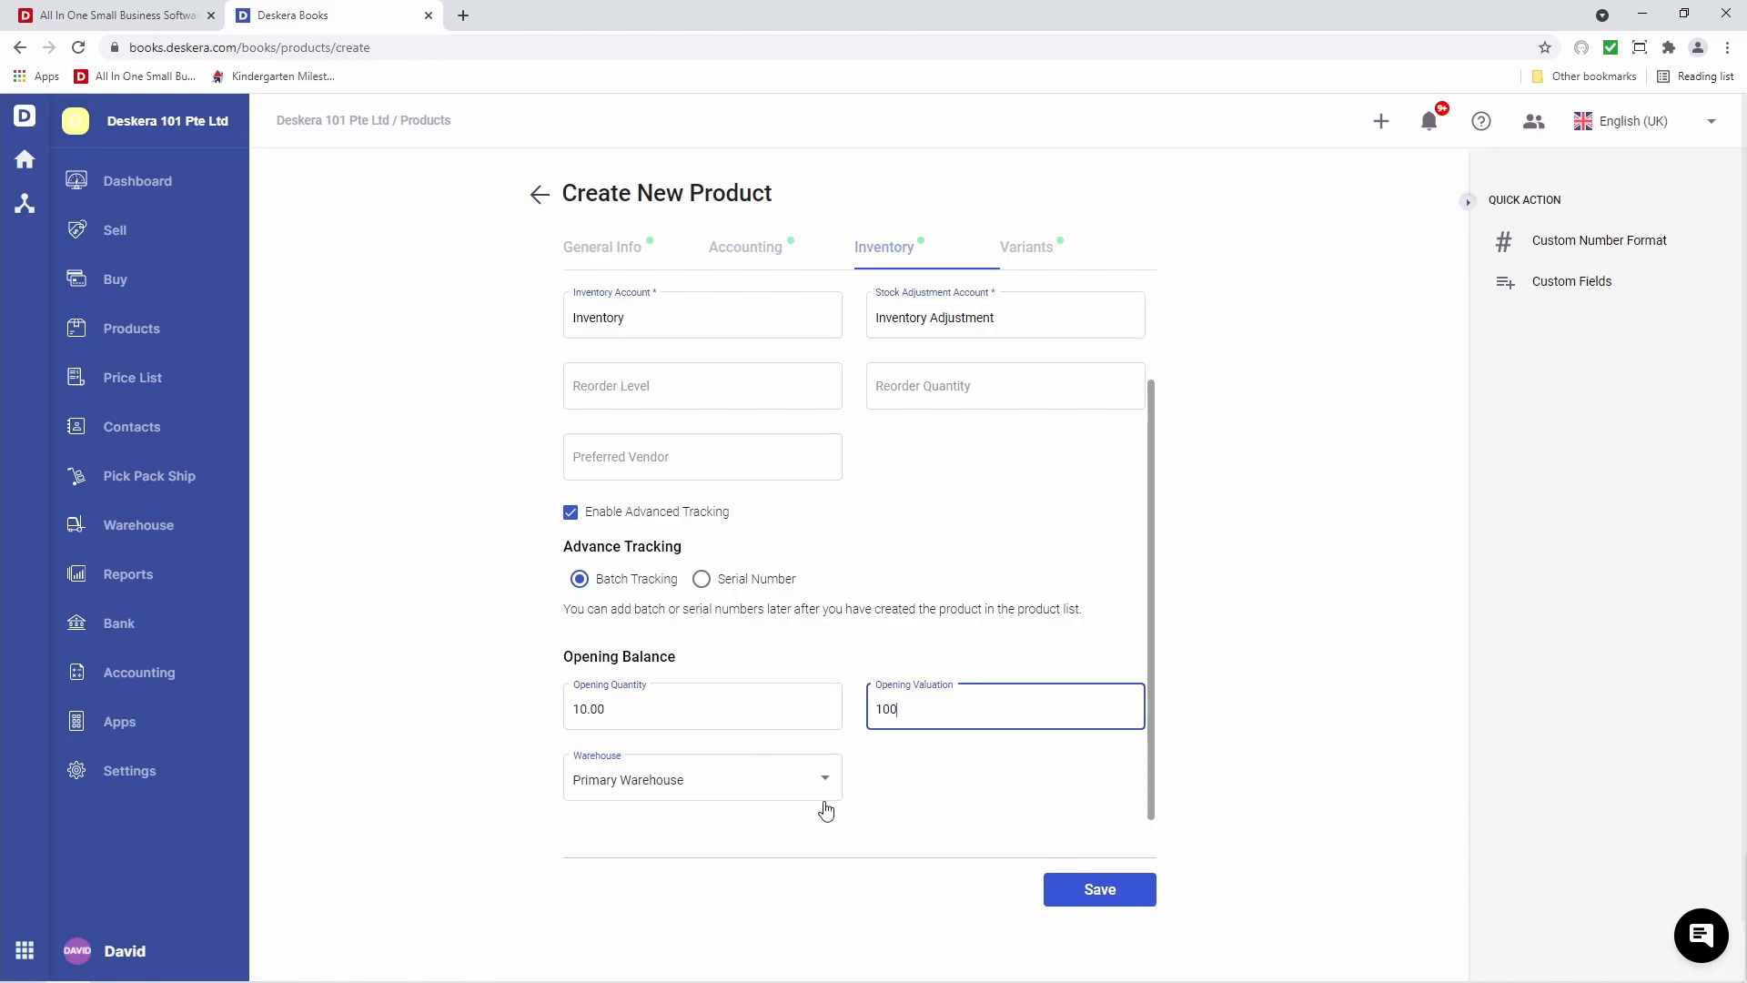
{"action": "left_click", "coordinate": [912, 796]}
{"action": "left_click", "coordinate": [761, 788]}
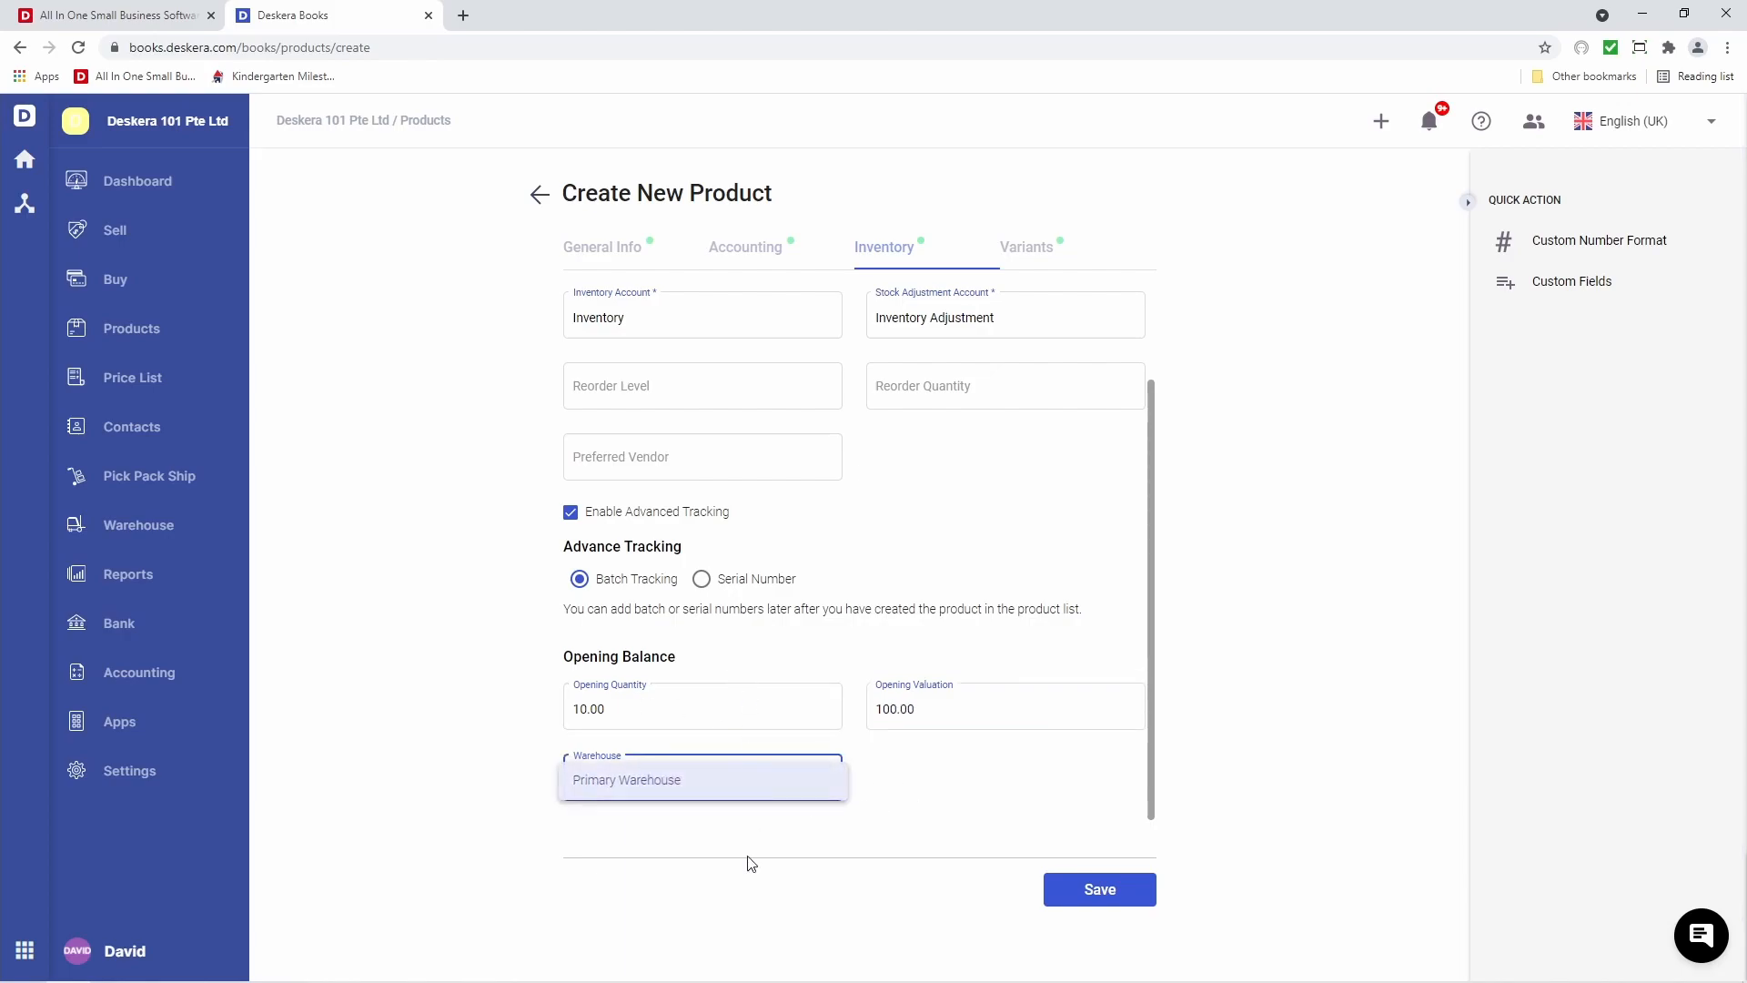
{"action": "left_click", "coordinate": [873, 802]}
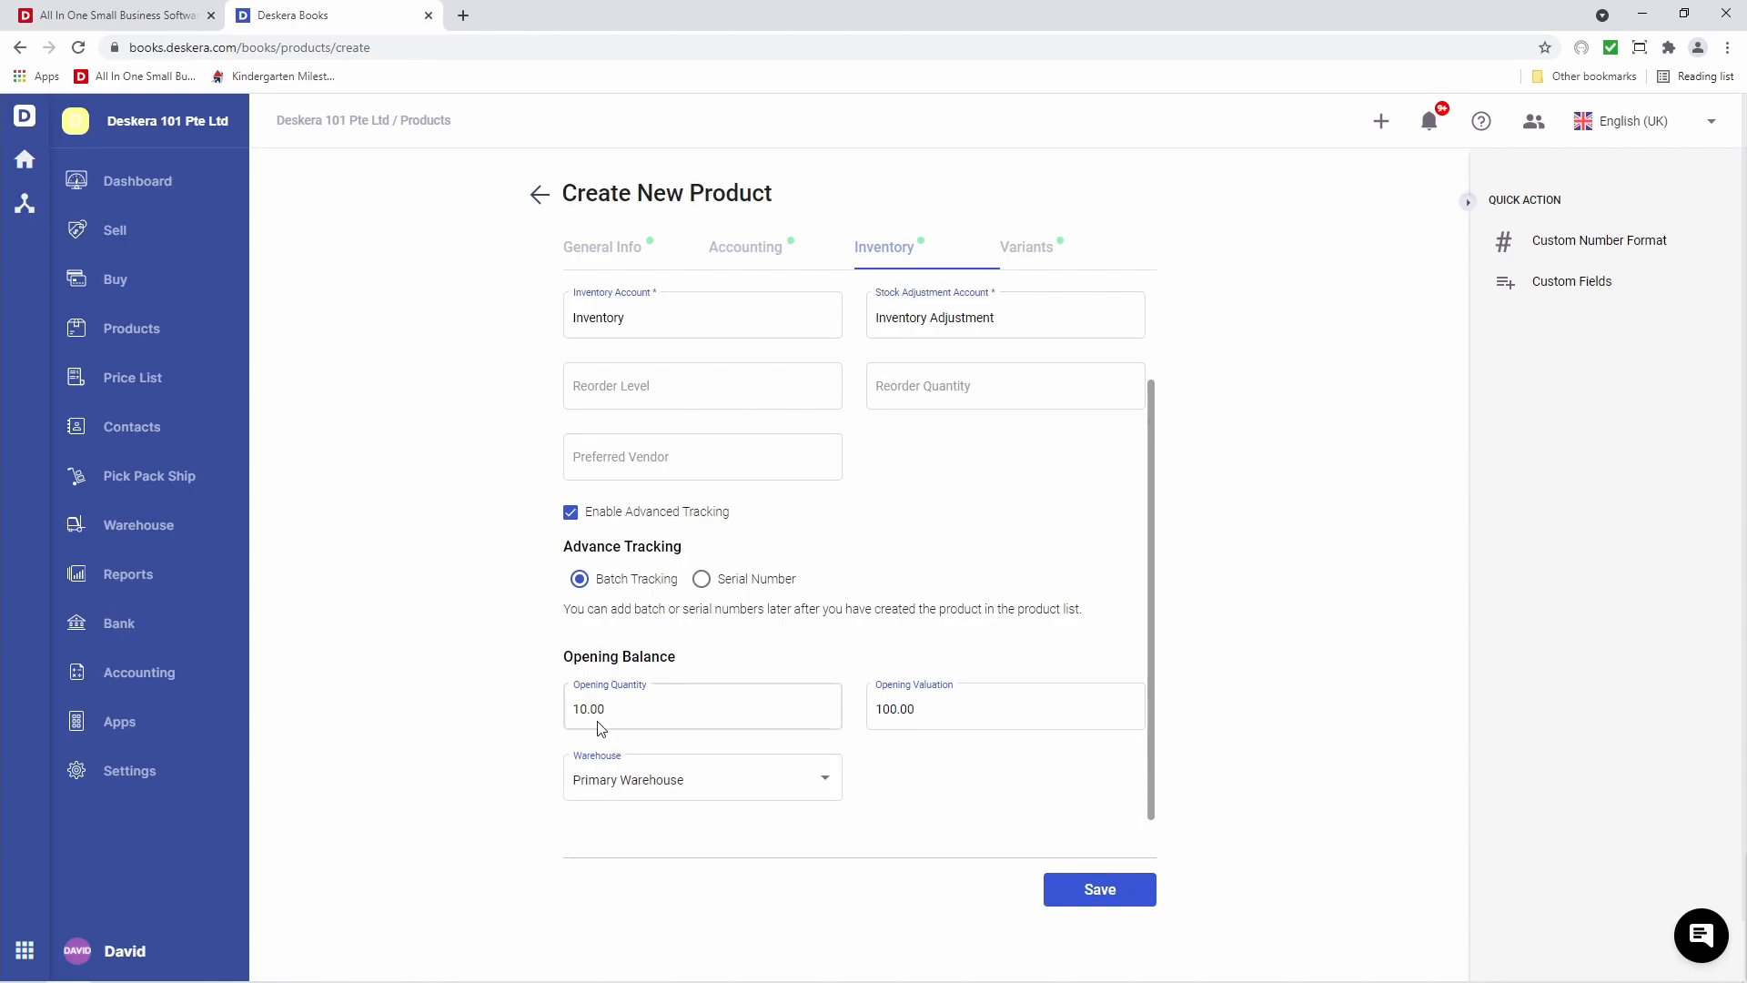
Save the Milk product and add batch B-0001 with quantity 5
{"action": "left_click", "coordinate": [1078, 898]}
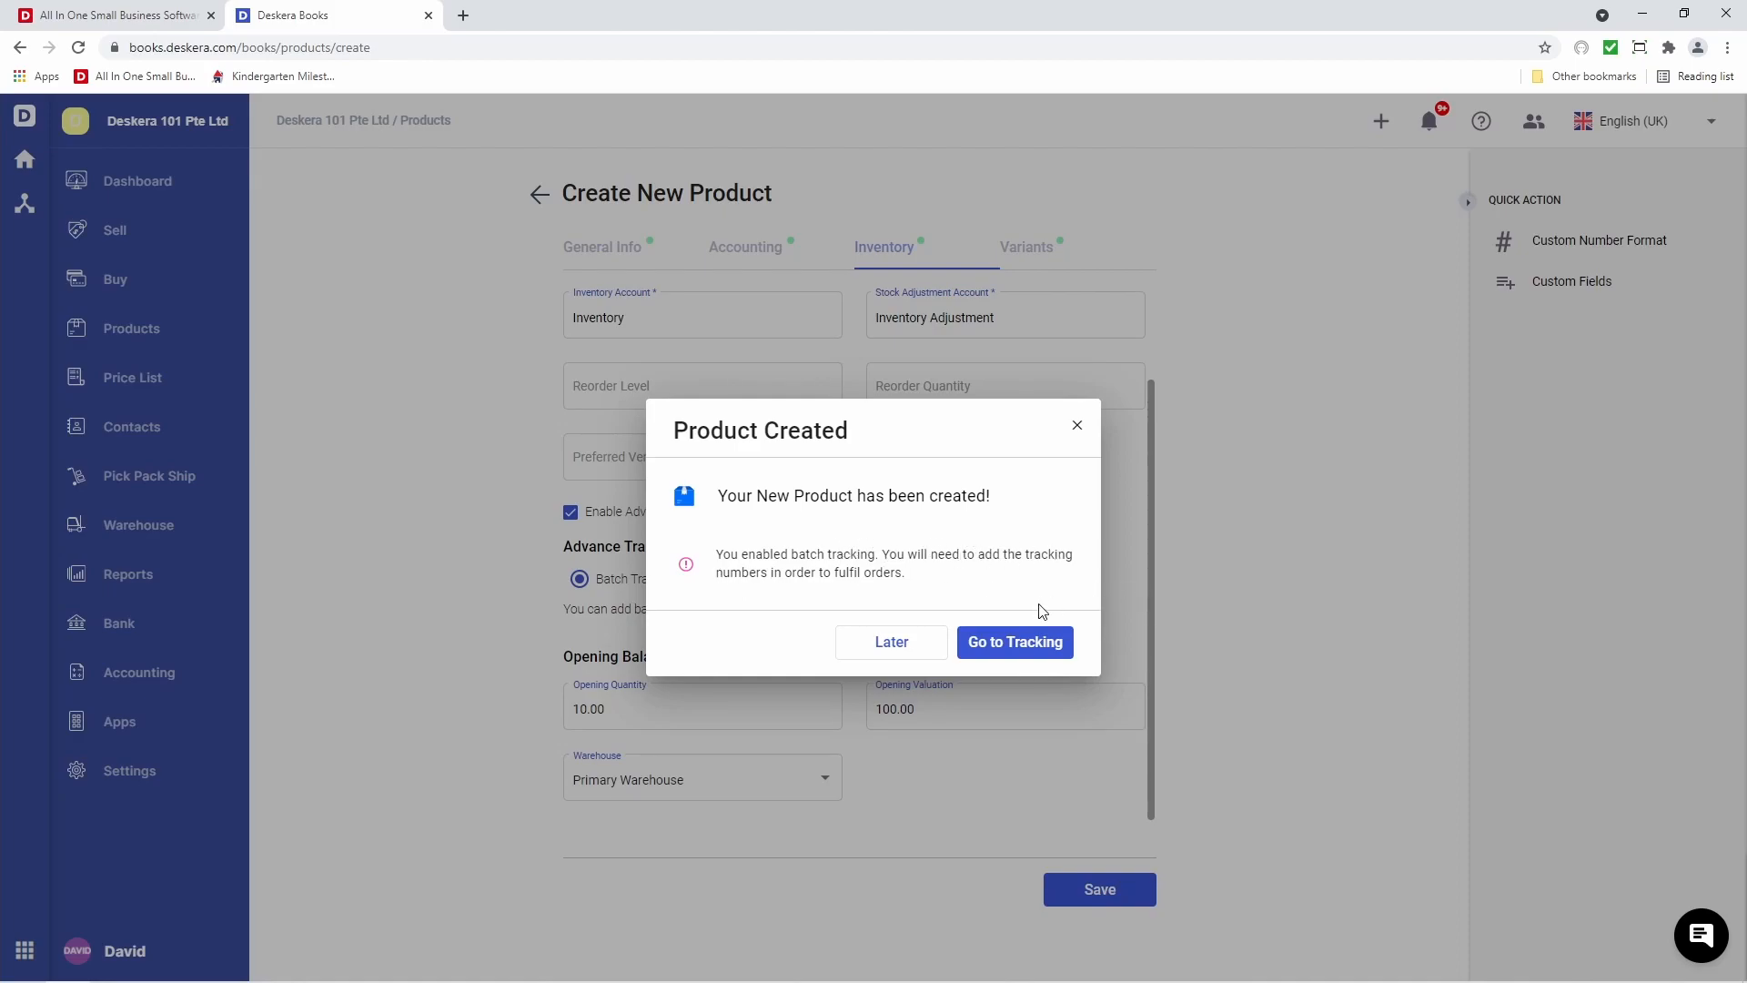
{"action": "left_click", "coordinate": [1015, 644]}
{"action": "left_click", "coordinate": [724, 420]}
{"action": "type", "text": "B-0001"}
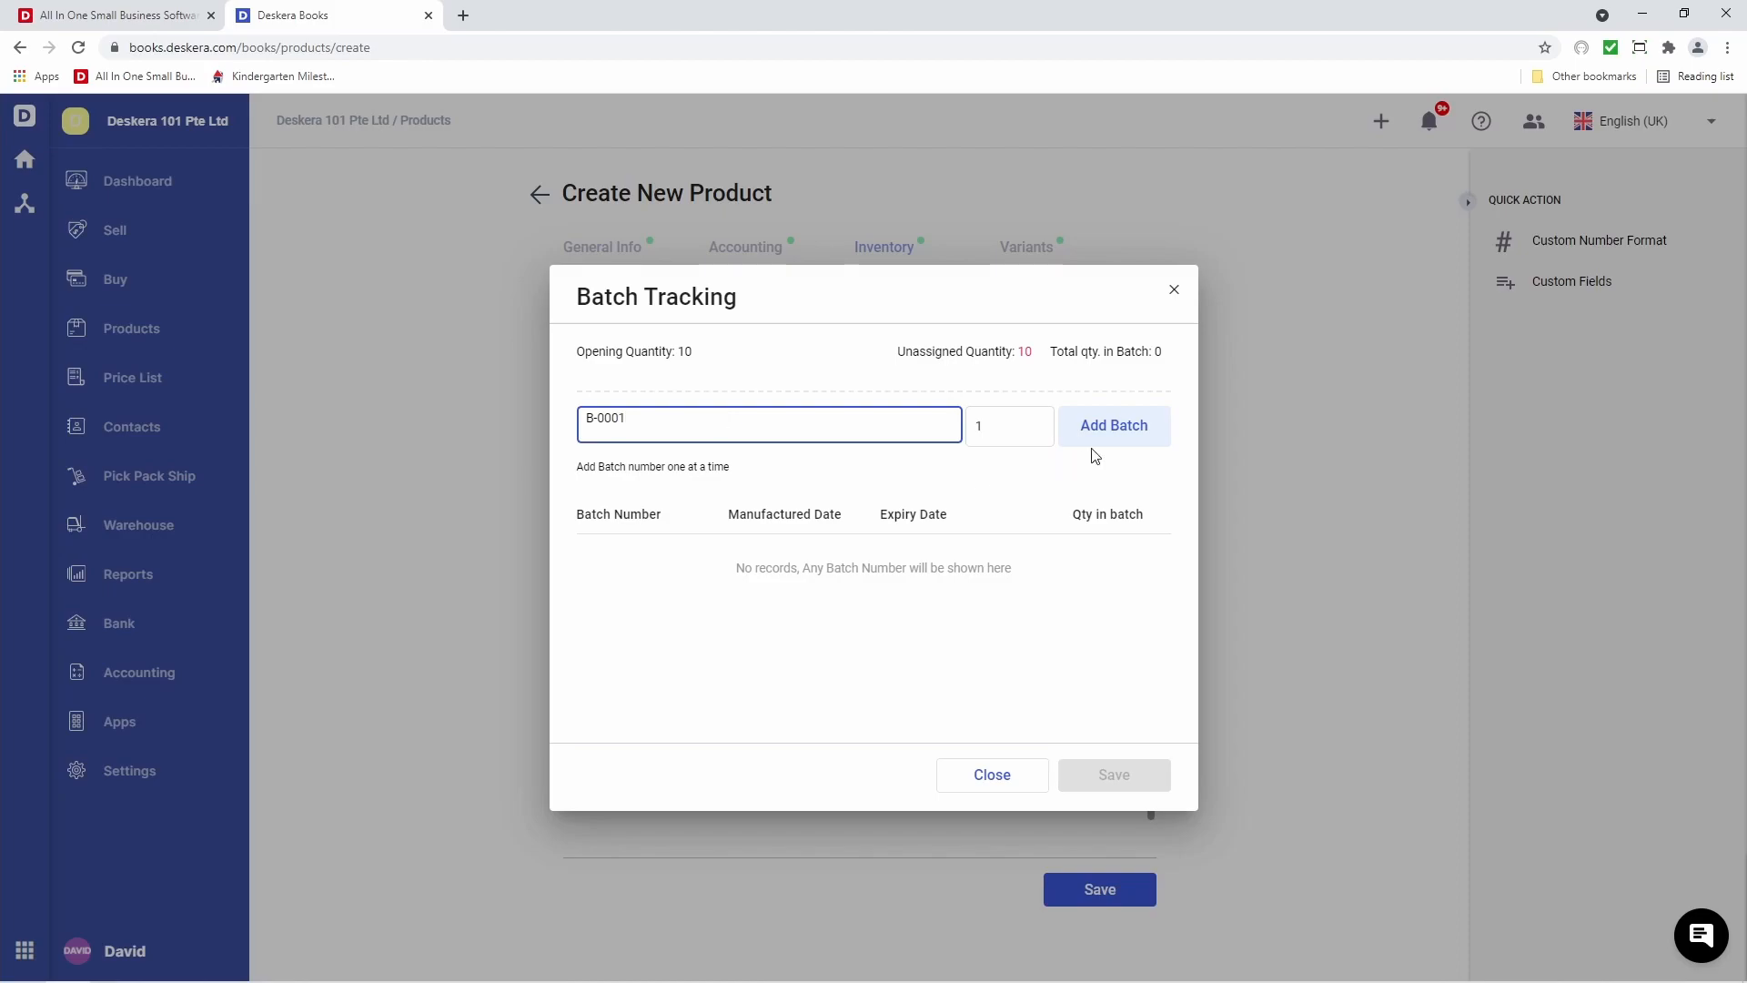
{"action": "left_click", "coordinate": [1031, 424]}
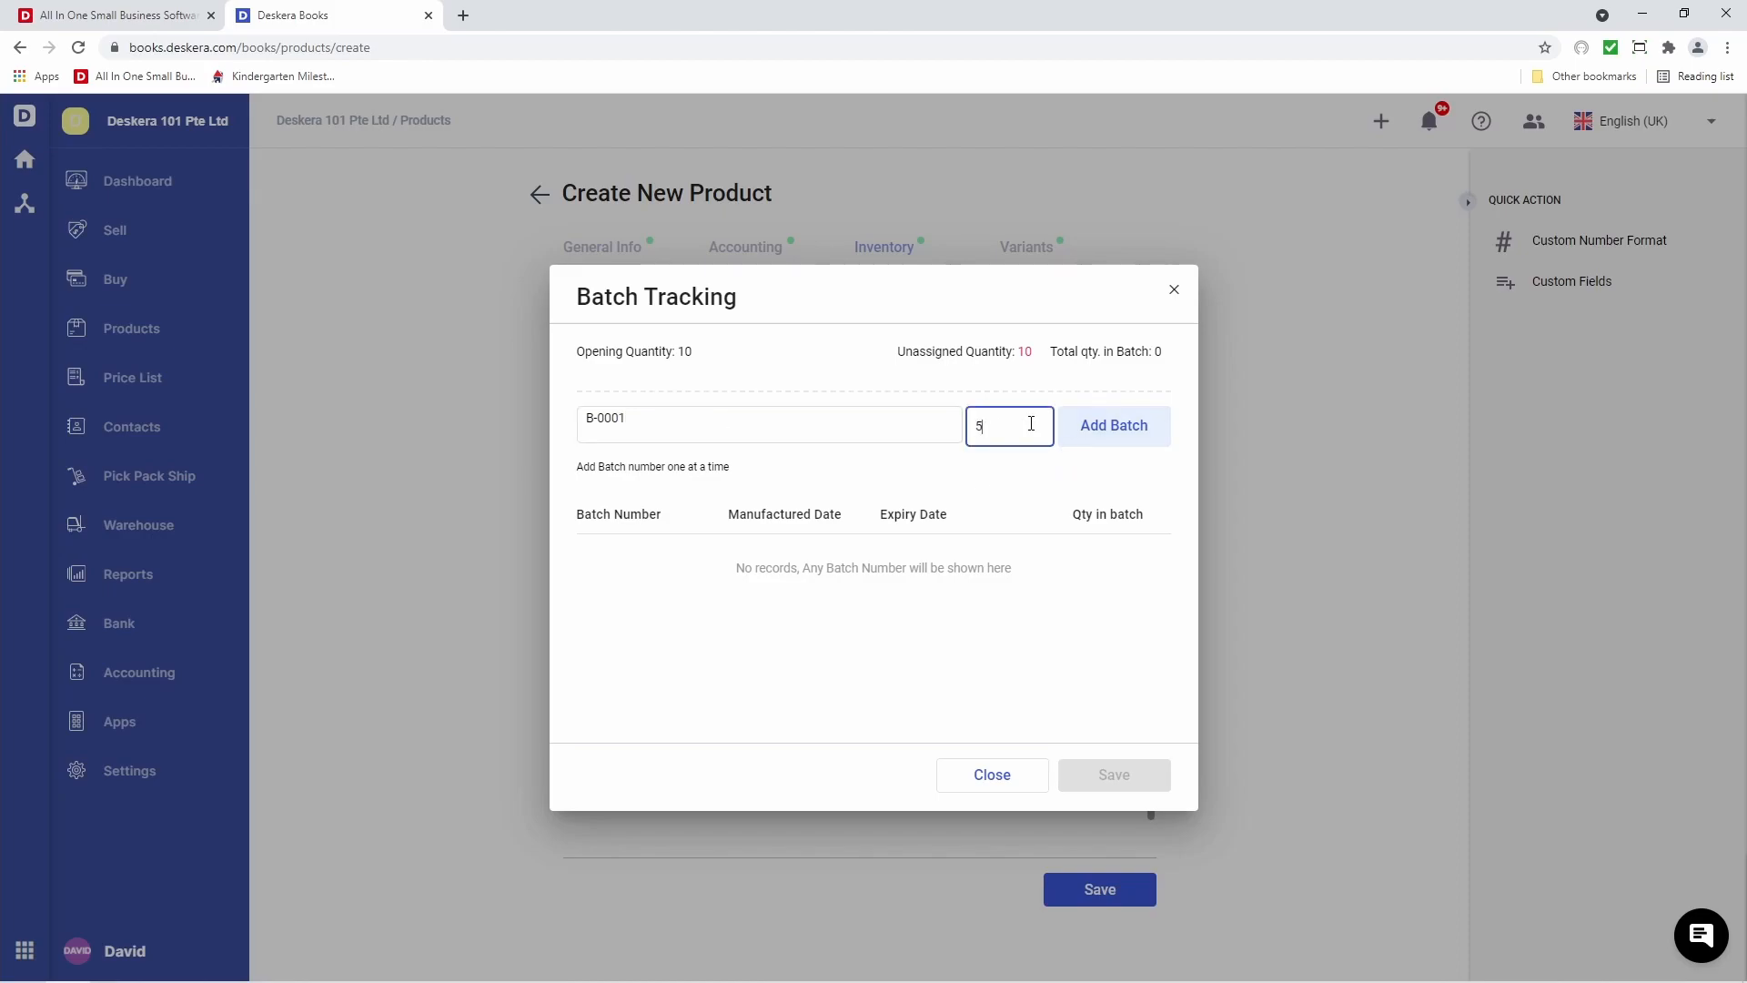
{"action": "type", "text": "5"}
{"action": "left_click", "coordinate": [1138, 450]}
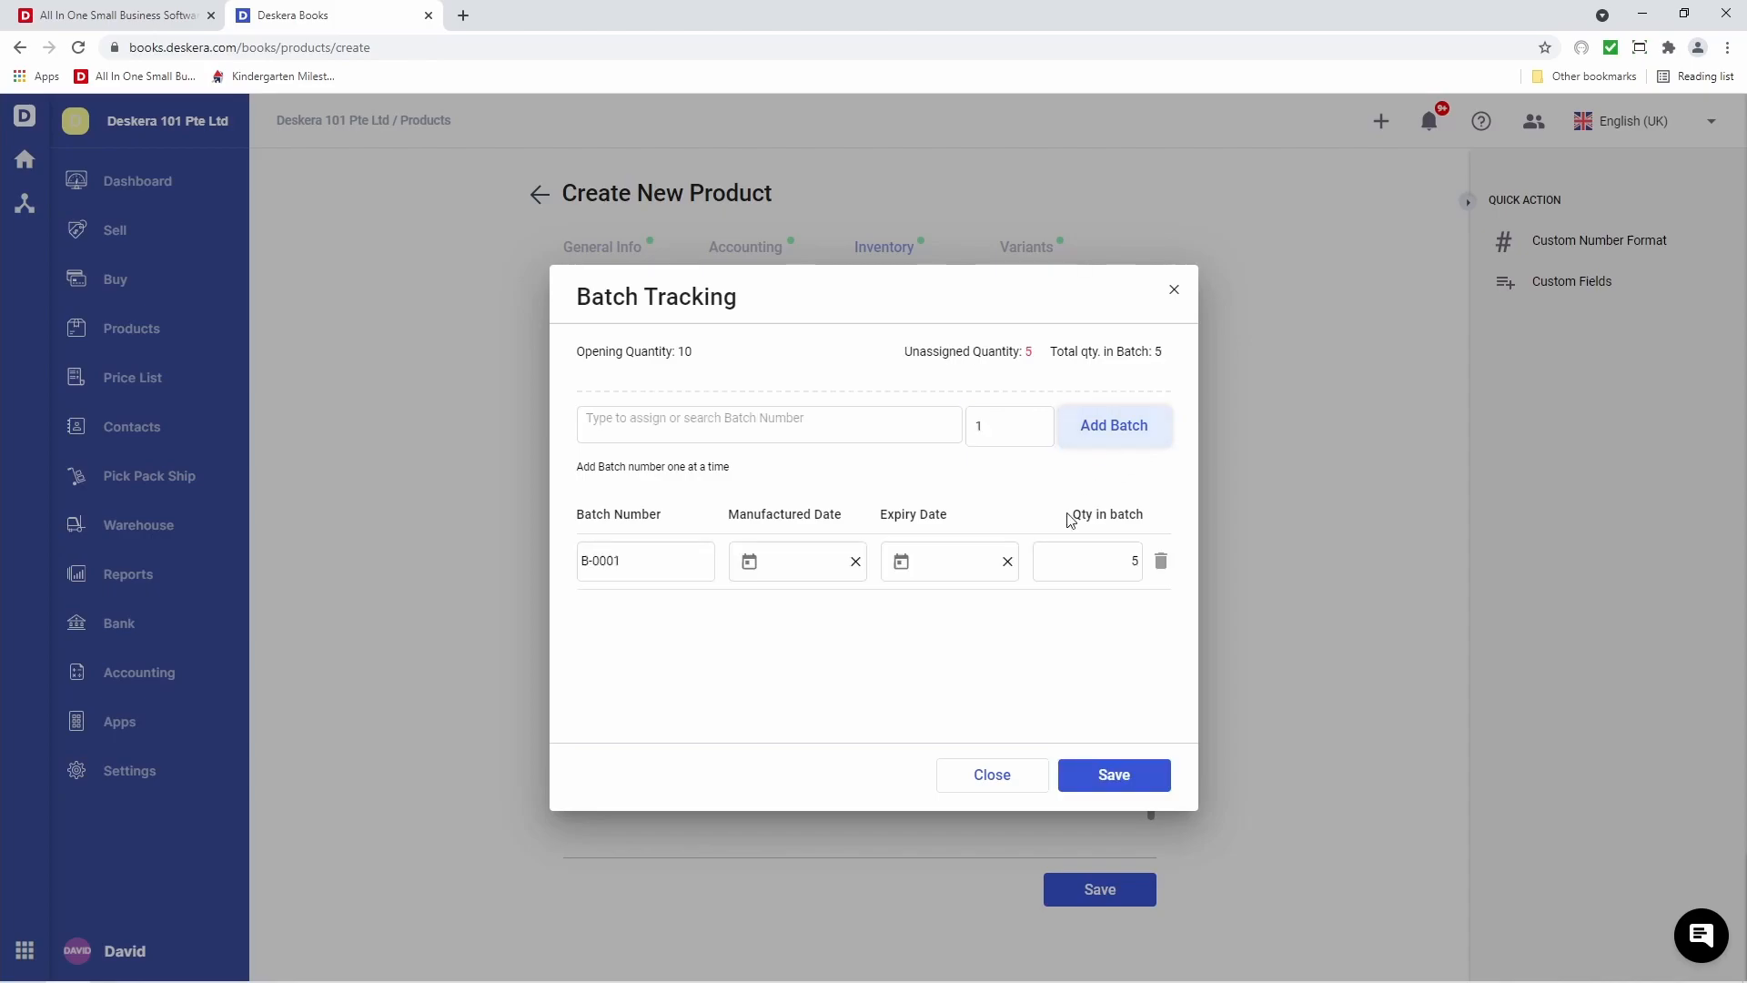
Give B-0001 manufactured date 01-08-2021 and expiry 01-10-2021, then save the batch
{"action": "left_click", "coordinate": [749, 562]}
{"action": "left_click", "coordinate": [754, 737]}
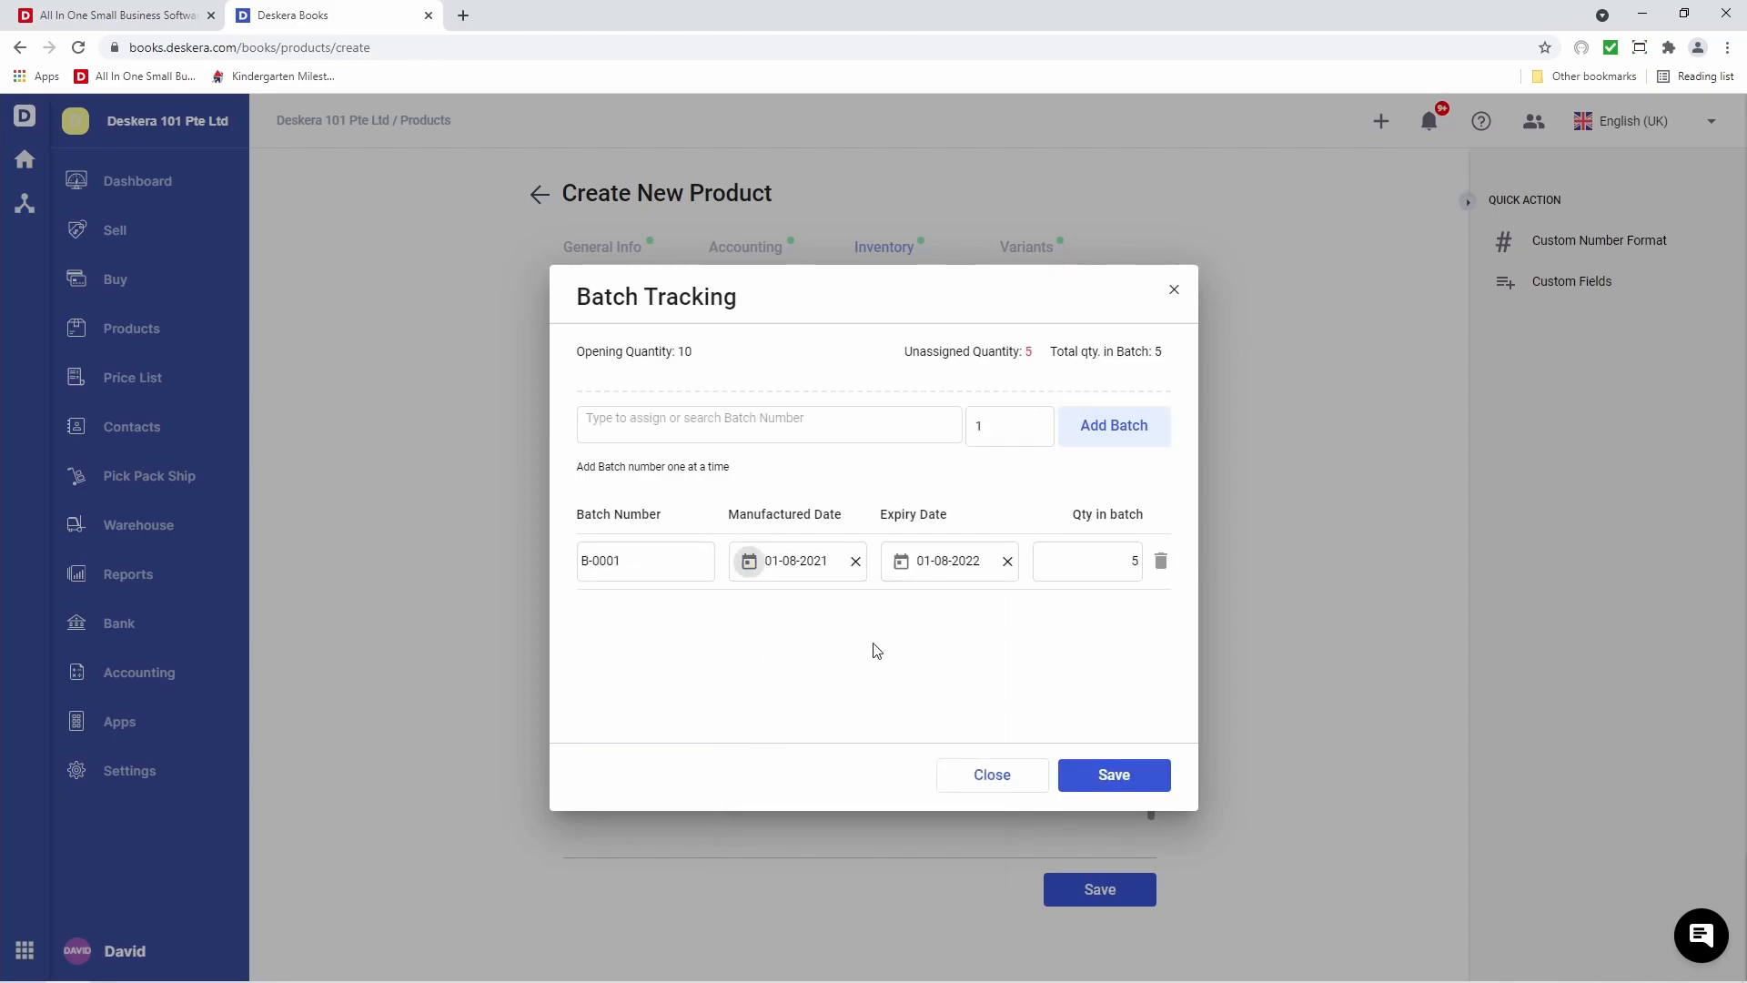
{"action": "left_click", "coordinate": [901, 561]}
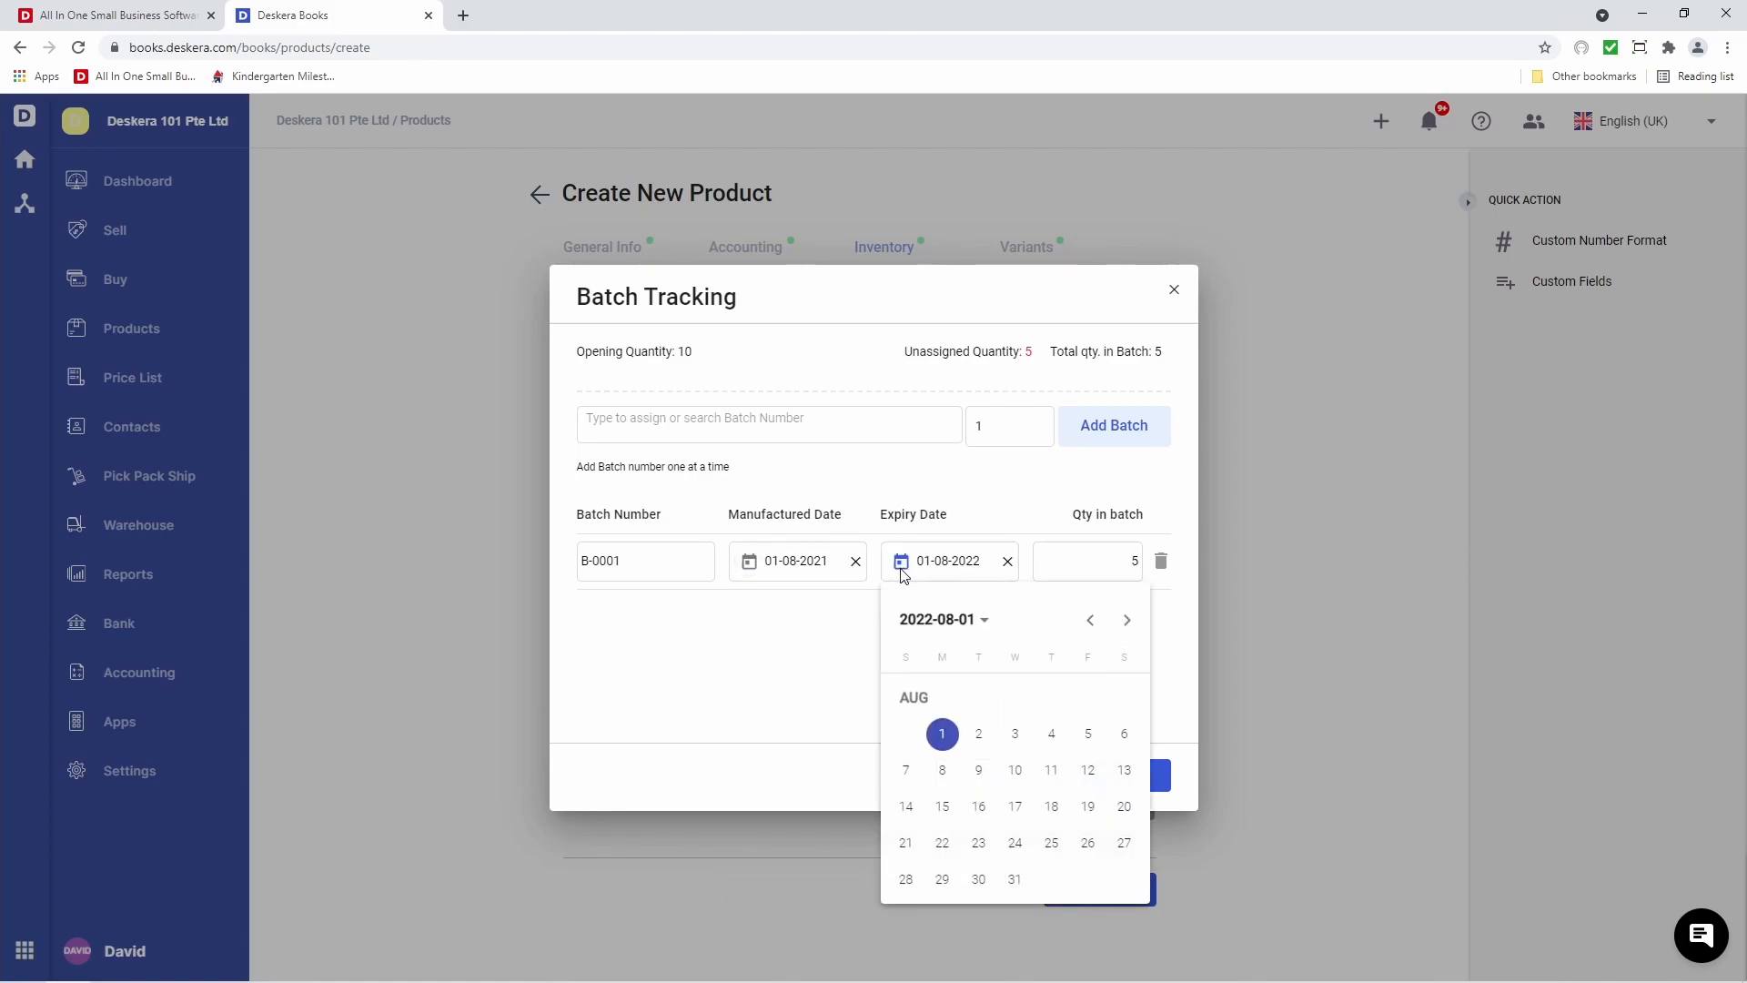
{"action": "left_click", "coordinate": [937, 617]}
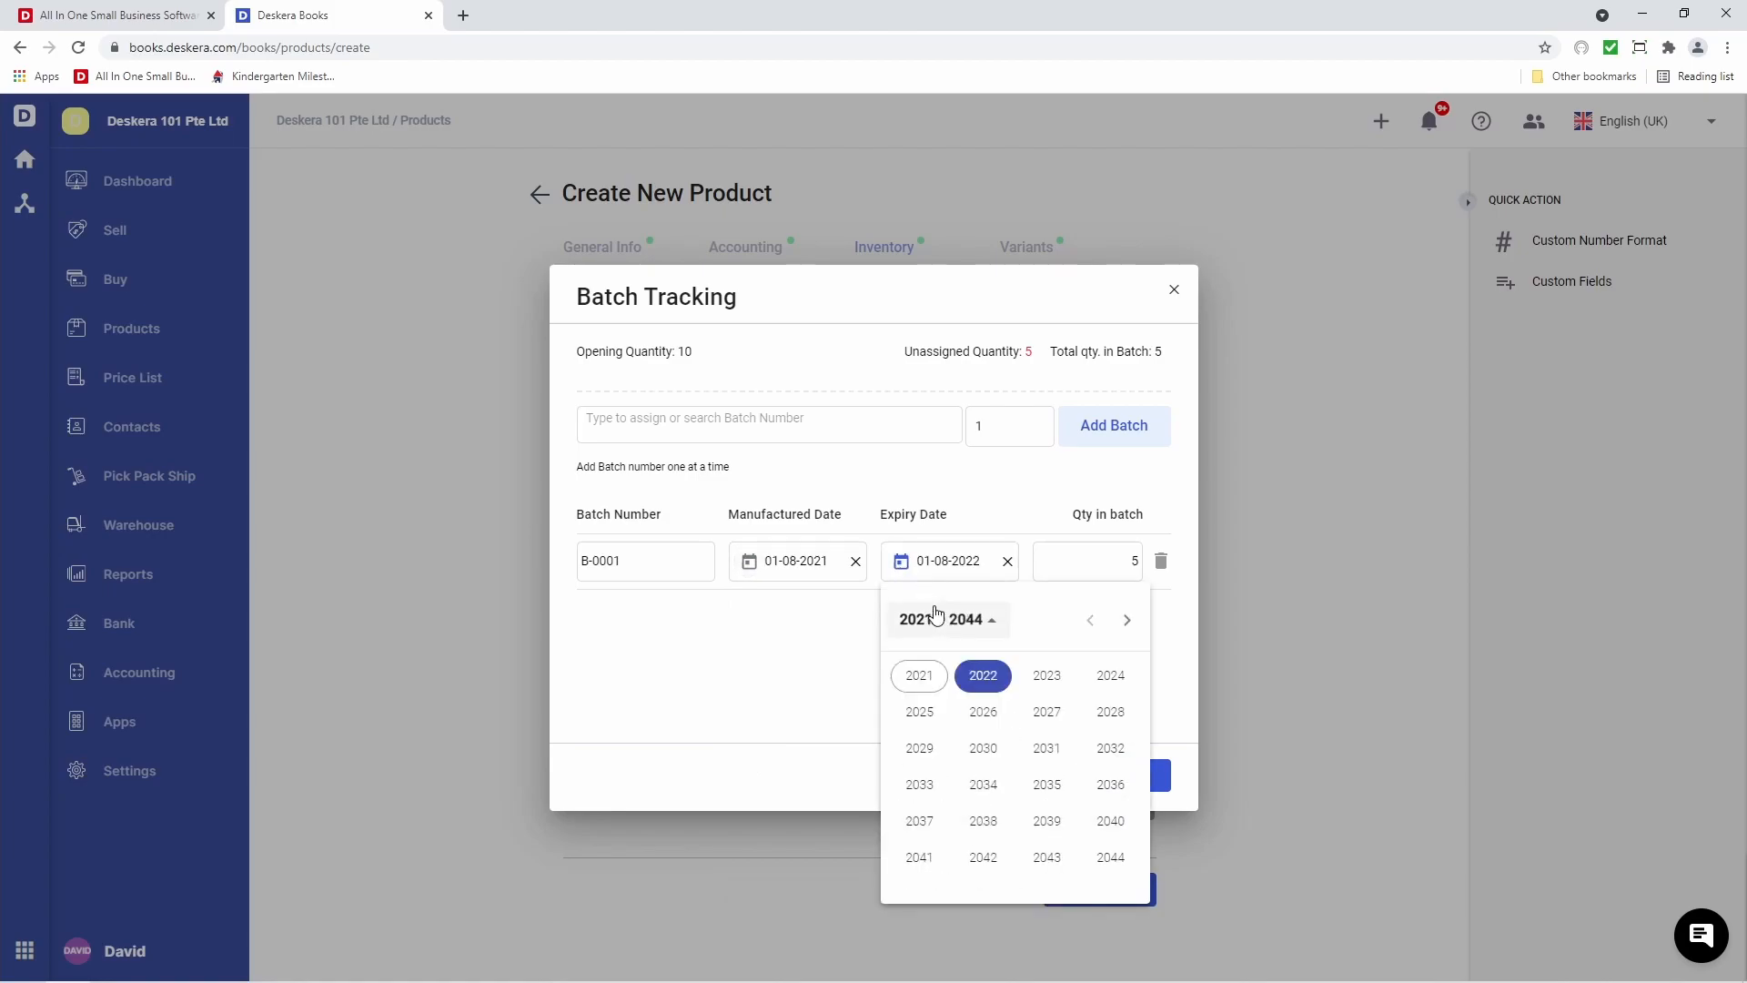
{"action": "left_click", "coordinate": [920, 675]}
{"action": "left_click", "coordinate": [976, 784]}
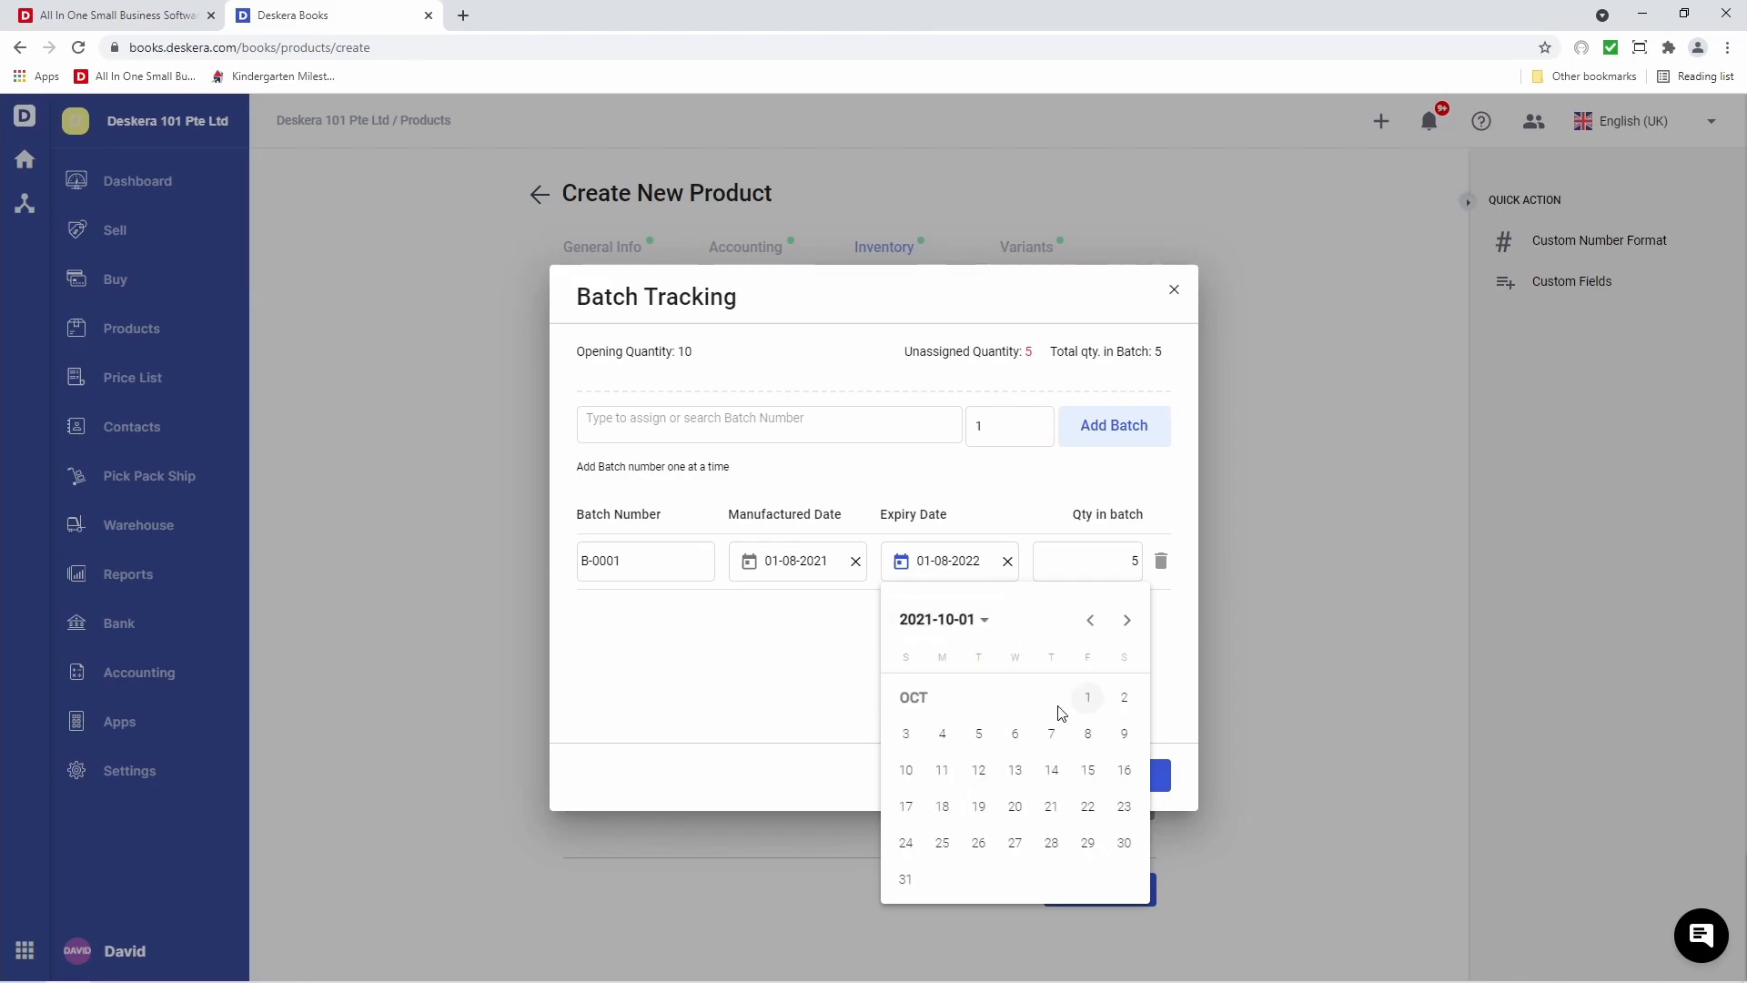
{"action": "left_click", "coordinate": [1097, 705]}
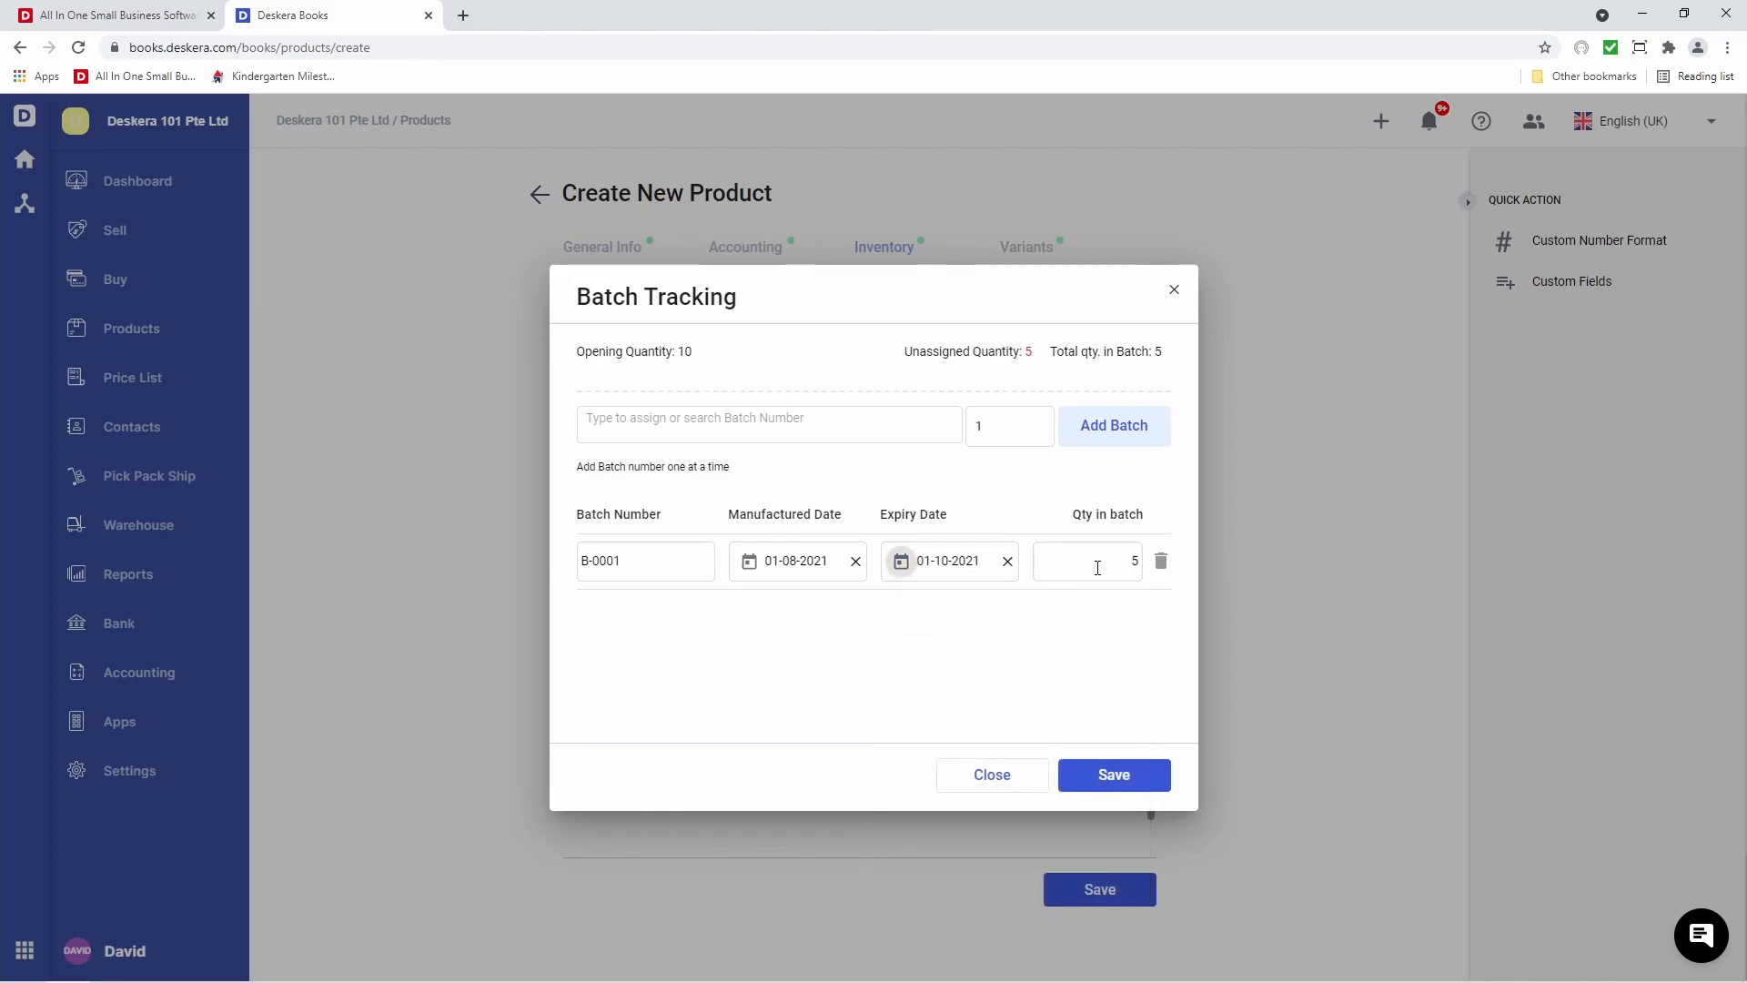
{"action": "left_click", "coordinate": [1133, 776]}
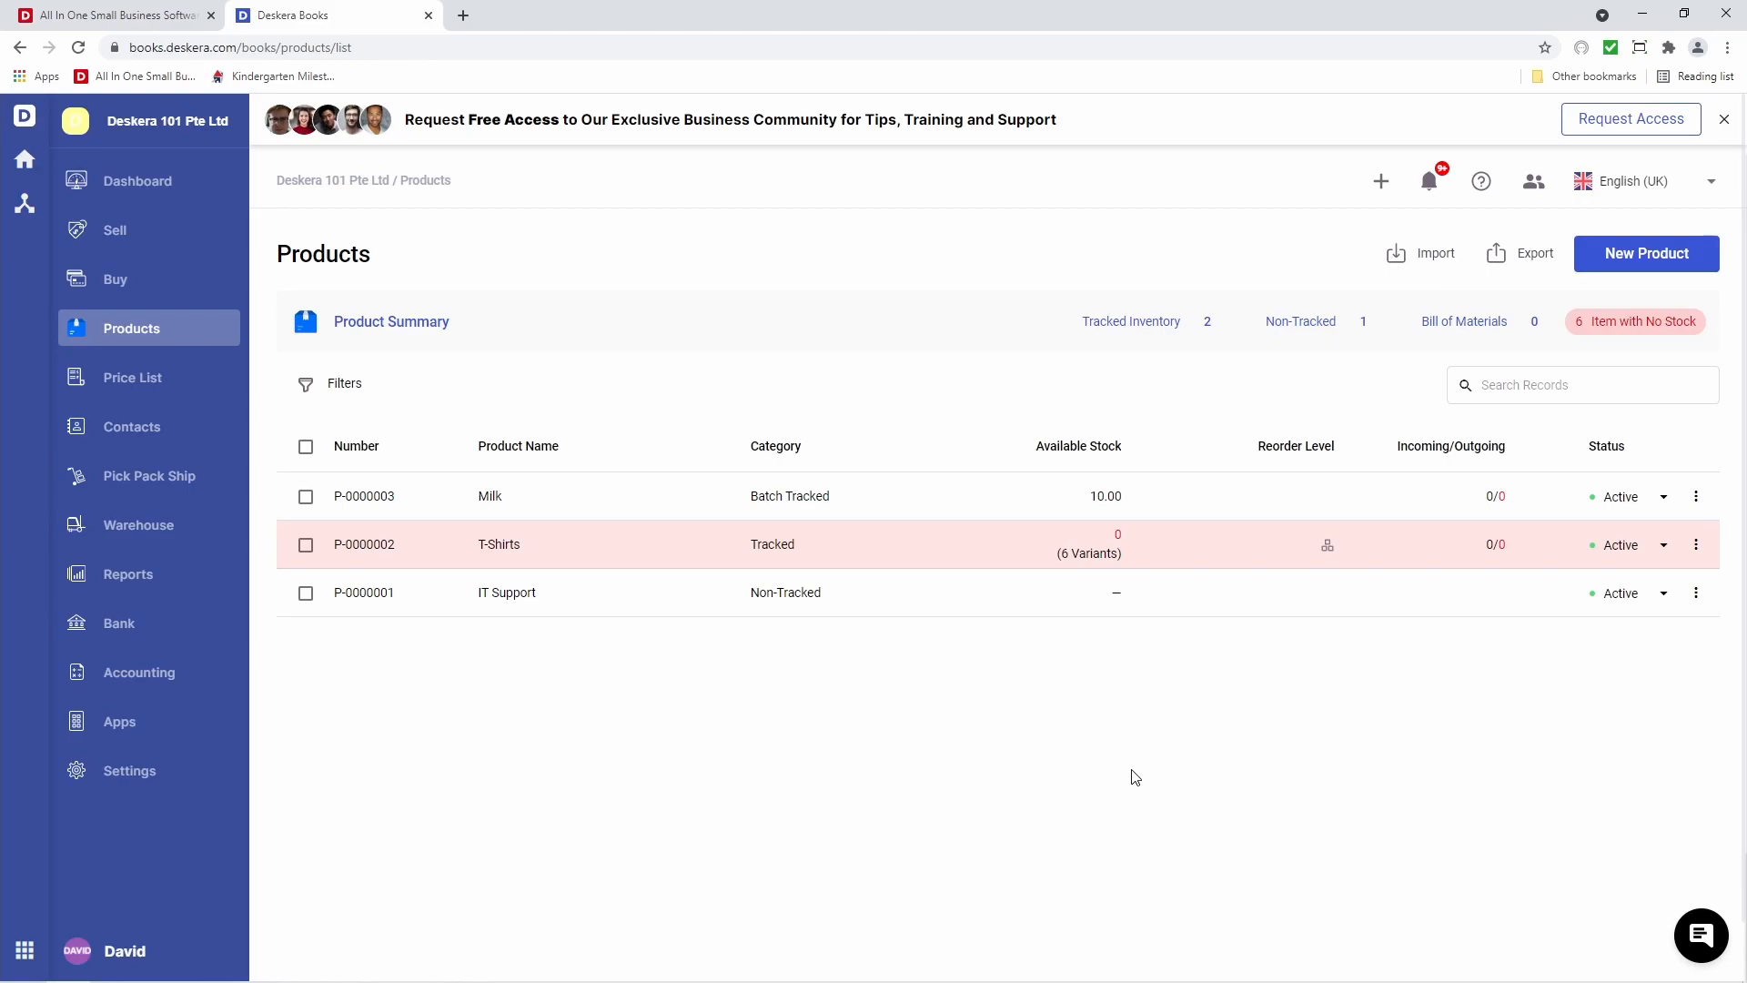
Open Milk's batch tracking for editing and add a new batch b-0002
{"action": "left_click", "coordinate": [1076, 499]}
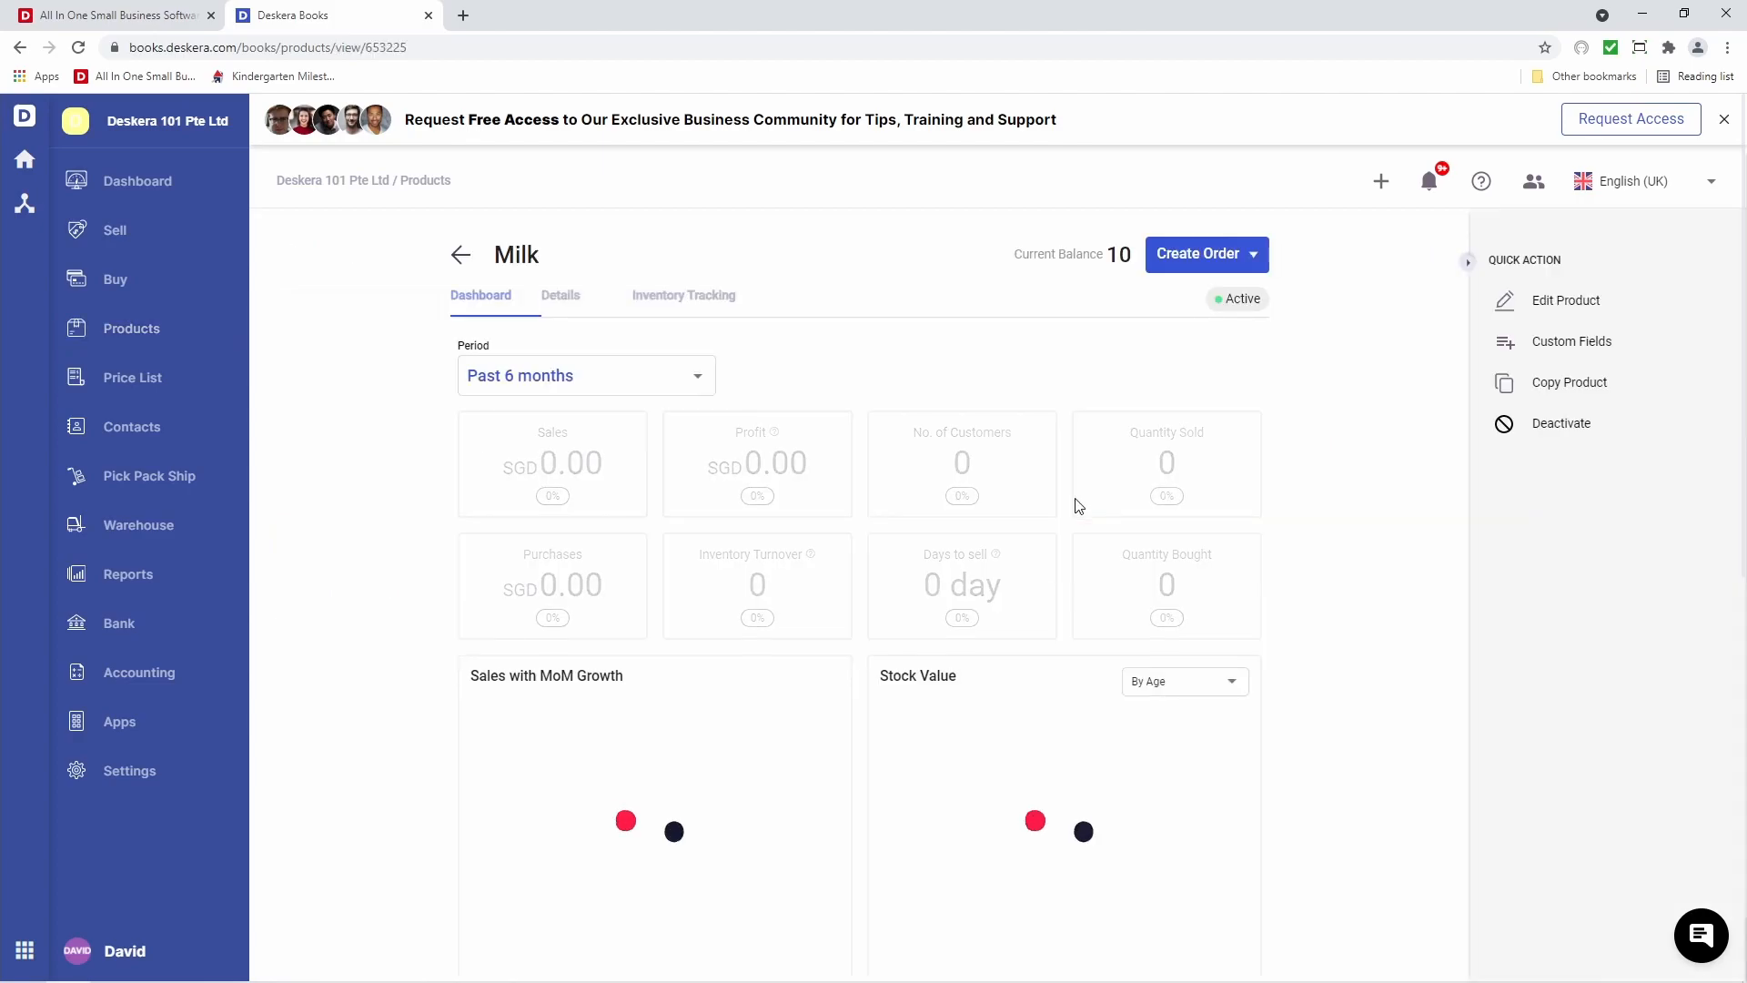
{"action": "left_click", "coordinate": [680, 308]}
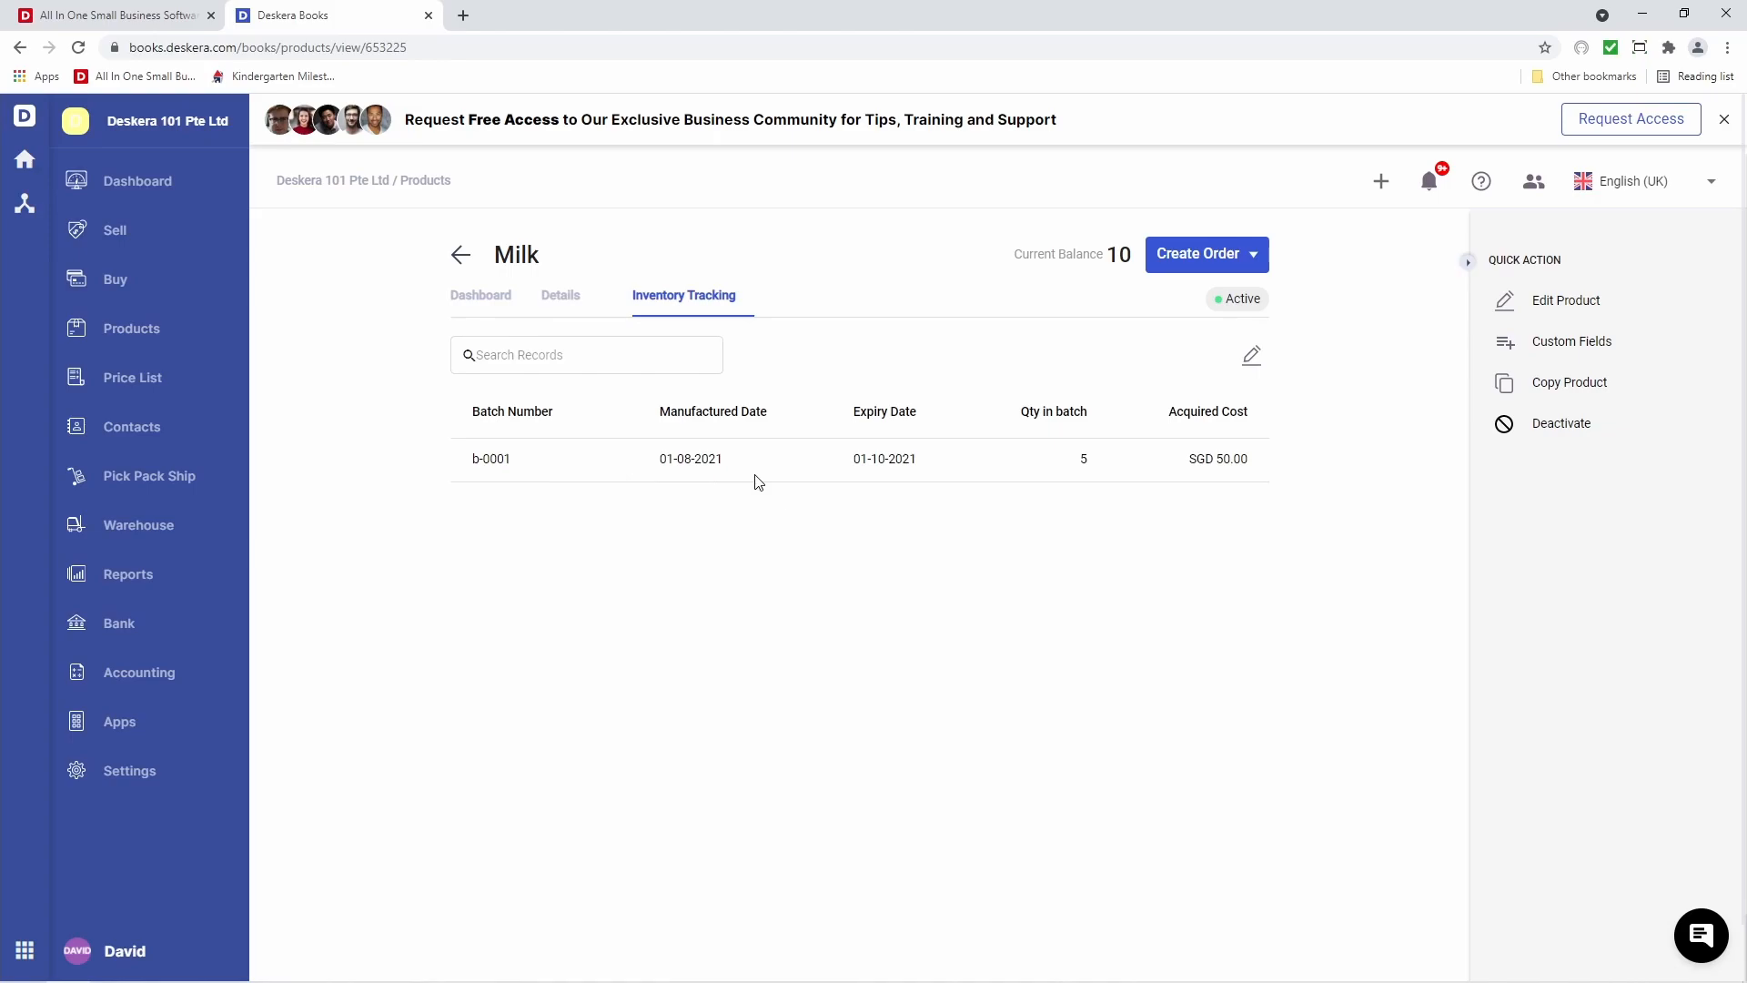
{"action": "left_click", "coordinate": [1253, 361]}
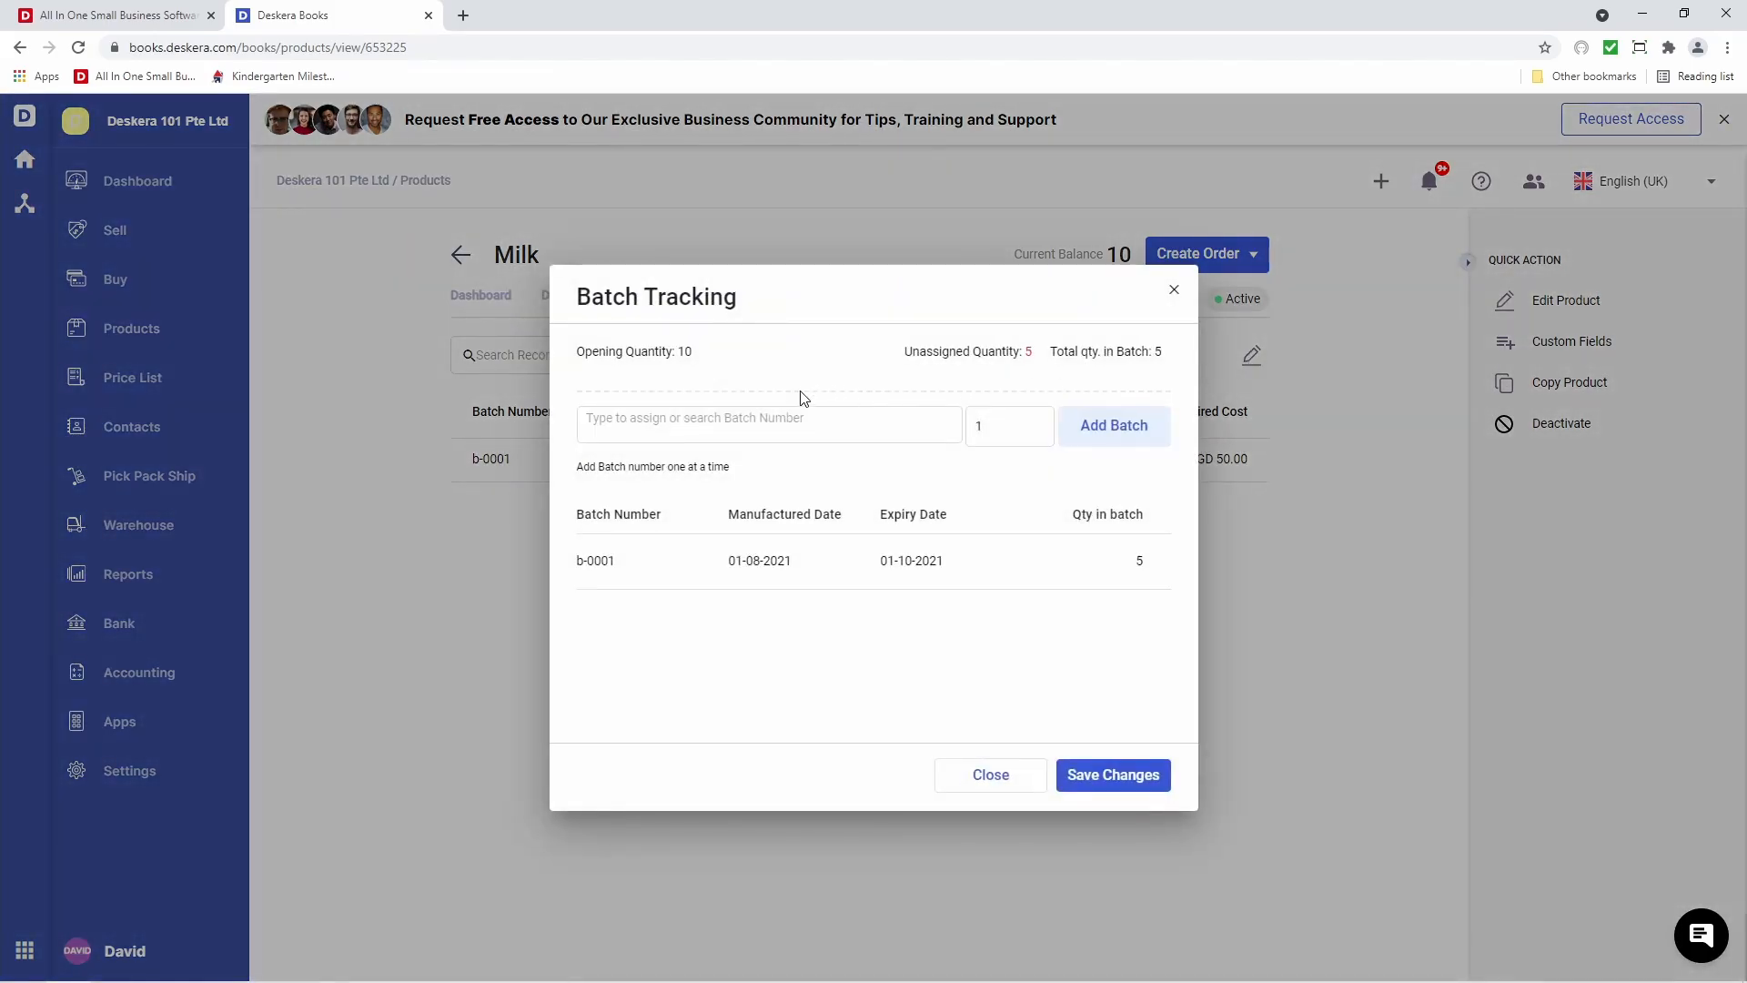
{"action": "left_click", "coordinate": [793, 426]}
{"action": "type", "text": "b-0002"}
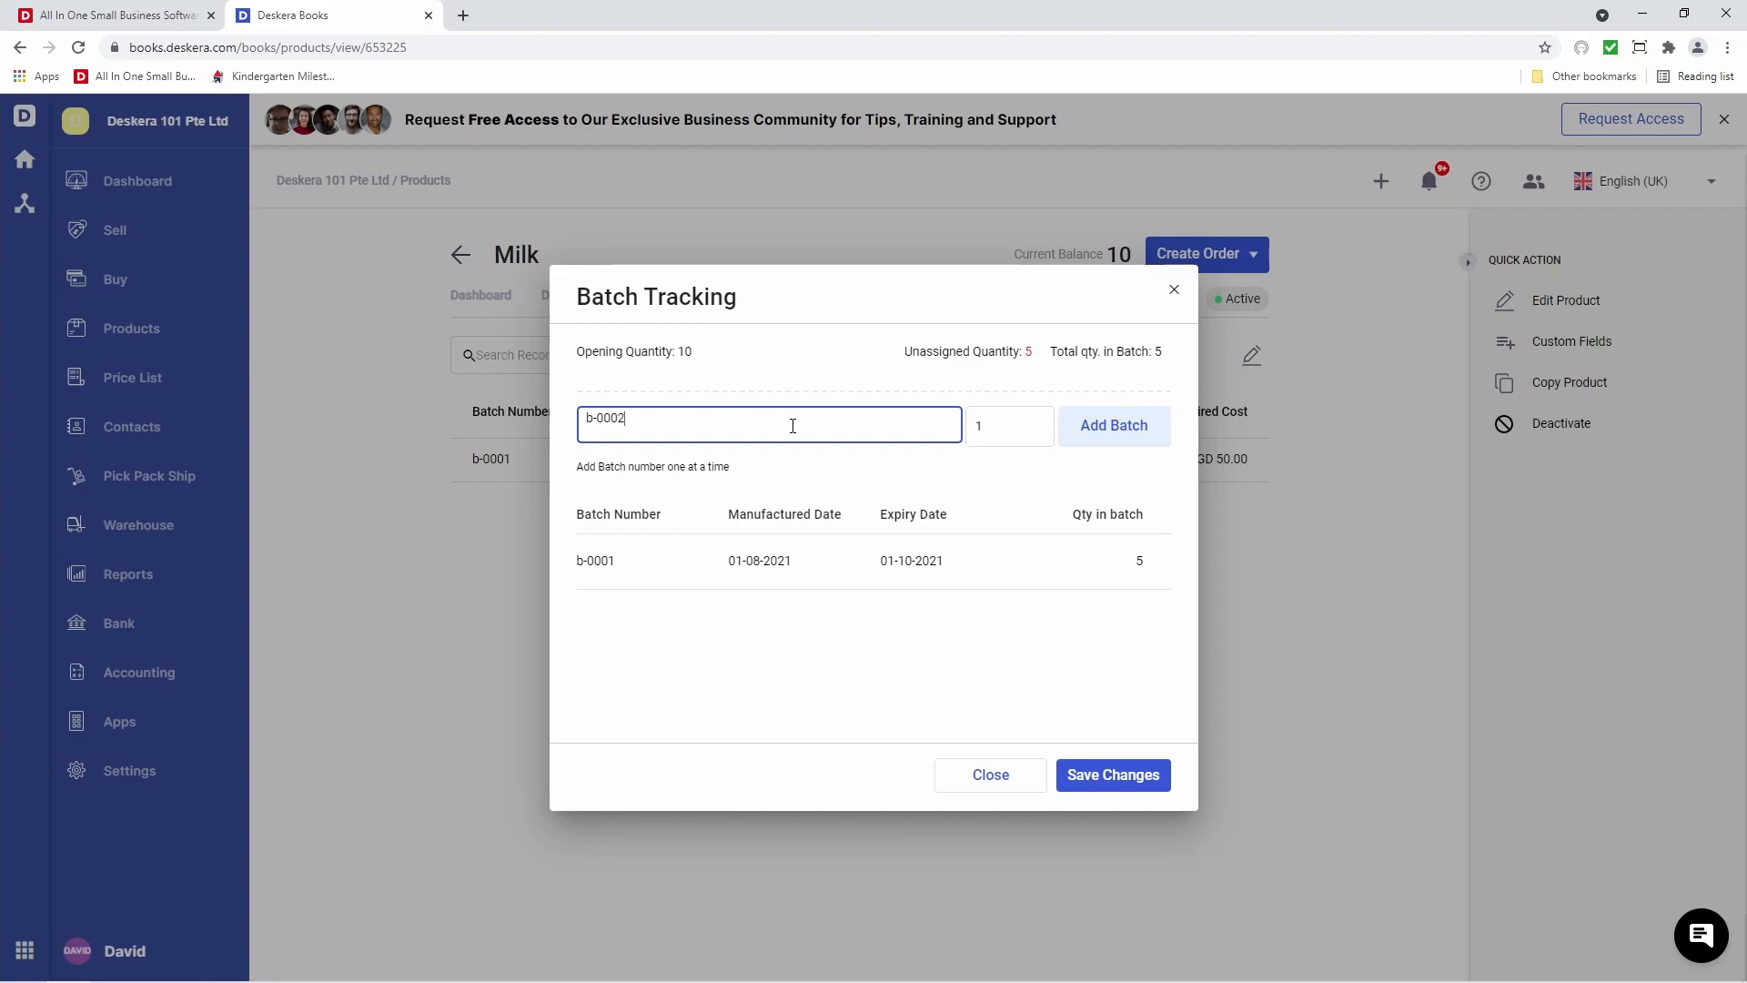
{"action": "left_click", "coordinate": [1106, 423]}
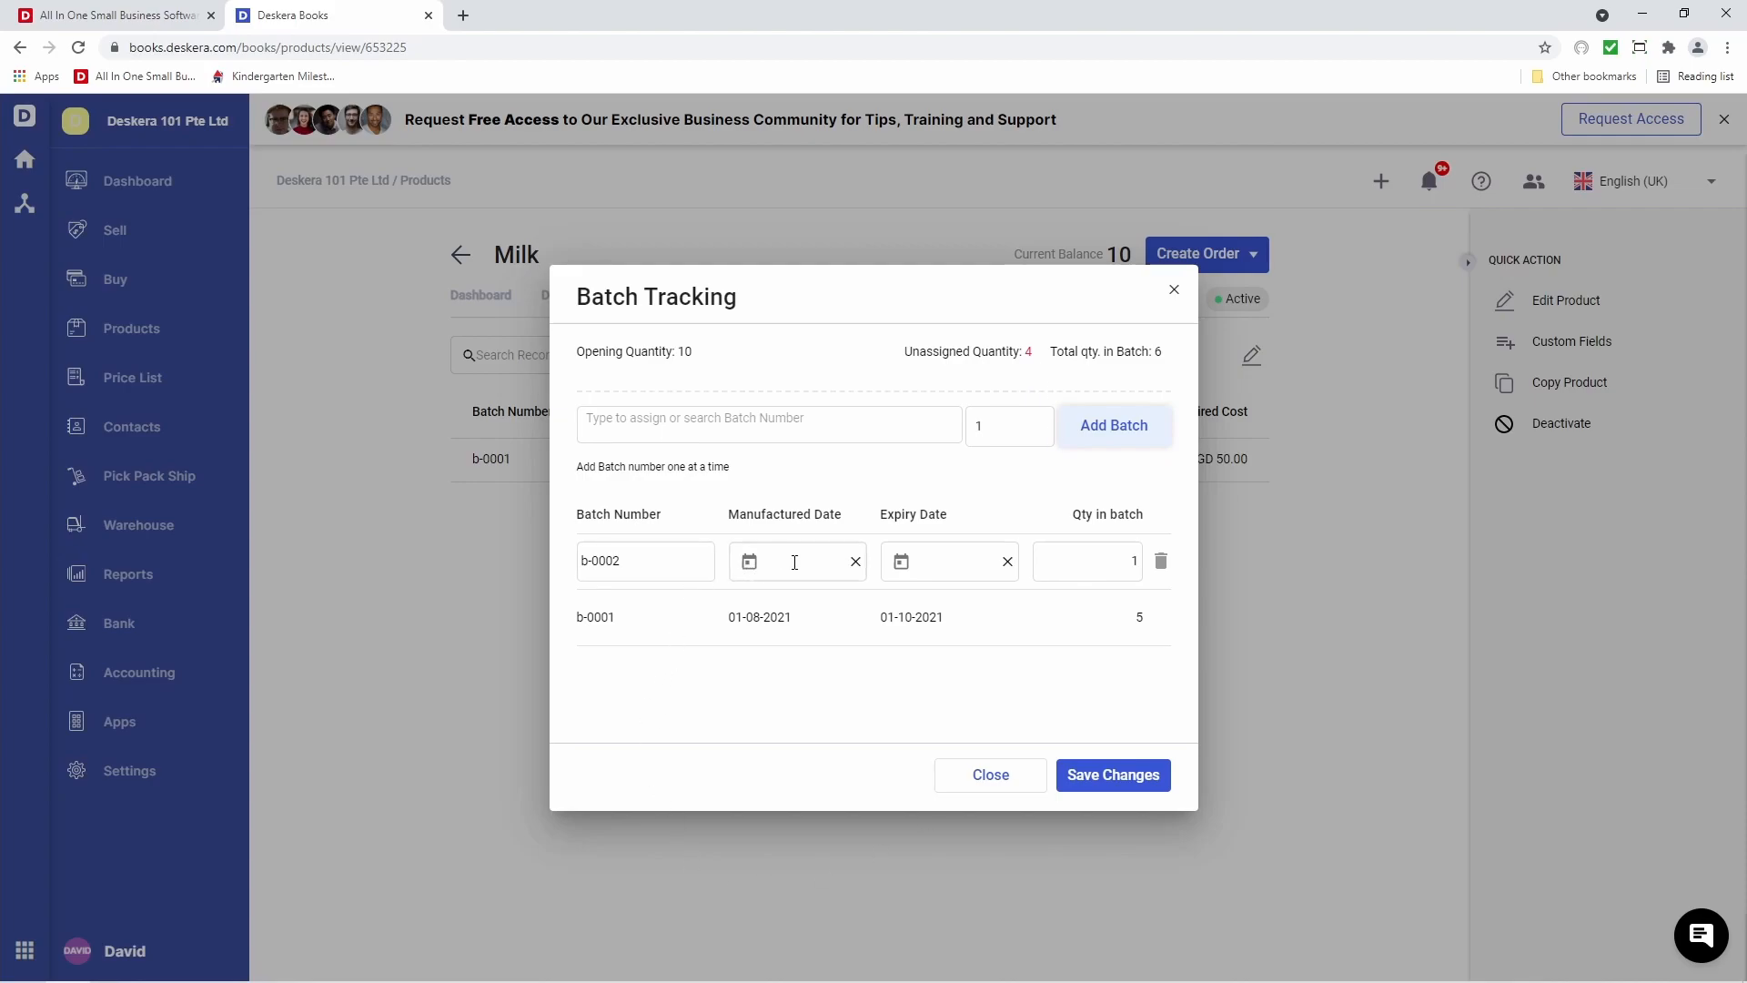
Set b-0002 manufactured 29-08-2021, expiring 10-09-2021, quantity 5, and save the changes
{"action": "left_click", "coordinate": [766, 566]}
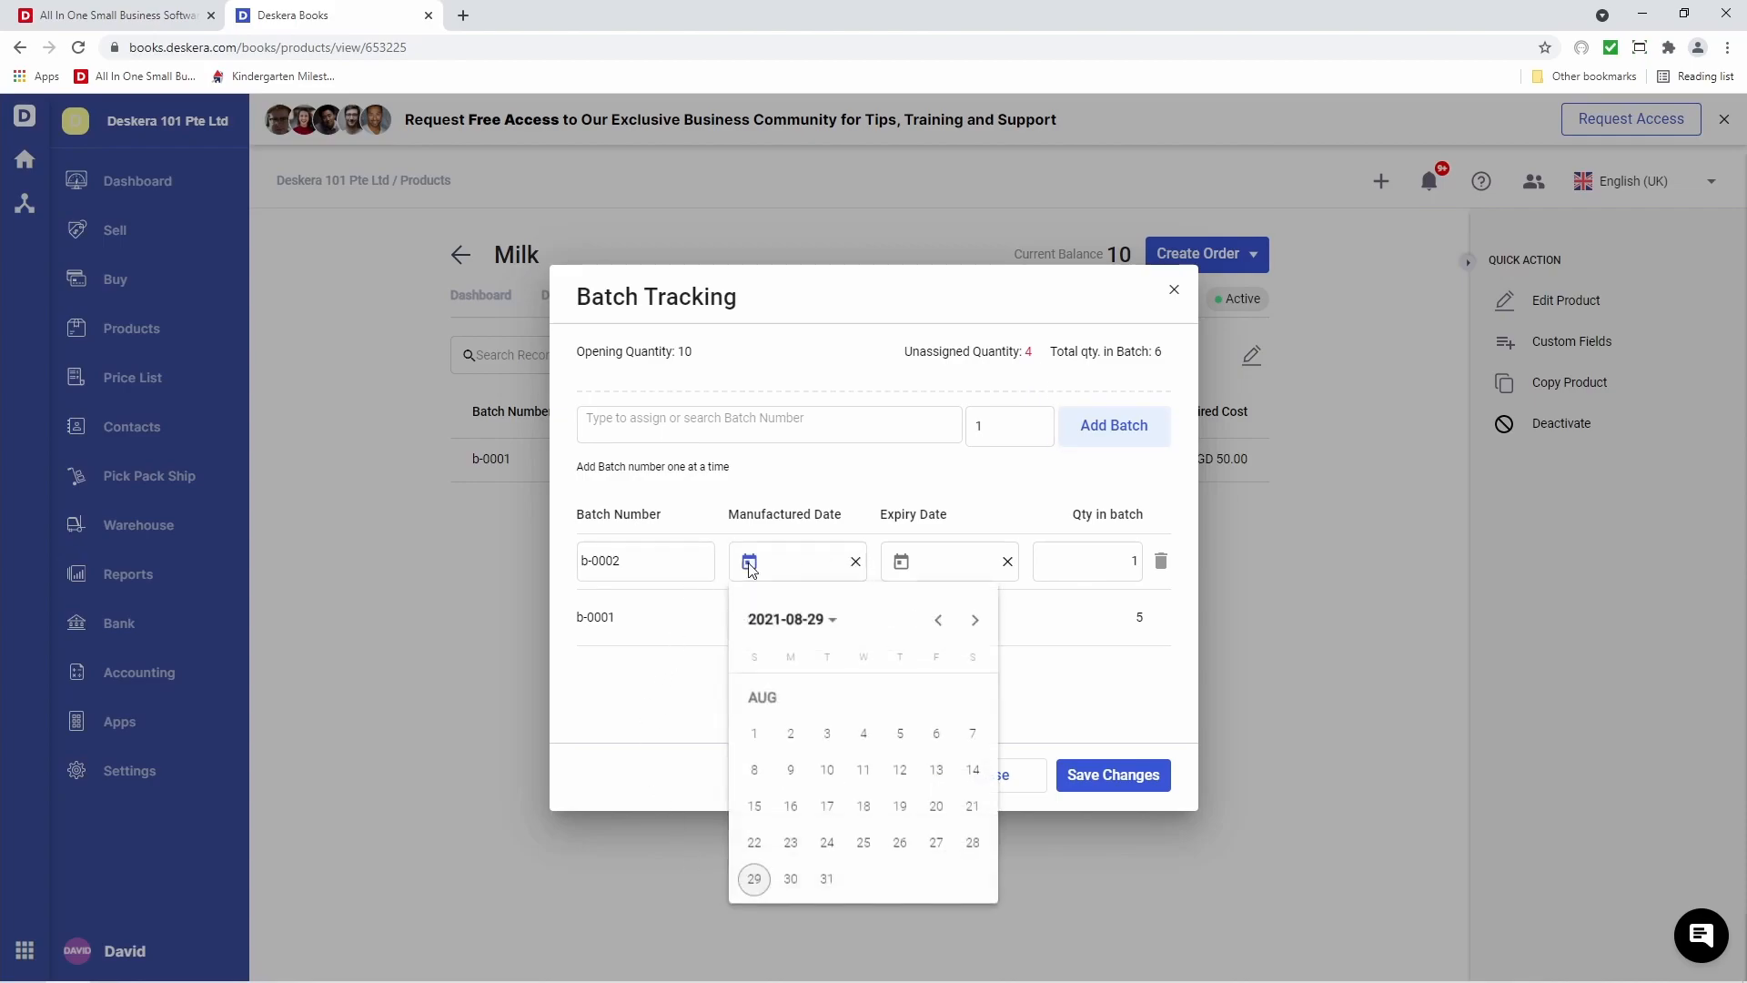
{"action": "left_click", "coordinate": [754, 880]}
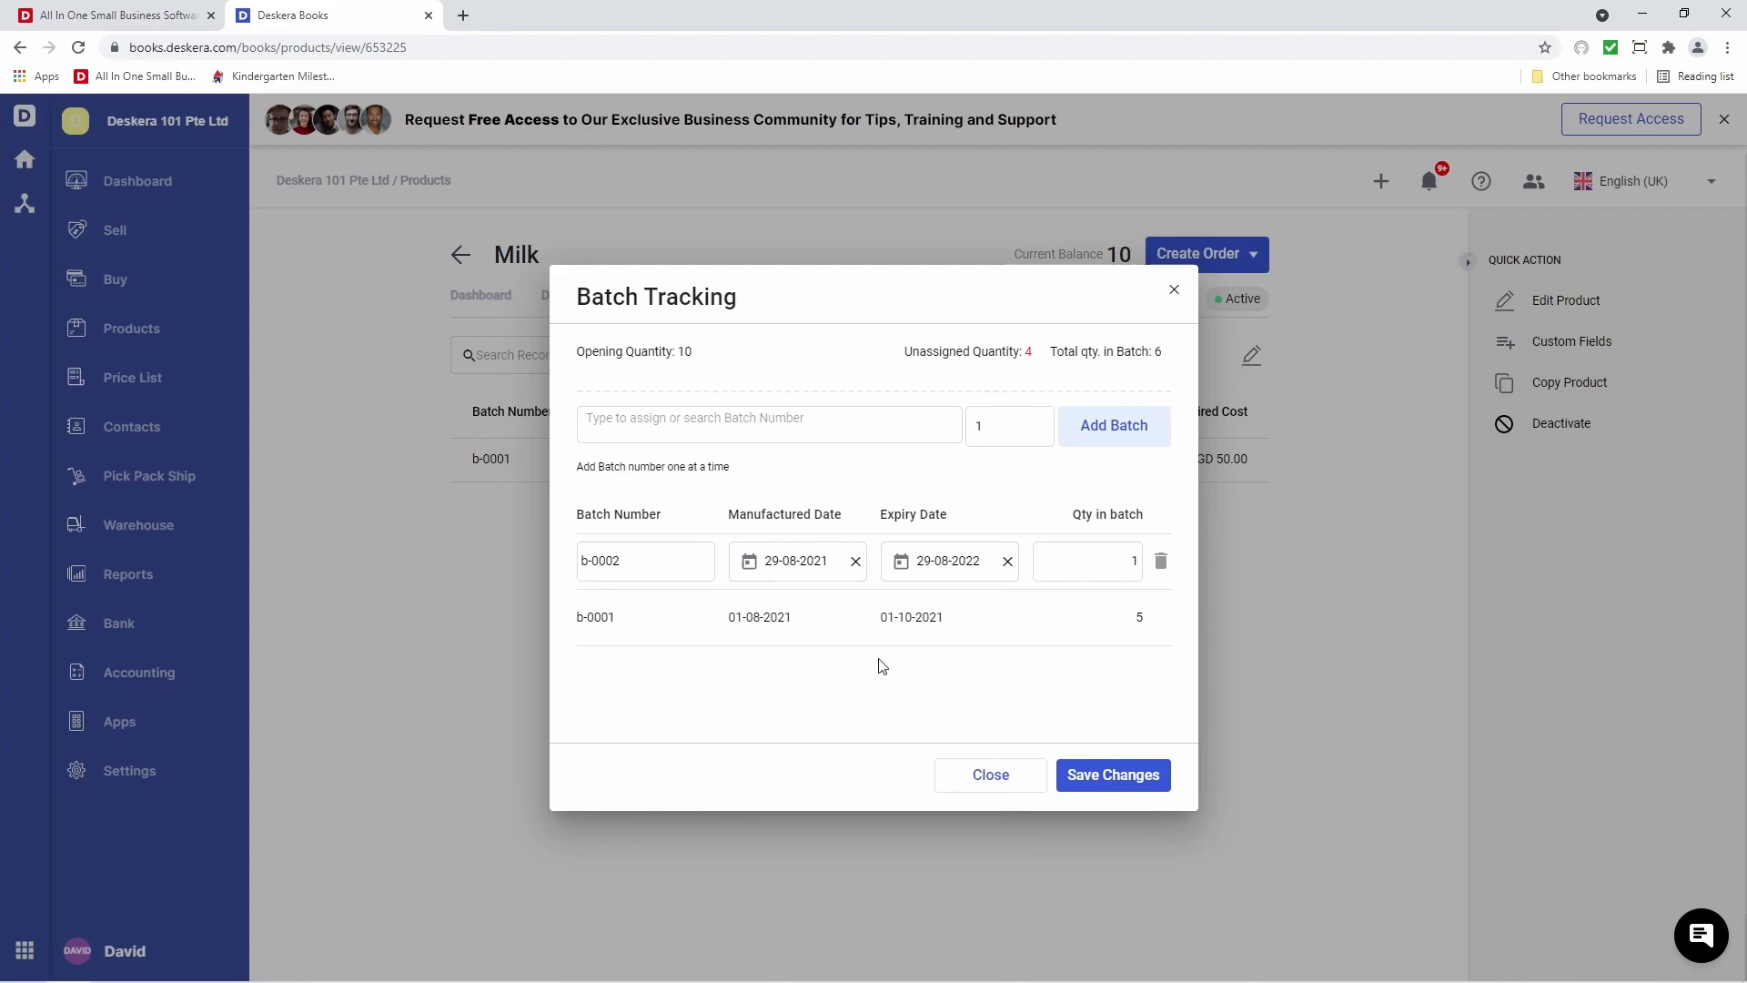
{"action": "left_click", "coordinate": [901, 561]}
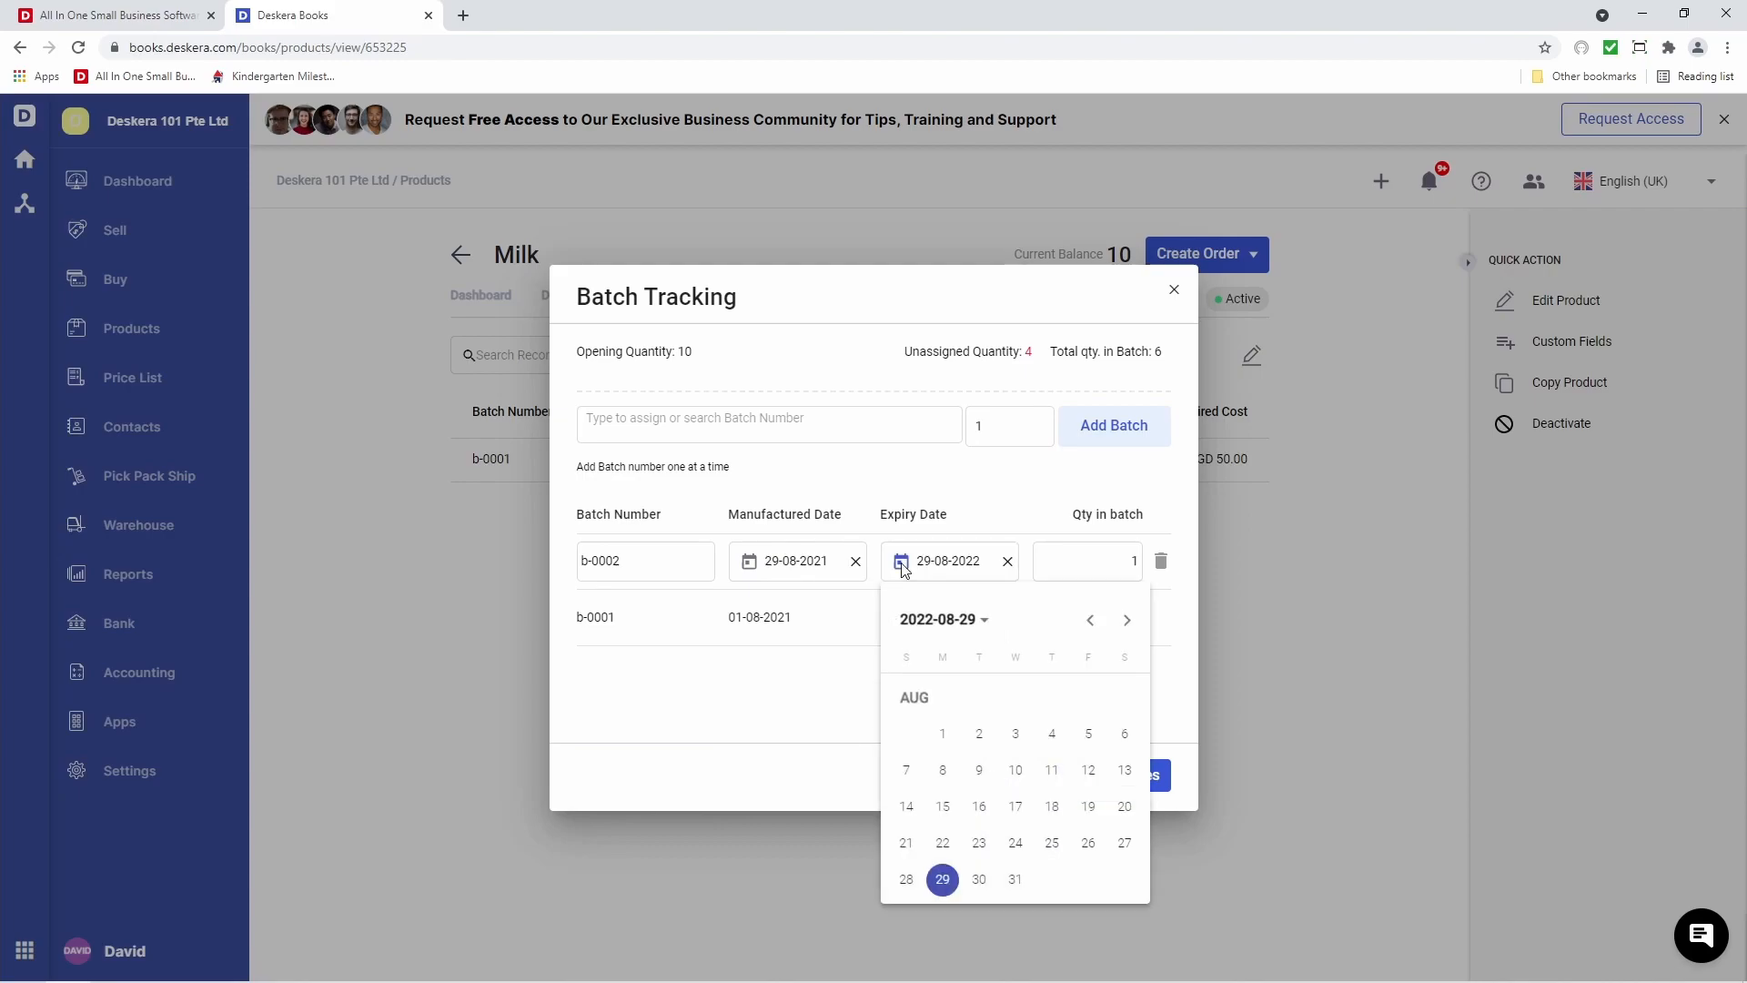
{"action": "left_click", "coordinate": [921, 618]}
{"action": "left_click", "coordinate": [920, 676]}
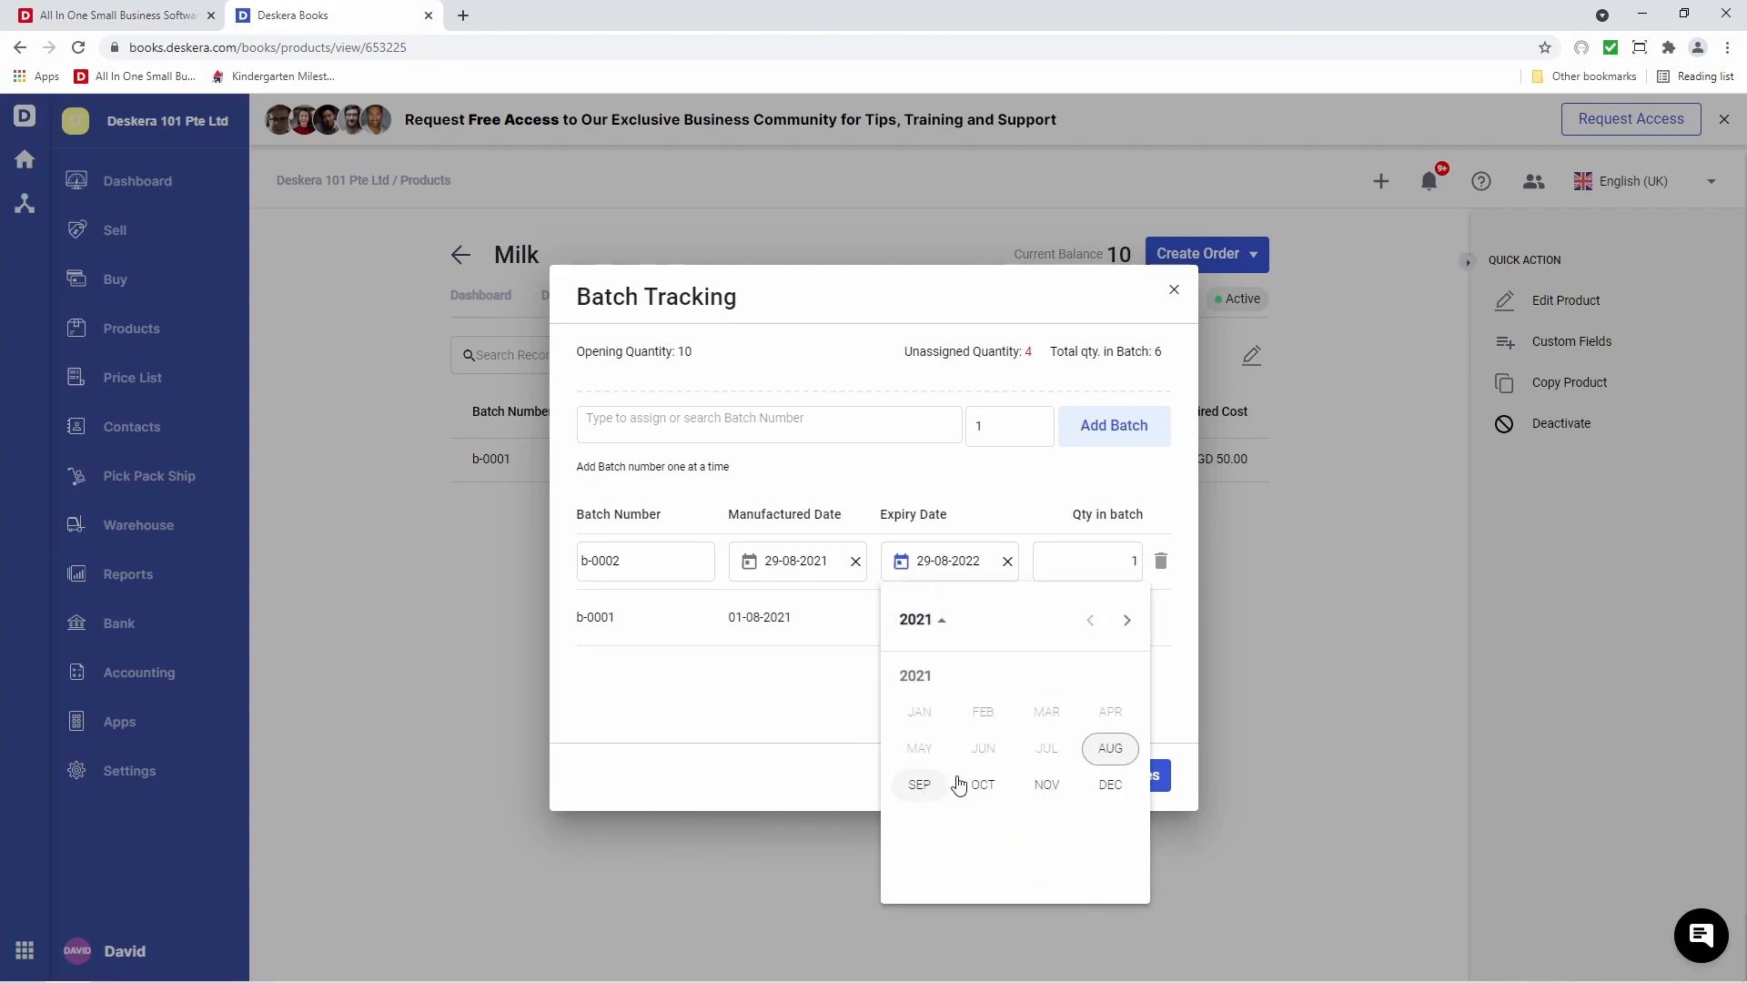
{"action": "left_click", "coordinate": [1108, 750]}
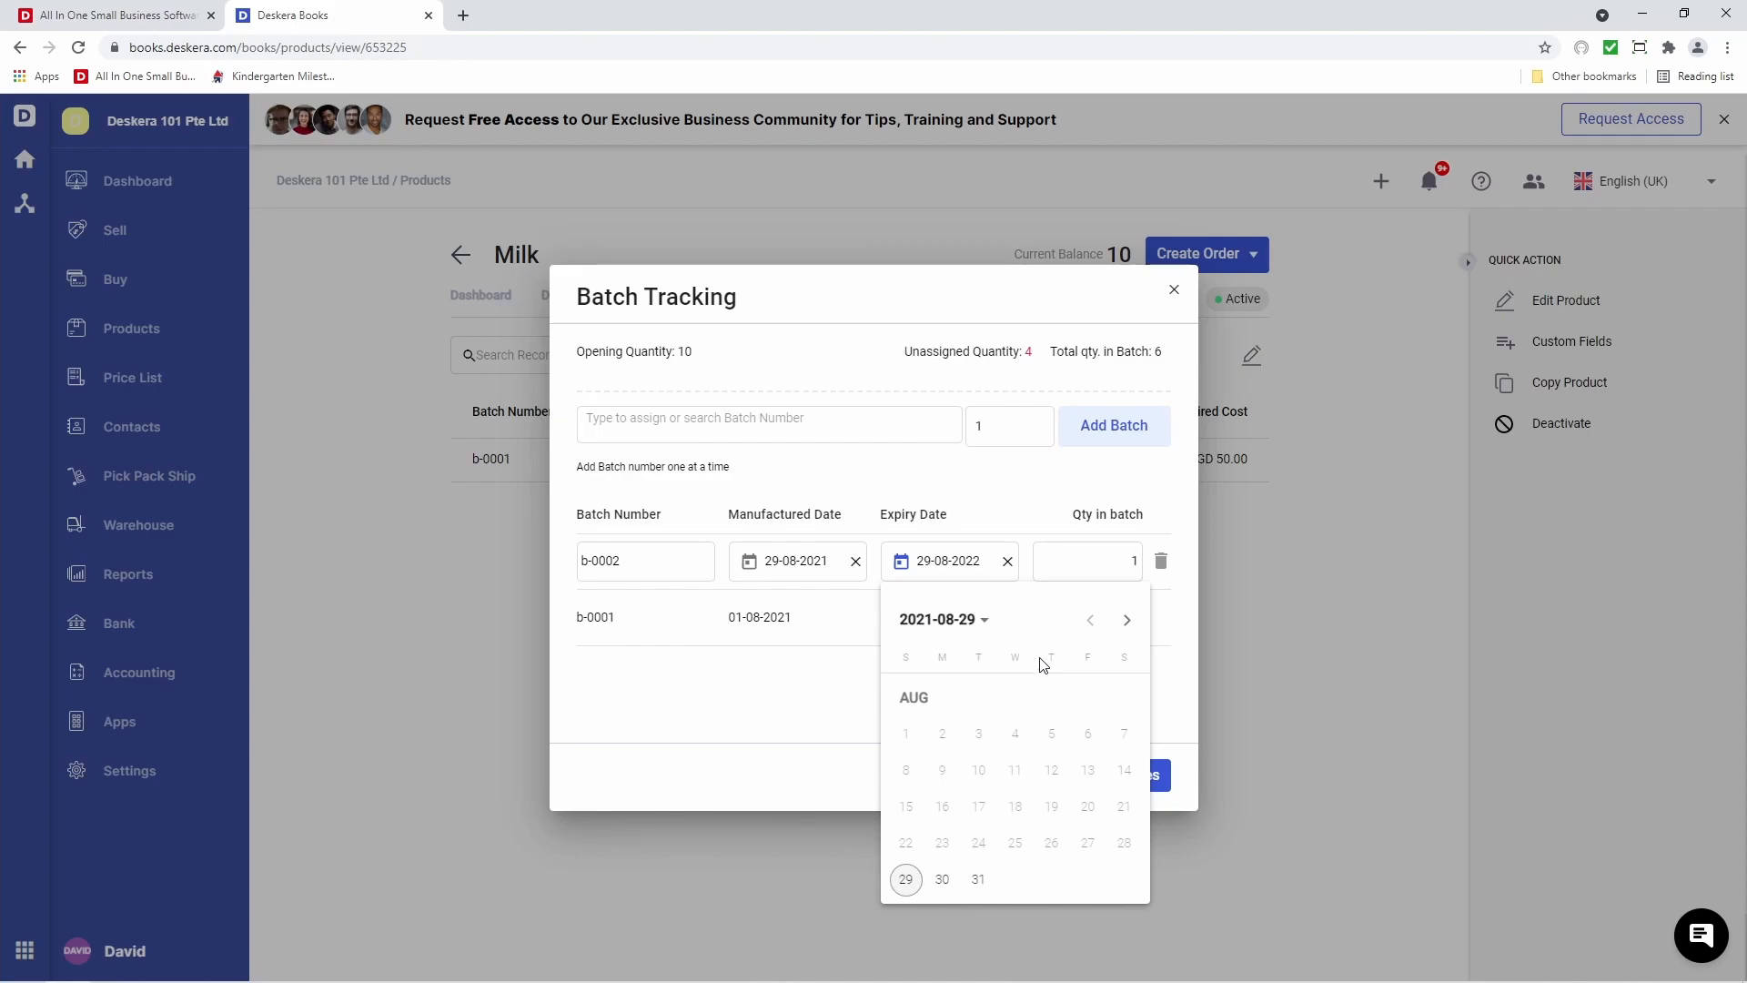
{"action": "left_click", "coordinate": [1127, 620]}
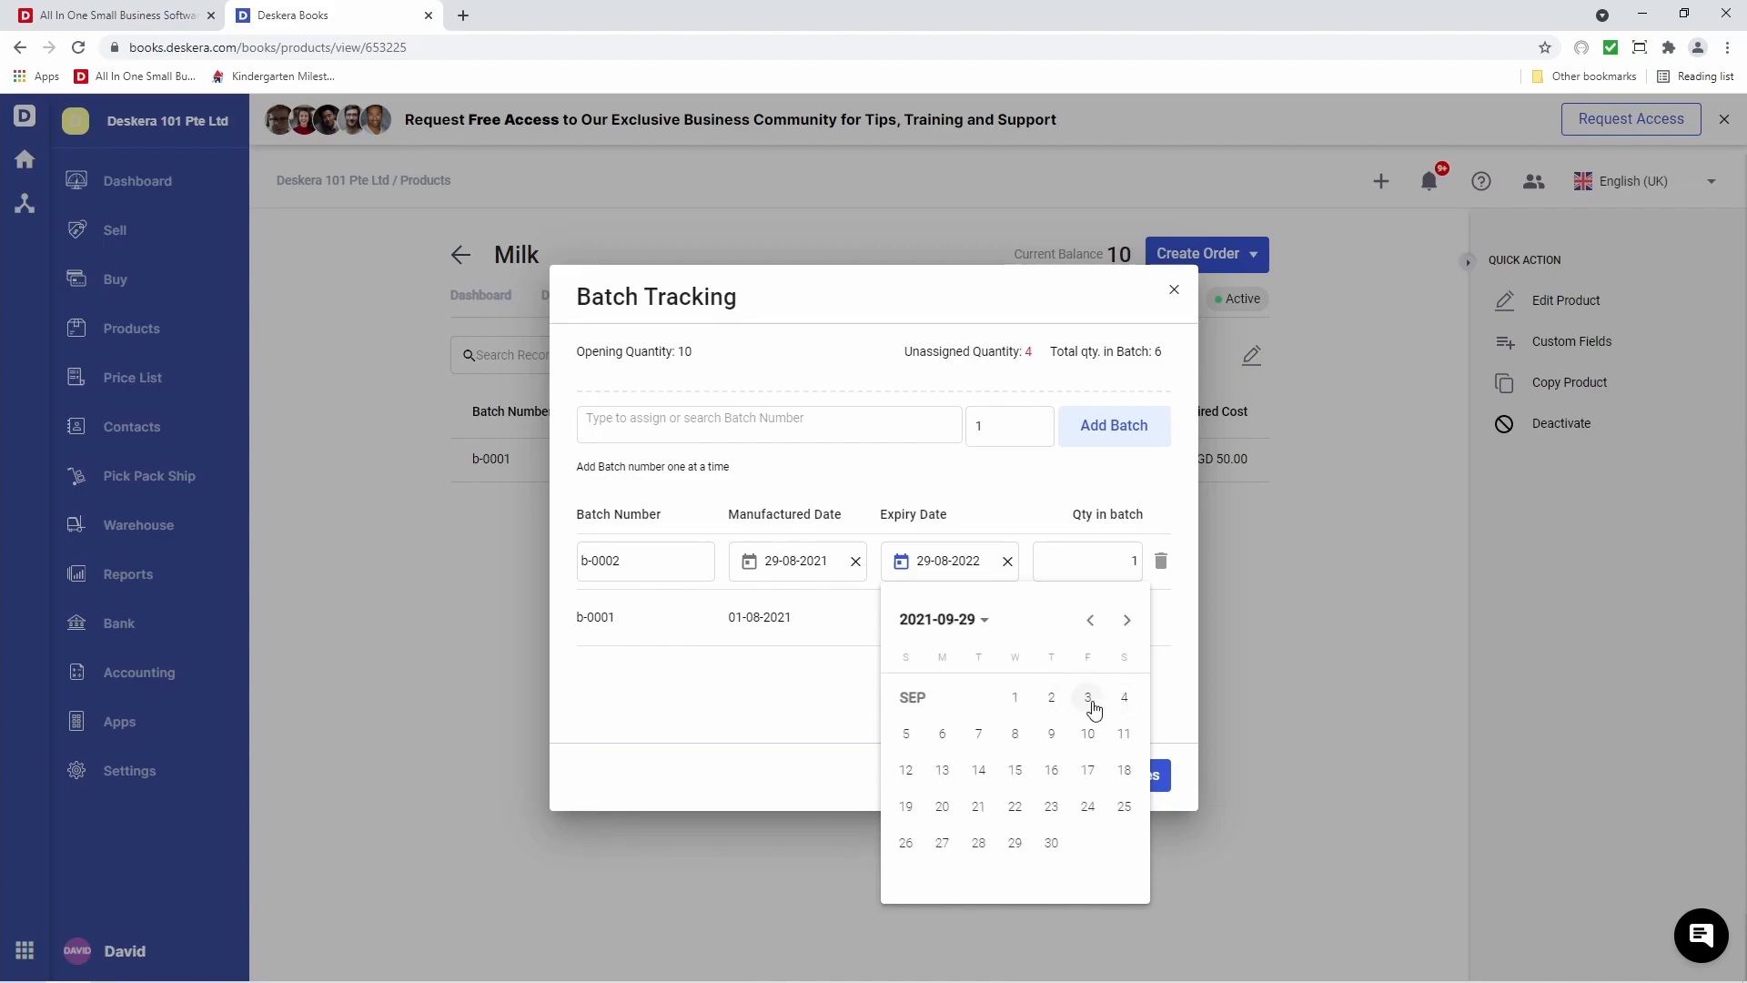
{"action": "left_click", "coordinate": [1088, 732]}
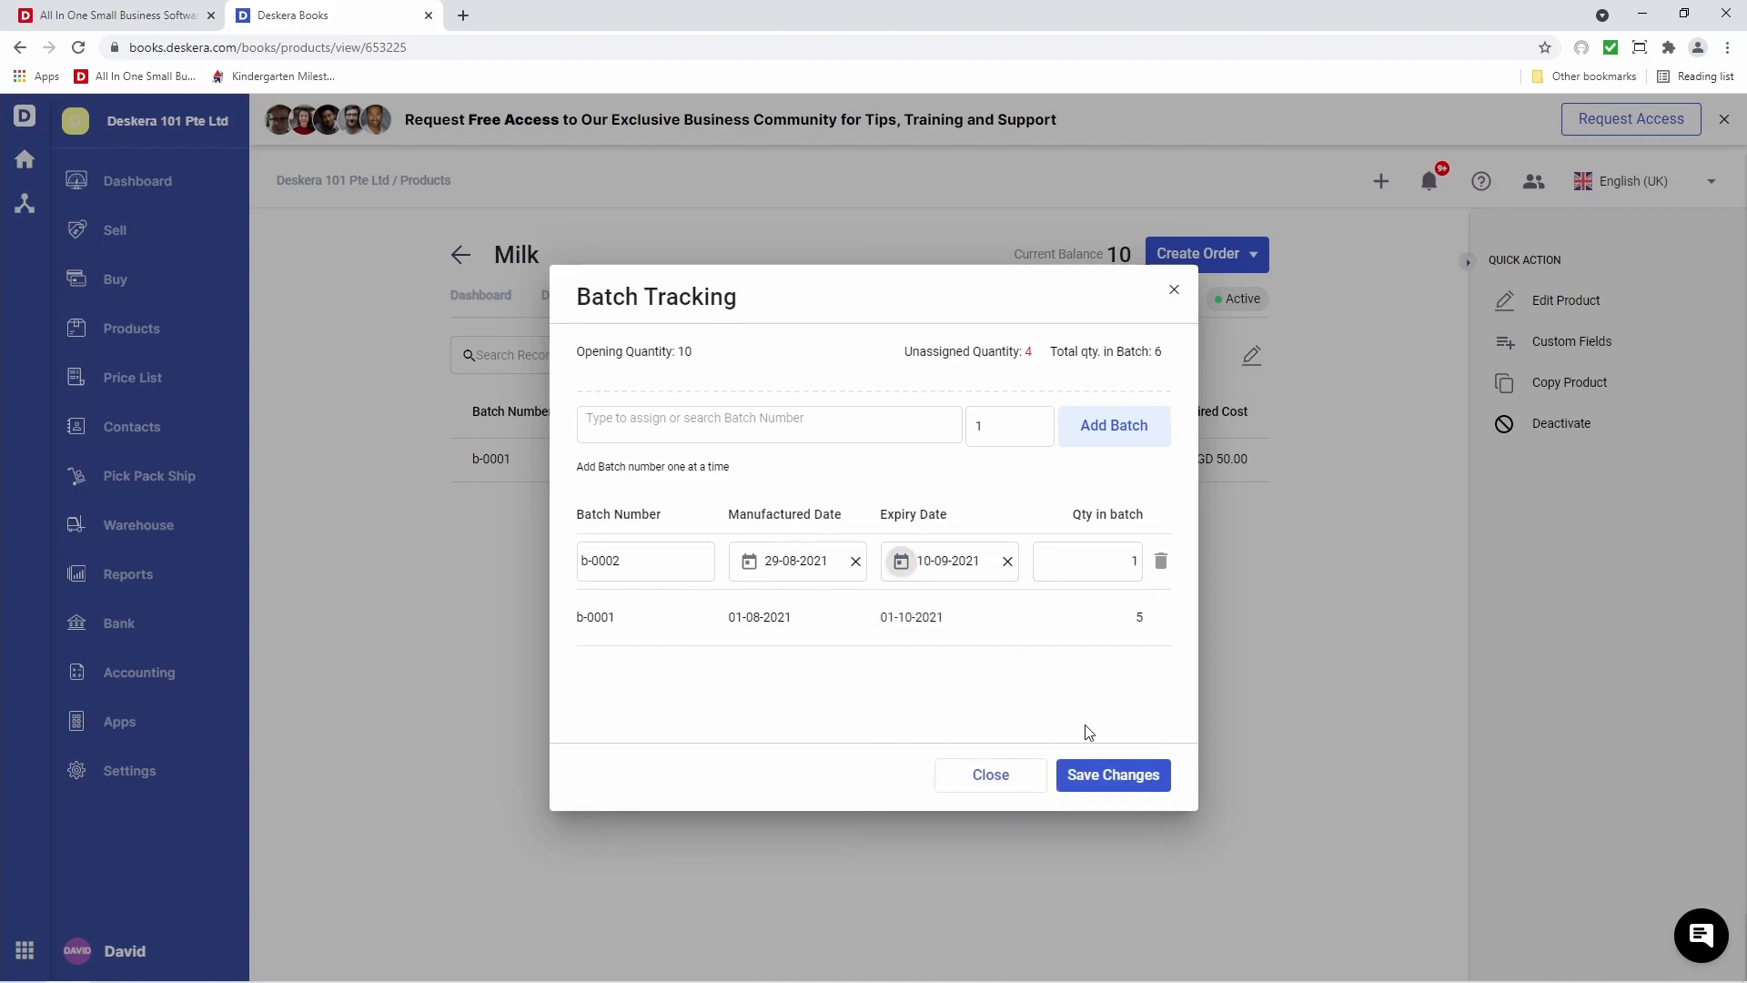
{"action": "double_click", "coordinate": [1133, 561]}
{"action": "type", "text": "5"}
{"action": "left_click", "coordinate": [1117, 786]}
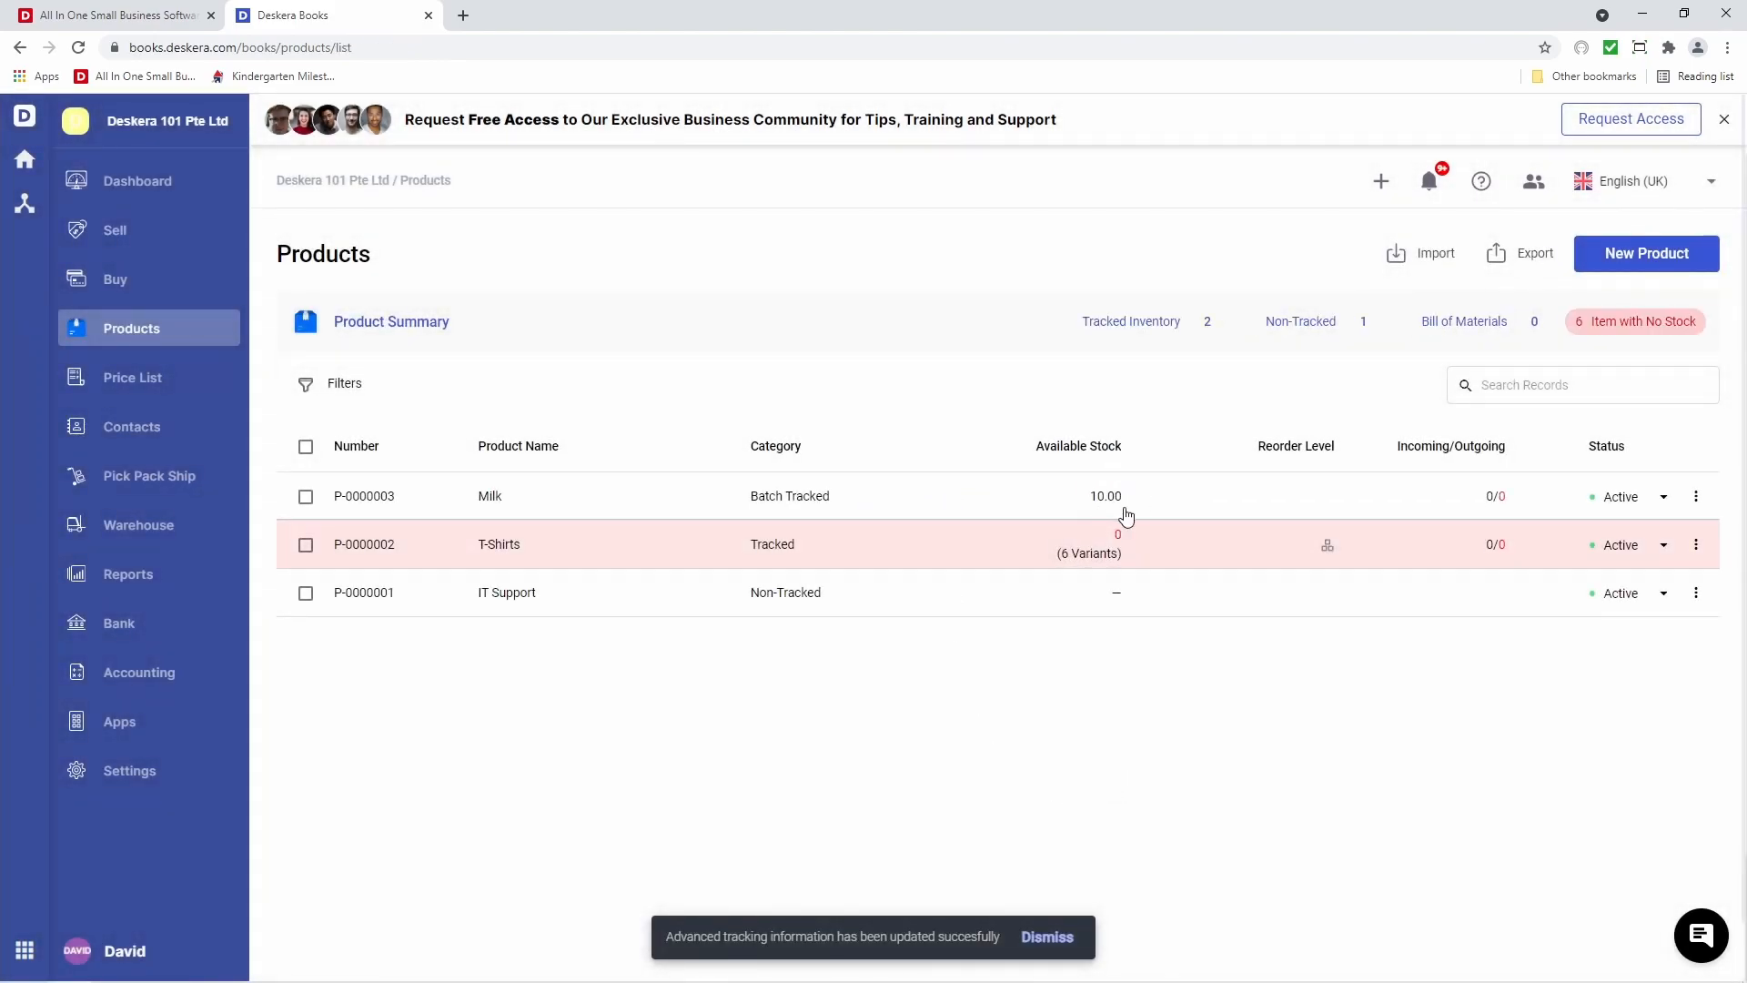
Create a new product and enter its name and description
{"action": "left_click", "coordinate": [1645, 256]}
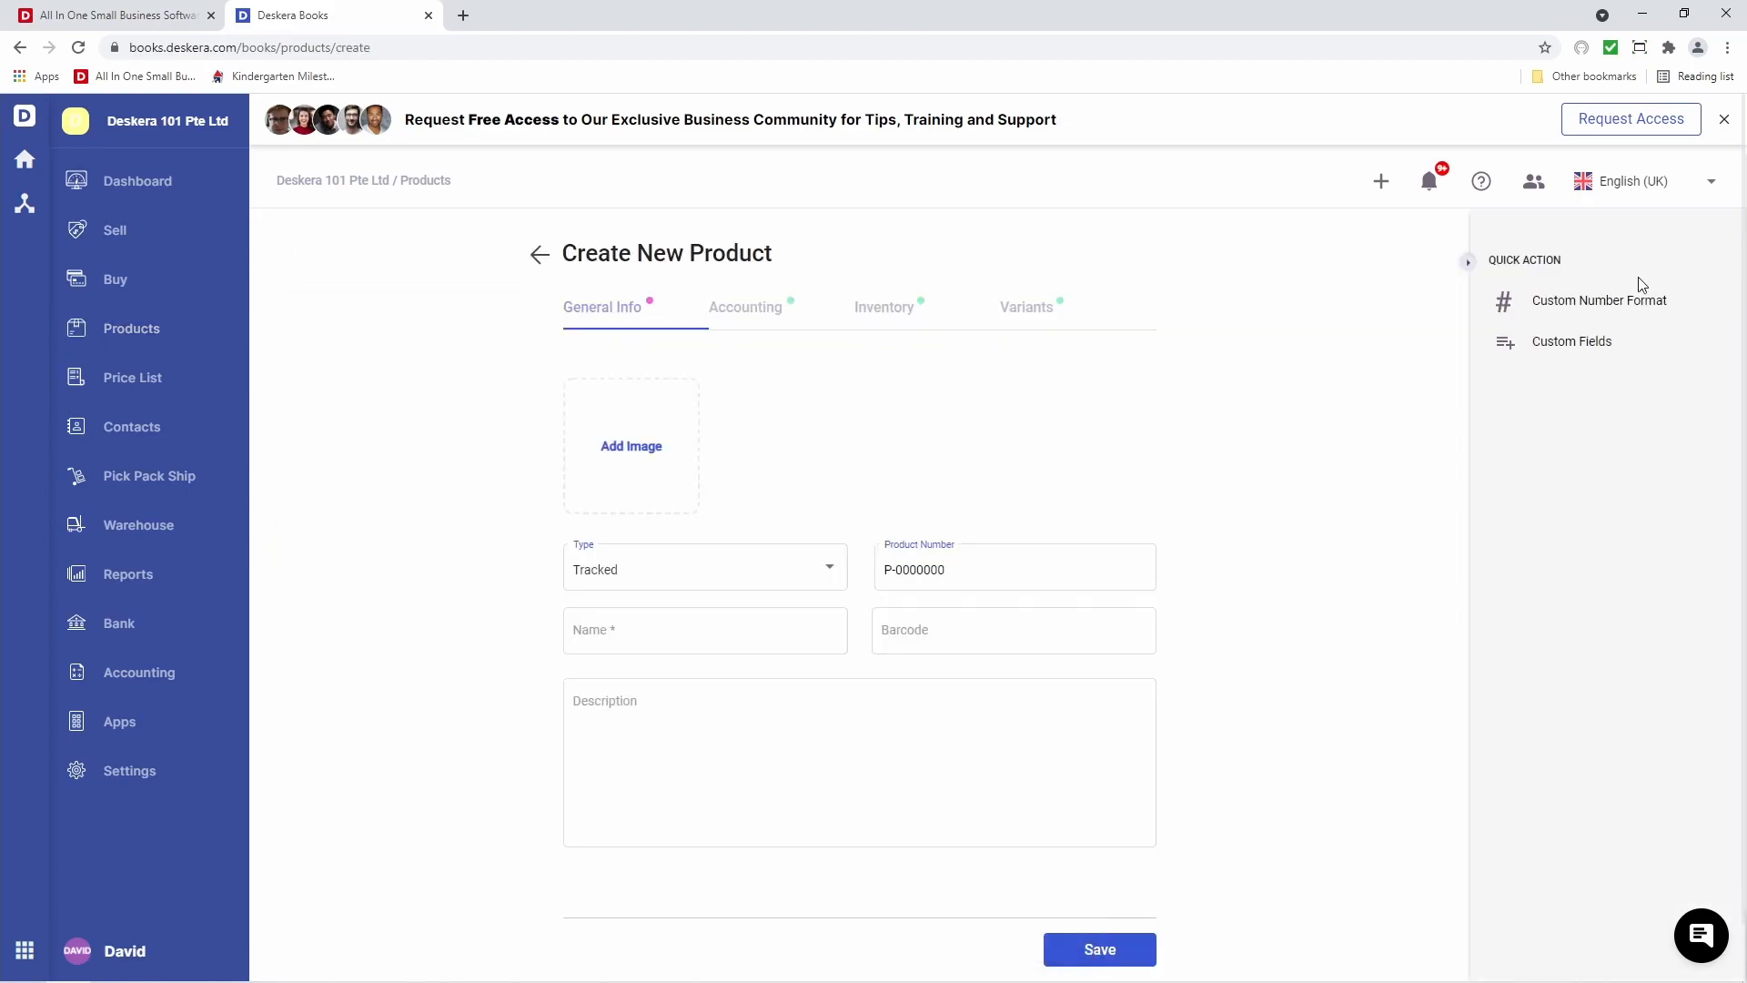
{"action": "left_click", "coordinate": [748, 636]}
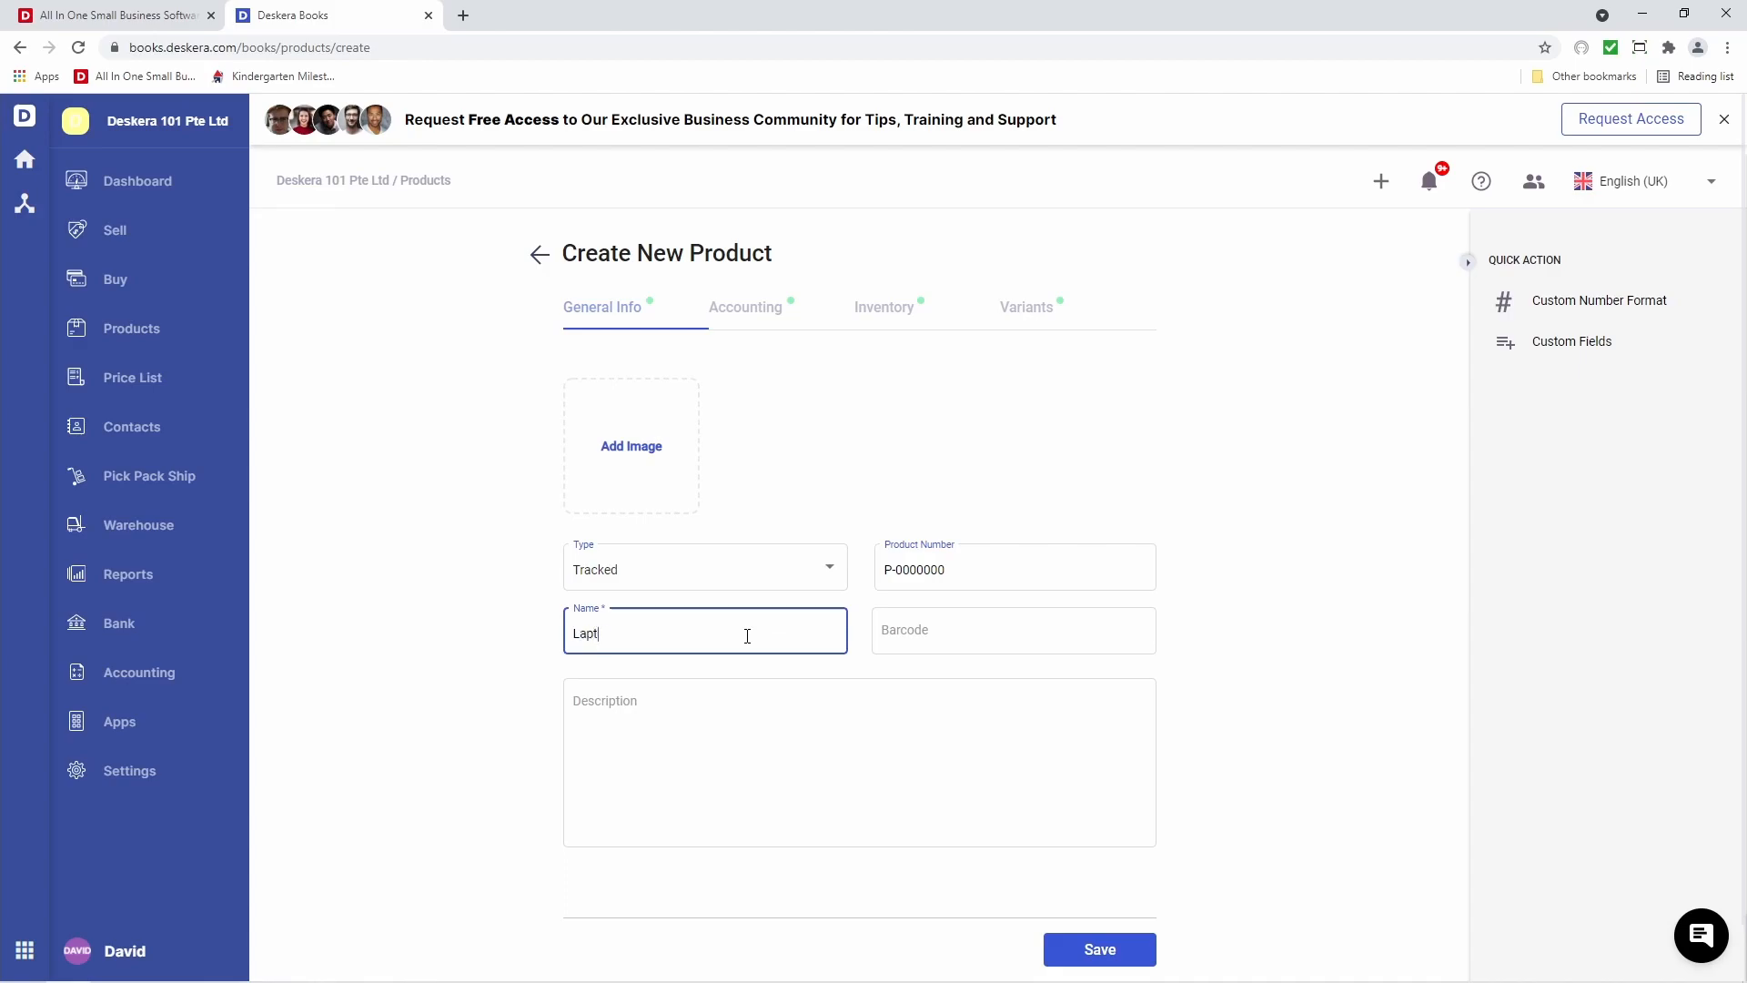
{"action": "left_click", "coordinate": [682, 733]}
{"action": "type", "text": "Laptop"}
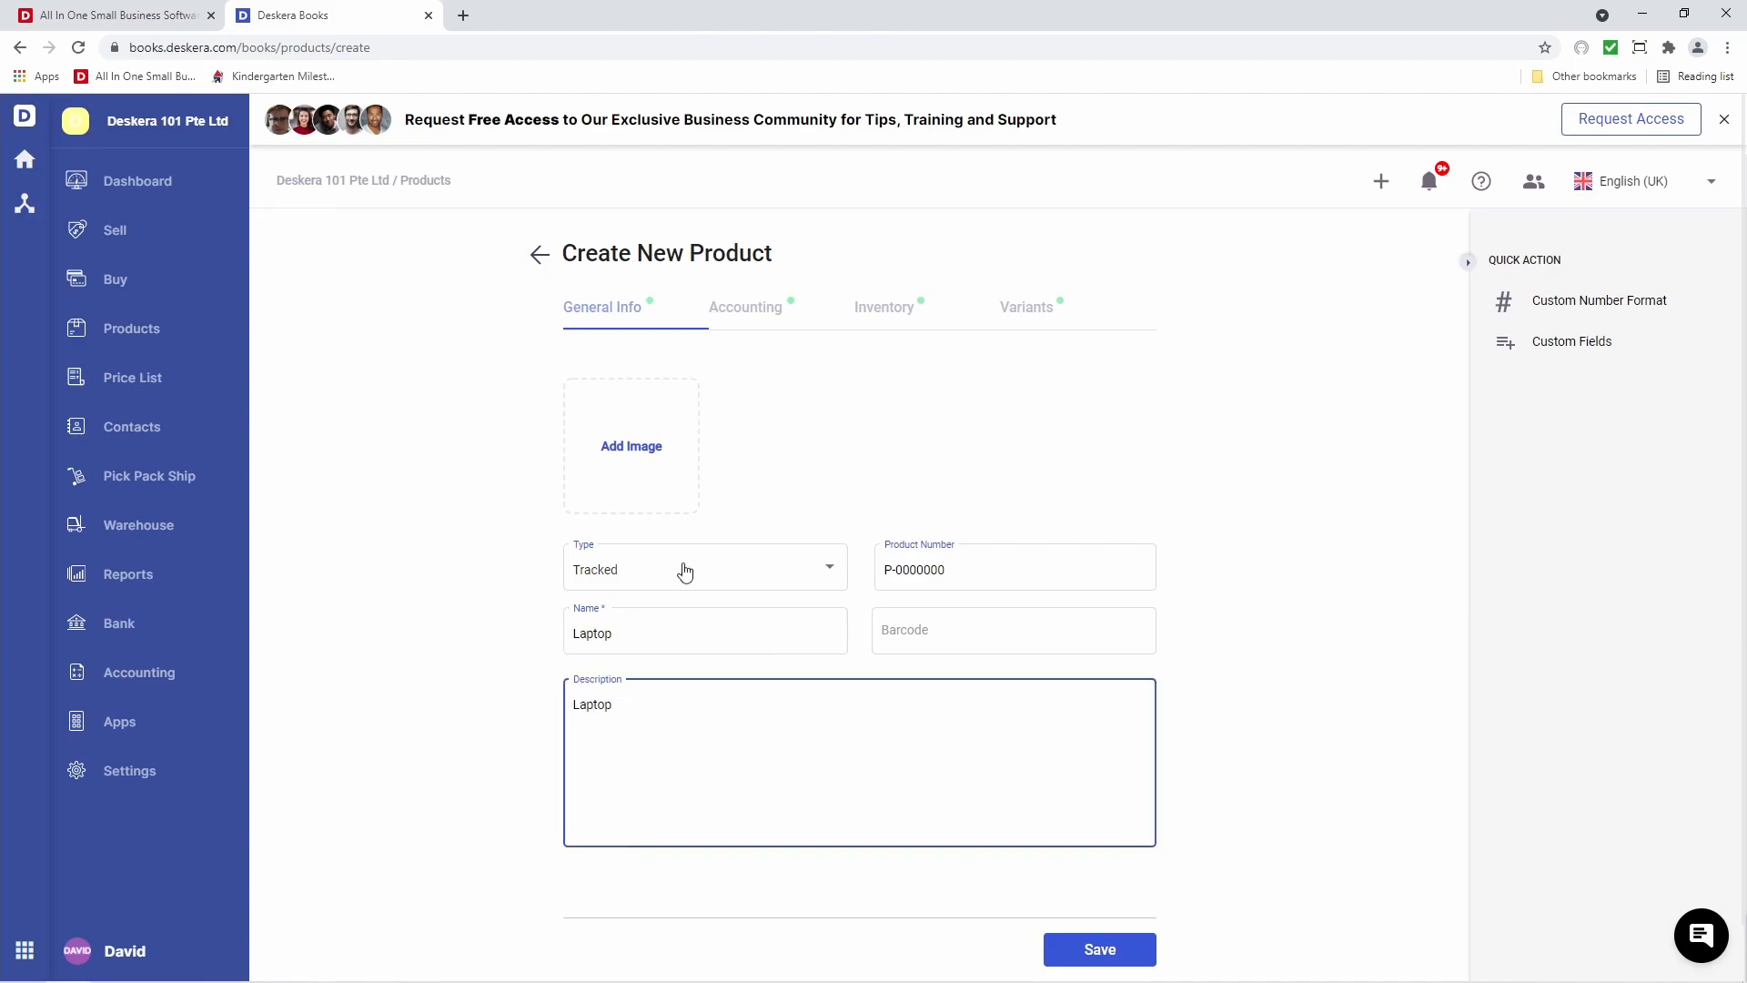
Set the purchase price to 500.00 and the sales price to 2,000.00
{"action": "left_click", "coordinate": [745, 309]}
{"action": "left_click", "coordinate": [932, 442]}
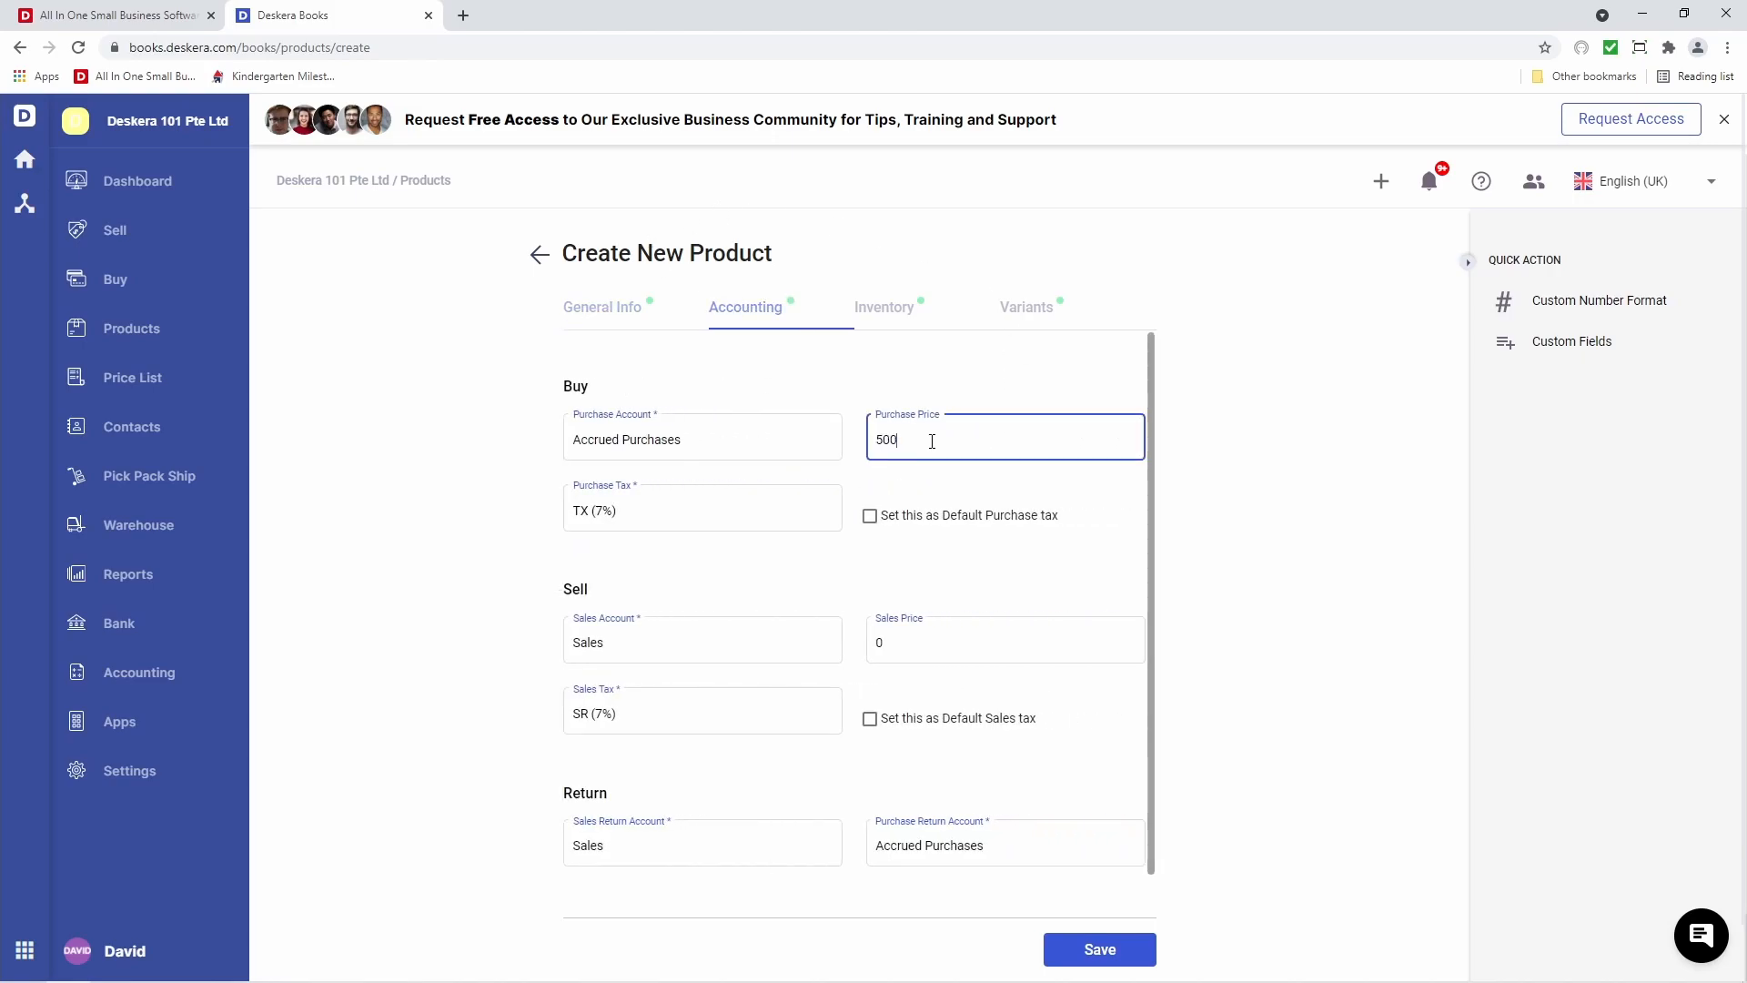
{"action": "left_click", "coordinate": [904, 648]}
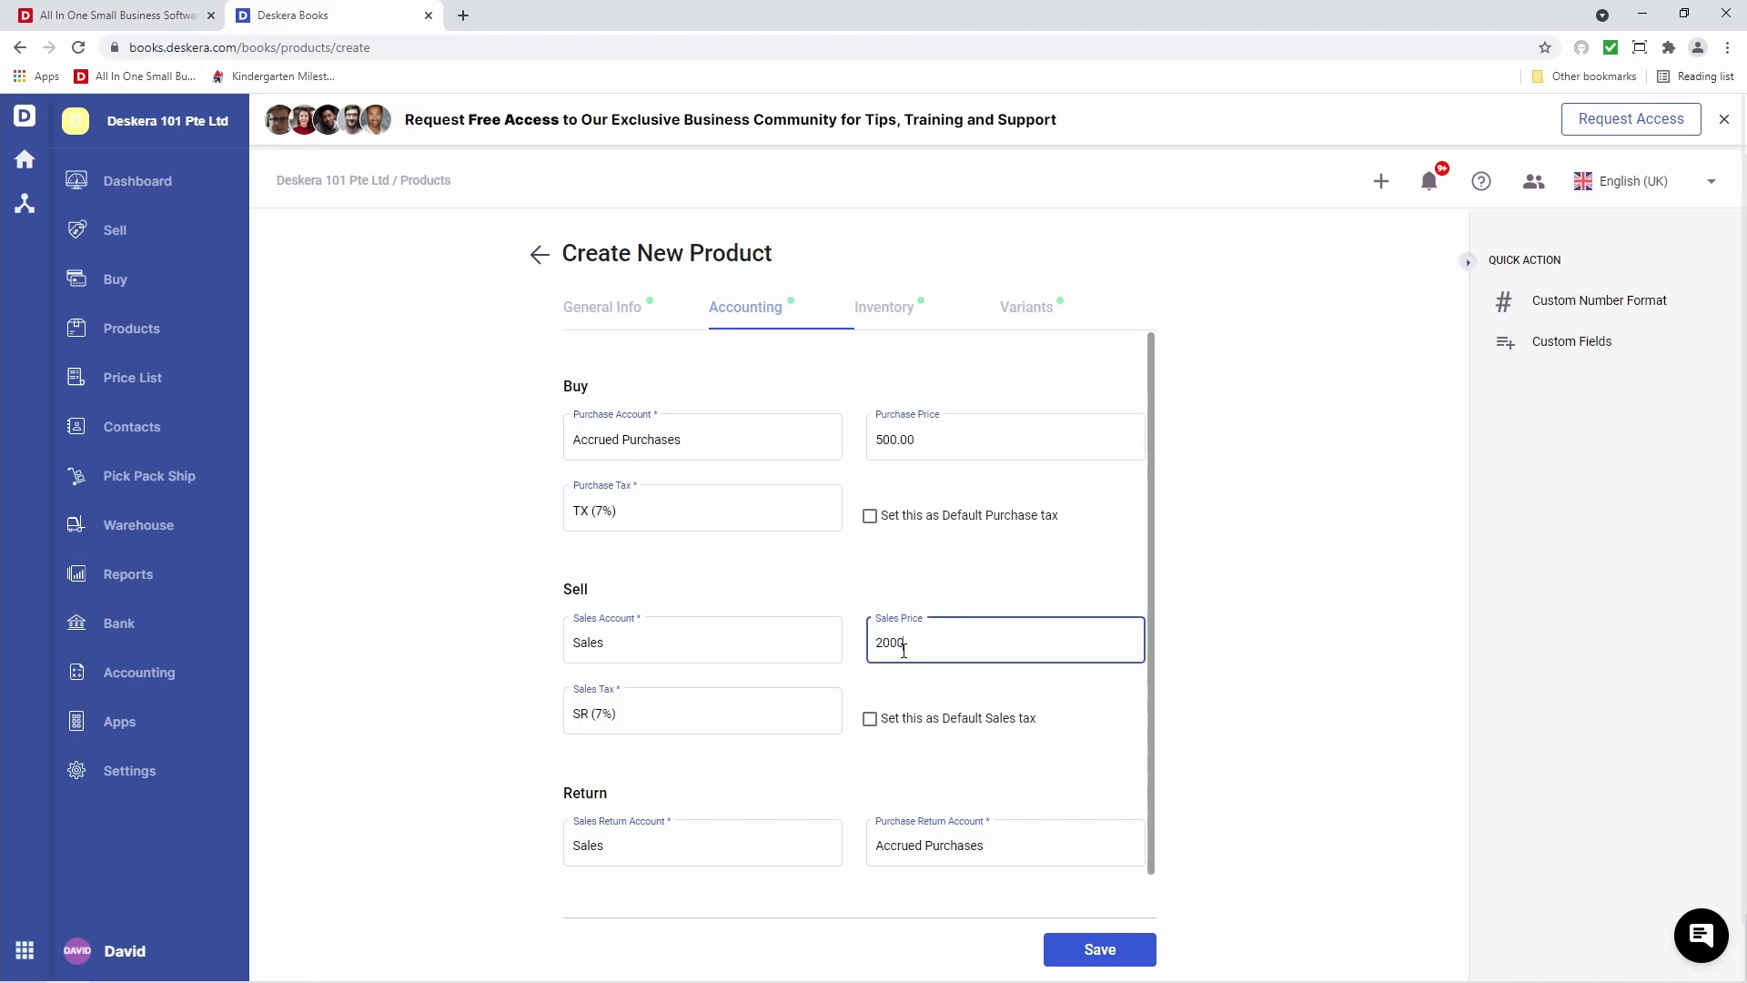
{"action": "left_click", "coordinate": [1054, 573]}
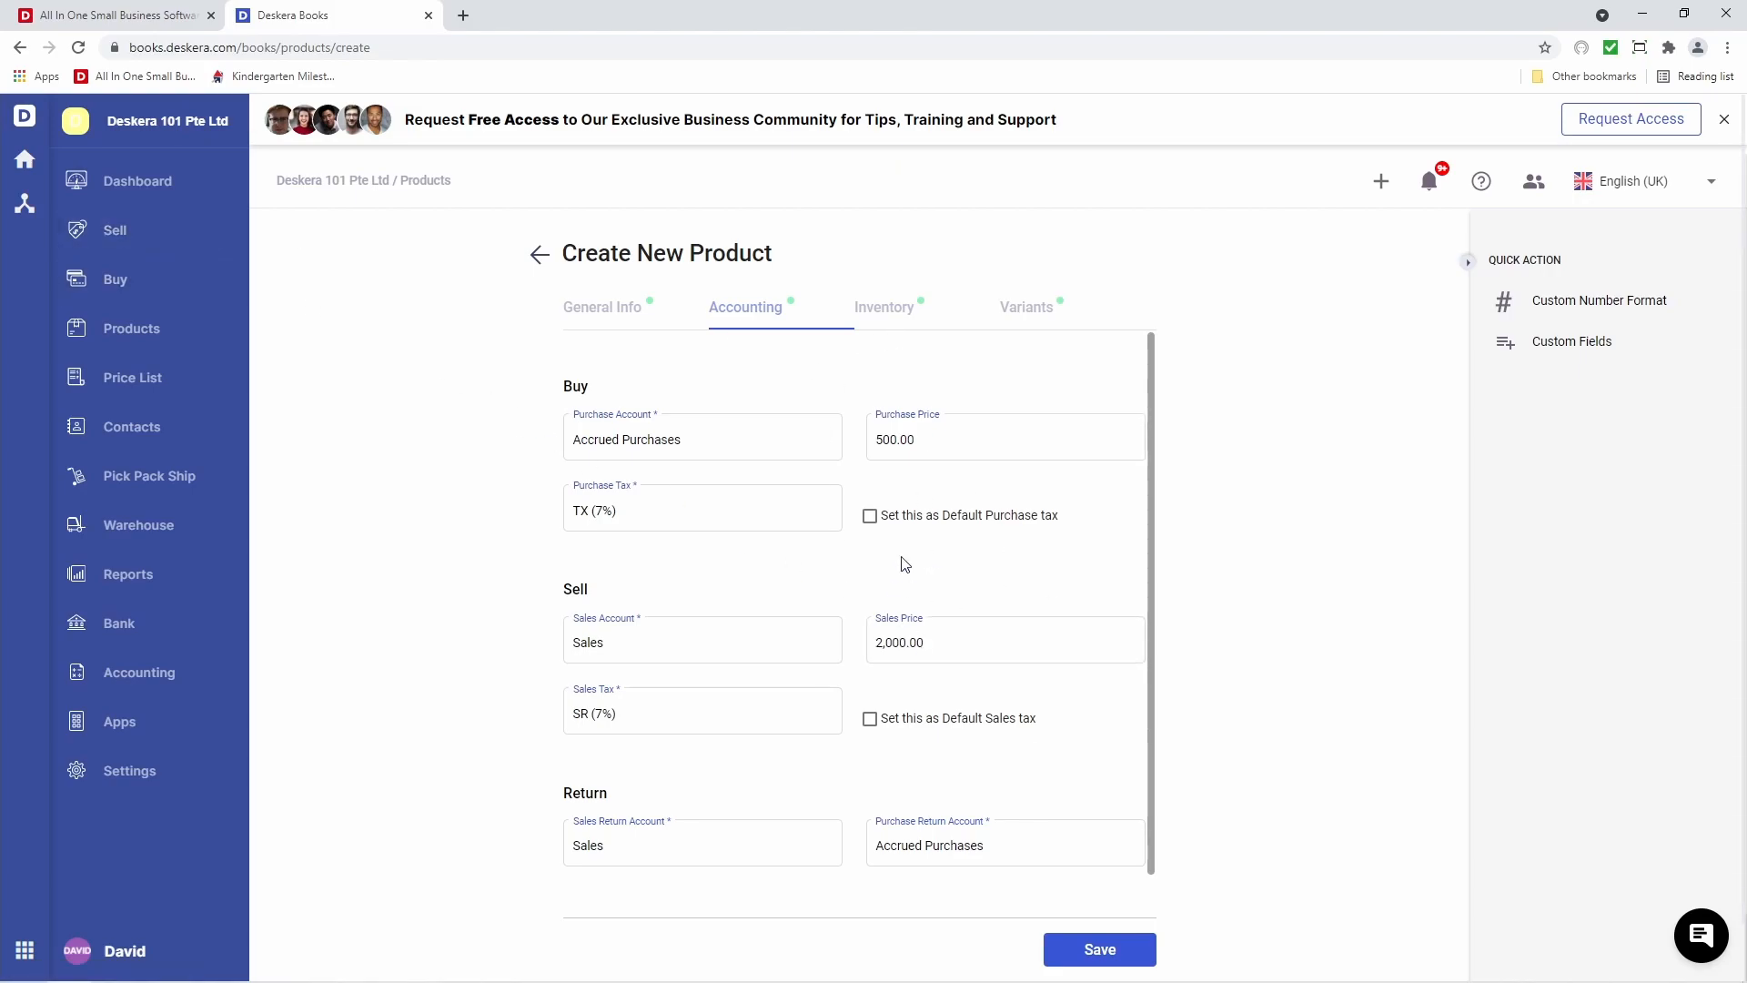
{"action": "left_click", "coordinate": [880, 314]}
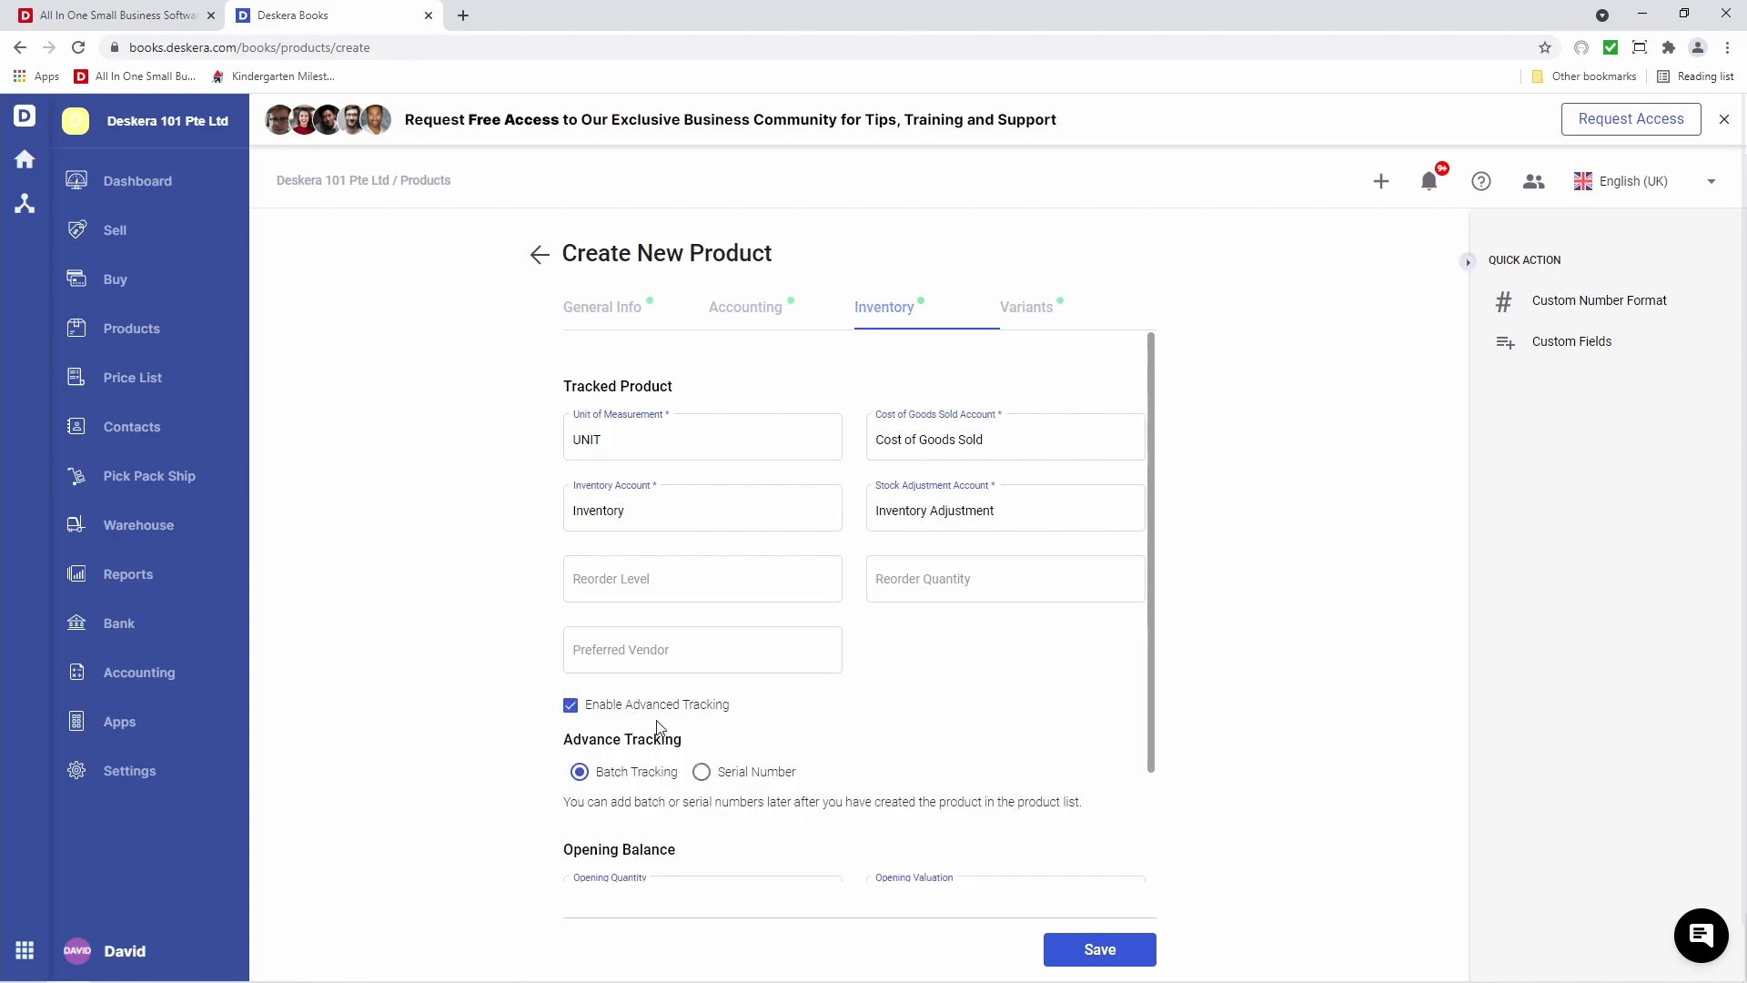
Choose serial-number tracking, set opening quantity 3 and valuation 1,500, and save the product
{"action": "left_click", "coordinate": [711, 775]}
{"action": "scroll", "coordinate": [717, 778], "scroll_direction": "down", "scroll_amount": 2}
{"action": "scroll", "coordinate": [719, 778], "scroll_direction": "down", "scroll_amount": 1}
{"action": "left_click", "coordinate": [639, 719]}
{"action": "key", "text": "BackSpace"}
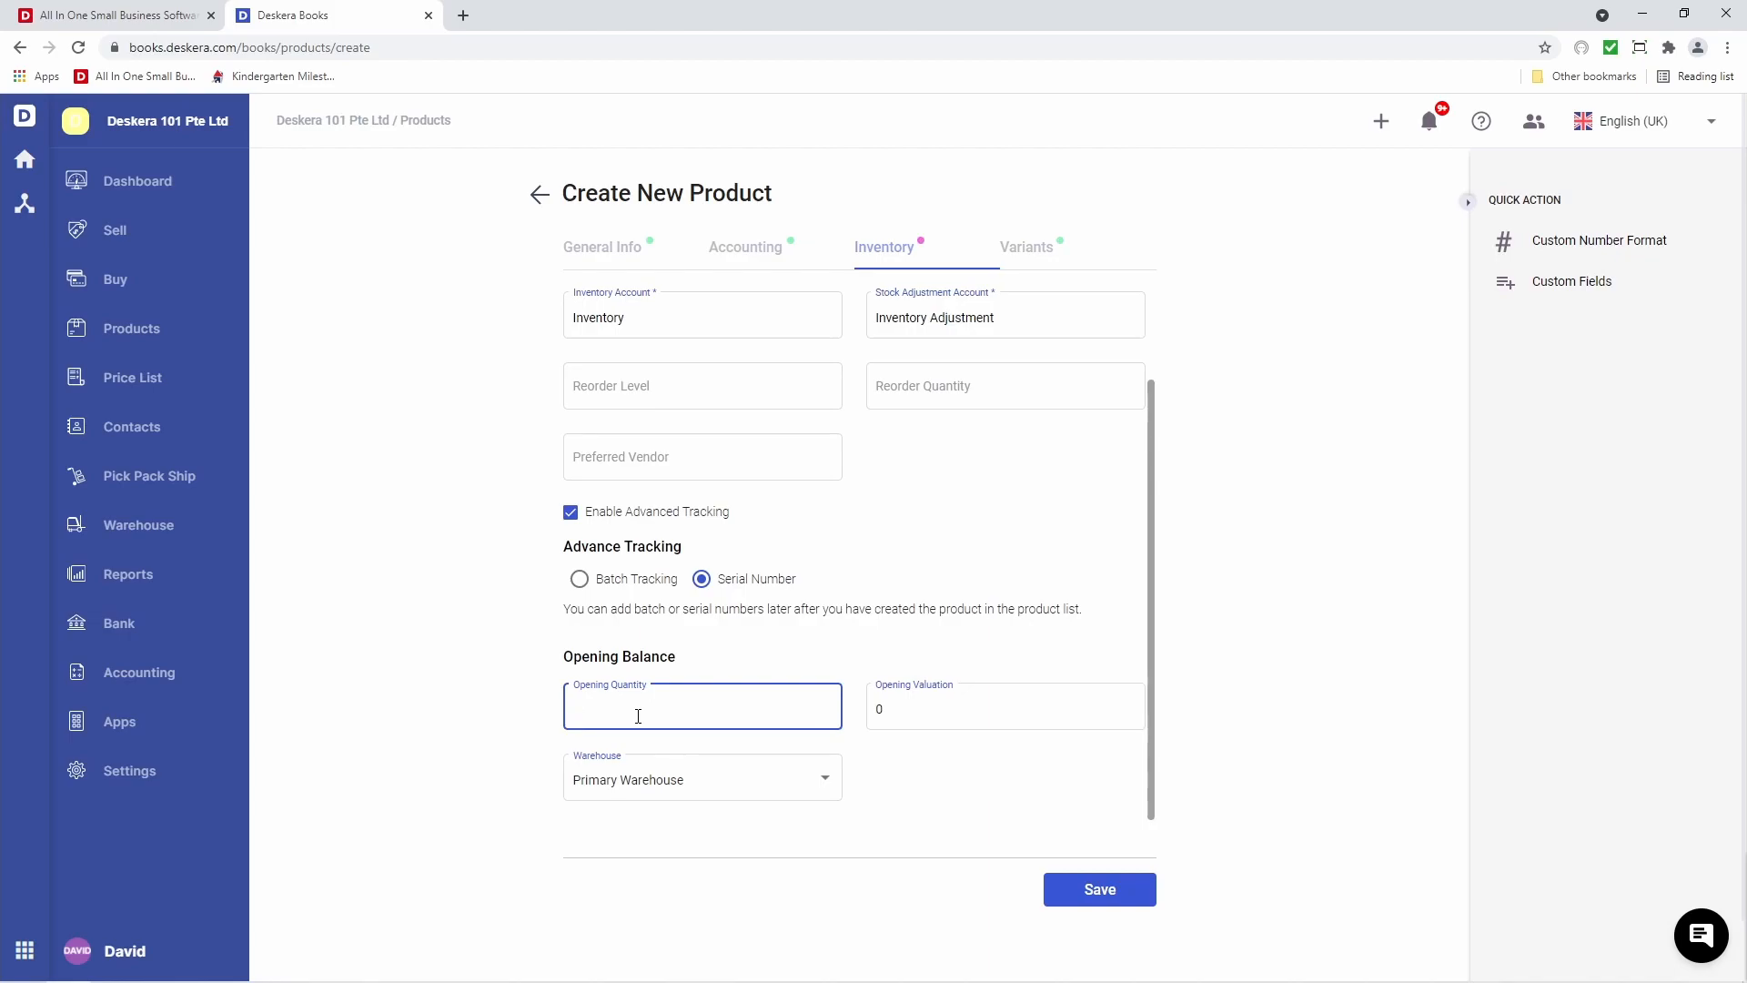
{"action": "type", "text": "3"}
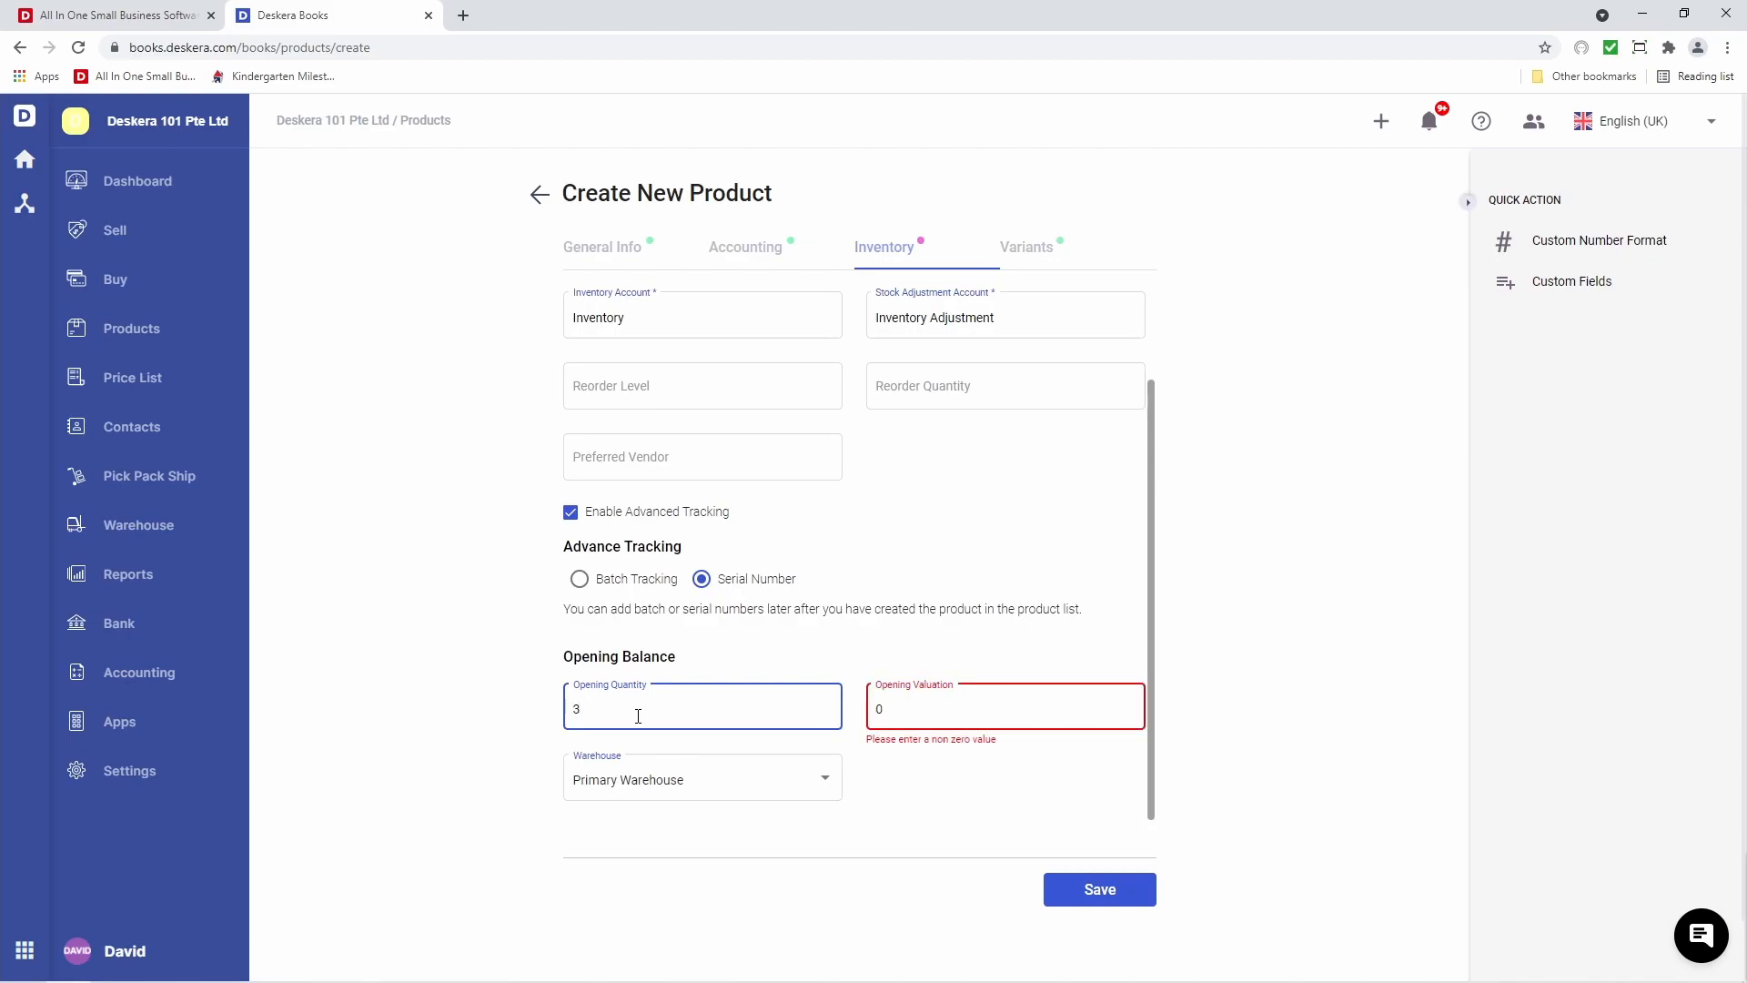
{"action": "left_click", "coordinate": [950, 707]}
{"action": "key", "text": "BackSpace"}
{"action": "type", "text": "1,50"}
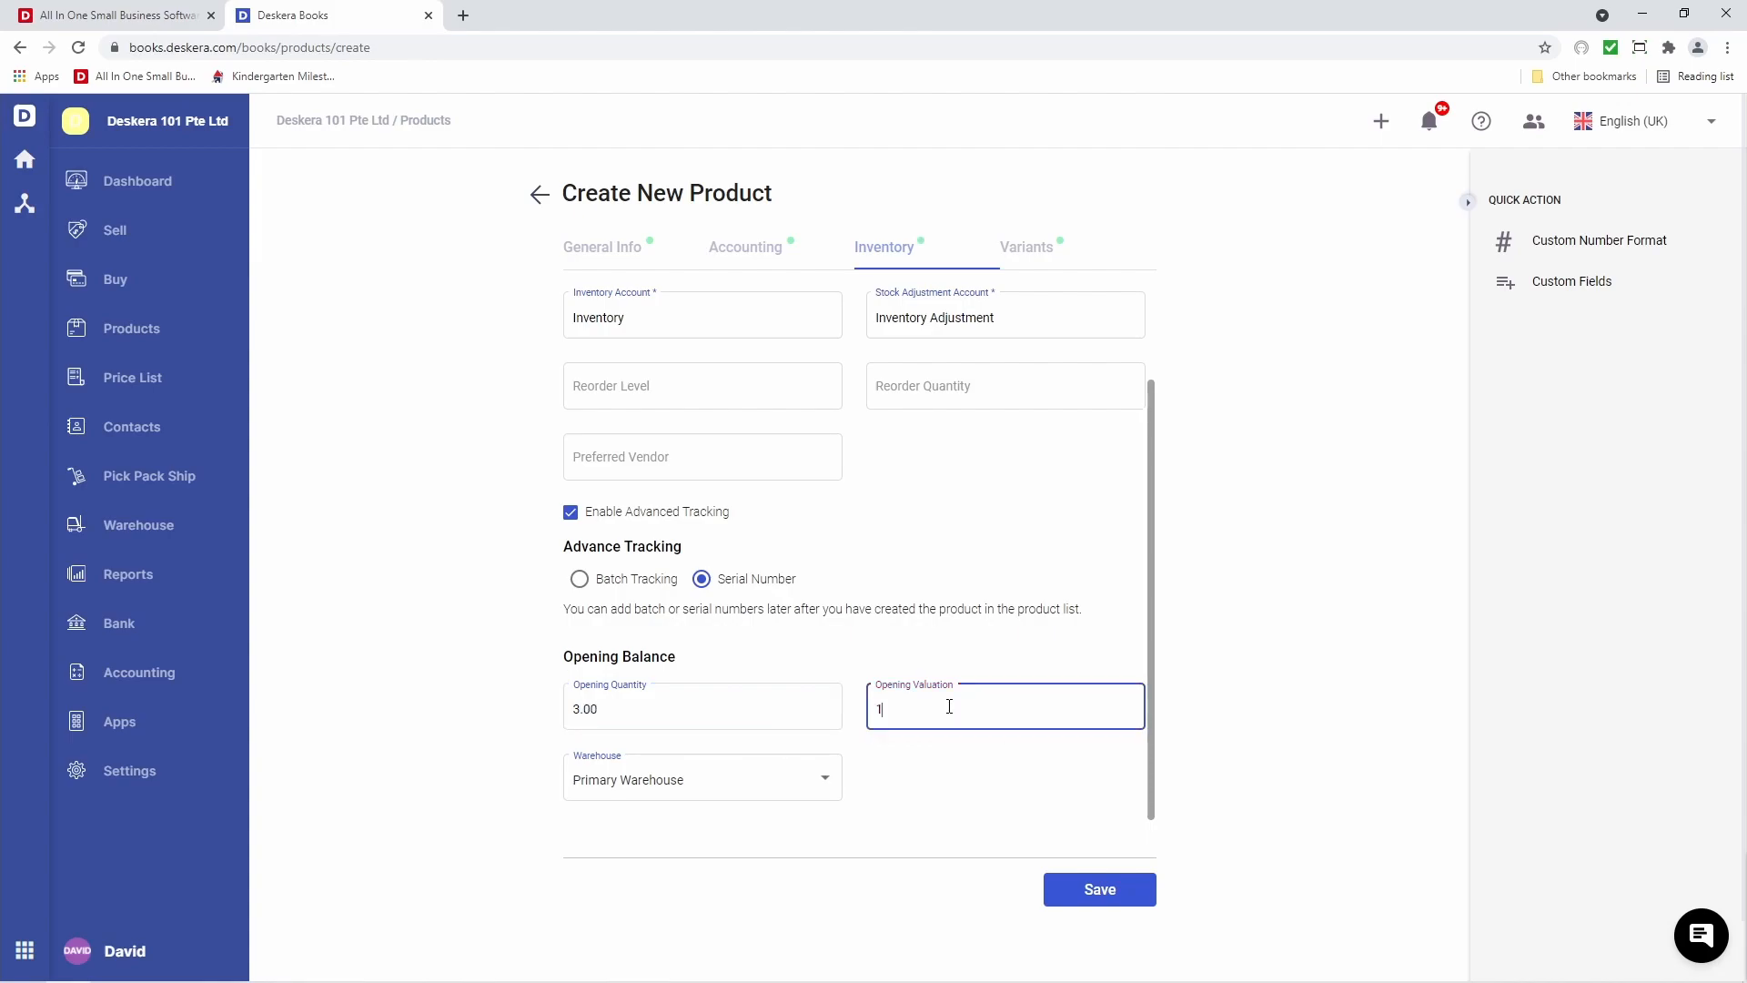
{"action": "type", "text": "0"}
{"action": "left_click", "coordinate": [952, 765]}
{"action": "left_click", "coordinate": [1087, 894]}
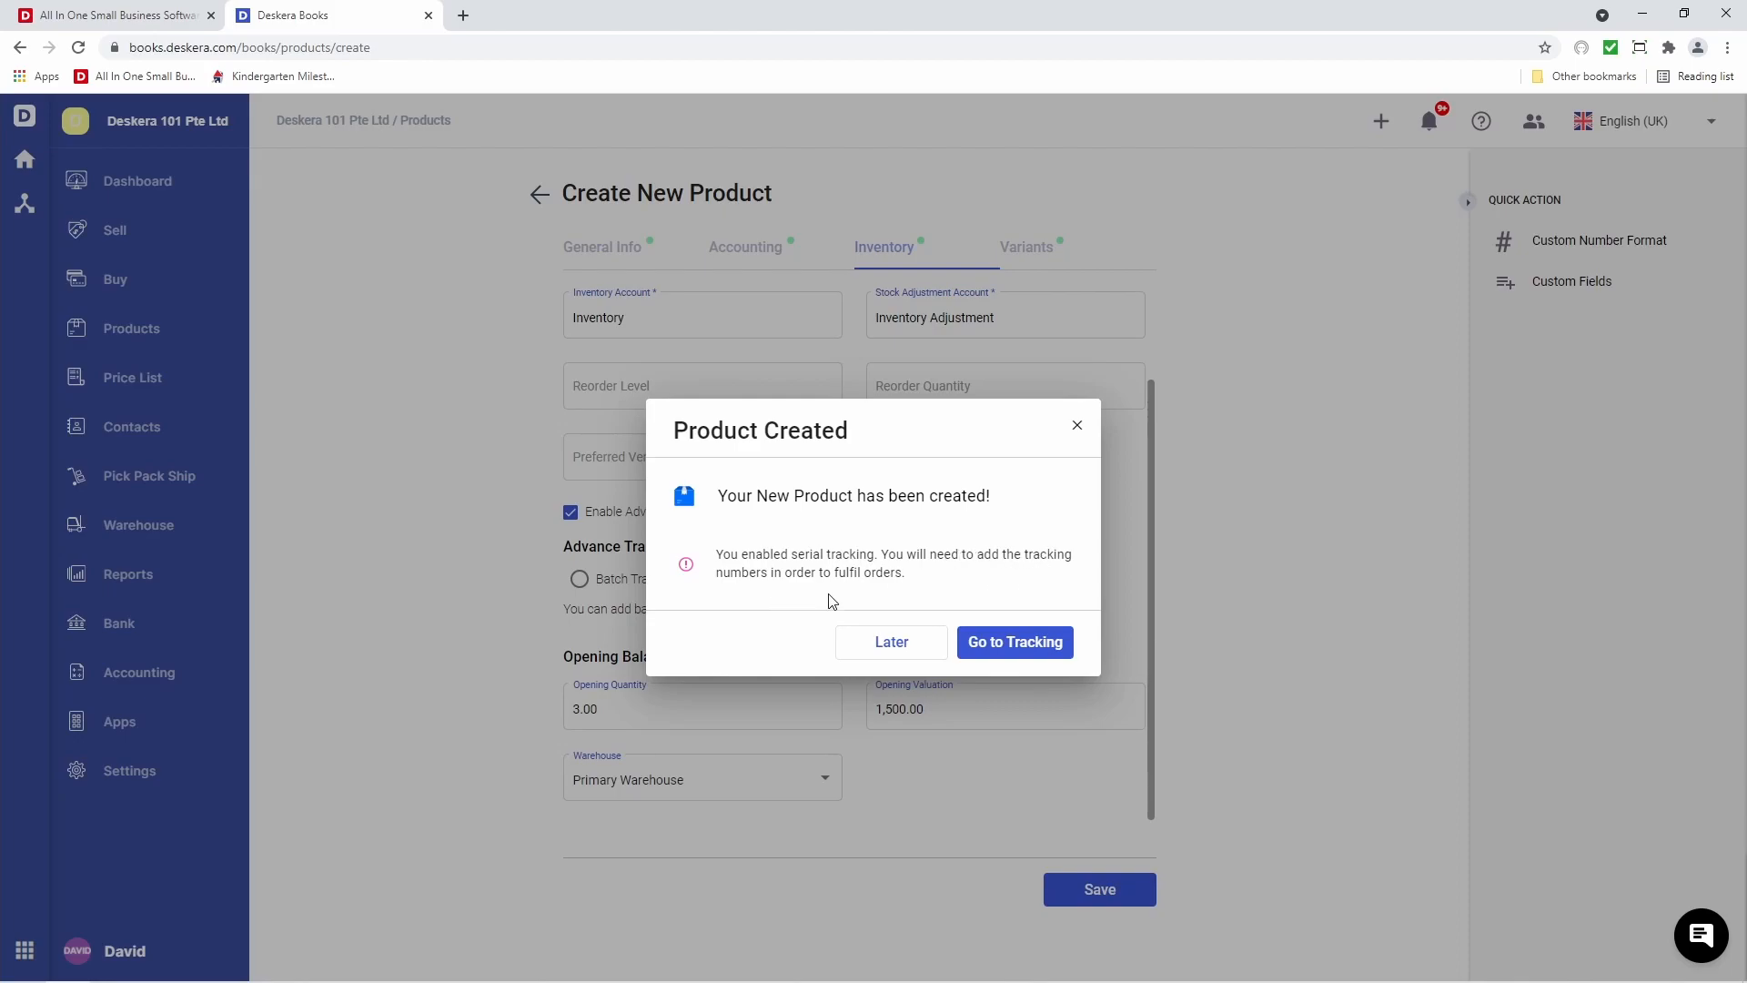
Assign serial numbers s-001 and S-002 to the Laptop's stock and save them
{"action": "left_click", "coordinate": [1043, 664]}
{"action": "left_click", "coordinate": [732, 382]}
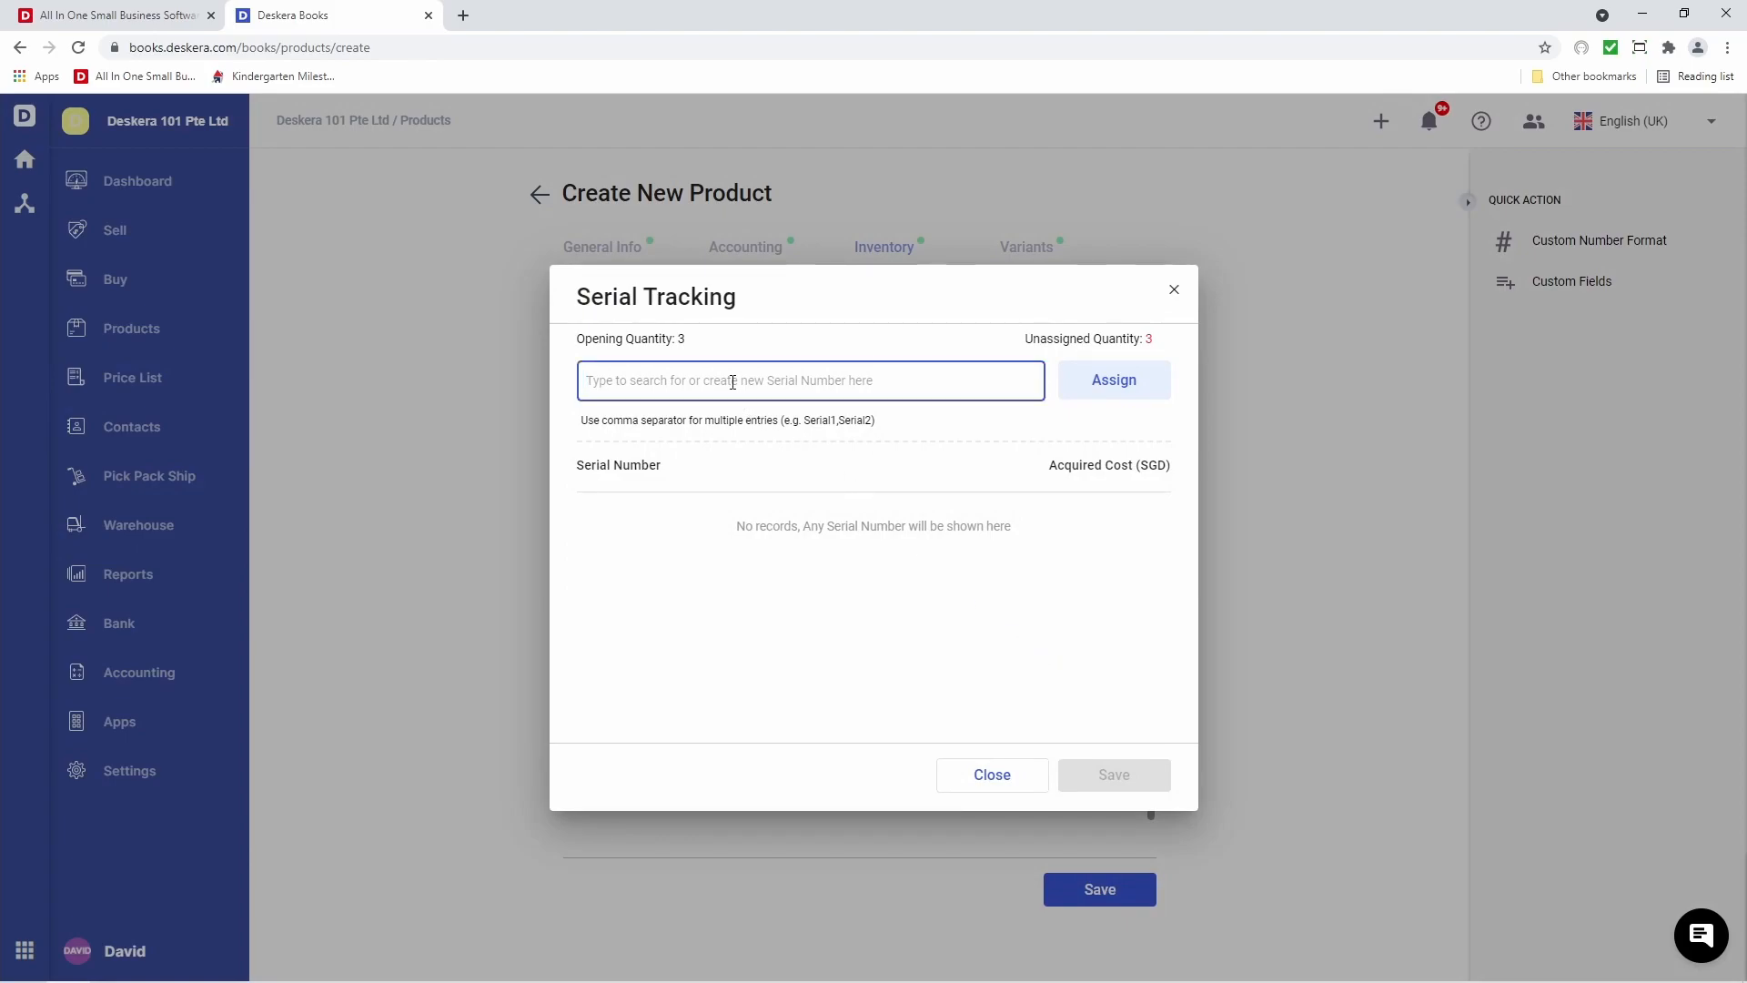
{"action": "type", "text": "s-001"}
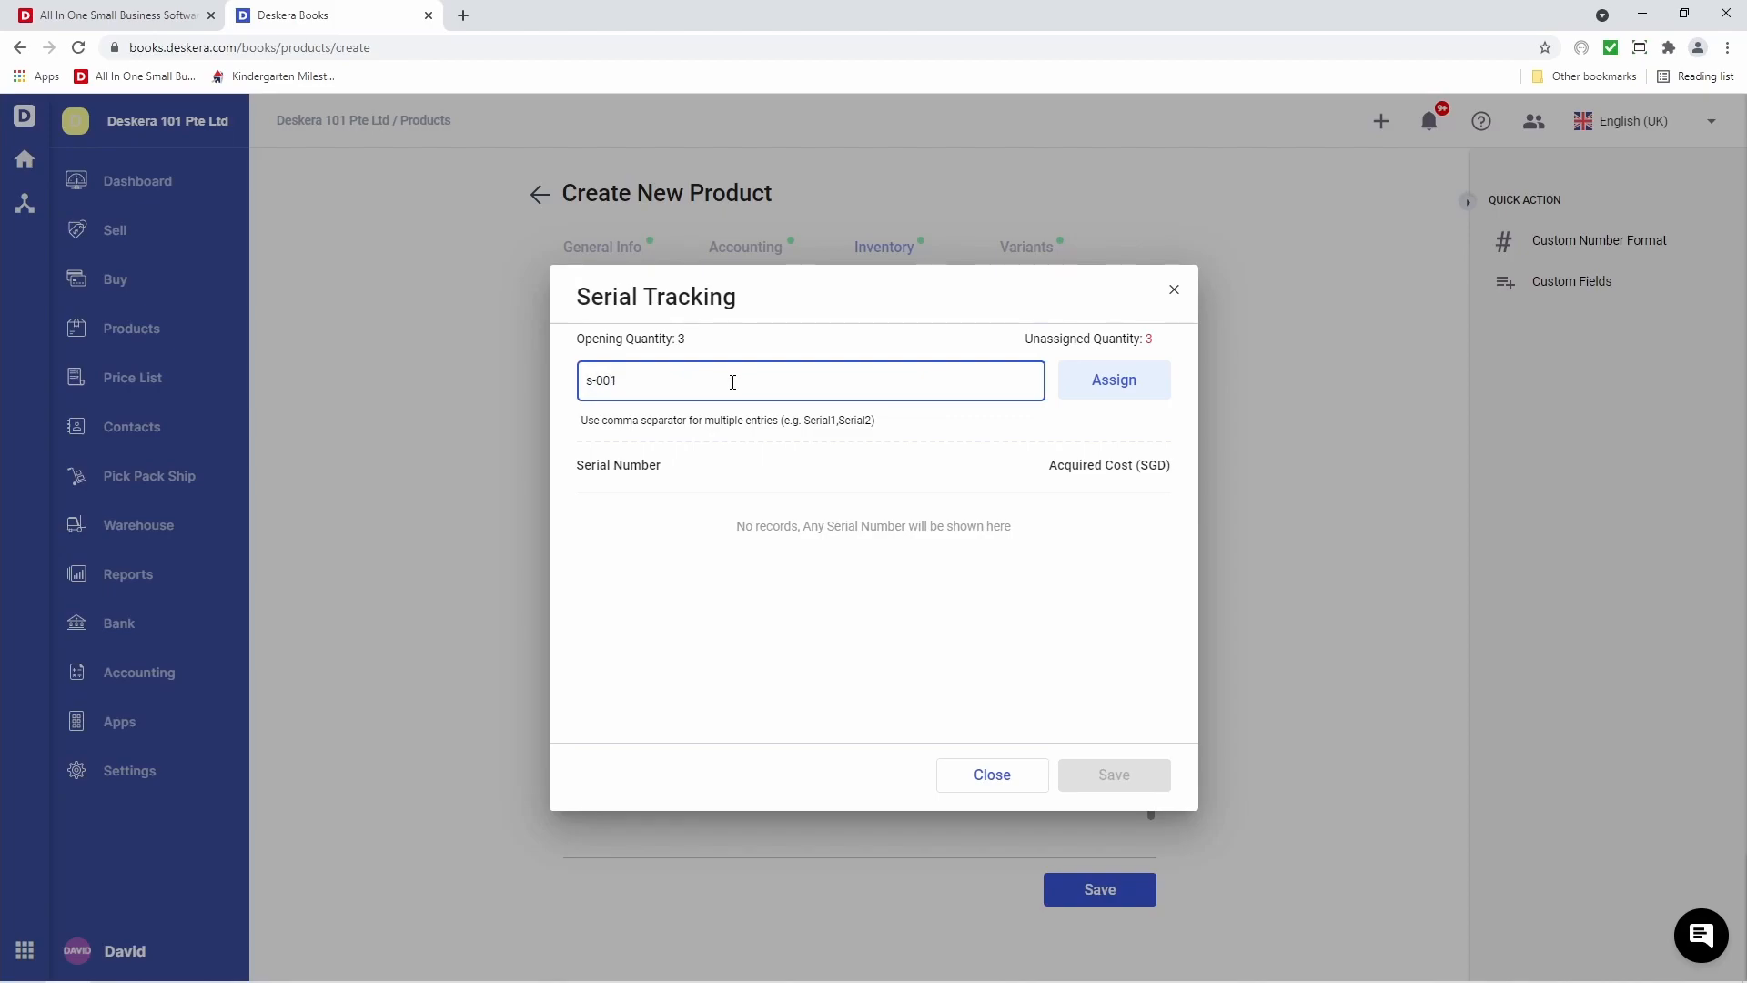
{"action": "type", "text": ", S-002"}
{"action": "left_click", "coordinate": [1143, 387]}
{"action": "left_click", "coordinate": [1120, 782]}
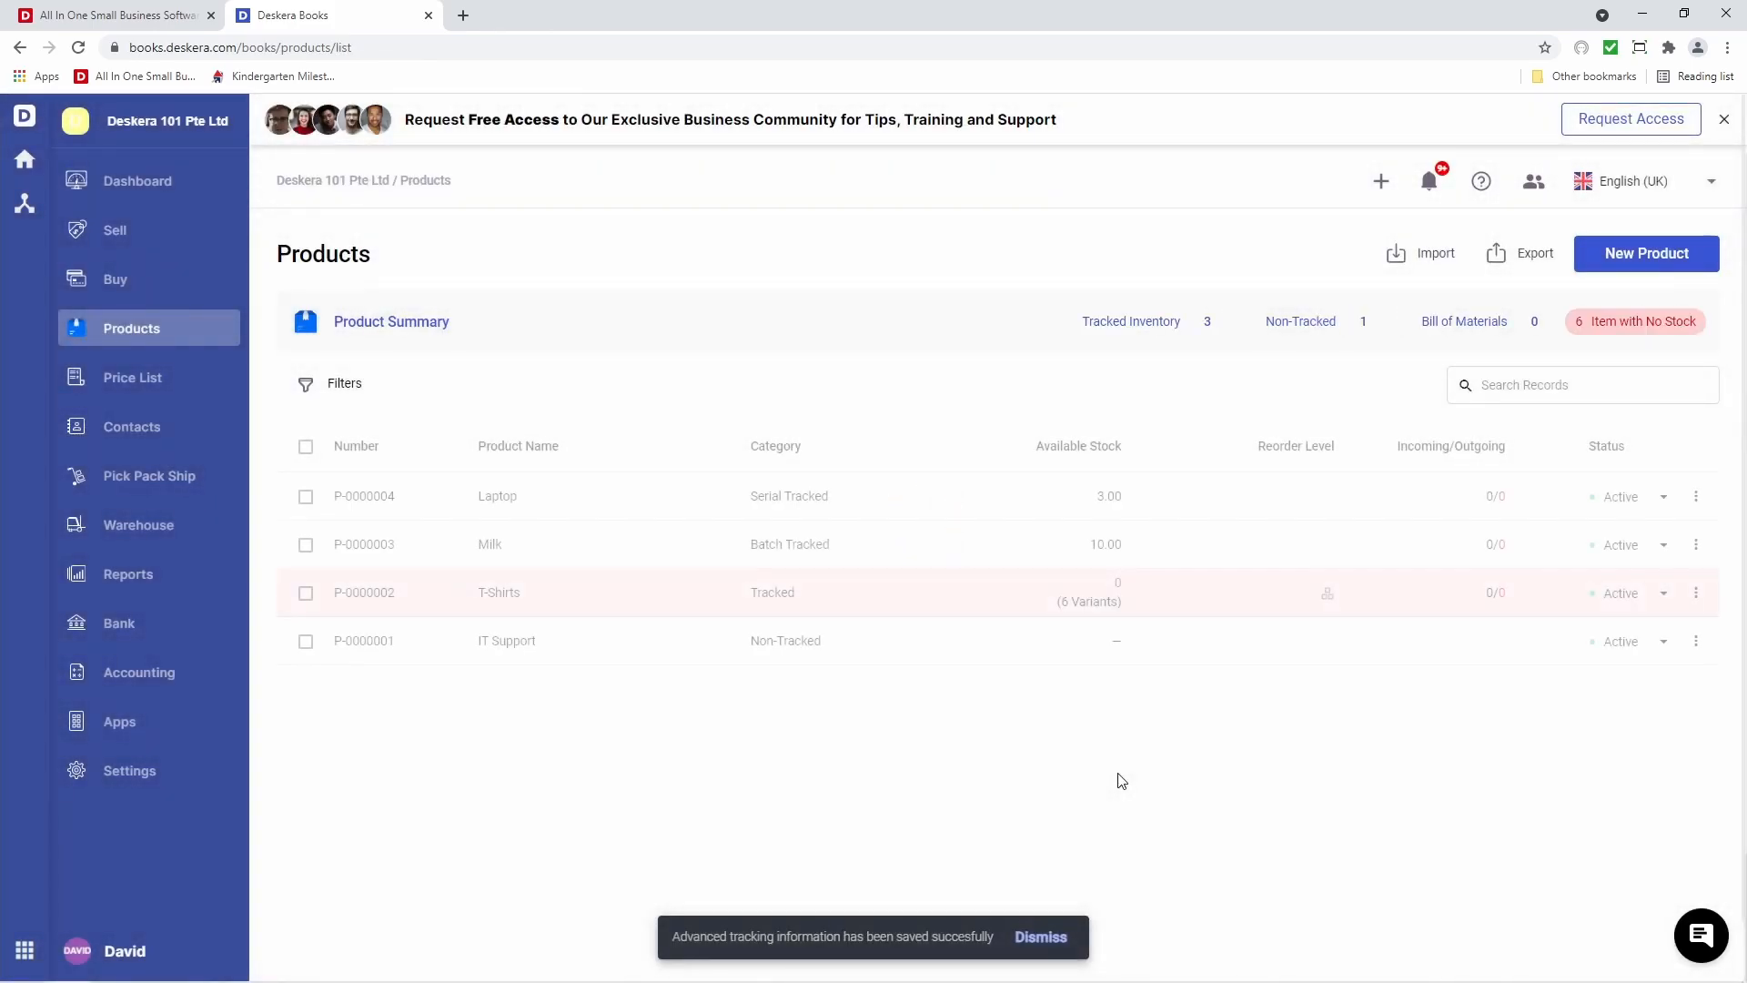
Edit the Laptop's serial tracking to assign s-003 and save the changes
{"action": "left_click", "coordinate": [903, 511]}
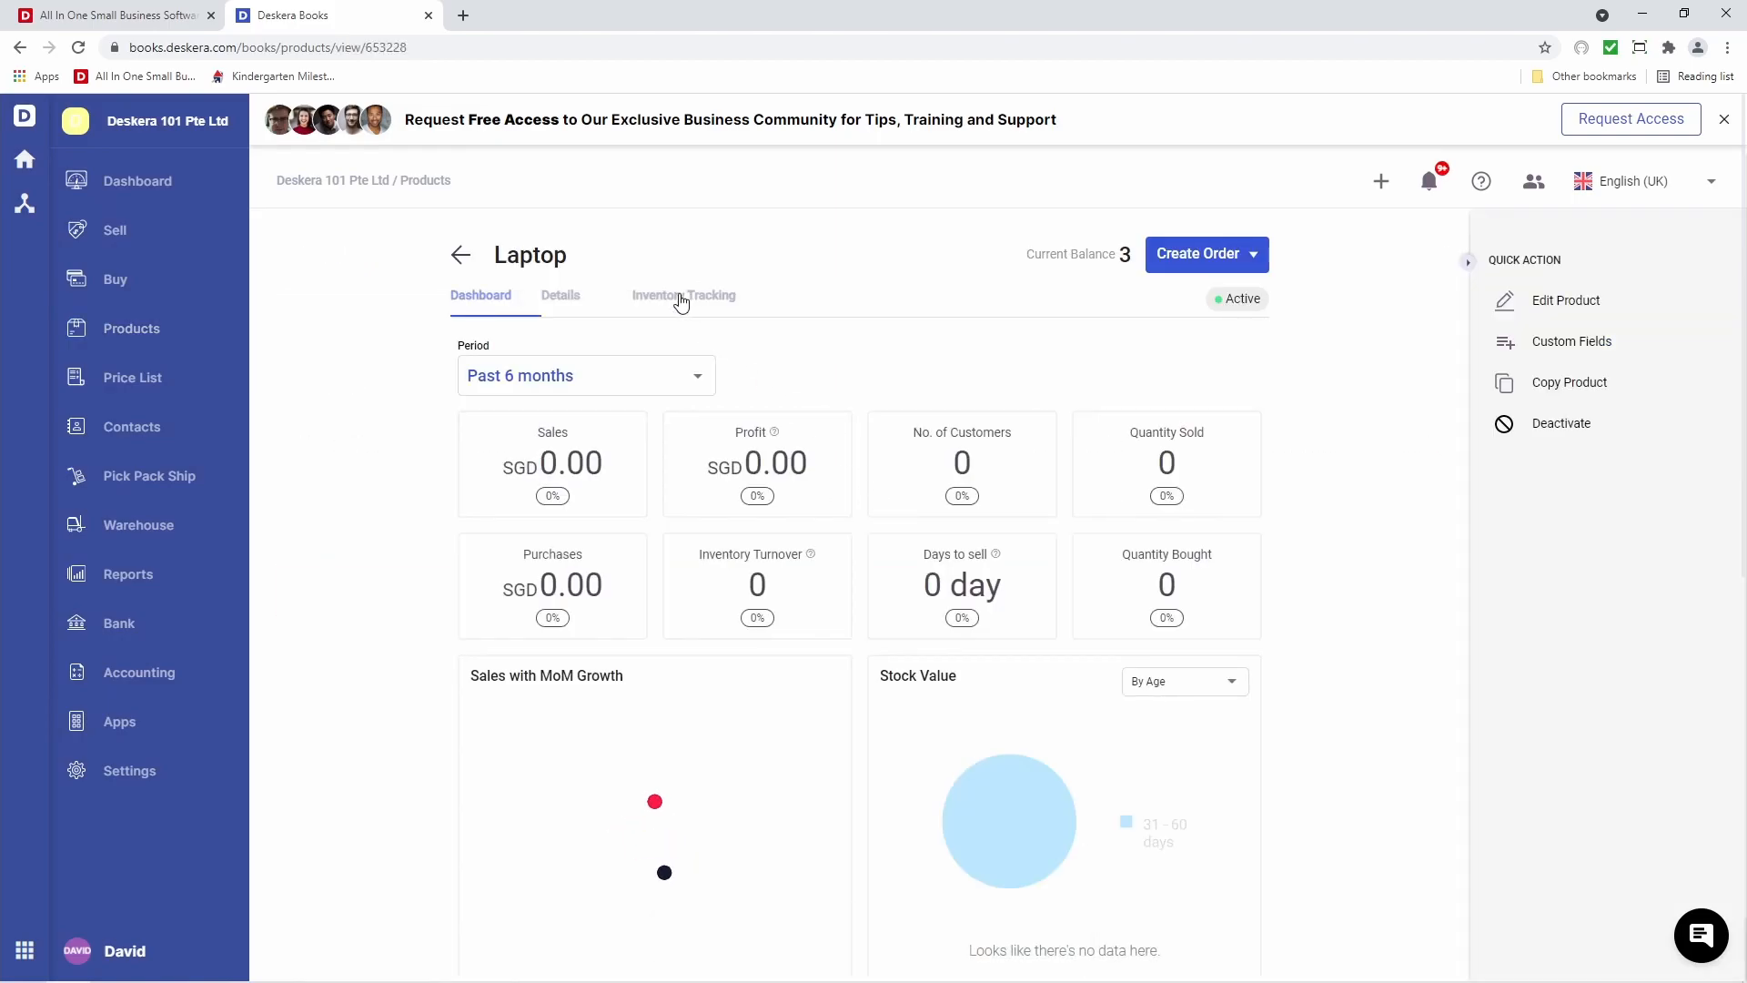
{"action": "left_click", "coordinate": [682, 299]}
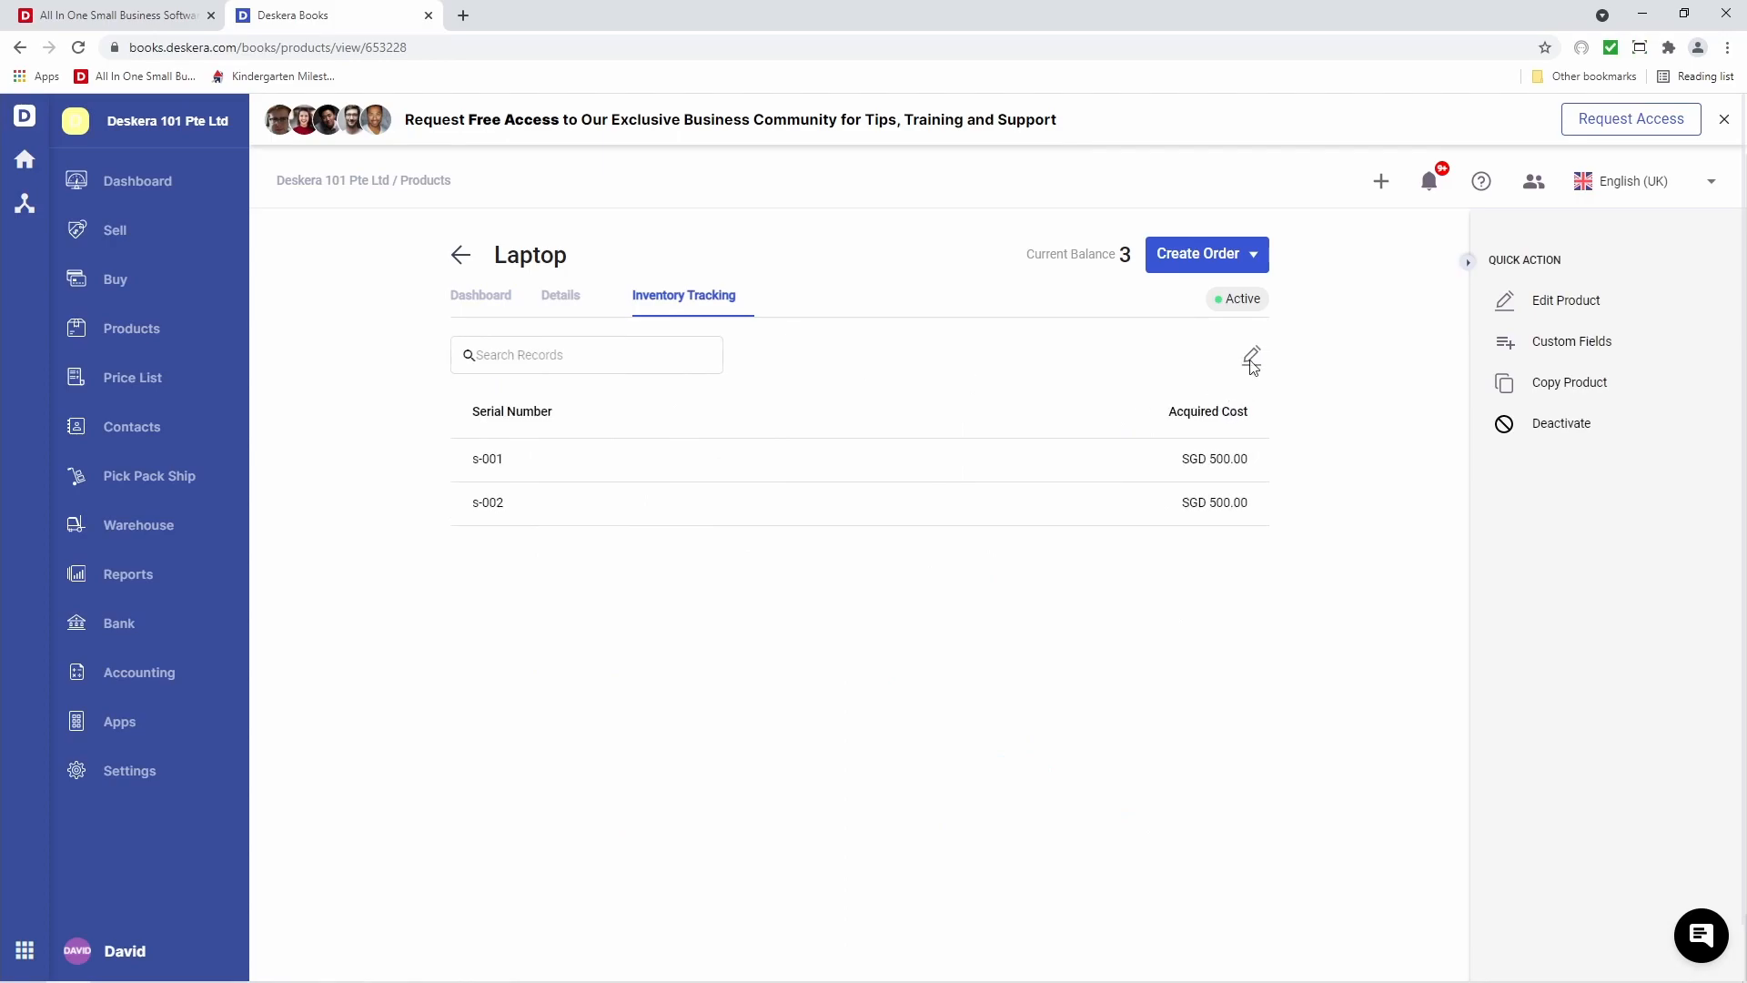
{"action": "left_click", "coordinate": [1252, 362]}
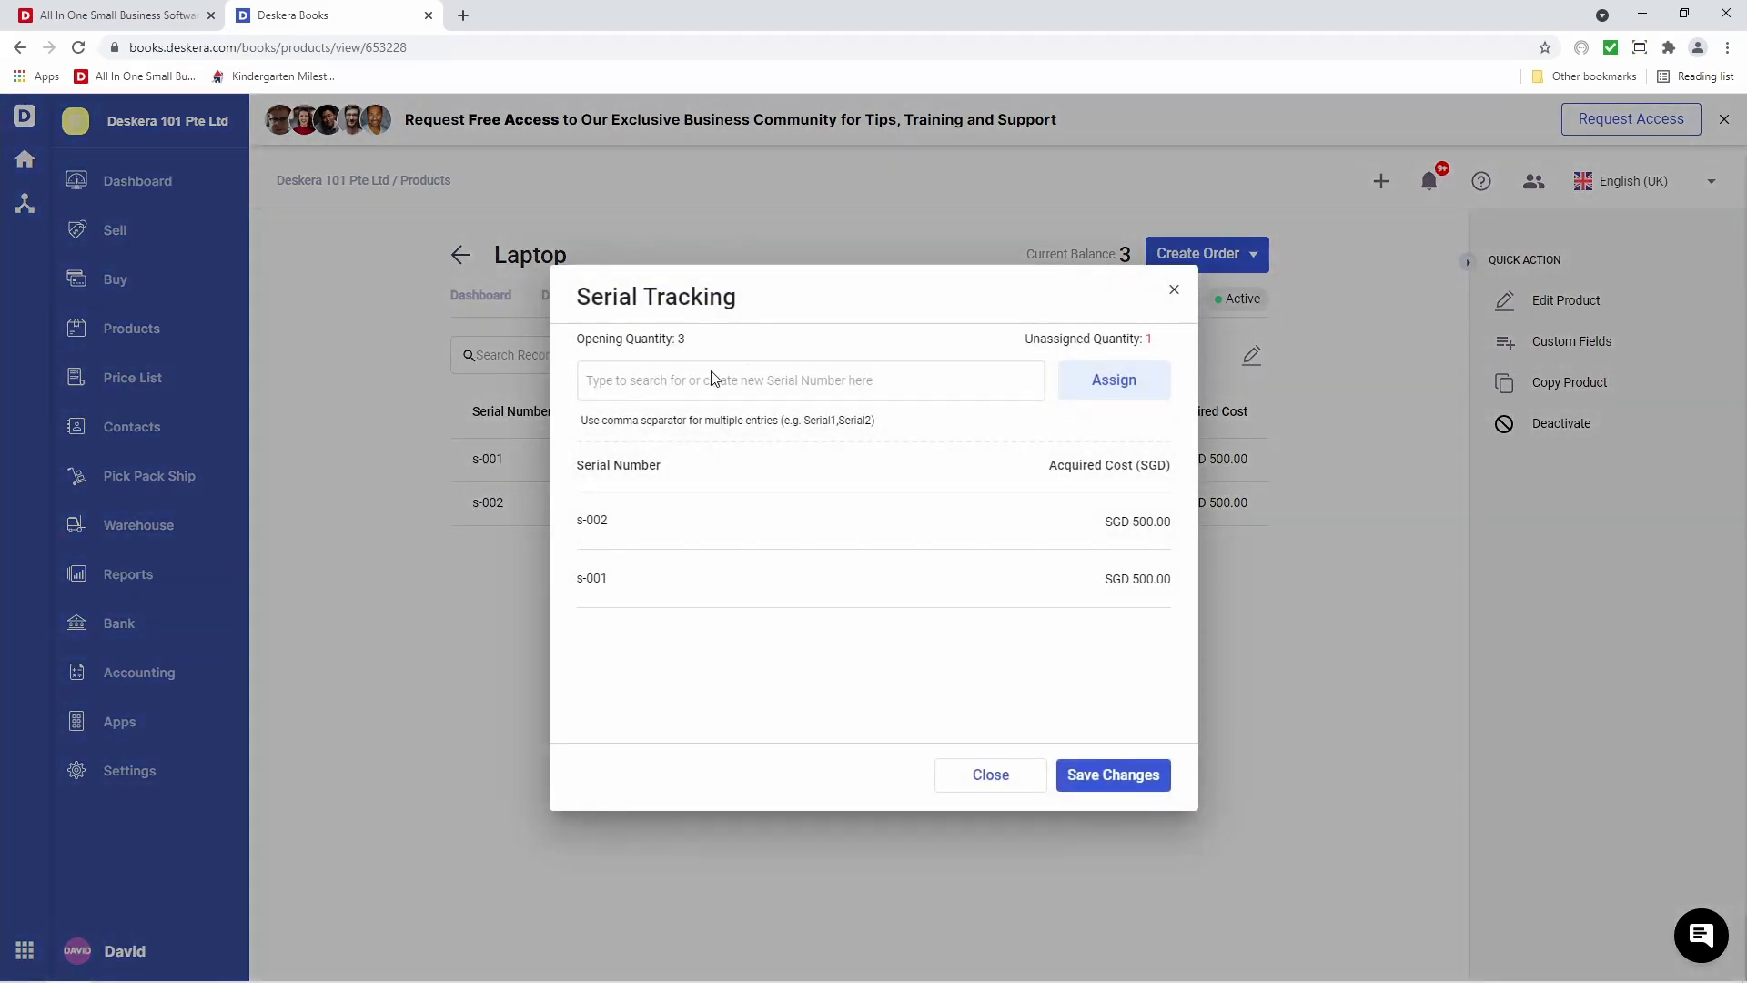
{"action": "left_click", "coordinate": [712, 382]}
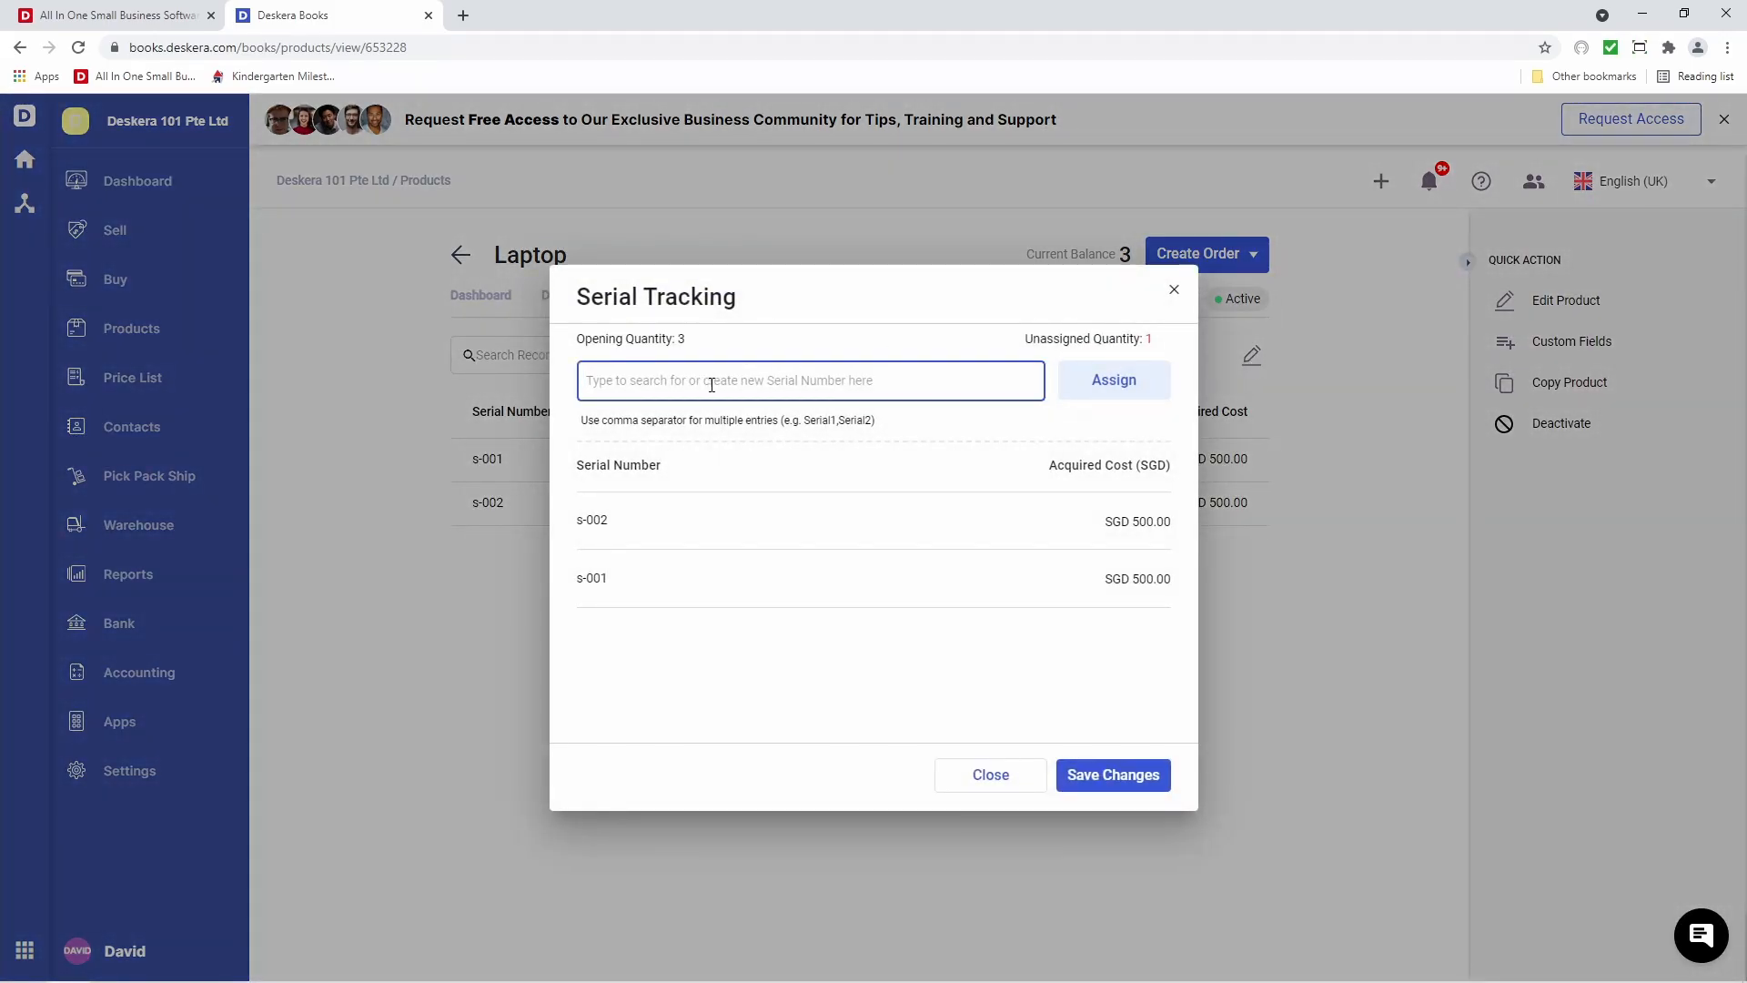
{"action": "type", "text": "s-003"}
{"action": "left_click", "coordinate": [1125, 391]}
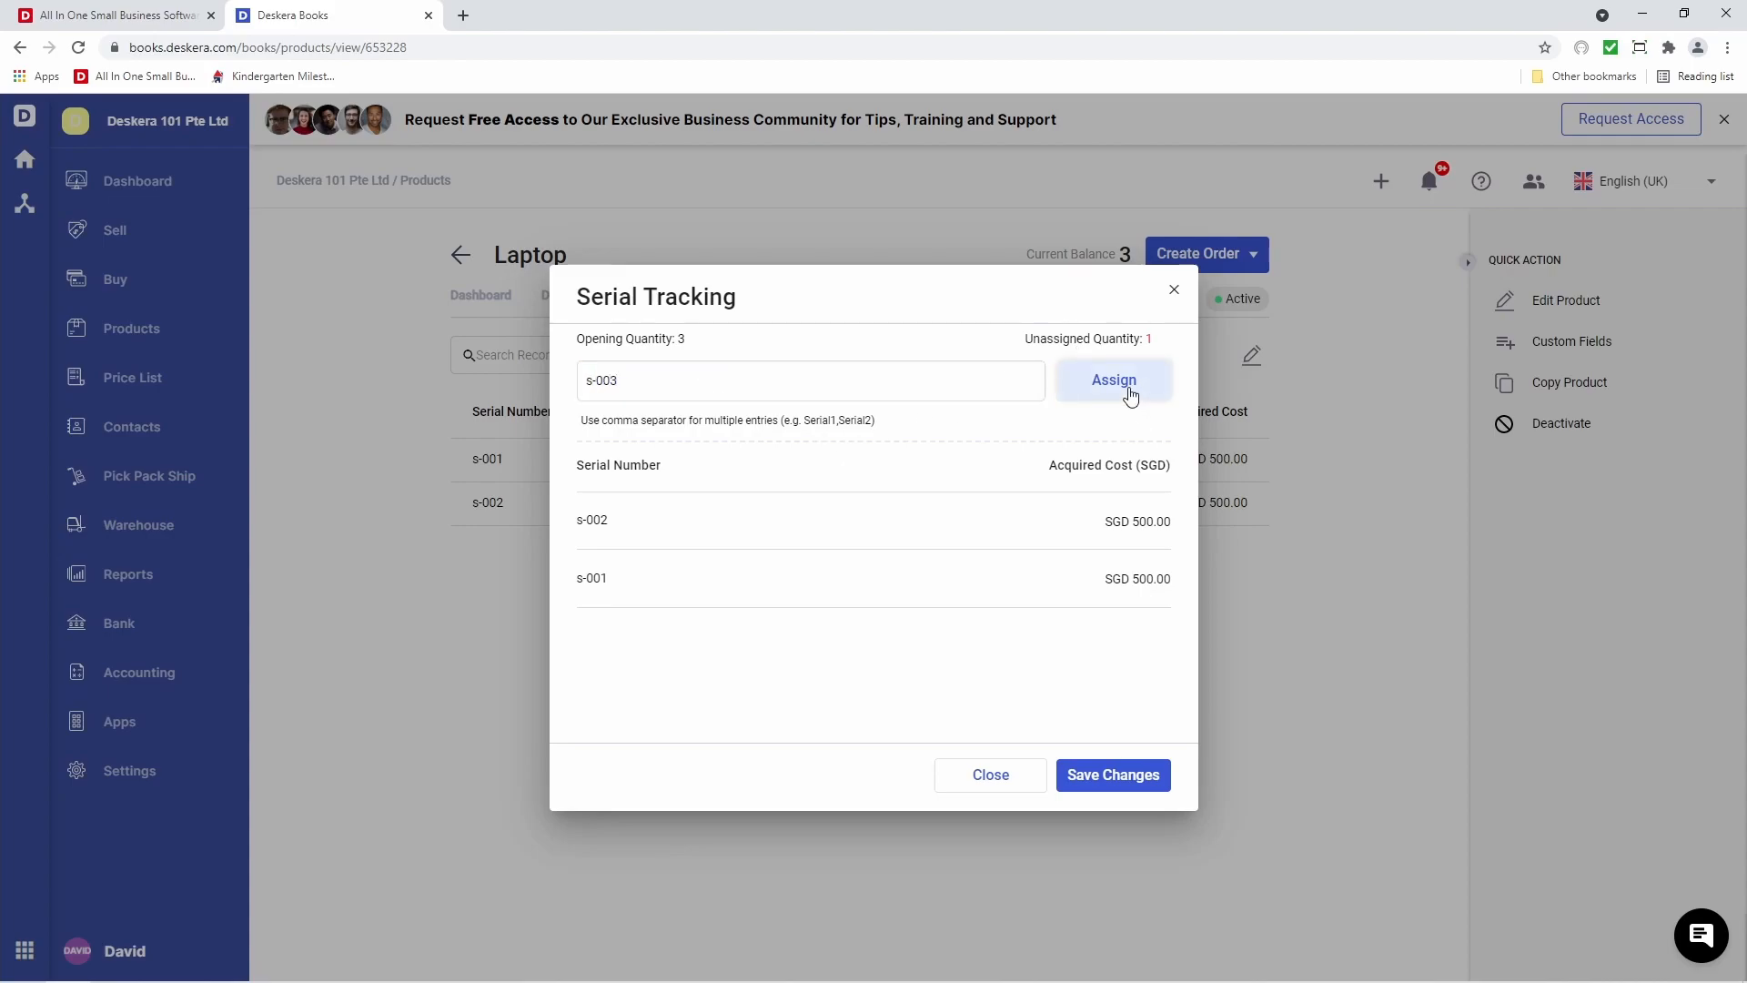
{"action": "left_click", "coordinate": [1132, 784]}
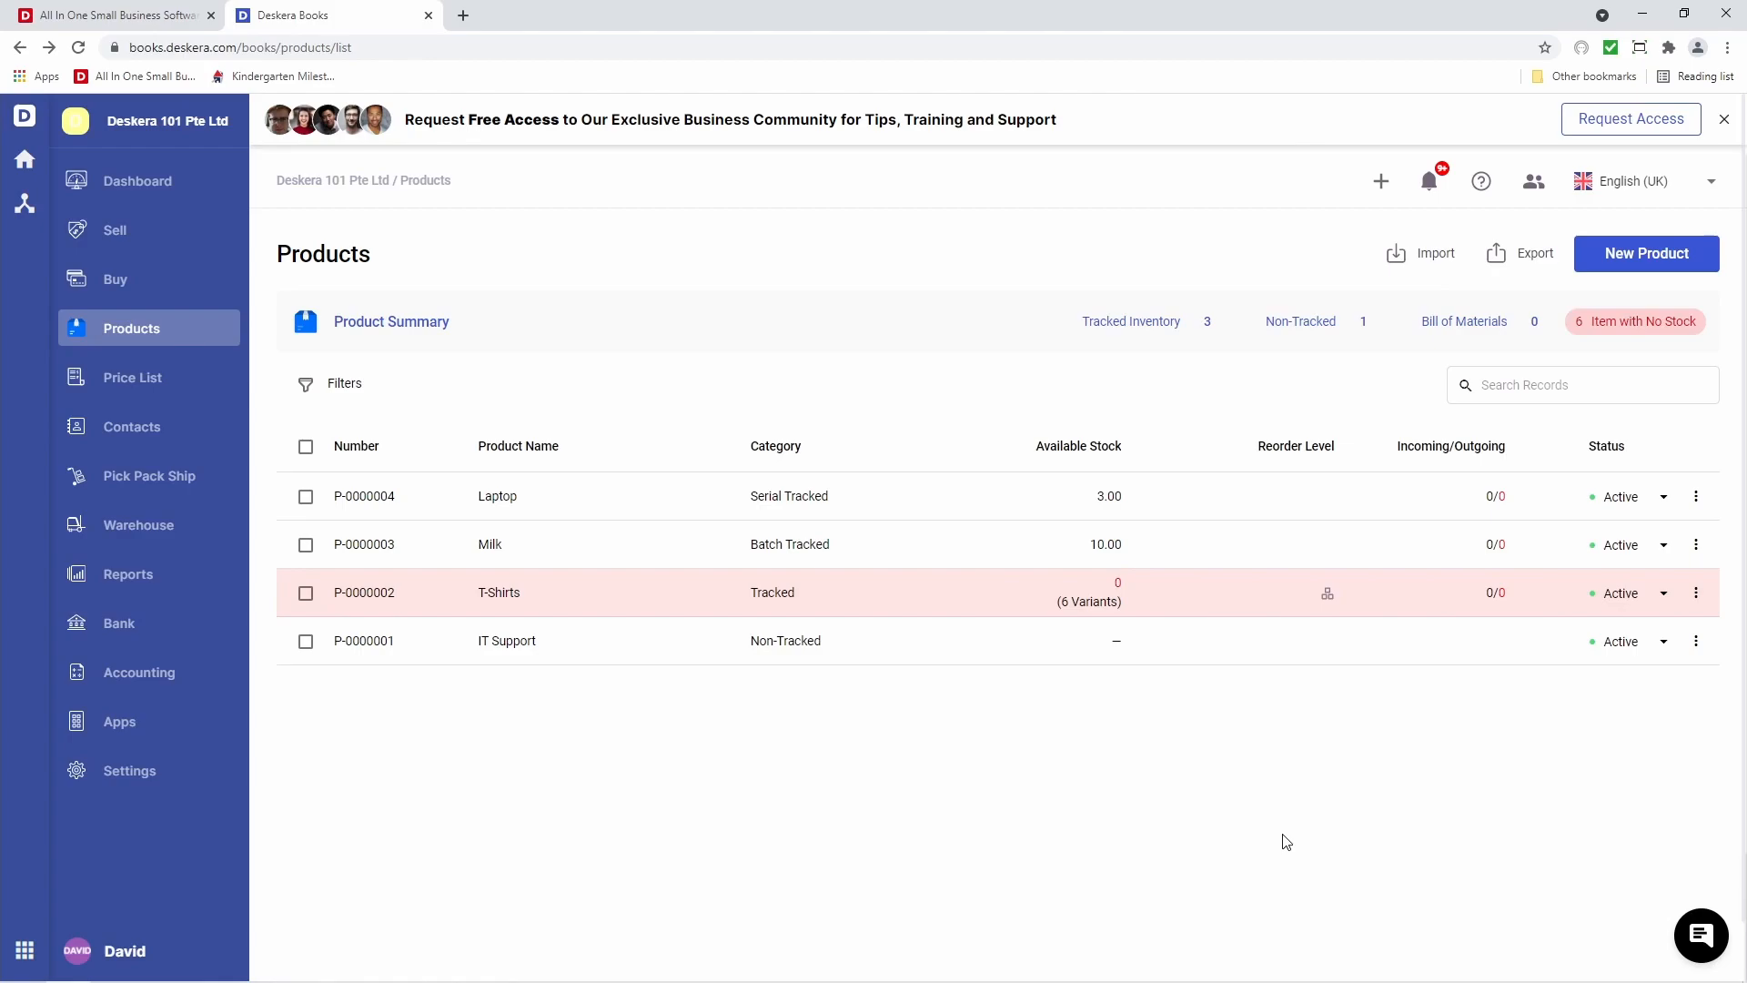
Download product_template.xlsx from the Import Products wizard and open it
{"action": "left_click", "coordinate": [1426, 262]}
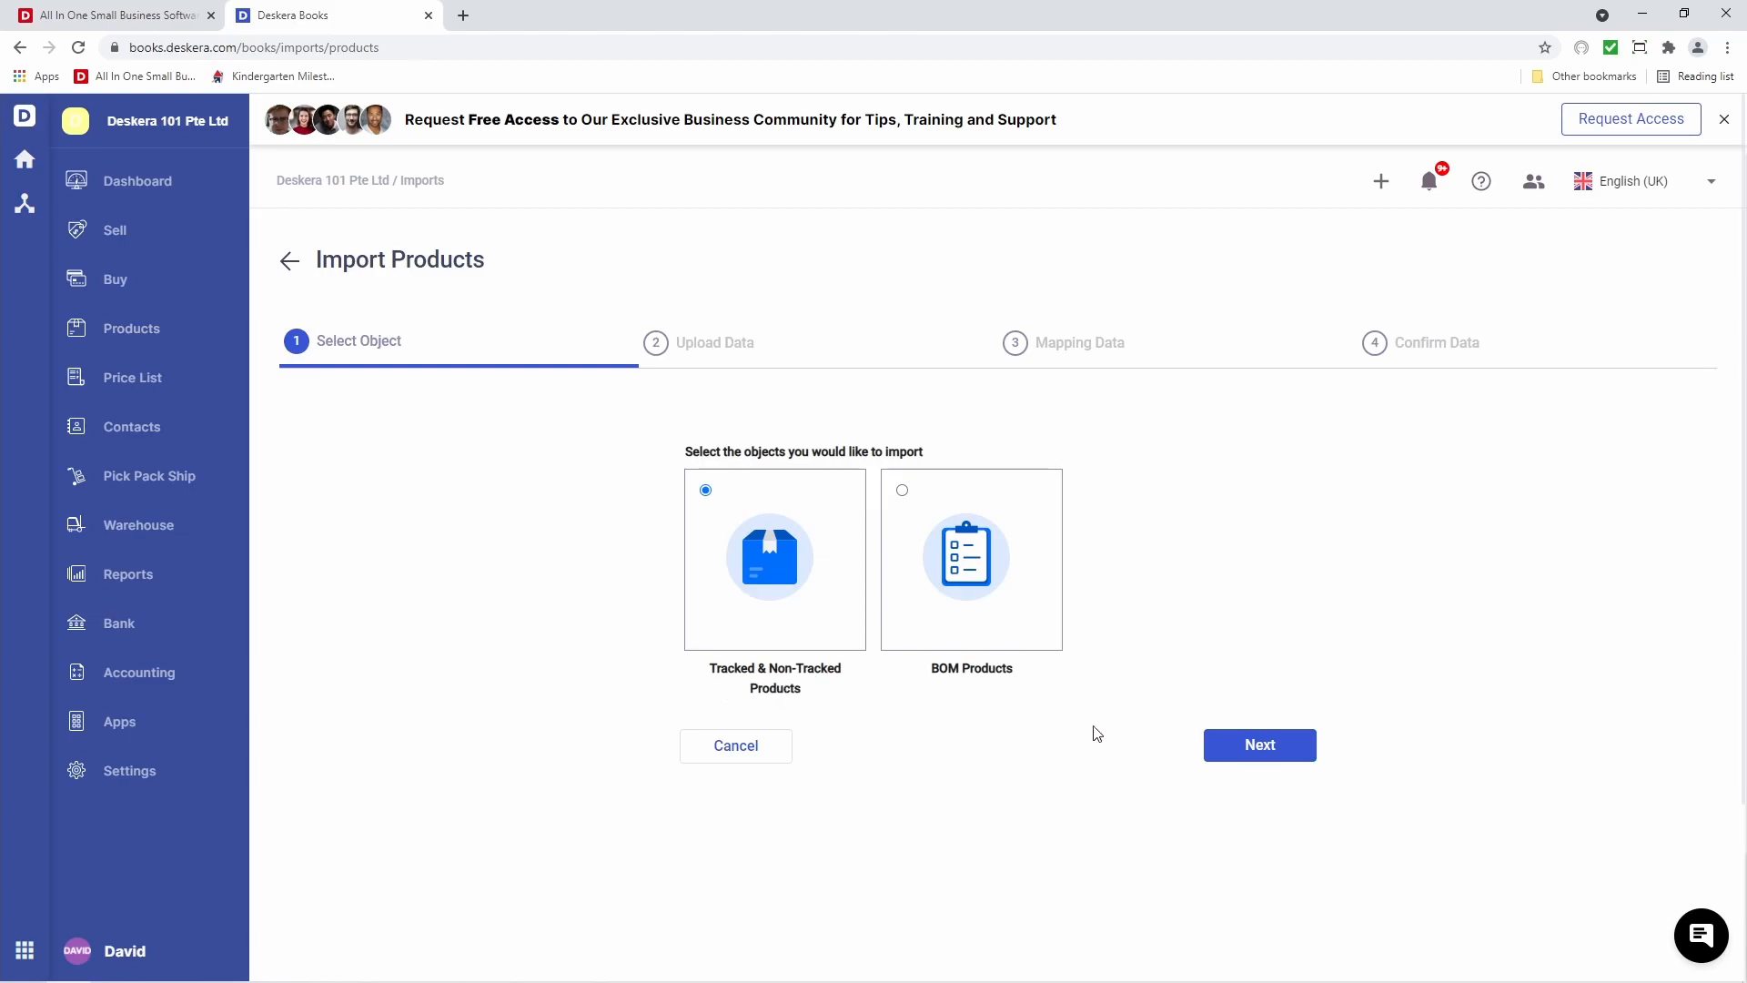
{"action": "left_click", "coordinate": [1246, 749]}
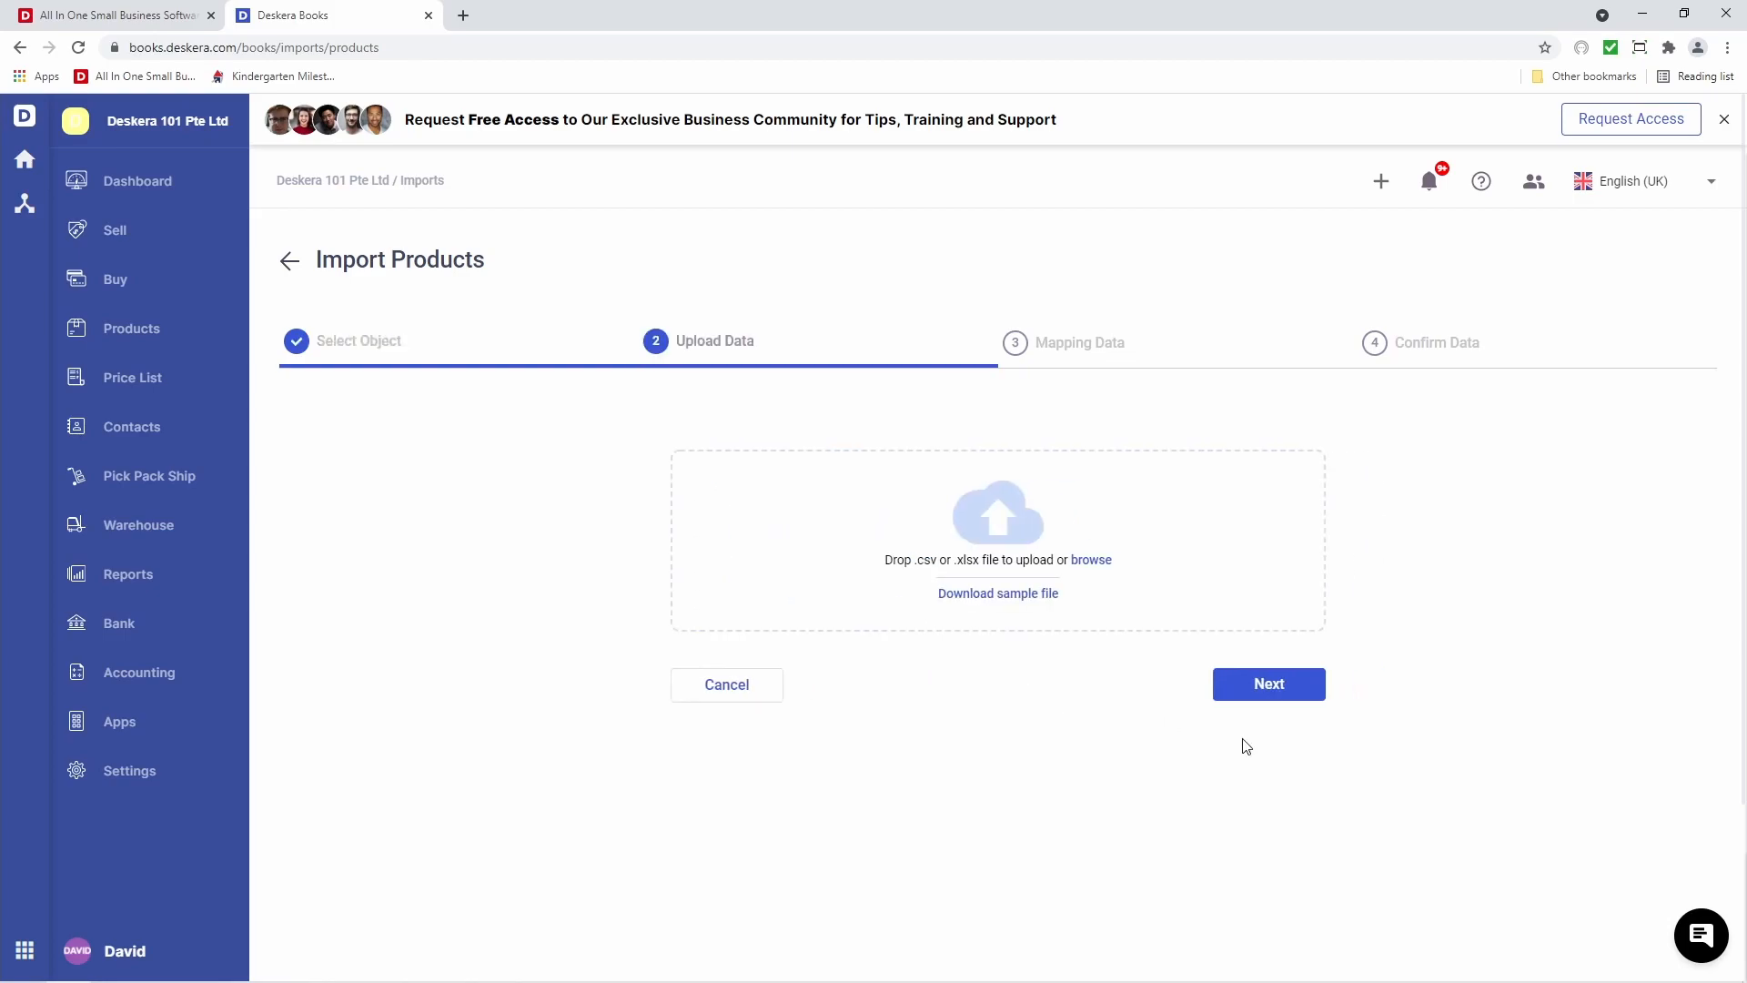
{"action": "left_click", "coordinate": [1013, 604]}
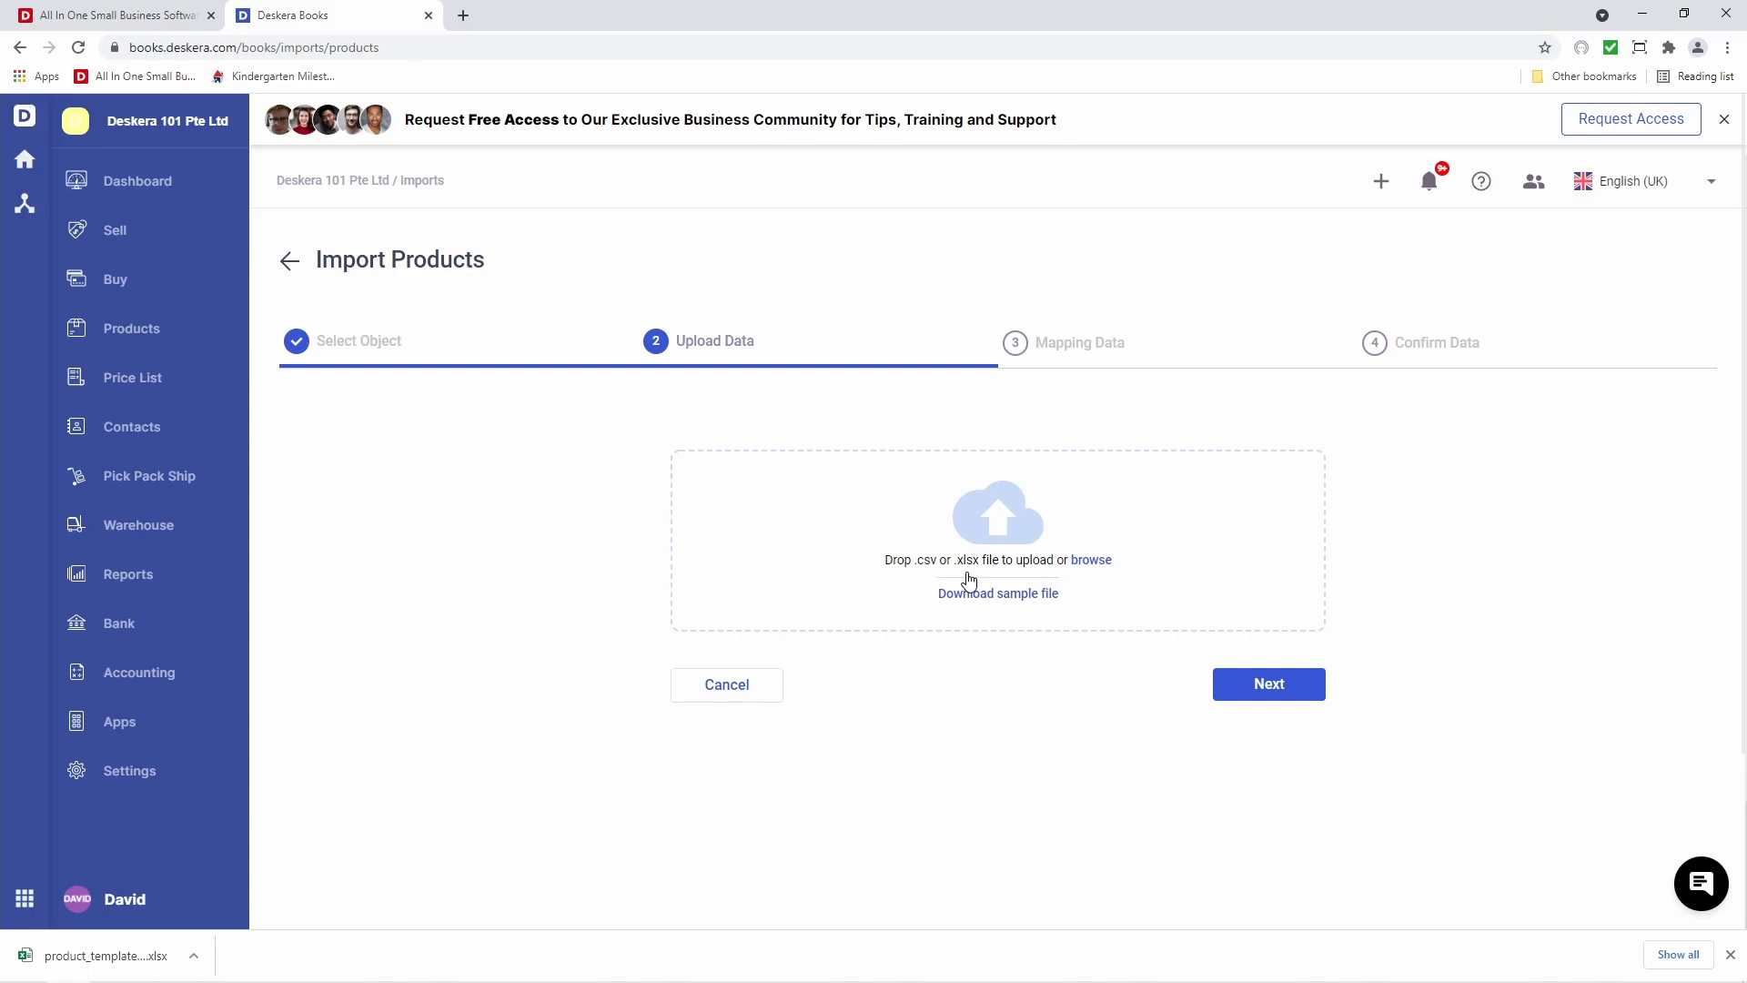
{"action": "left_click", "coordinate": [41, 957]}
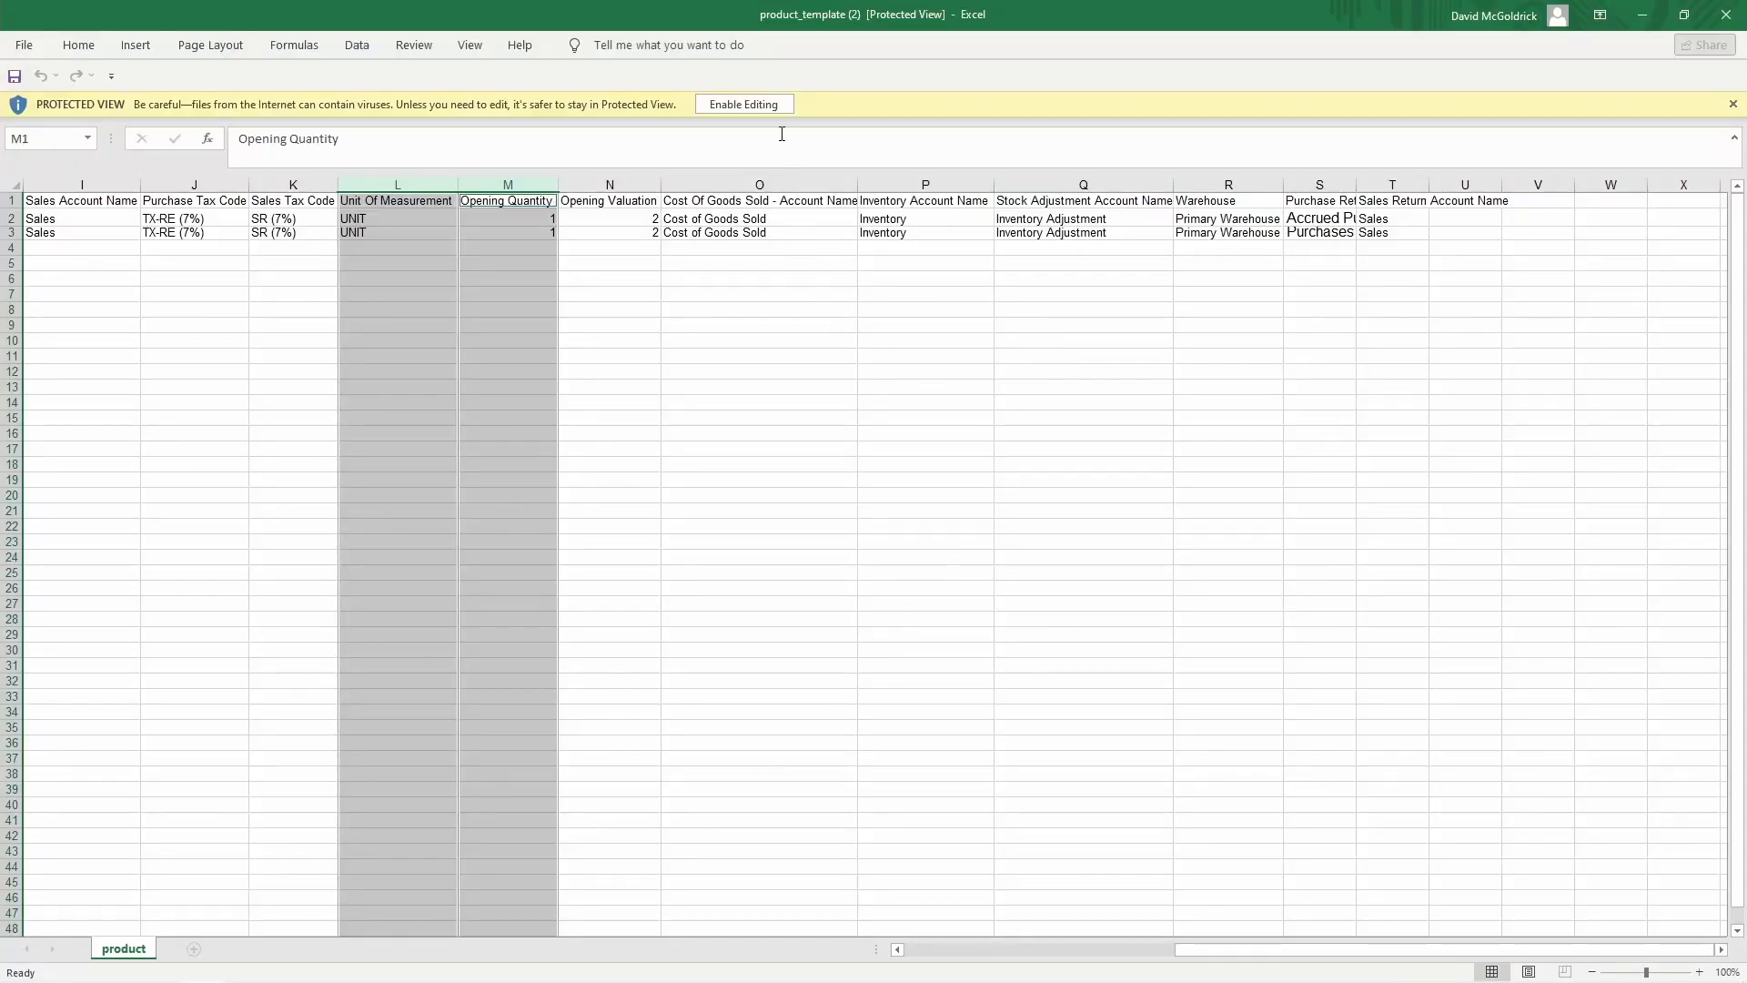
Enable editing on product_template.xlsx and return to its top-left cell
{"action": "left_click", "coordinate": [744, 103]}
{"action": "left_click", "coordinate": [579, 293]}
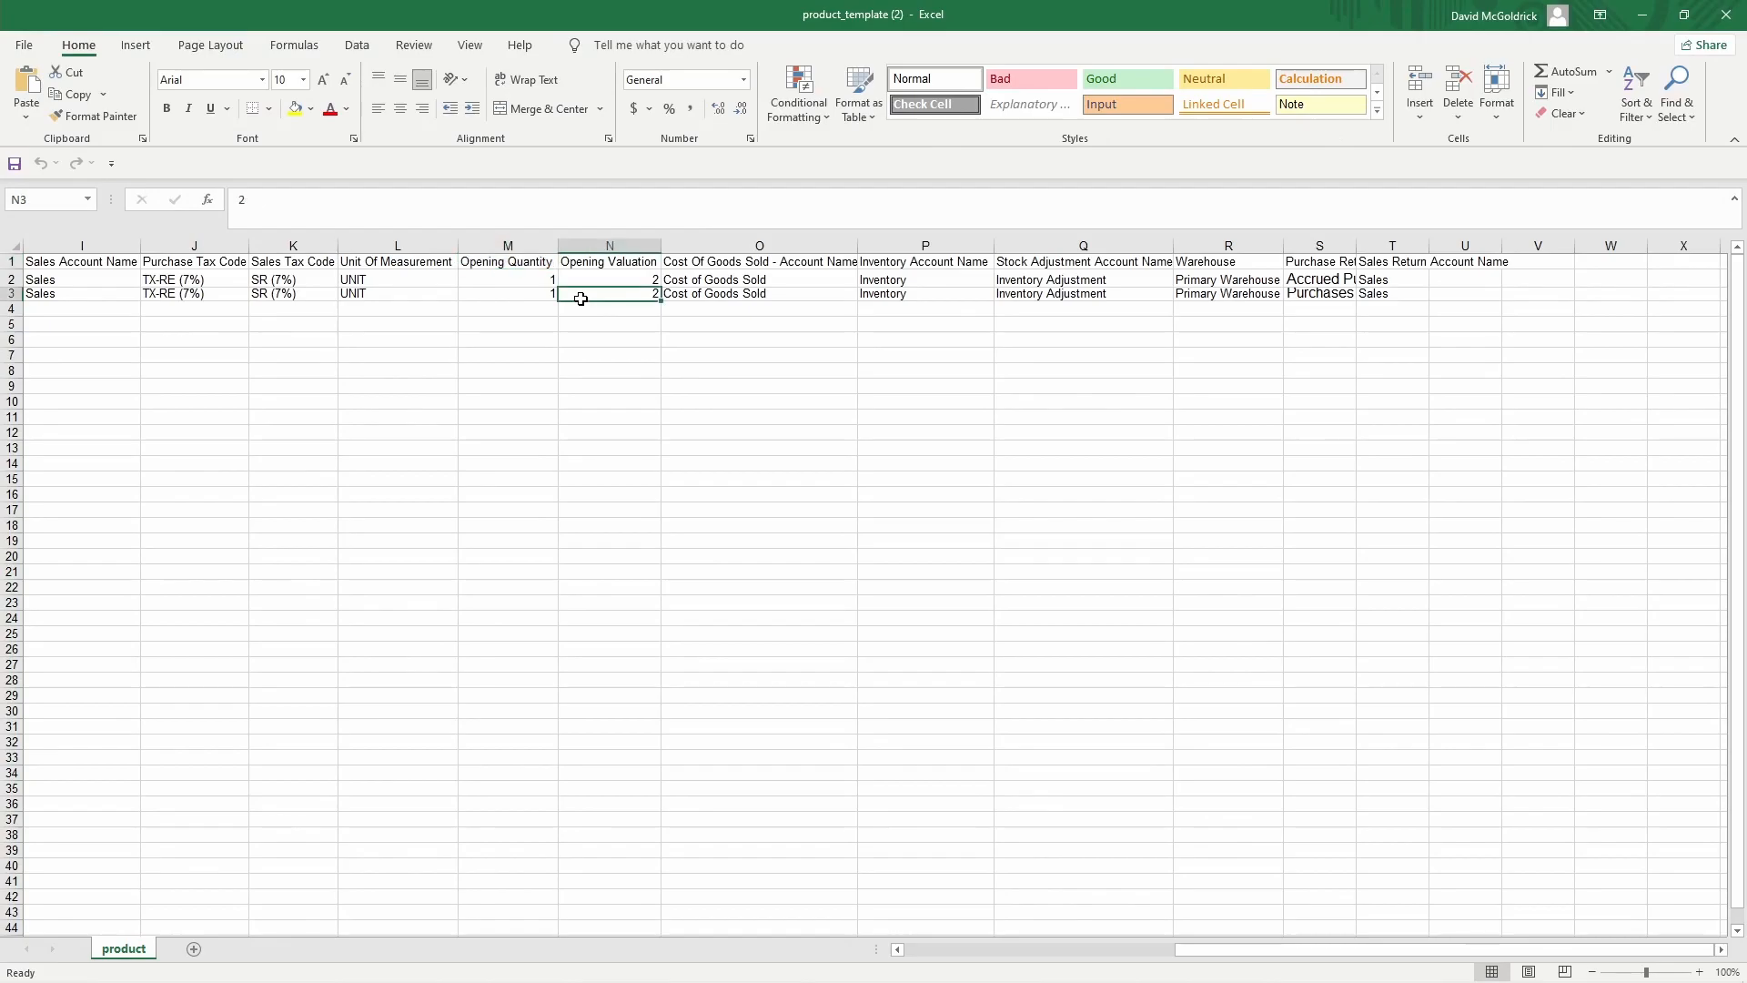
{"action": "key", "text": "Left"}
{"action": "key", "text": "Left"}
{"action": "key", "text": "Left"}
{"action": "key", "text": "Left"}
{"action": "key", "text": "Left"}
{"action": "key", "text": "Left"}
{"action": "key", "text": "Left"}
{"action": "key", "text": "Left"}
{"action": "key", "text": "Left"}
{"action": "key", "text": "Left"}
{"action": "key", "text": "Left"}
{"action": "key", "text": "Left"}
{"action": "key", "text": "Left"}
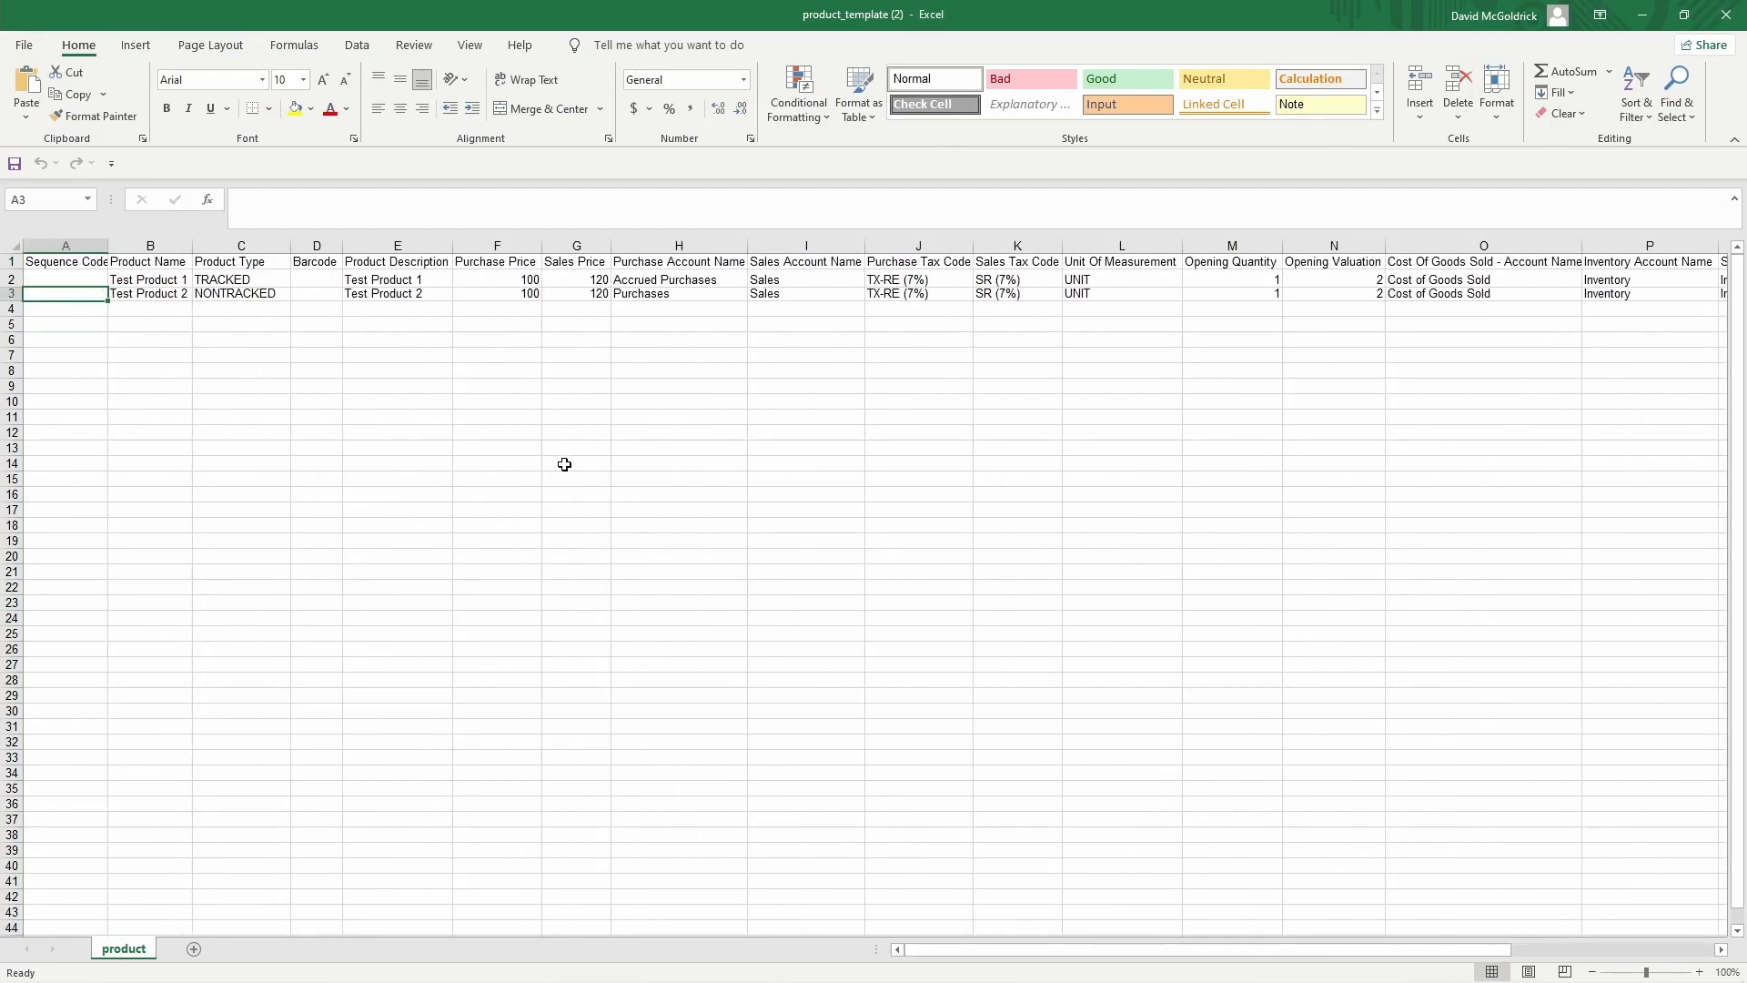
{"action": "scroll", "coordinate": [564, 464], "scroll_direction": "up", "scroll_amount": 10}
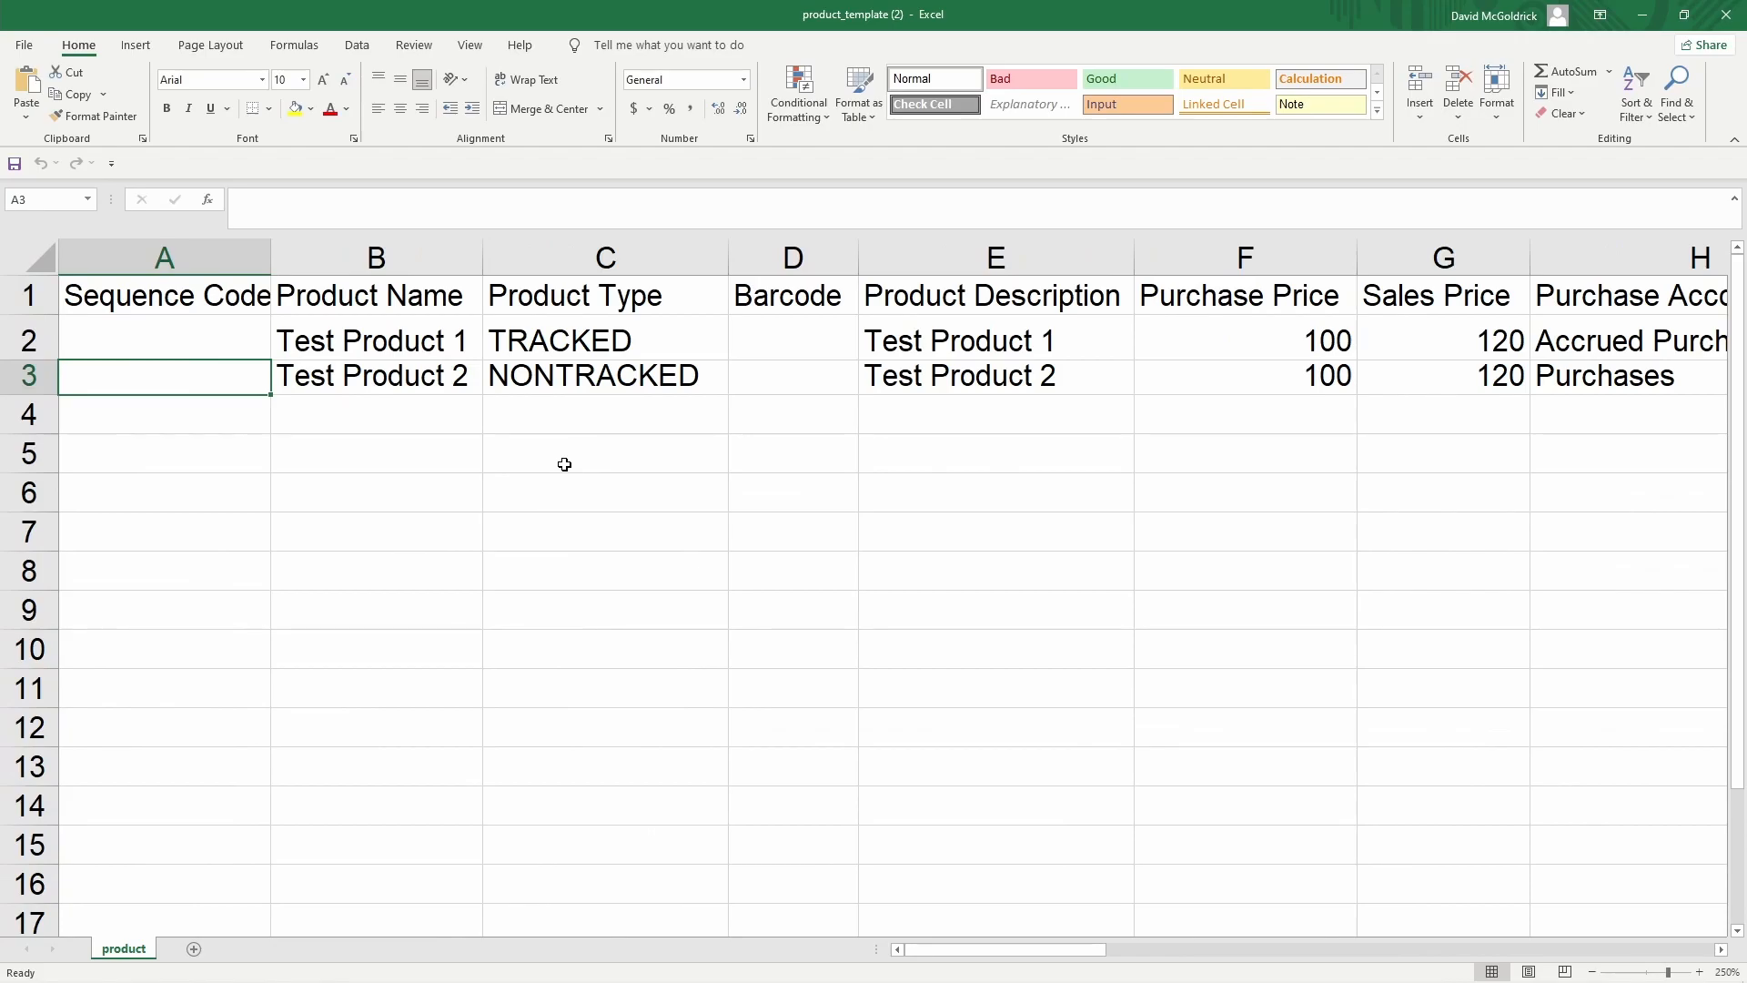
{"action": "key", "text": "ctrl+Home"}
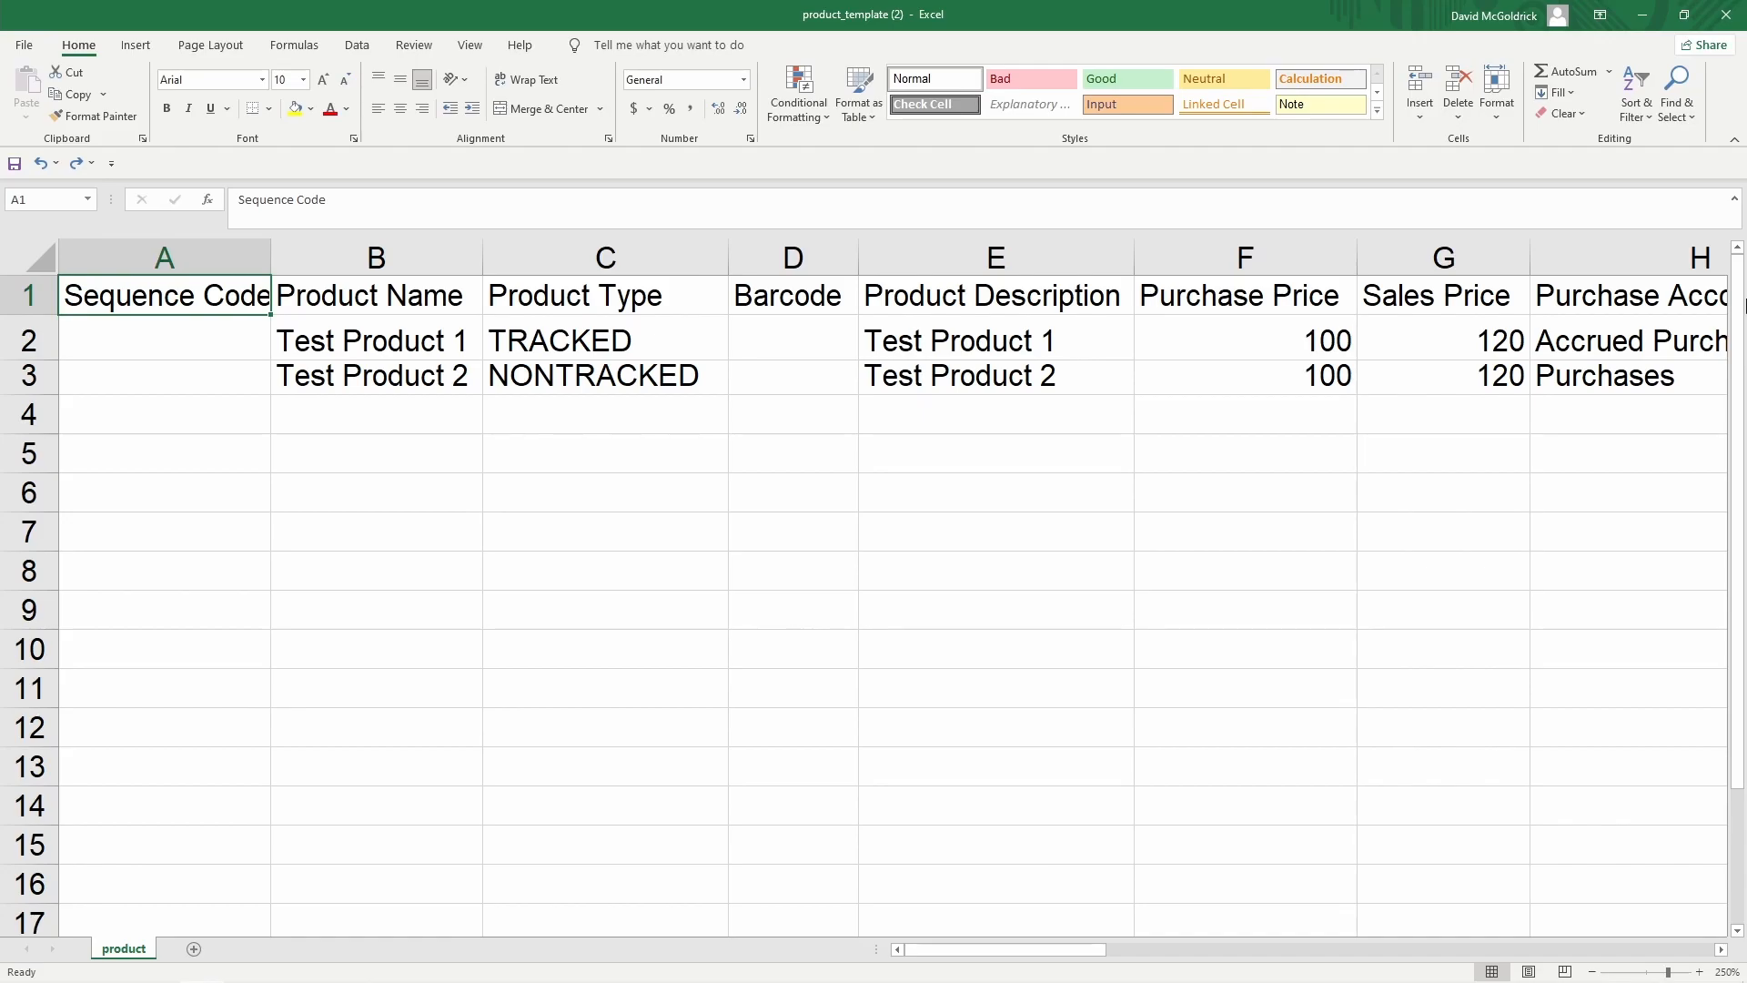
Enter Mouse and Web Design as the first two product names
{"action": "key", "text": "Right"}
{"action": "key", "text": "Down"}
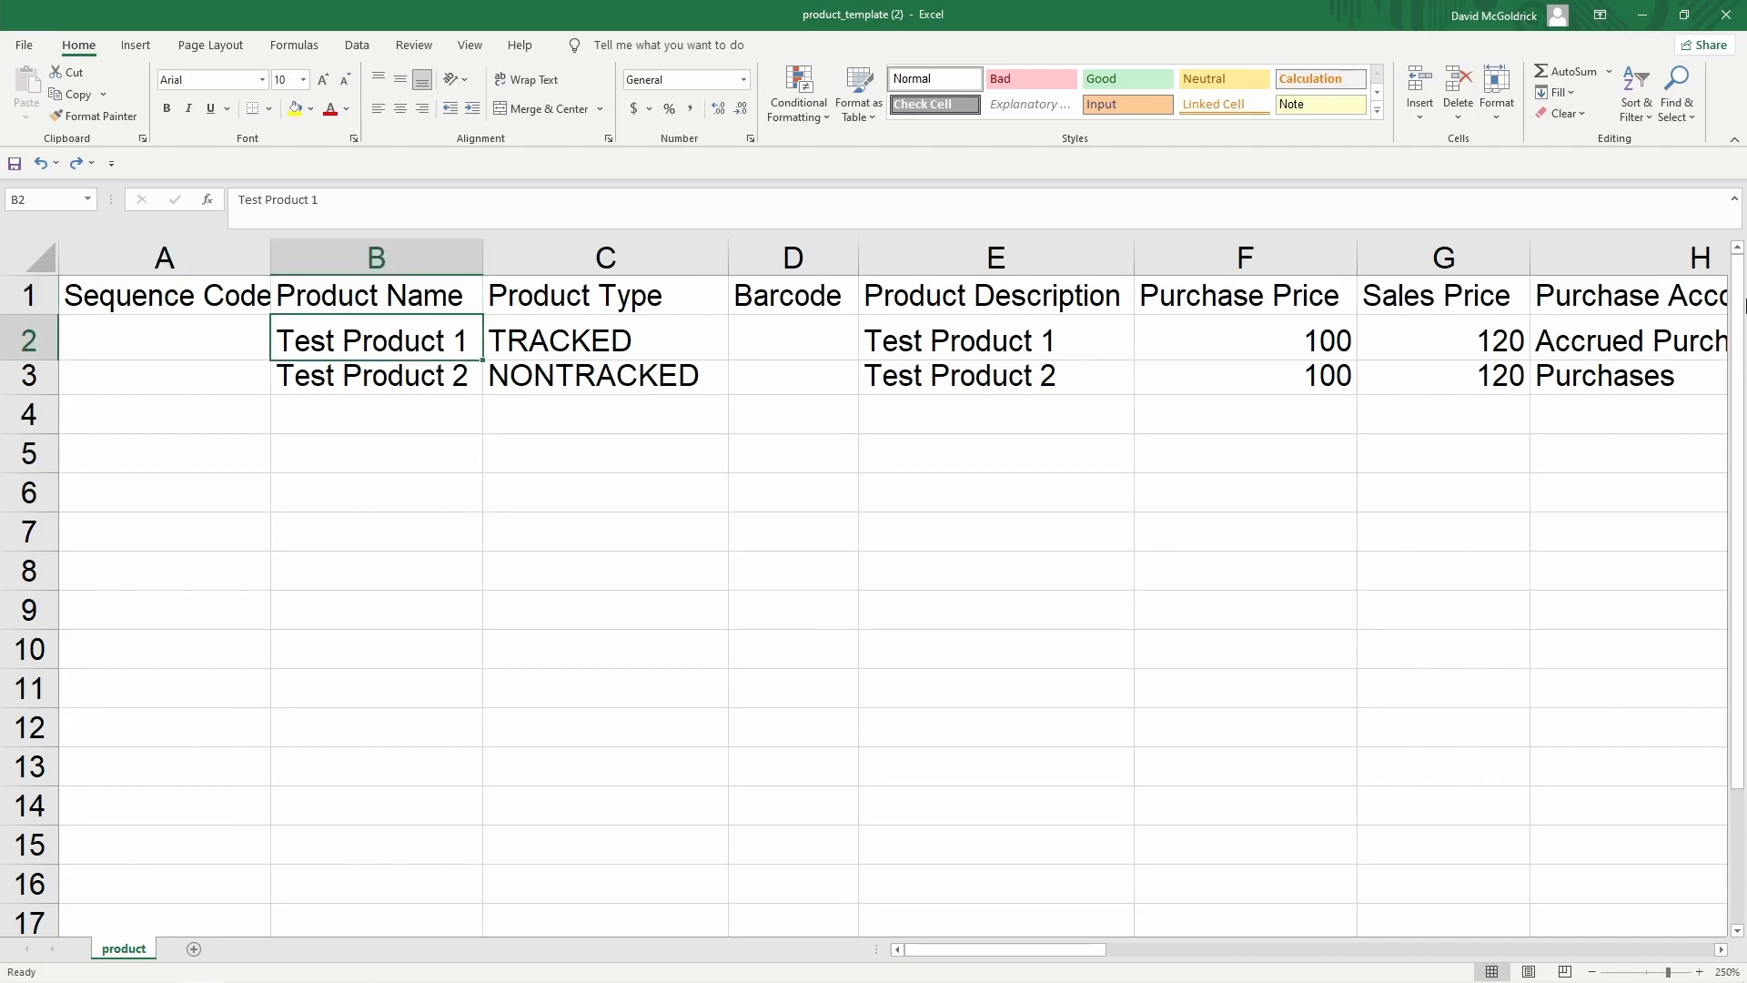
{"action": "type", "text": "Mouse"}
{"action": "key", "text": "Return"}
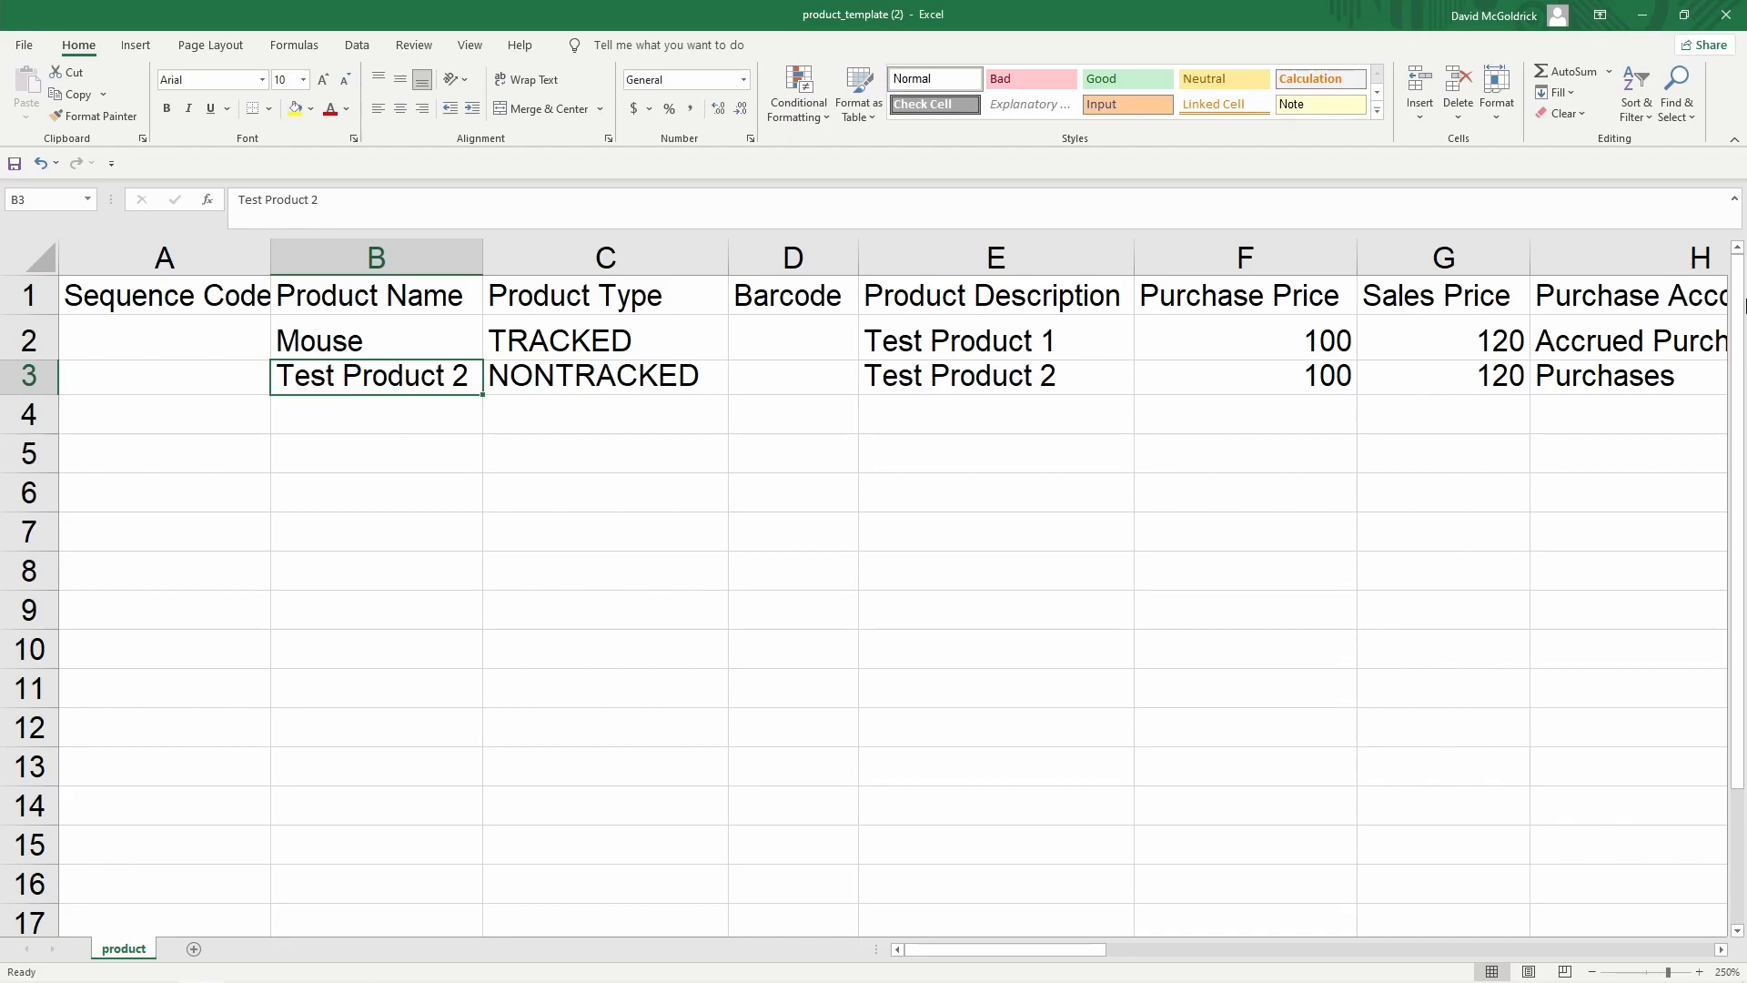
{"action": "type", "text": "W"}
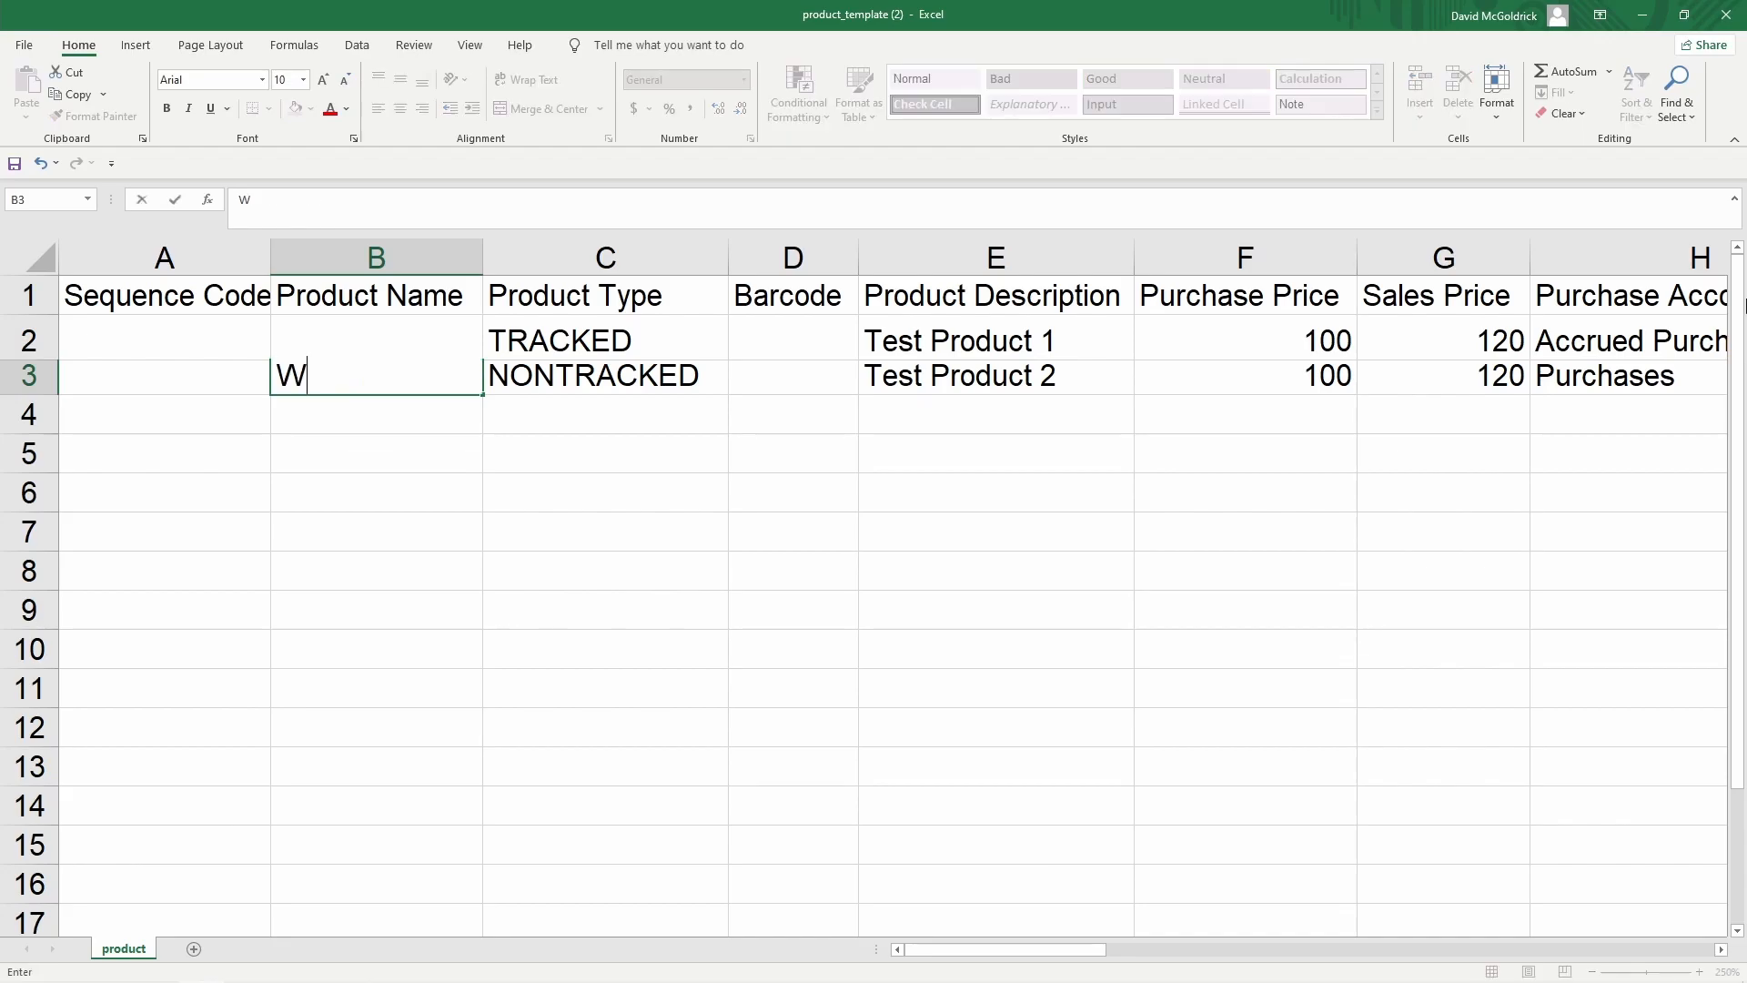
{"action": "type", "text": "eb Design"}
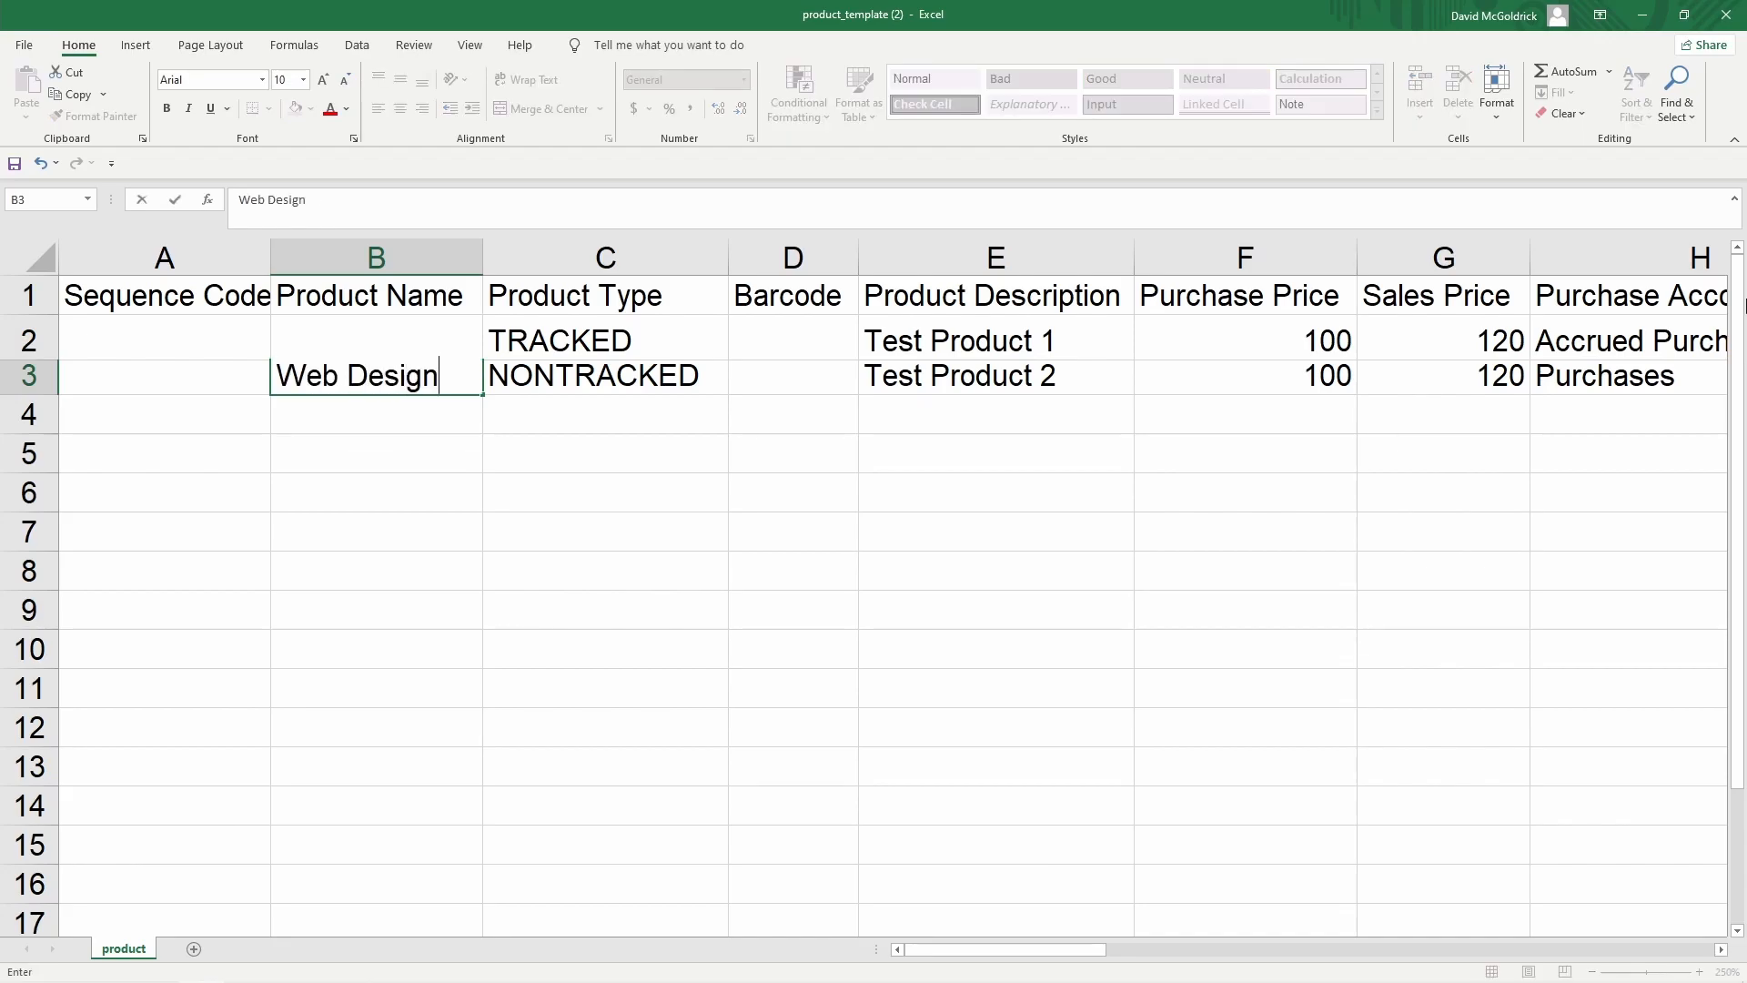
{"action": "key", "text": "Tab"}
Copy the Mouse and Web Design names into the Product Description column
{"action": "key", "text": "Up"}
{"action": "key", "text": "Up"}
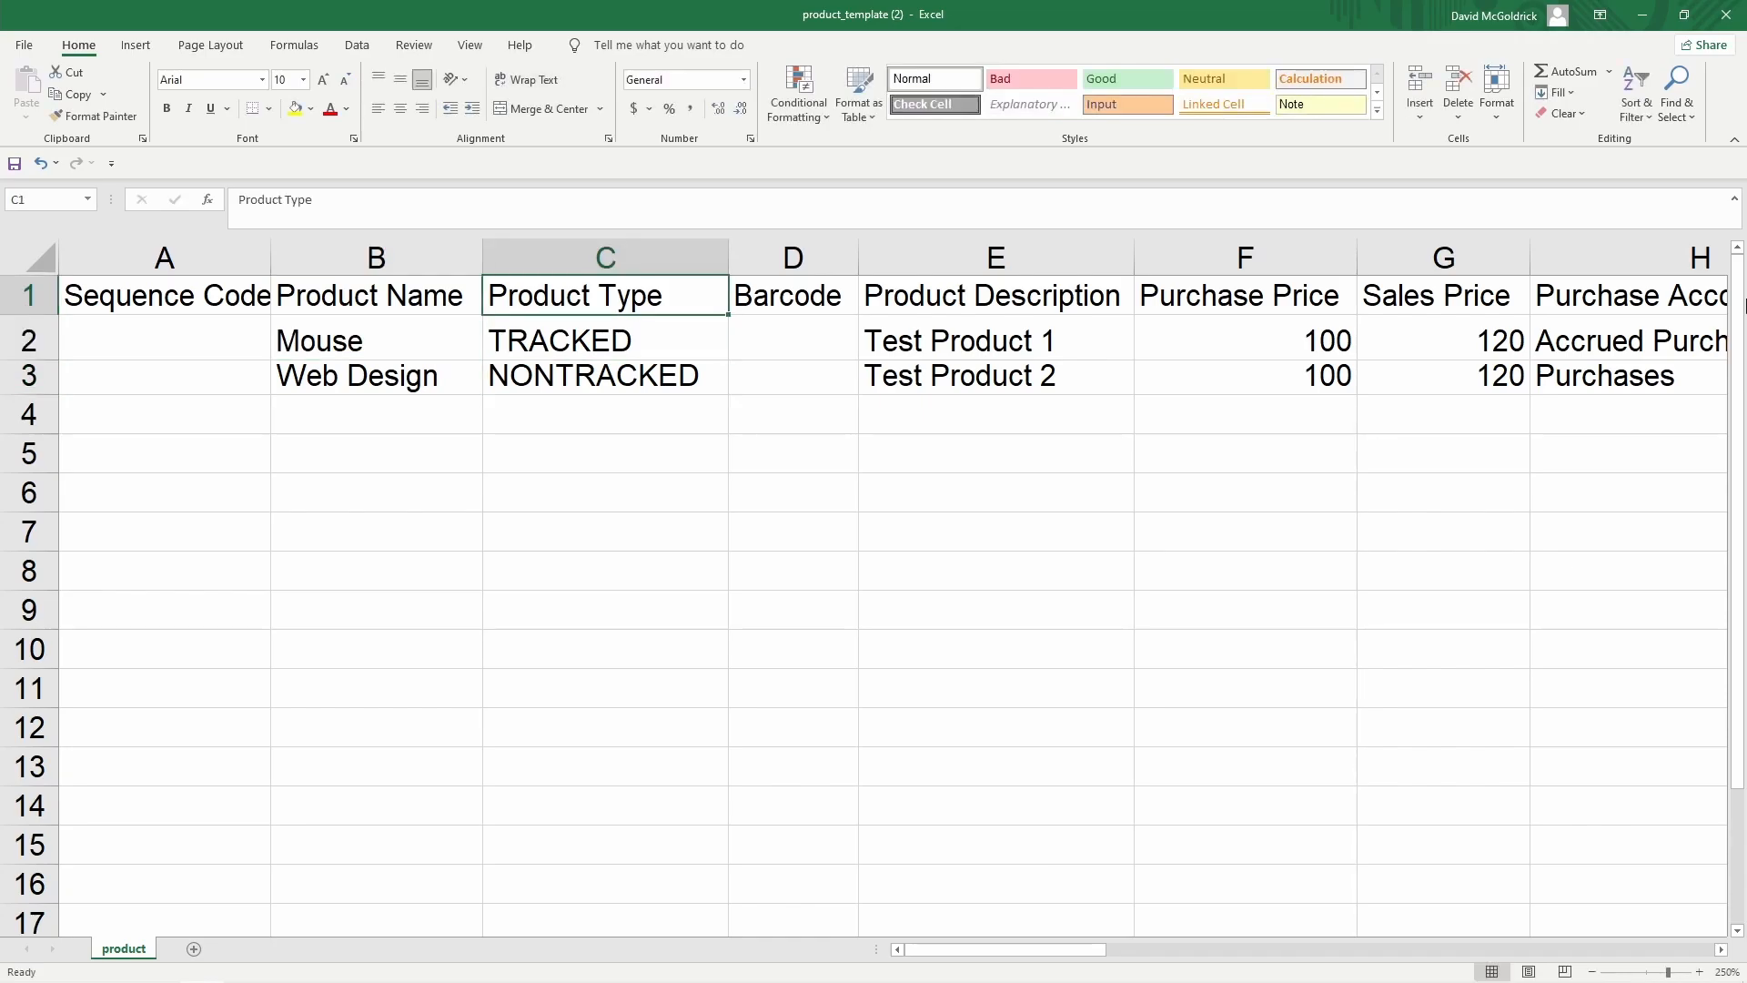
{"action": "key", "text": "Down"}
{"action": "key", "text": "Down"}
{"action": "key", "text": "Right"}
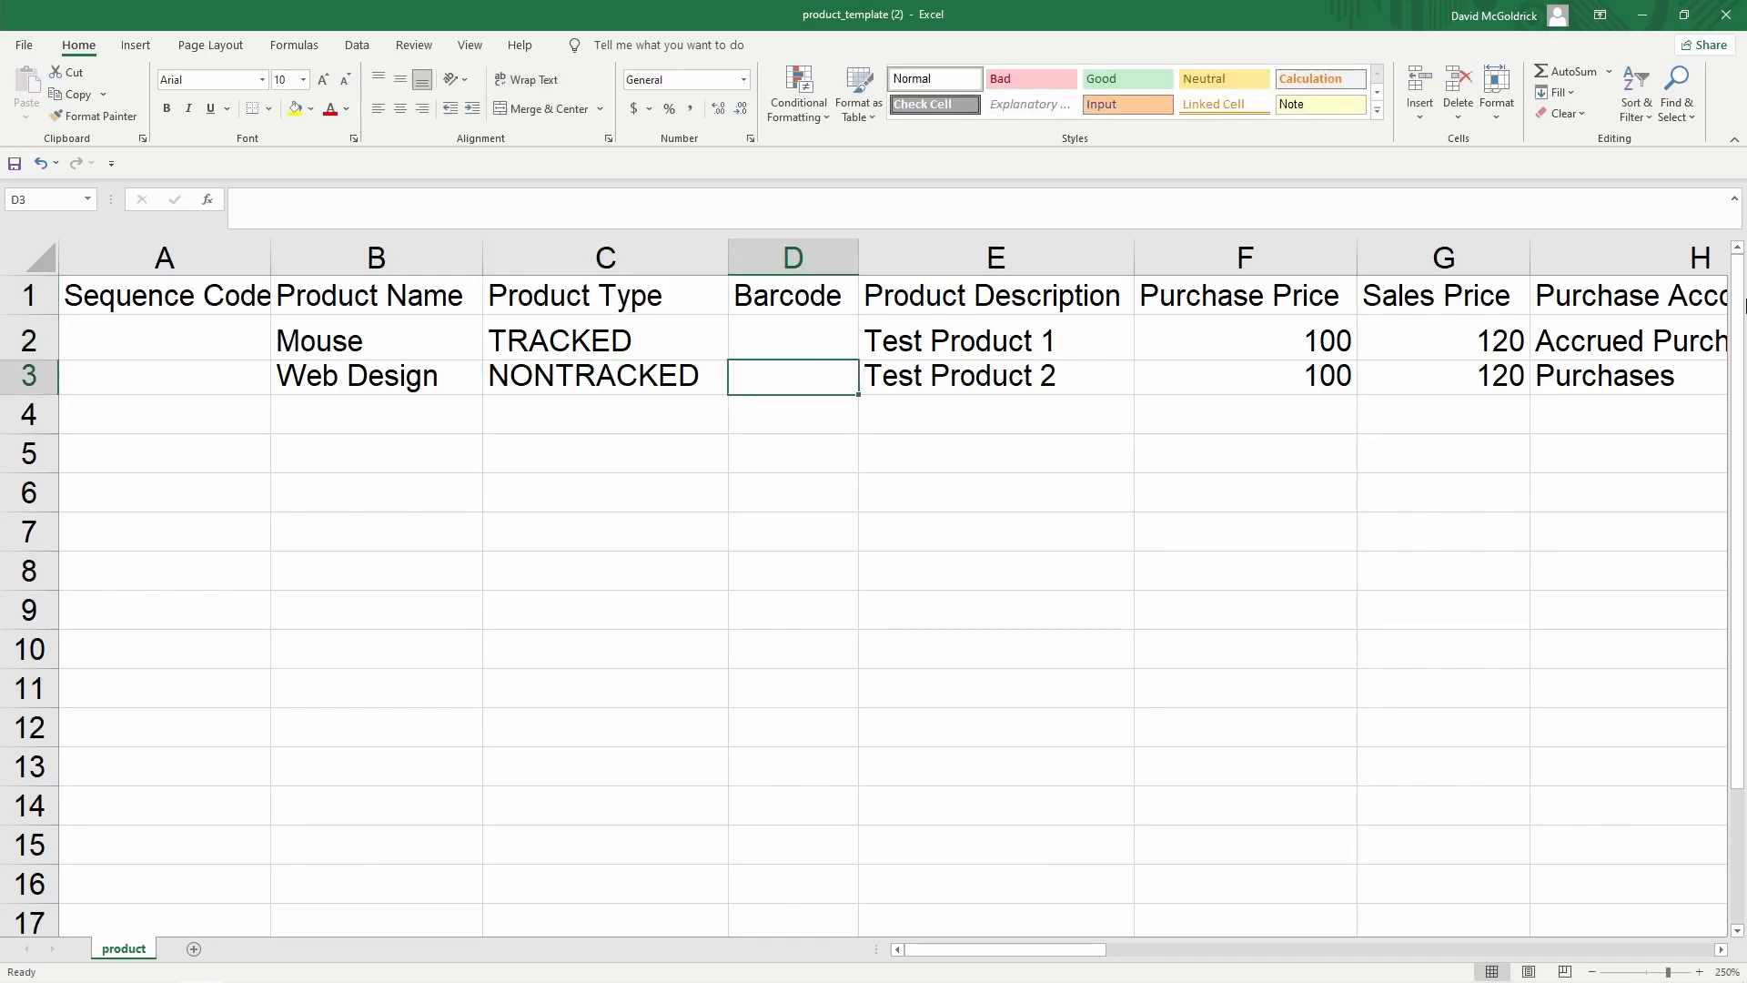
{"action": "key", "text": "Up"}
{"action": "key", "text": "Left"}
{"action": "key", "text": "Left"}
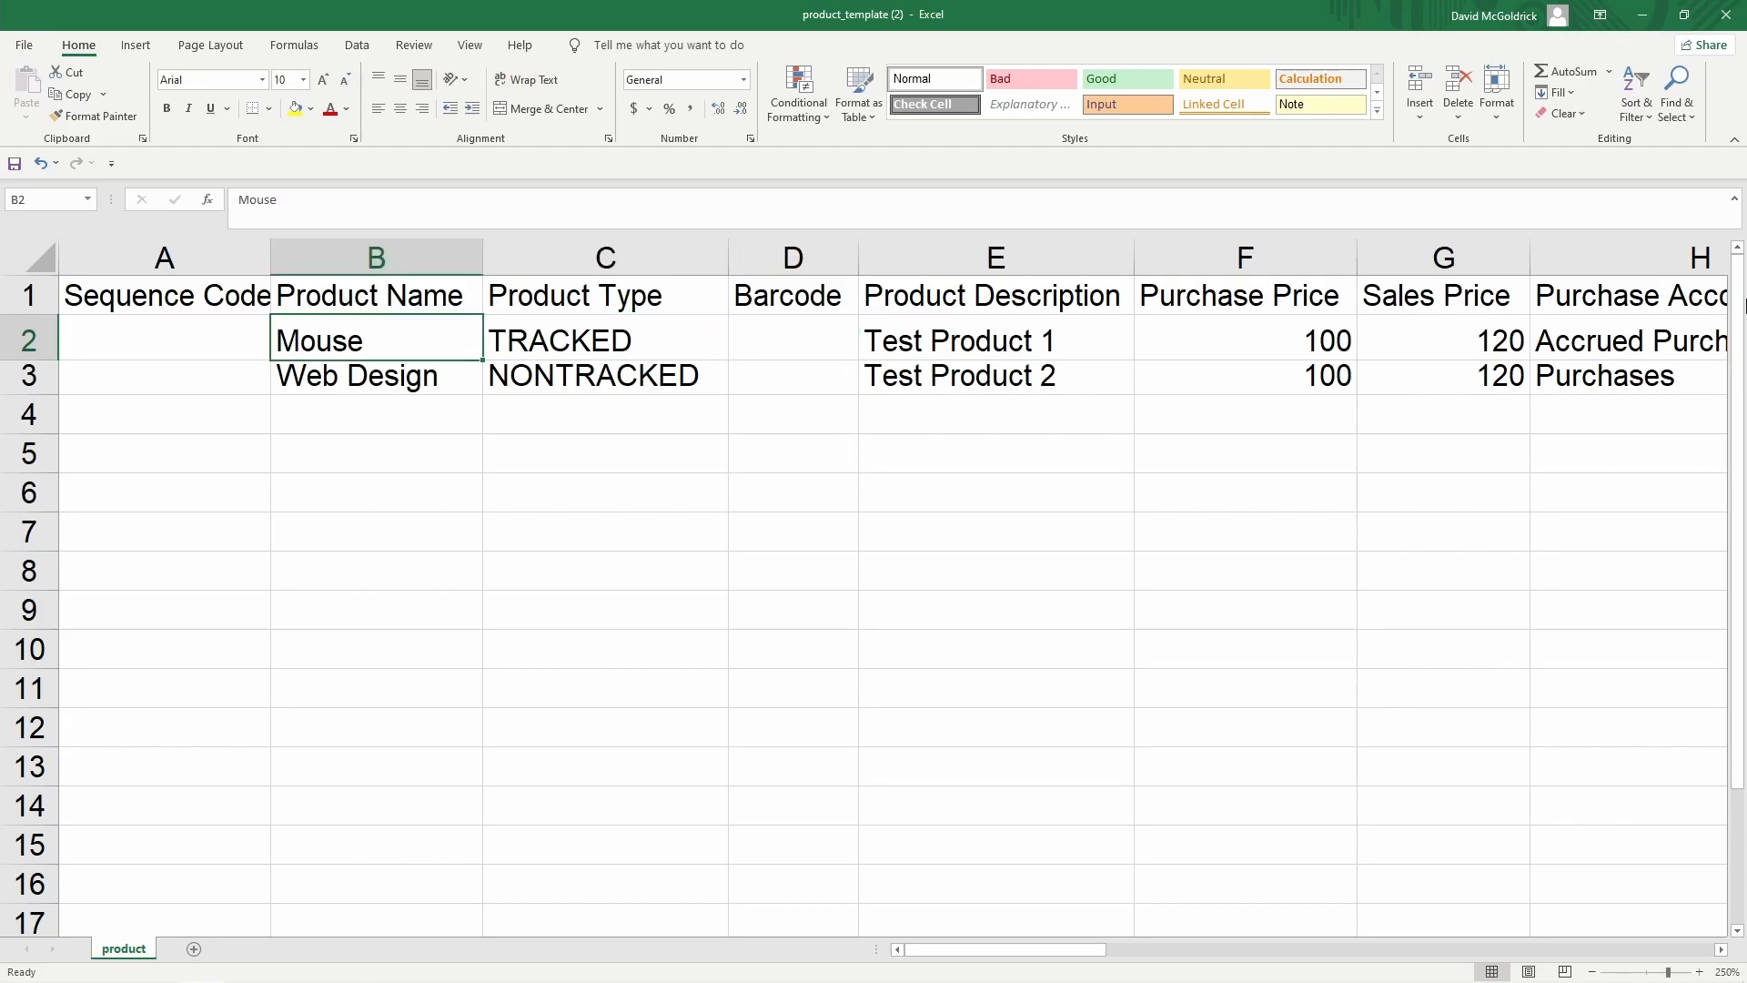
{"action": "key", "text": "shift+Down"}
{"action": "key", "text": "ctrl+c"}
{"action": "key", "text": "Right"}
{"action": "key", "text": "Right"}
{"action": "key", "text": "Right"}
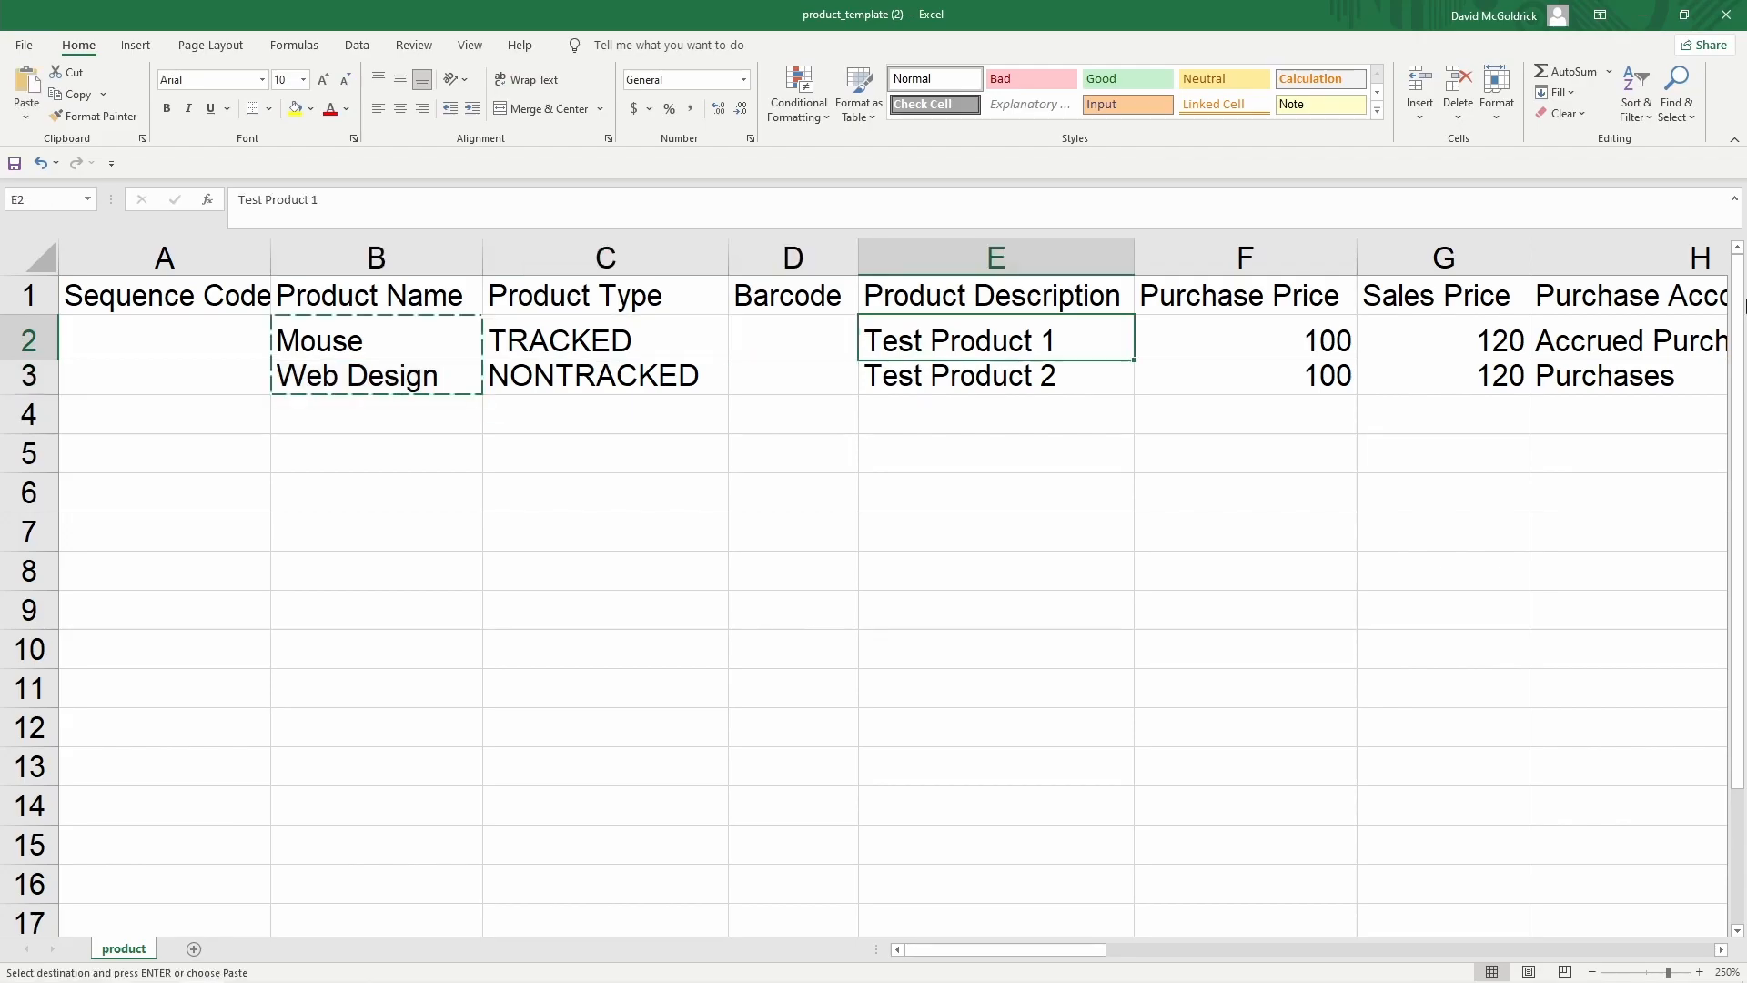
{"action": "key", "text": "ctrl+v"}
{"action": "key", "text": "Right"}
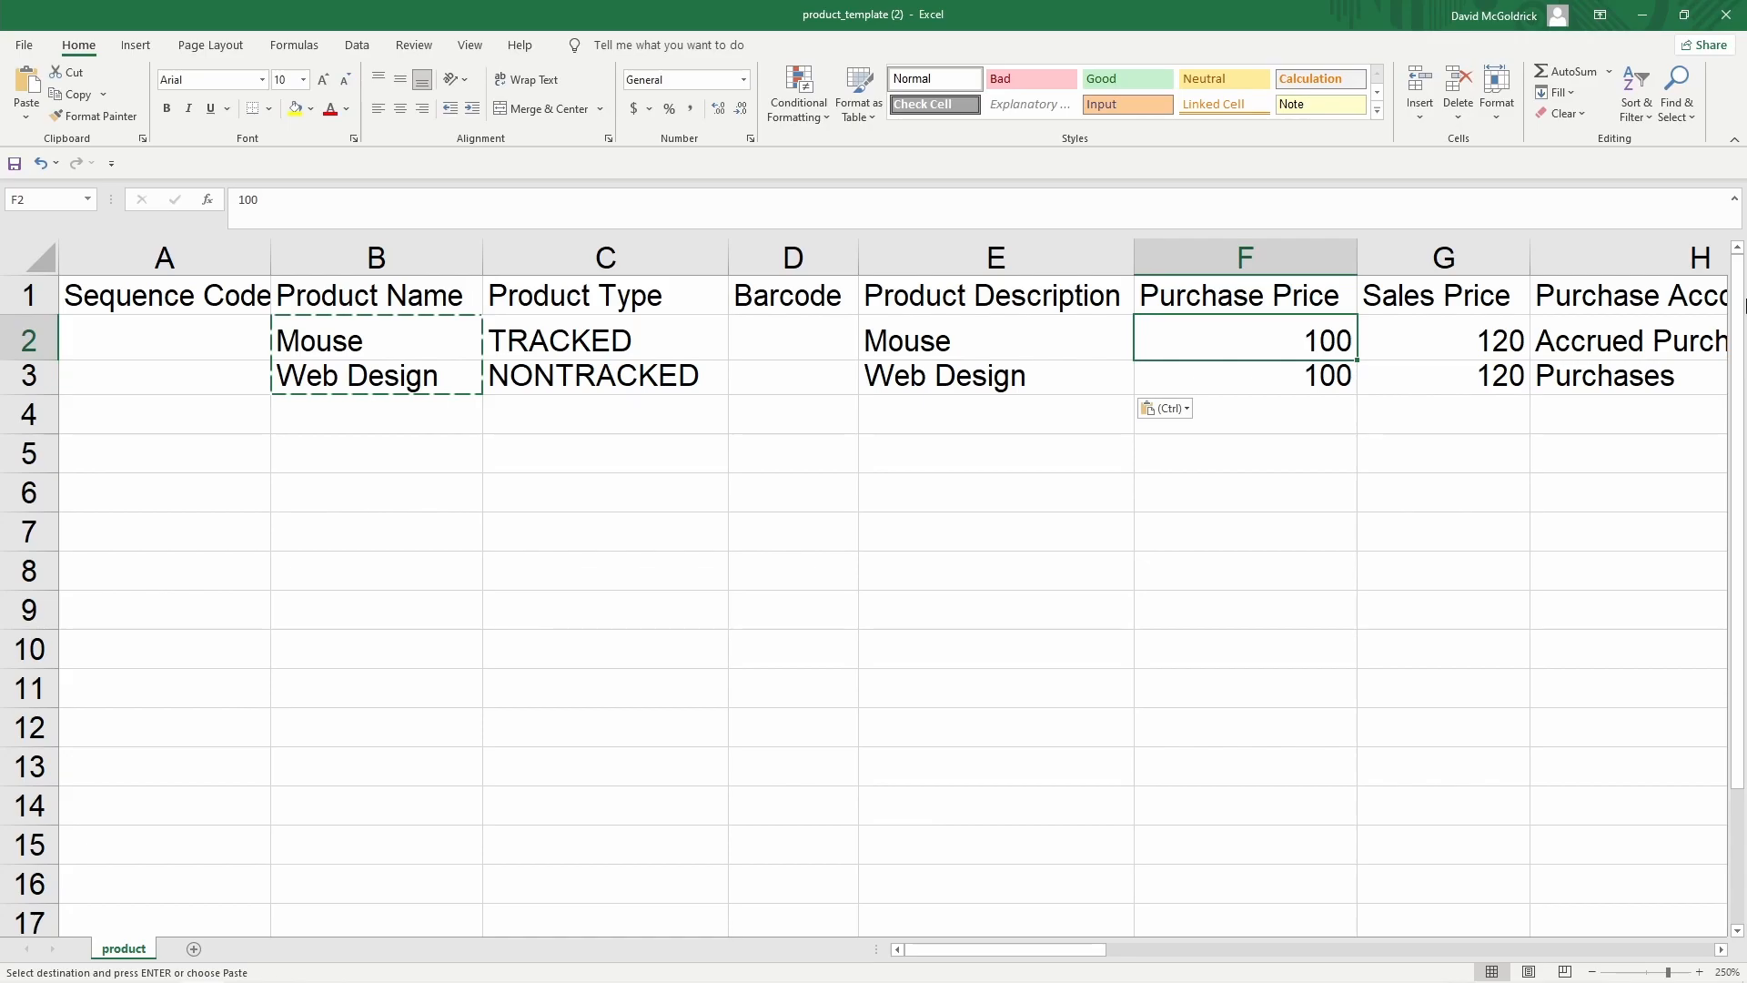
Give Mouse a purchase price of 5 and sales price of 10, and Web Design unit Hours
{"action": "type", "text": "5"}
{"action": "key", "text": "Right"}
{"action": "type", "text": "10"}
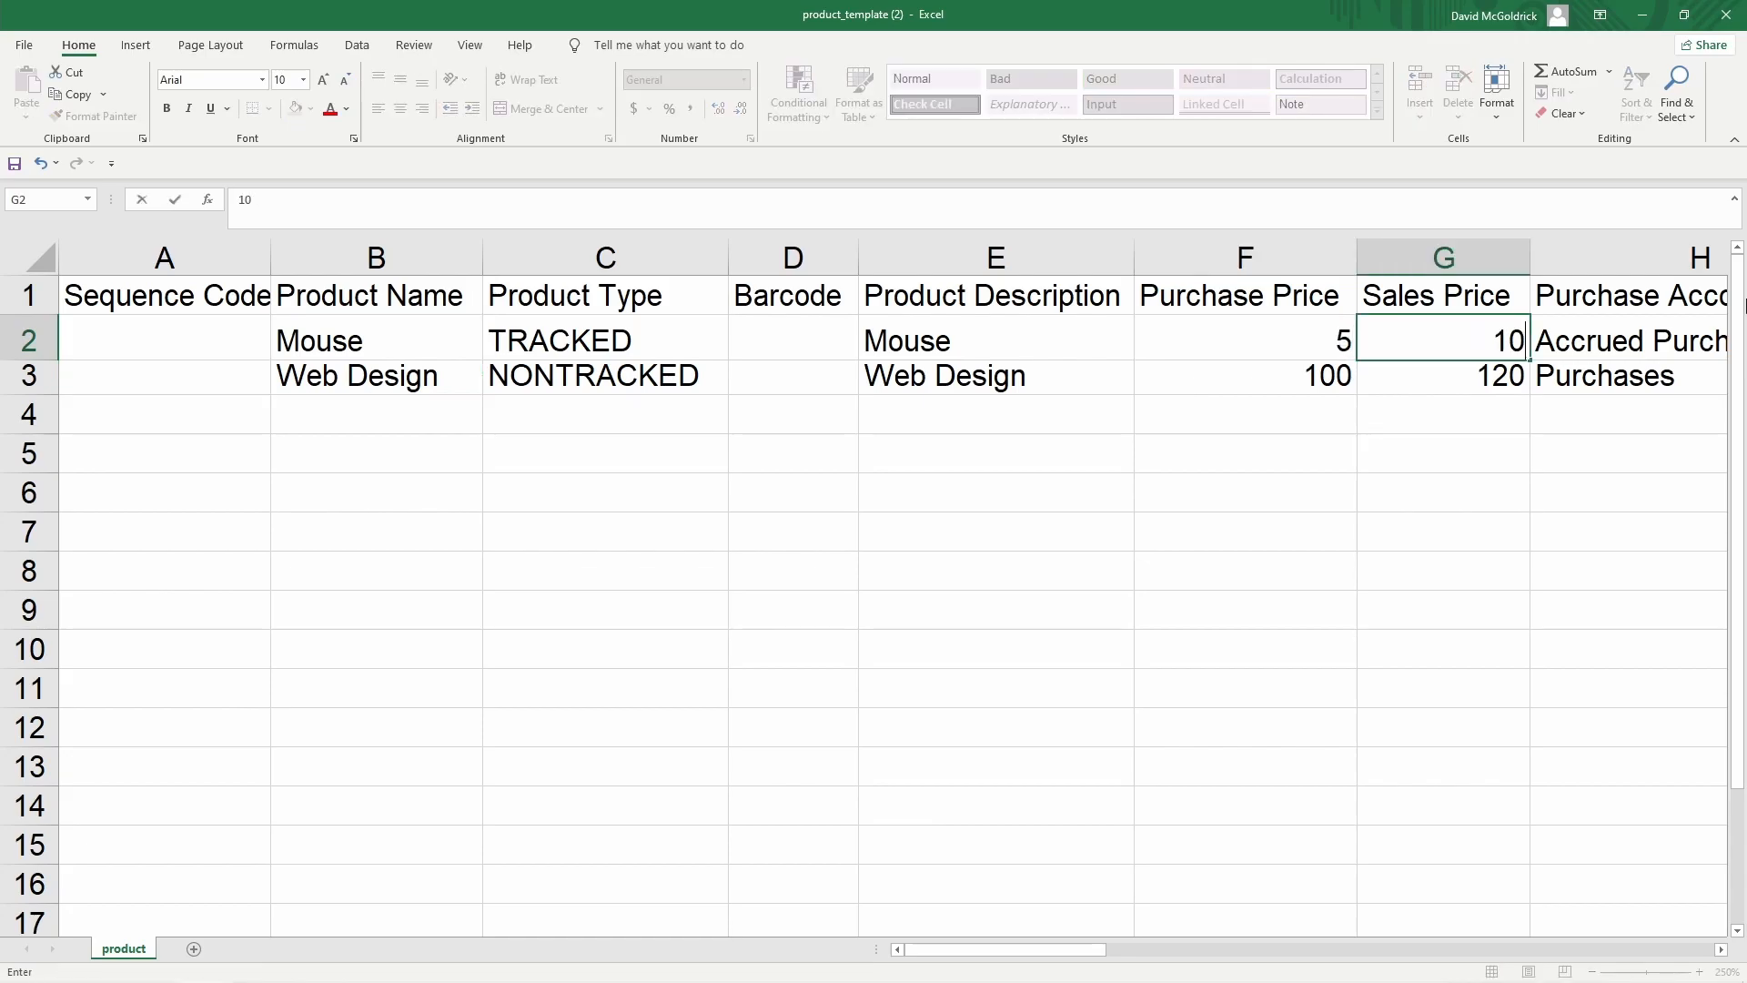
{"action": "key", "text": "Right"}
{"action": "key", "text": "Right"}
{"action": "key", "text": "Left"}
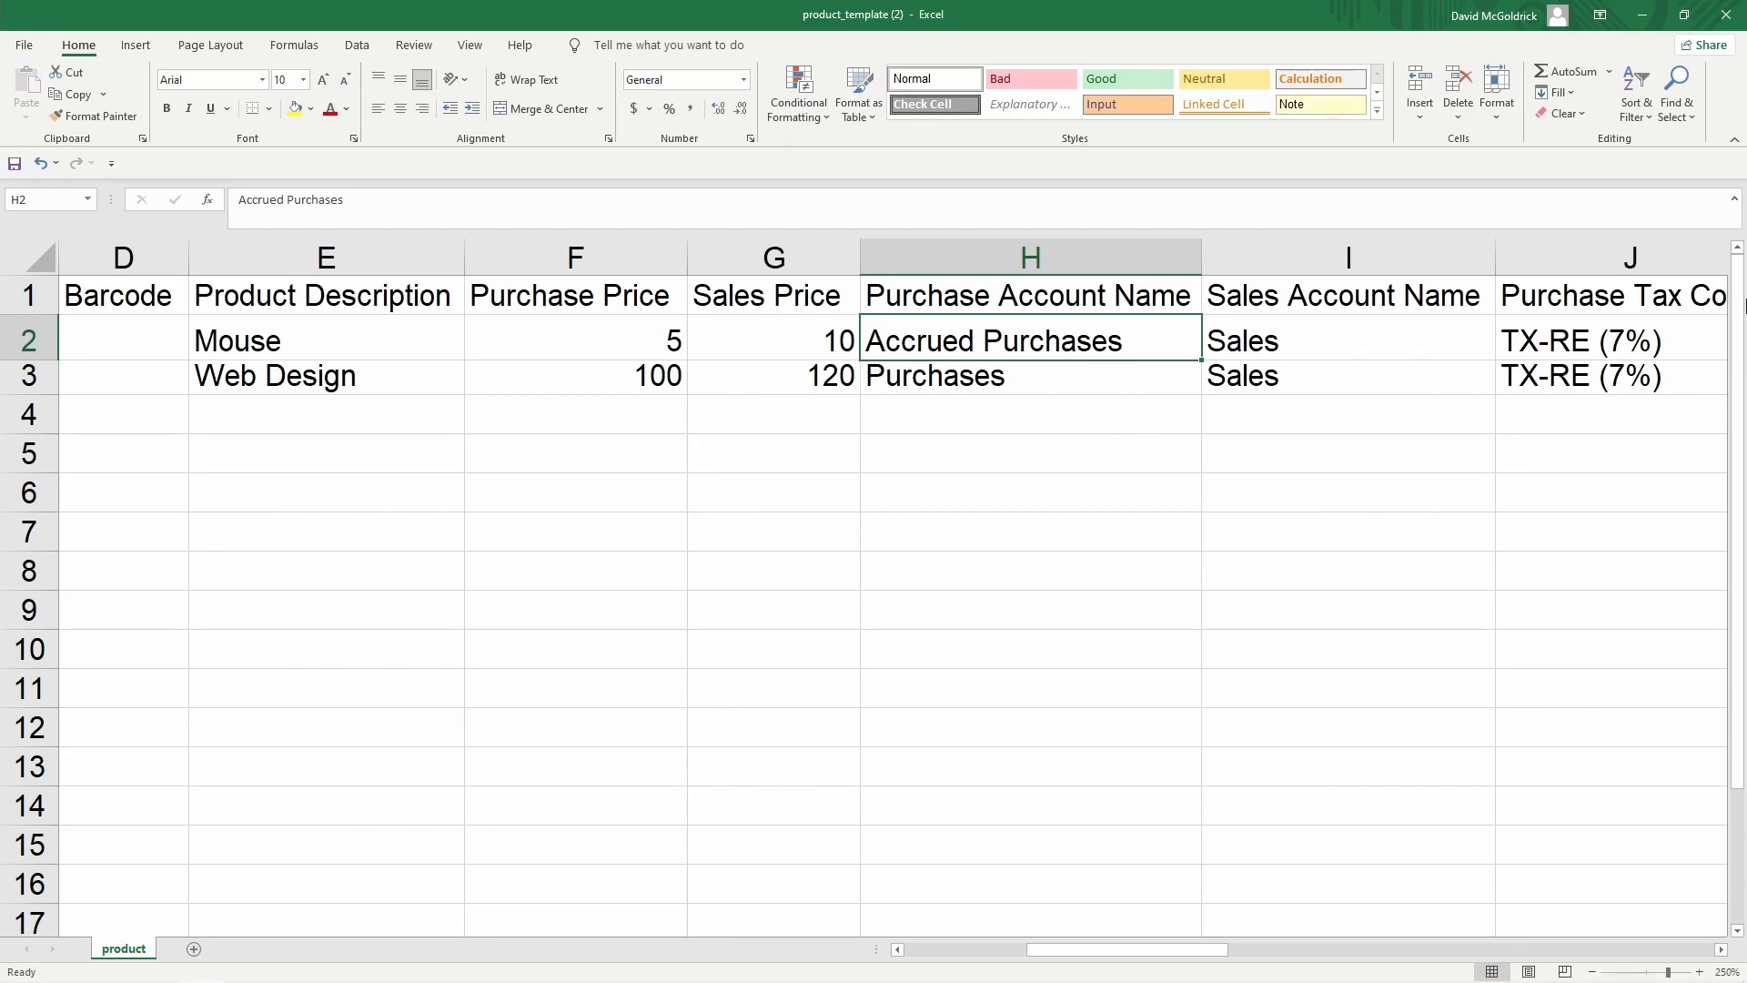
{"action": "key", "text": "Right"}
{"action": "key", "text": "Right"}
{"action": "key", "text": "Right"}
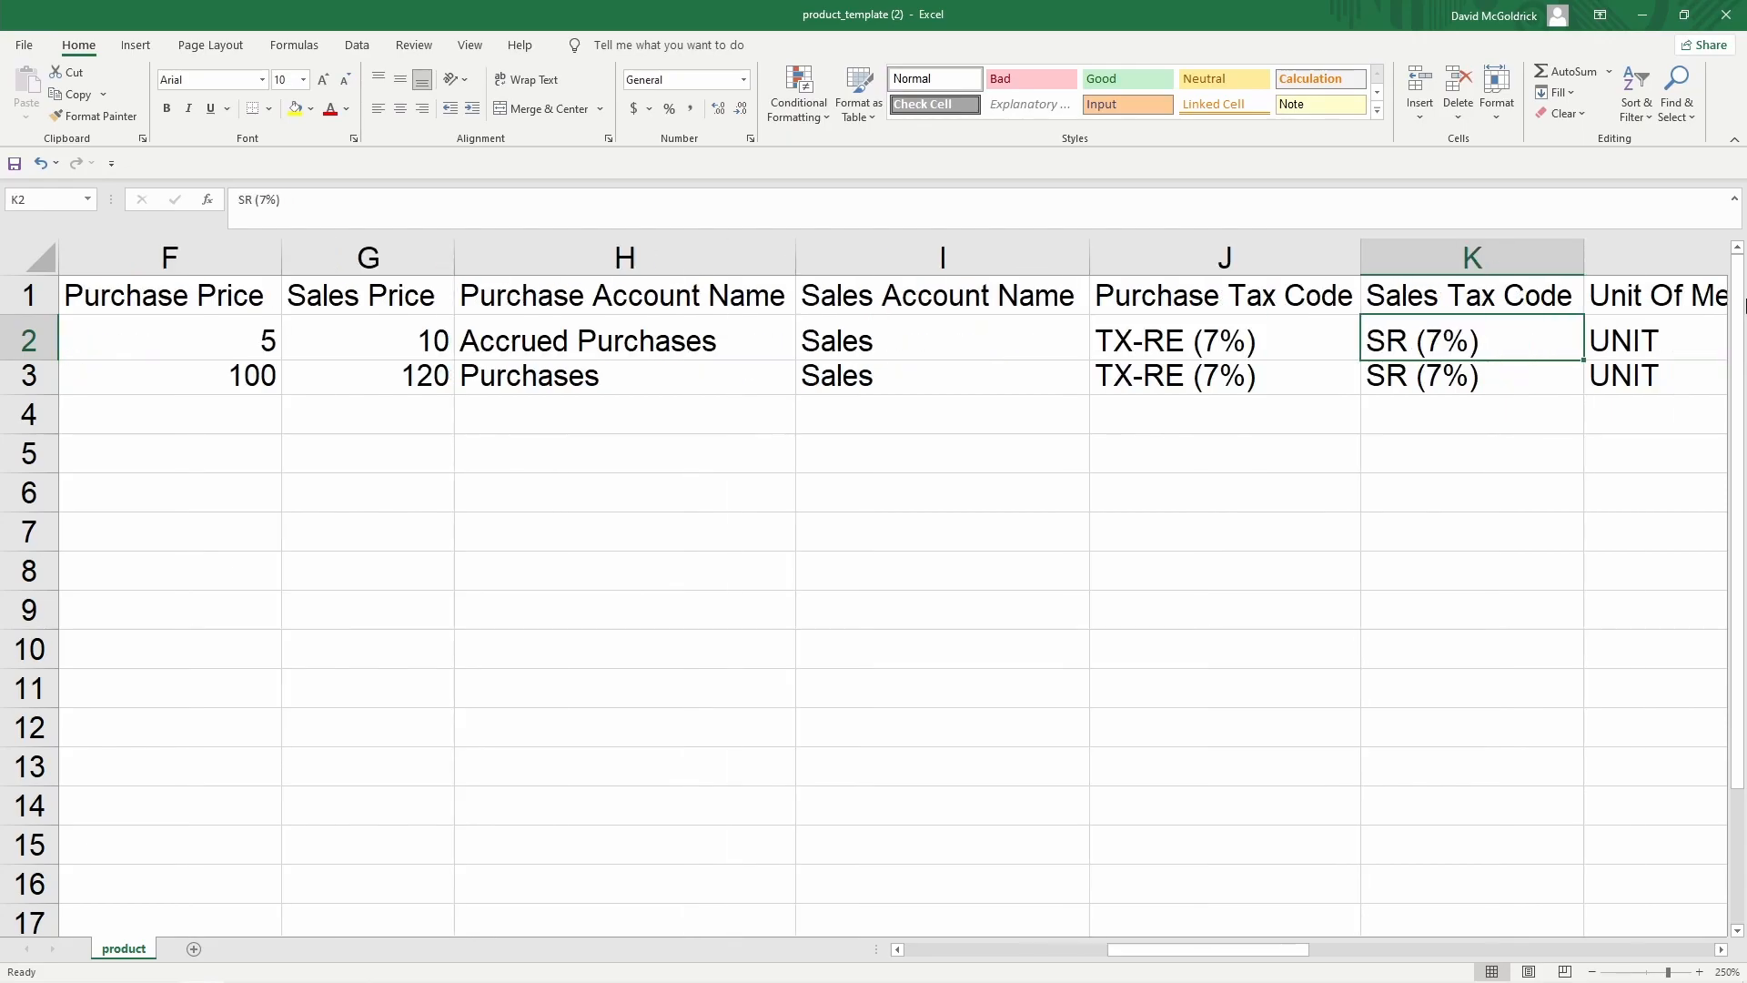
{"action": "key", "text": "Right"}
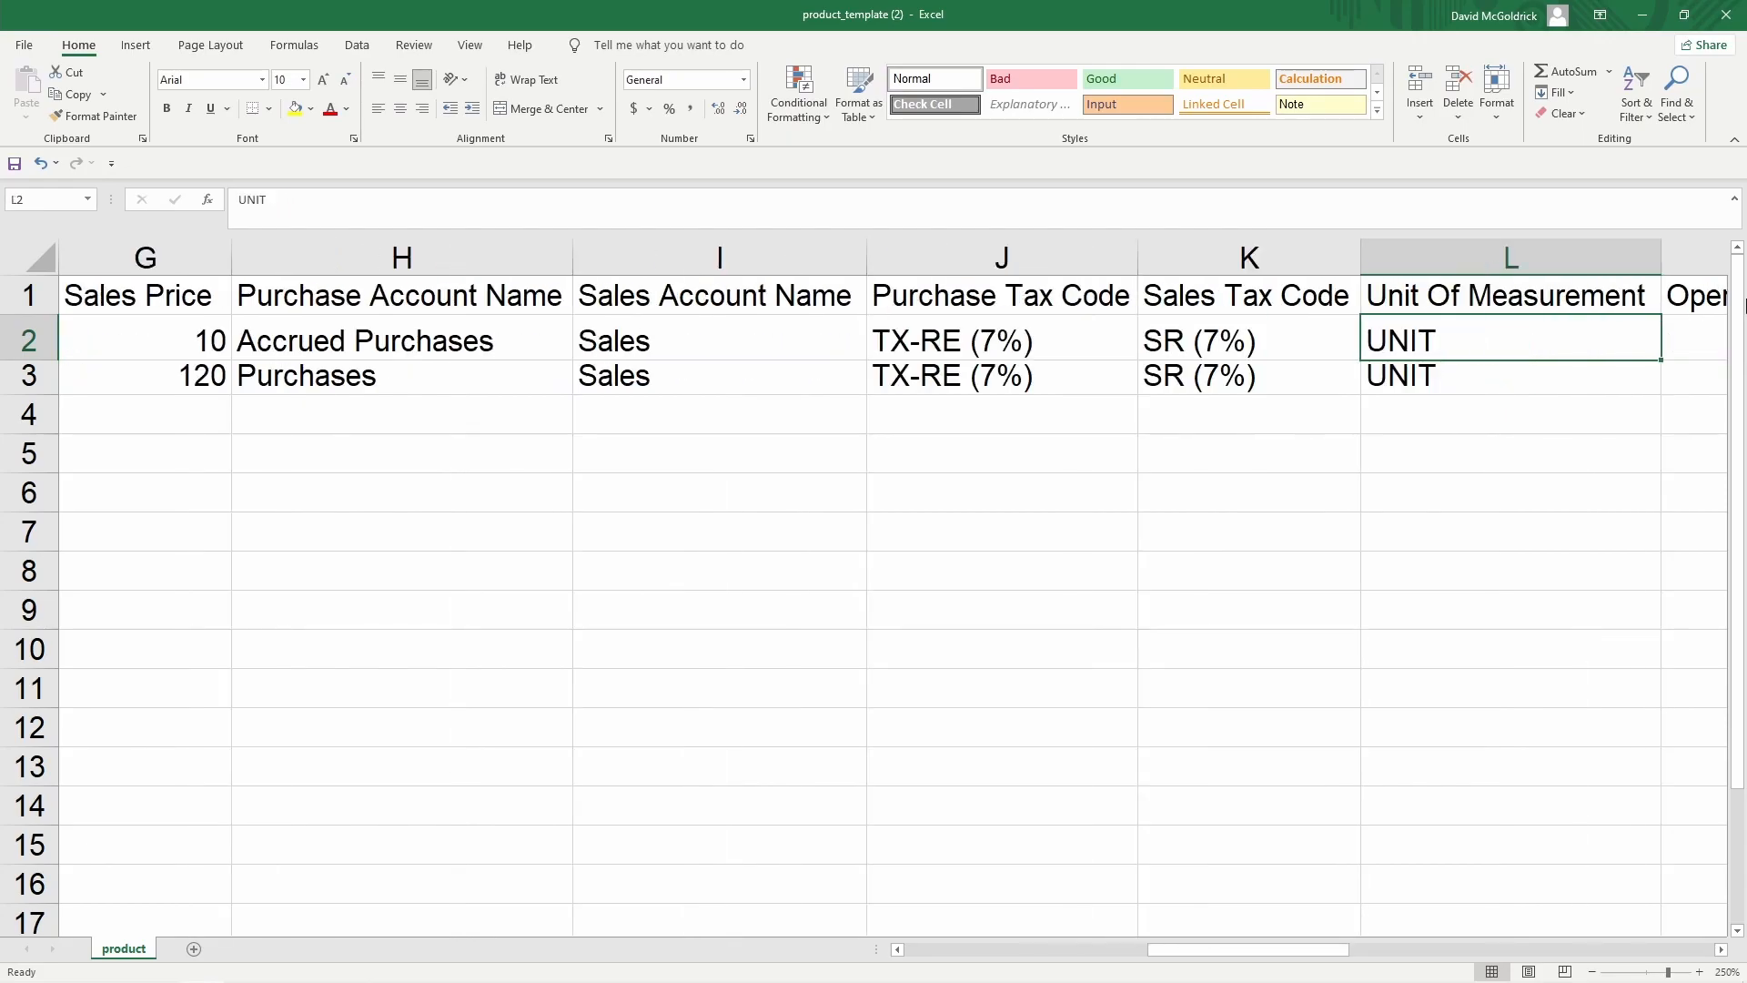
{"action": "key", "text": "Down"}
{"action": "type", "text": "Hours"}
{"action": "key", "text": "Tab"}
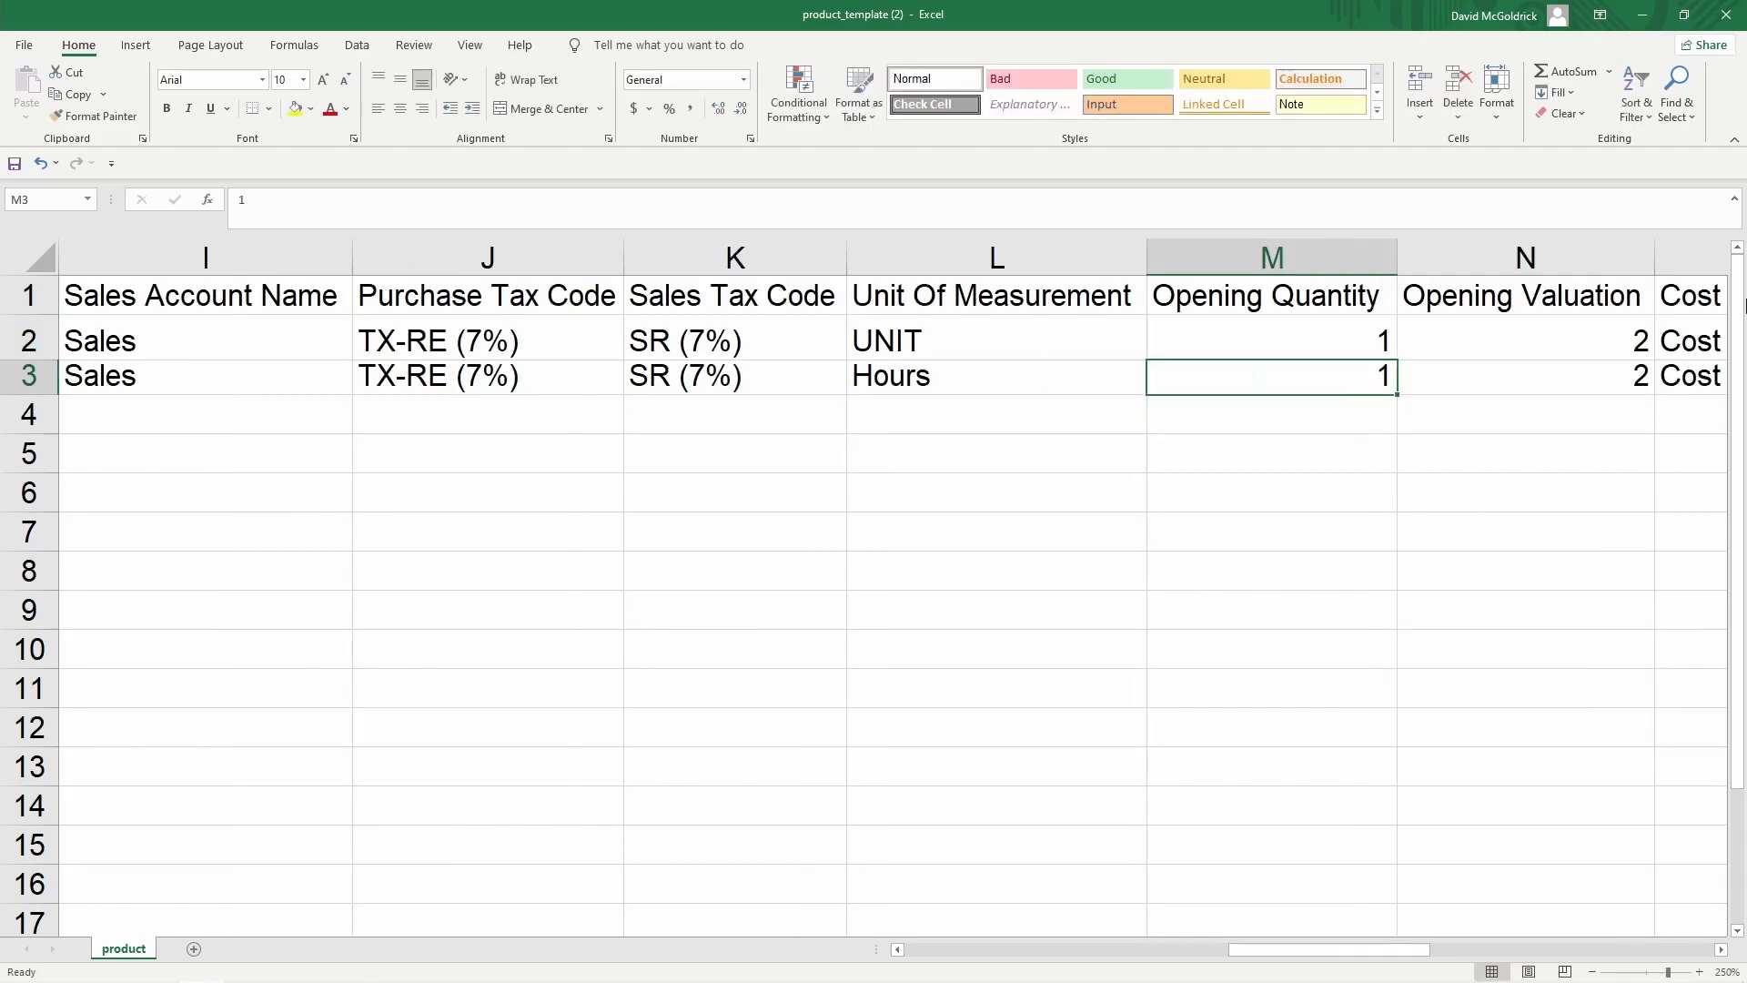
Set opening quantity and opening valuation to 0 for Mouse and Web Design
{"action": "key", "text": "Up"}
{"action": "key", "text": "Right"}
{"action": "key", "text": "Left"}
{"action": "type", "text": "0"}
{"action": "key", "text": "Tab"}
{"action": "type", "text": "0"}
{"action": "key", "text": "Tab"}
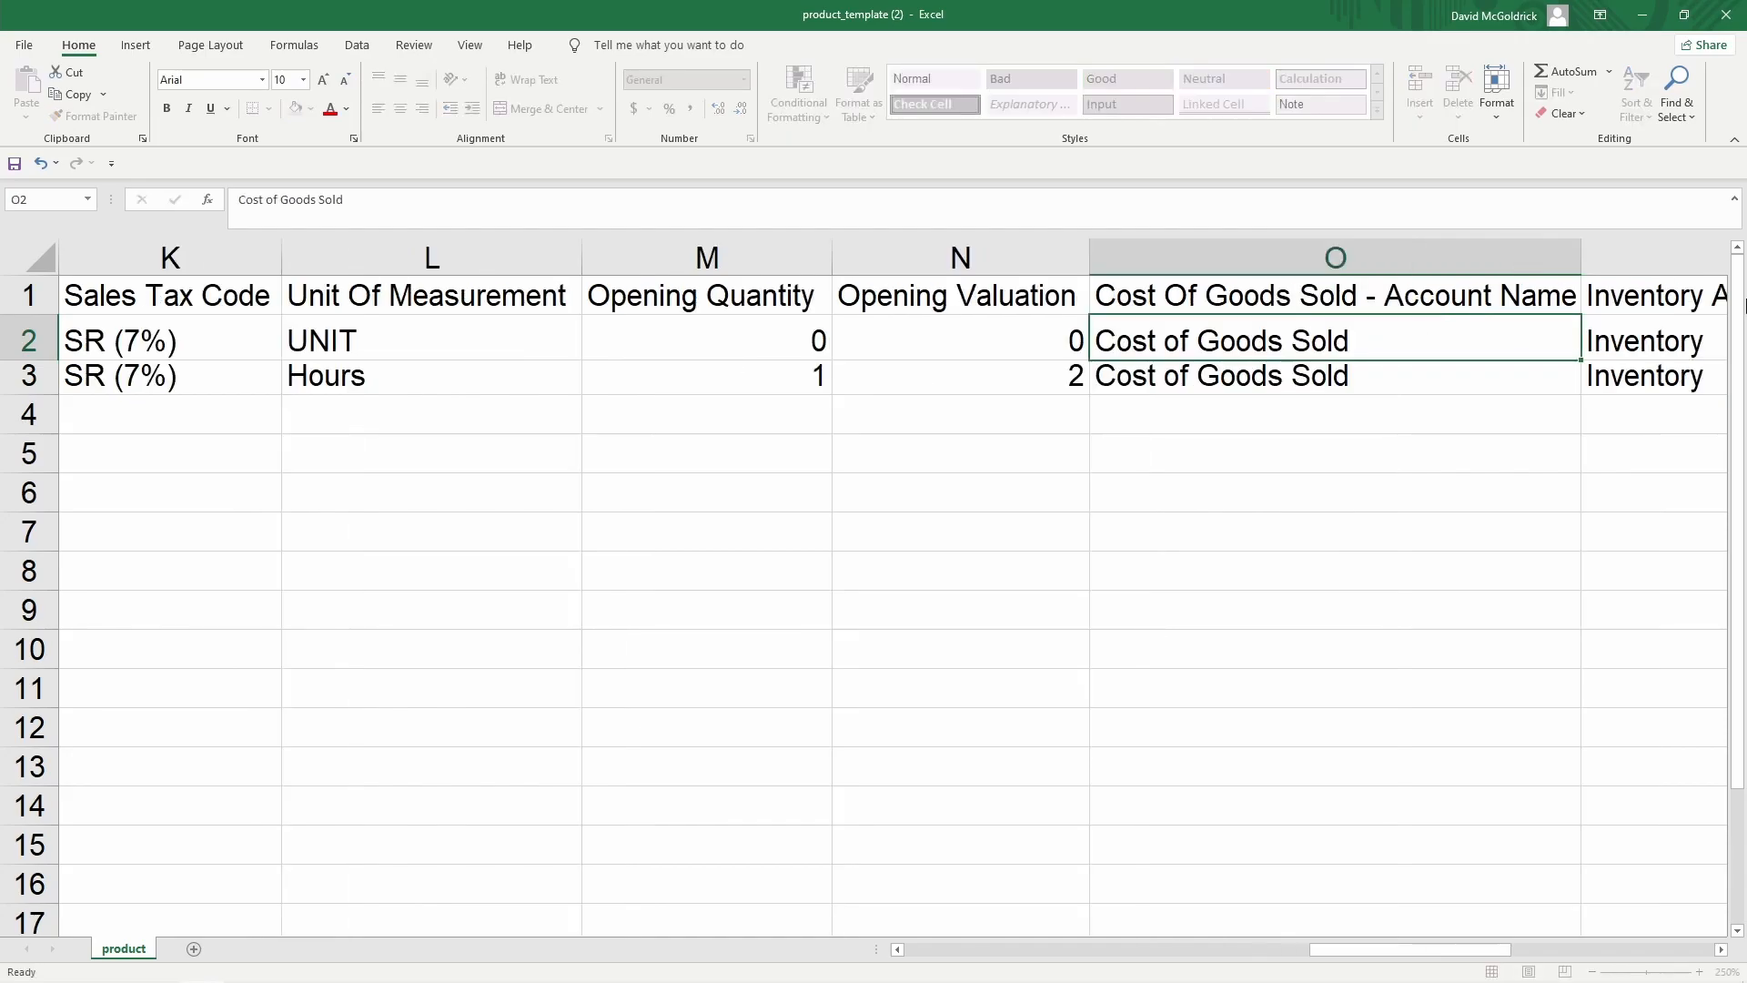
{"action": "key", "text": "Down"}
{"action": "key", "text": "Left"}
{"action": "key", "text": "Left"}
{"action": "type", "text": "0"}
{"action": "key", "text": "Tab"}
{"action": "type", "text": "0"}
{"action": "key", "text": "Tab"}
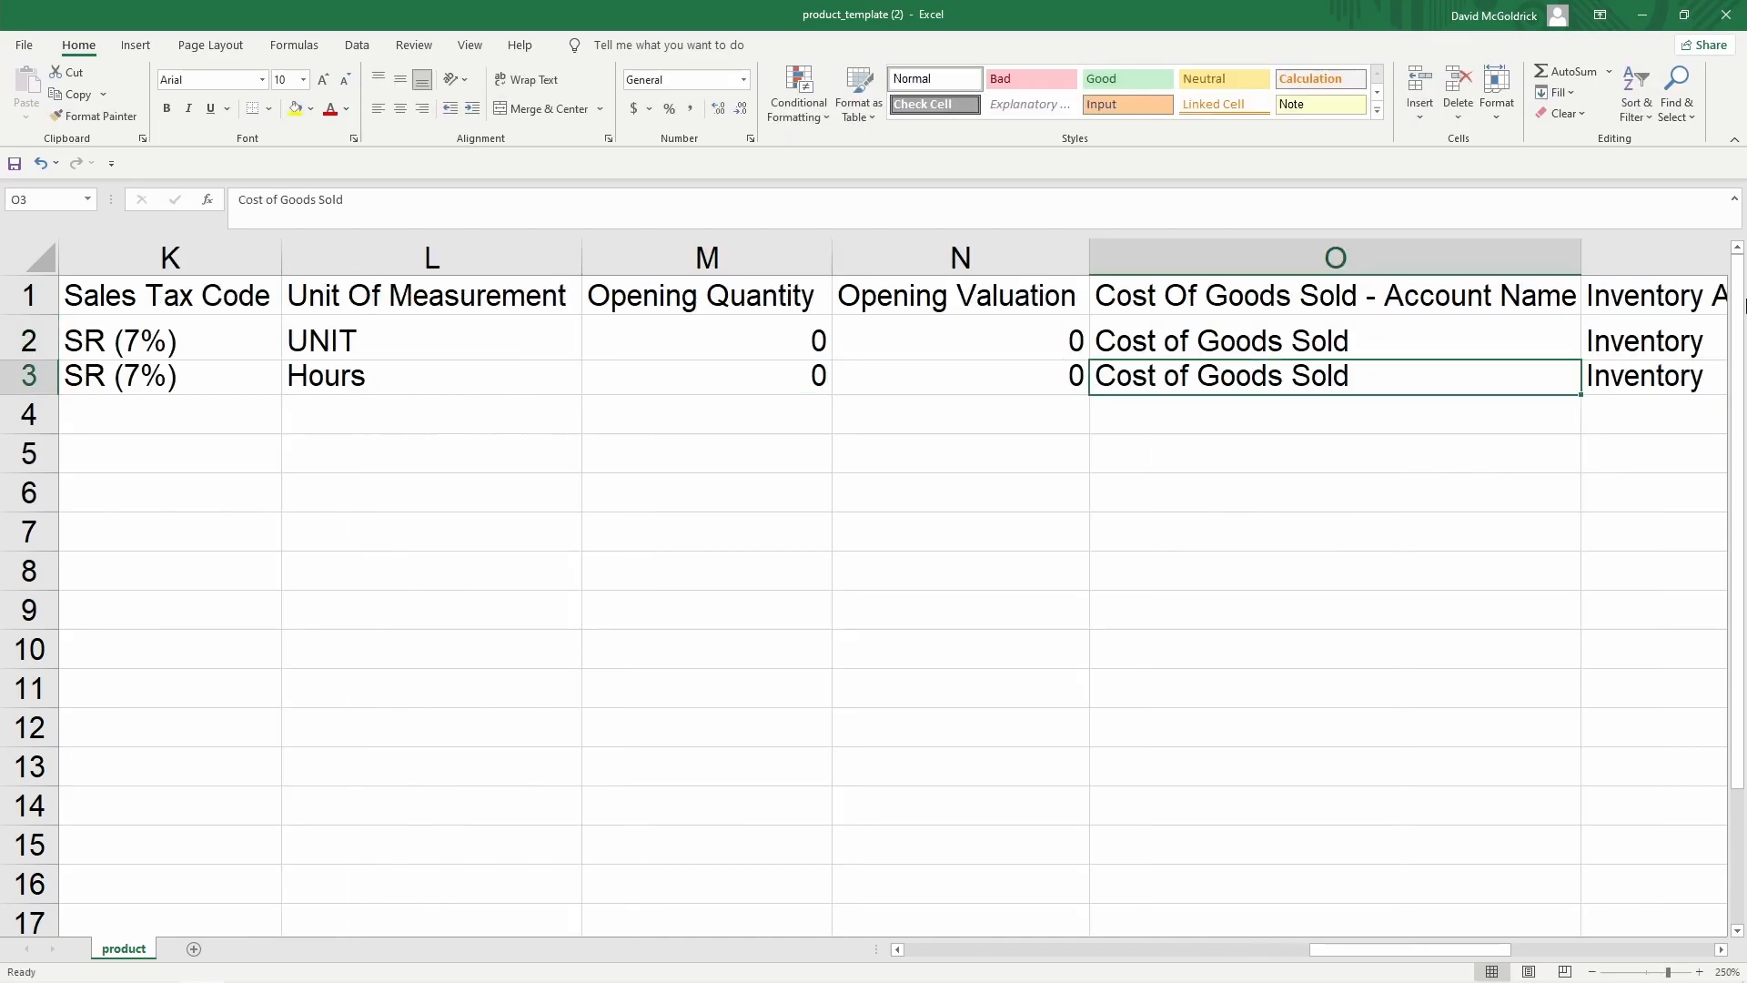
{"action": "key", "text": "Up"}
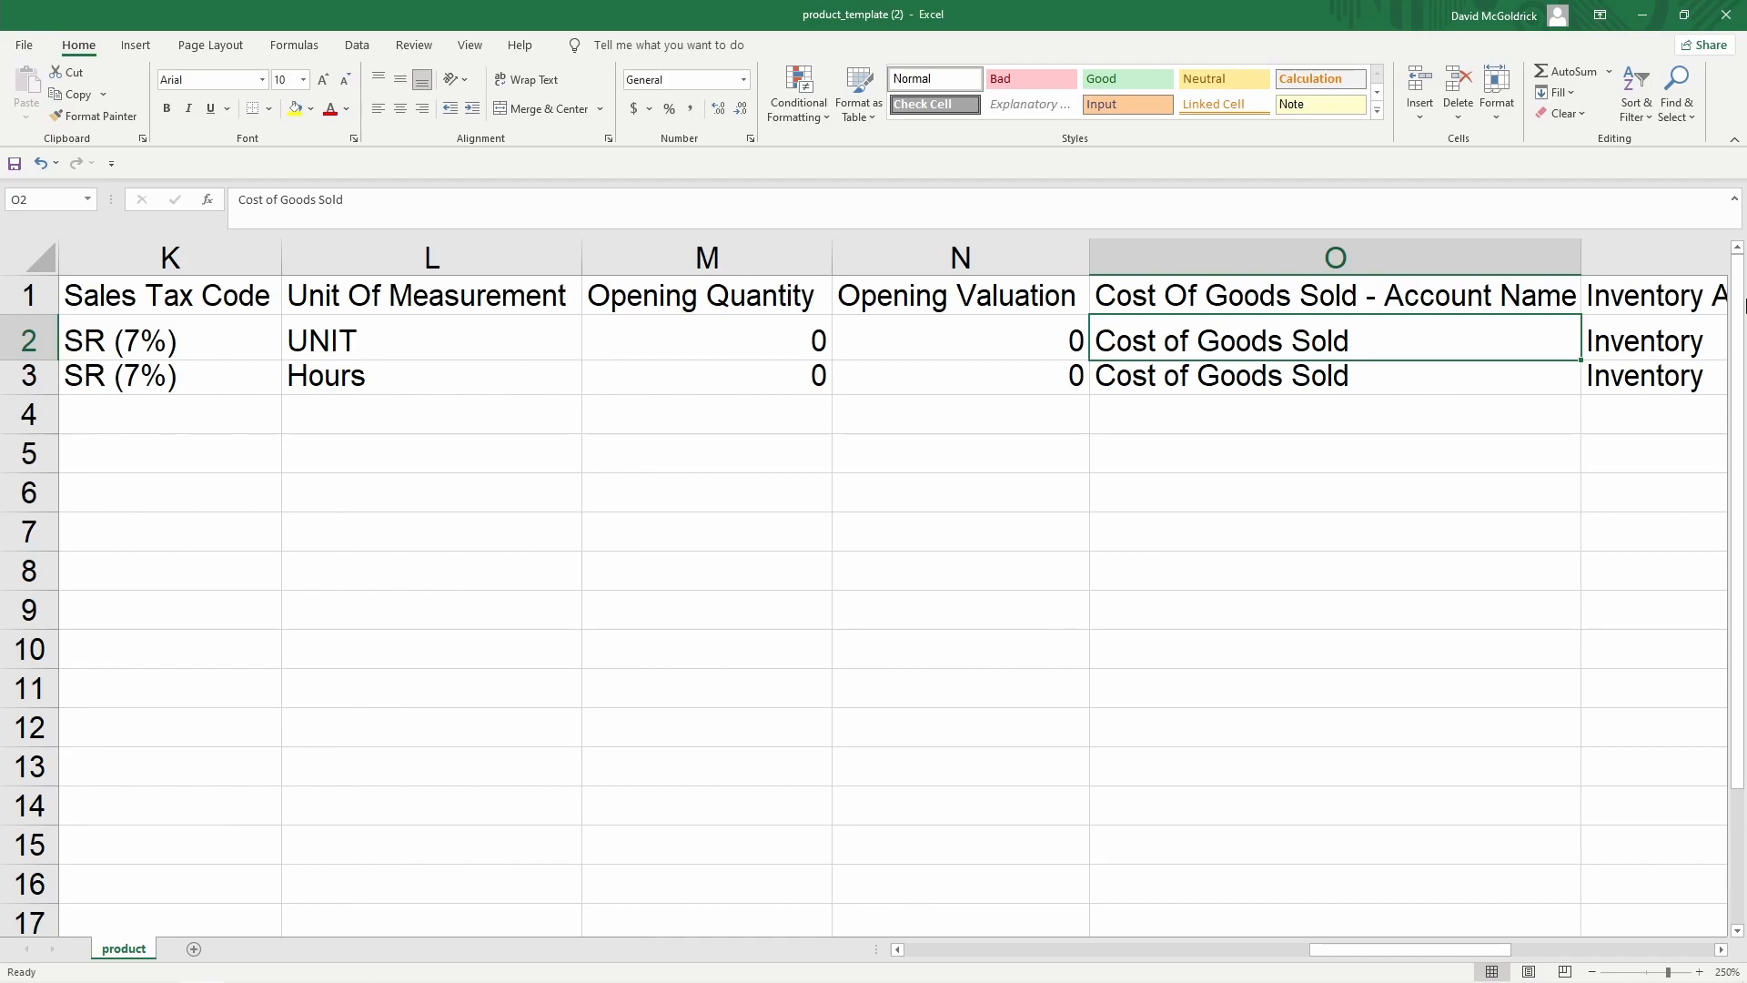
Copy the whole Mouse row into rows 4 to 6 as new products
{"action": "key", "text": "Tab"}
{"action": "key", "text": "Tab"}
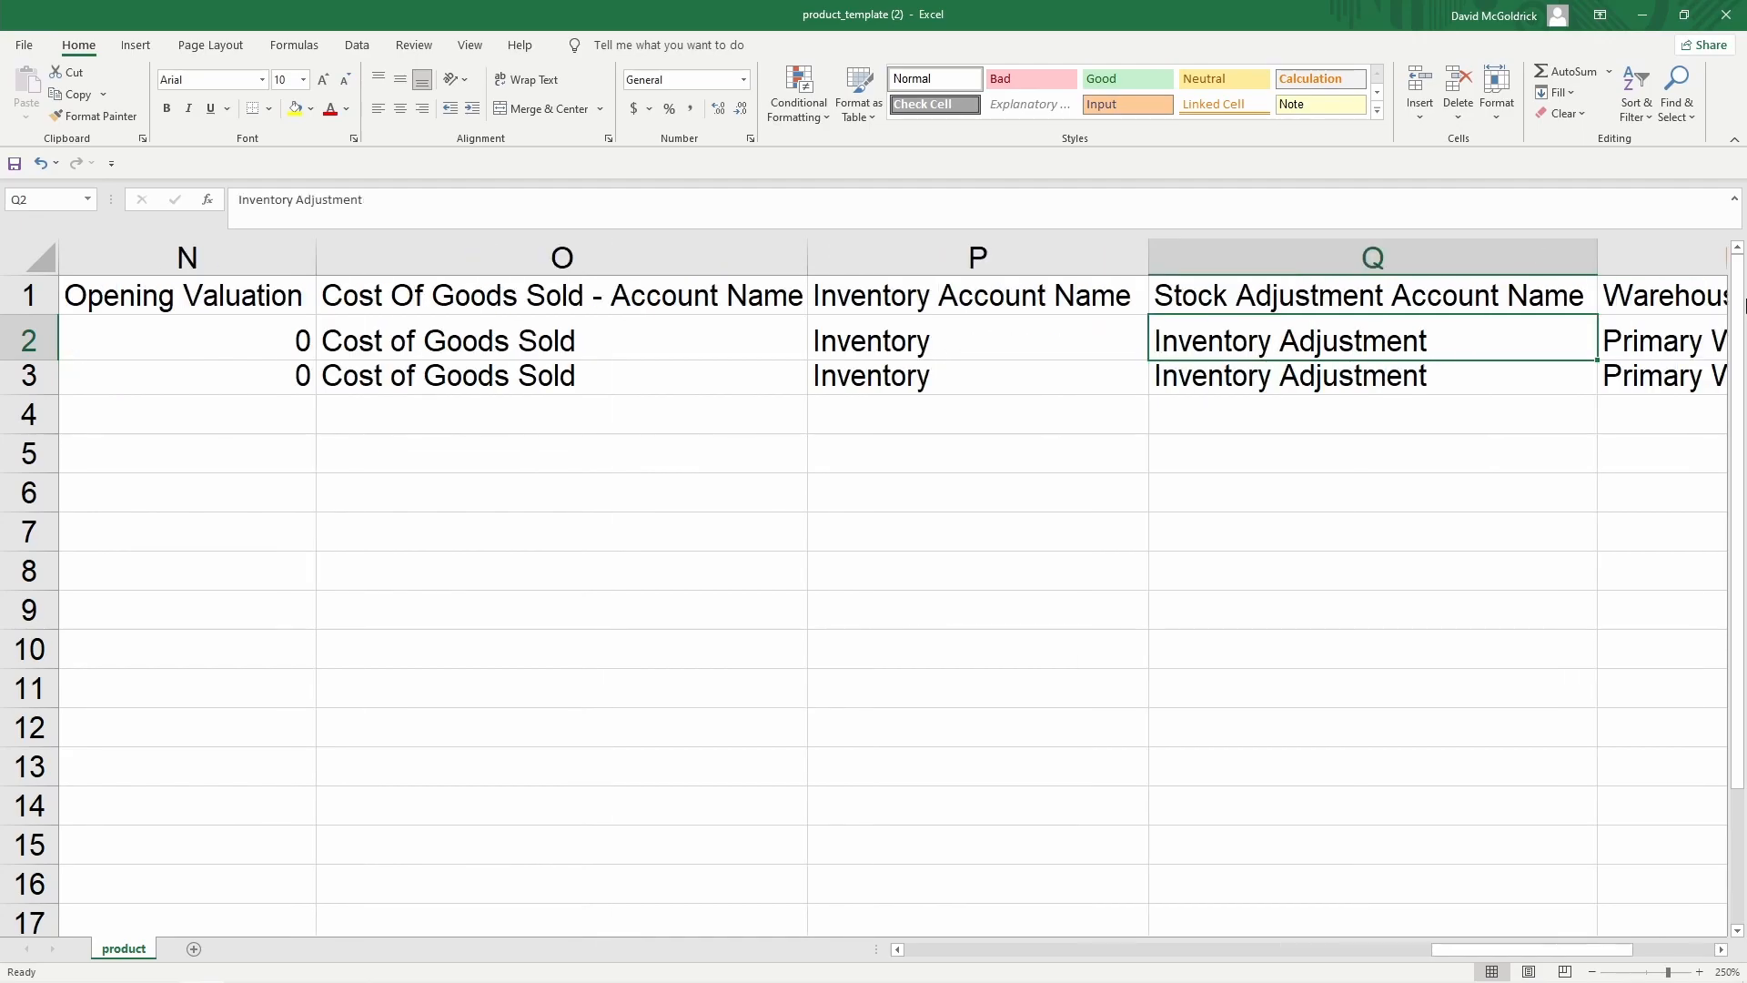
{"action": "key", "text": "Tab"}
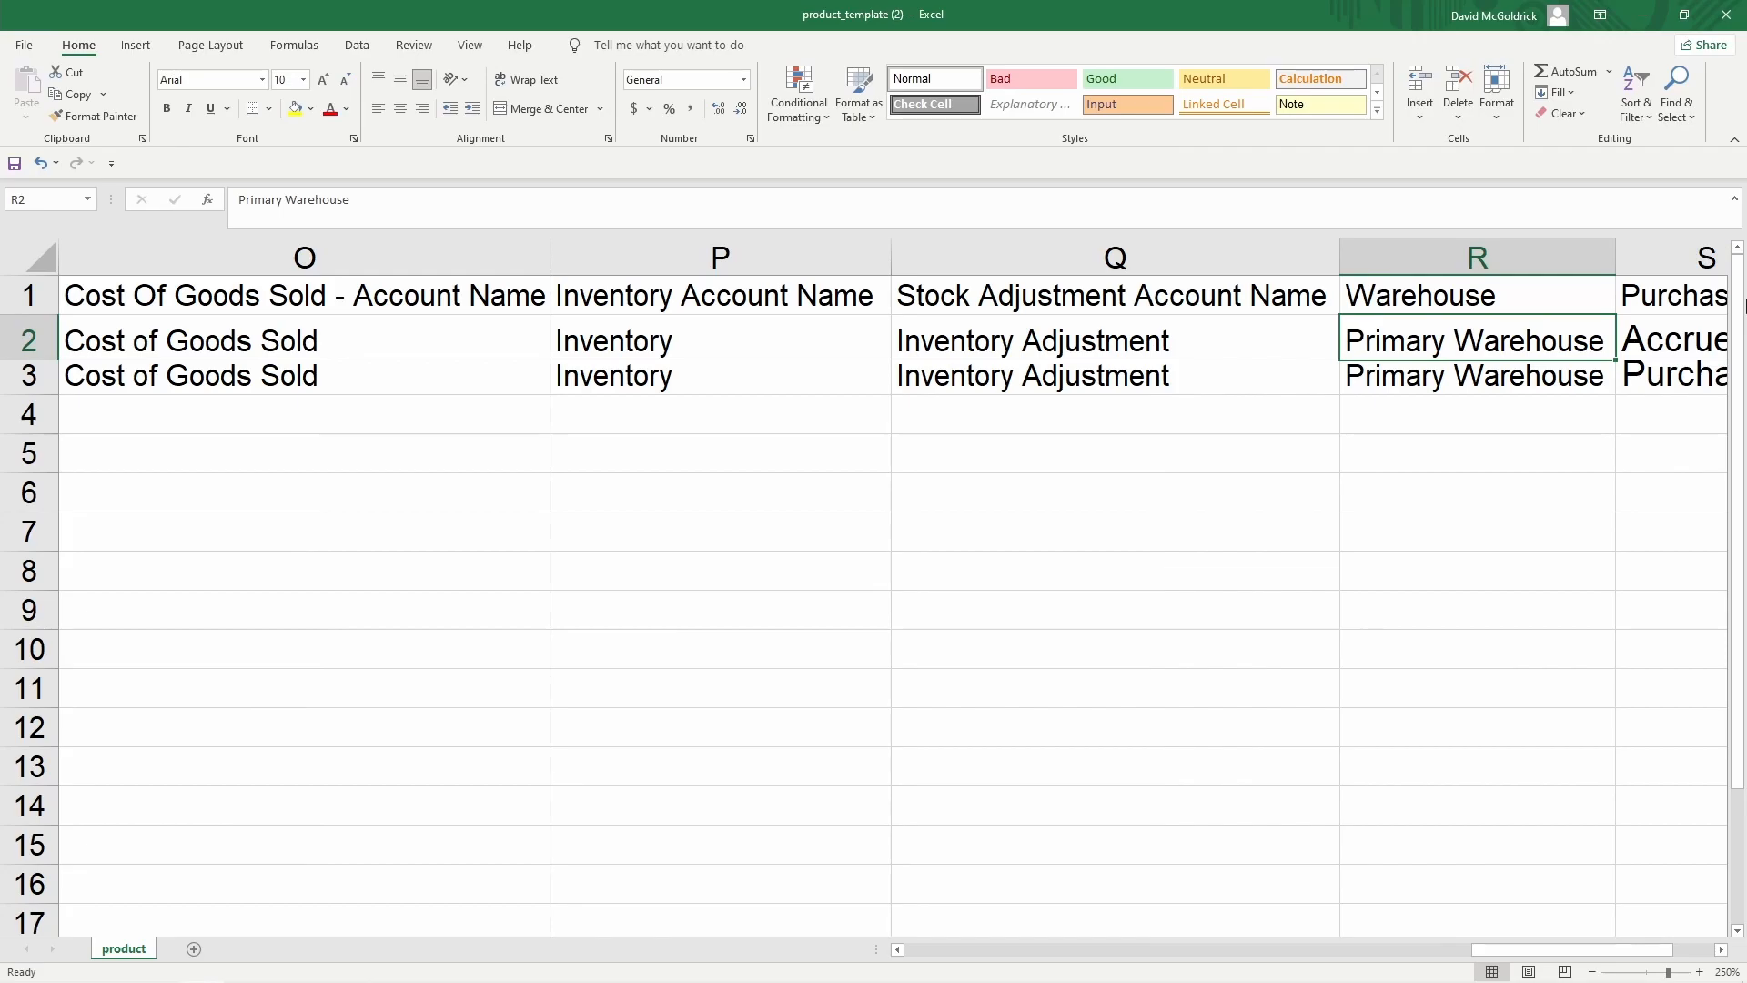
{"action": "key", "text": "Tab"}
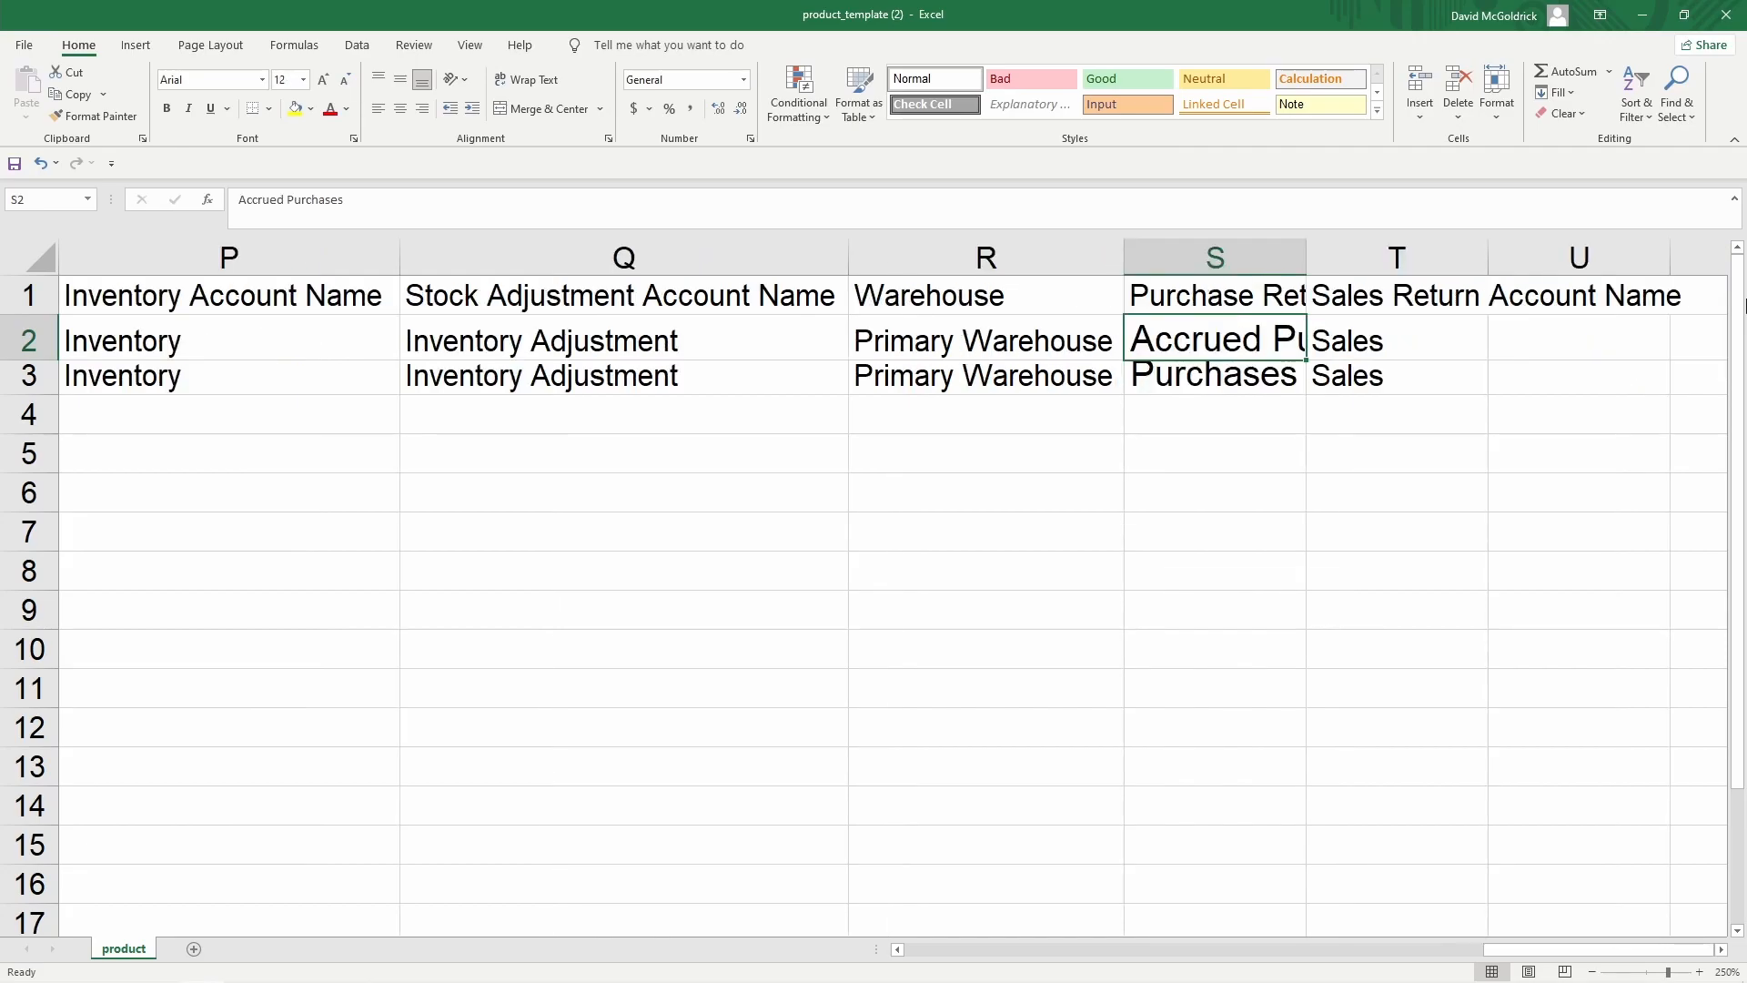
{"action": "key", "text": "Tab"}
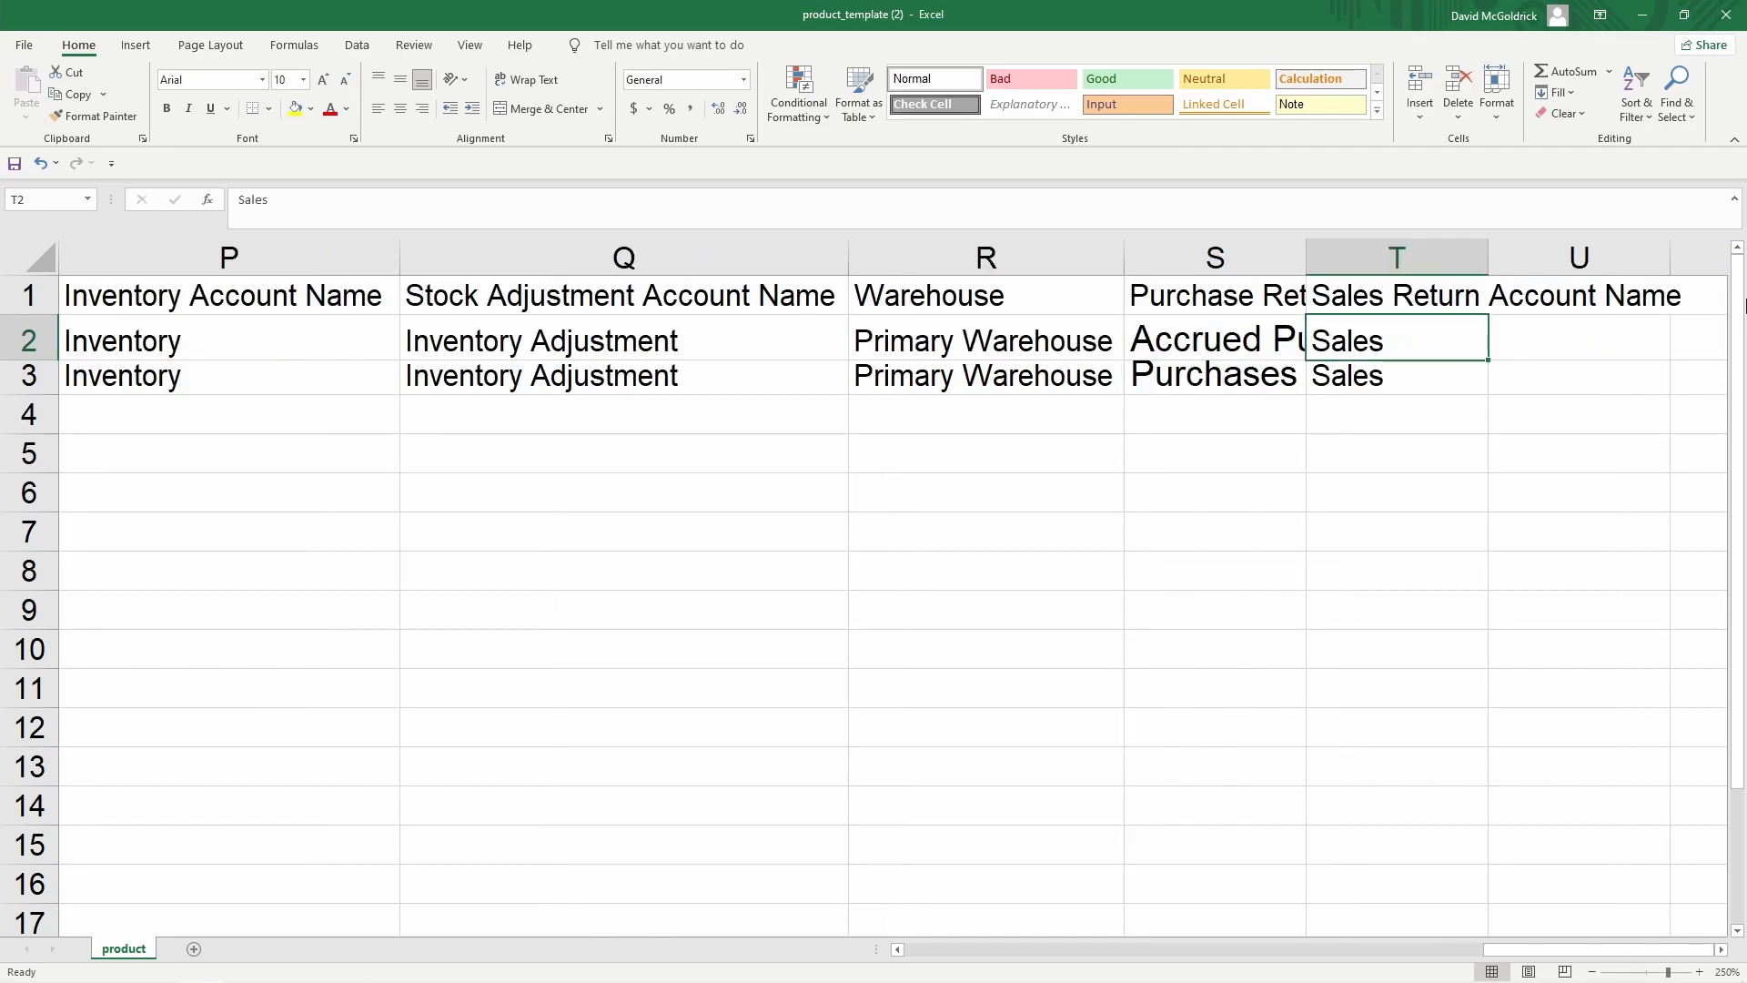
{"action": "key", "text": "Down"}
{"action": "key", "text": "Left"}
{"action": "key", "text": "Left"}
{"action": "key", "text": "Left"}
{"action": "key", "text": "Left"}
{"action": "key", "text": "Left"}
{"action": "key", "text": "Left"}
{"action": "key", "text": "Left"}
{"action": "key", "text": "Left"}
{"action": "key", "text": "Left"}
{"action": "key", "text": "Left"}
{"action": "key", "text": "Left"}
{"action": "key", "text": "Left"}
{"action": "key", "text": "Left"}
{"action": "key", "text": "Left"}
{"action": "key", "text": "Left"}
{"action": "key", "text": "Left"}
{"action": "key", "text": "Left"}
{"action": "key", "text": "Left"}
{"action": "key", "text": "Left"}
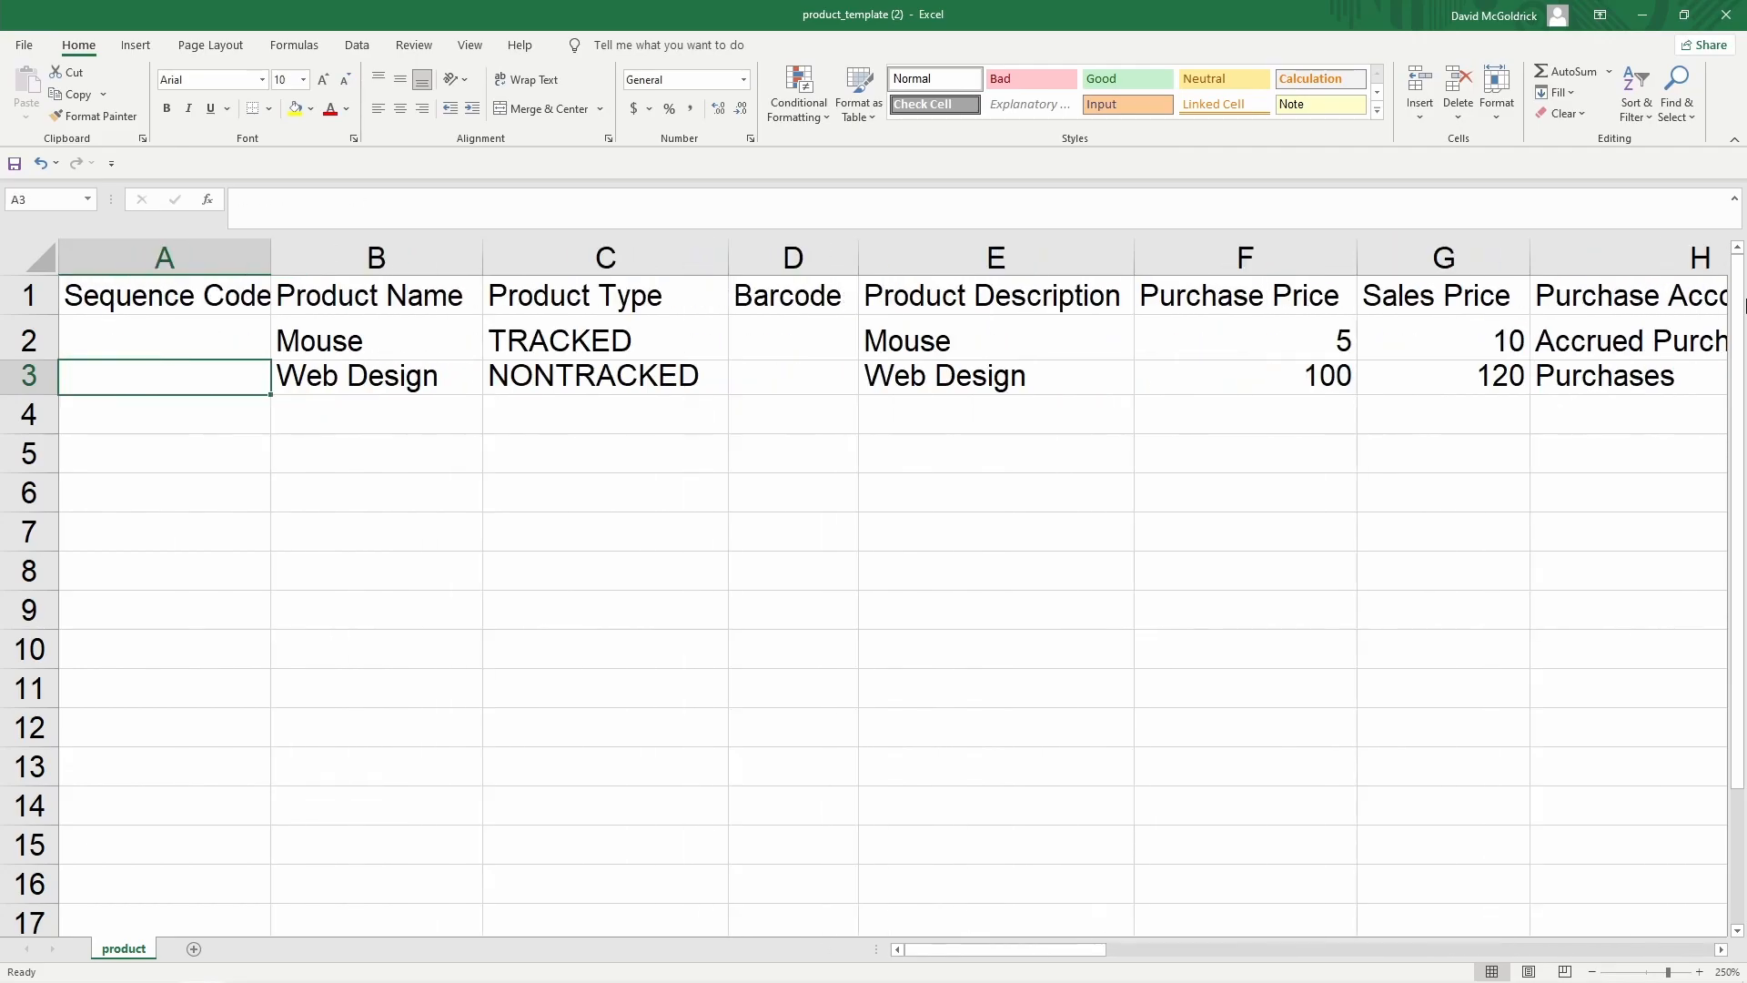
{"action": "key", "text": "Up"}
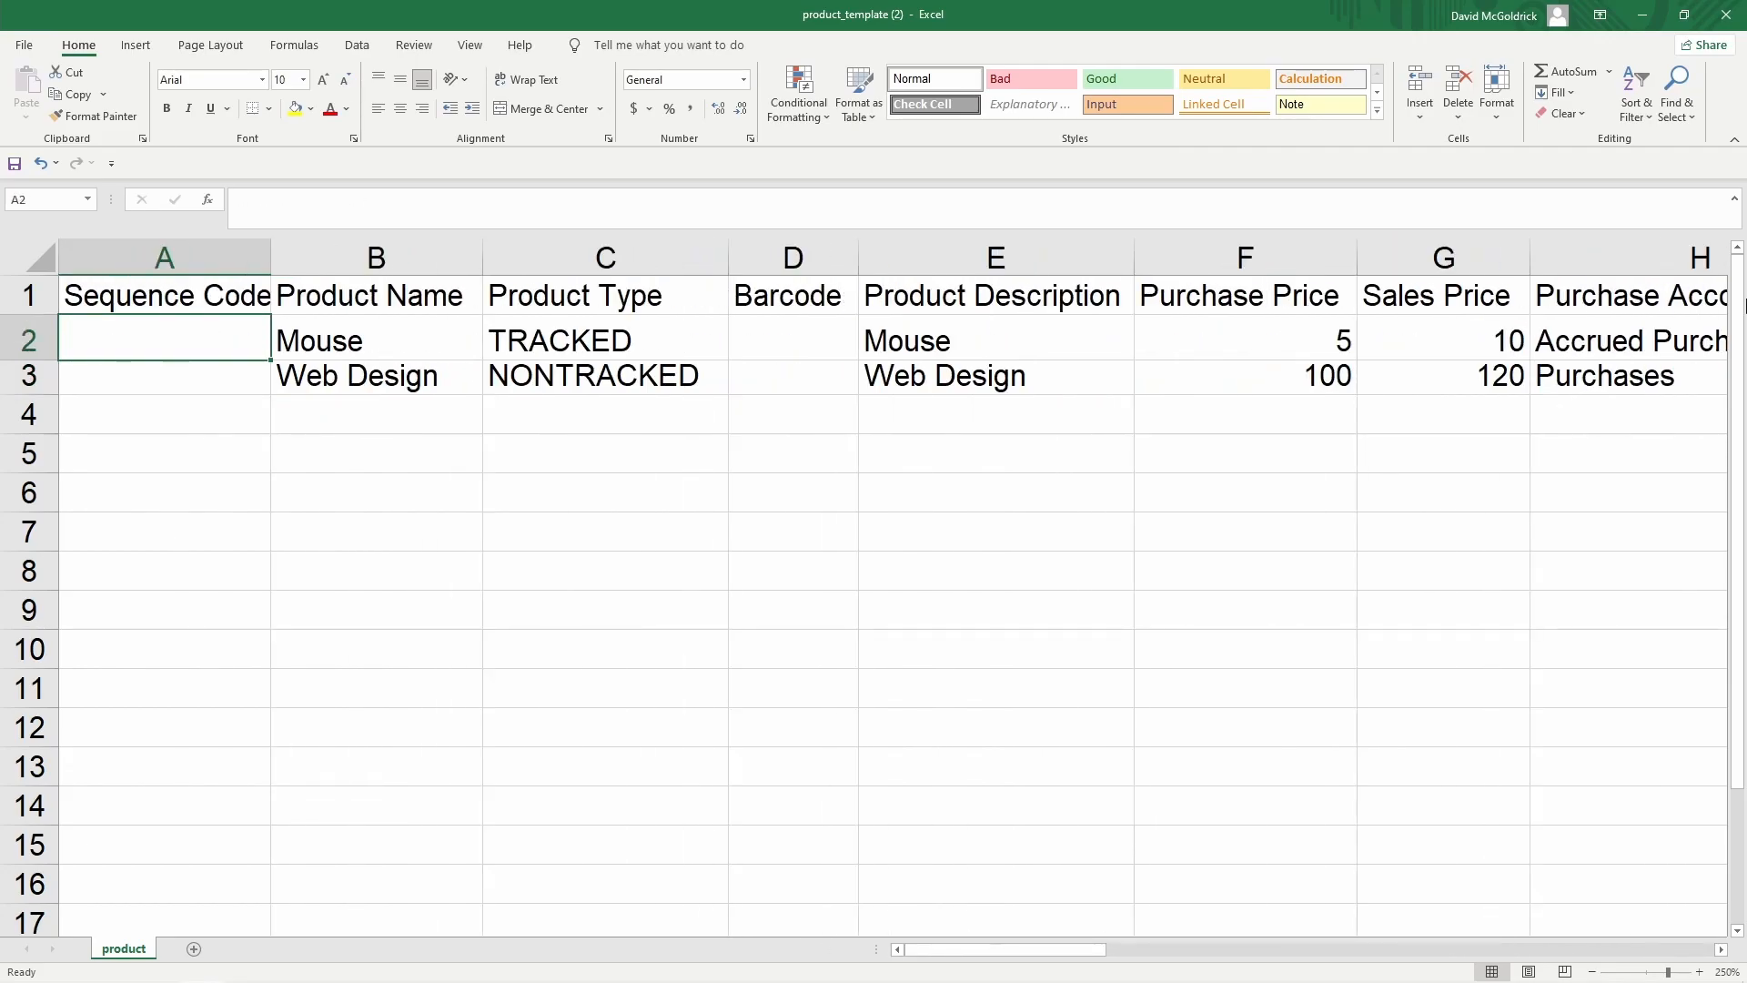
{"action": "left_click", "coordinate": [25, 339]}
{"action": "key", "text": "ctrl+c"}
{"action": "left_click_drag", "start_coordinate": [20, 411], "coordinate": [16, 487]}
{"action": "key", "text": "ctrl+v"}
Rename the copied products Monitor, Keyboard and Desktop, then save the template
{"action": "left_click", "coordinate": [320, 424]}
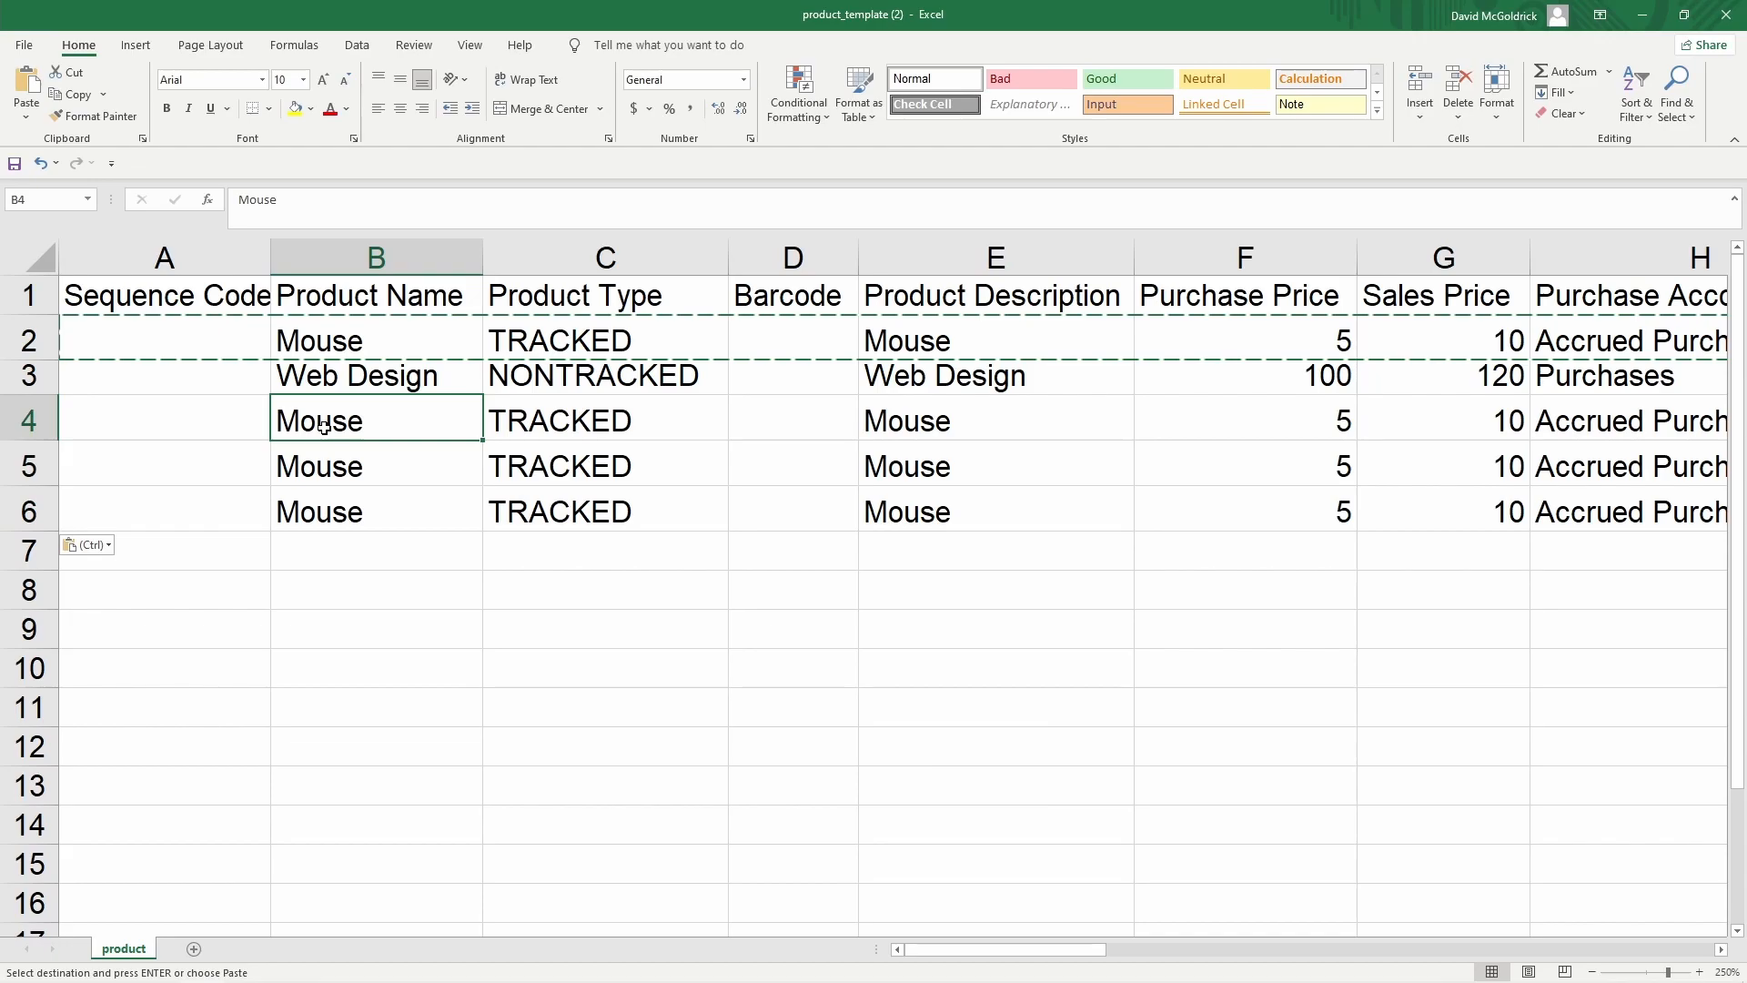
{"action": "double_click", "coordinate": [324, 427]}
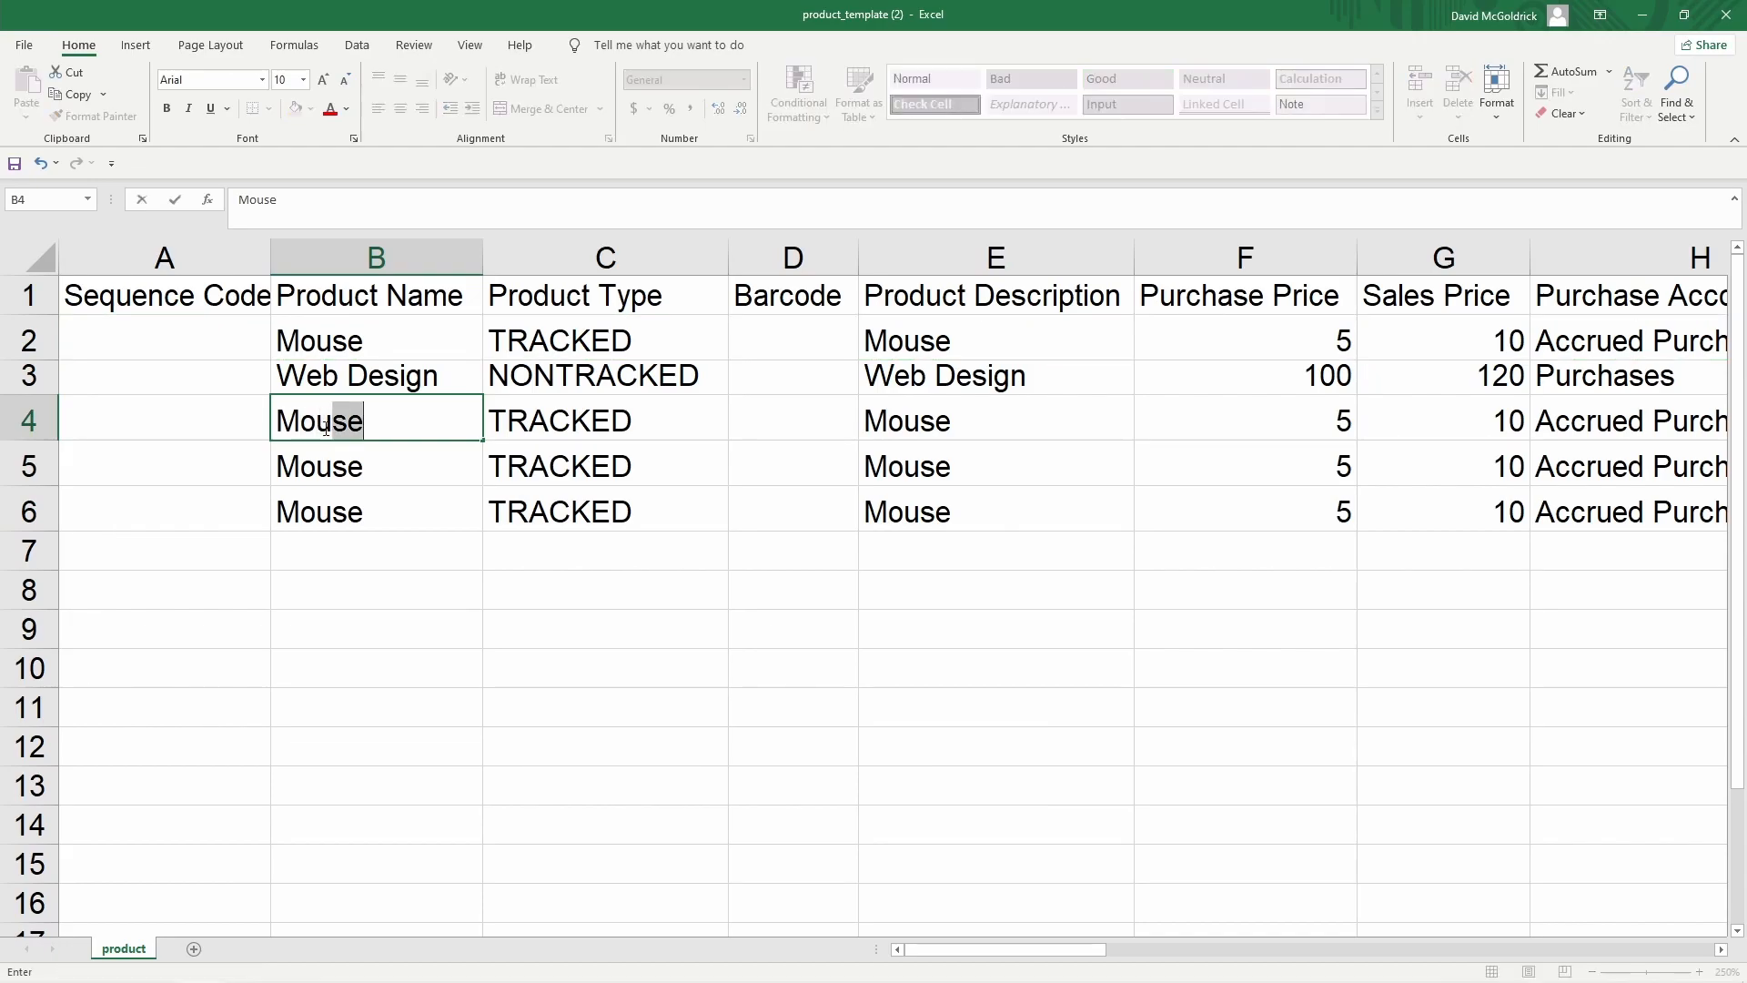
{"action": "key", "text": "BackSpace"}
{"action": "key", "text": "BackSpace"}
{"action": "key", "text": "BackSpace"}
{"action": "type", "text": "nitor"}
{"action": "key", "text": "Return"}
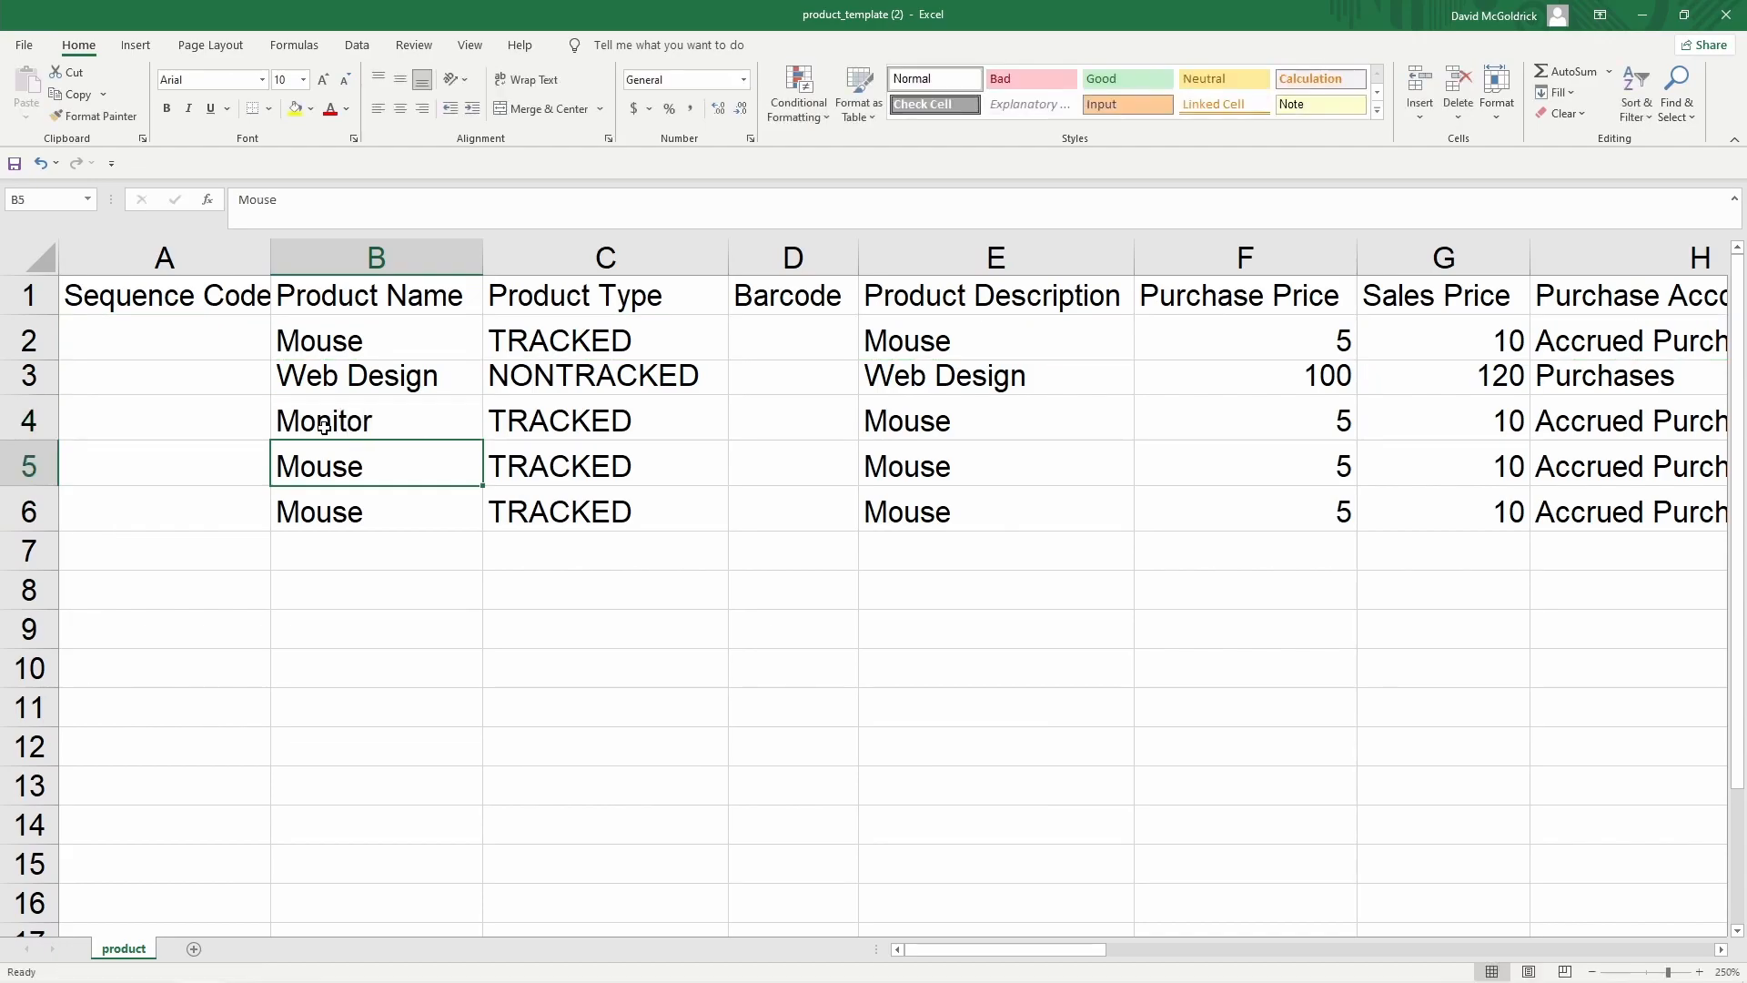
{"action": "type", "text": "Keybad"}
{"action": "key", "text": "BackSpace"}
{"action": "key", "text": "BackSpace"}
{"action": "type", "text": "oard"}
{"action": "key", "text": "Return"}
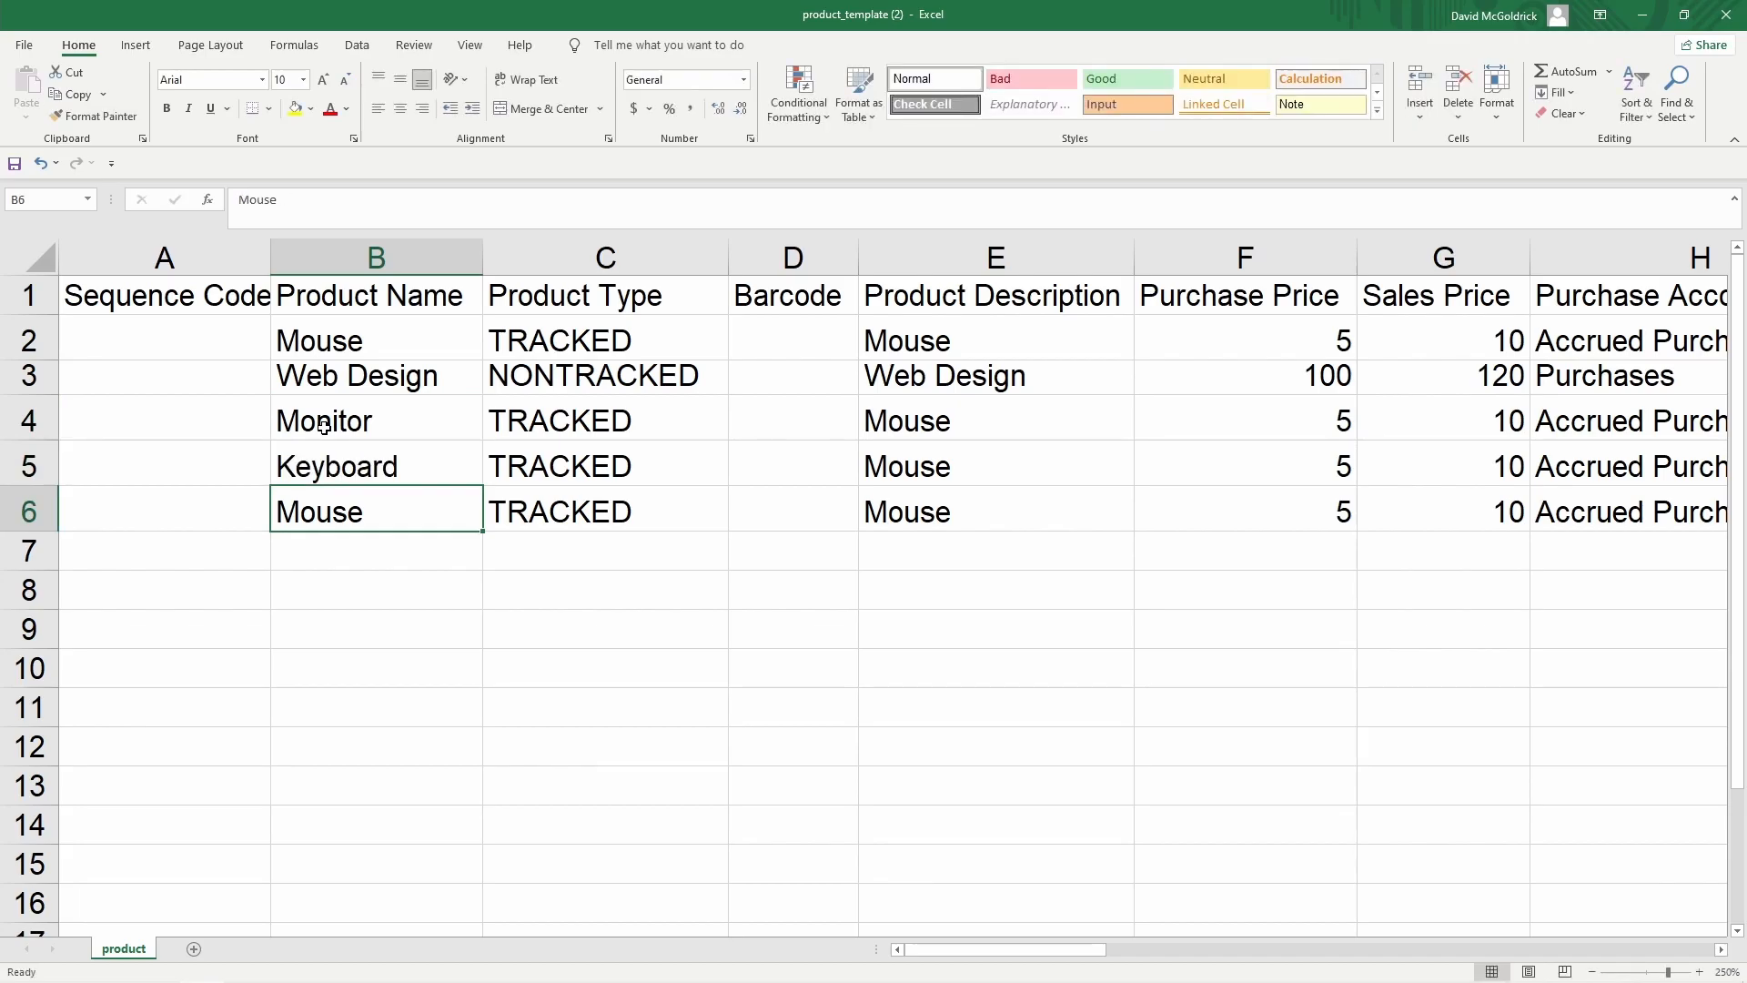
{"action": "type", "text": "Desktop"}
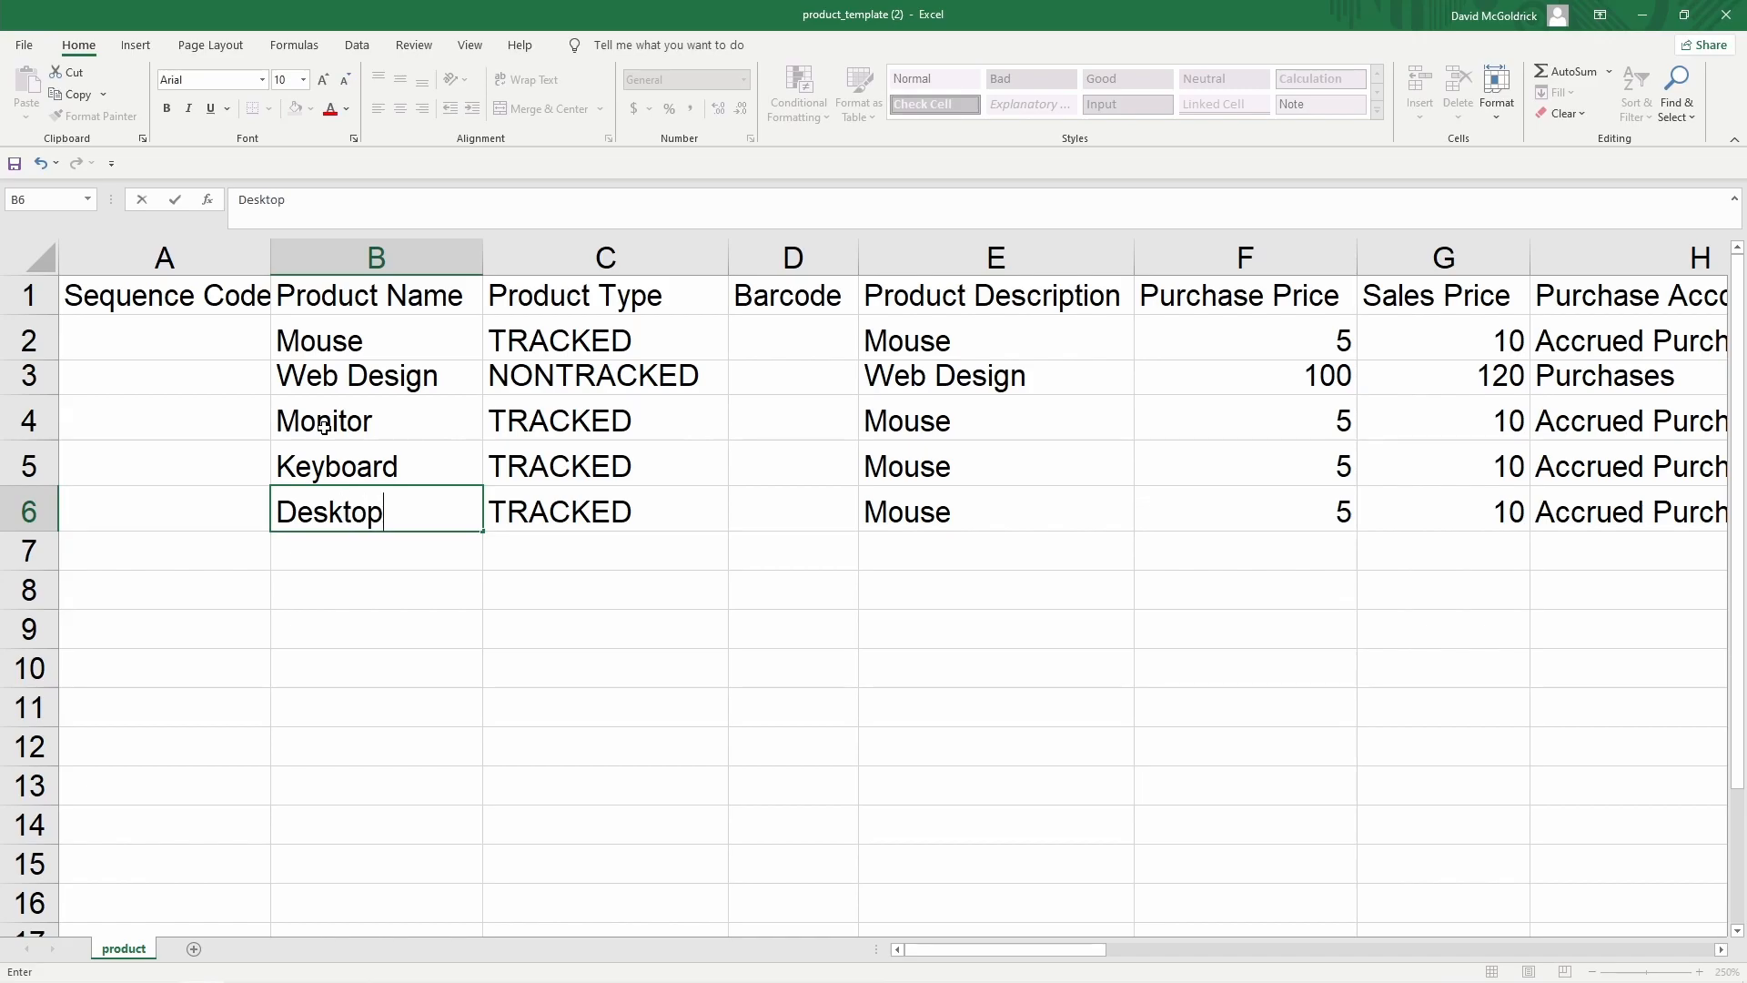
{"action": "key", "text": "Return"}
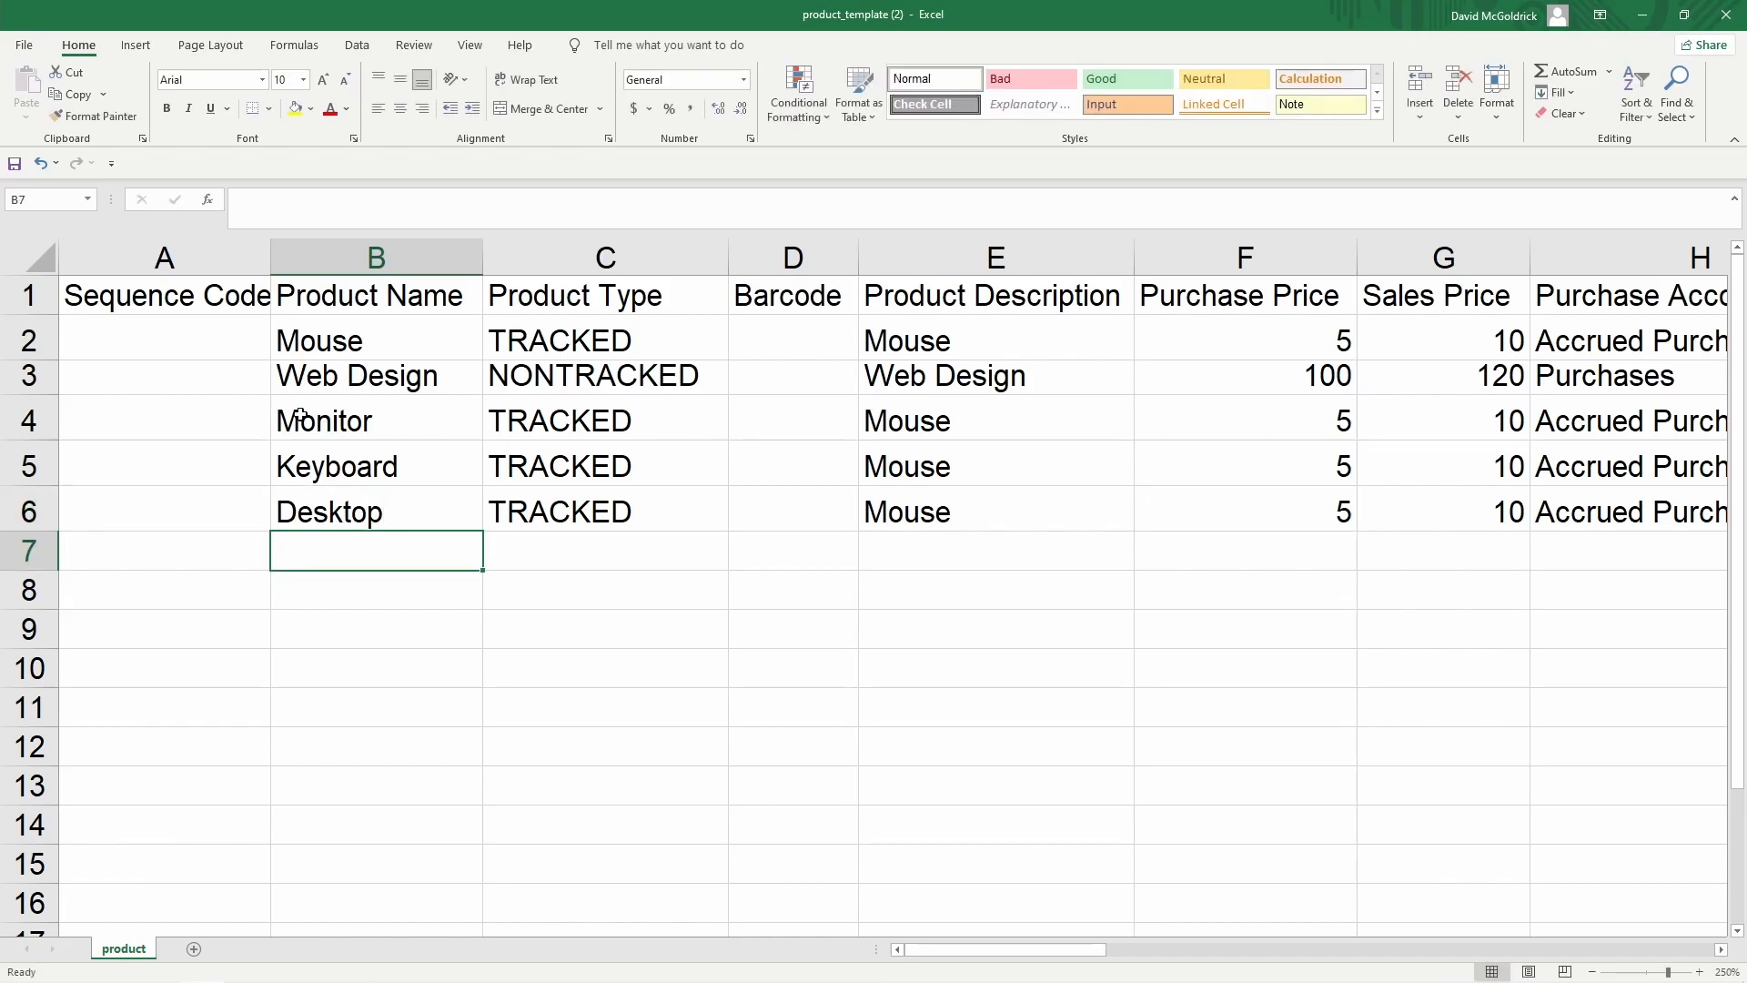
{"action": "left_click", "coordinate": [15, 165]}
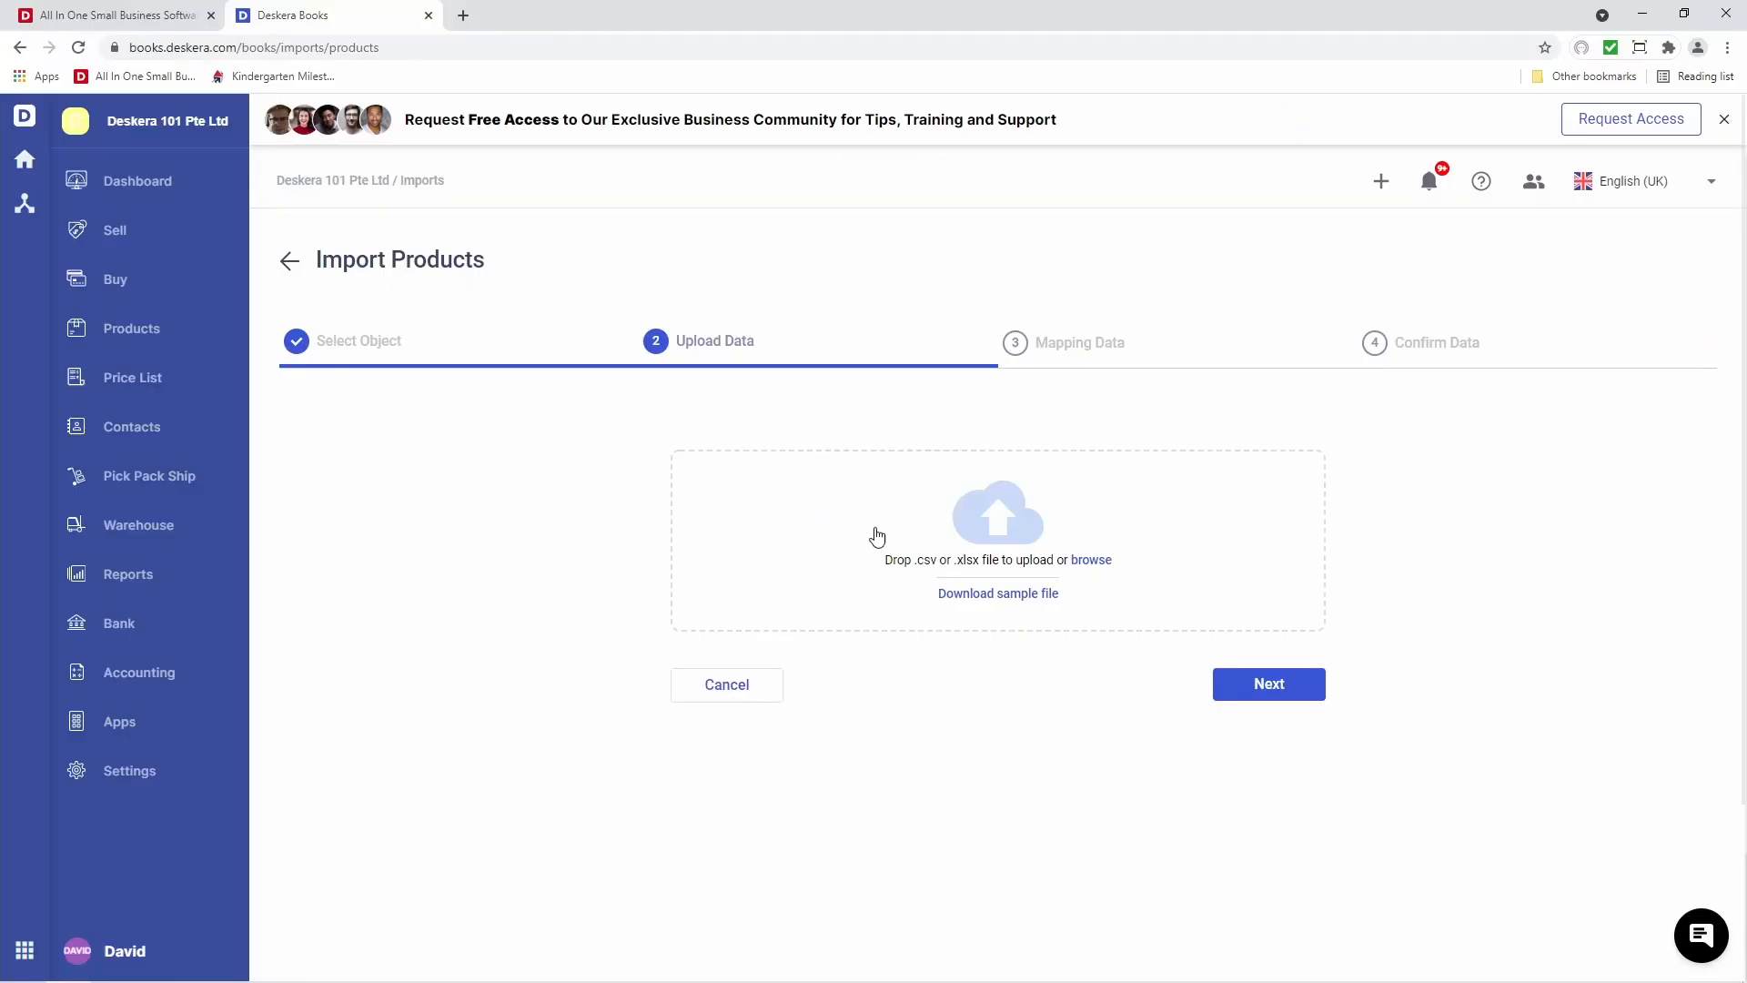
Upload the edited product_template (2) file to the product import
{"action": "left_click", "coordinate": [1087, 561]}
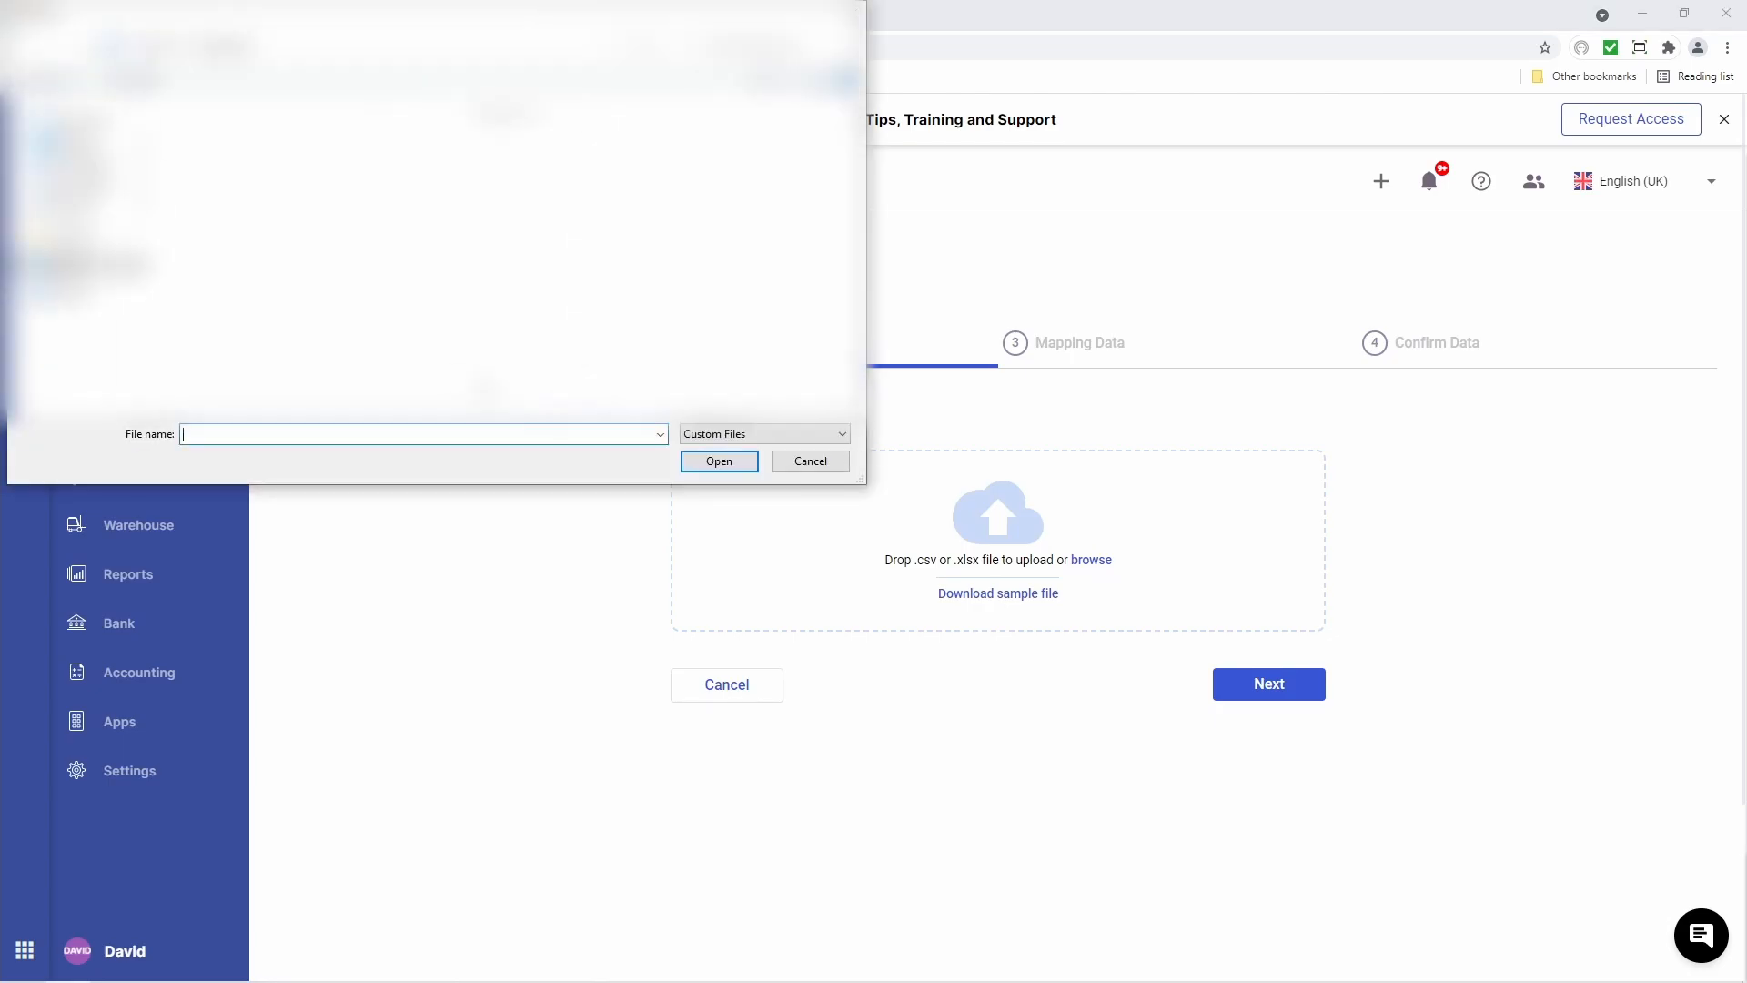
{"action": "left_click", "coordinate": [199, 182]}
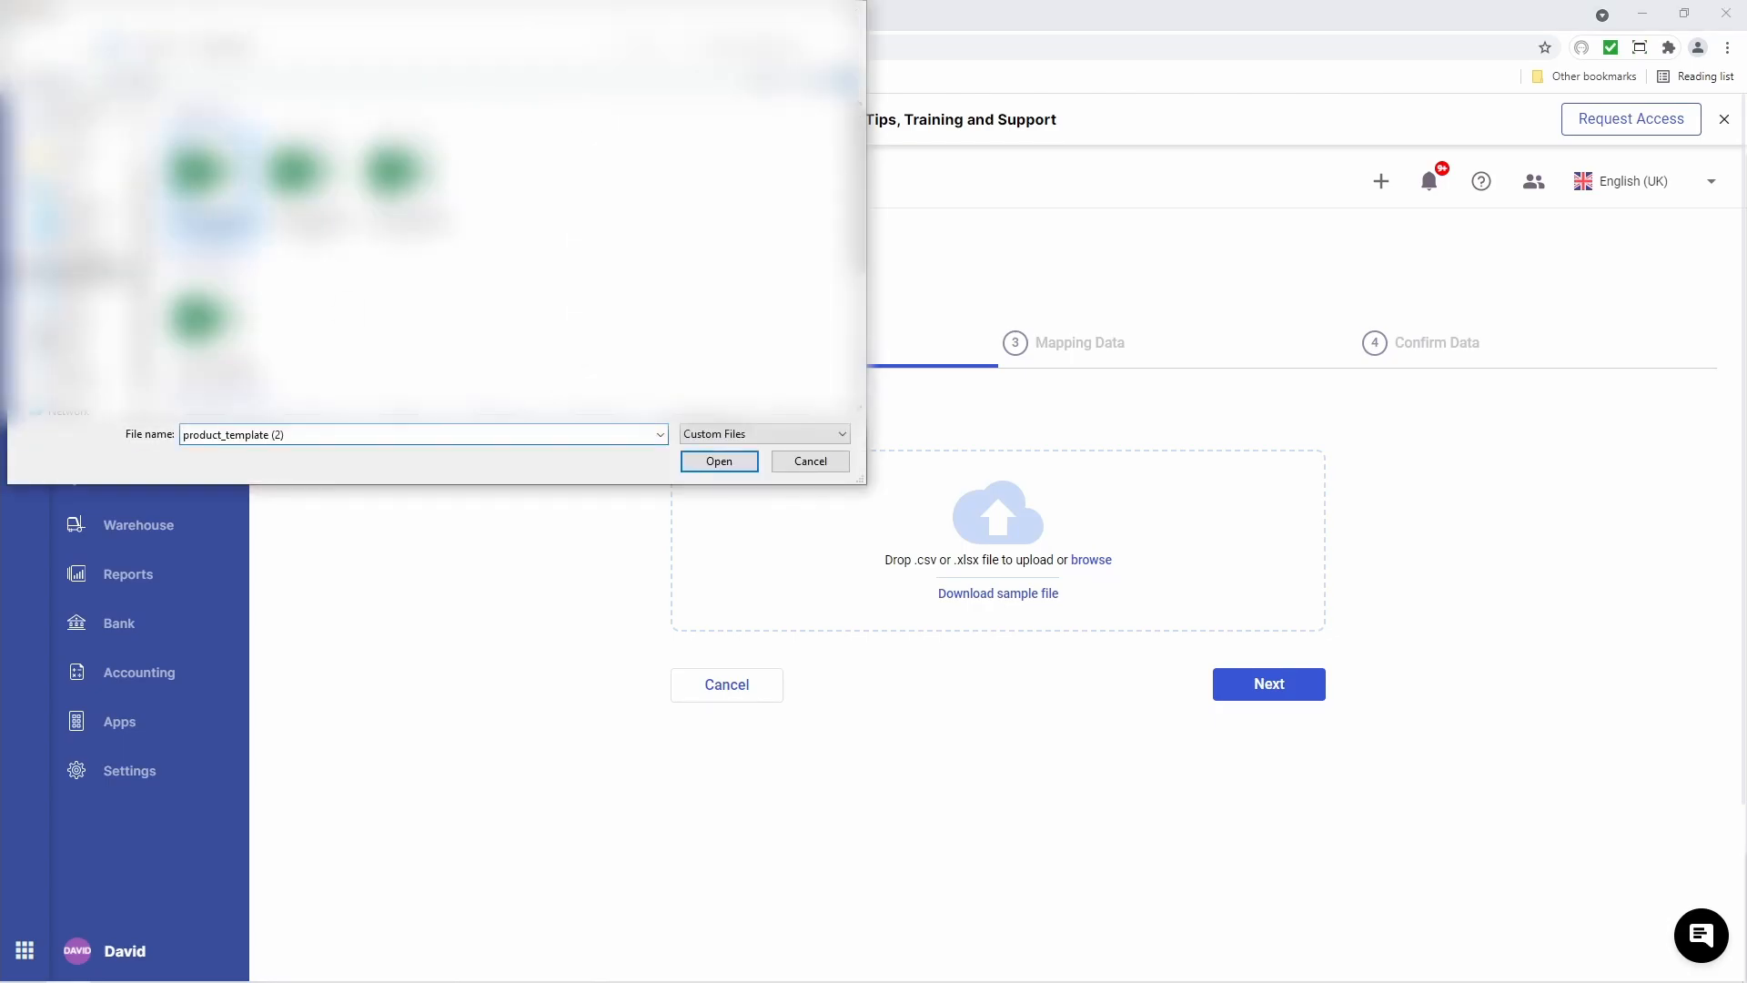
{"action": "left_click", "coordinate": [708, 468]}
Keep the default column mapping, checking Product Name's field, and move to Confirm Data
{"action": "left_click", "coordinate": [1277, 792]}
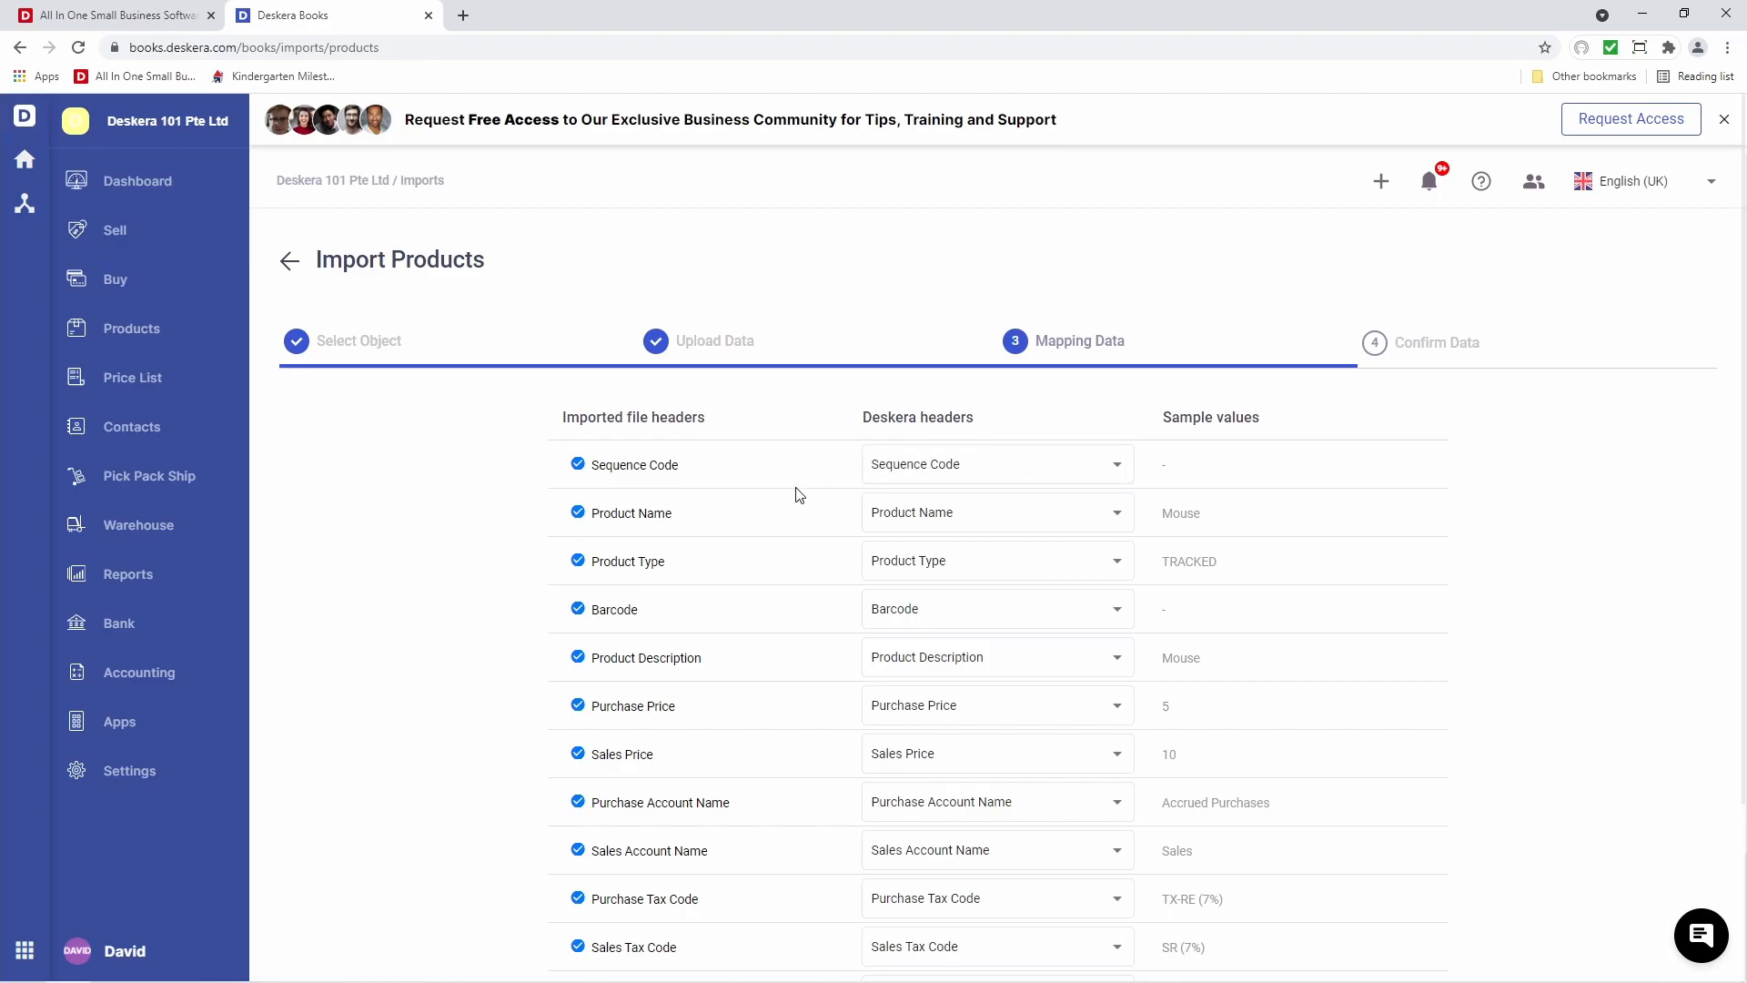
{"action": "left_click", "coordinate": [937, 515]}
{"action": "scroll", "coordinate": [979, 625], "scroll_direction": "down", "scroll_amount": 10}
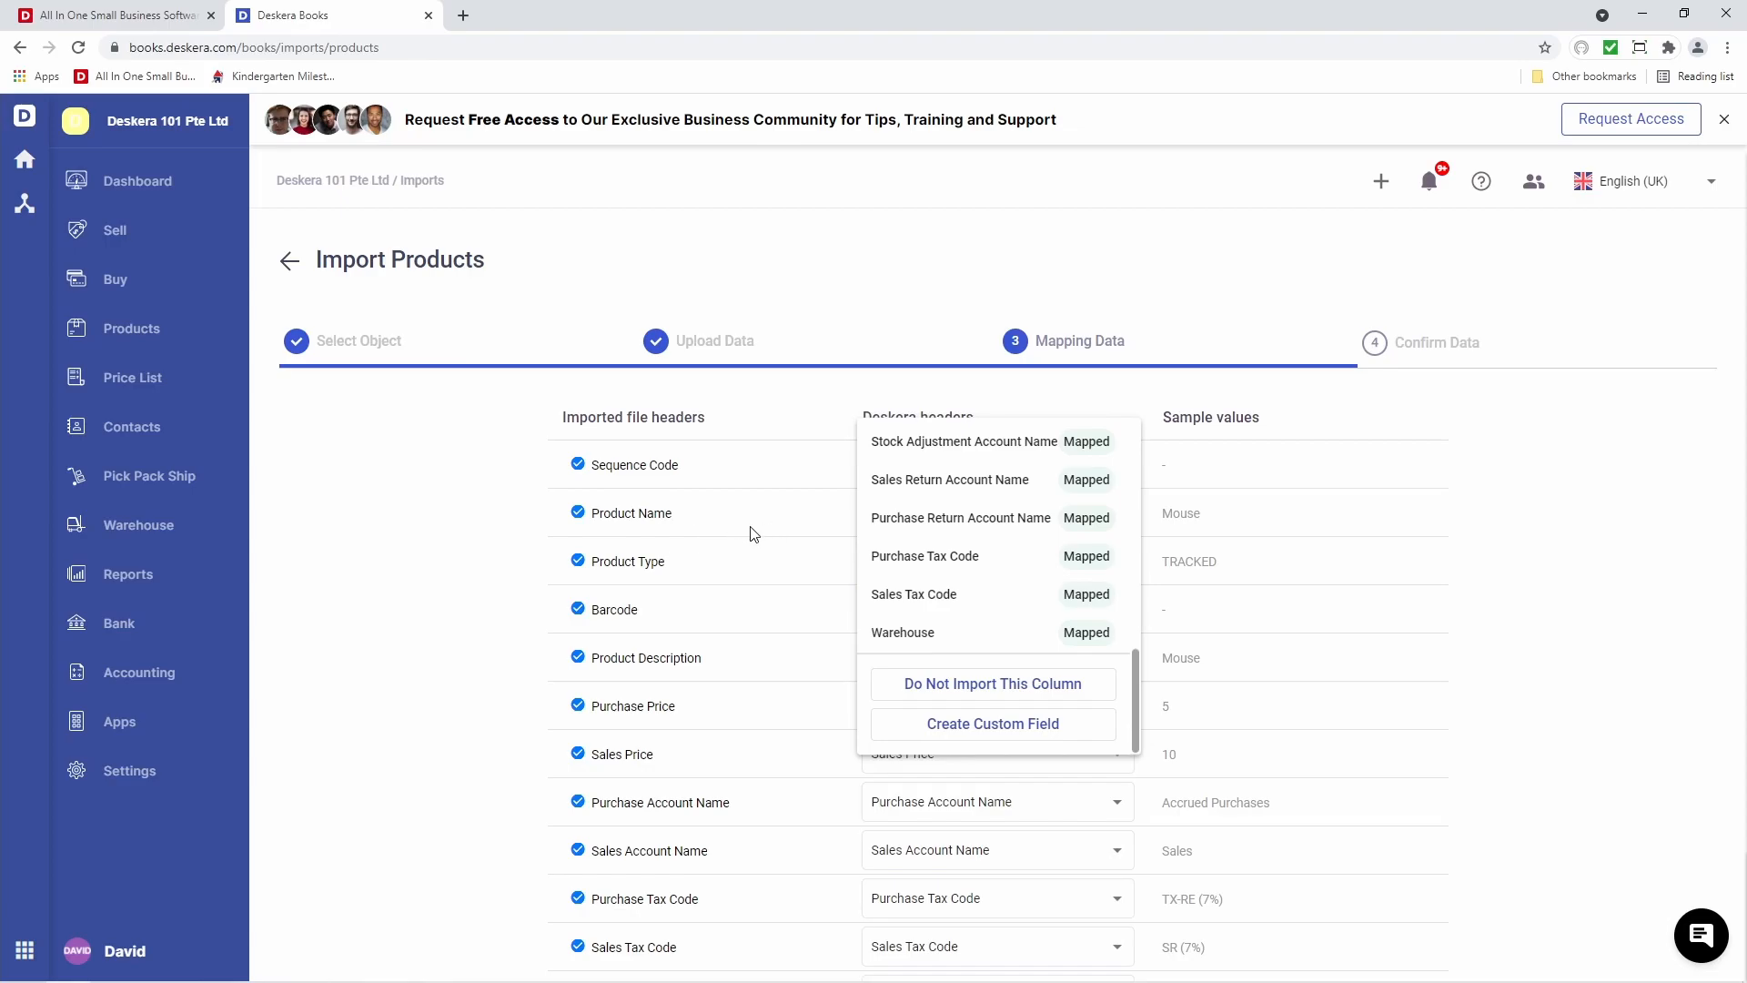
{"action": "left_click", "coordinate": [774, 546]}
{"action": "scroll", "coordinate": [830, 673], "scroll_direction": "down", "scroll_amount": 3}
{"action": "scroll", "coordinate": [830, 674], "scroll_direction": "down", "scroll_amount": 3}
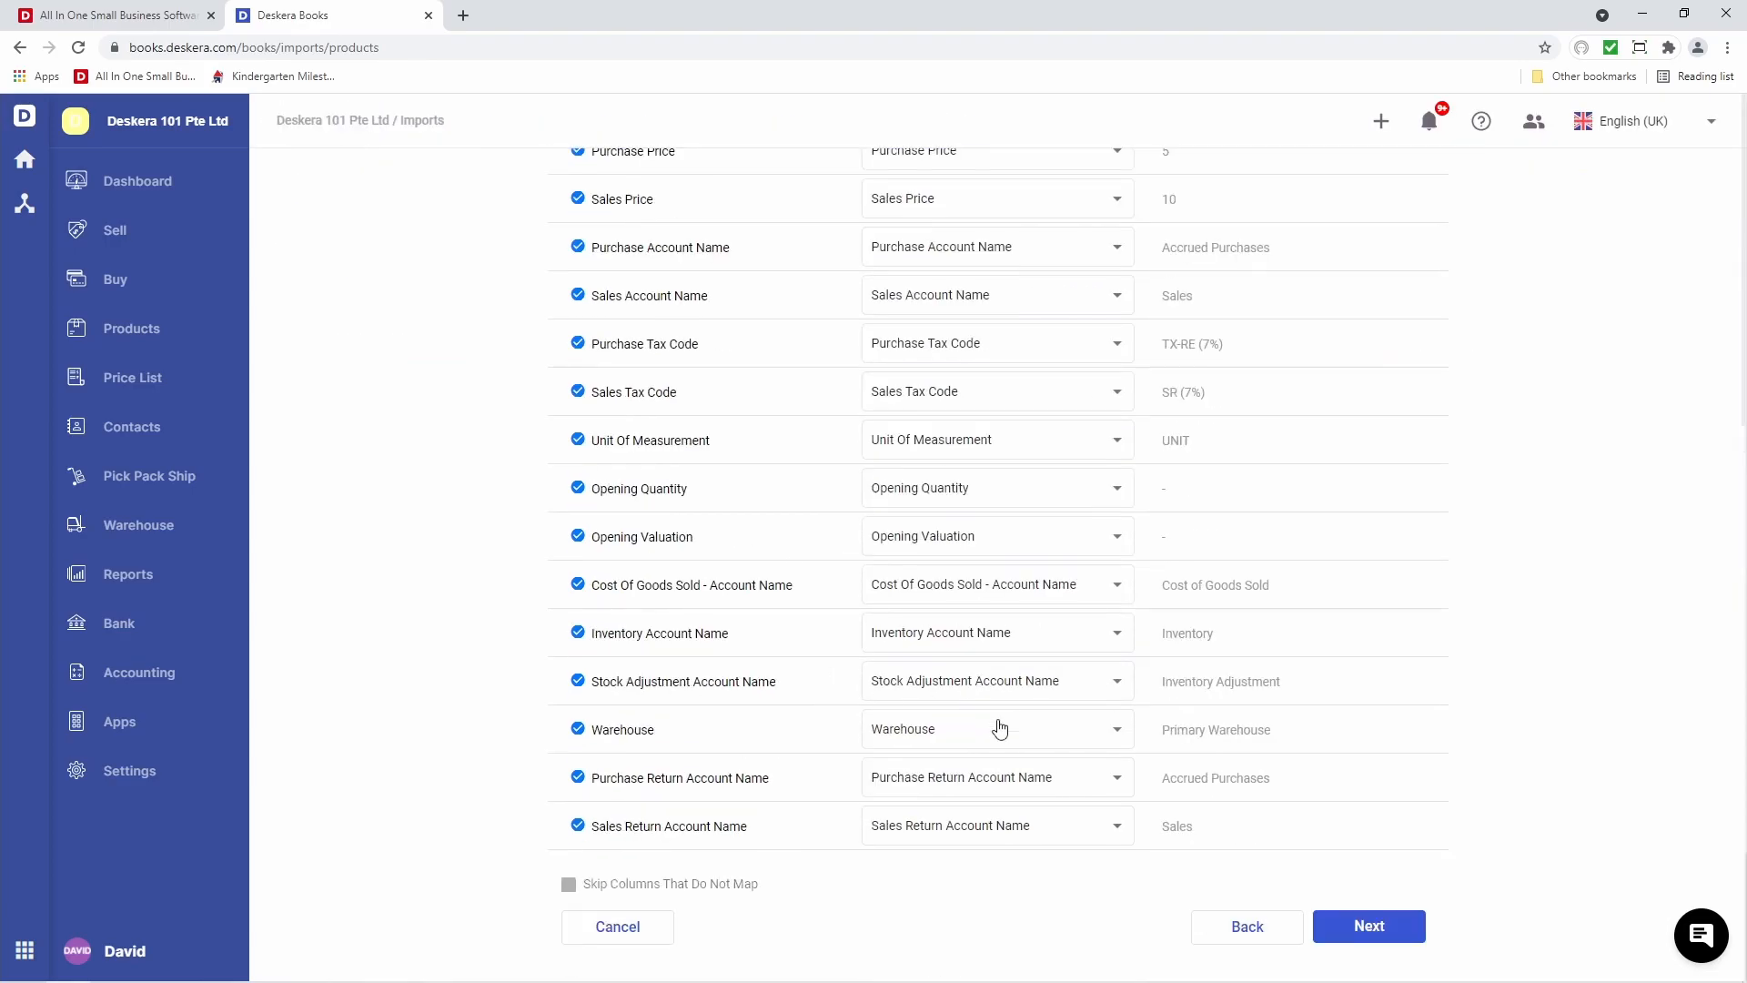
{"action": "left_click", "coordinate": [1370, 926]}
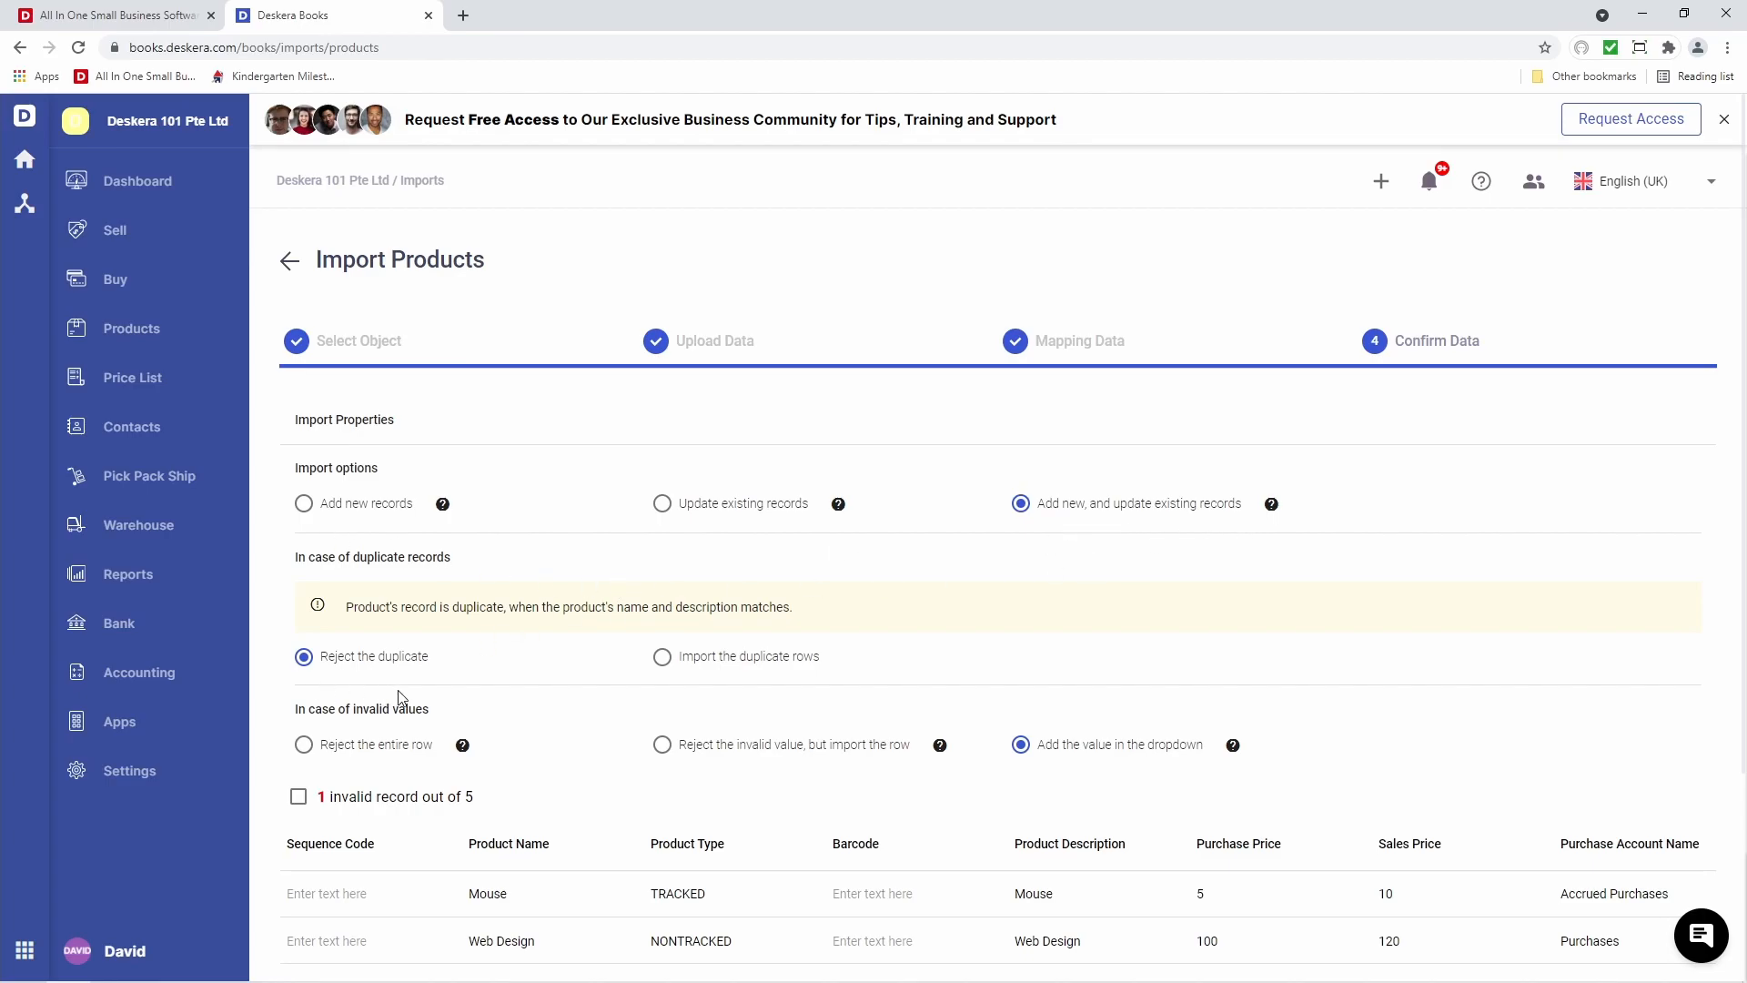
Show only the invalid record and change Web Design's unit from Hours to HOUR
{"action": "scroll", "coordinate": [731, 690], "scroll_direction": "down", "scroll_amount": 3}
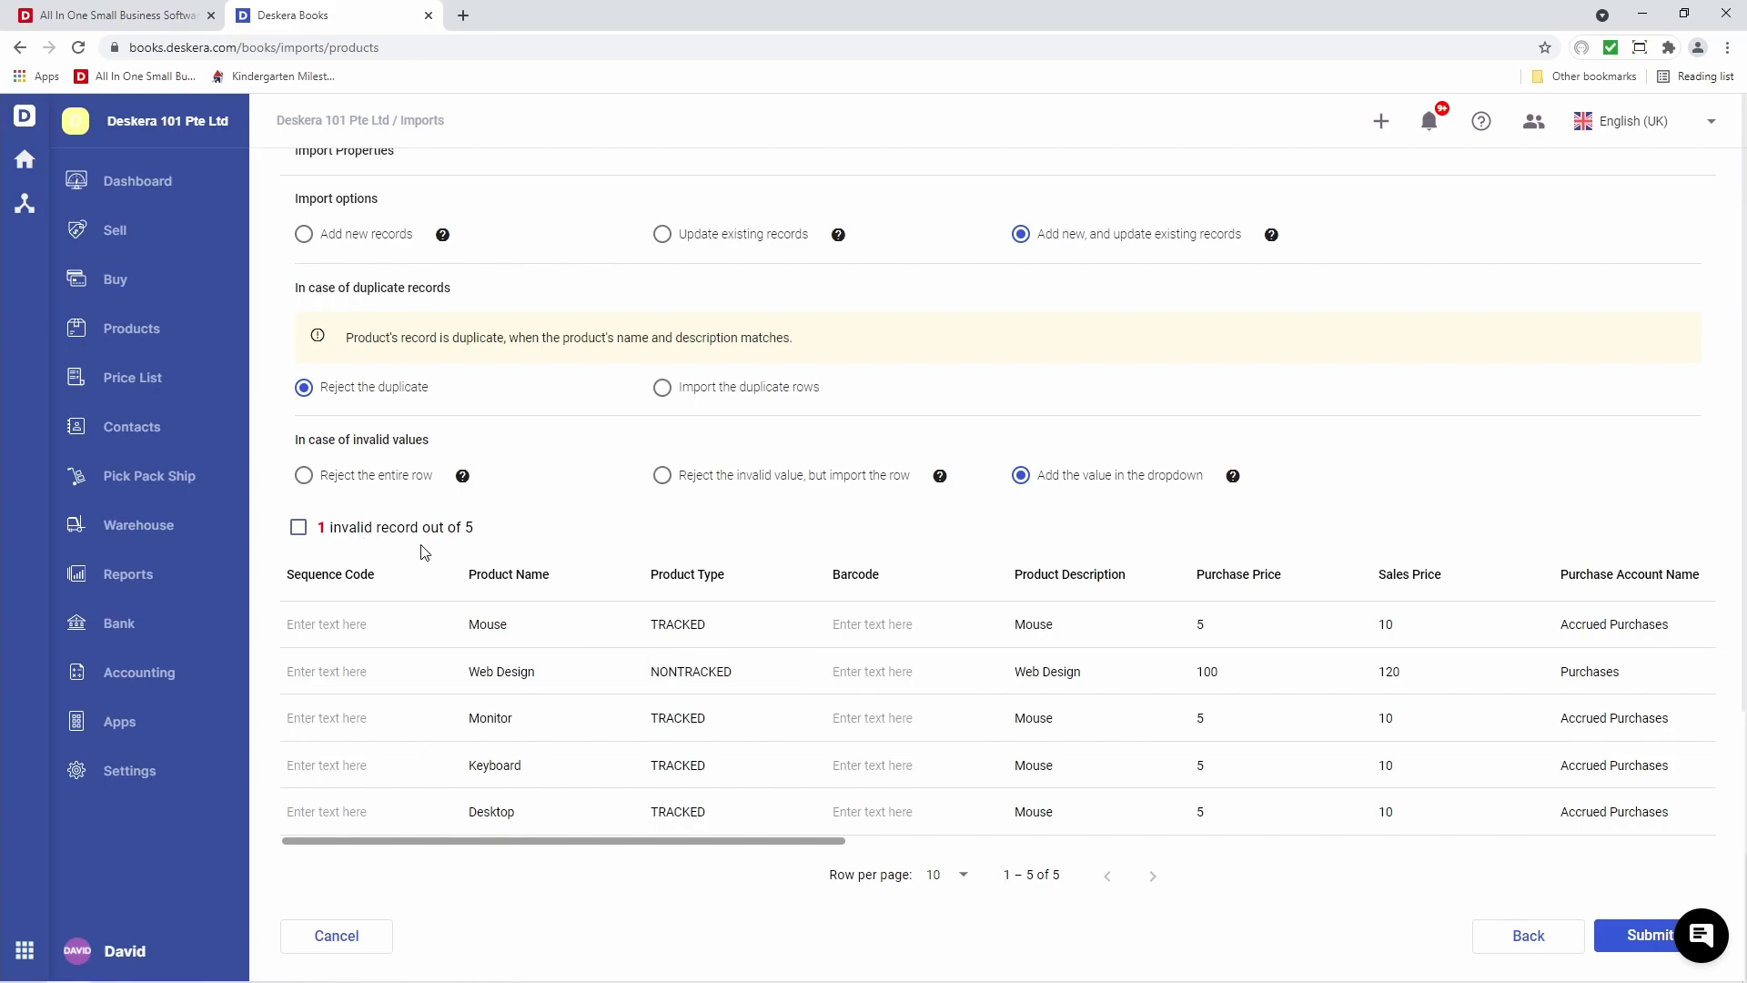
{"action": "left_click", "coordinate": [298, 527]}
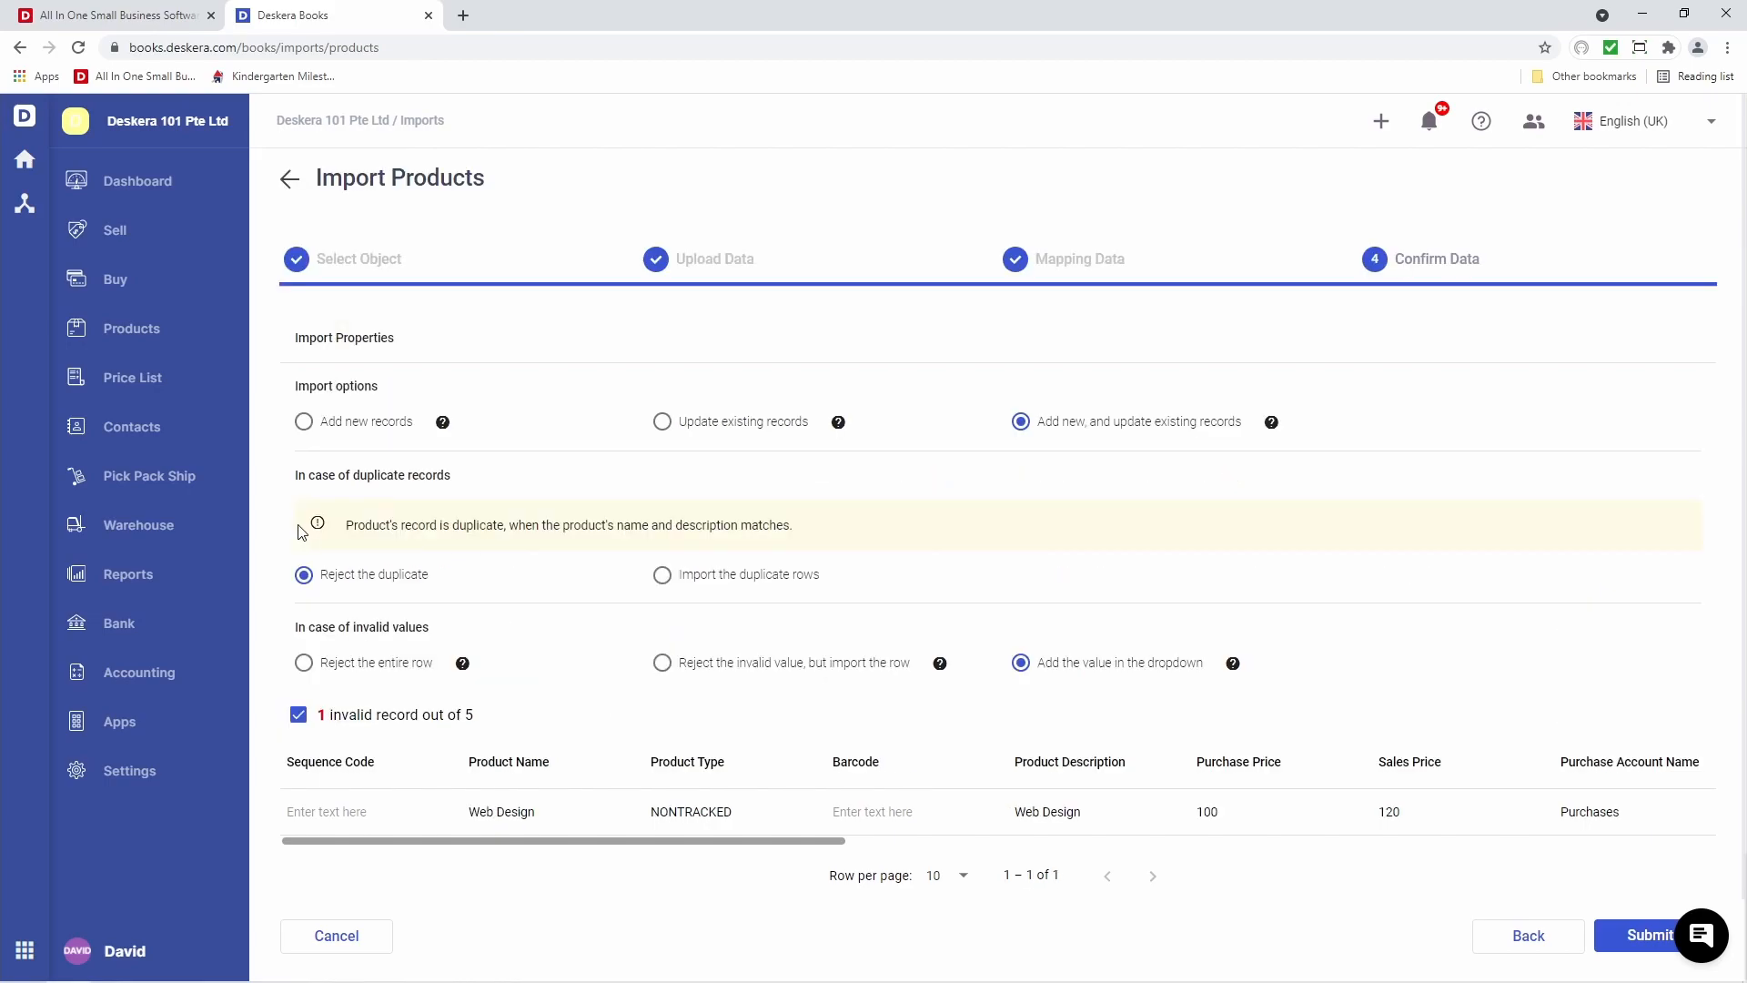
{"action": "left_click_drag", "start_coordinate": [774, 846], "coordinate": [1138, 846]}
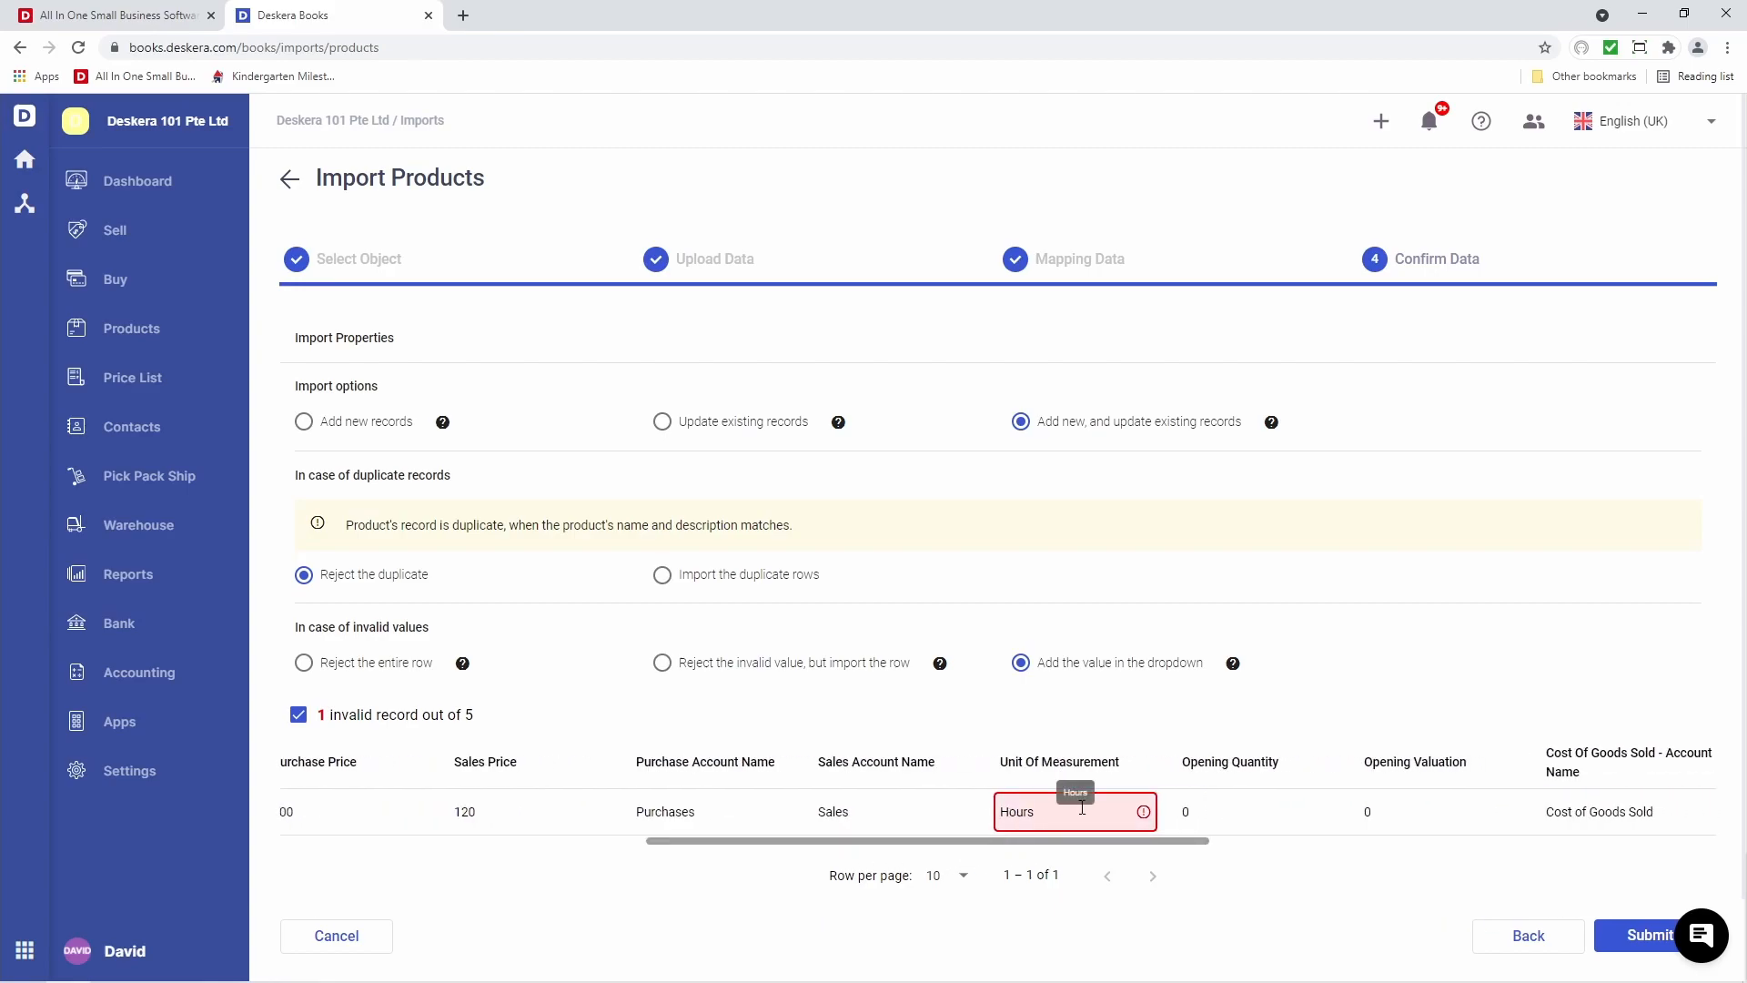
{"action": "key", "text": "BackSpace"}
{"action": "key", "text": "BackSpace"}
{"action": "key", "text": "BackSpace"}
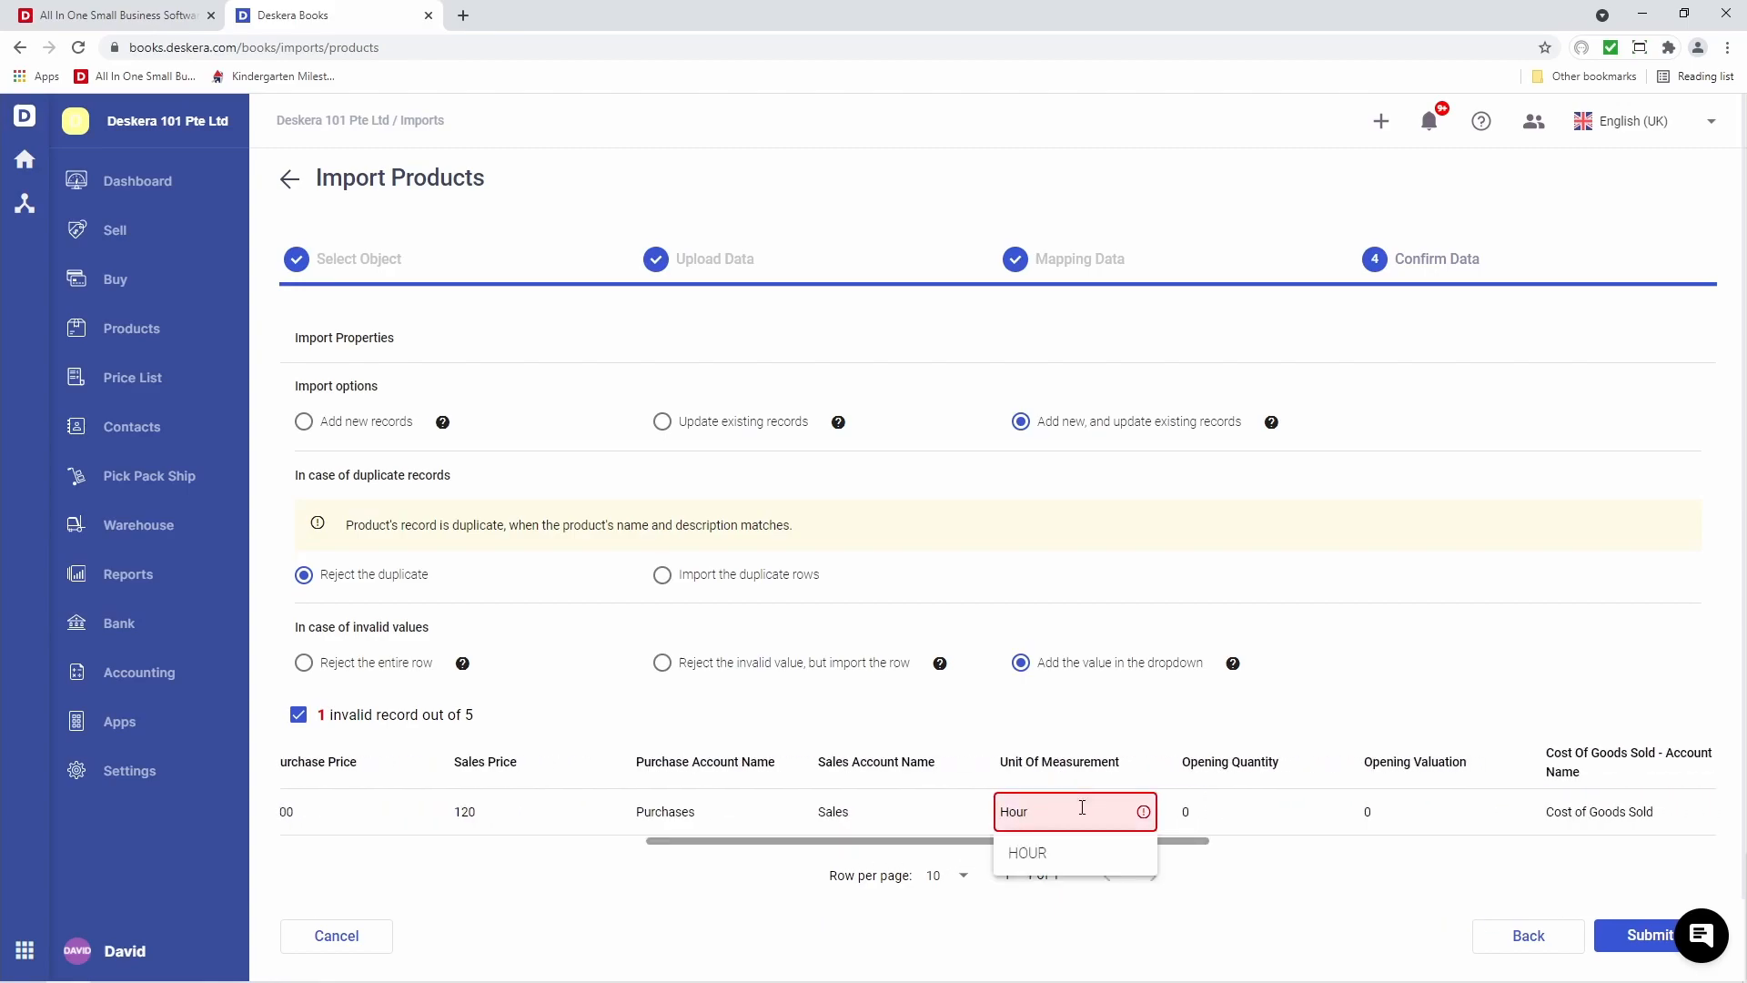
{"action": "left_click", "coordinate": [1066, 851]}
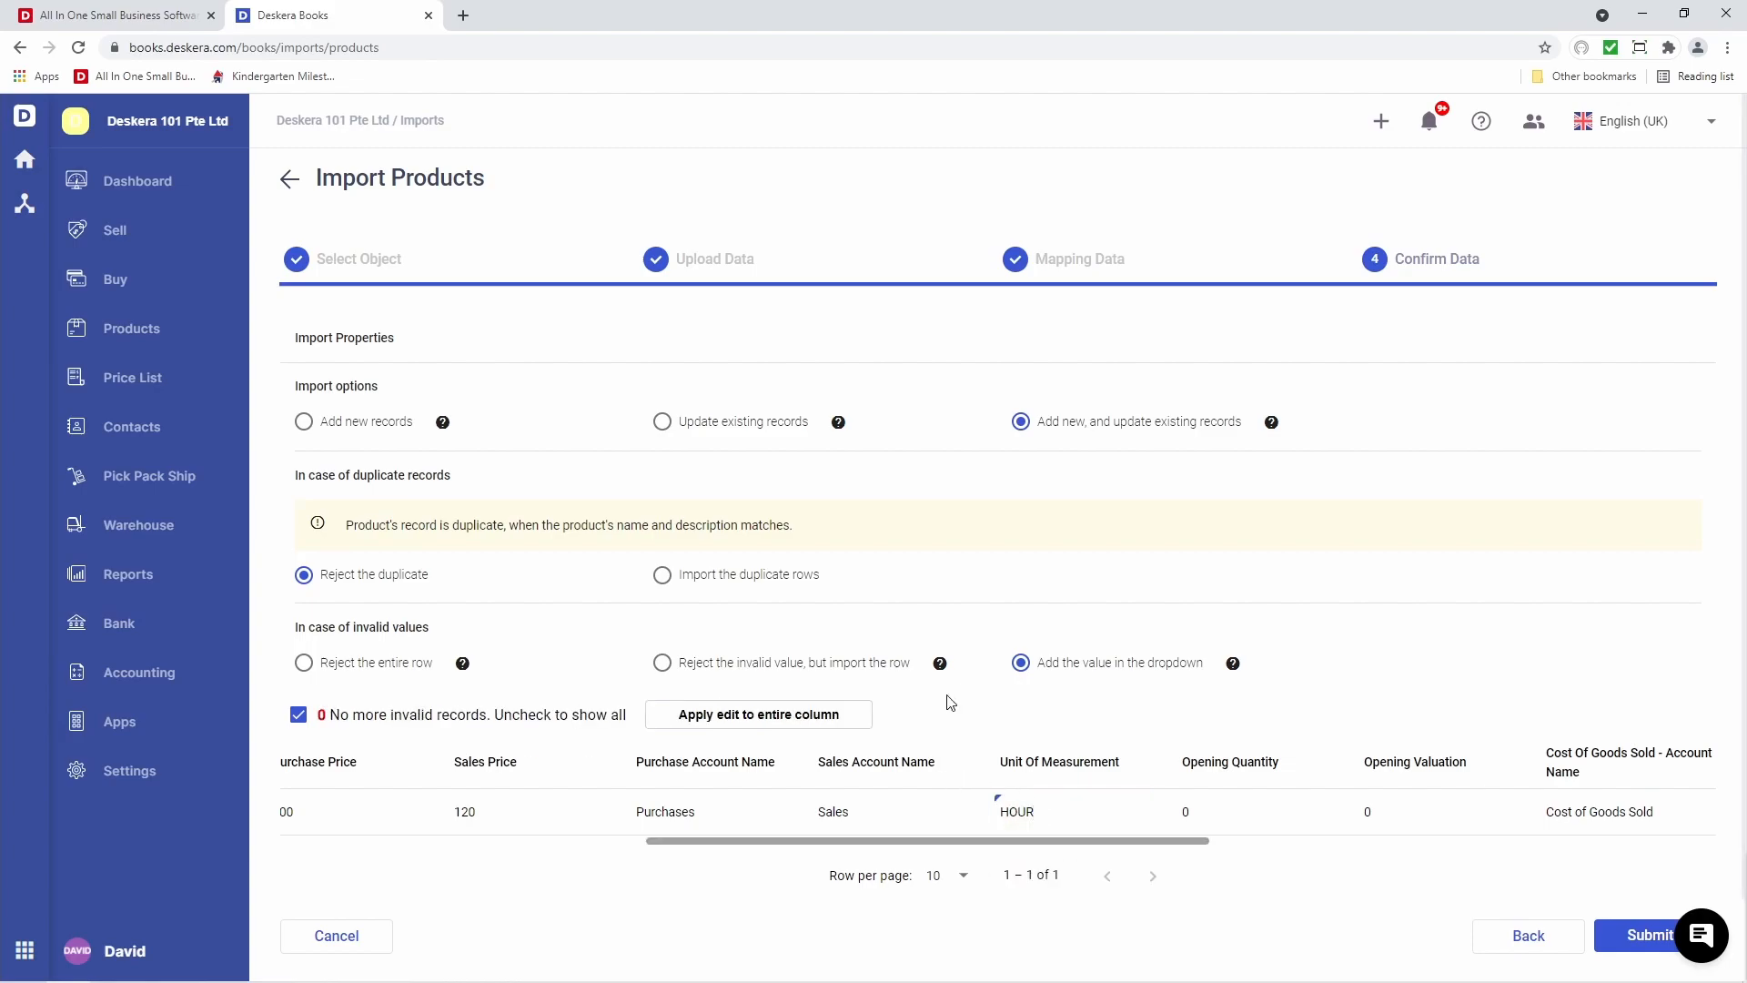
Show all five rows again and submit the product import
{"action": "left_click", "coordinate": [300, 715]}
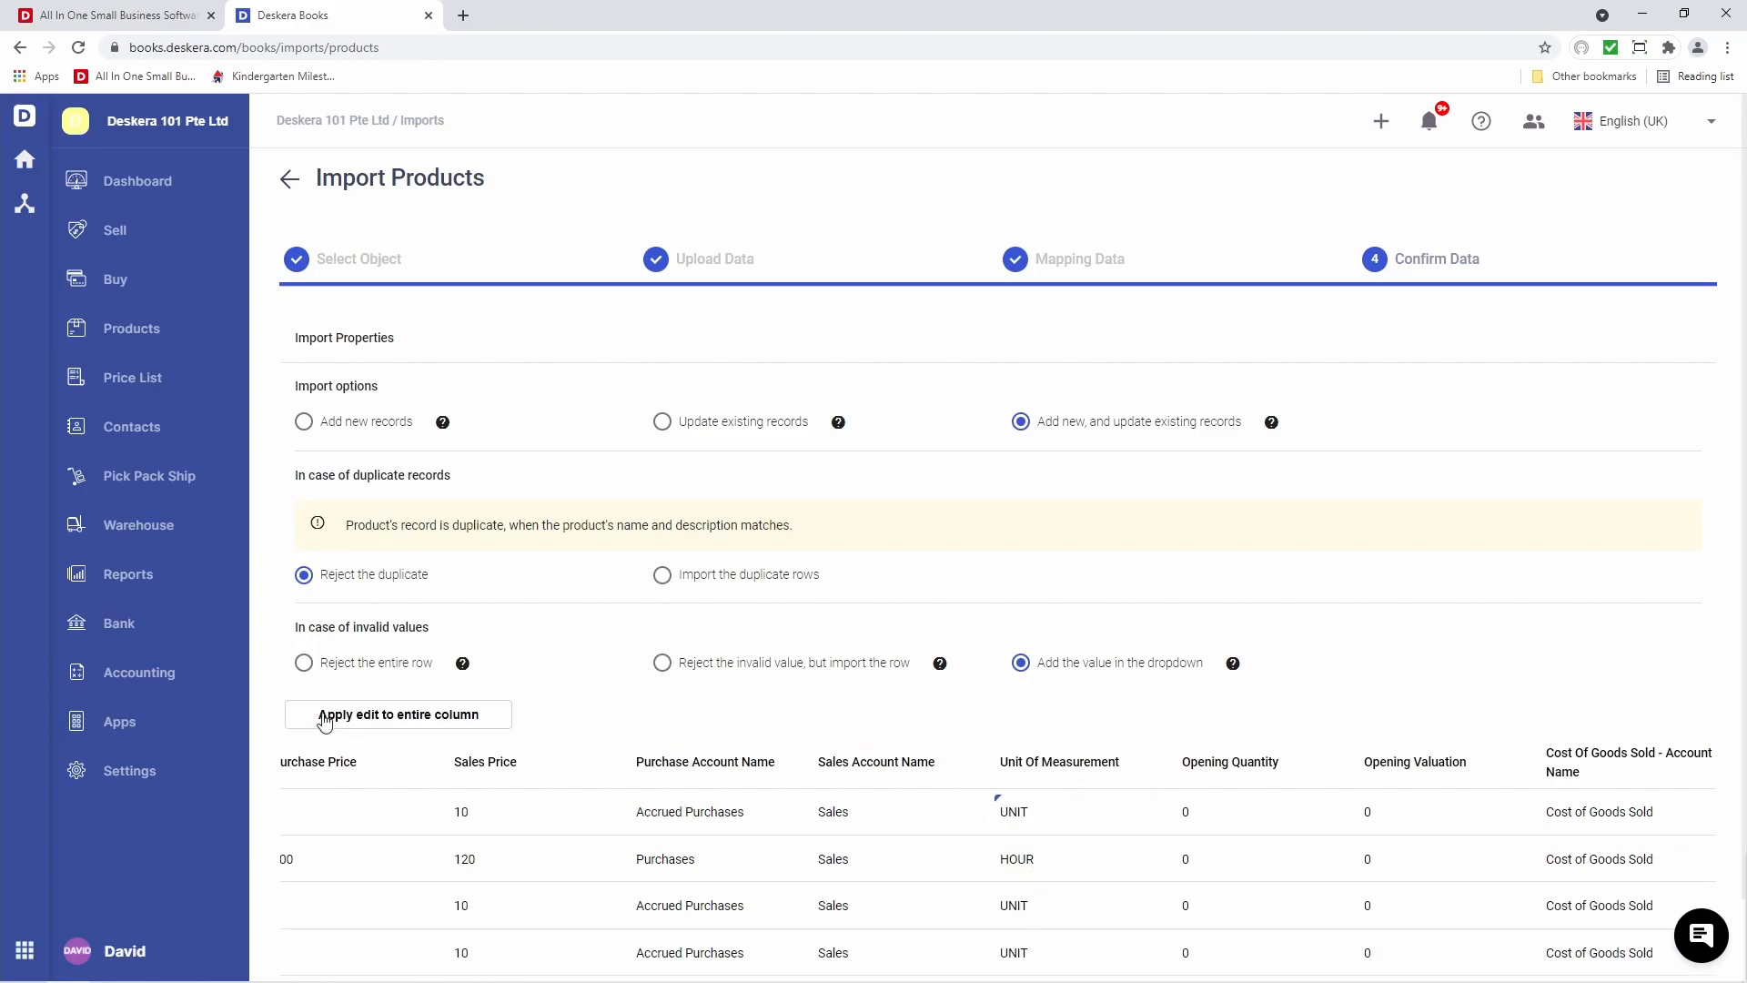
{"action": "scroll", "coordinate": [509, 775], "scroll_direction": "down", "scroll_amount": 2}
{"action": "left_click", "coordinate": [1625, 925]}
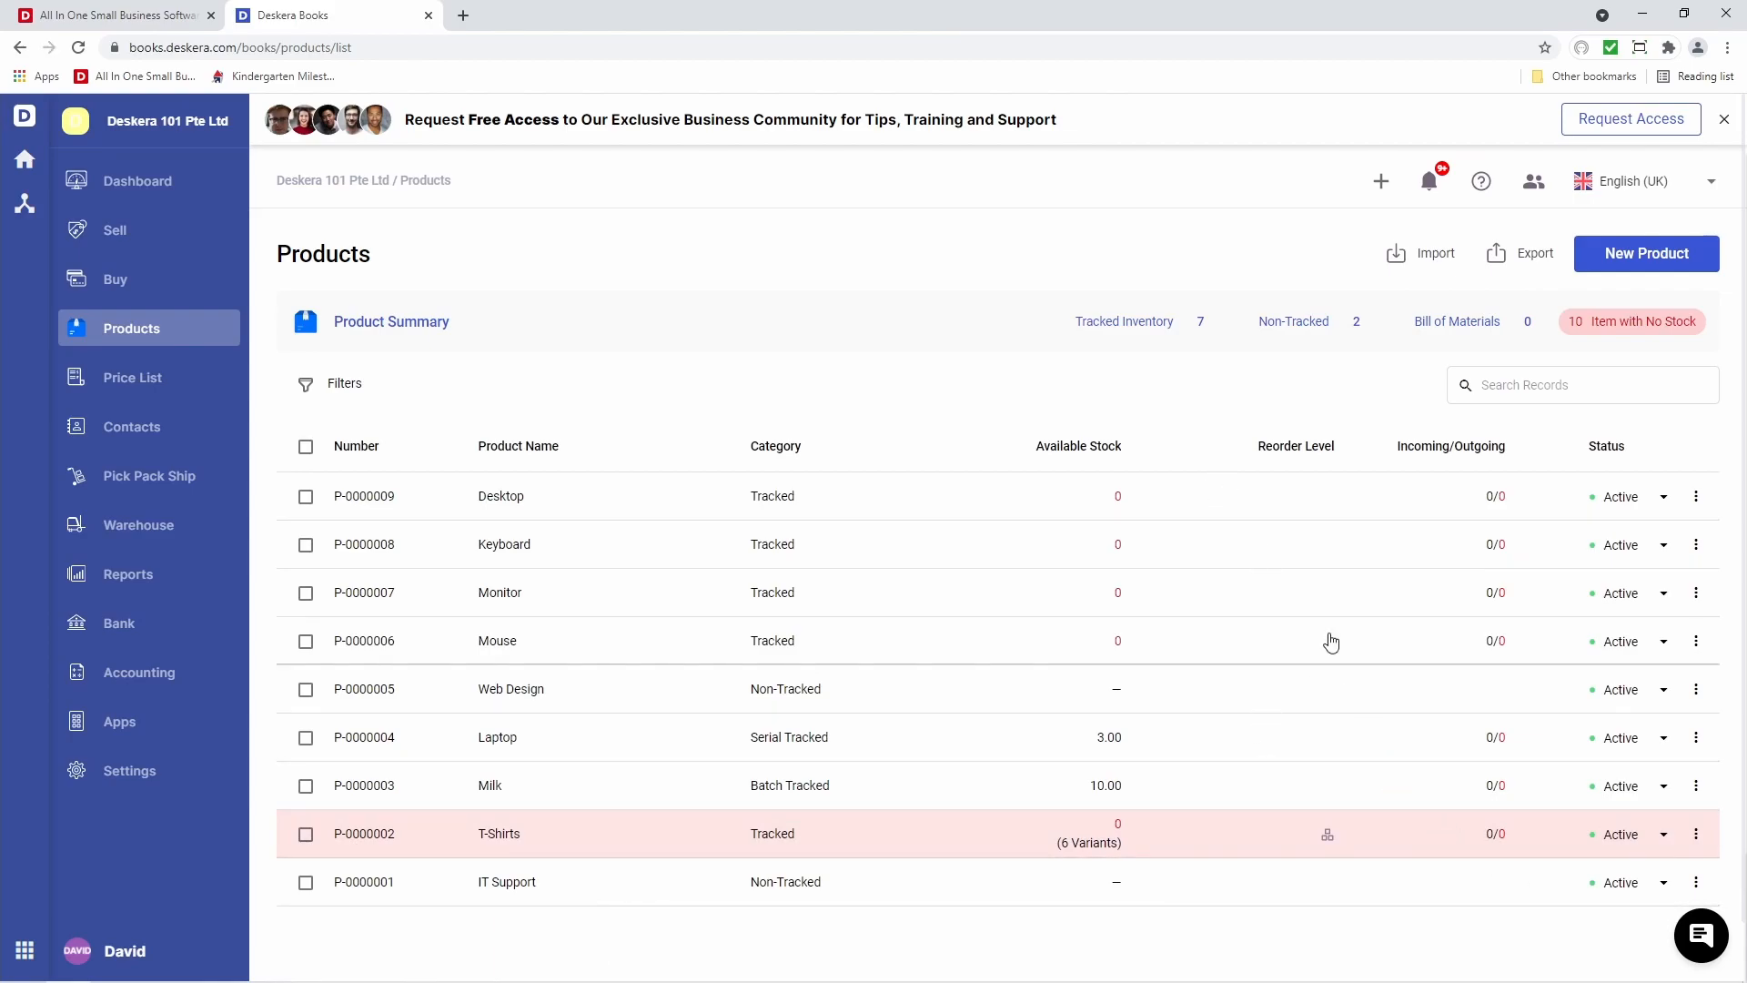
Create a new Bill of Materials product named Computer Set with description 'Compute'
{"action": "left_click", "coordinate": [1671, 266]}
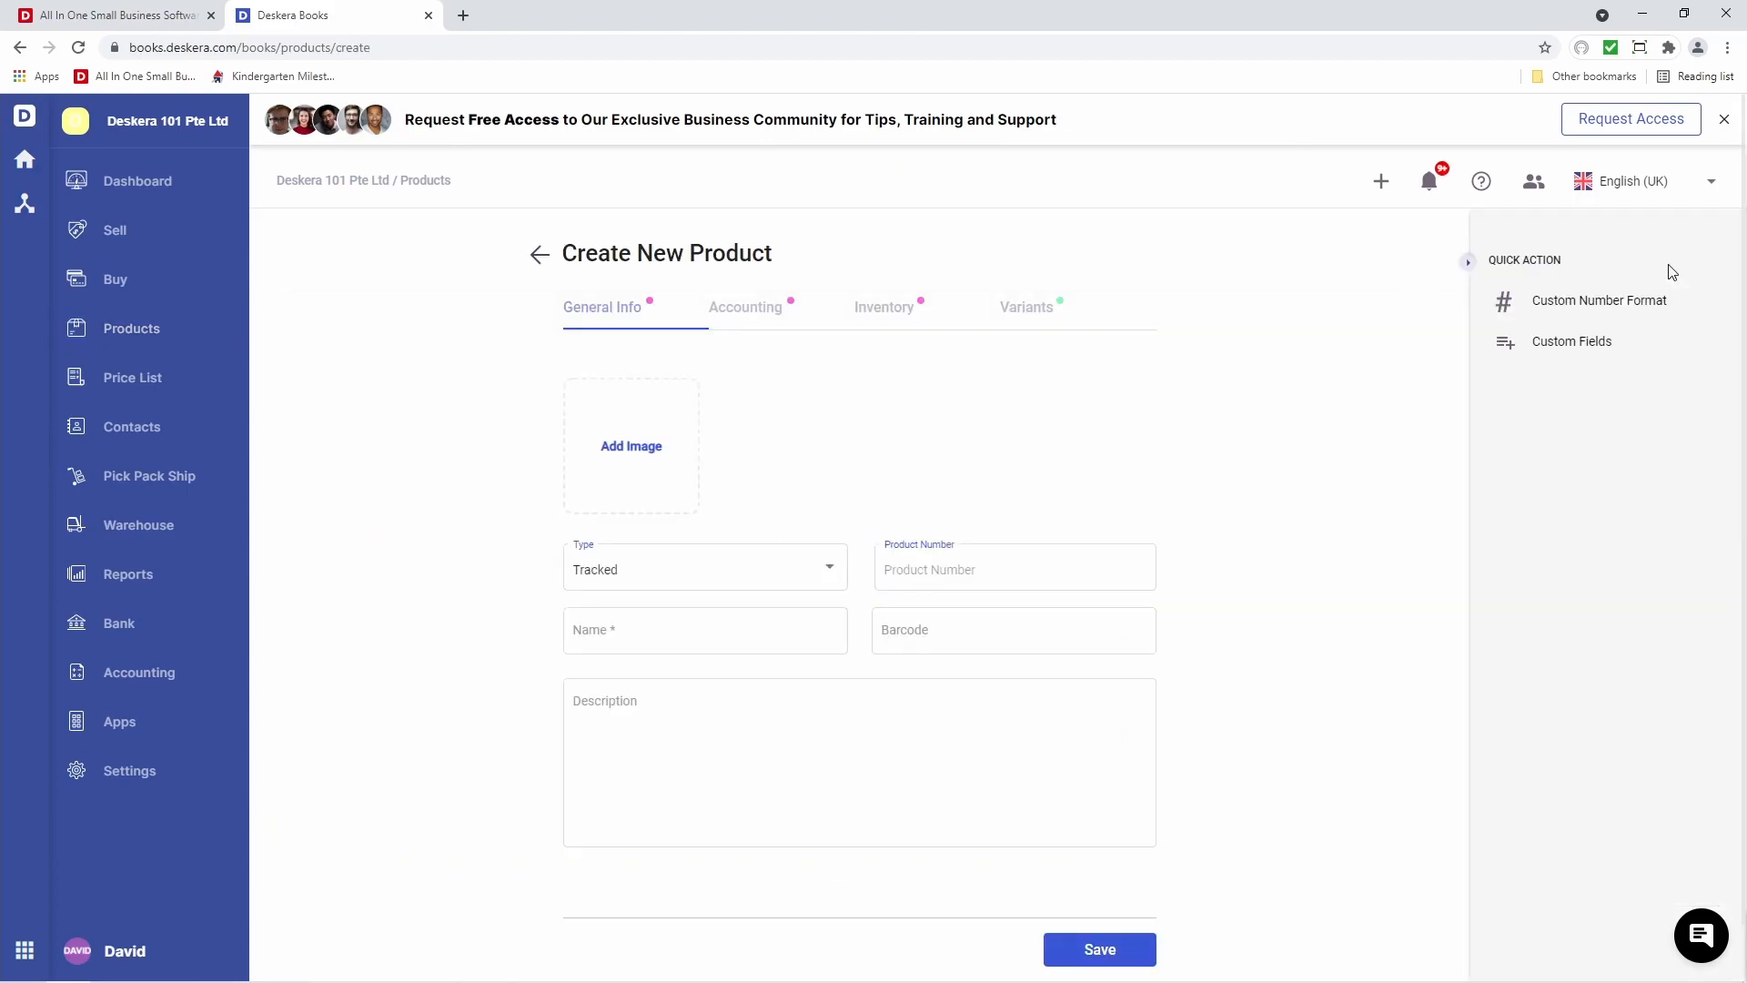
{"action": "left_click", "coordinate": [731, 579]}
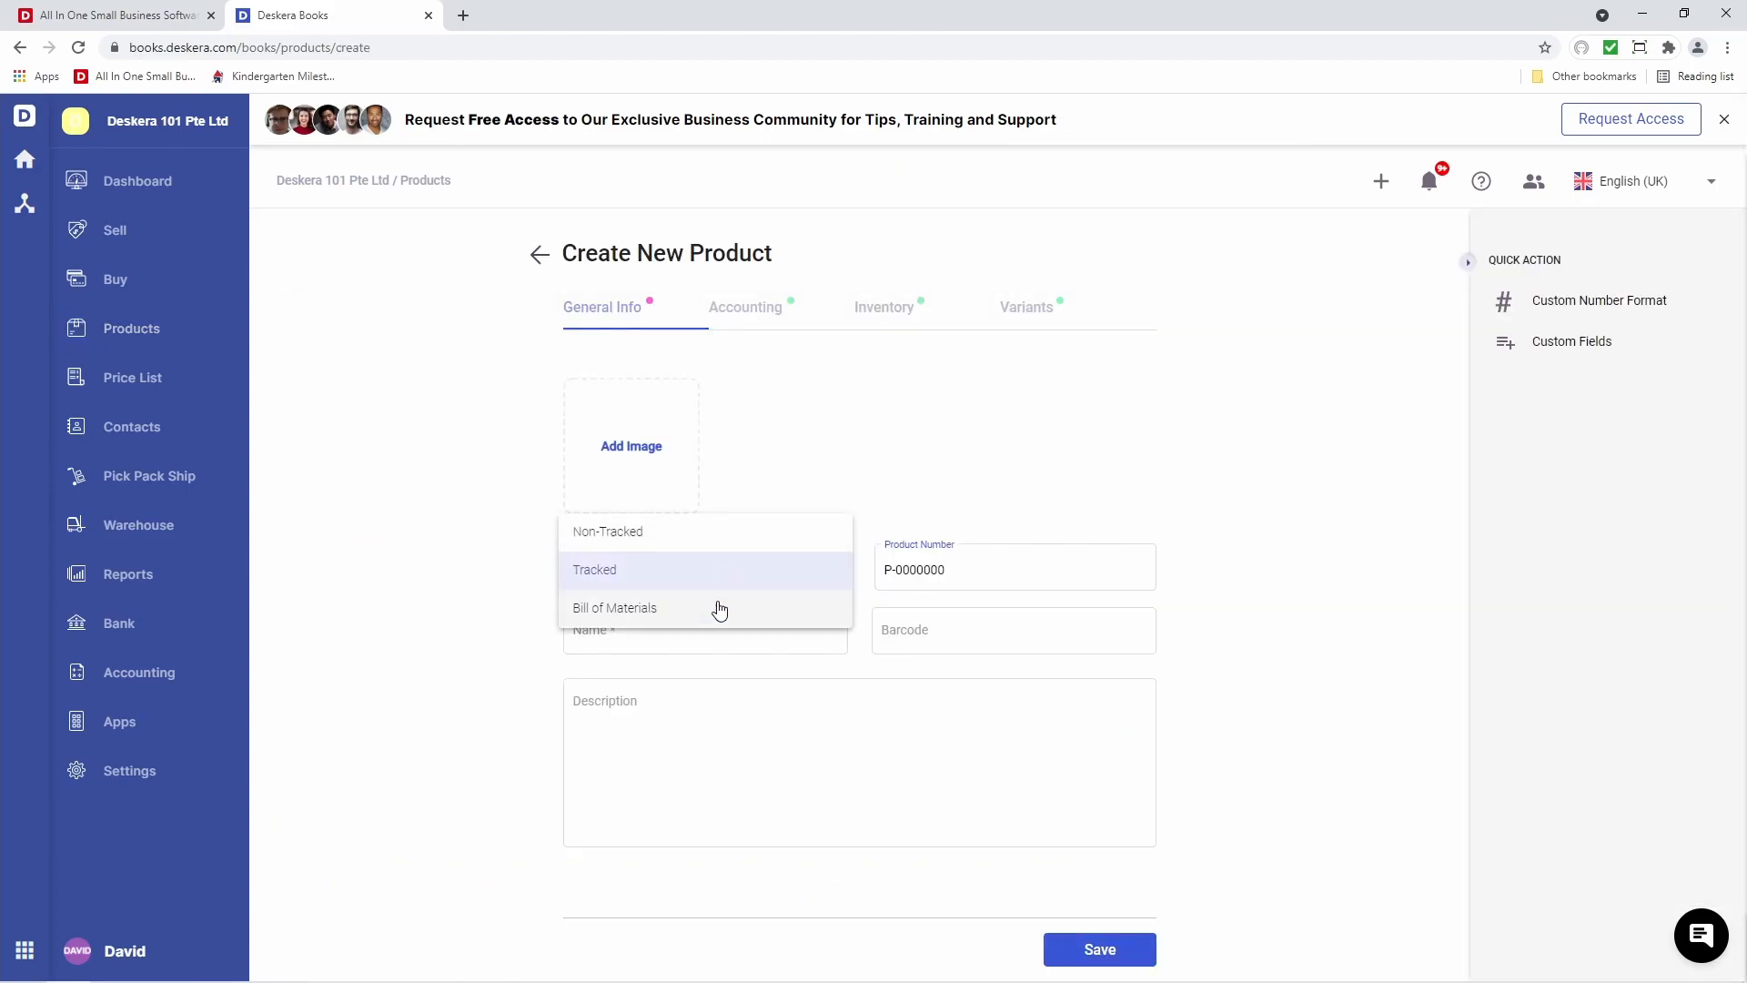
{"action": "left_click", "coordinate": [720, 605]}
{"action": "left_click", "coordinate": [693, 635]}
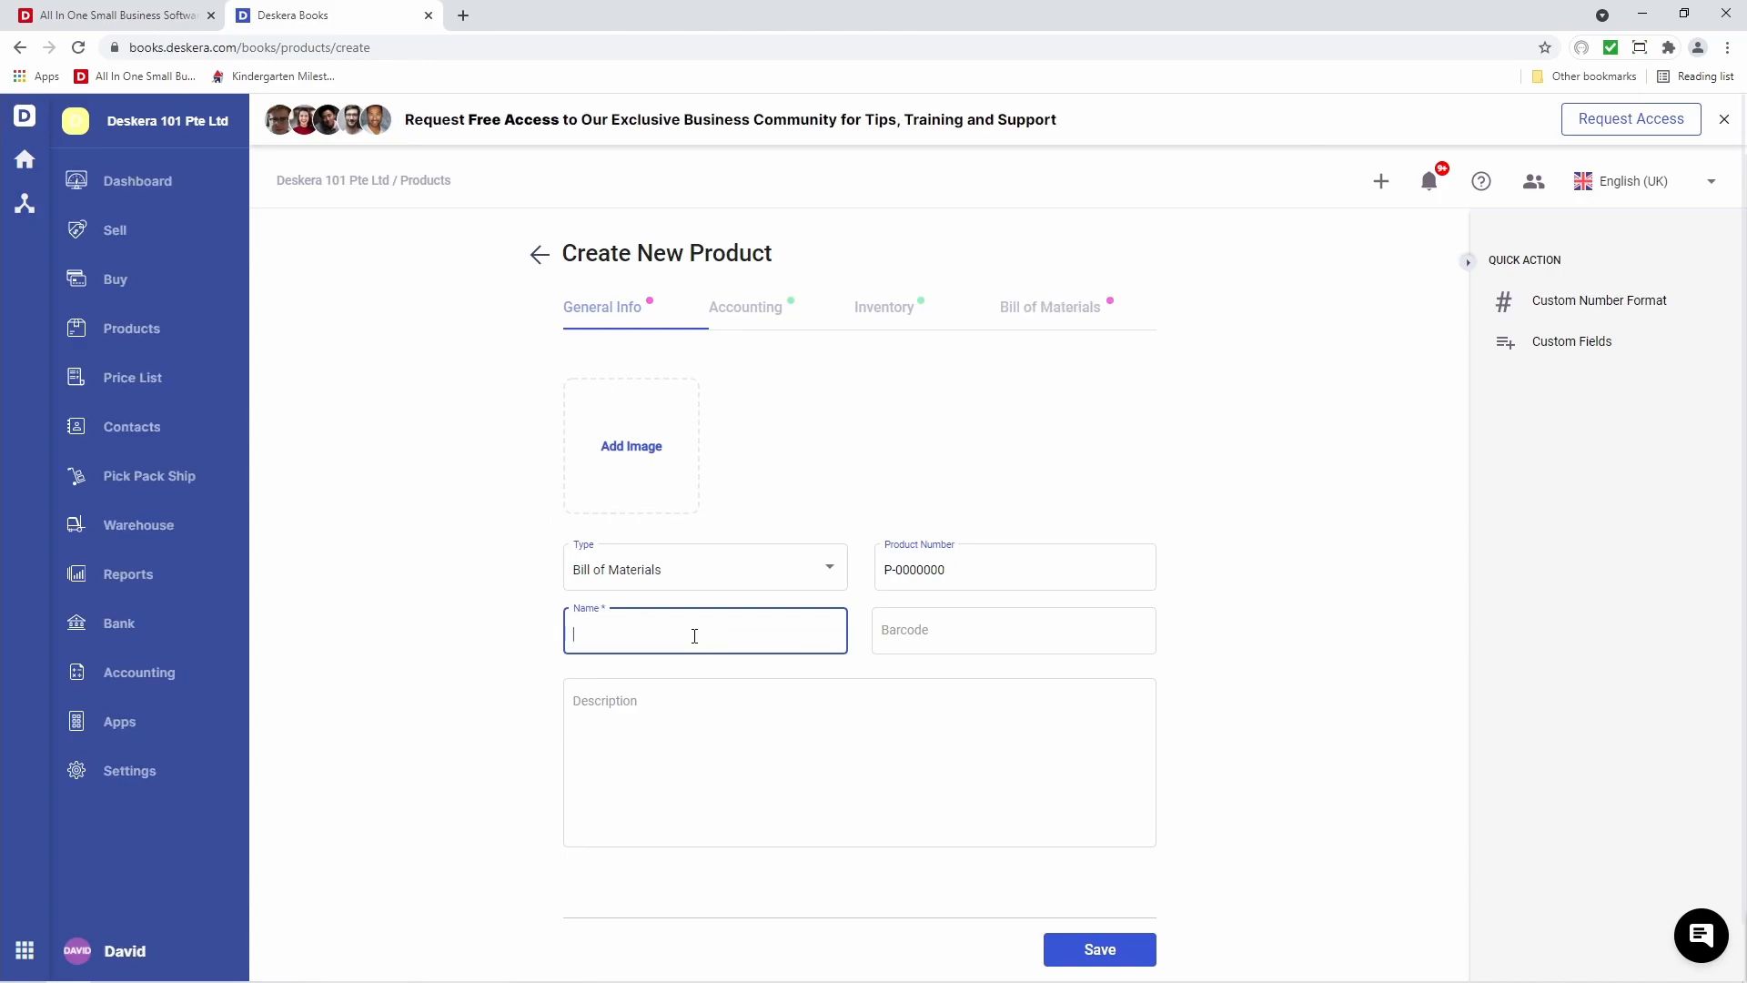
{"action": "type", "text": "Computer Set"}
{"action": "key", "text": "Tab"}
{"action": "key", "text": "Tab"}
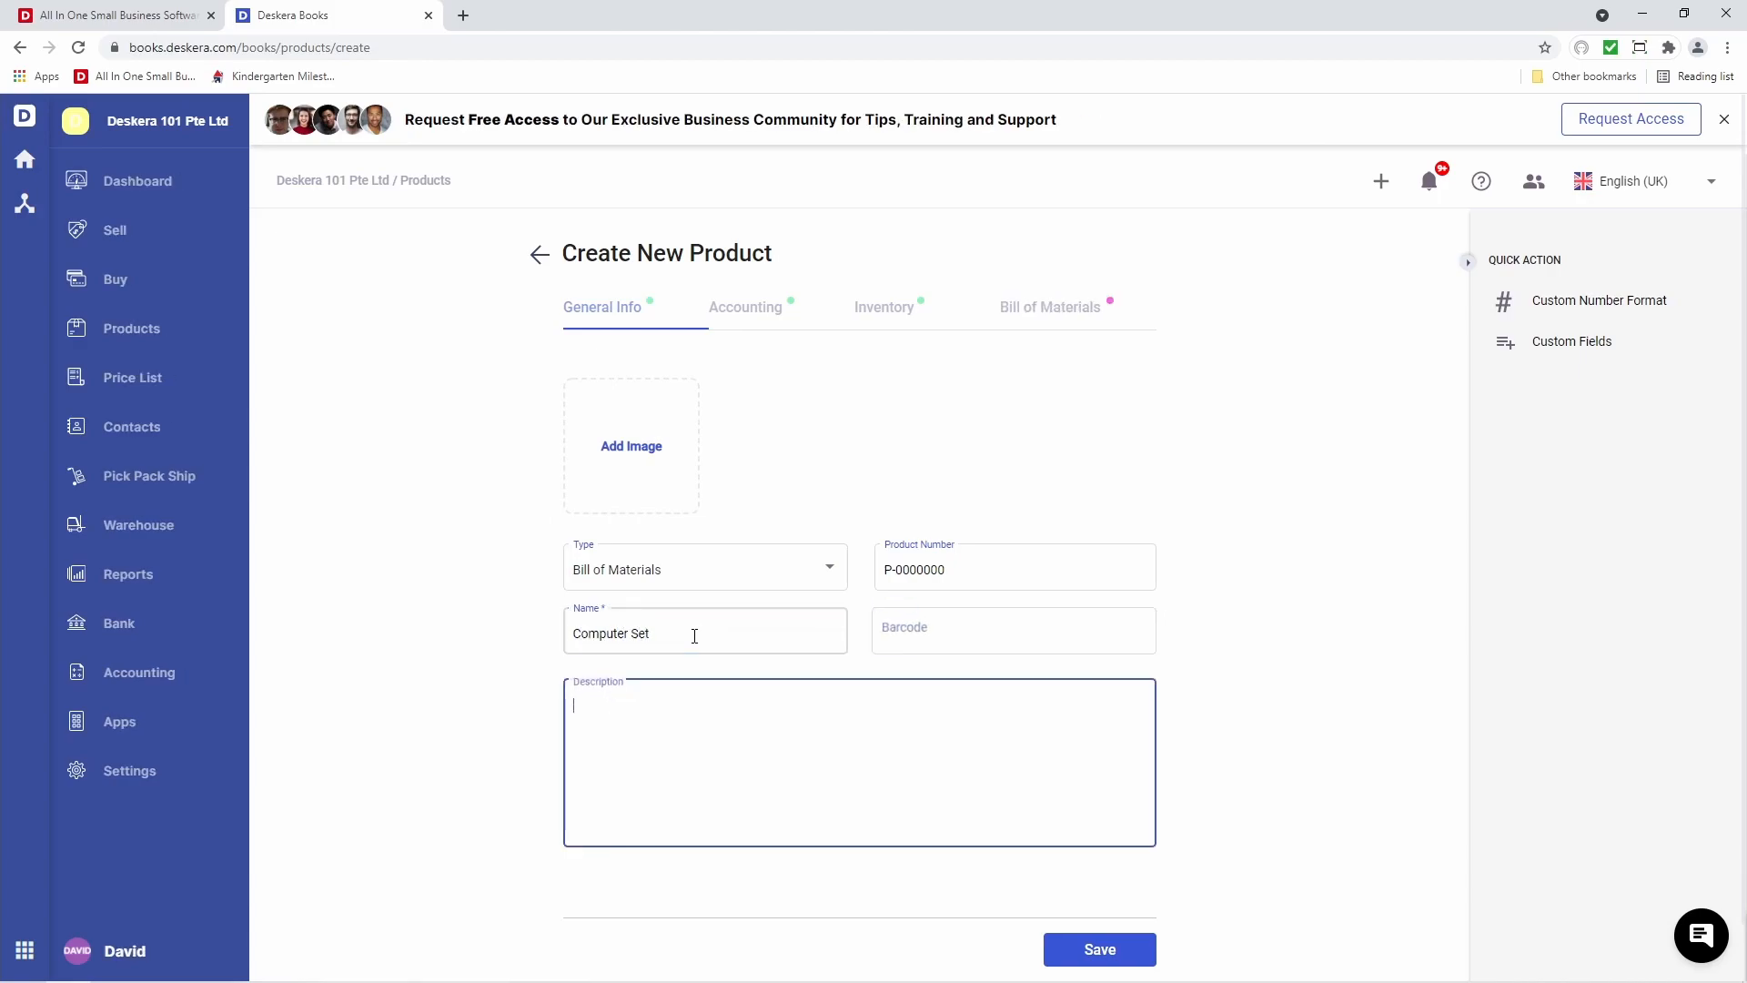
{"action": "type", "text": "Computer Set"}
Set Computer Set's purchase price to 500 and sales price to 20
{"action": "left_click", "coordinate": [769, 323]}
{"action": "left_click", "coordinate": [948, 444]}
{"action": "type", "text": "500"}
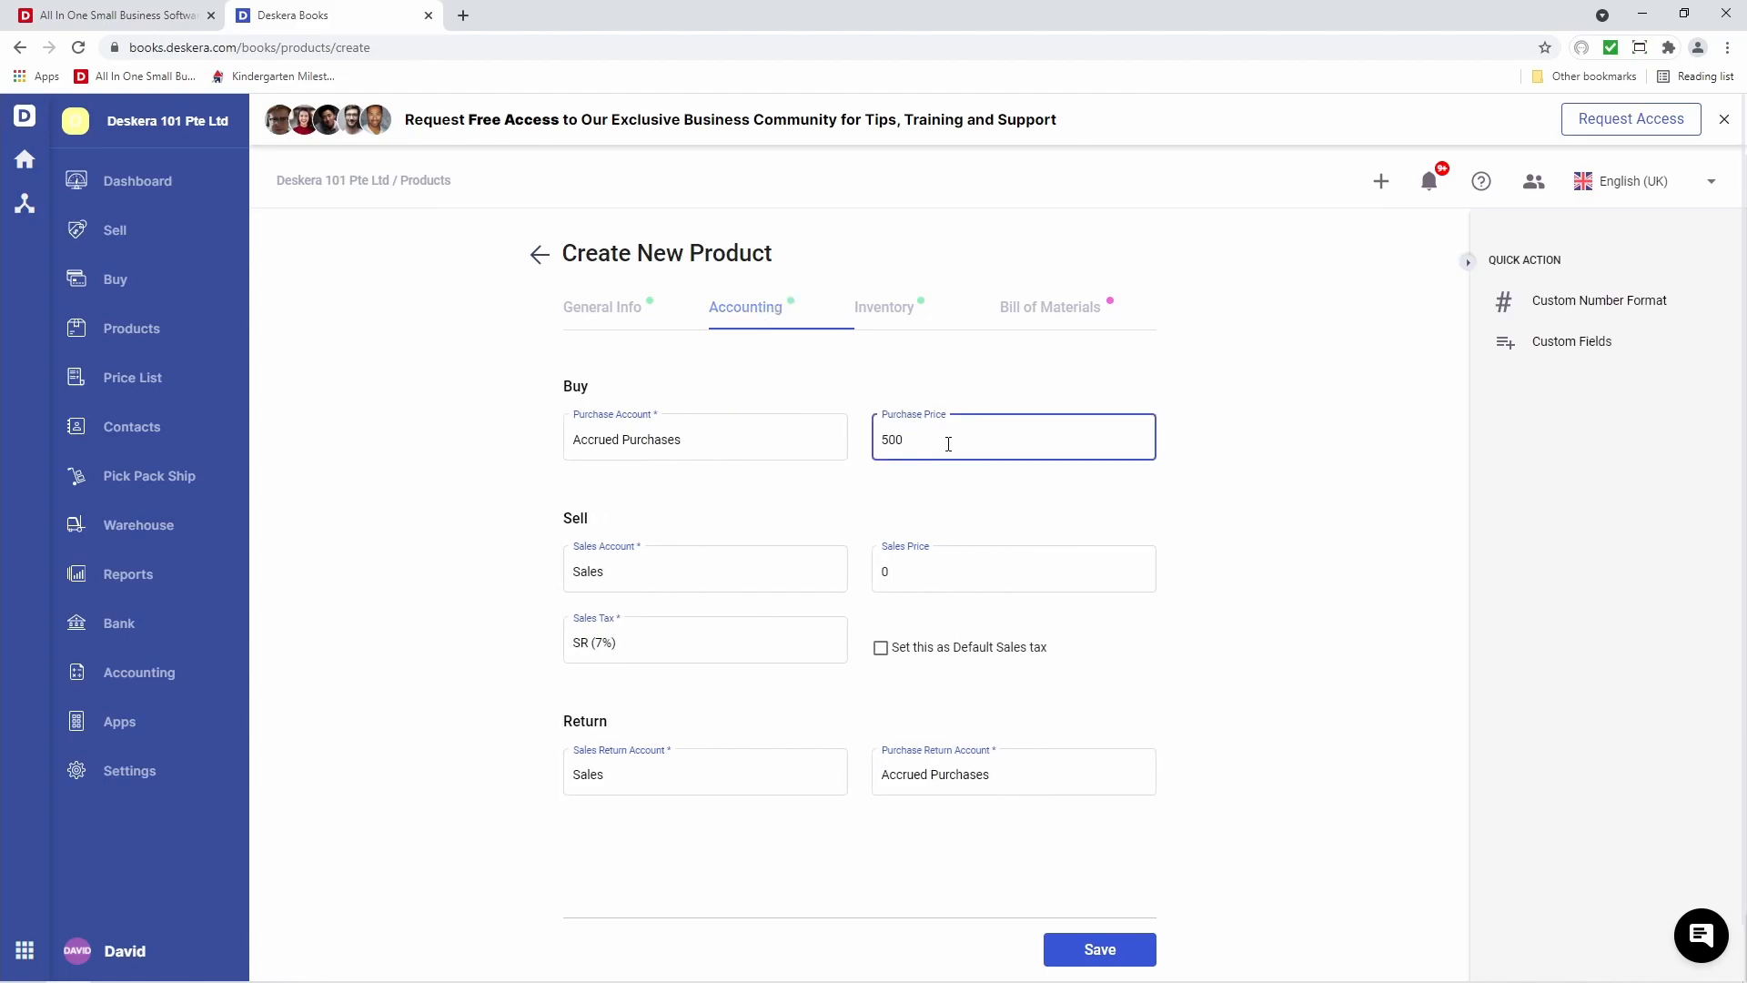
{"action": "left_click", "coordinate": [907, 581]}
{"action": "type", "text": "2000"}
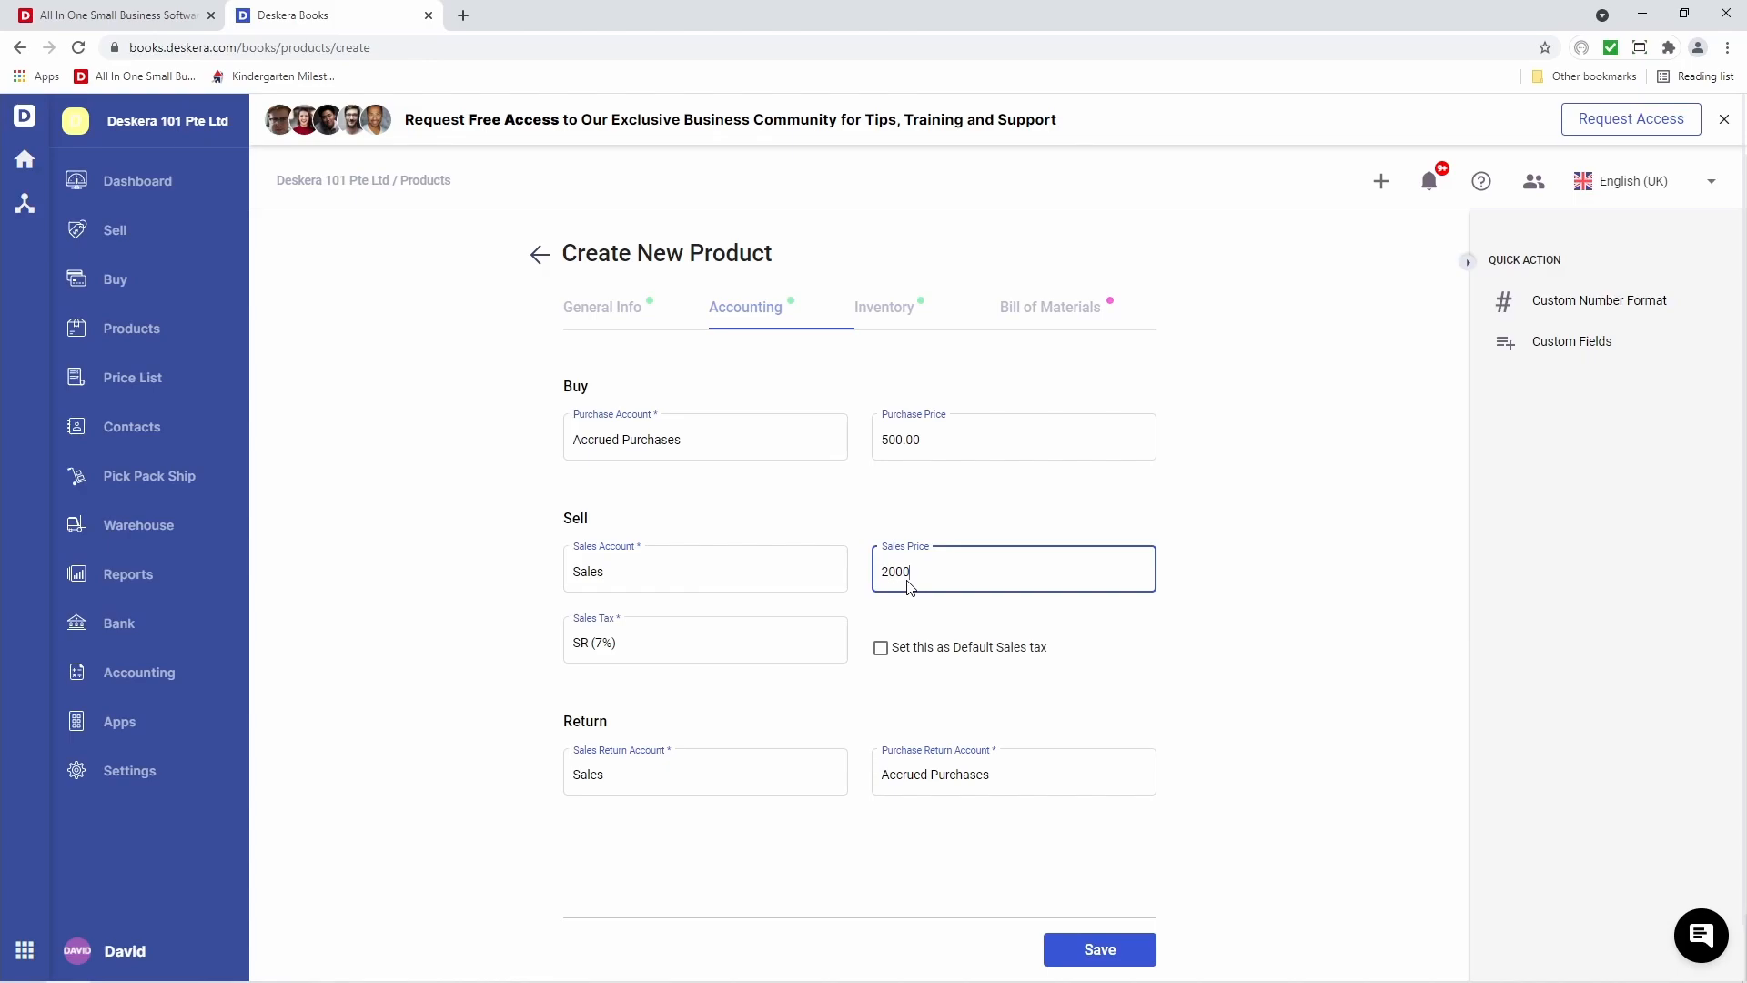
Choose Set as Computer Set's unit of measurement
{"action": "left_click", "coordinate": [908, 304]}
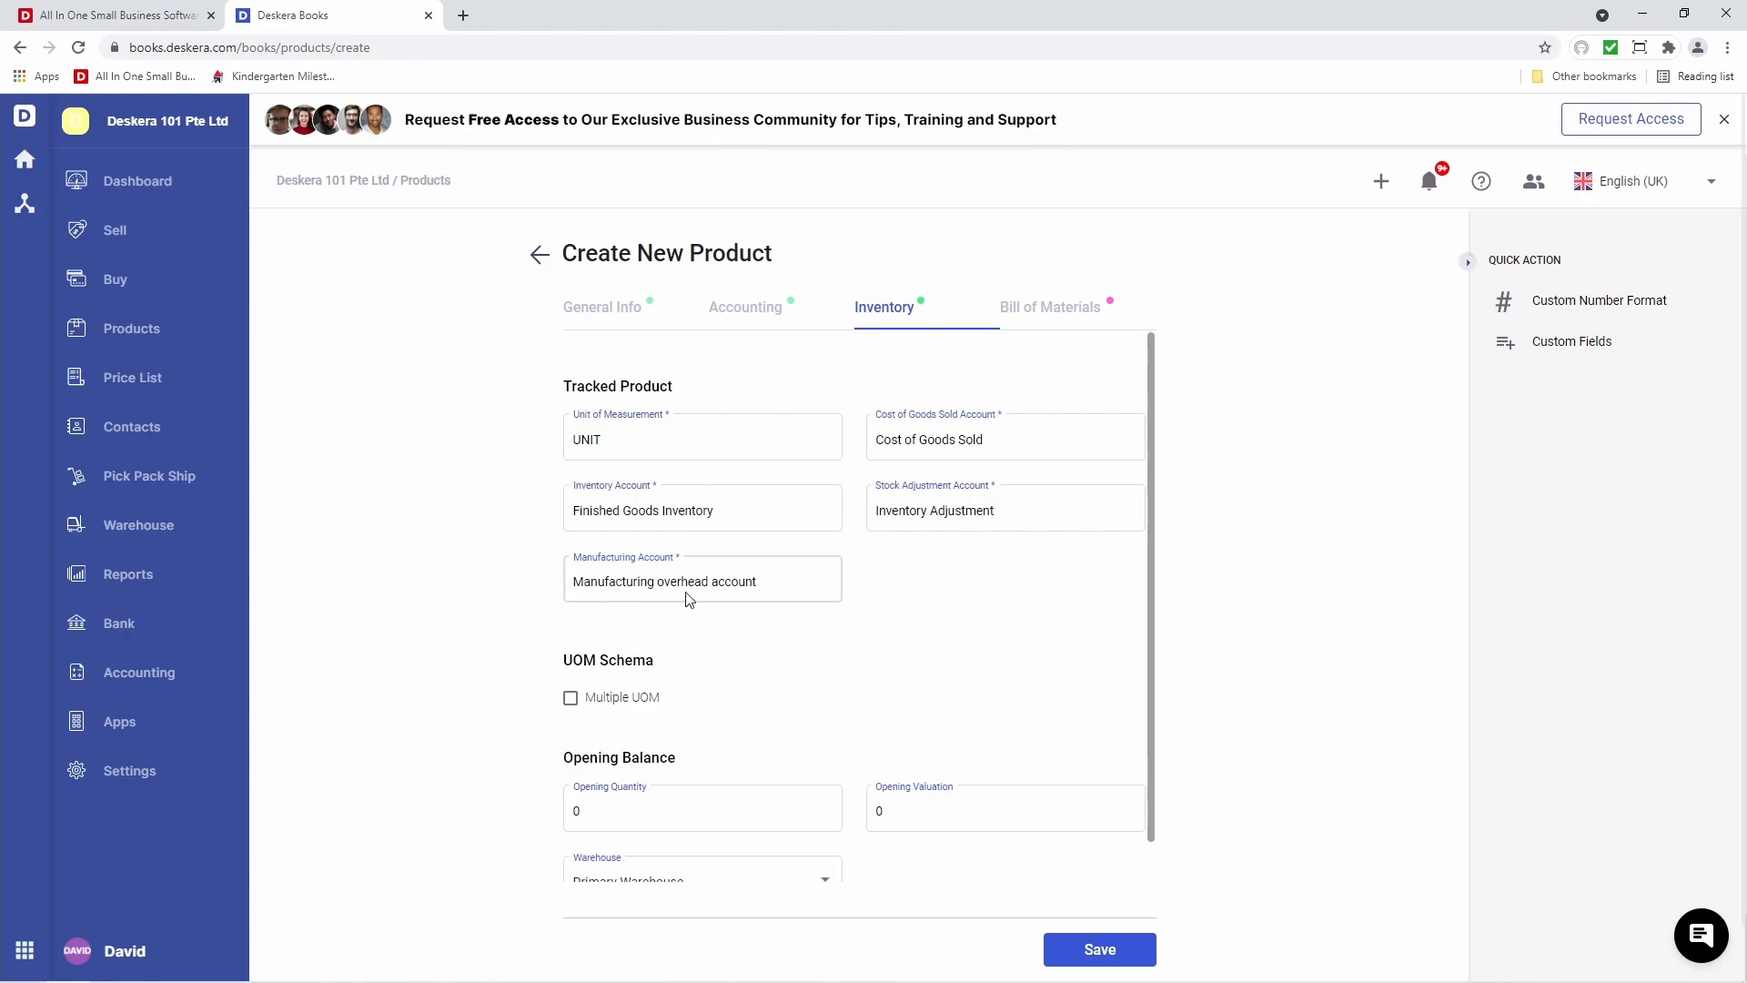
{"action": "left_click", "coordinate": [630, 443]}
{"action": "left_click_drag", "start_coordinate": [658, 565], "coordinate": [659, 538]}
{"action": "left_click", "coordinate": [659, 539]}
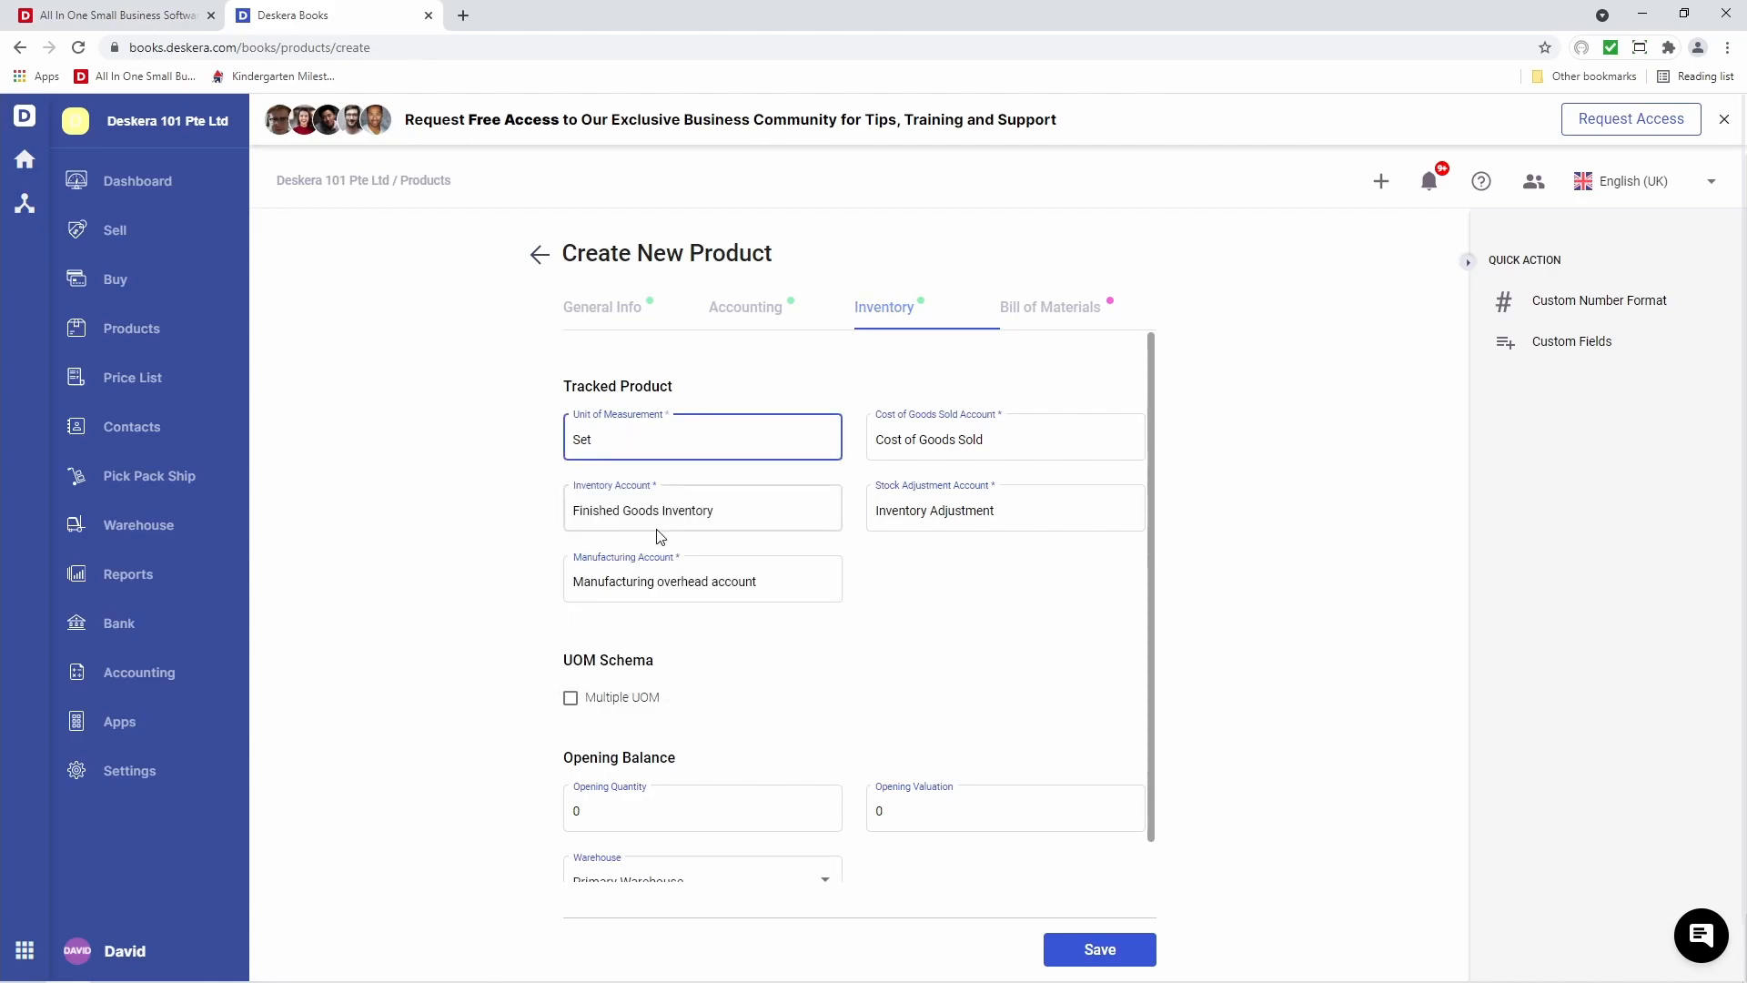
{"action": "left_click", "coordinate": [1054, 314]}
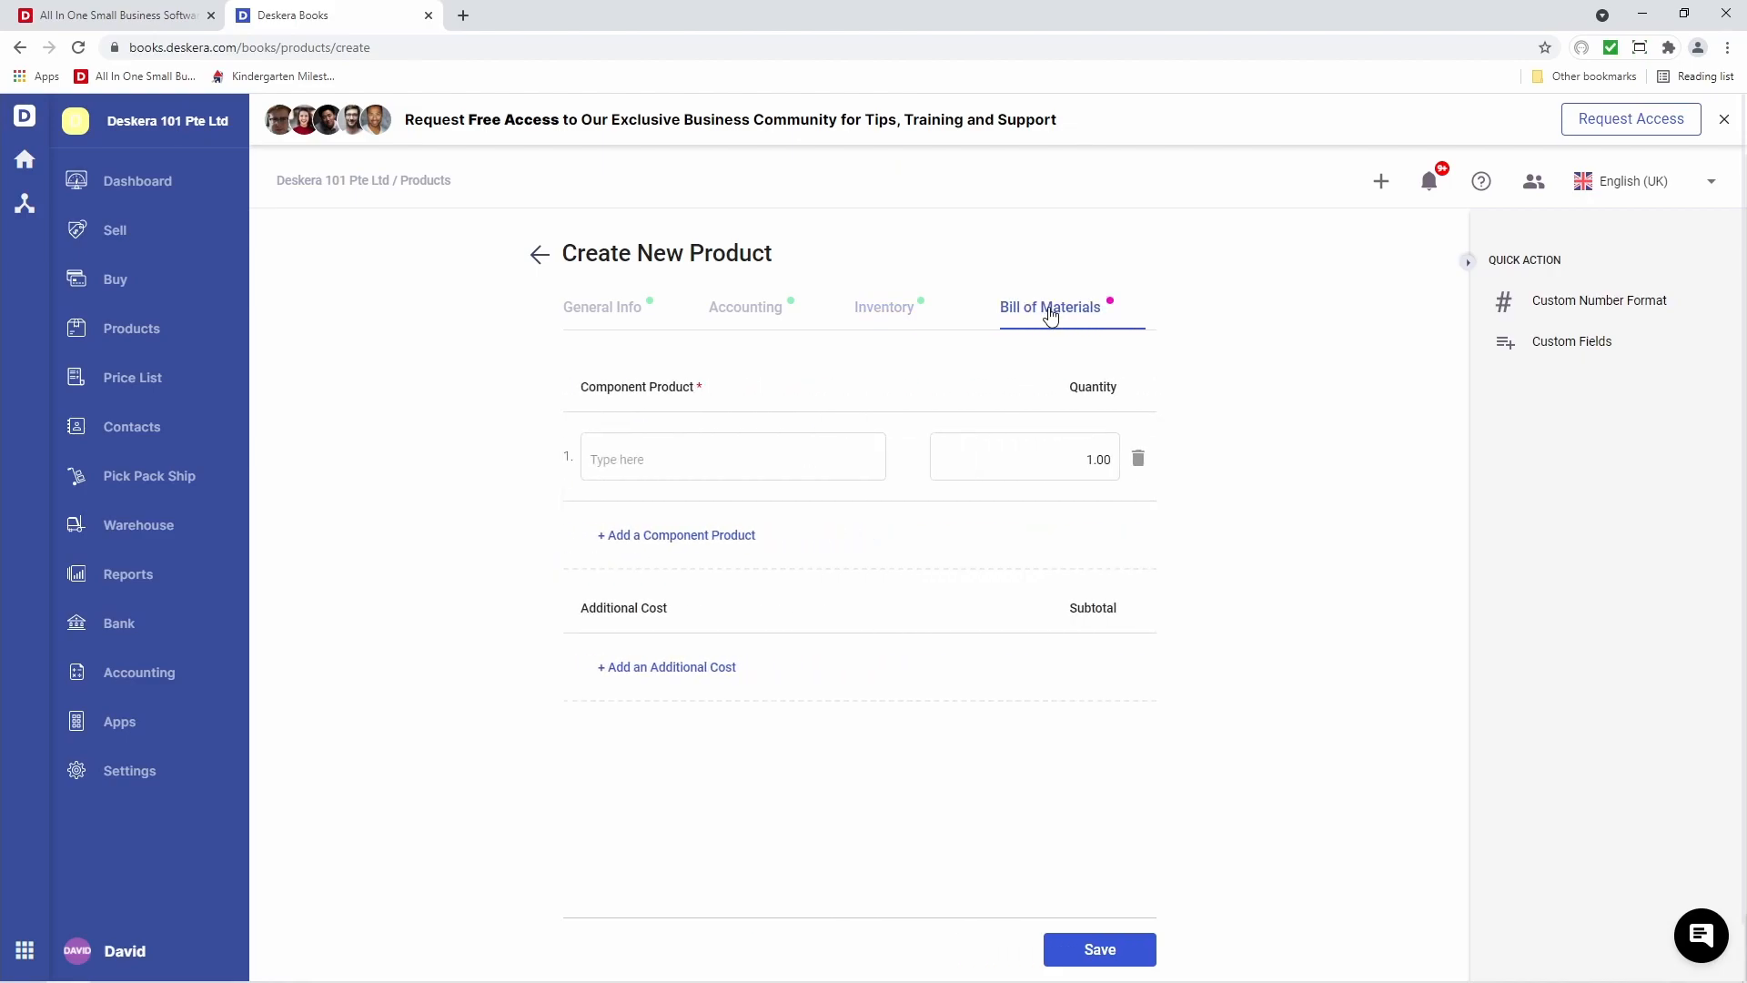
Add Keyboard, Mouse, Monitor and Desktop as Computer Set's components
{"action": "left_click", "coordinate": [845, 462]}
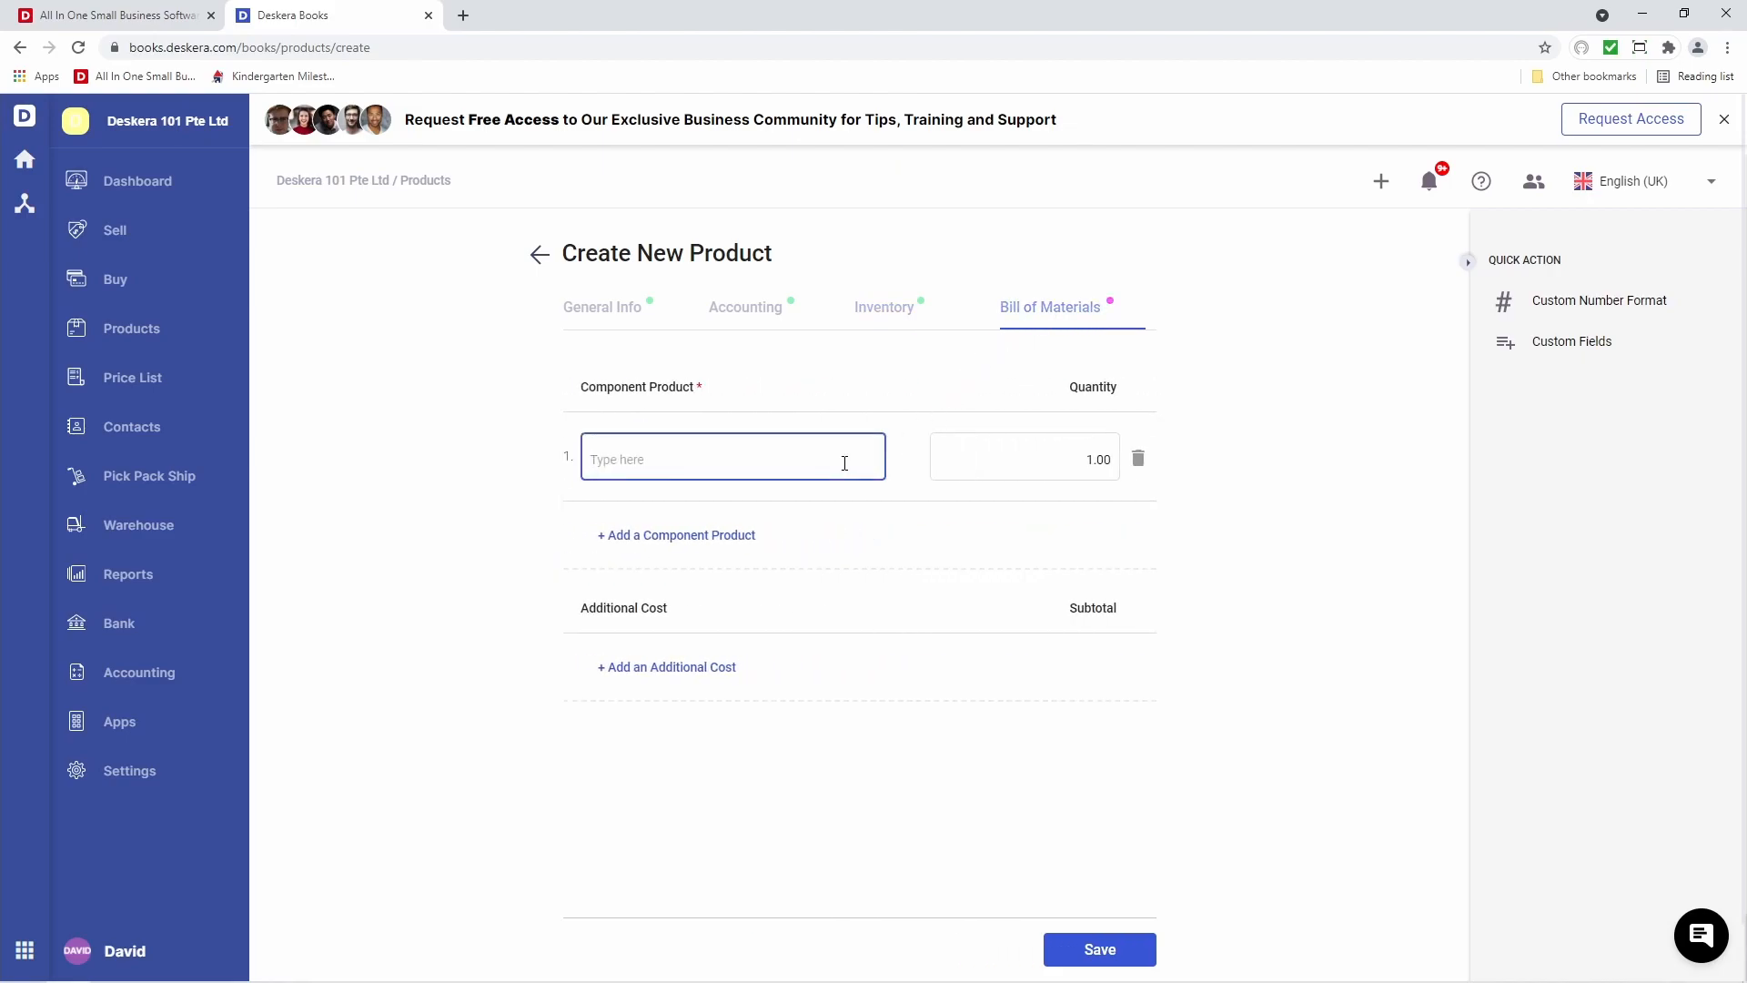
{"action": "type", "text": "Key"}
{"action": "left_click", "coordinate": [821, 497]}
{"action": "left_click", "coordinate": [701, 537]}
{"action": "left_click", "coordinate": [648, 549]}
{"action": "type", "text": "Mouse"}
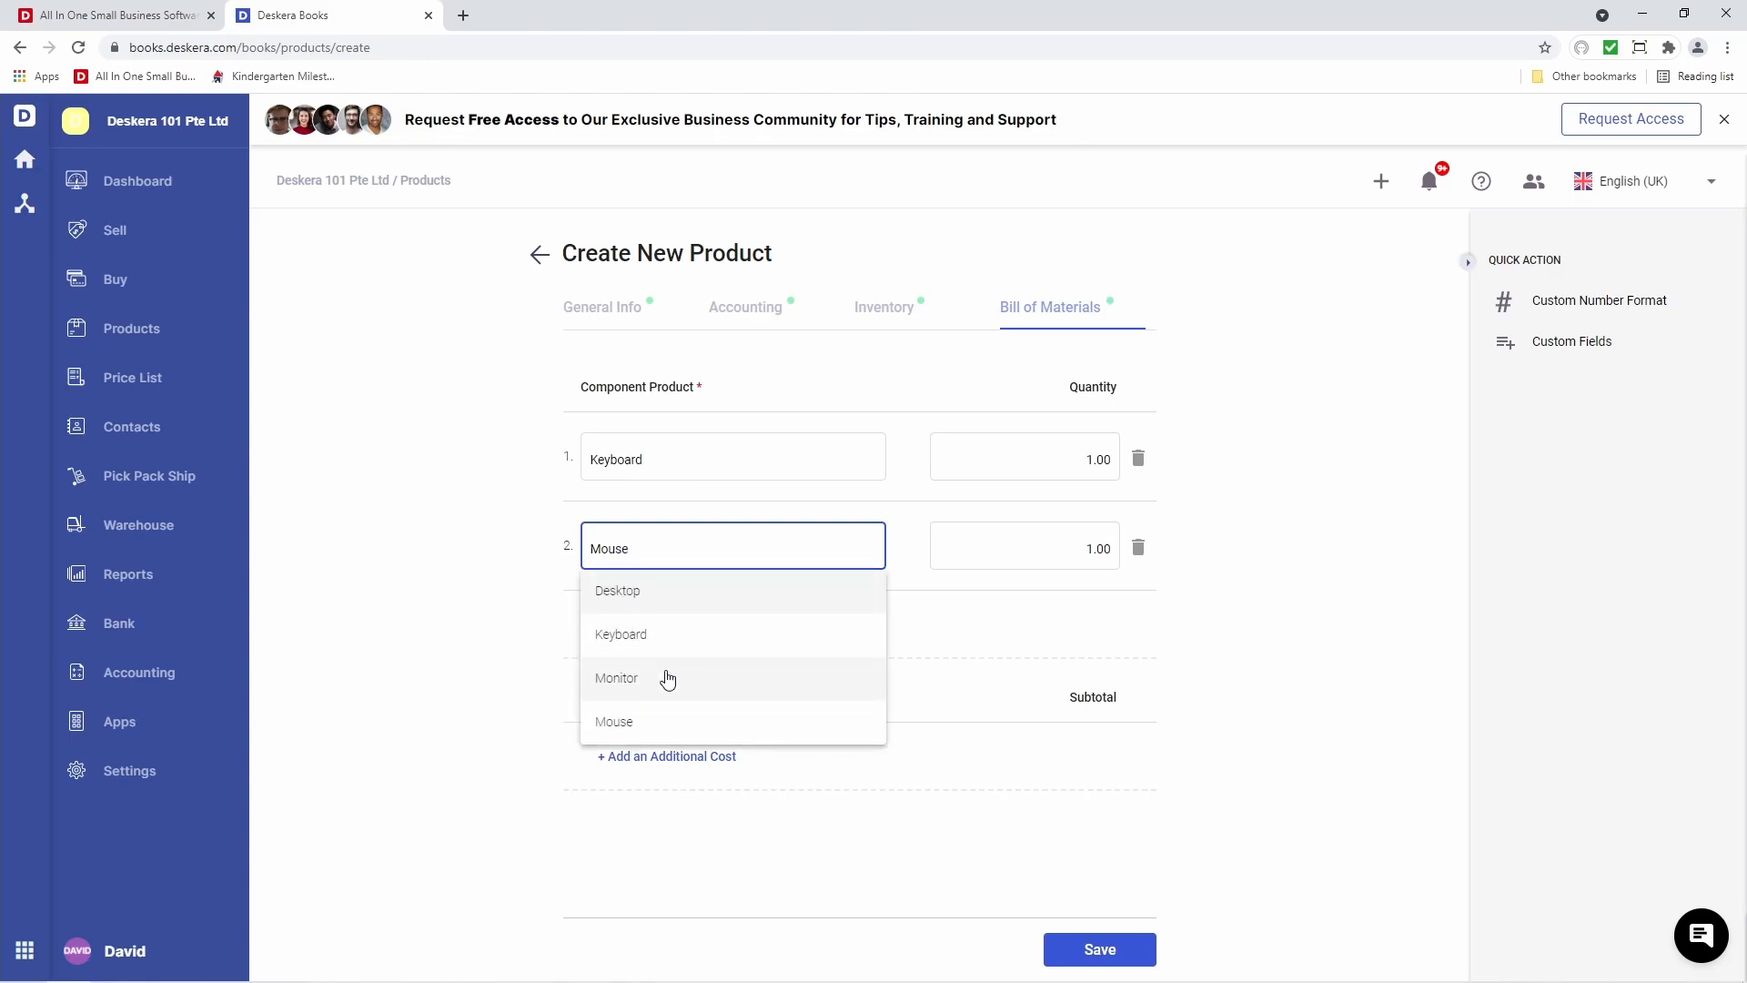
{"action": "left_click", "coordinate": [633, 642]}
{"action": "left_click", "coordinate": [632, 635]}
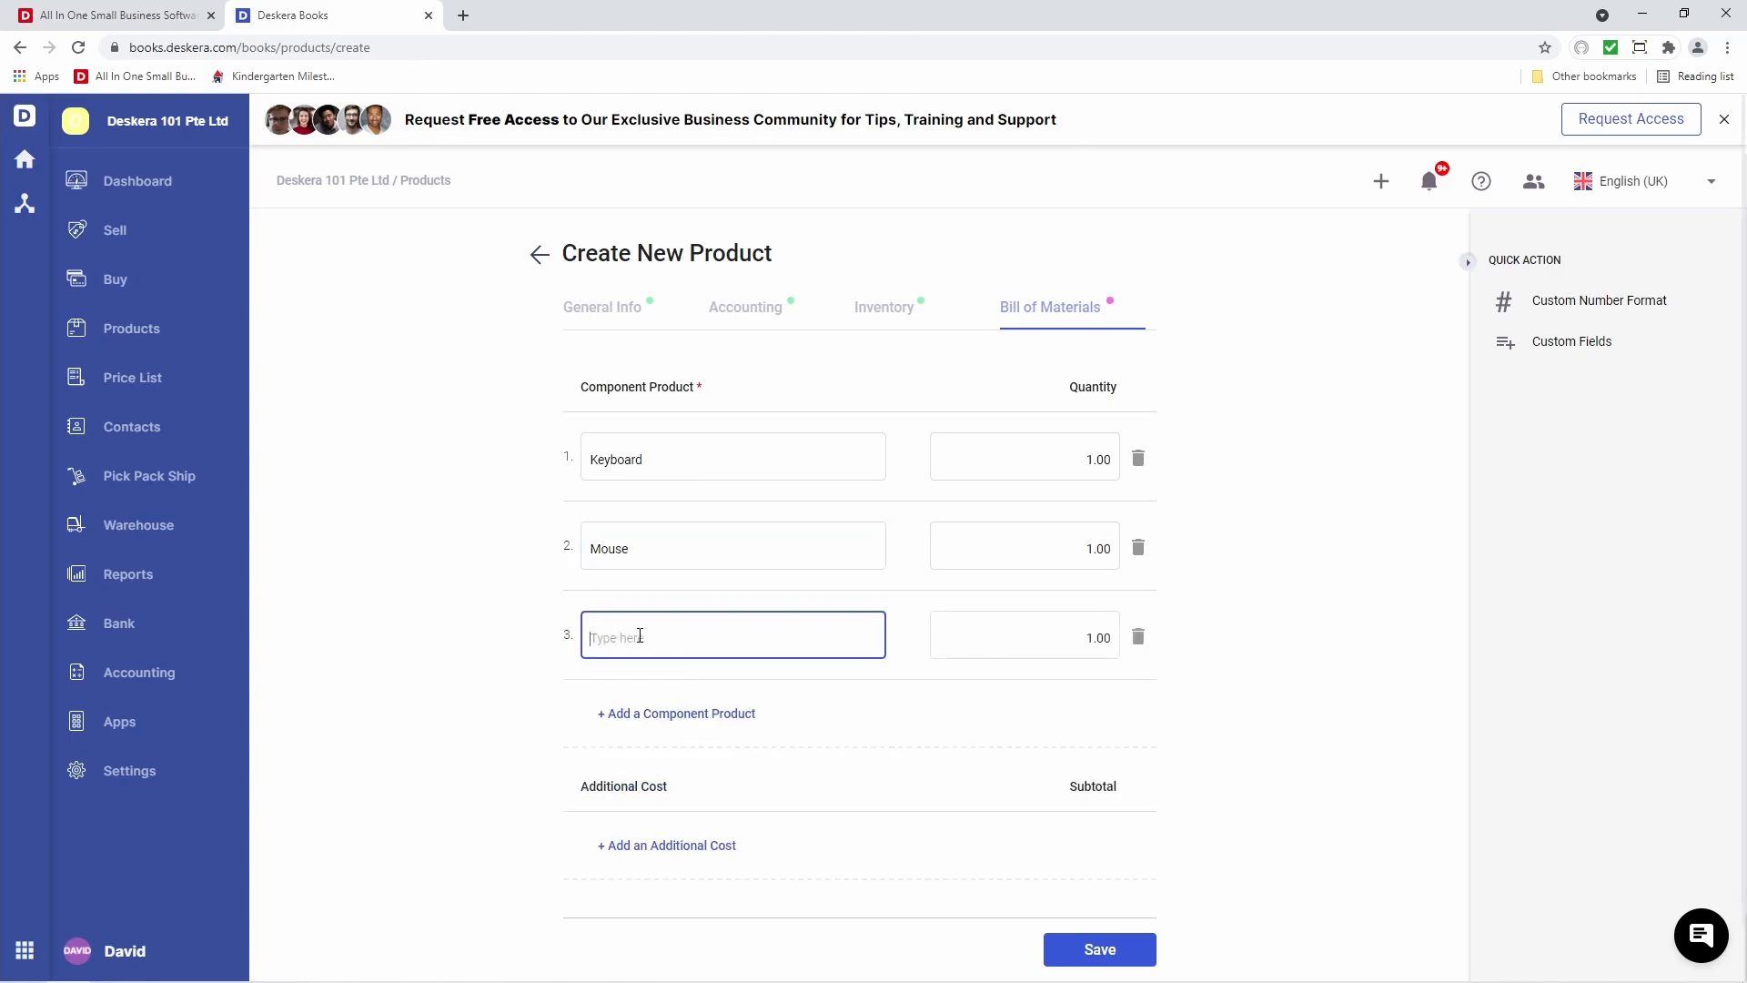
{"action": "type", "text": "Mon"}
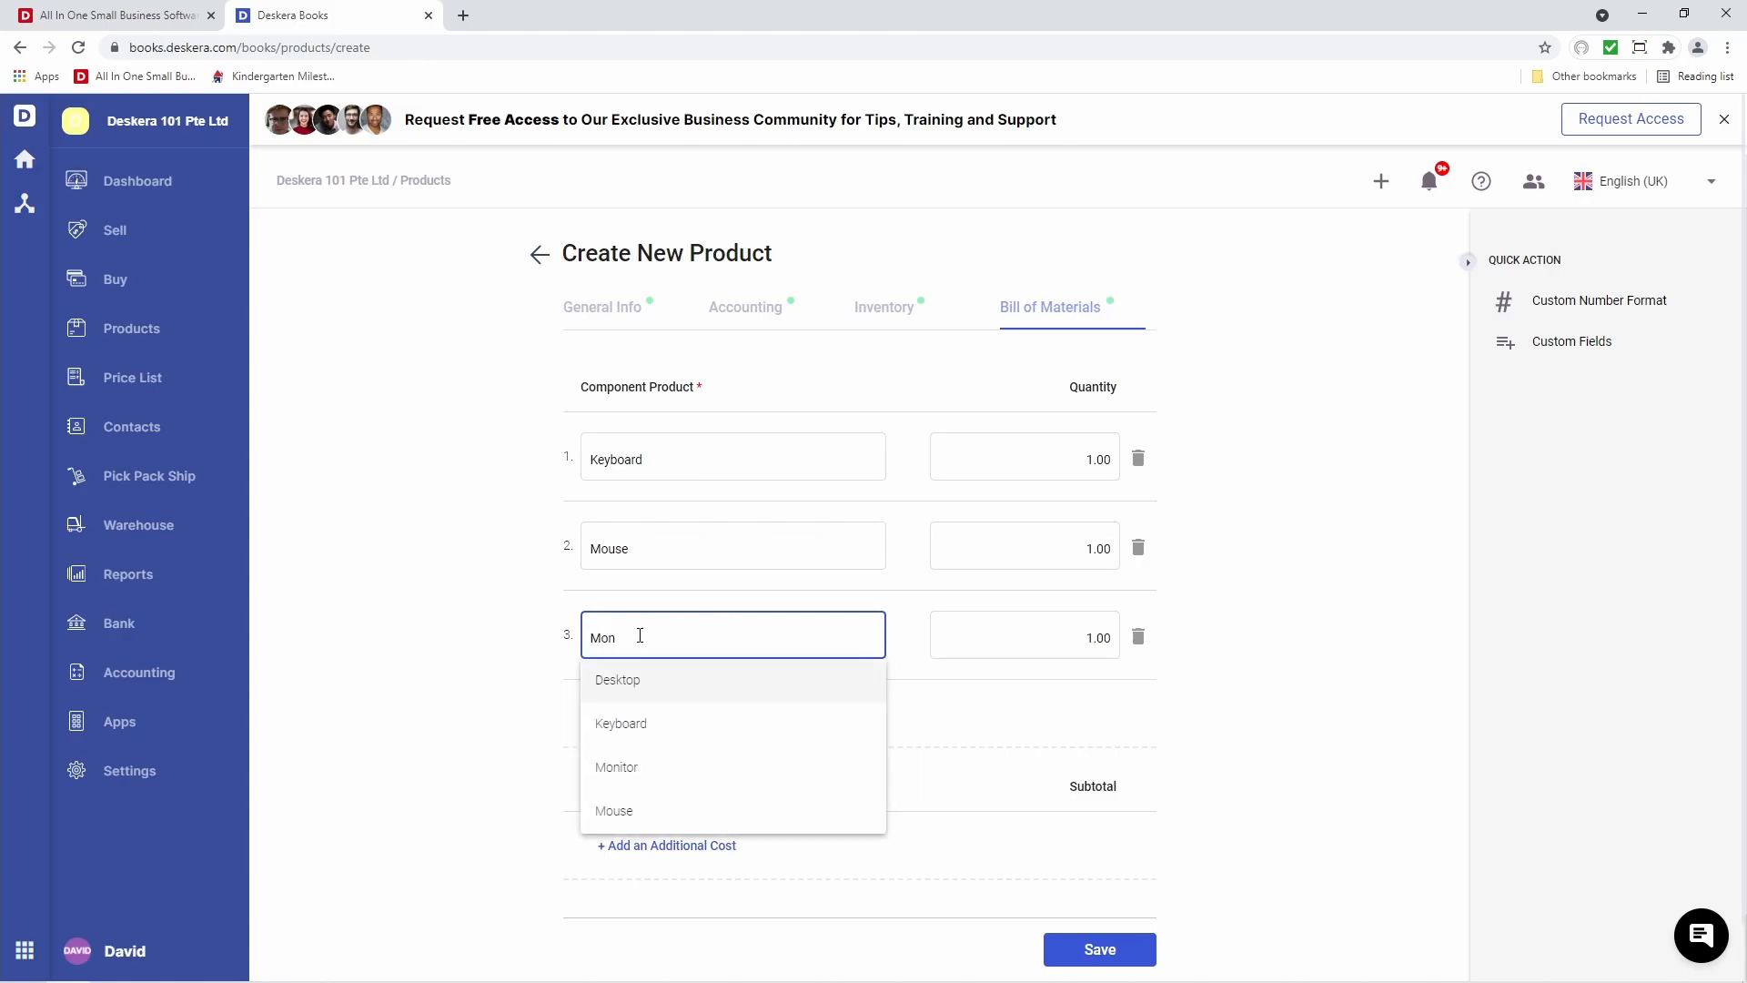
{"action": "left_click", "coordinate": [652, 699]}
{"action": "left_click", "coordinate": [651, 714]}
{"action": "left_click", "coordinate": [644, 726]}
{"action": "type", "text": "De"}
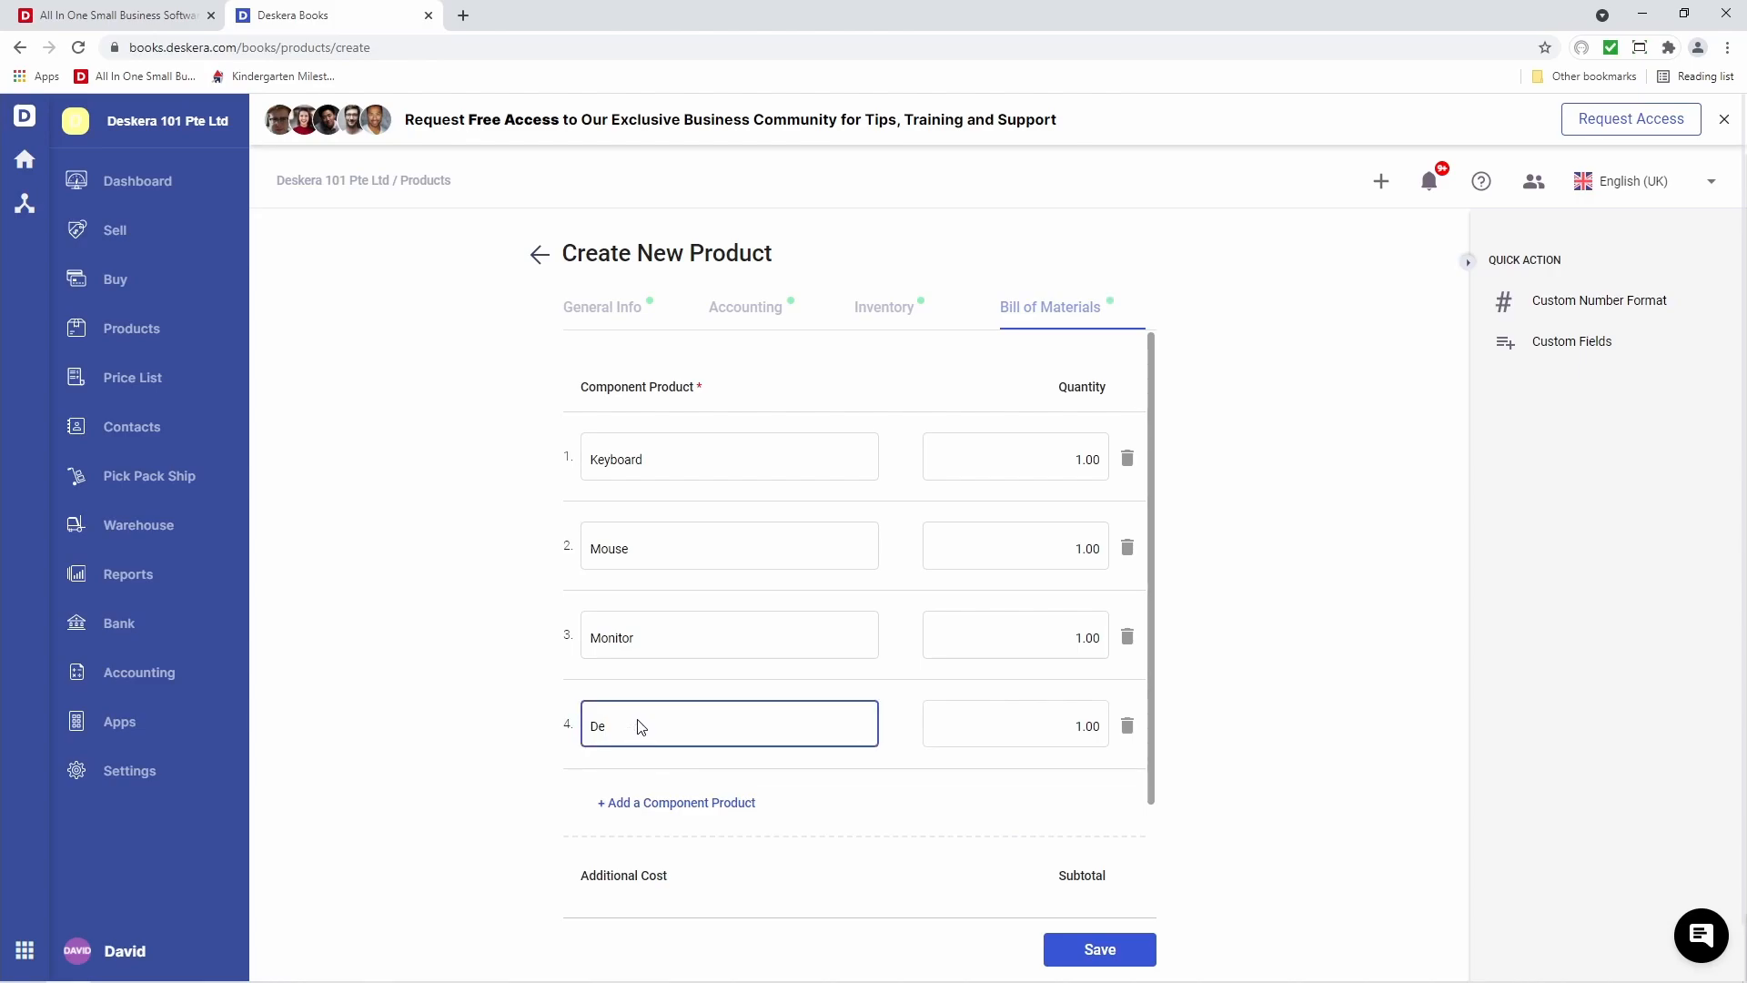
{"action": "left_click", "coordinate": [643, 763]}
Add an Assembly additional cost of 50.00 and save the Computer Set product
{"action": "left_click", "coordinate": [628, 786]}
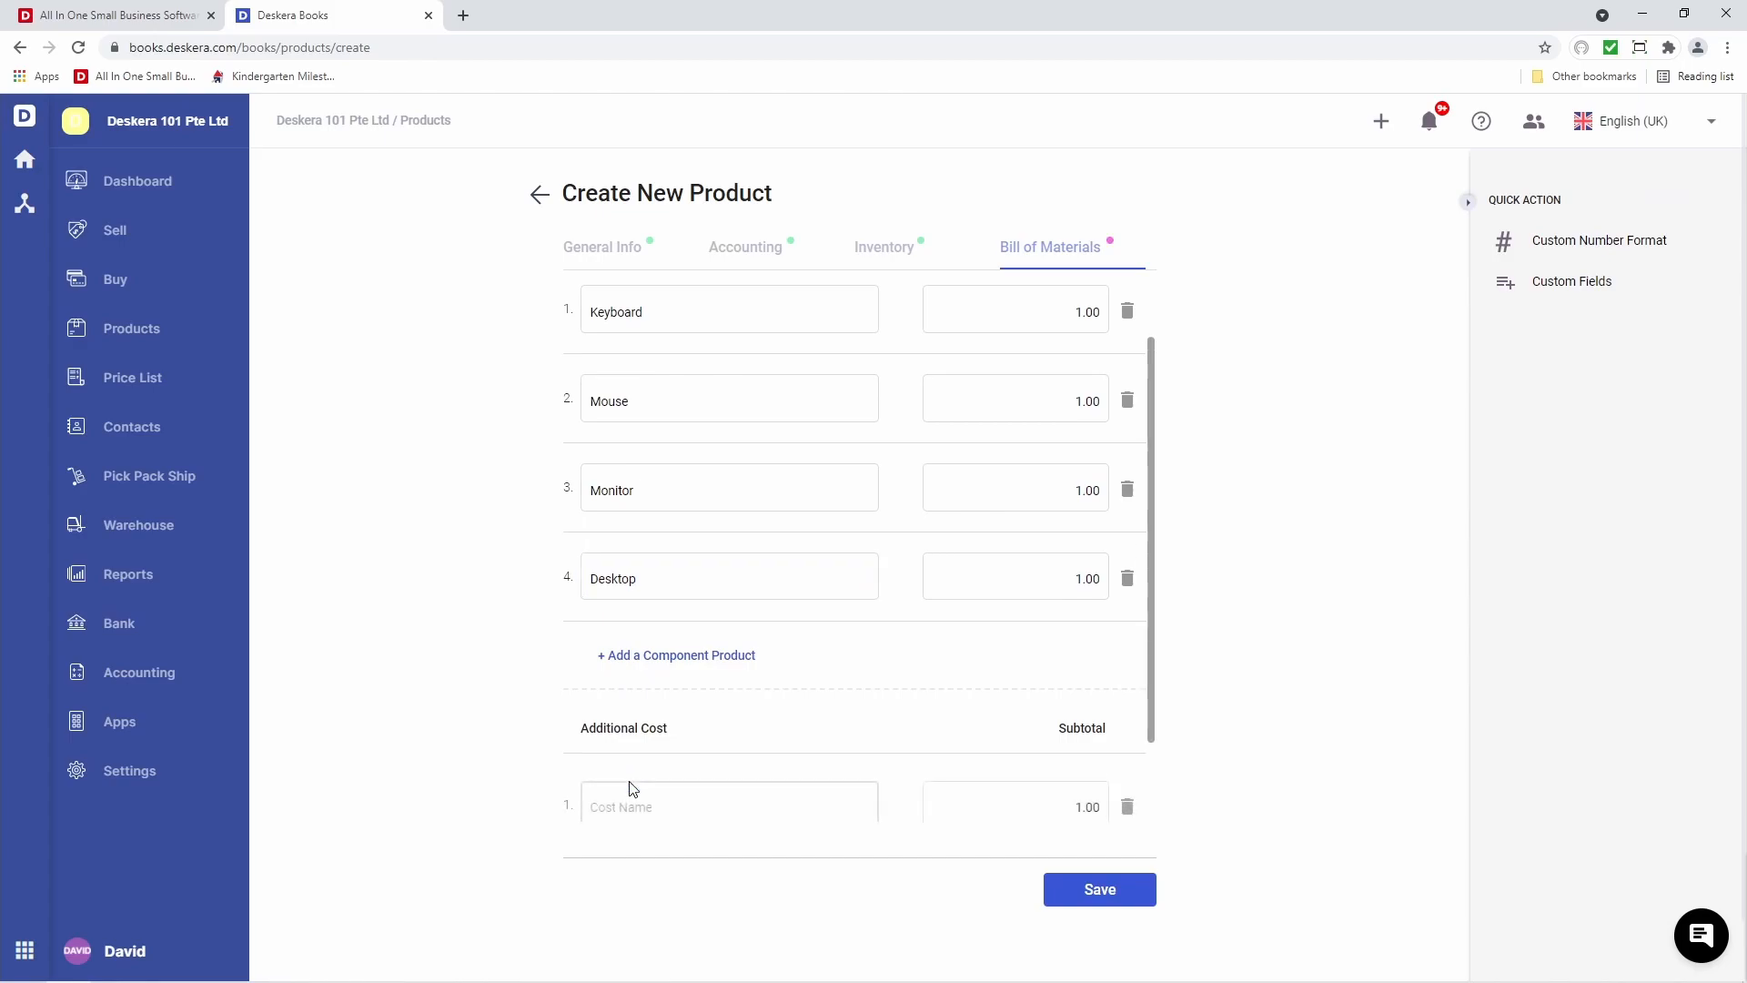
{"action": "left_click", "coordinate": [637, 702]}
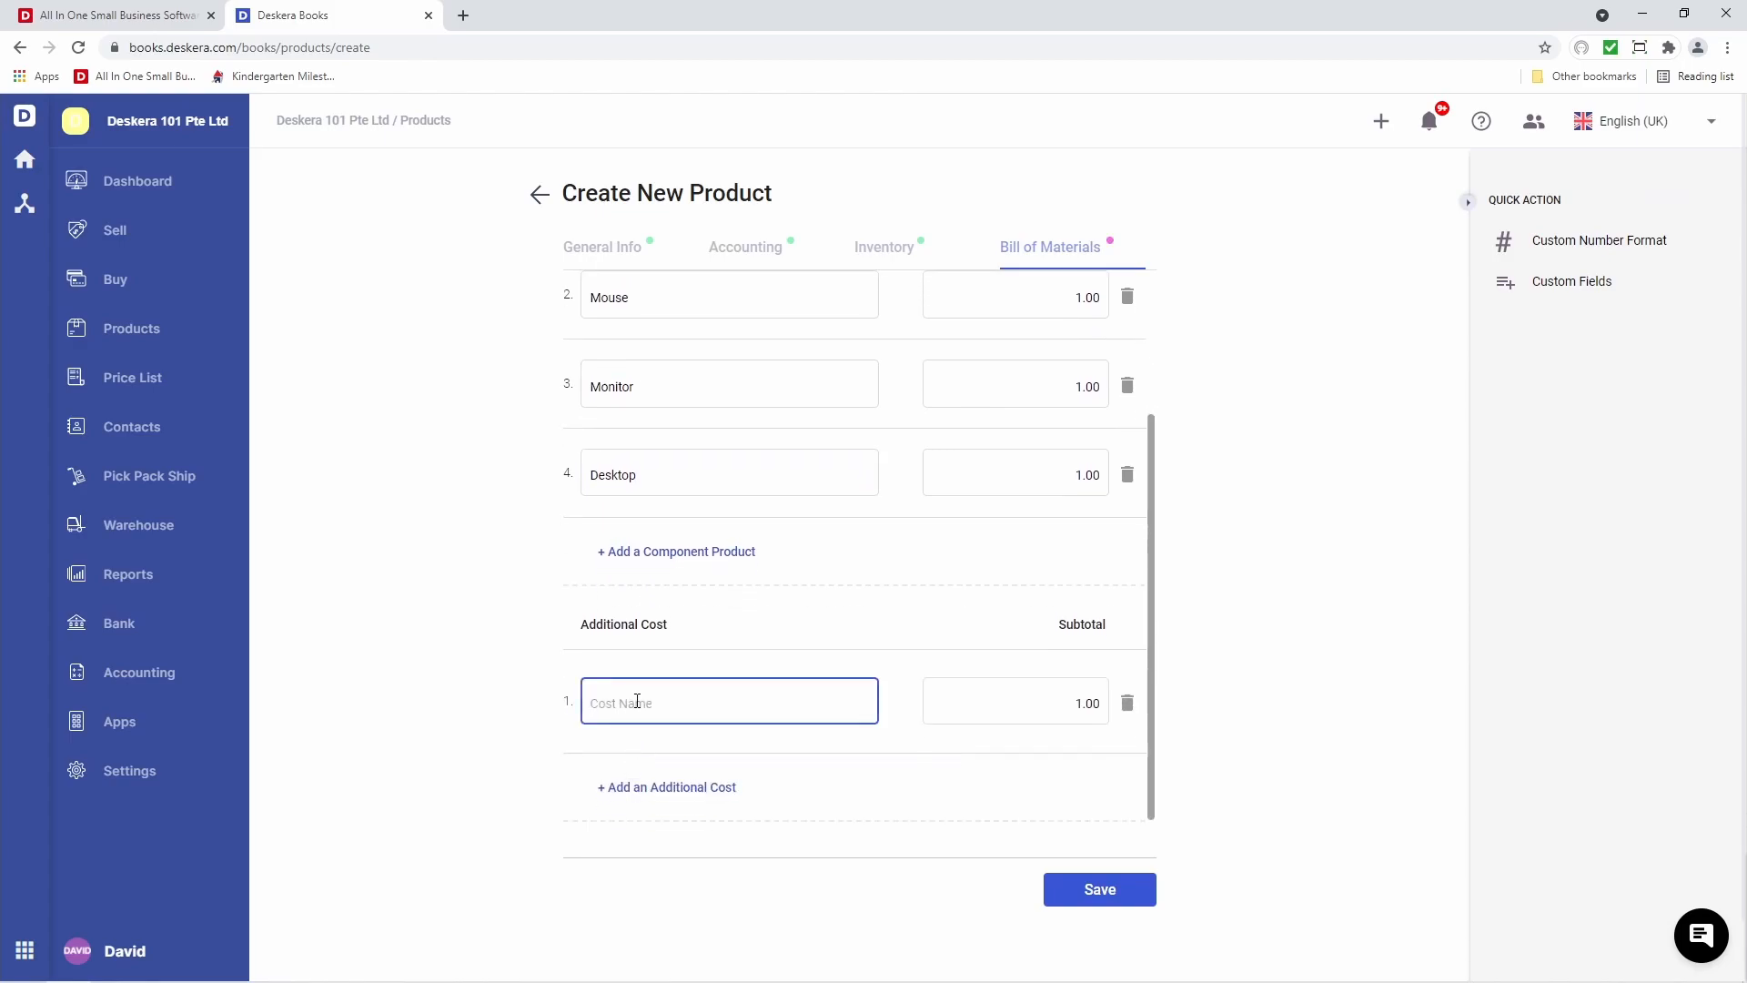
{"action": "type", "text": "Assembly"}
{"action": "left_click", "coordinate": [1010, 719]}
{"action": "left_click", "coordinate": [1085, 706]}
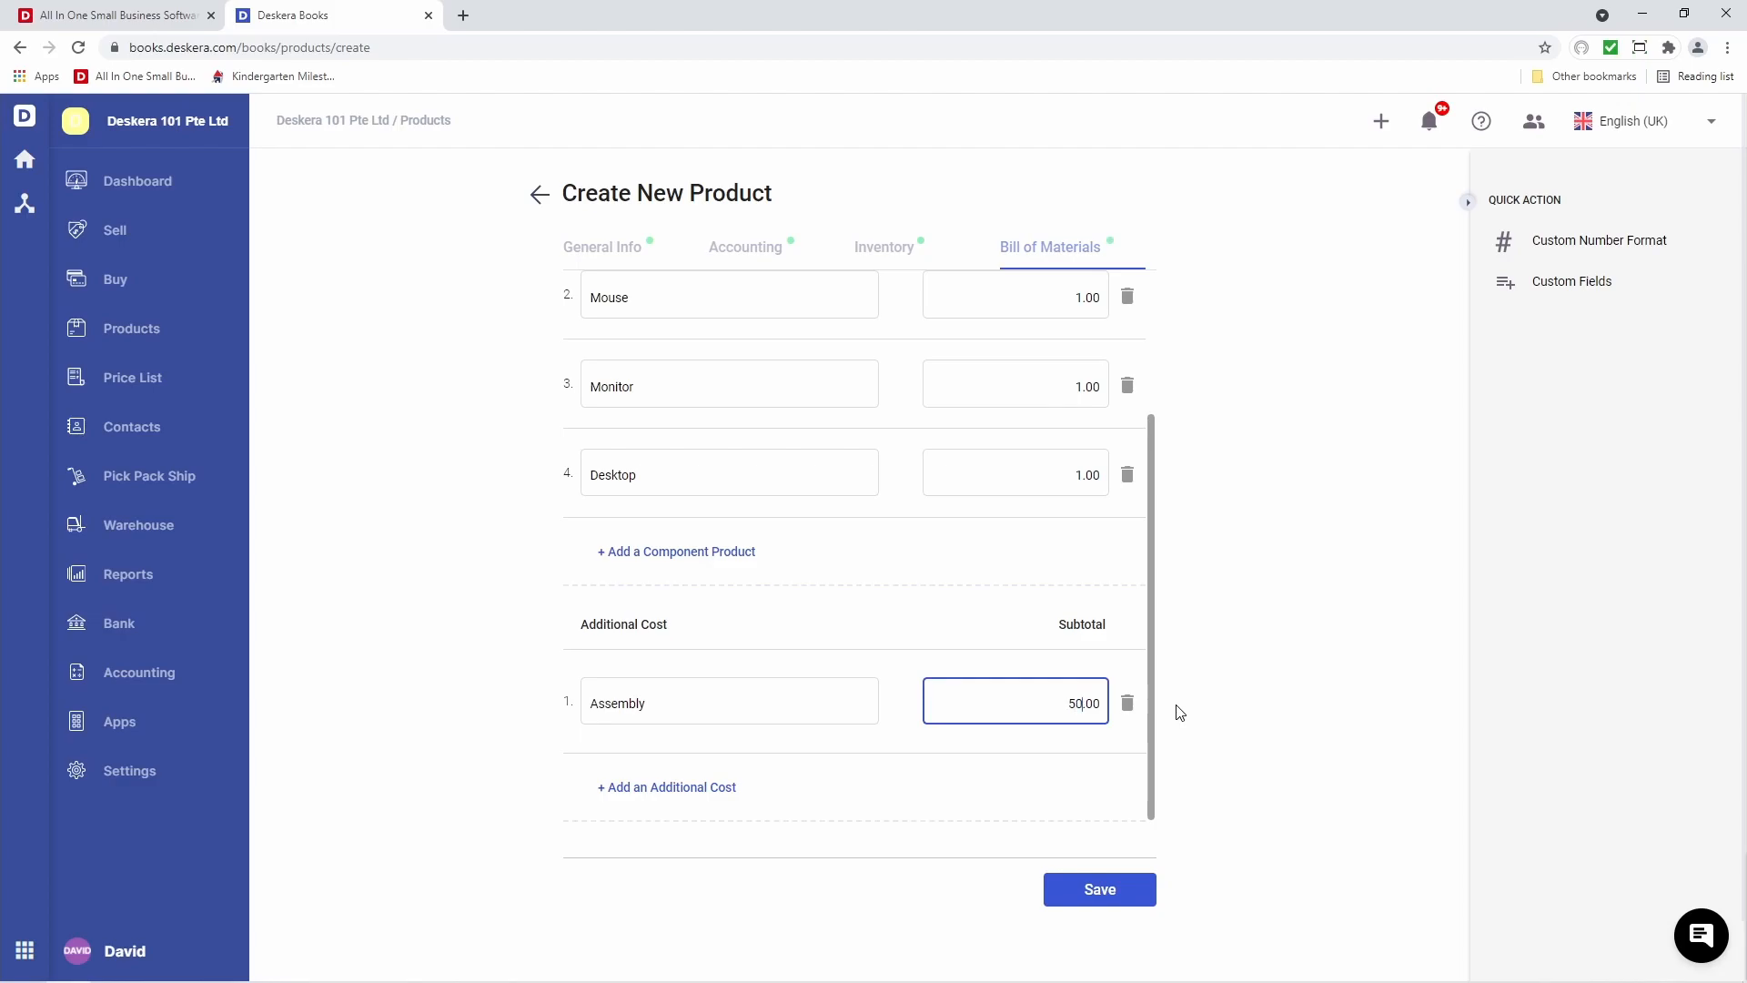
{"action": "left_click", "coordinate": [826, 761]}
{"action": "scroll", "coordinate": [847, 757], "scroll_direction": "up", "scroll_amount": 2}
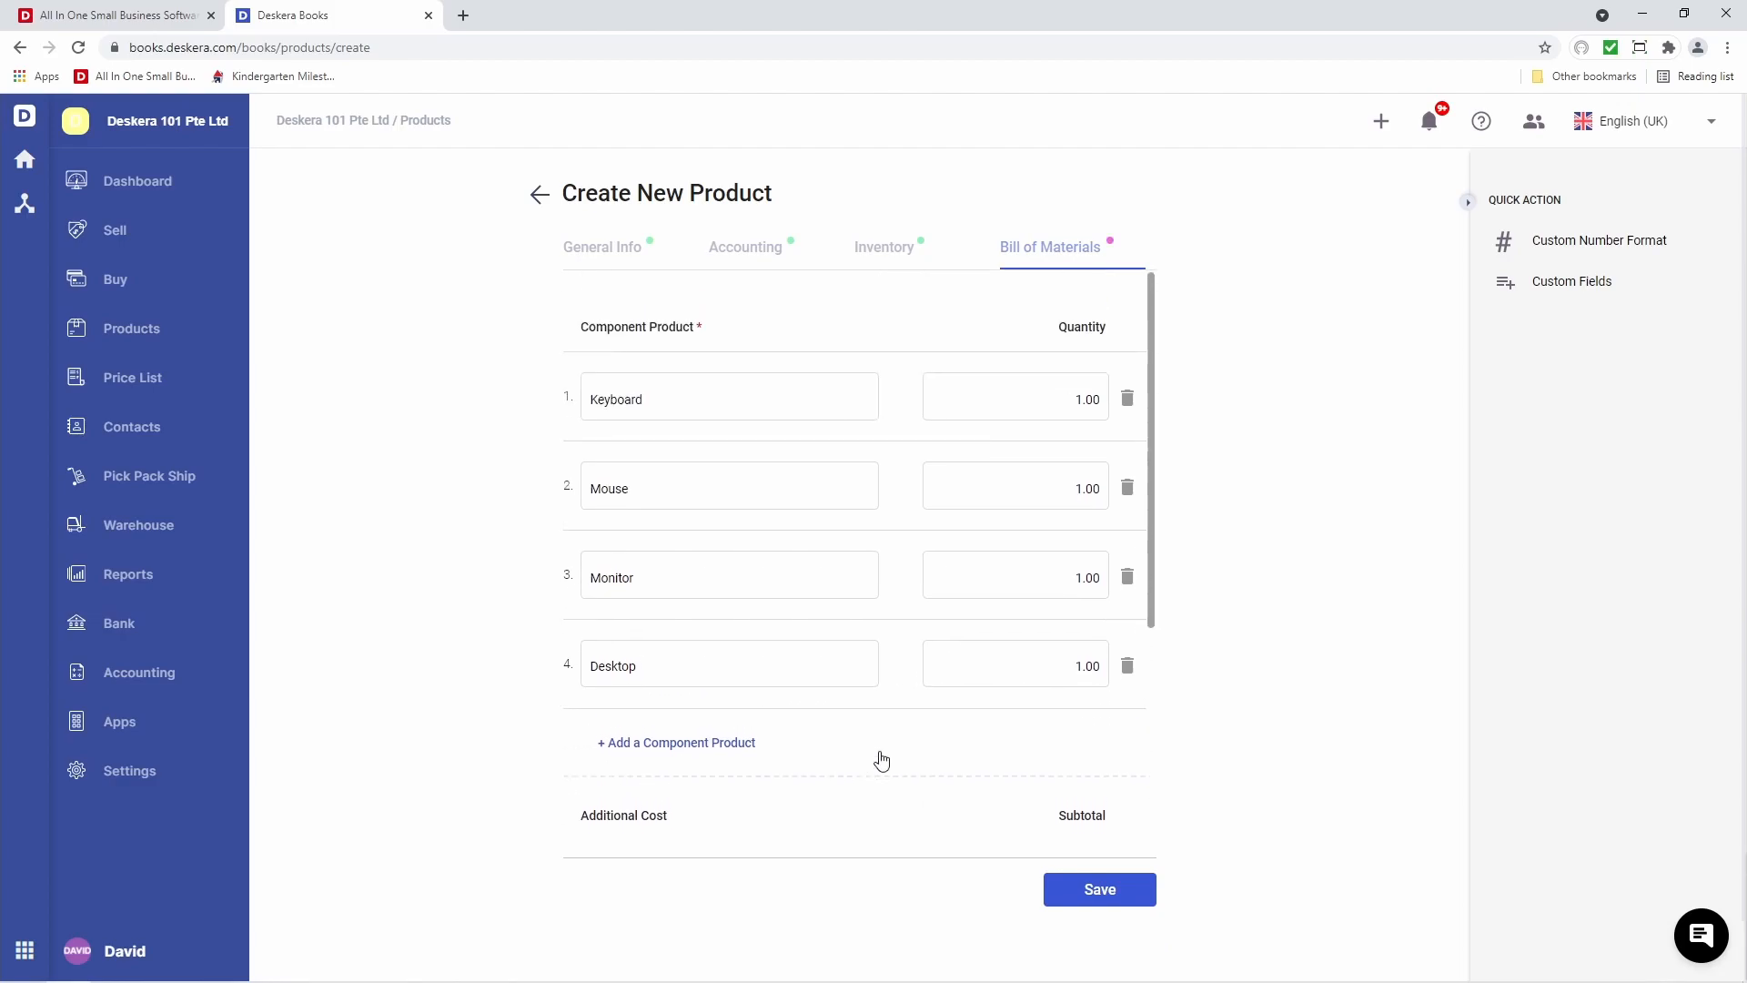
{"action": "left_click", "coordinate": [1095, 902]}
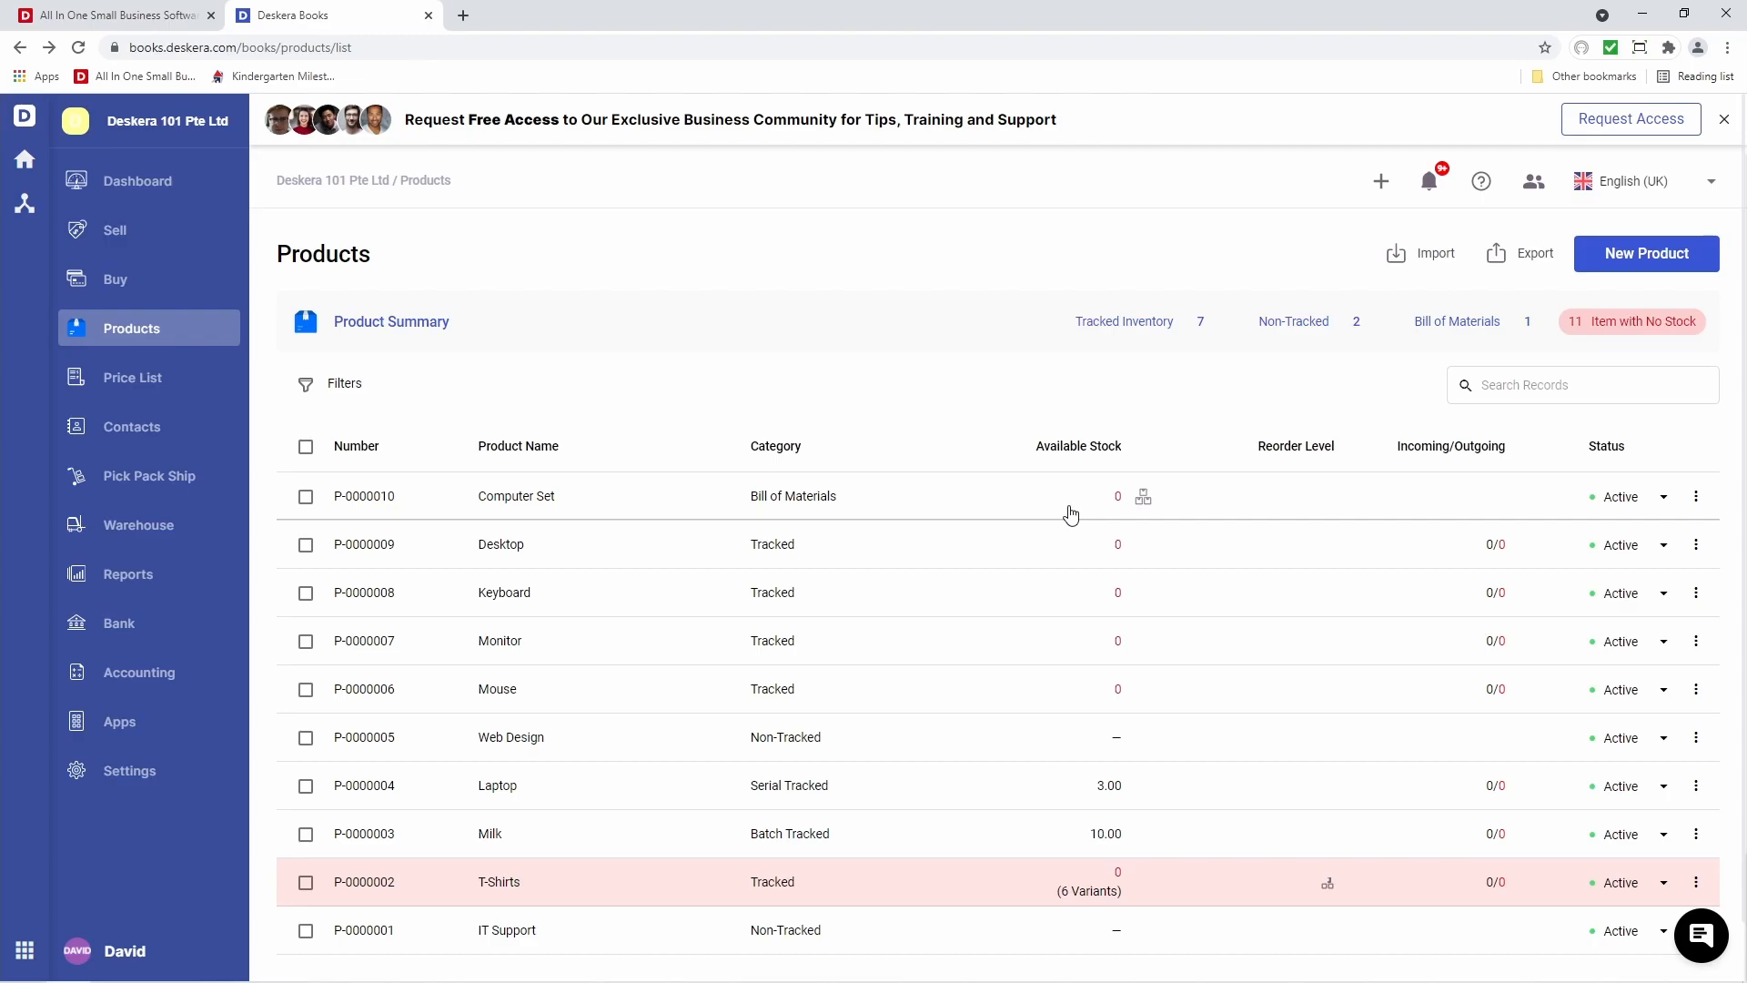
Choose BOM Products in the import wizard and download the sample BOM template file
{"action": "left_click", "coordinate": [1394, 256]}
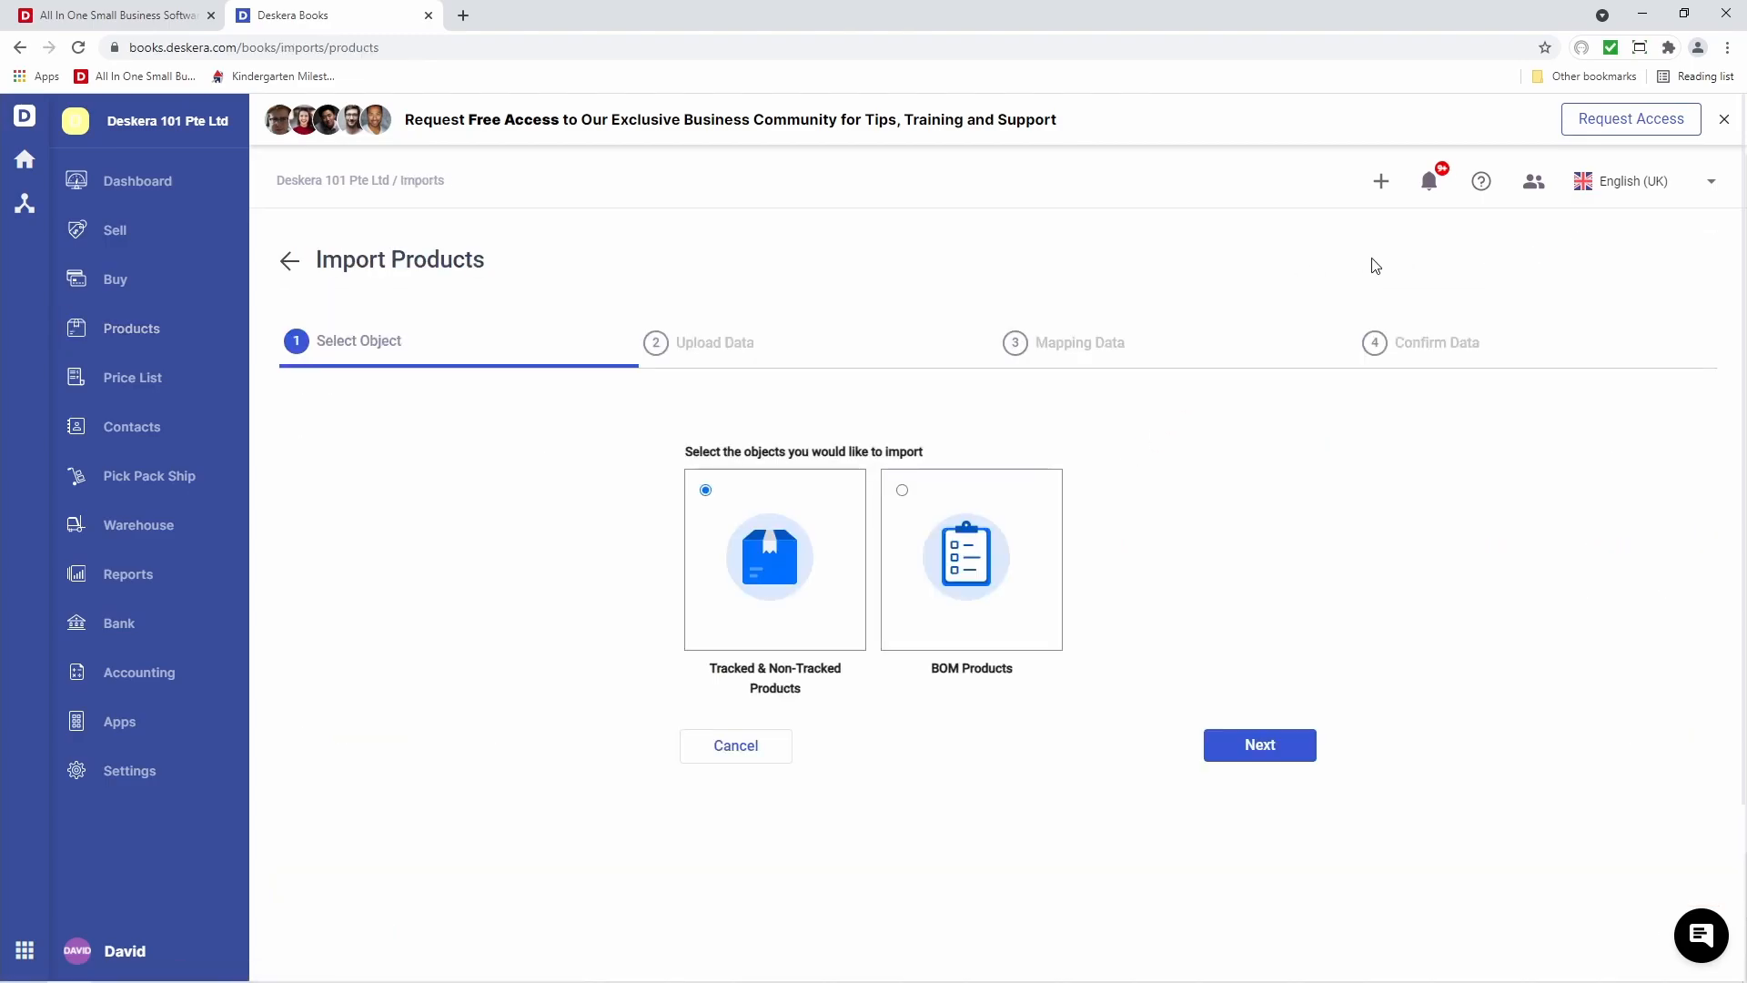
{"action": "left_click", "coordinate": [904, 492]}
{"action": "left_click", "coordinate": [1261, 749]}
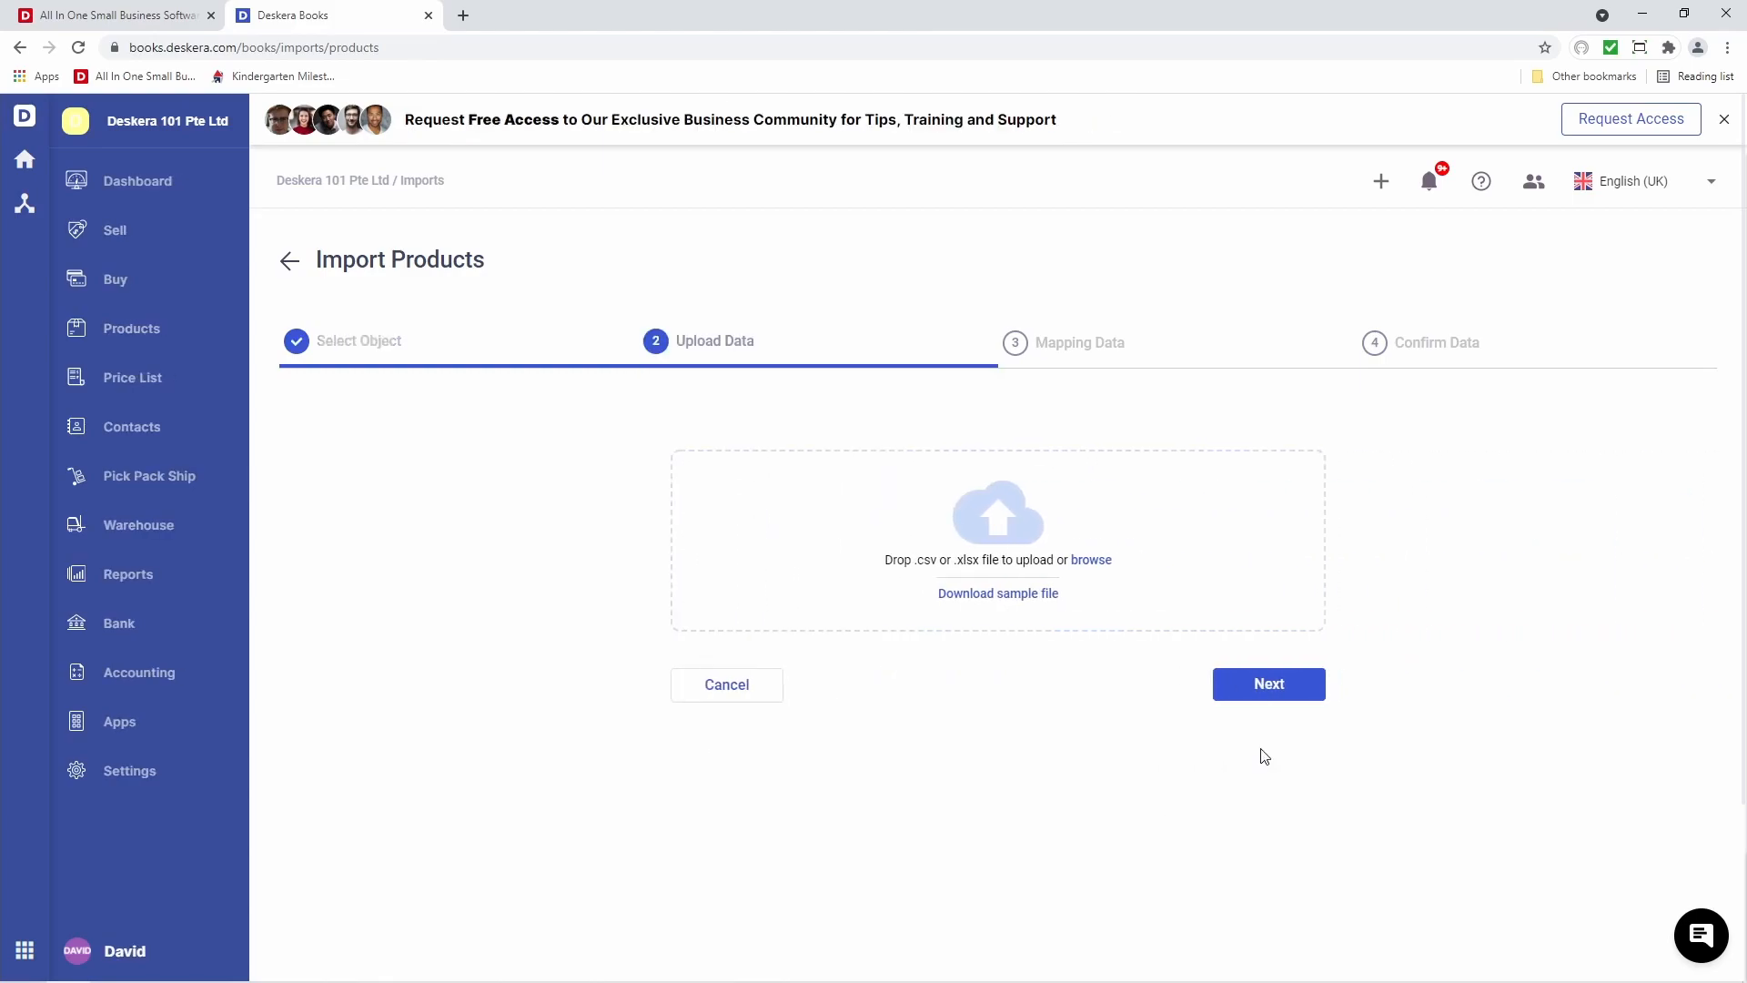
{"action": "left_click", "coordinate": [1016, 602]}
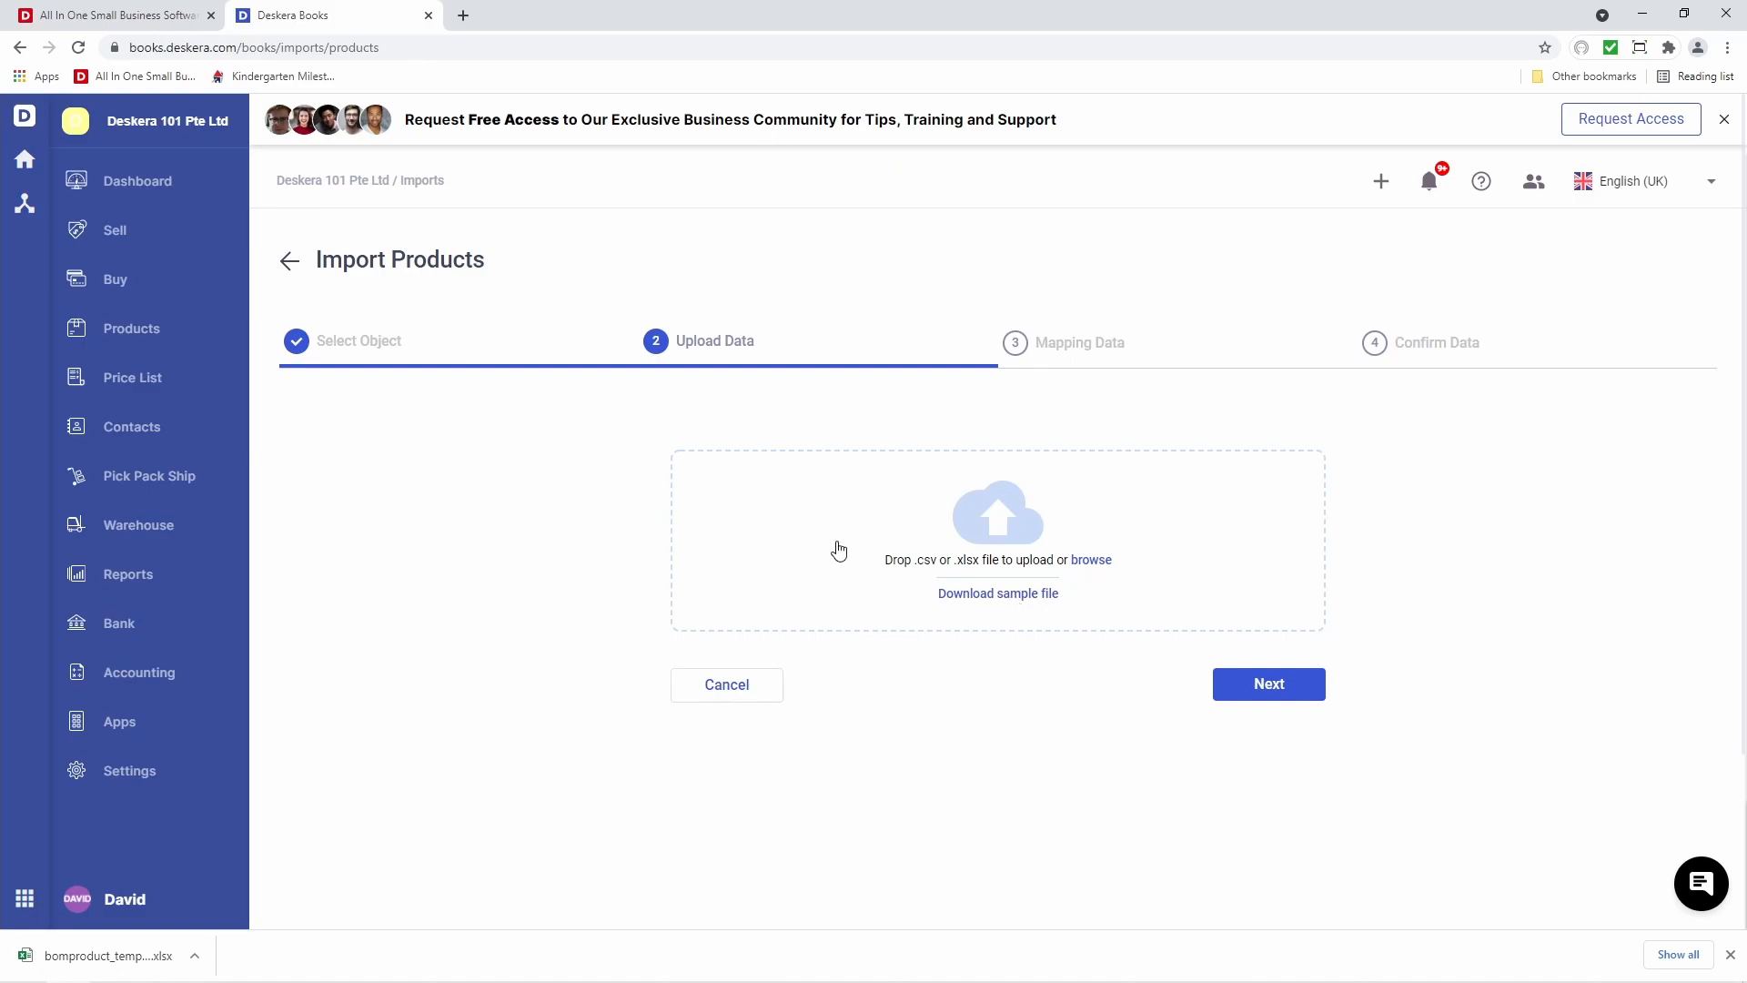
Open bomproduct_template.xlsx in Excel with editing enabled and return to the top of the sheet
{"action": "left_click", "coordinate": [157, 958]}
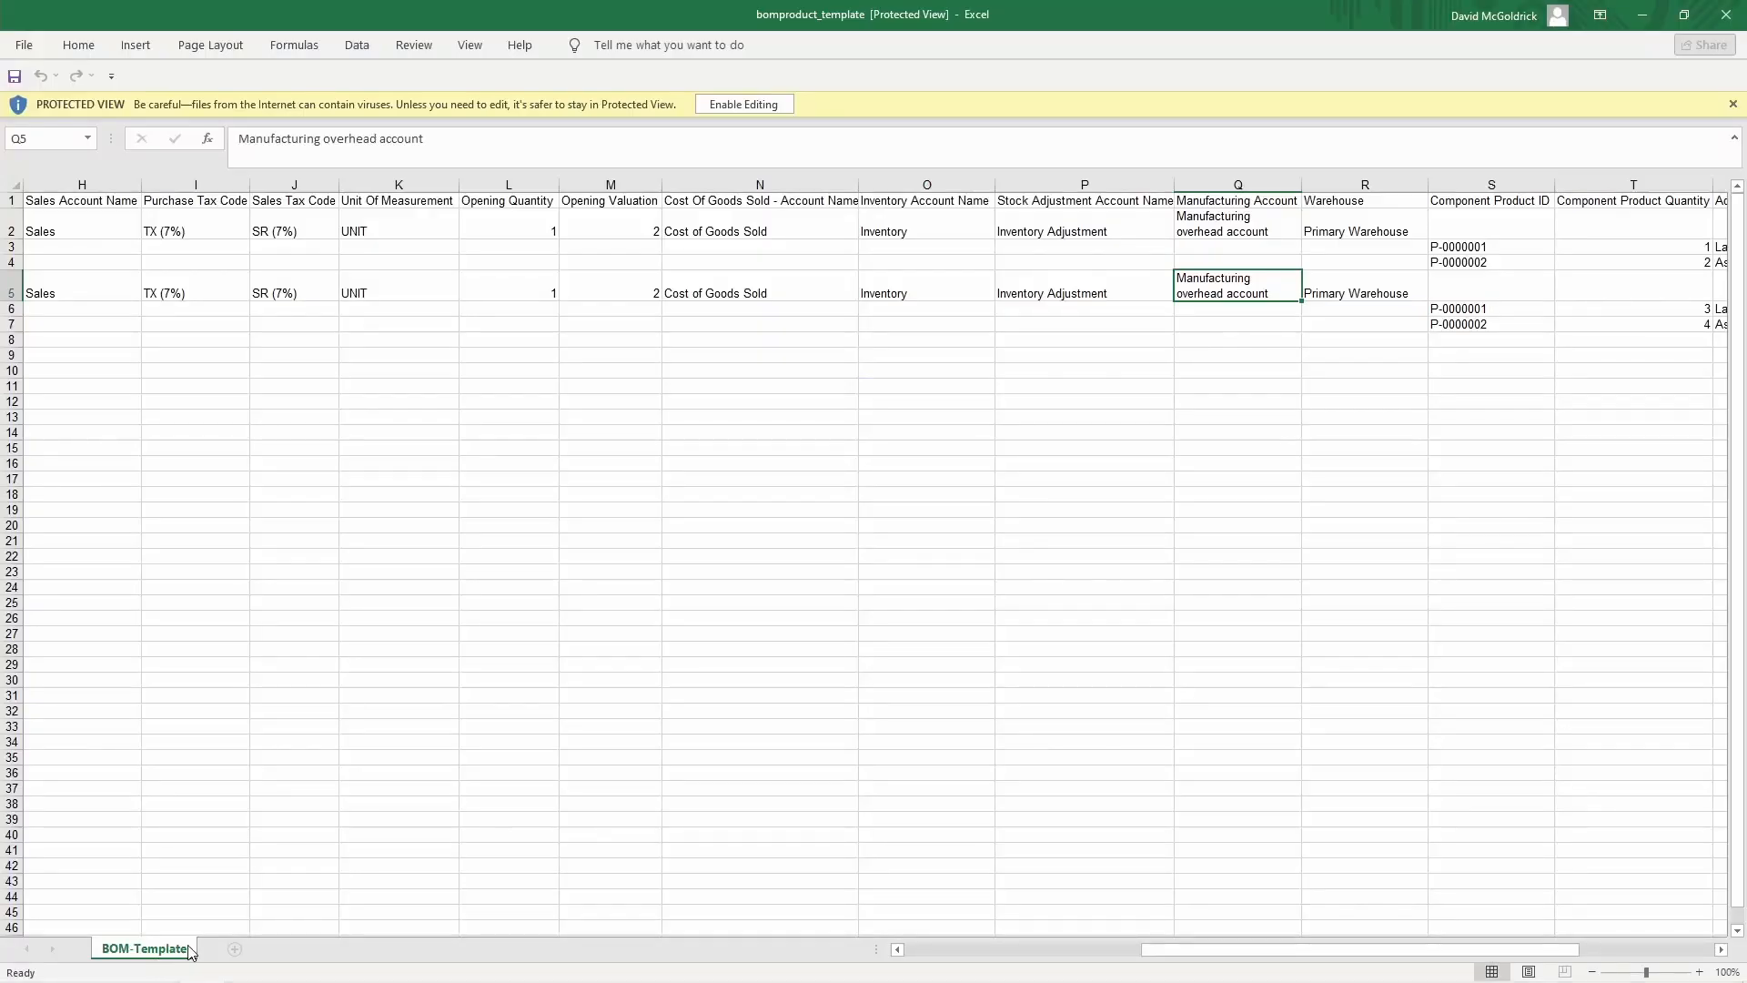
{"action": "left_click", "coordinate": [739, 105]}
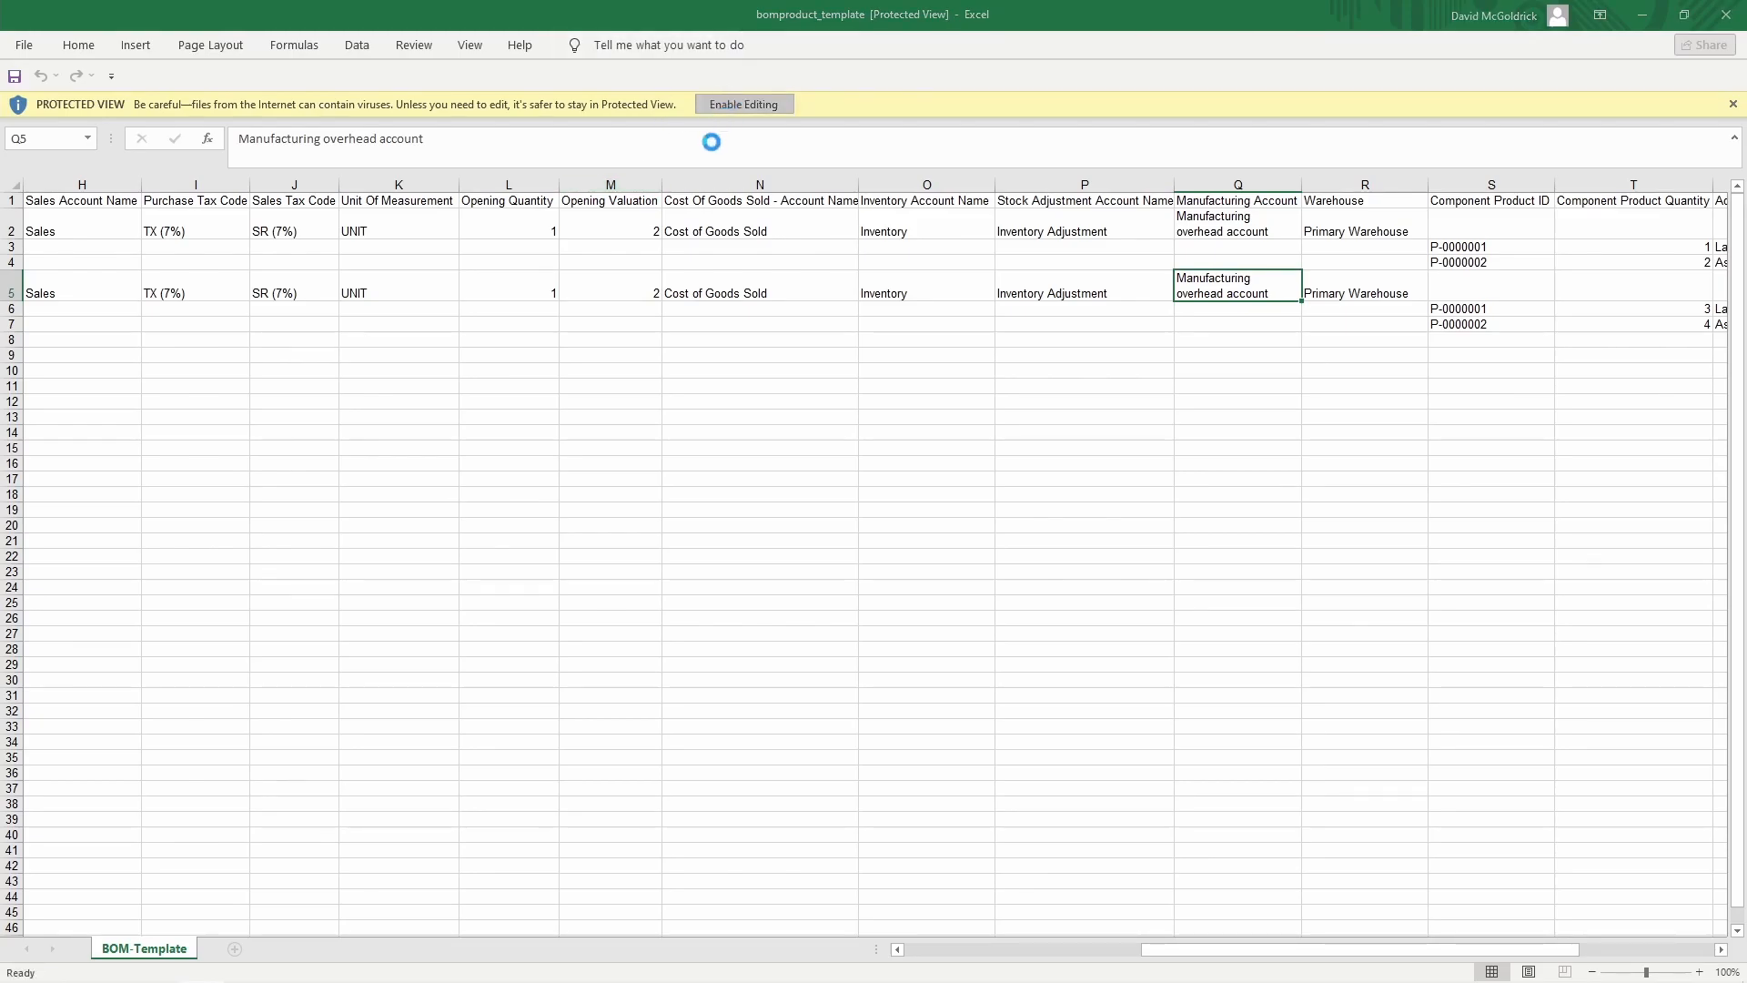
{"action": "key", "text": "Left"}
{"action": "key", "text": "Left"}
{"action": "key", "text": "Left"}
{"action": "key", "text": "Left"}
{"action": "key", "text": "Left"}
{"action": "key", "text": "Left"}
{"action": "key", "text": "Left"}
{"action": "key", "text": "Left"}
{"action": "key", "text": "Left"}
{"action": "key", "text": "Left"}
{"action": "key", "text": "Left"}
{"action": "key", "text": "Left"}
{"action": "key", "text": "Left"}
{"action": "key", "text": "Left"}
{"action": "key", "text": "Left"}
{"action": "key", "text": "Left"}
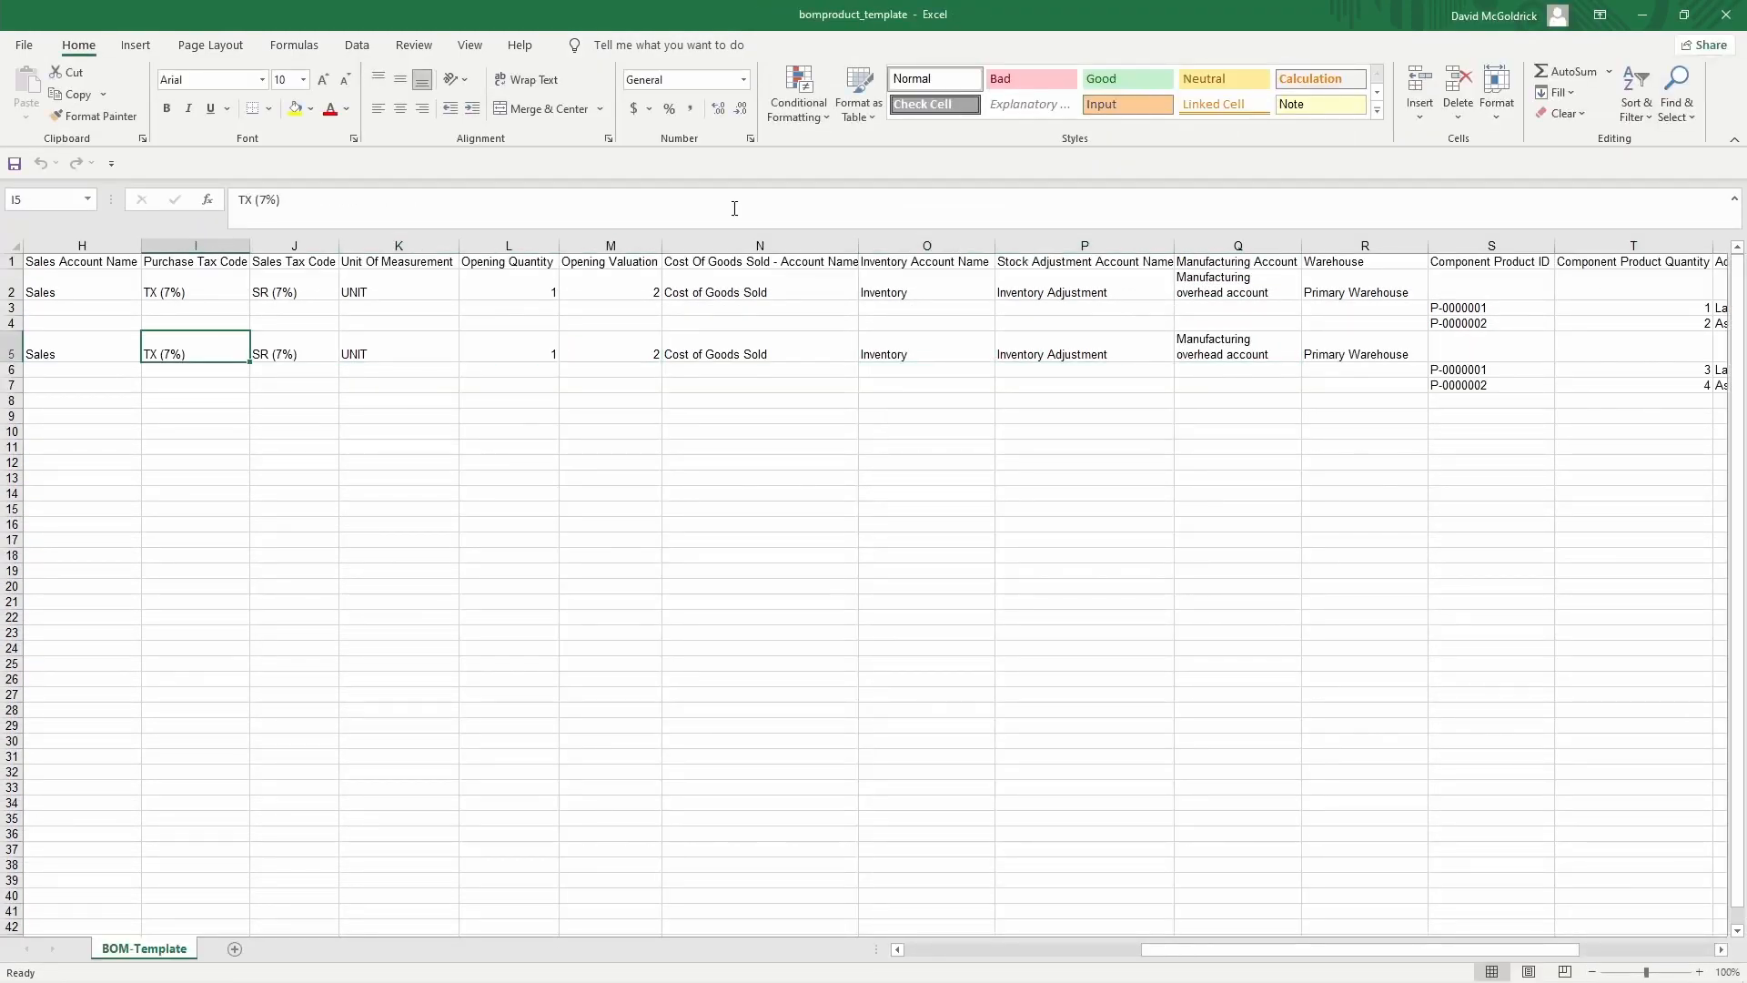
{"action": "key", "text": "Up"}
{"action": "key", "text": "Up"}
{"action": "key", "text": "Up"}
{"action": "key", "text": "Up"}
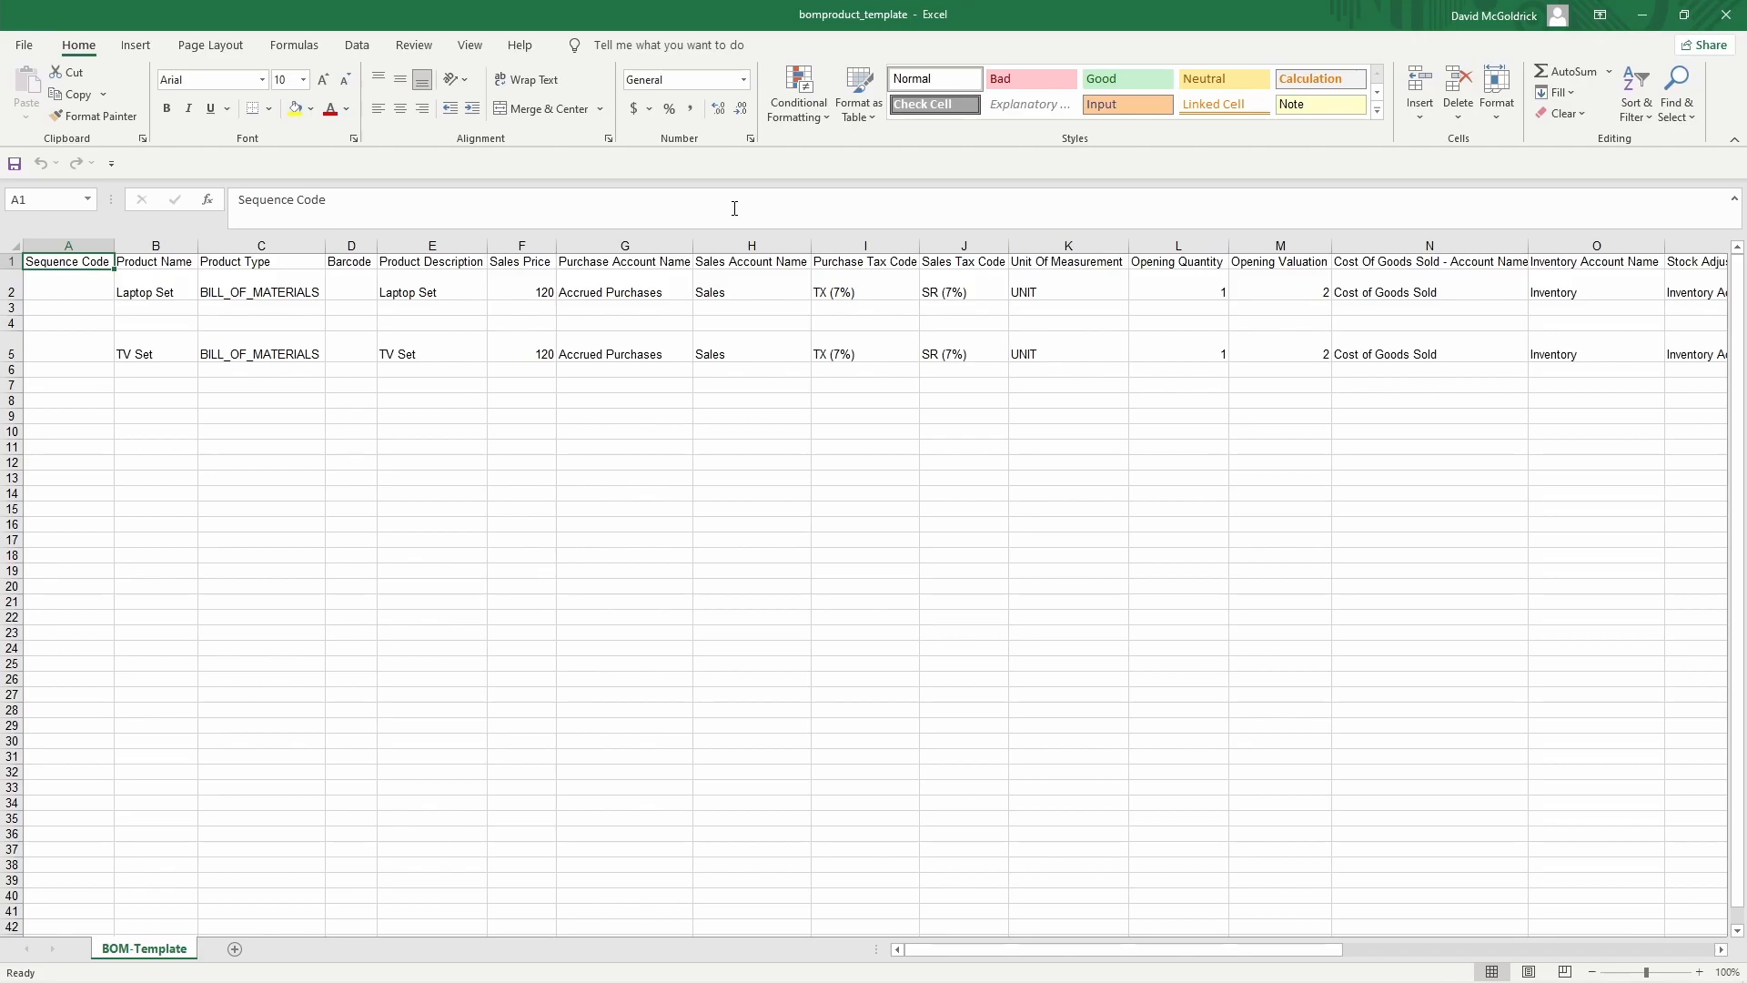
{"action": "scroll", "coordinate": [604, 294], "scroll_direction": "up", "scroll_amount": 10, "text": "ctrl"}
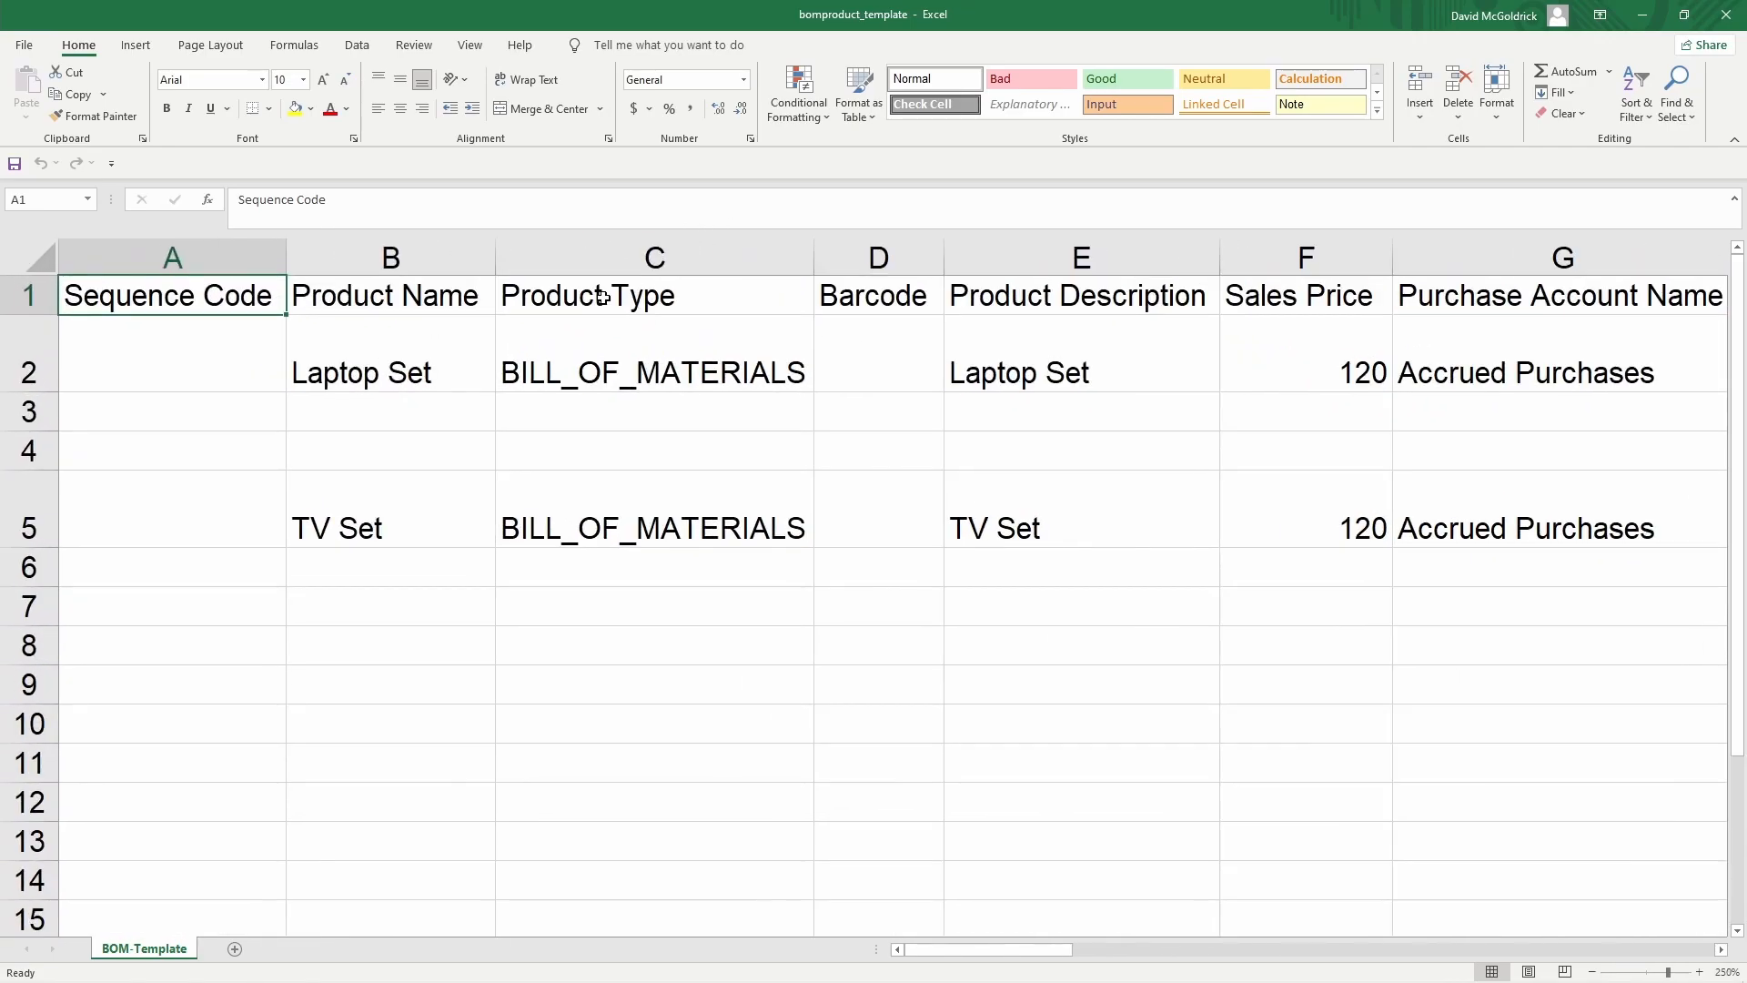
{"action": "scroll", "coordinate": [603, 298], "scroll_direction": "up", "scroll_amount": 2, "text": "ctrl"}
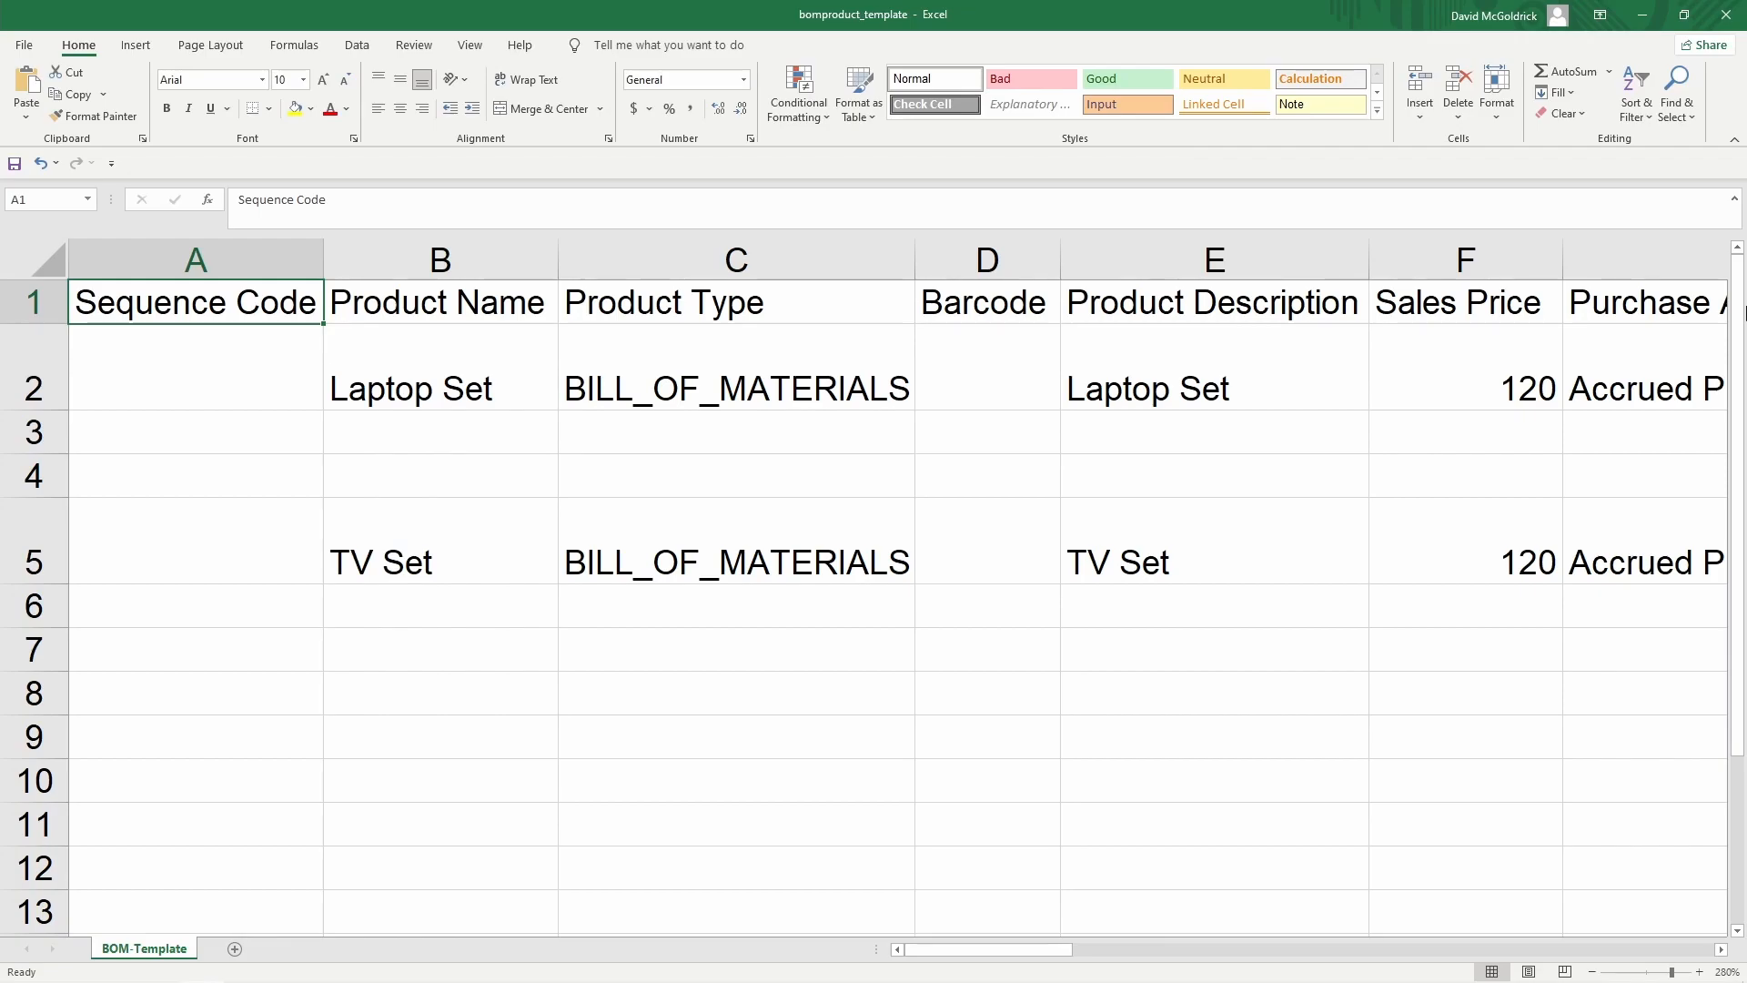
Check the empty Sequence Code cells below the Laptop Set row
{"action": "key", "text": "Down"}
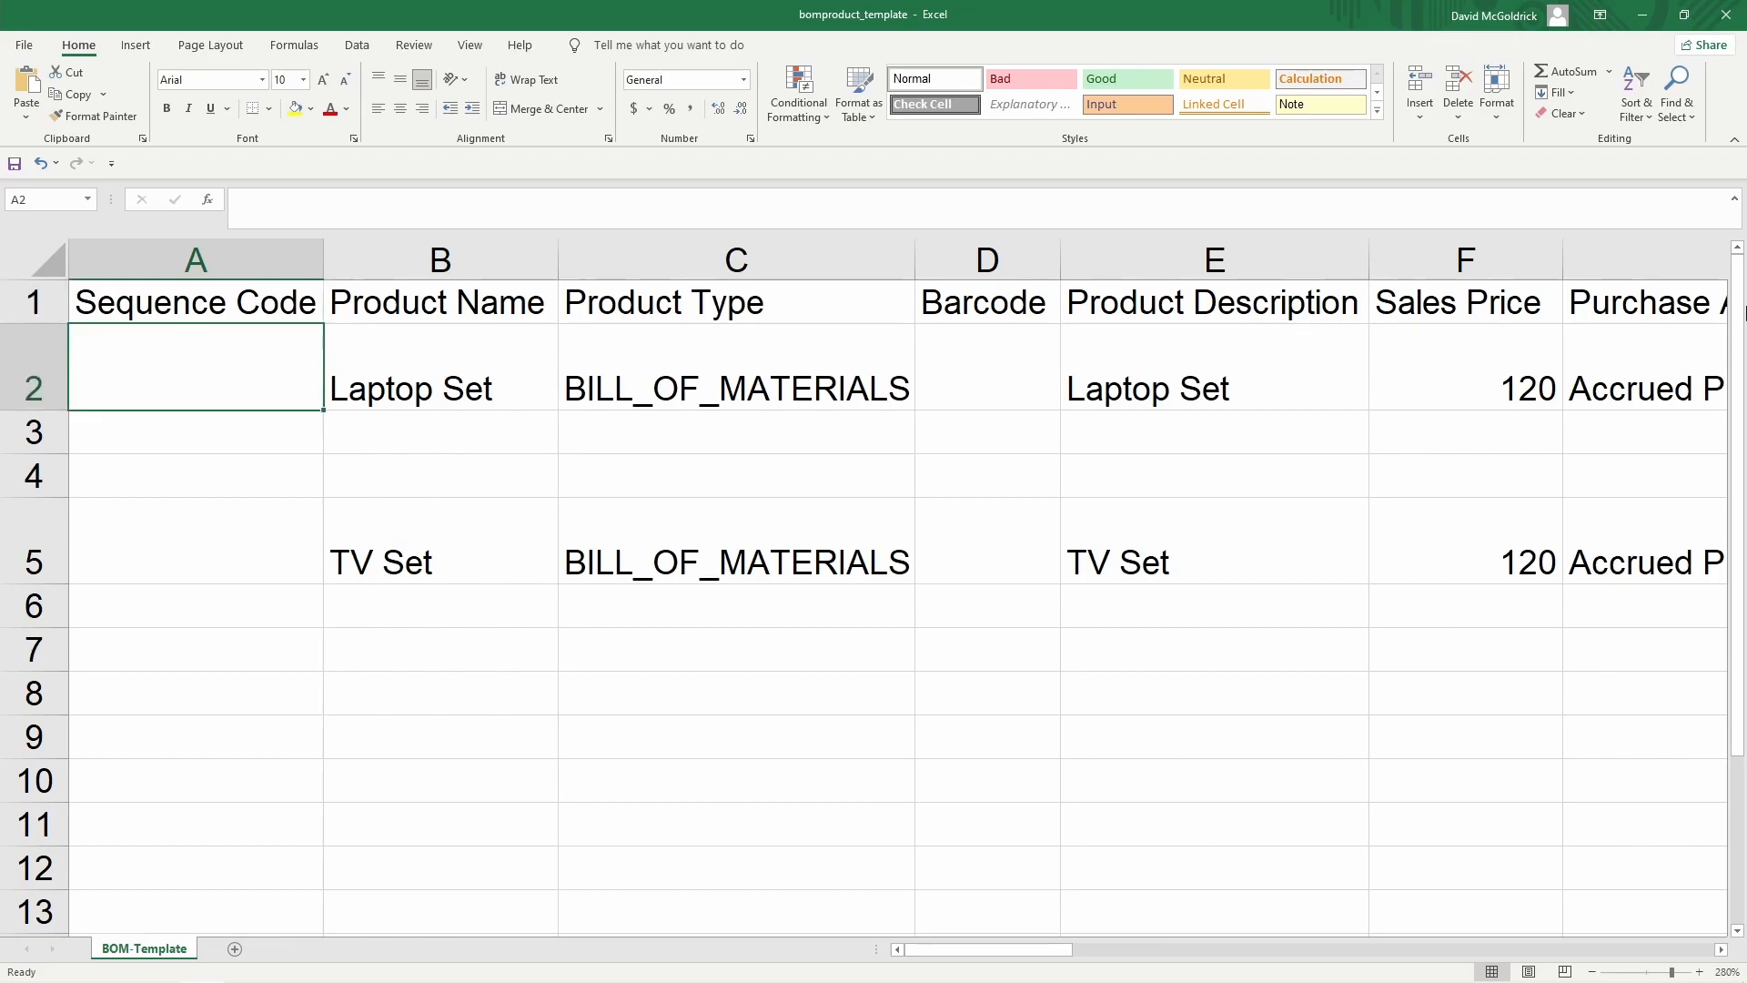
{"action": "key", "text": "Down"}
{"action": "key", "text": "Down"}
{"action": "key", "text": "Down"}
{"action": "key", "text": "Up"}
{"action": "key", "text": "Up"}
{"action": "key", "text": "Up"}
{"action": "key", "text": "Down"}
{"action": "key", "text": "Down"}
{"action": "key", "text": "Up"}
{"action": "key", "text": "Up"}
{"action": "key", "text": "Down"}
{"action": "key", "text": "Down"}
{"action": "key", "text": "Up"}
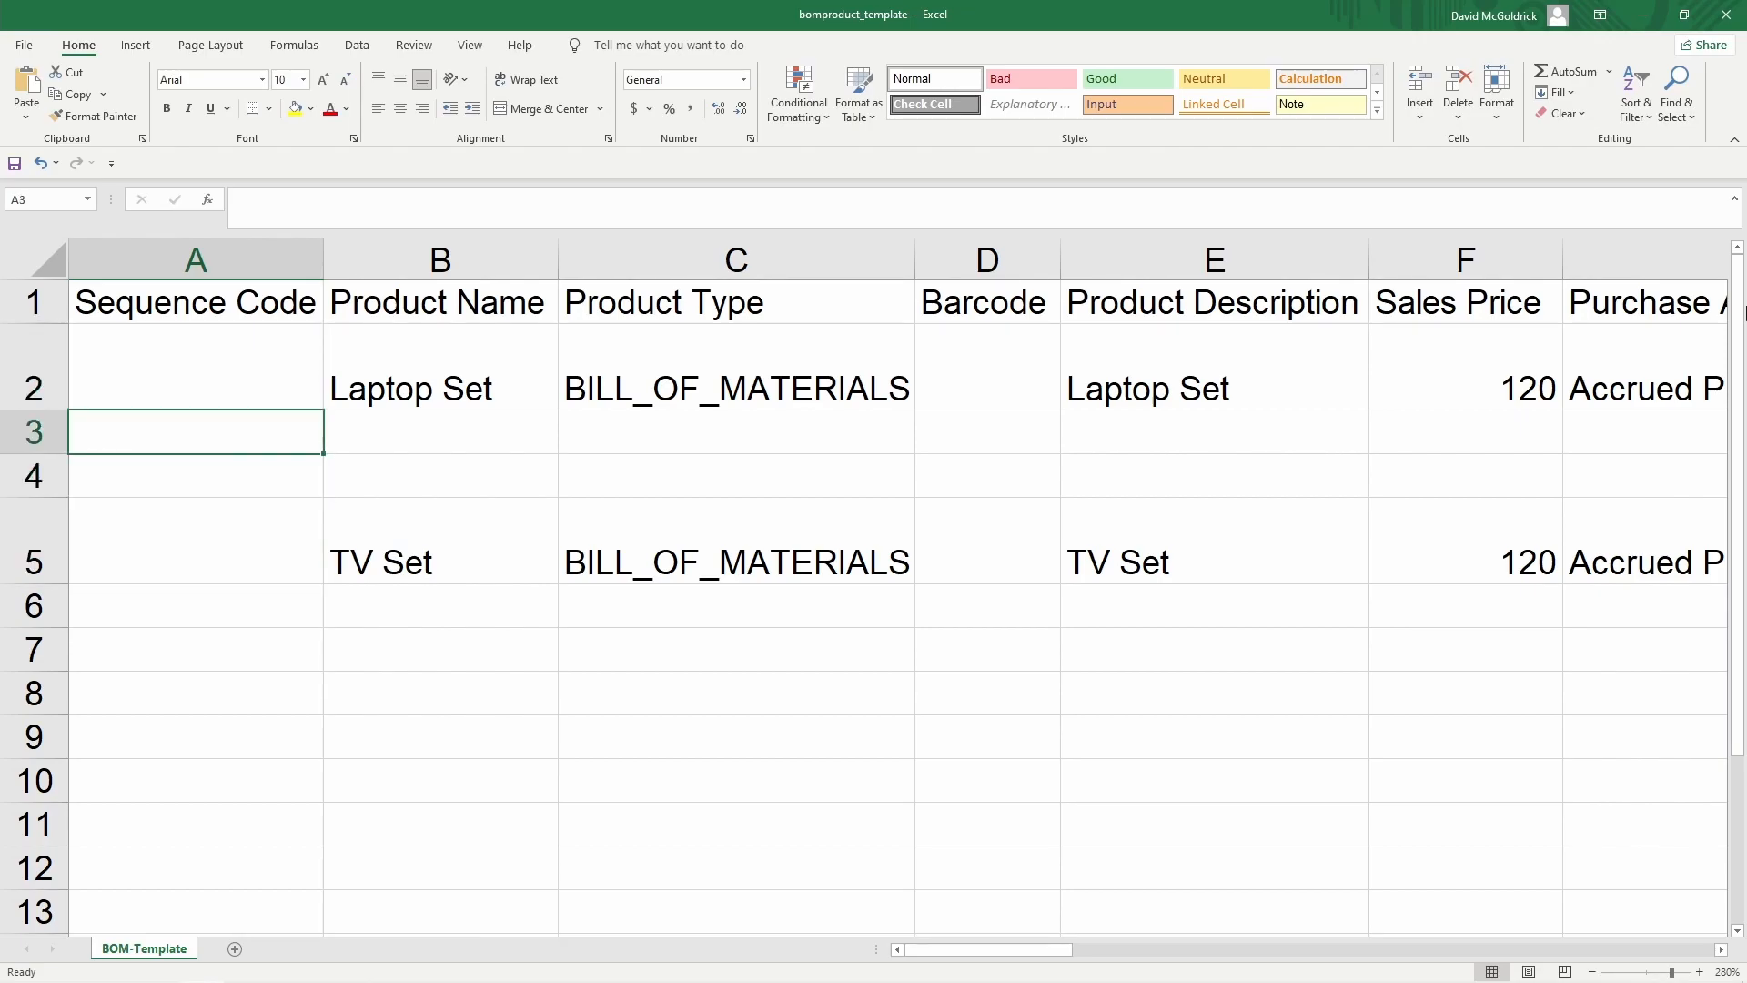
{"action": "key", "text": "Down"}
{"action": "key", "text": "Up"}
{"action": "key", "text": "Down"}
{"action": "key", "text": "Up"}
{"action": "key", "text": "Down"}
{"action": "key", "text": "Up"}
{"action": "key", "text": "Up"}
Review Laptop Set's name, type, barcode, price and tax code columns up to Opening Quantity
{"action": "key", "text": "Right"}
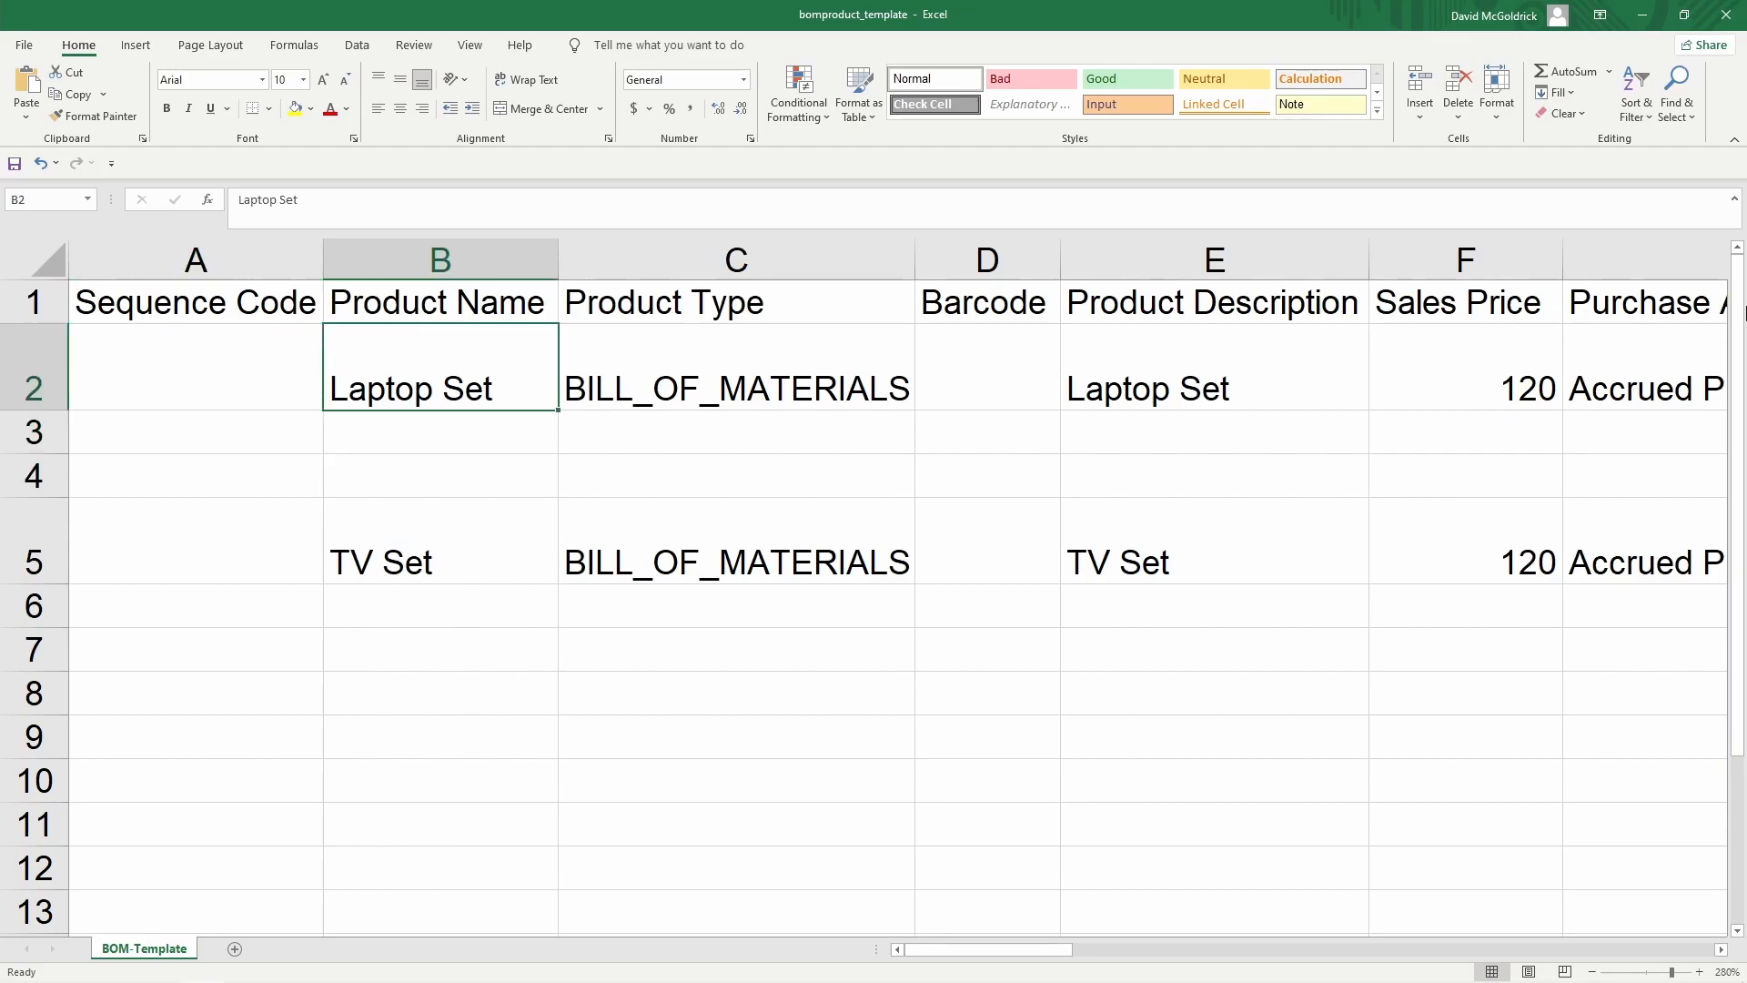
{"action": "key", "text": "Right"}
{"action": "key", "text": "Right"}
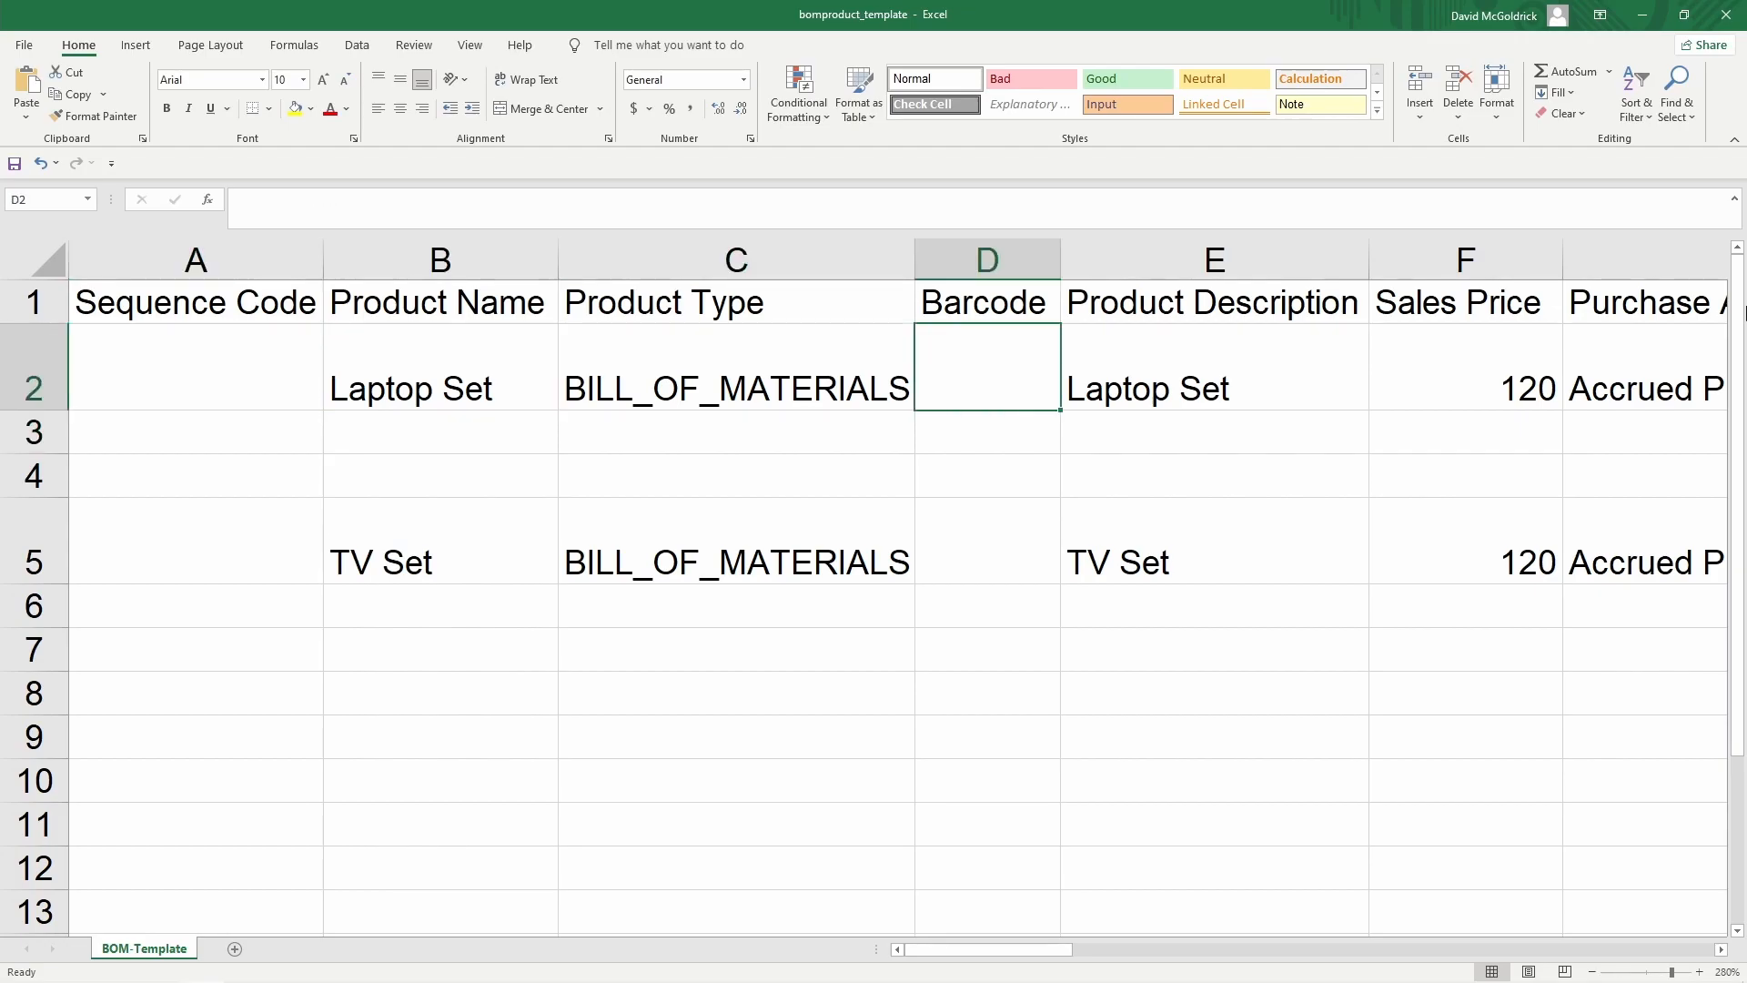
{"action": "key", "text": "Right"}
{"action": "key", "text": "Right"}
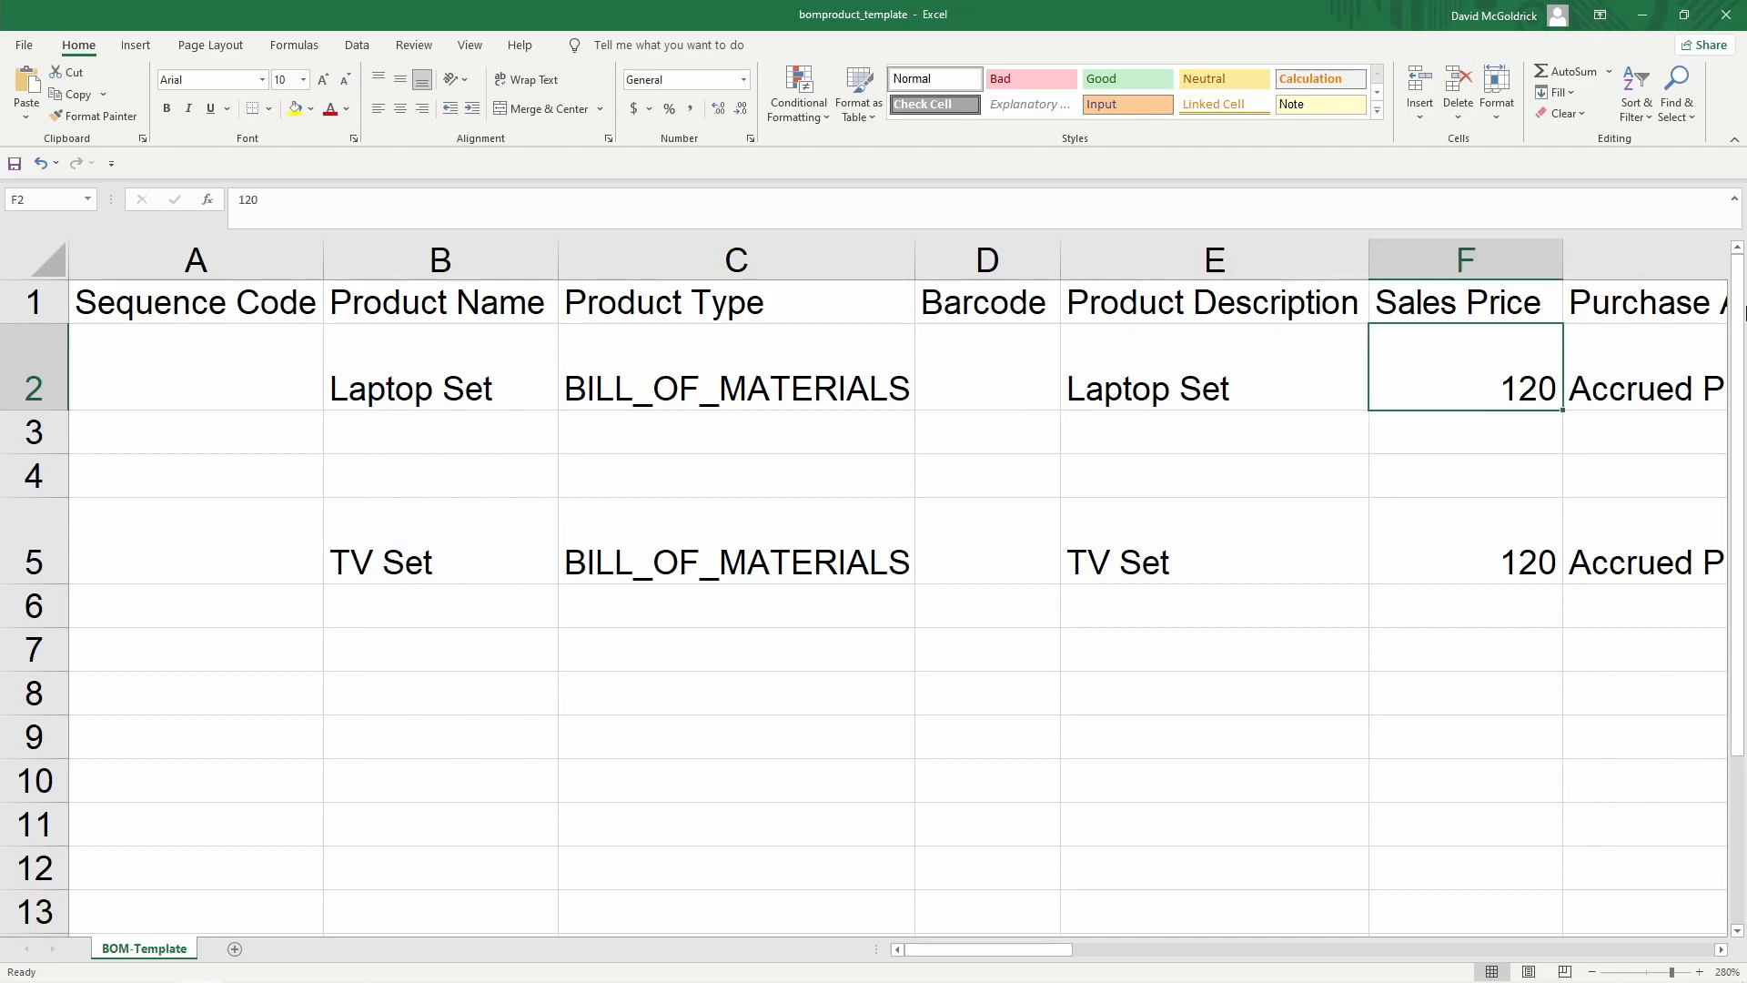
{"action": "key", "text": "Right"}
{"action": "key", "text": "Up"}
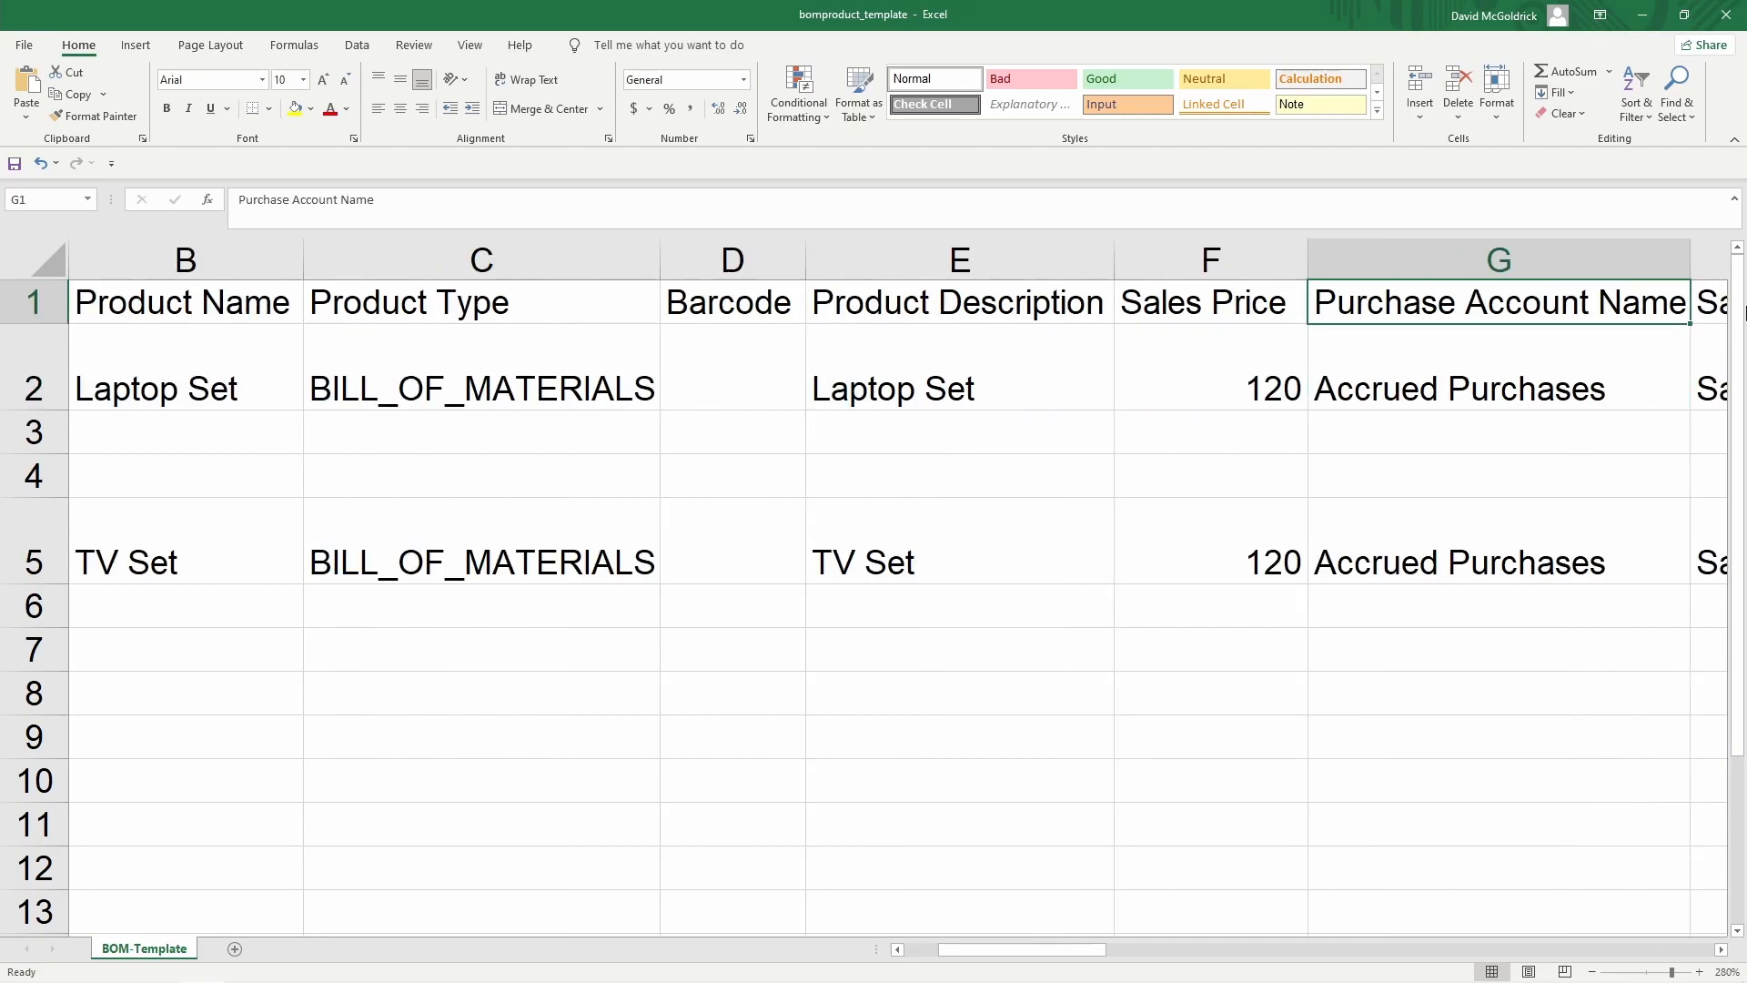
{"action": "key", "text": "Right"}
{"action": "key", "text": "Right"}
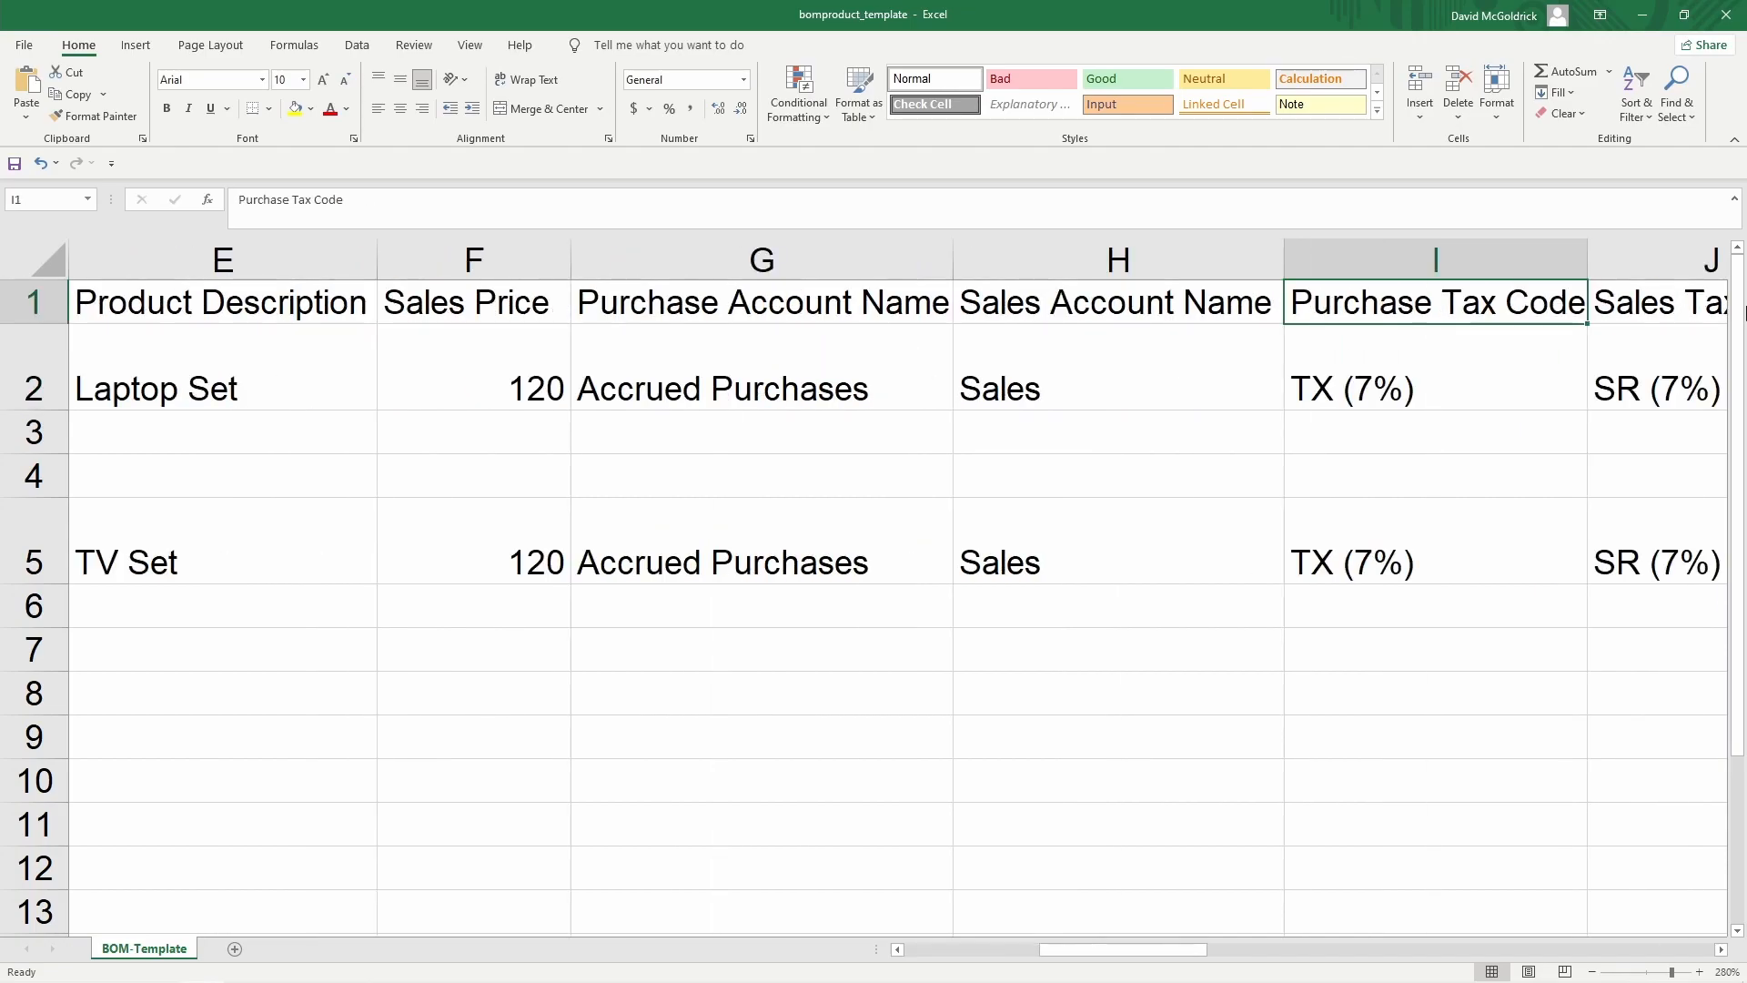
{"action": "key", "text": "Right"}
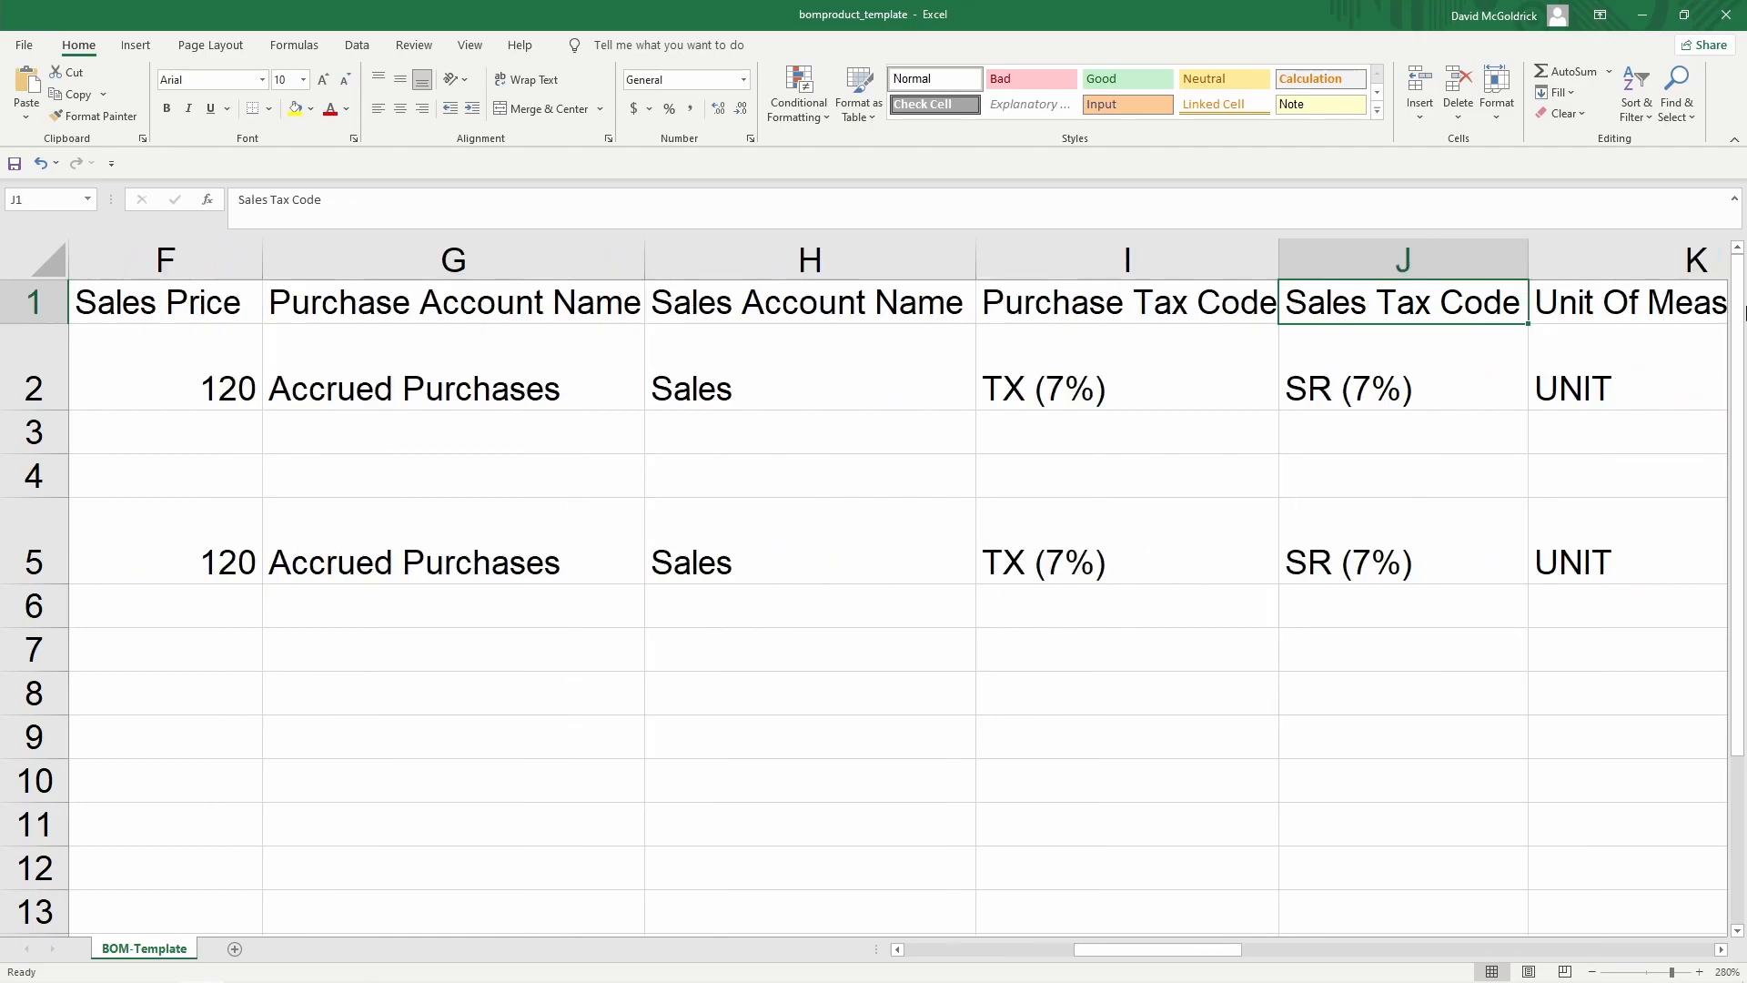
{"action": "key", "text": "Right"}
{"action": "key", "text": "Right"}
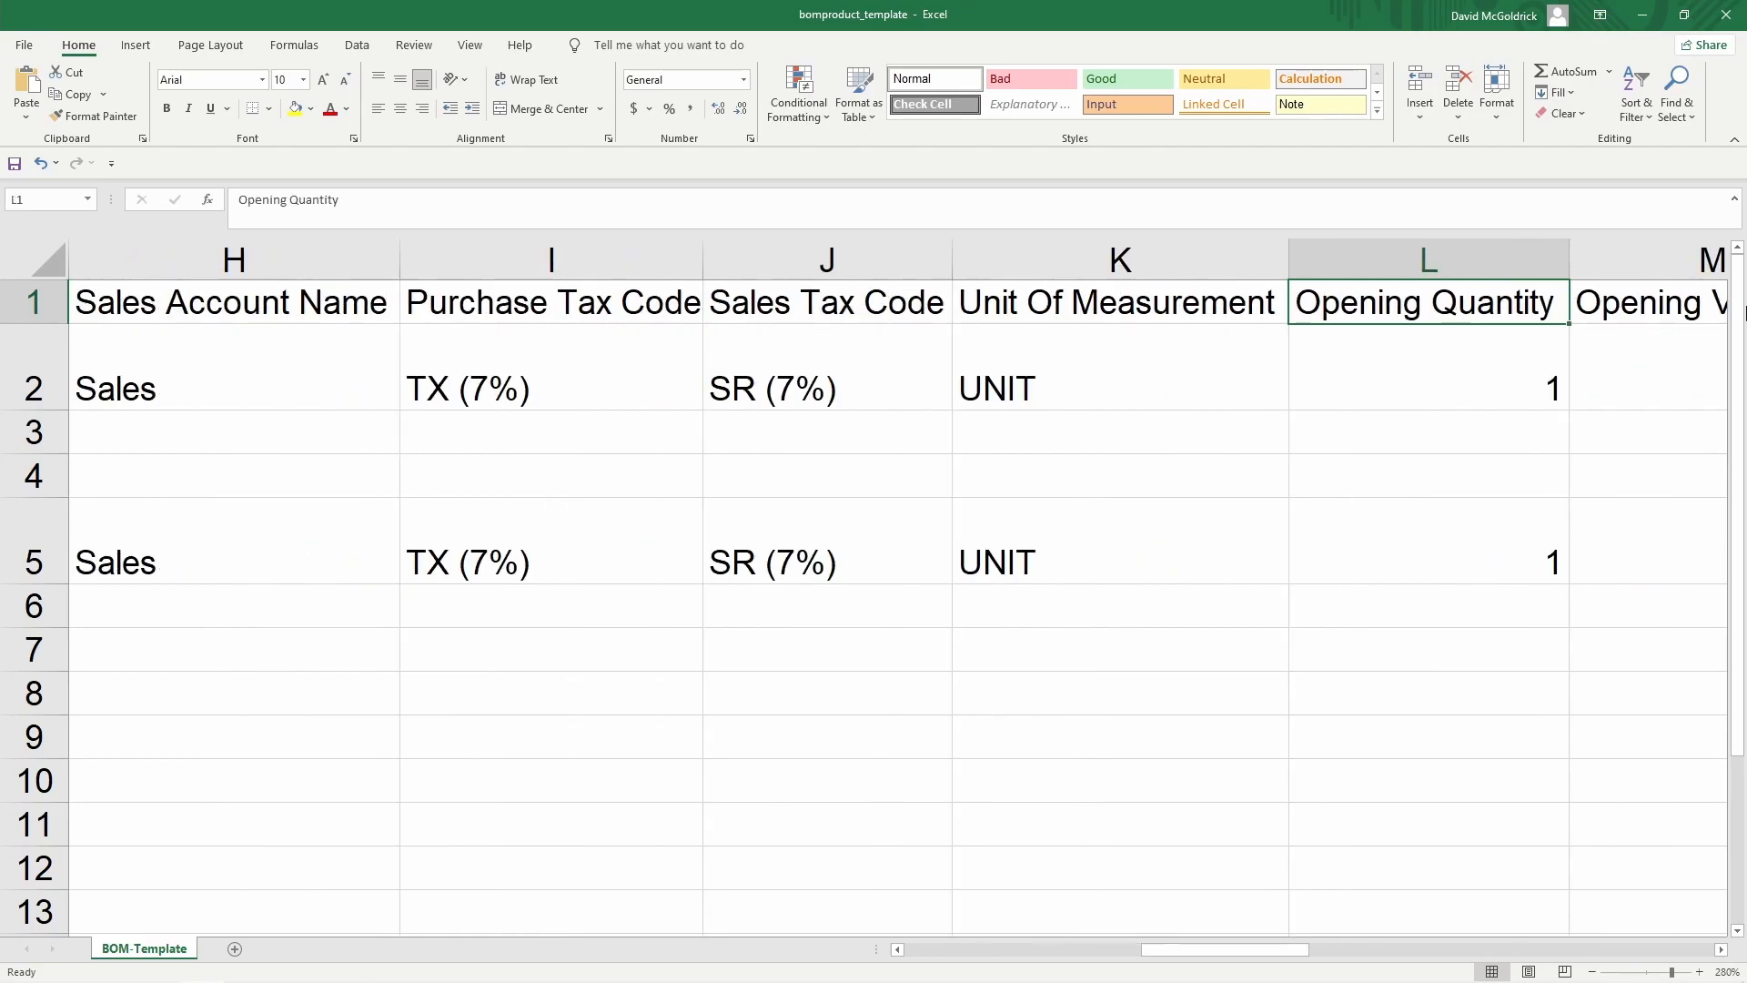
{"action": "key", "text": "Right"}
{"action": "key", "text": "Down"}
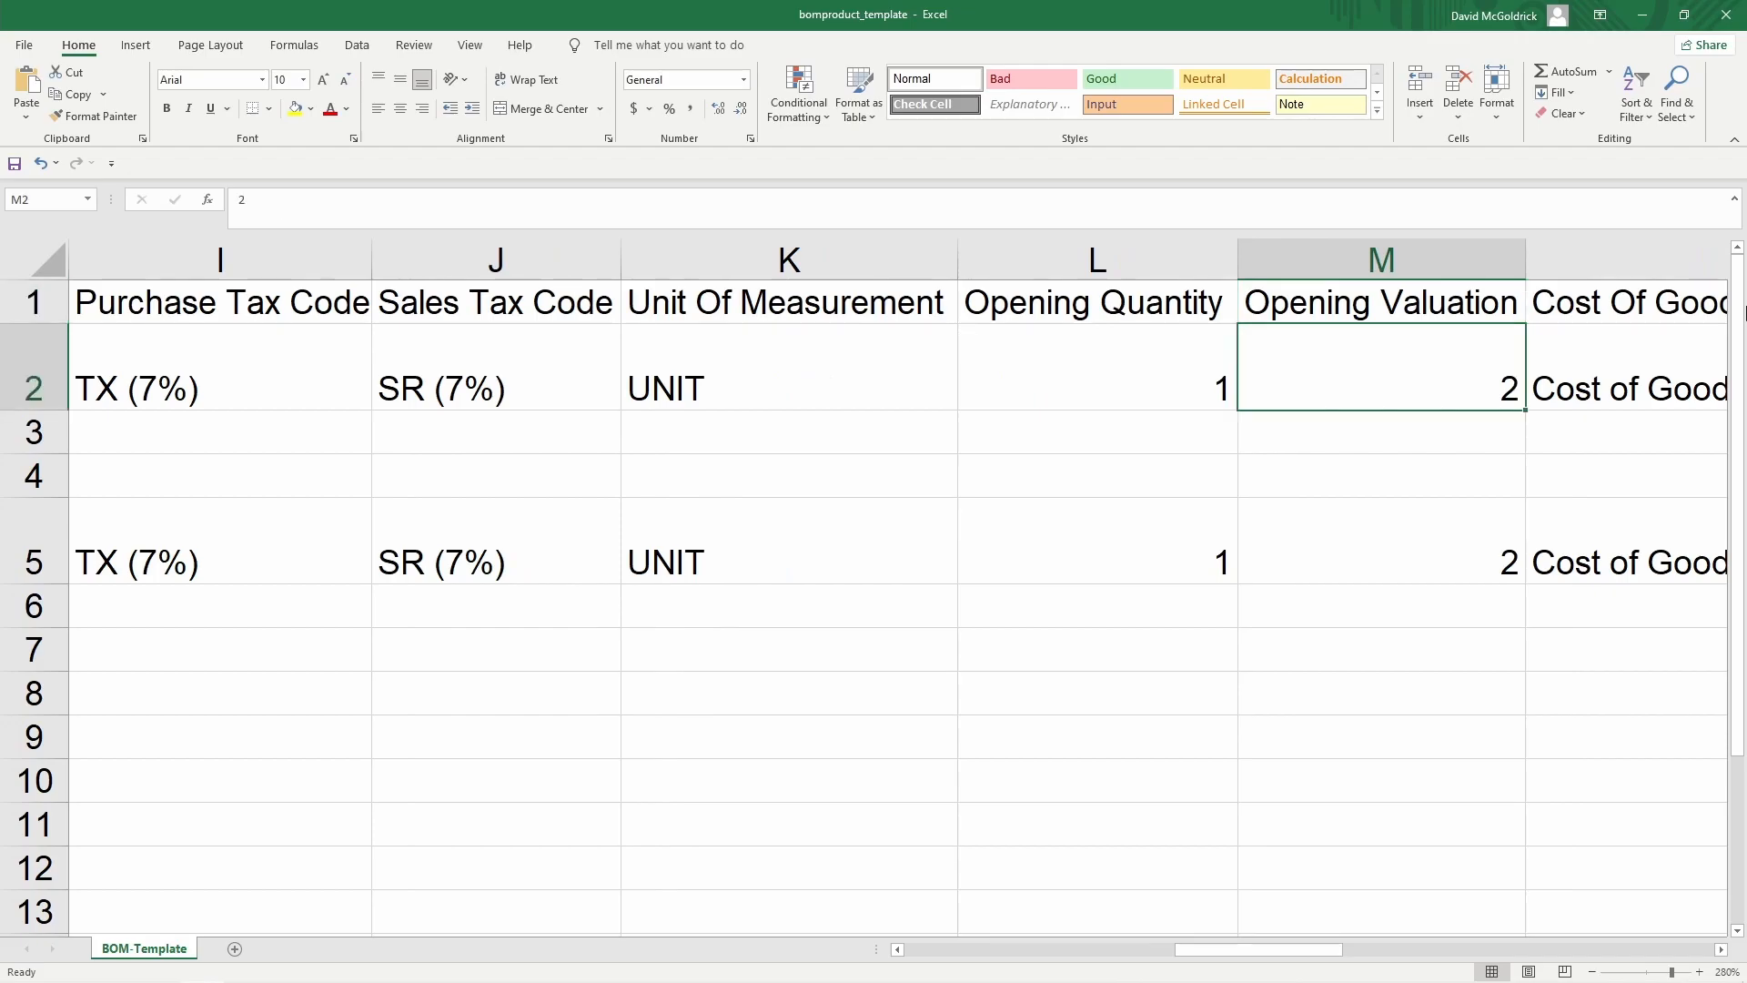
Enter 0 as Opening Quantity and Opening Valuation for Laptop Set and TV Set
{"action": "type", "text": "0"}
{"action": "key", "text": "Left"}
{"action": "type", "text": "0"}
{"action": "key", "text": "Down"}
{"action": "key", "text": "Down"}
{"action": "key", "text": "Down"}
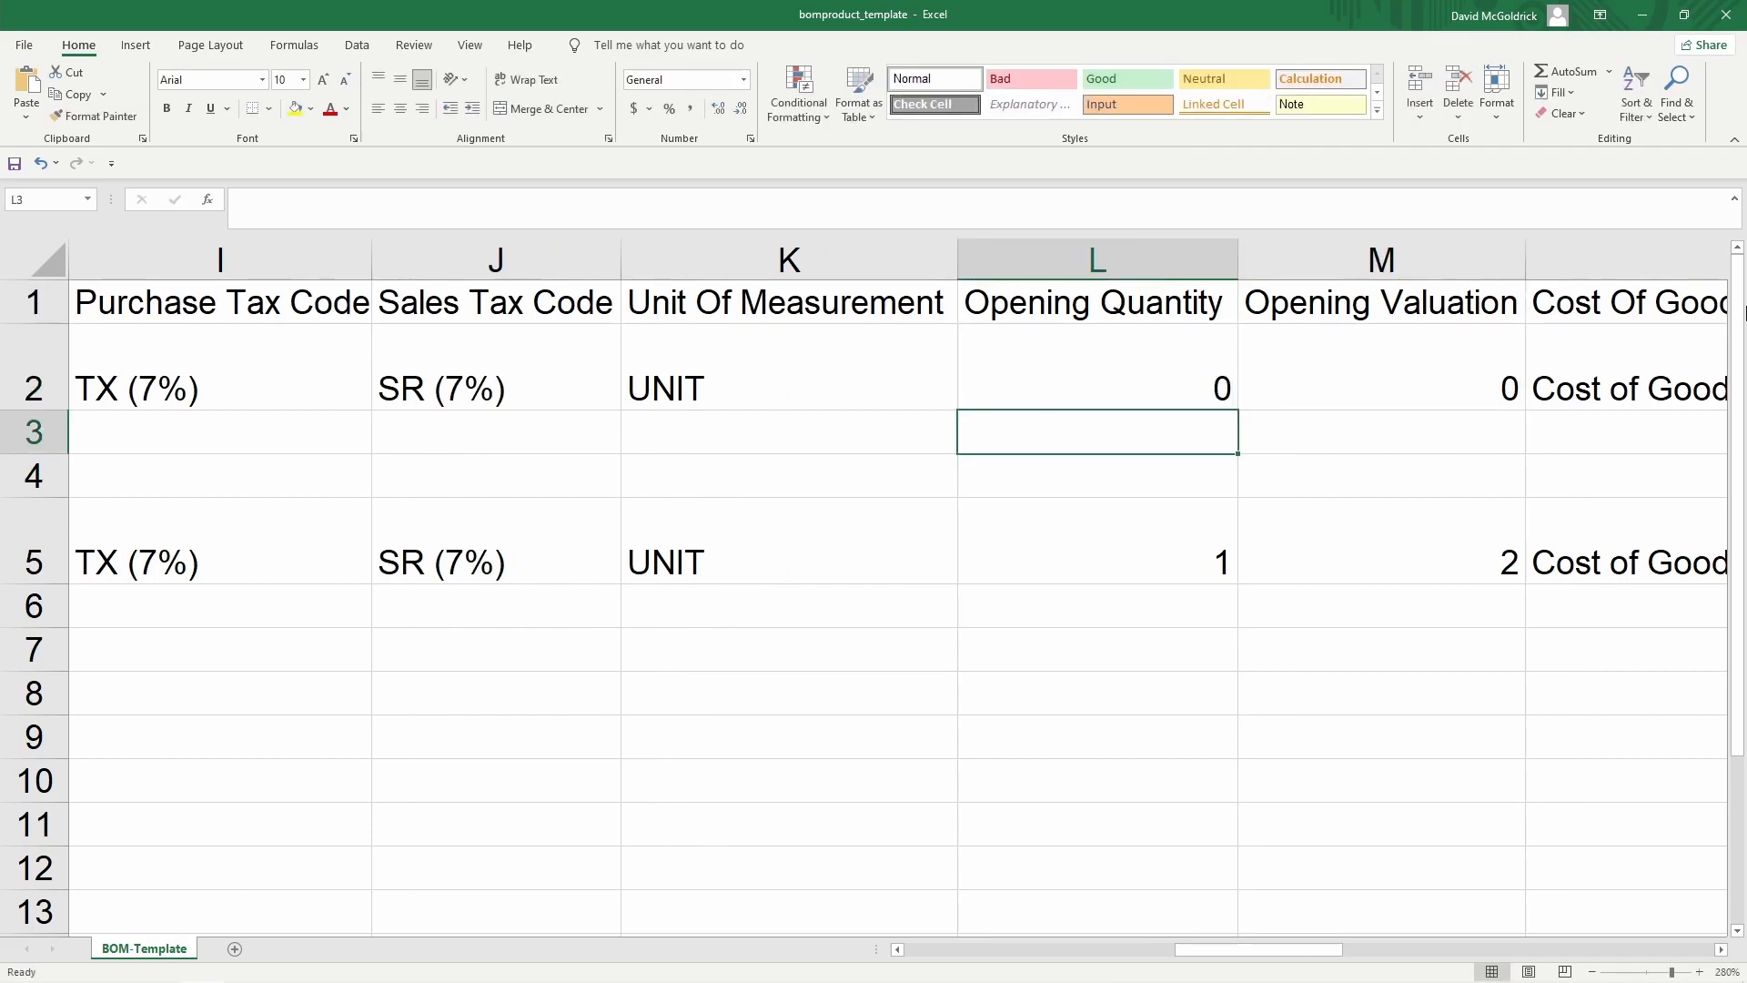
{"action": "type", "text": "0"}
{"action": "key", "text": "Right"}
{"action": "type", "text": "0"}
{"action": "key", "text": "Right"}
Review the Cost of Goods Sold through Component Product ID column headings
{"action": "key", "text": "Up"}
{"action": "key", "text": "Up"}
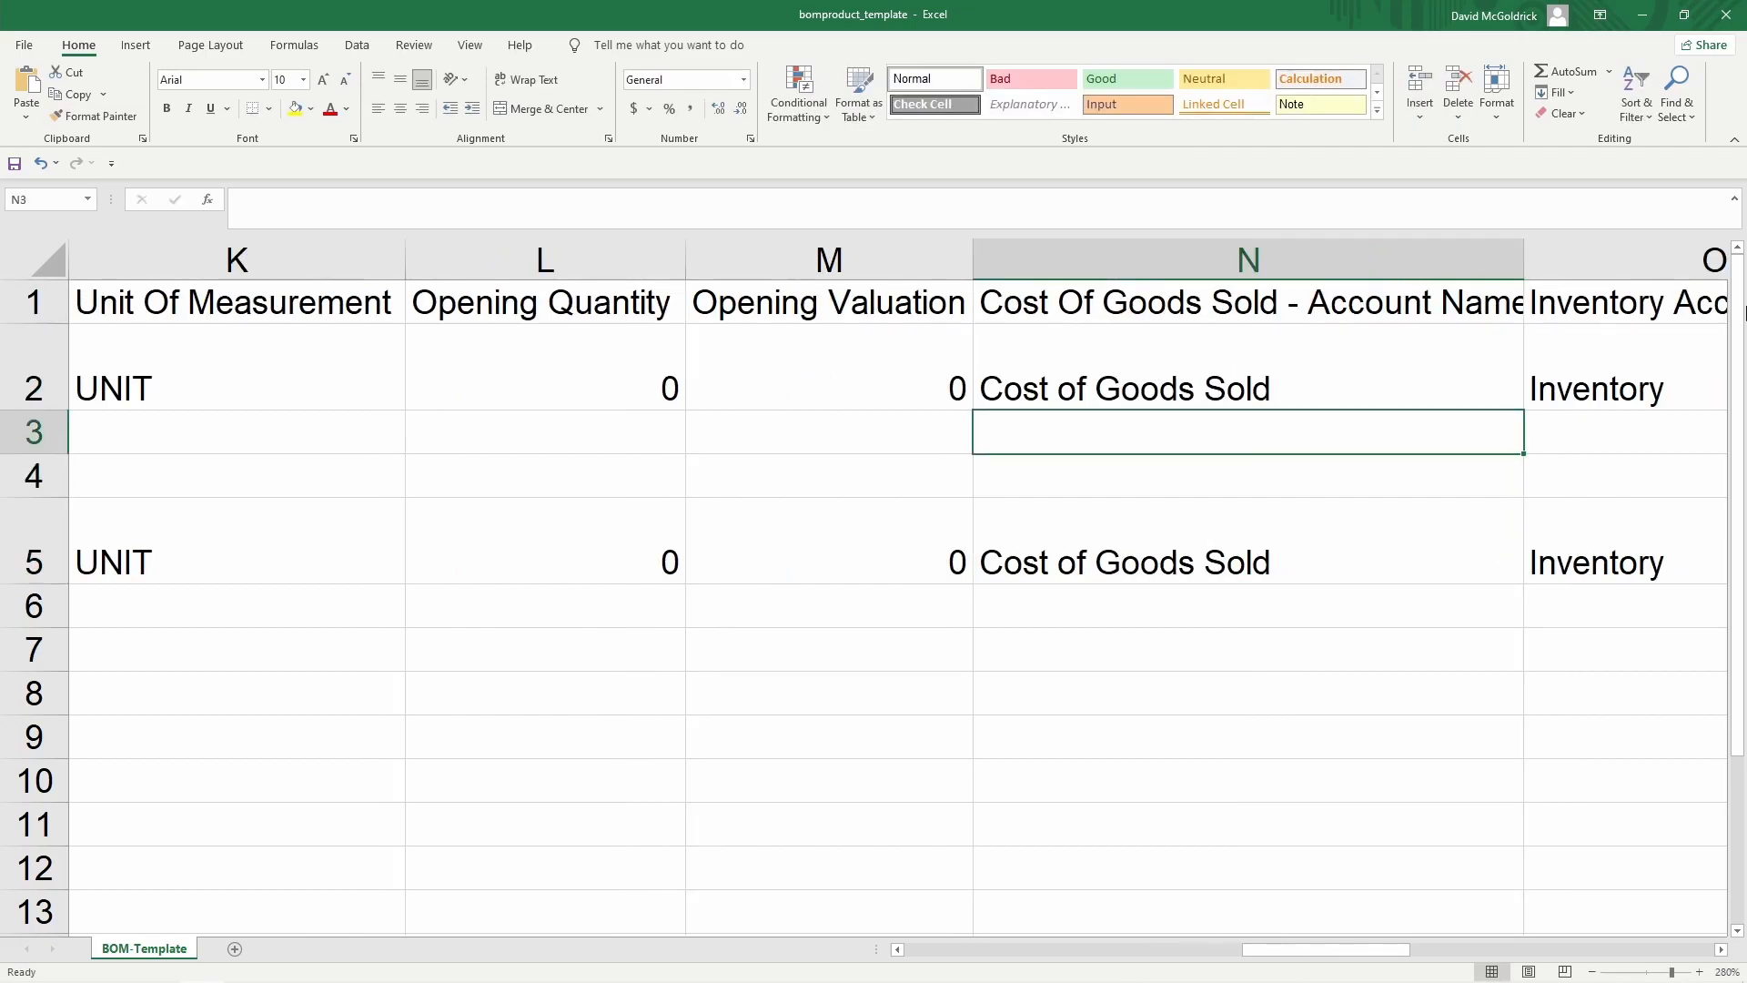
{"action": "key", "text": "Up"}
{"action": "key", "text": "Up"}
{"action": "key", "text": "Right"}
{"action": "key", "text": "Right"}
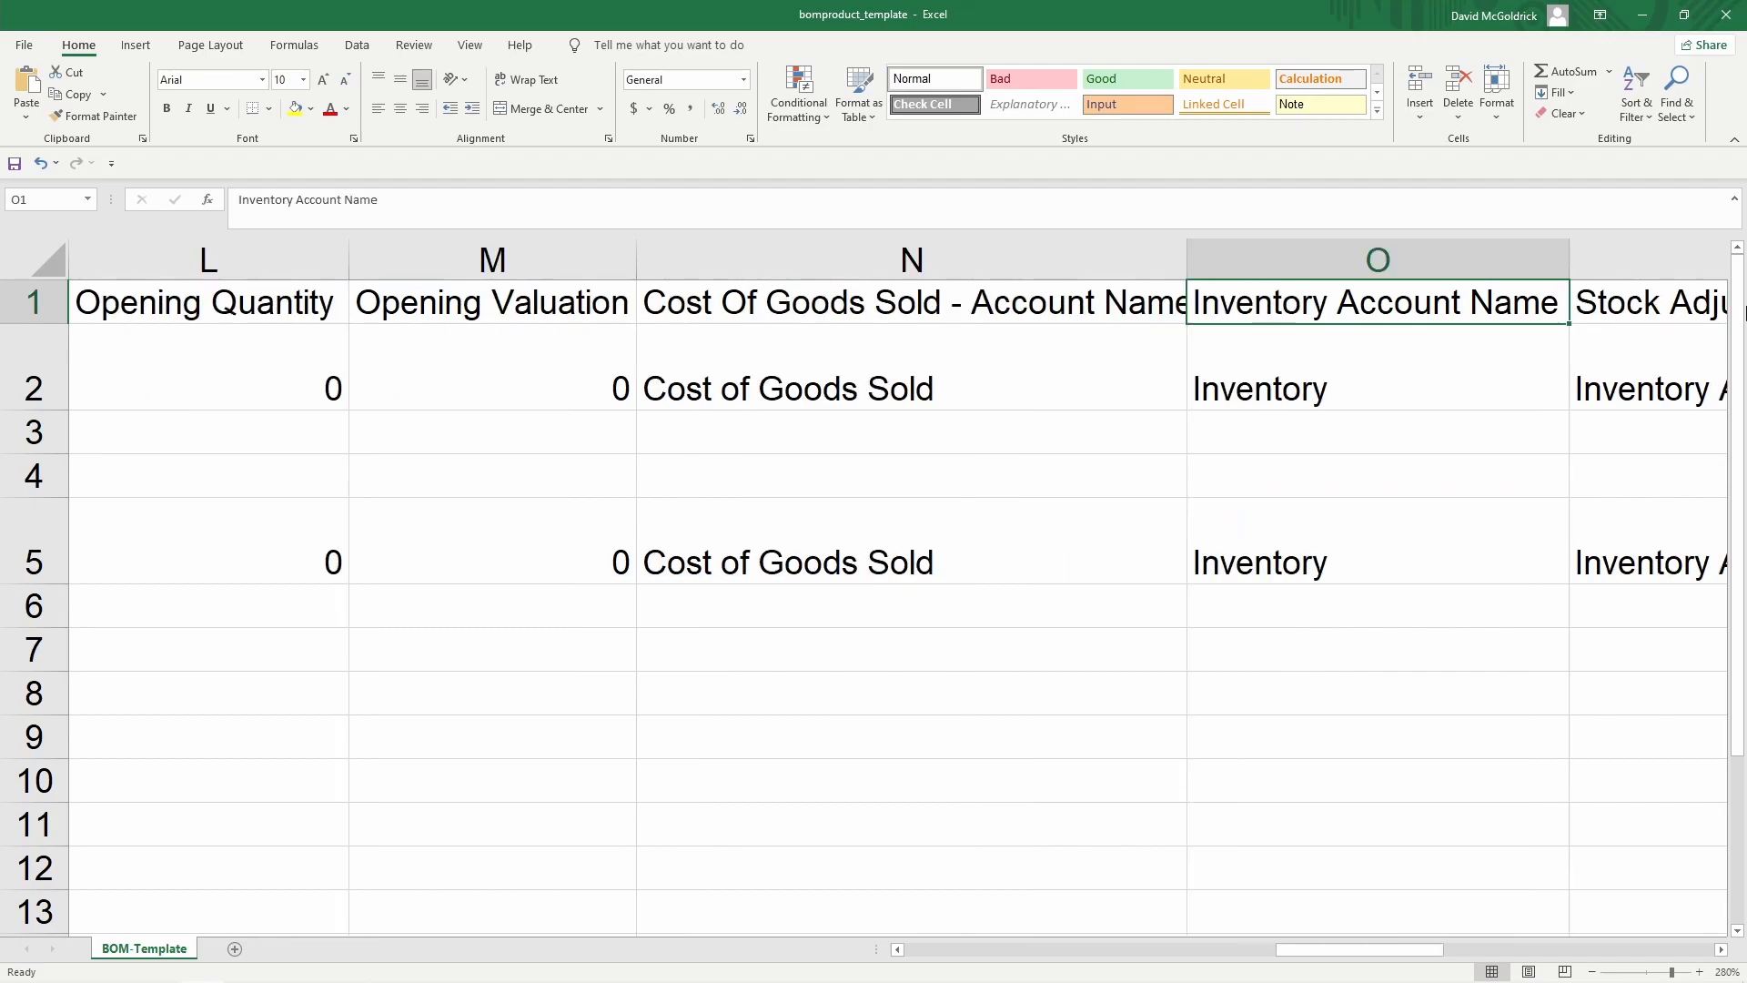
{"action": "key", "text": "Right"}
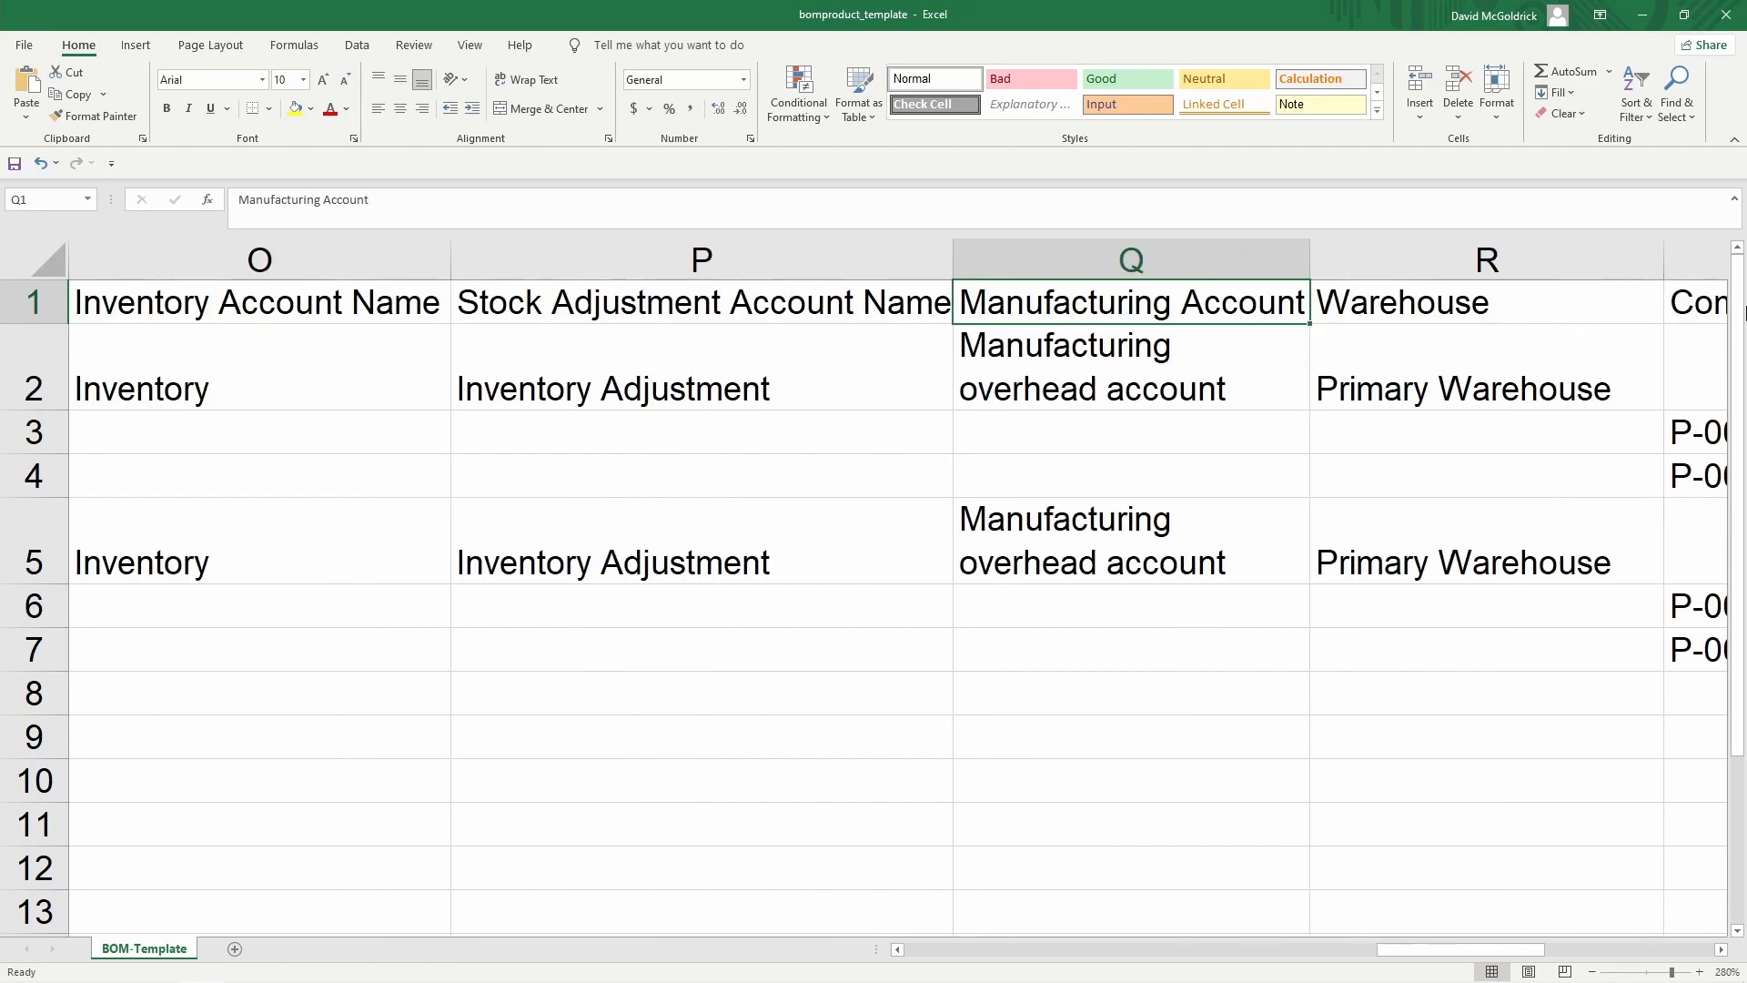
{"action": "key", "text": "Right"}
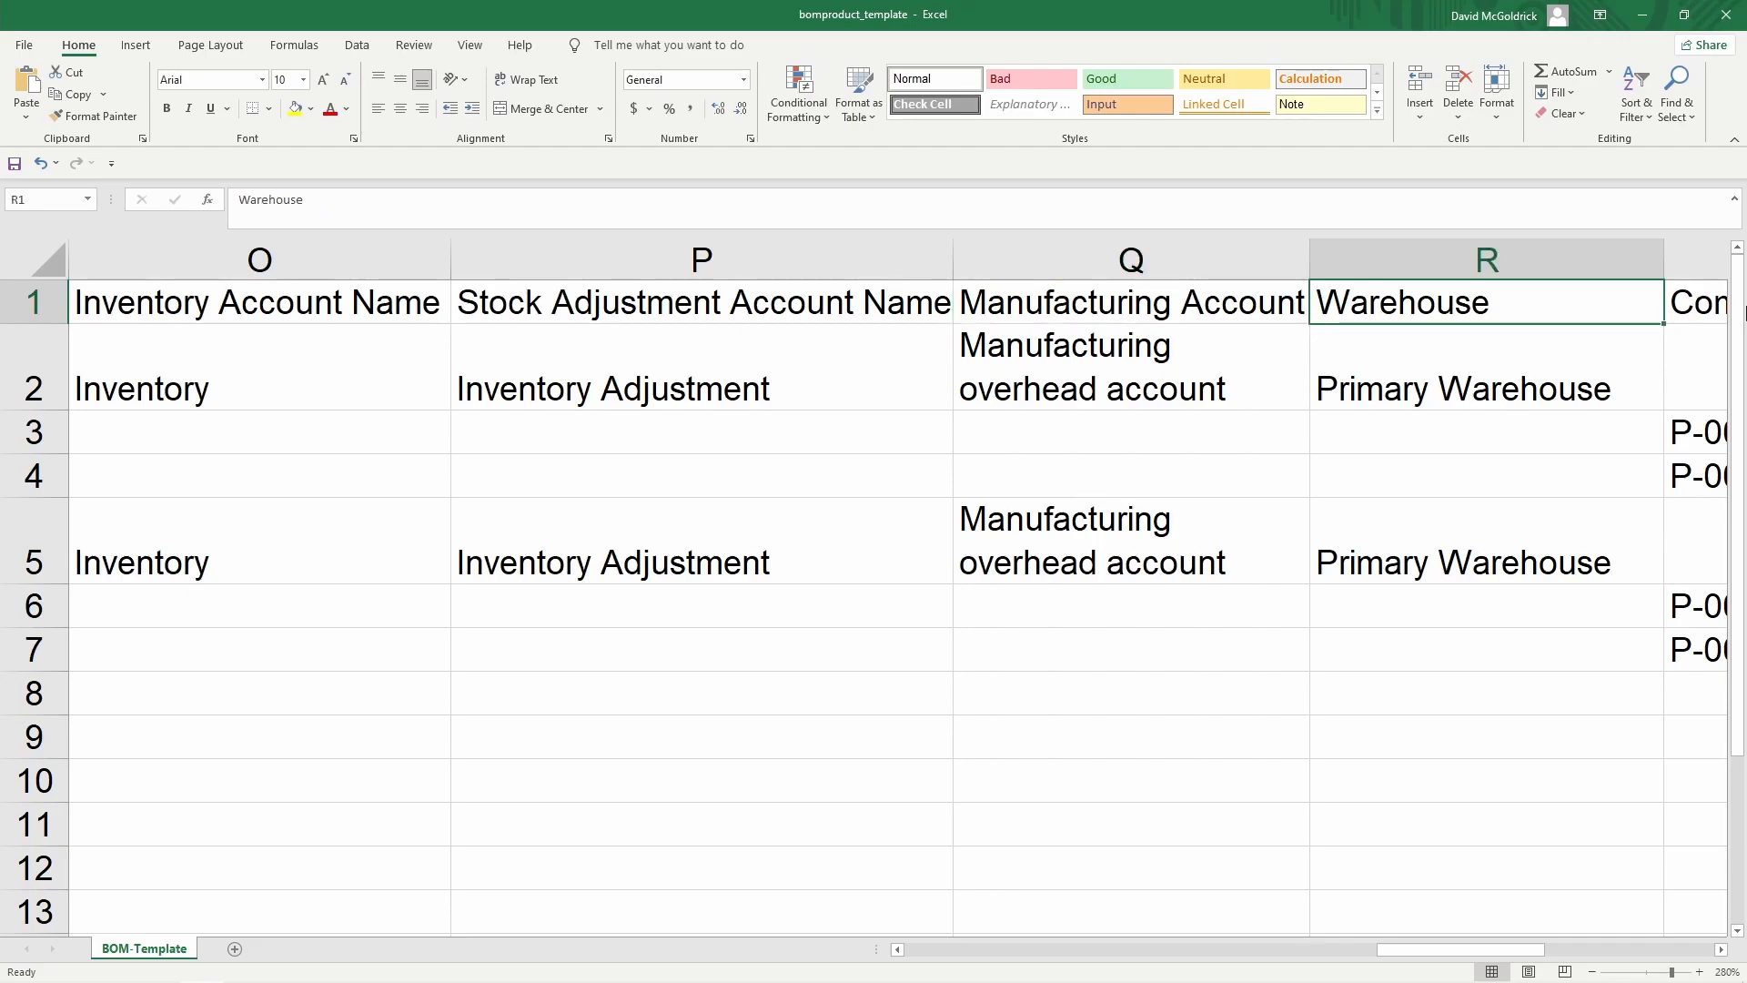
{"action": "key", "text": "Right"}
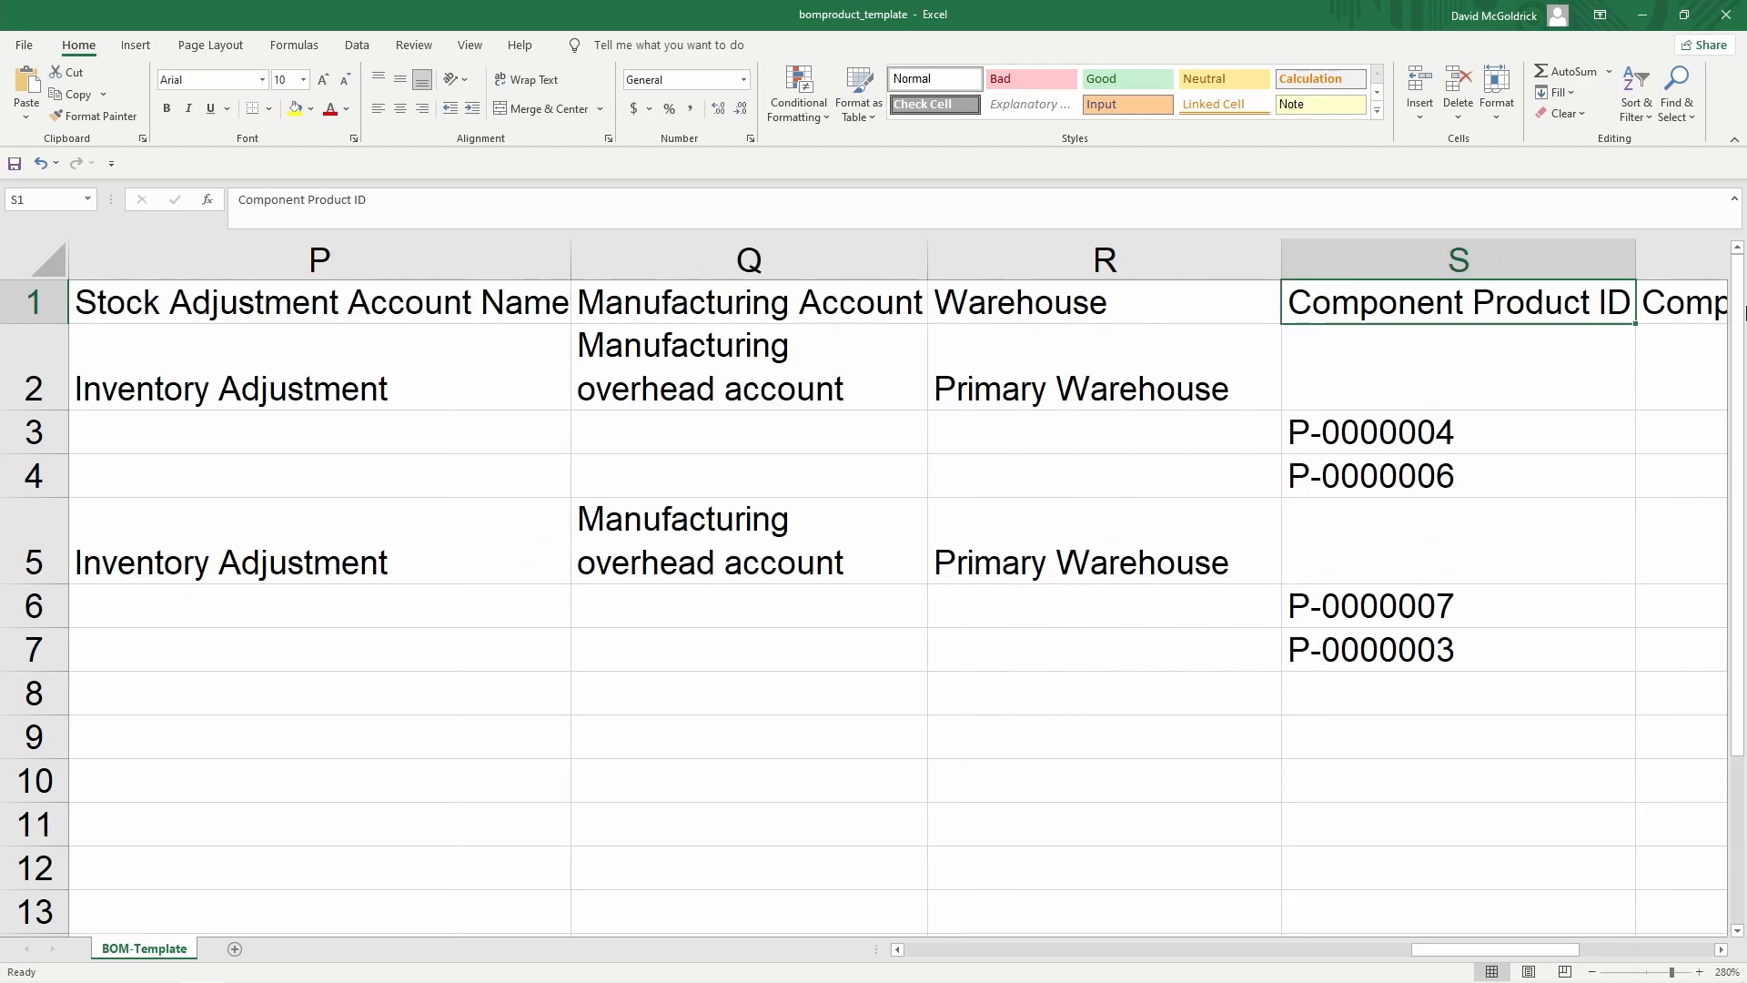
Look through the component product IDs and reach the first component quantity
{"action": "key", "text": "Down"}
{"action": "key", "text": "Down"}
{"action": "key", "text": "Left"}
{"action": "key", "text": "Up"}
{"action": "key", "text": "Down"}
{"action": "key", "text": "Right"}
{"action": "key", "text": "Down"}
{"action": "key", "text": "Up"}
{"action": "key", "text": "Right"}
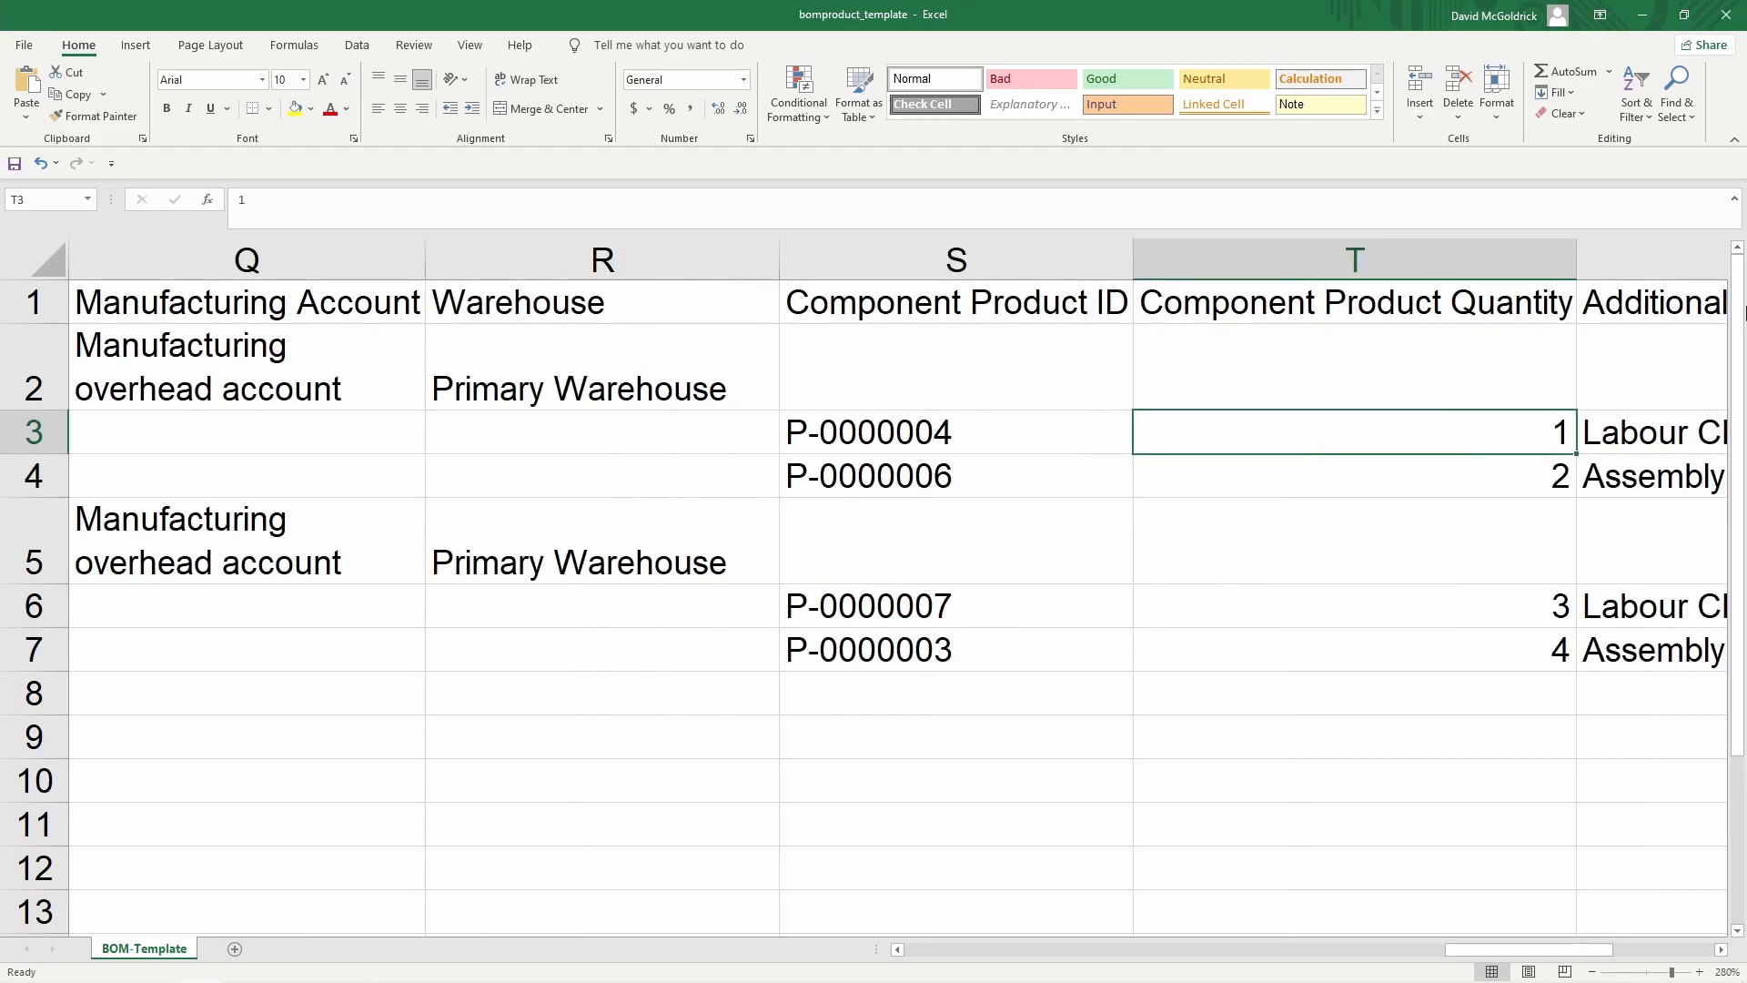
Replace the 2, 3 and 4 component quantities with 1
{"action": "key", "text": "Down"}
{"action": "type", "text": "1"}
{"action": "key", "text": "Down"}
{"action": "key", "text": "Down"}
{"action": "type", "text": "1"}
{"action": "key", "text": "Down"}
{"action": "type", "text": "1"}
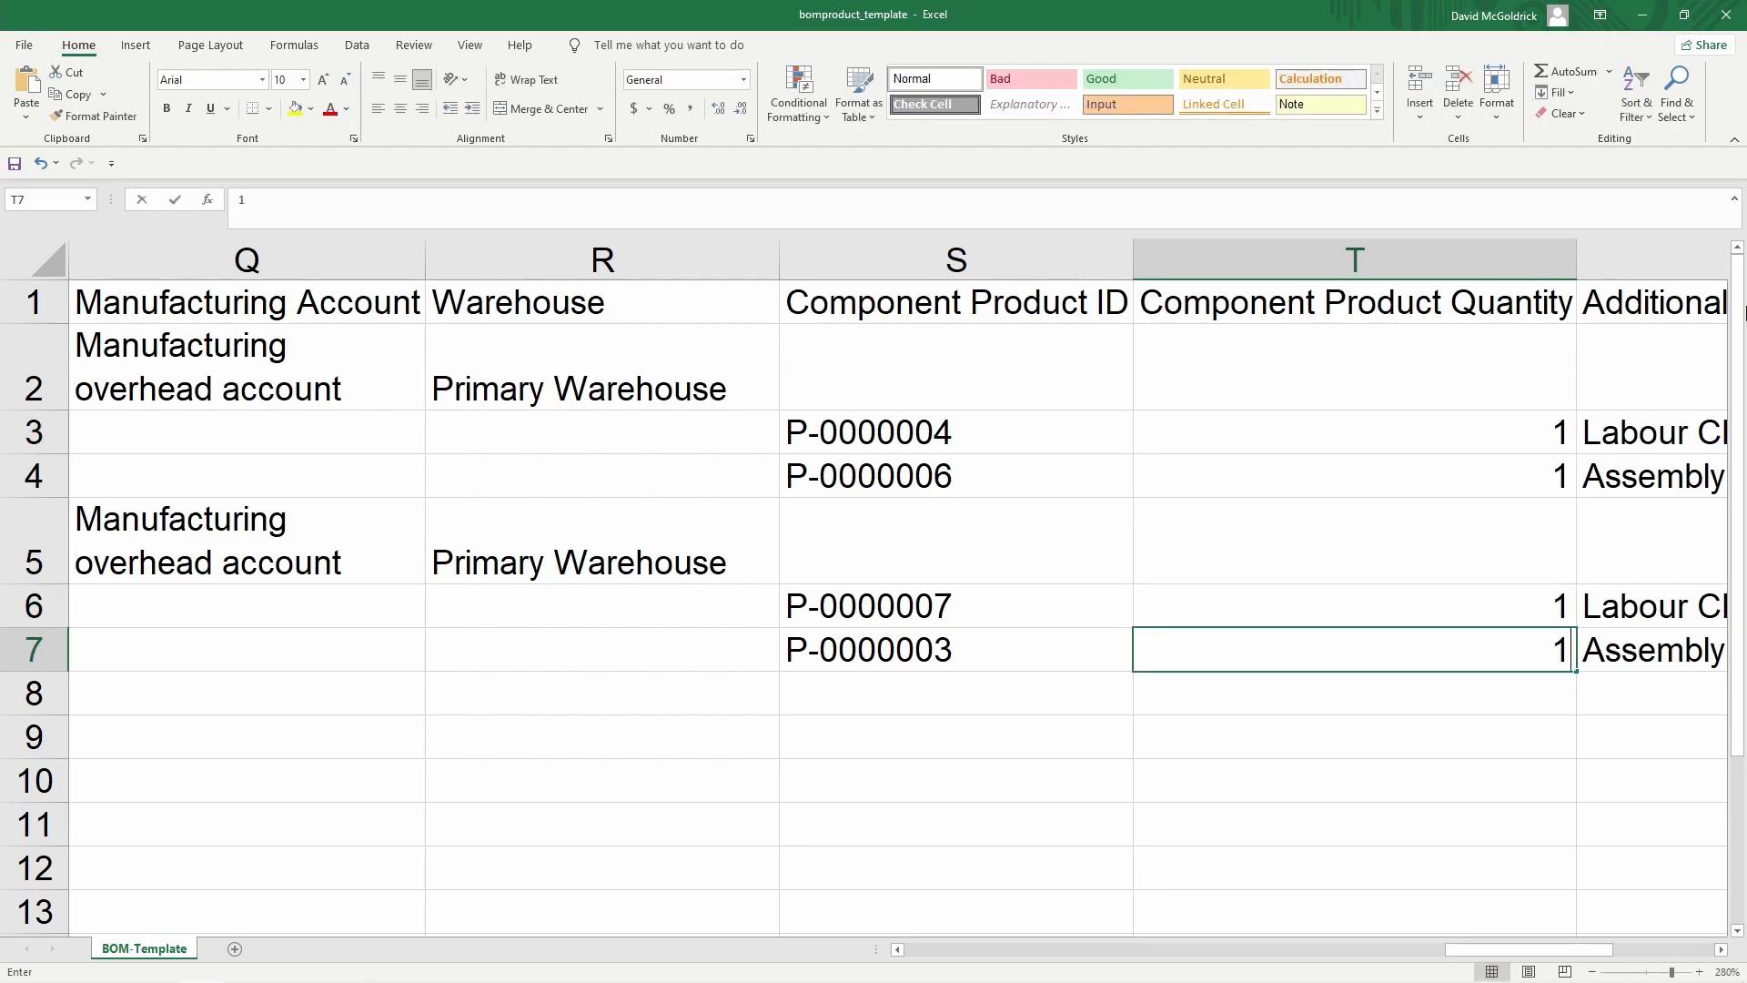
{"action": "key", "text": "Right"}
Review the Labour Charges and Assembly Cost amounts, then return to cell A1
{"action": "key", "text": "Up"}
{"action": "key", "text": "Up"}
{"action": "key", "text": "Up"}
{"action": "key", "text": "Up"}
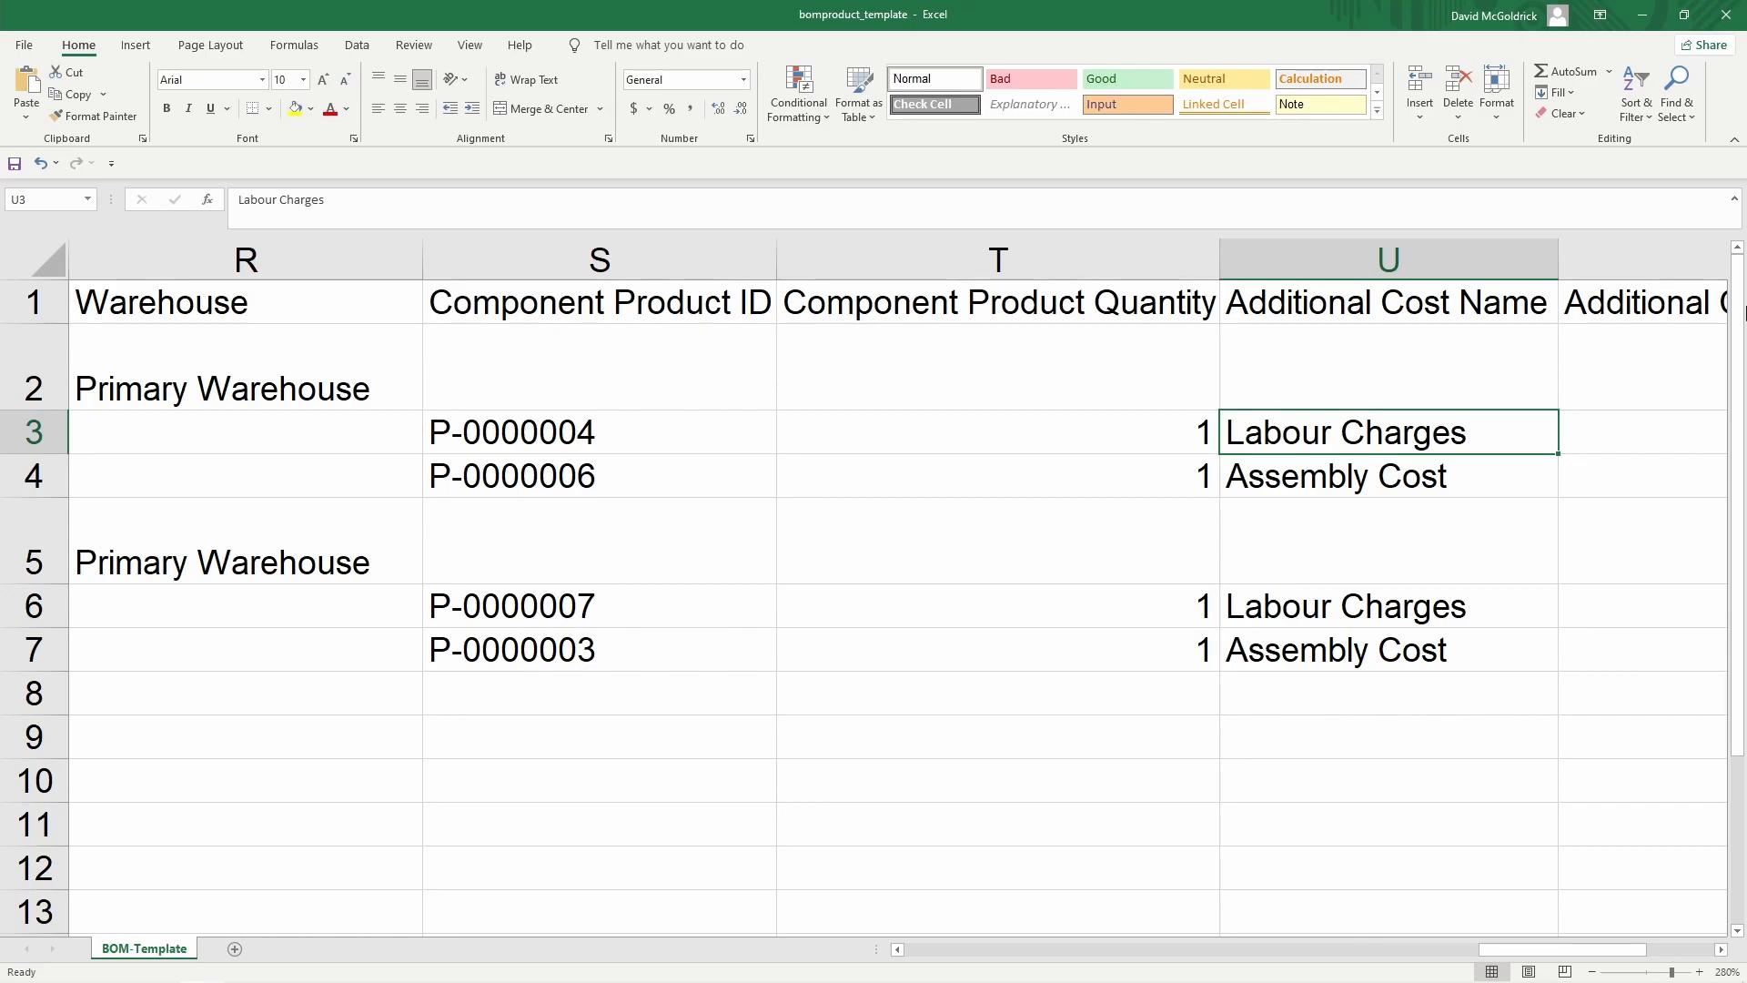
{"action": "key", "text": "Down"}
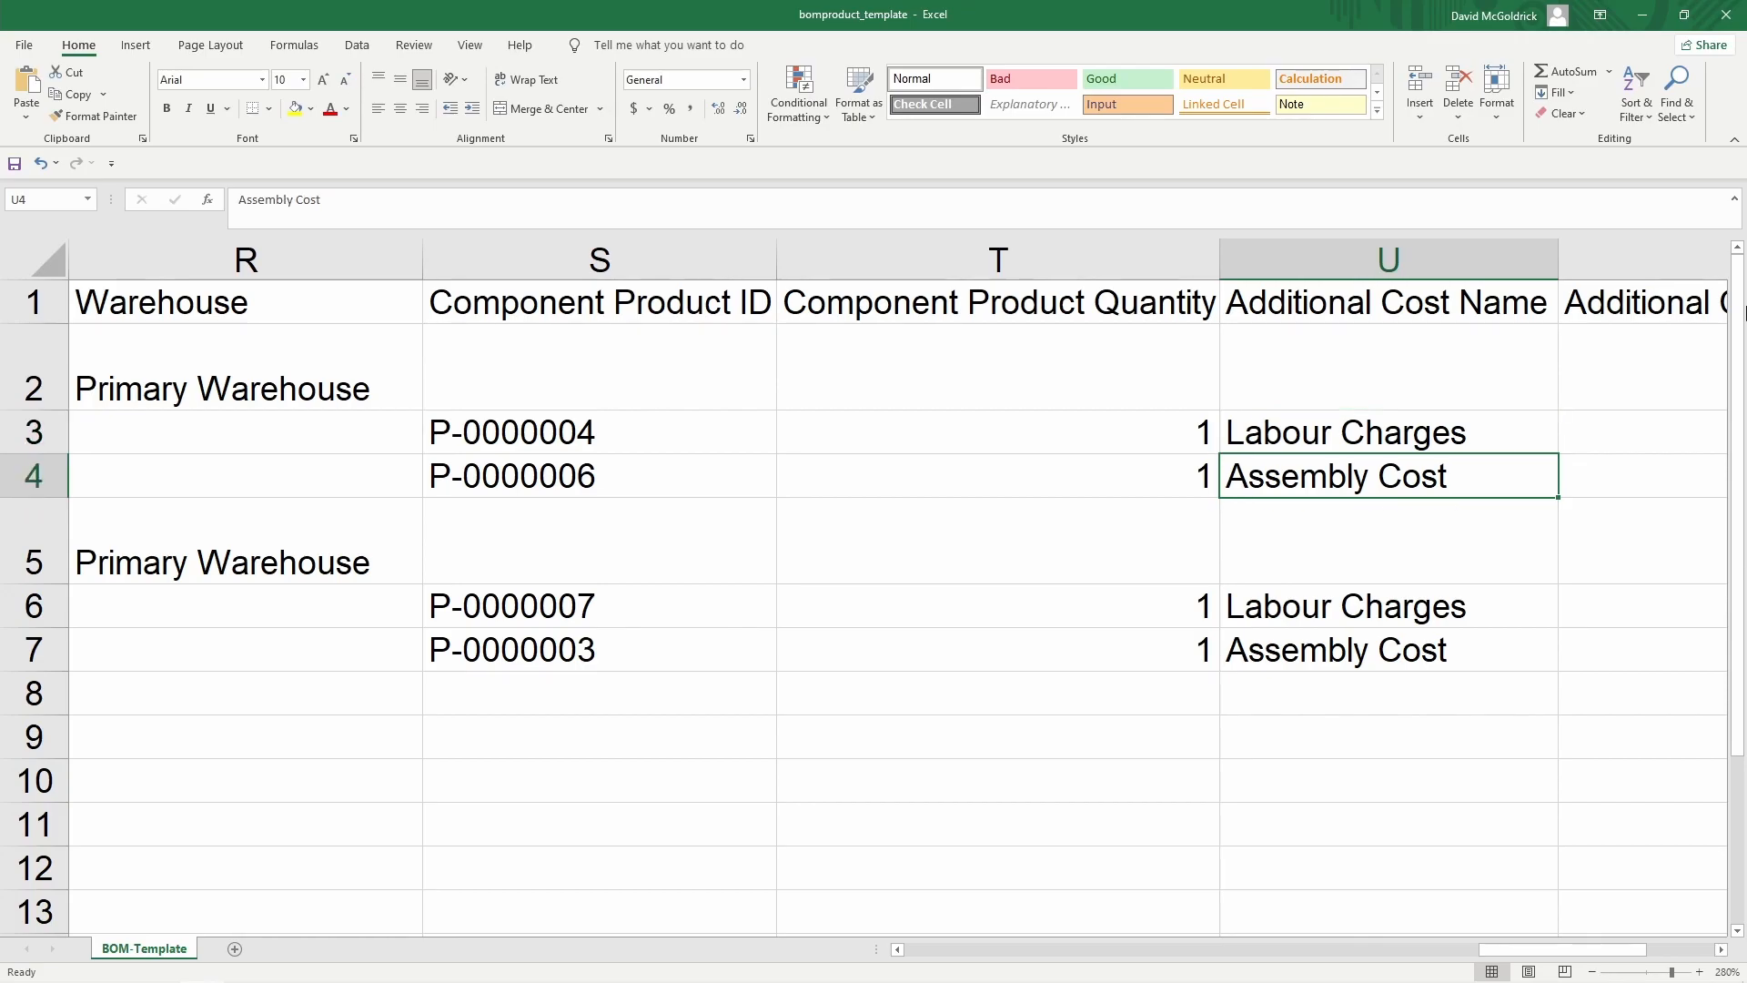
{"action": "key", "text": "Right"}
{"action": "key", "text": "Up"}
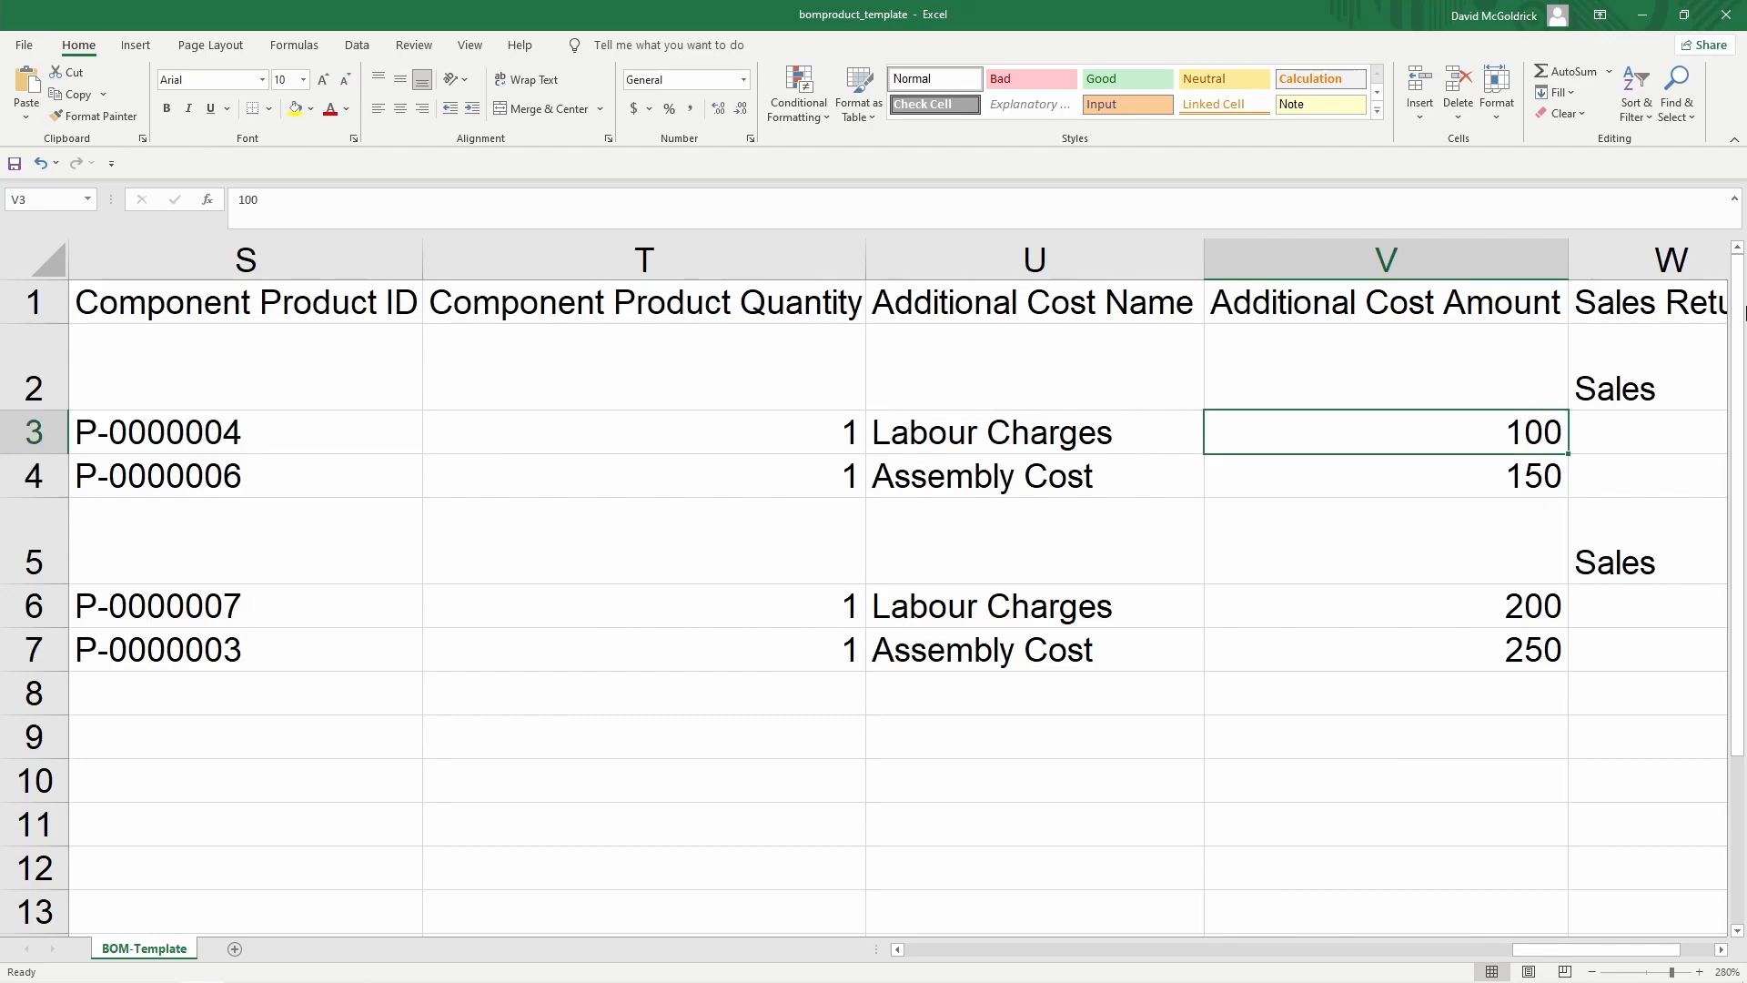
{"action": "key", "text": "Up"}
{"action": "key", "text": "Right"}
{"action": "key", "text": "Right"}
{"action": "key", "text": "Right"}
{"action": "key", "text": "Left"}
{"action": "key", "text": "Left"}
{"action": "key", "text": "Left"}
{"action": "key", "text": "Left"}
{"action": "key", "text": "Left"}
{"action": "key", "text": "Left"}
{"action": "key", "text": "Left"}
{"action": "key", "text": "Left"}
{"action": "key", "text": "Left"}
{"action": "key", "text": "Left"}
{"action": "key", "text": "Left"}
{"action": "key", "text": "Left"}
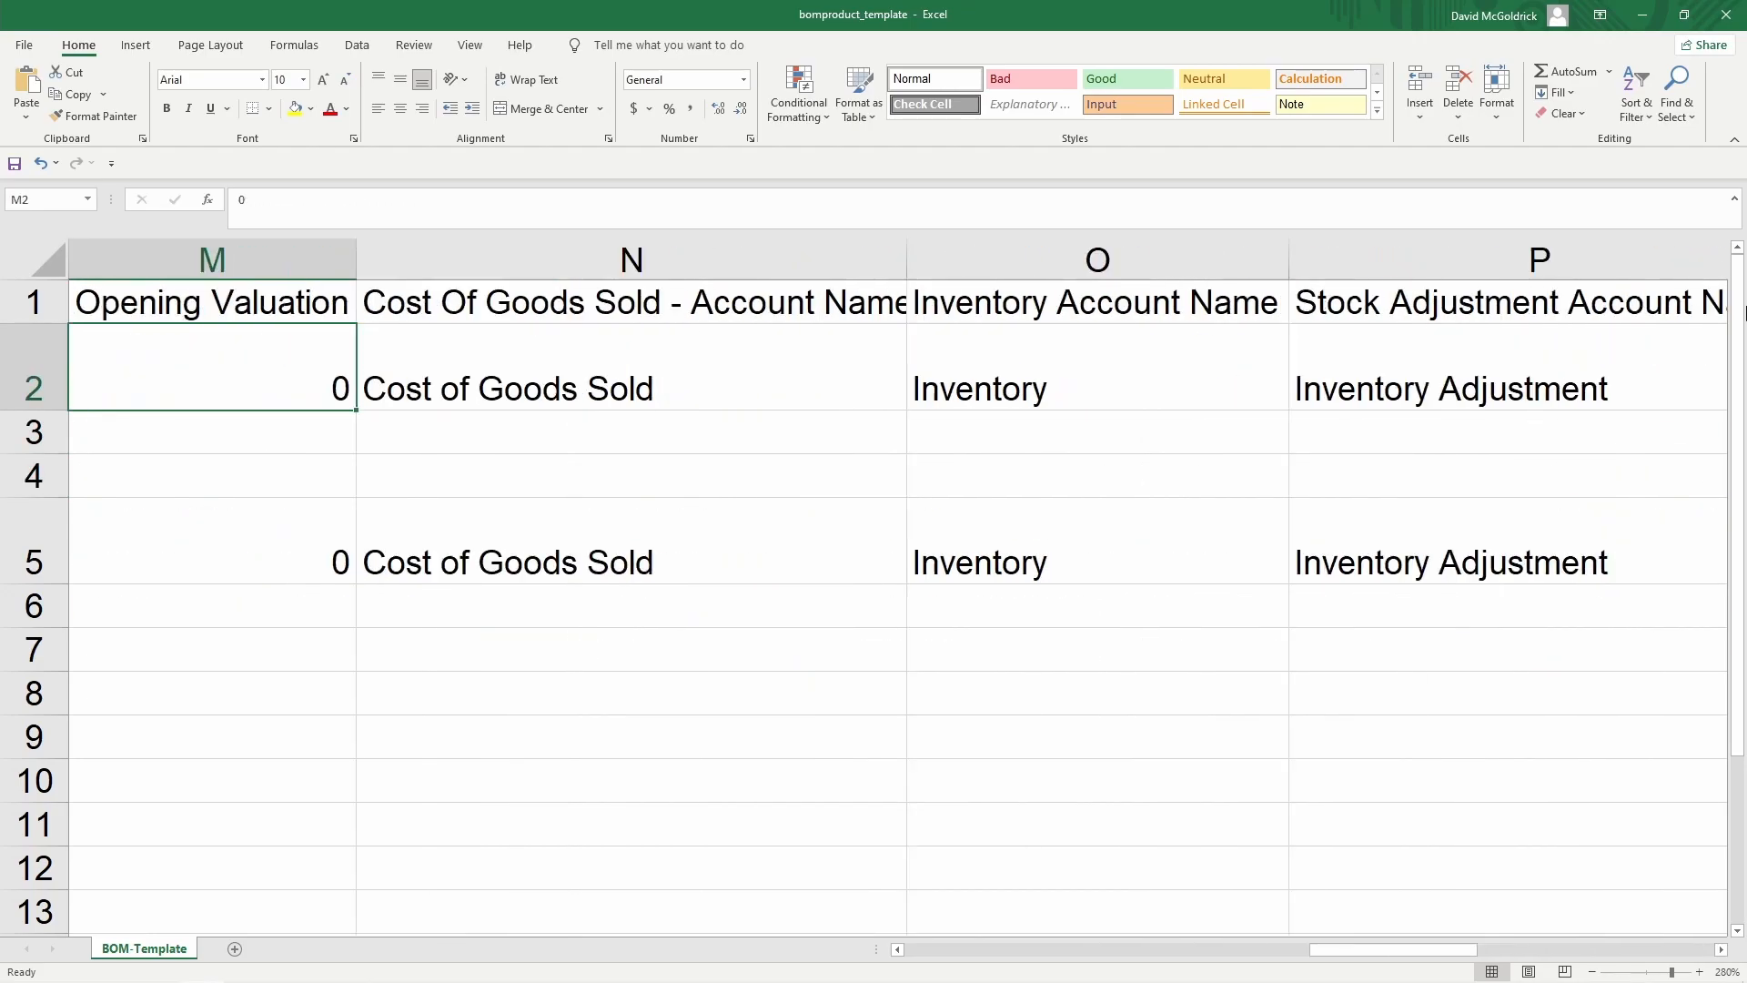
{"action": "key", "text": "Home"}
{"action": "key", "text": "Up"}
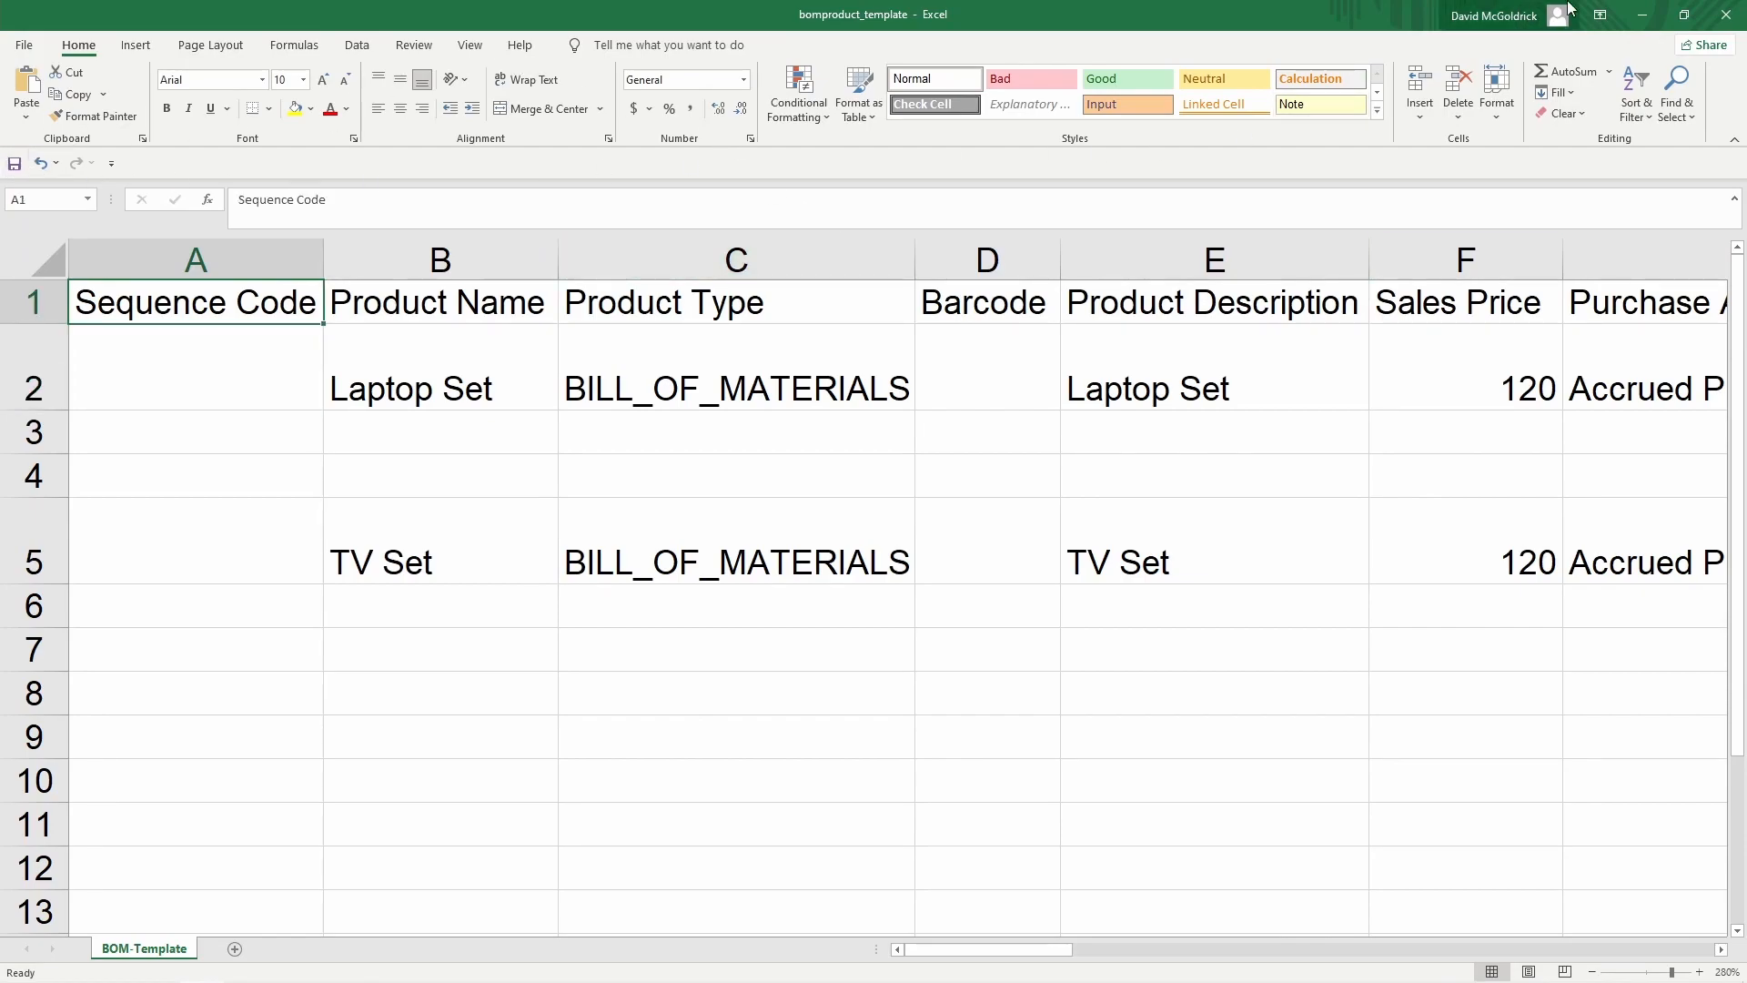
Close the workbook, upload the edited bomproduct_template file and advance to Mapping Data
{"action": "left_click", "coordinate": [1740, 23]}
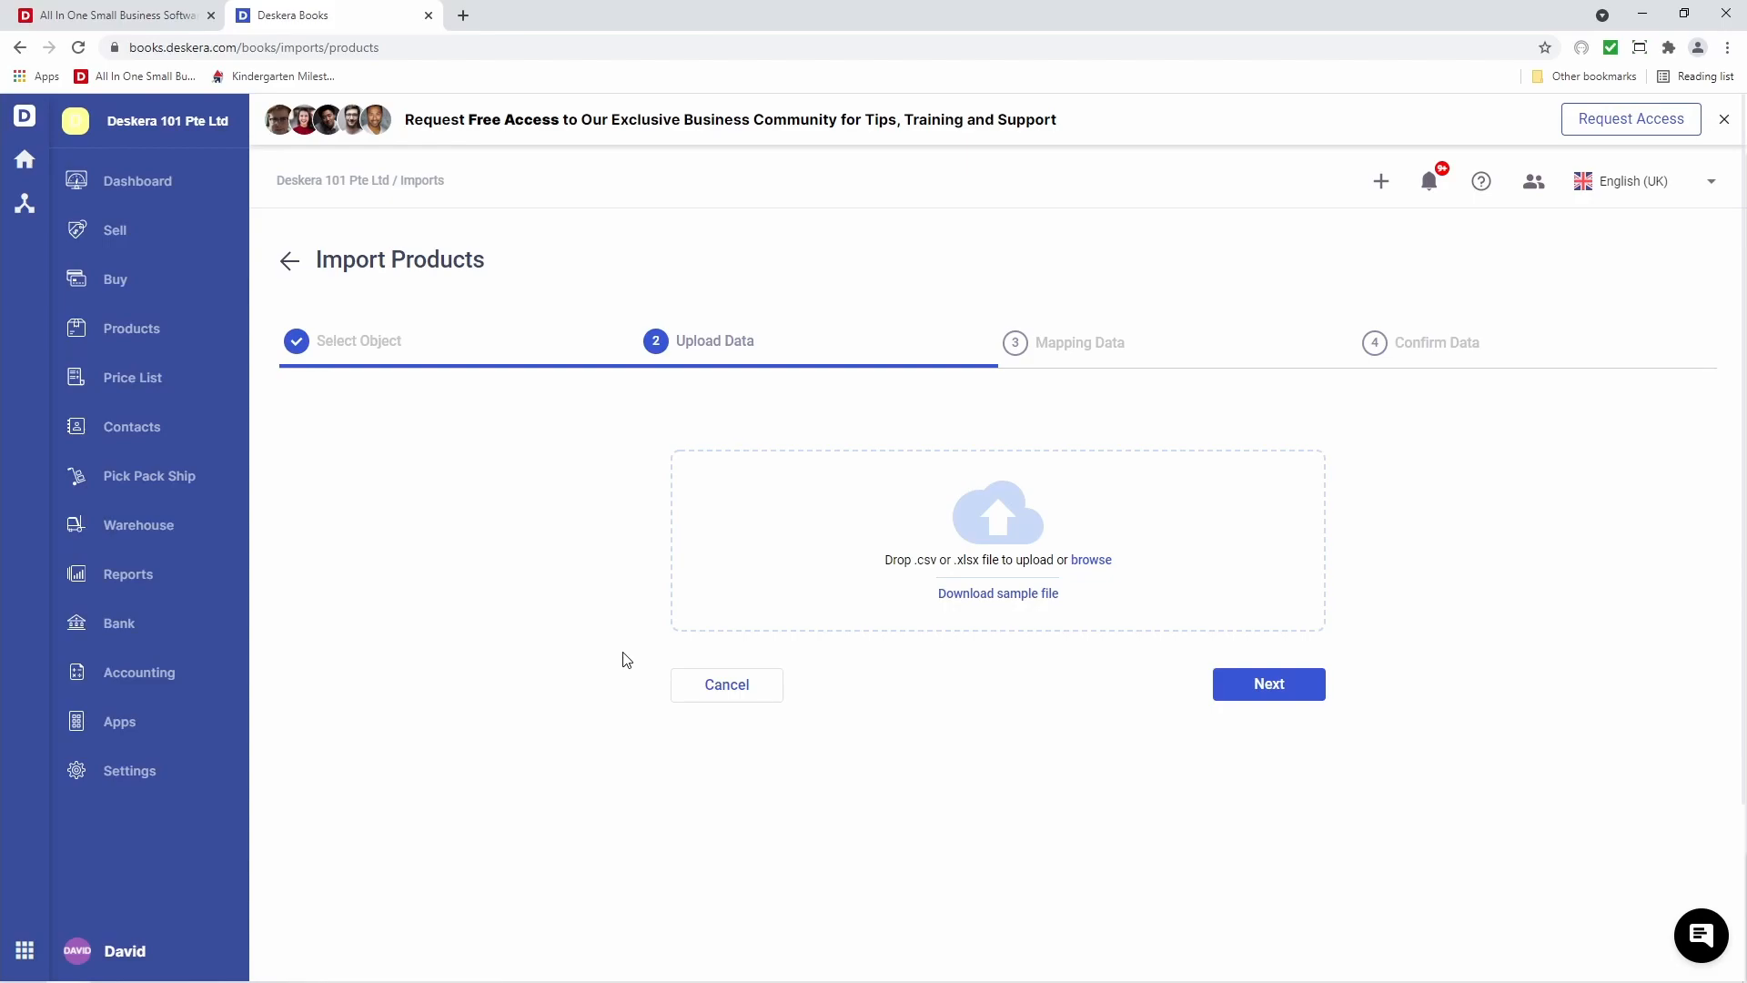
{"action": "left_click", "coordinate": [1084, 561]}
{"action": "left_click", "coordinate": [210, 196]}
{"action": "left_click", "coordinate": [699, 466]}
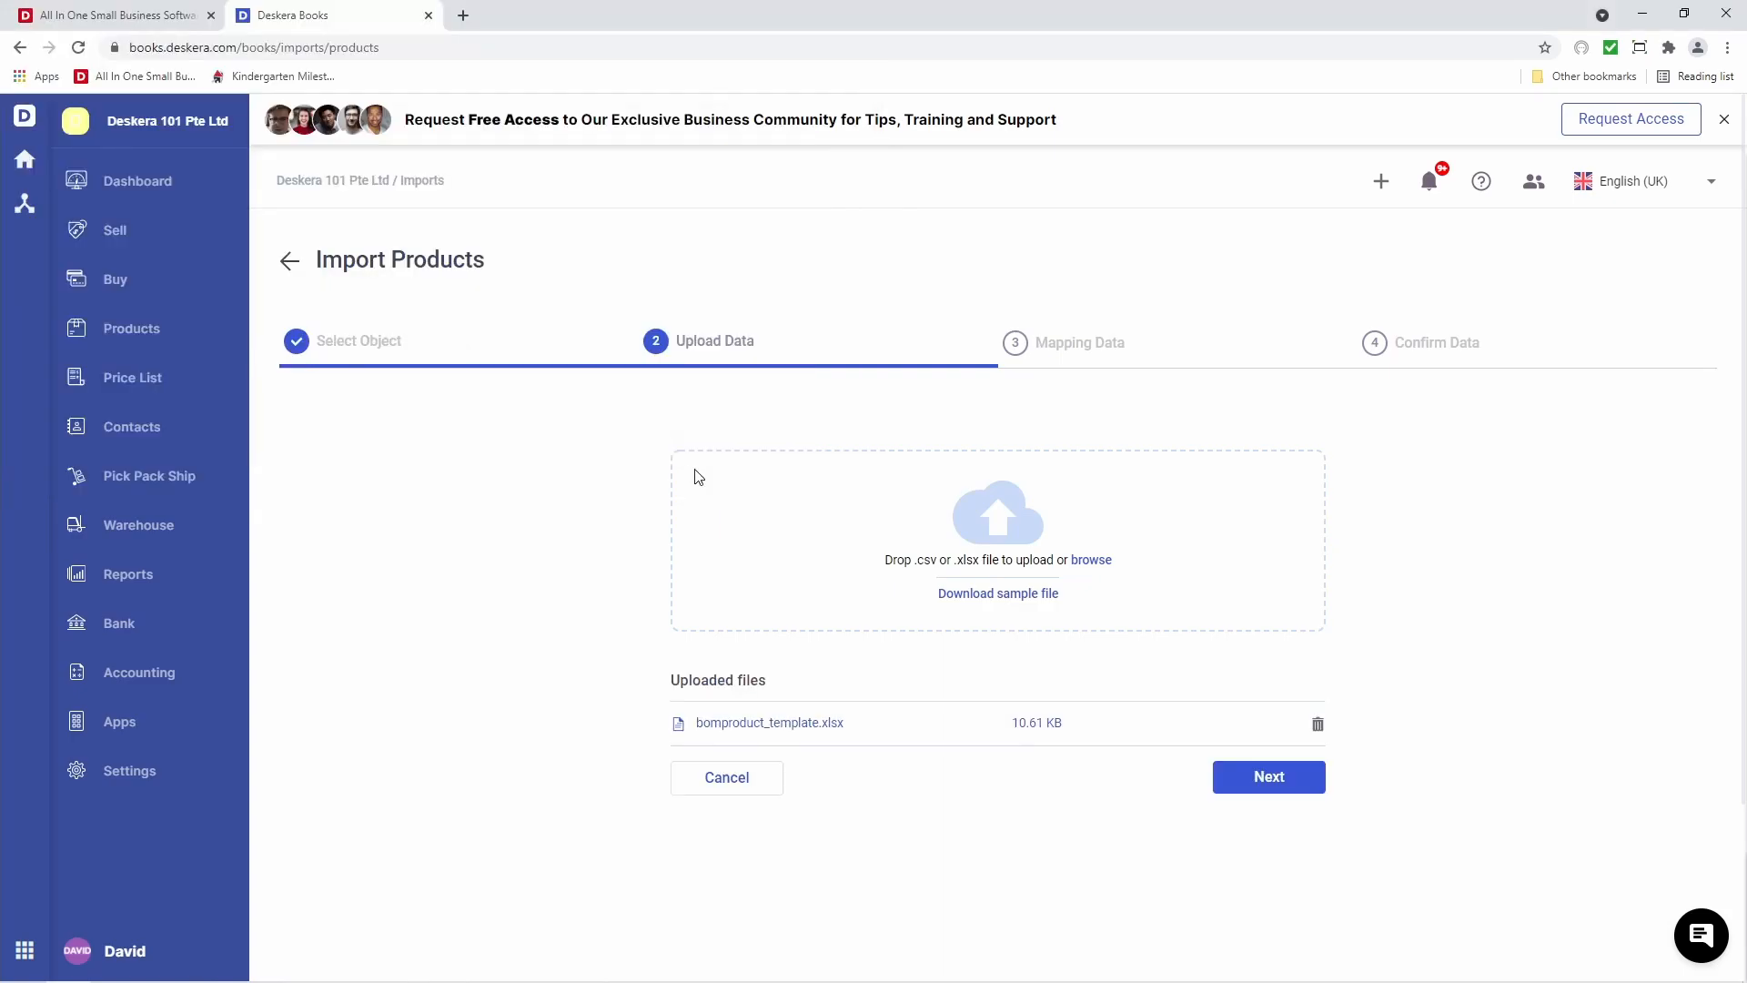
{"action": "left_click", "coordinate": [1283, 779]}
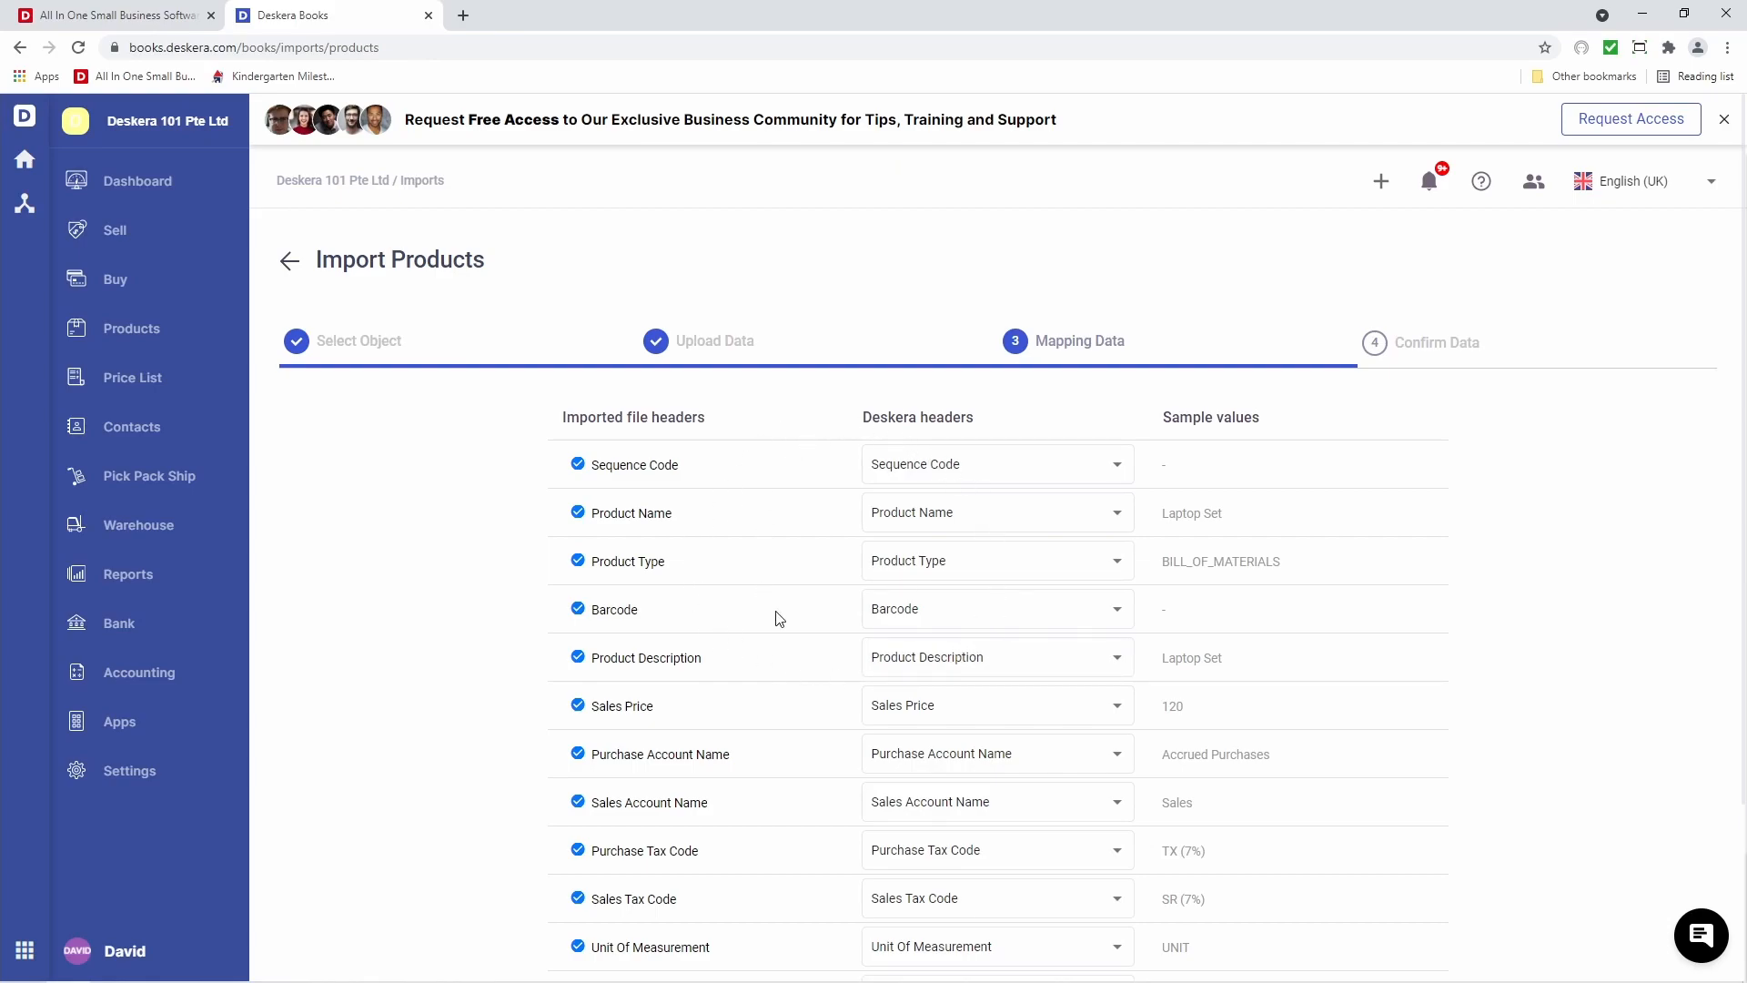
Inspect the Product Type field choices, leave mappings unchanged and advance to Confirm Data
{"action": "left_click", "coordinate": [901, 565]}
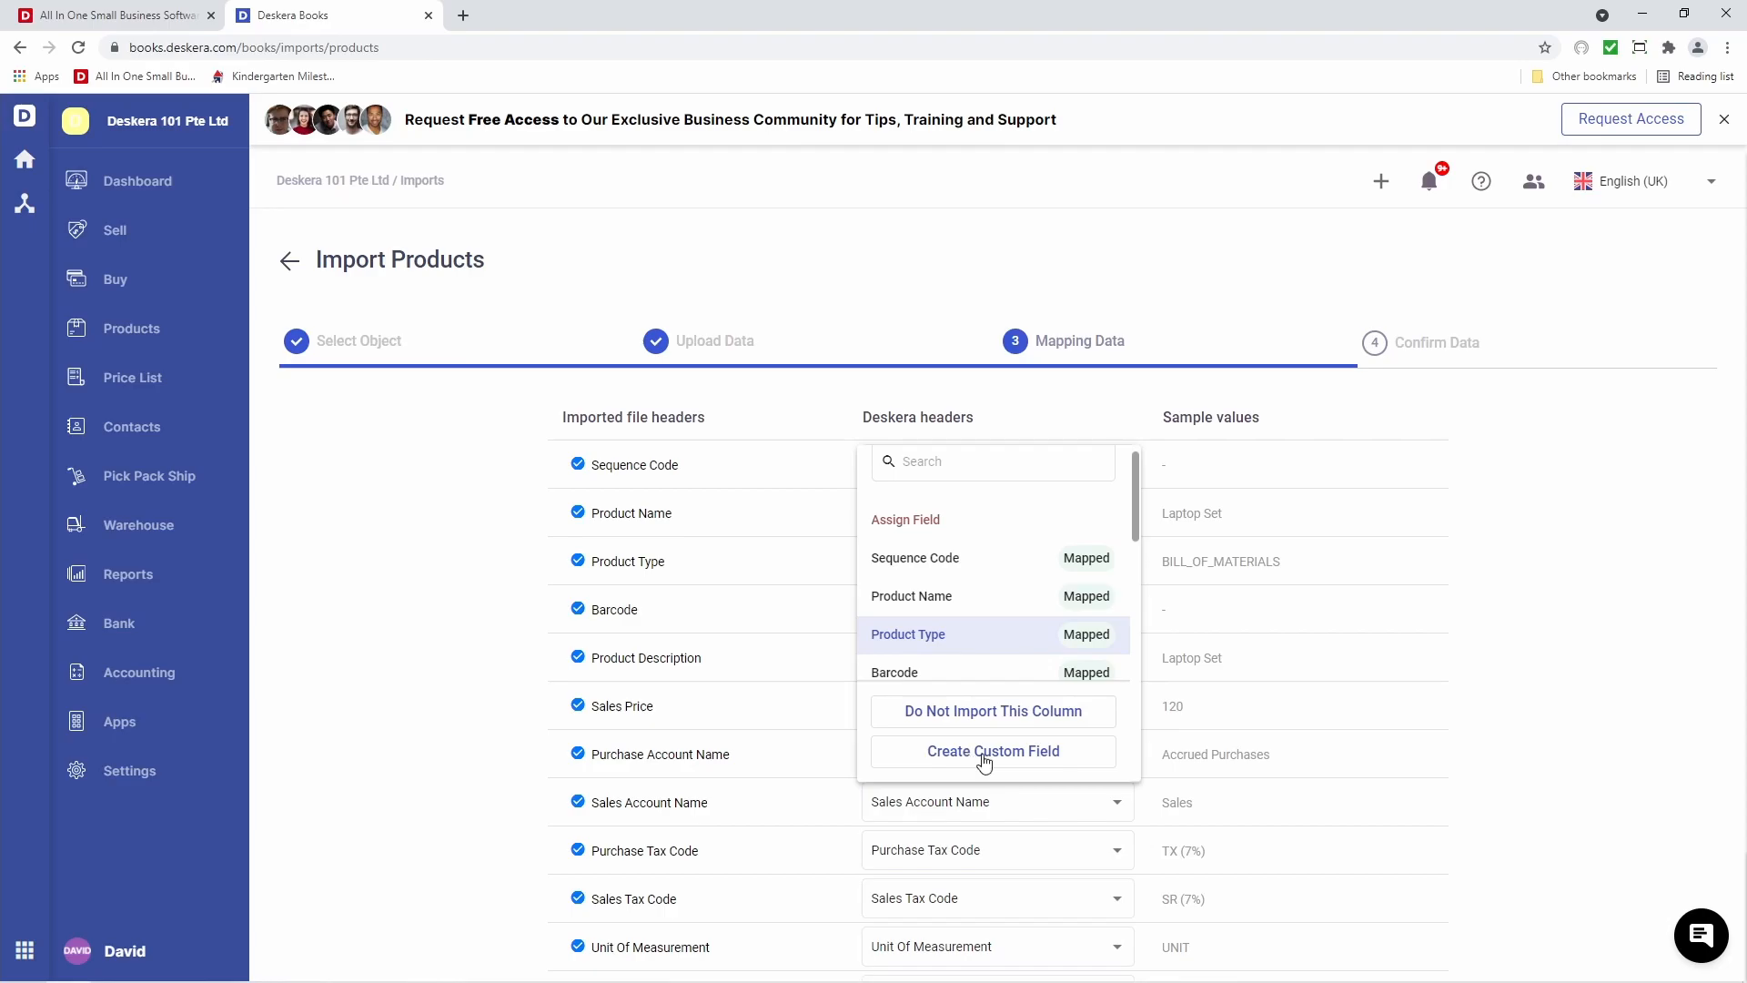
{"action": "left_click", "coordinate": [976, 830]}
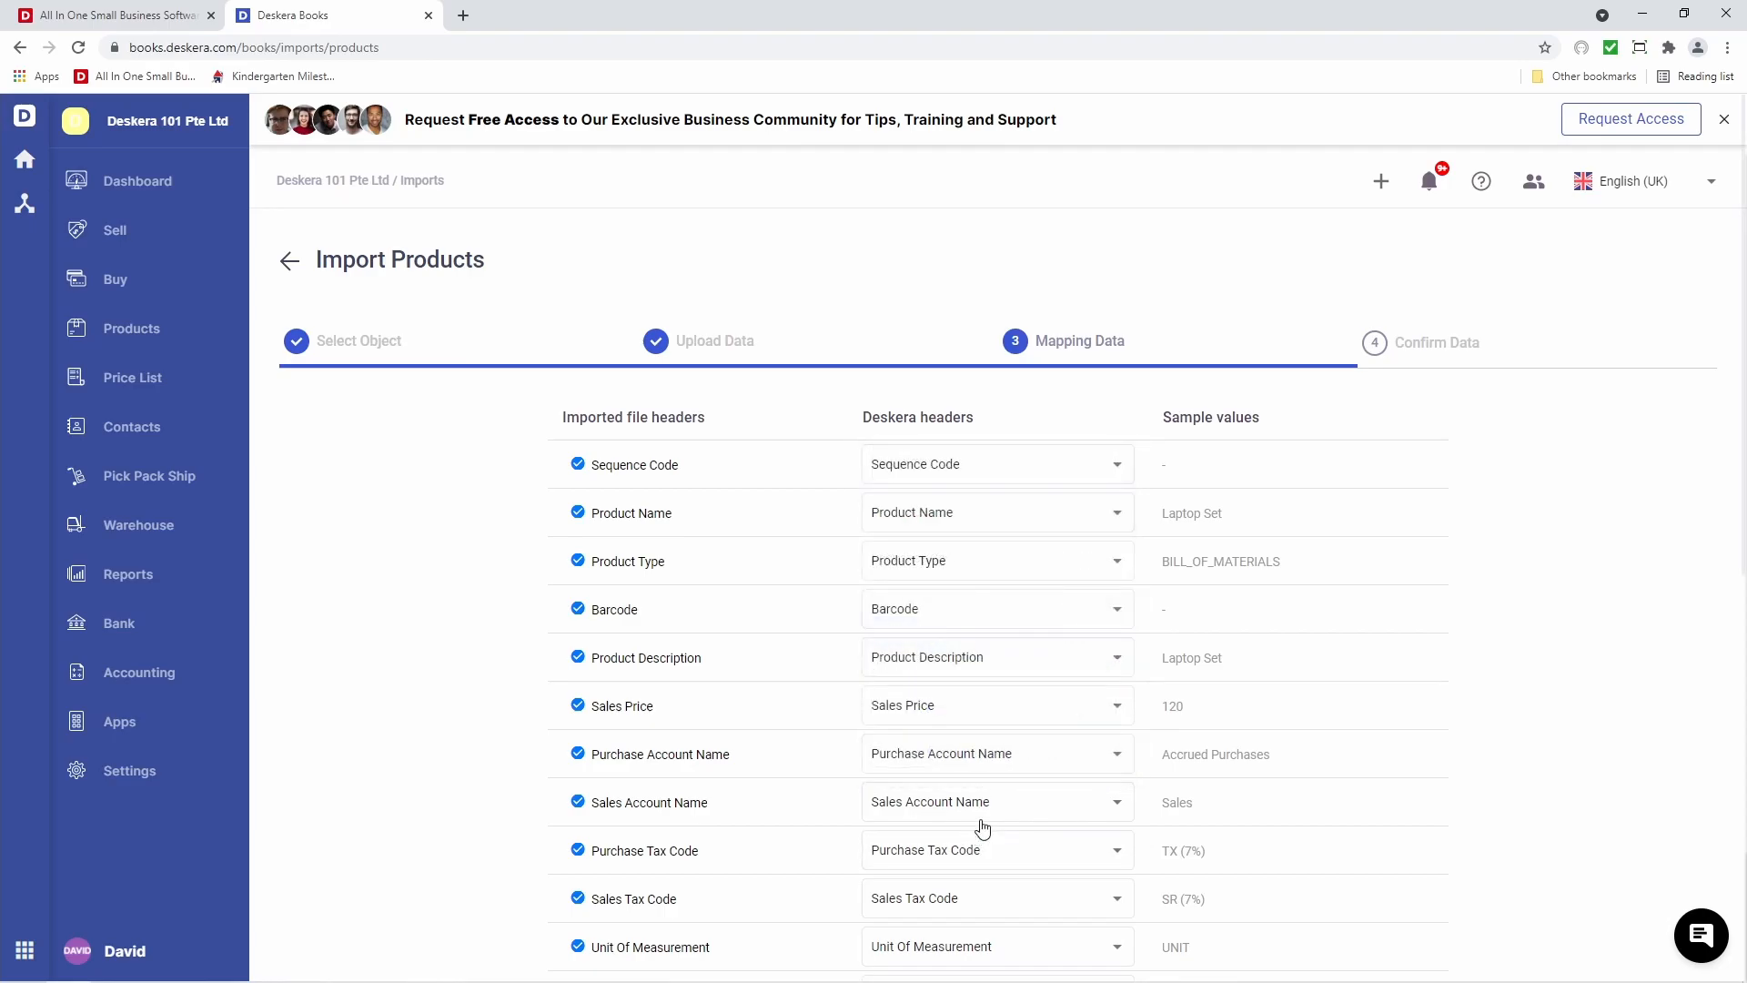
{"action": "scroll", "coordinate": [983, 826], "scroll_direction": "down", "scroll_amount": 6}
{"action": "scroll", "coordinate": [982, 828], "scroll_direction": "down", "scroll_amount": 2}
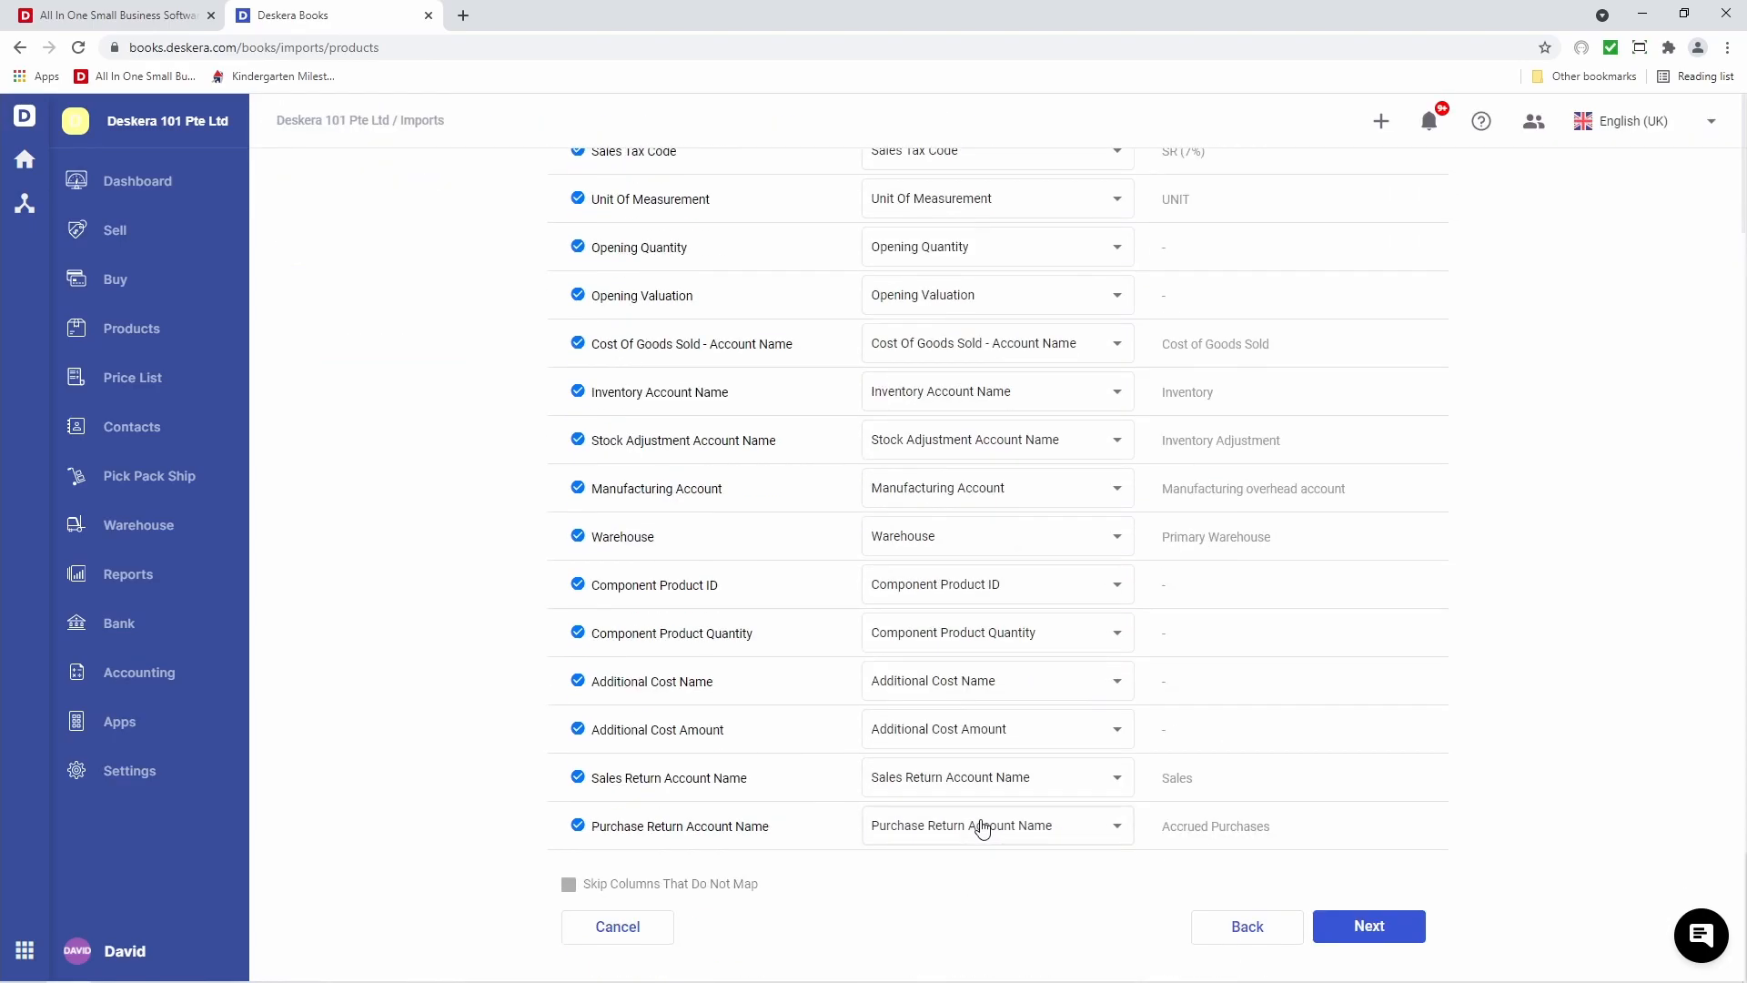
{"action": "left_click", "coordinate": [1368, 927]}
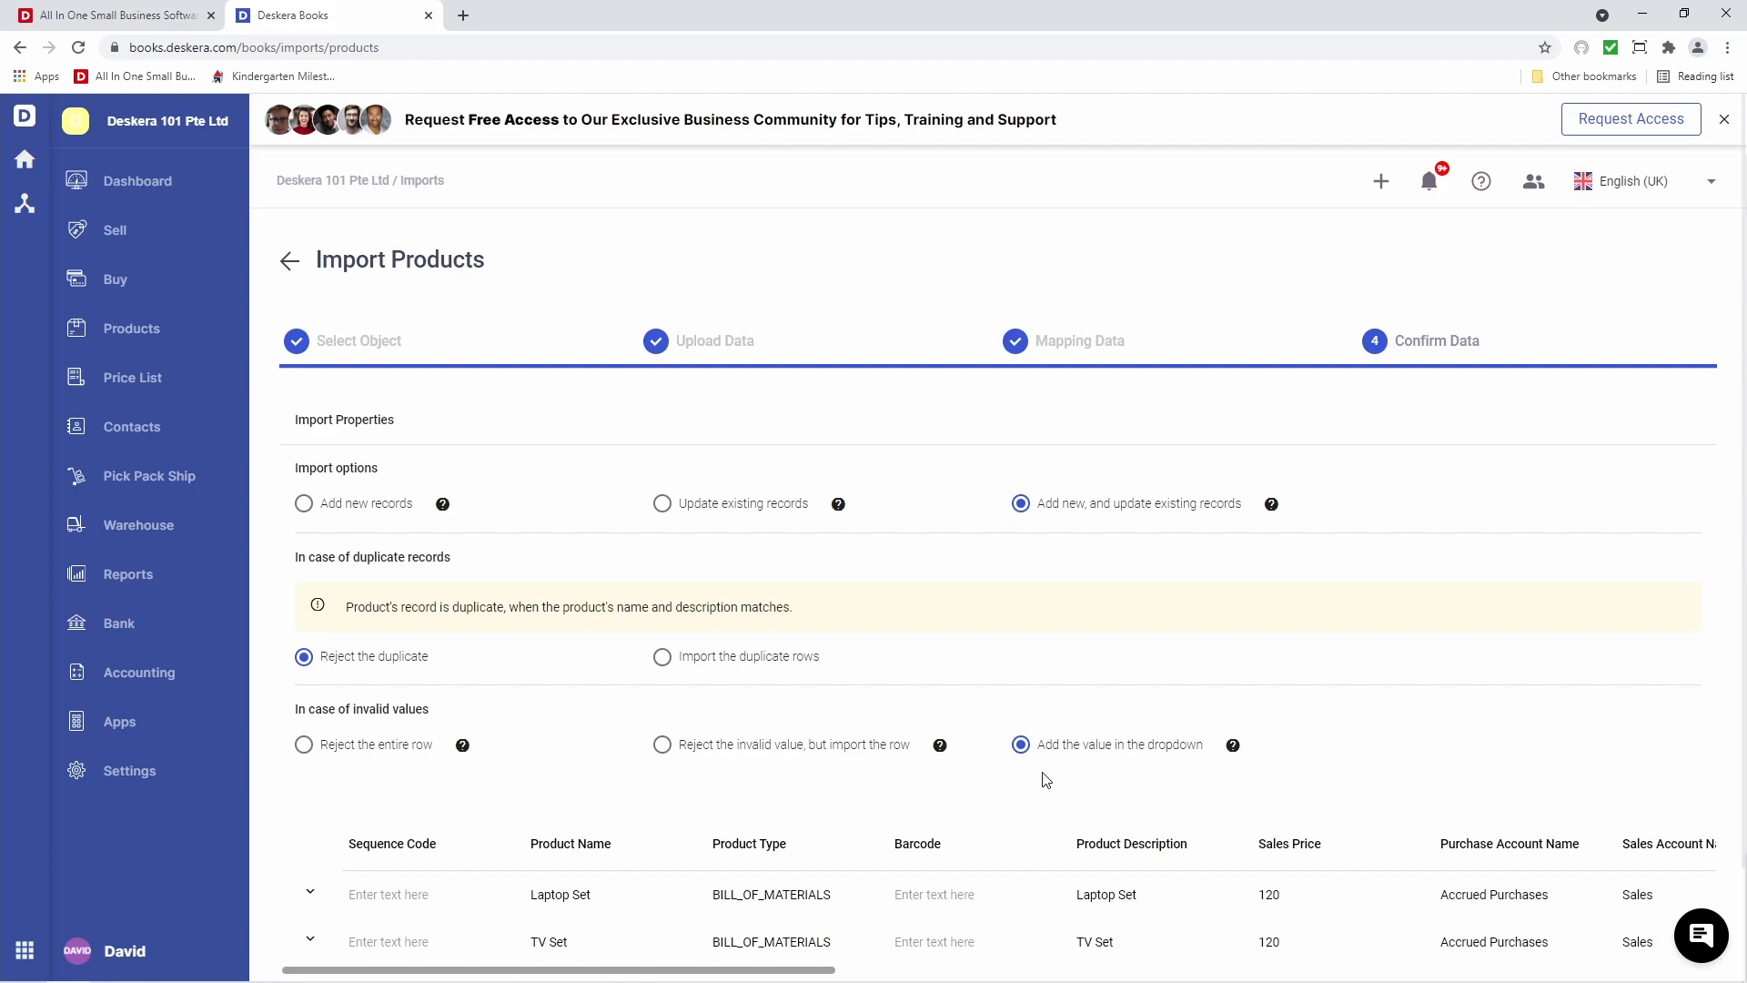
Expand the Laptop Set and TV Set rows to preview their component products
{"action": "scroll", "coordinate": [1046, 780], "scroll_direction": "down", "scroll_amount": 2}
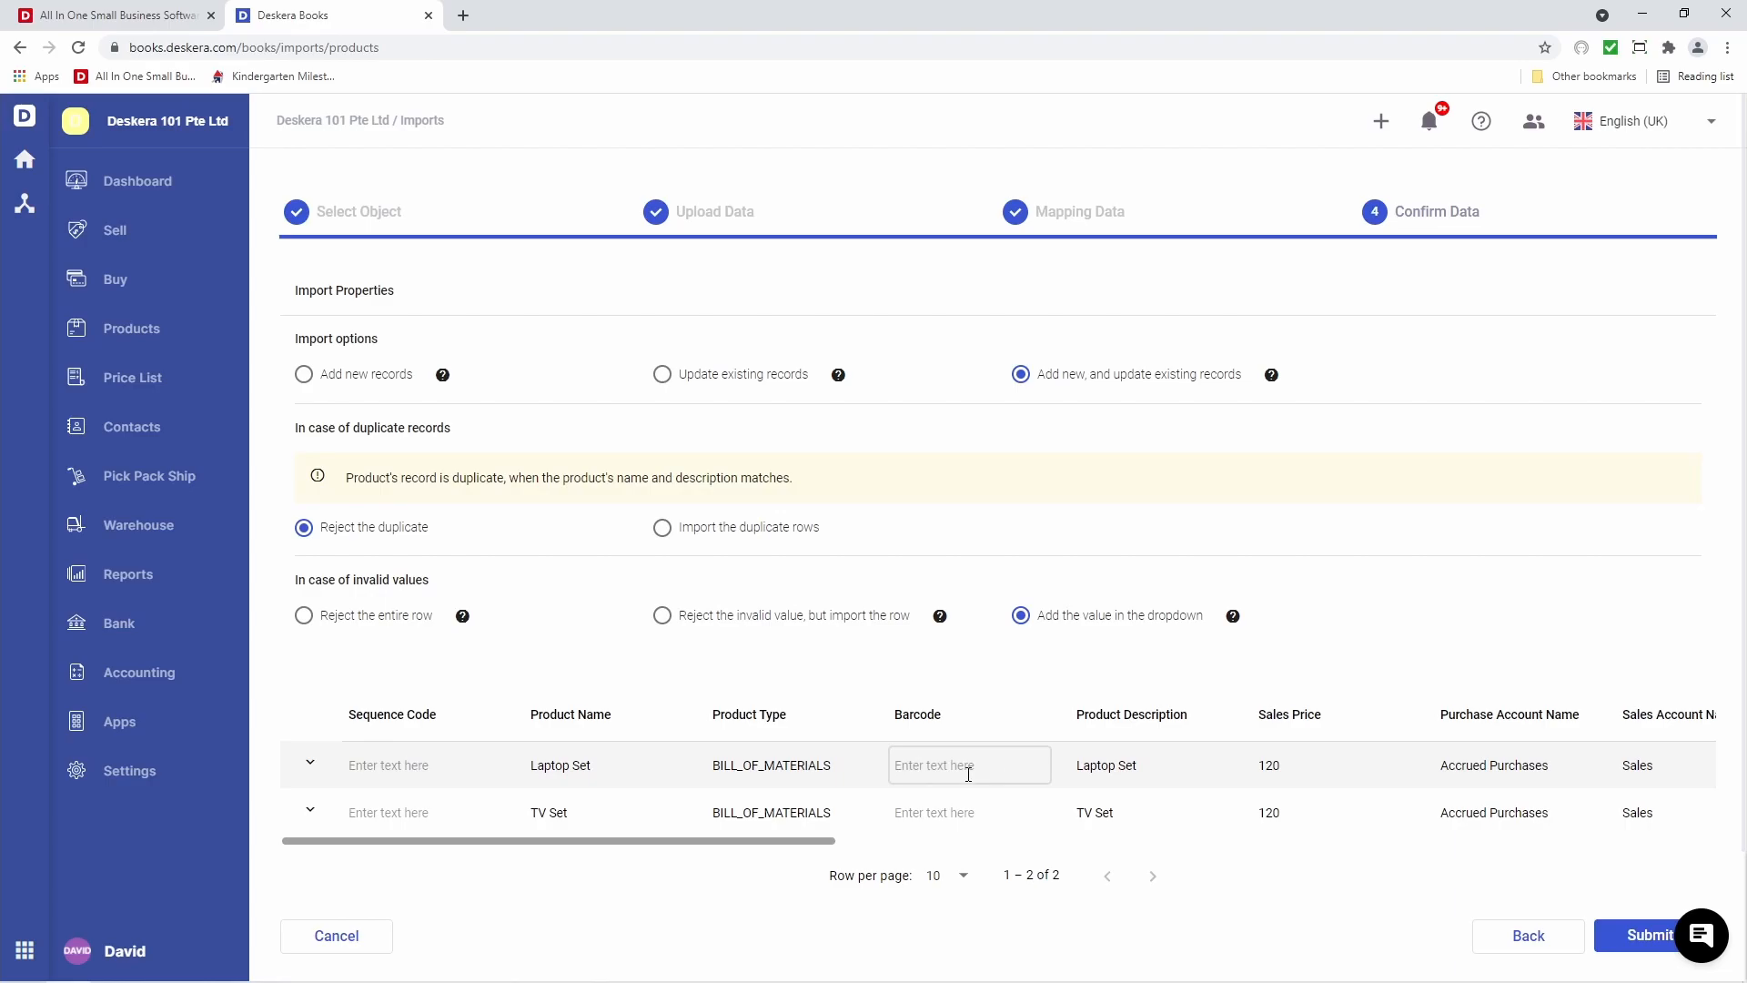
{"action": "left_click", "coordinate": [309, 766]}
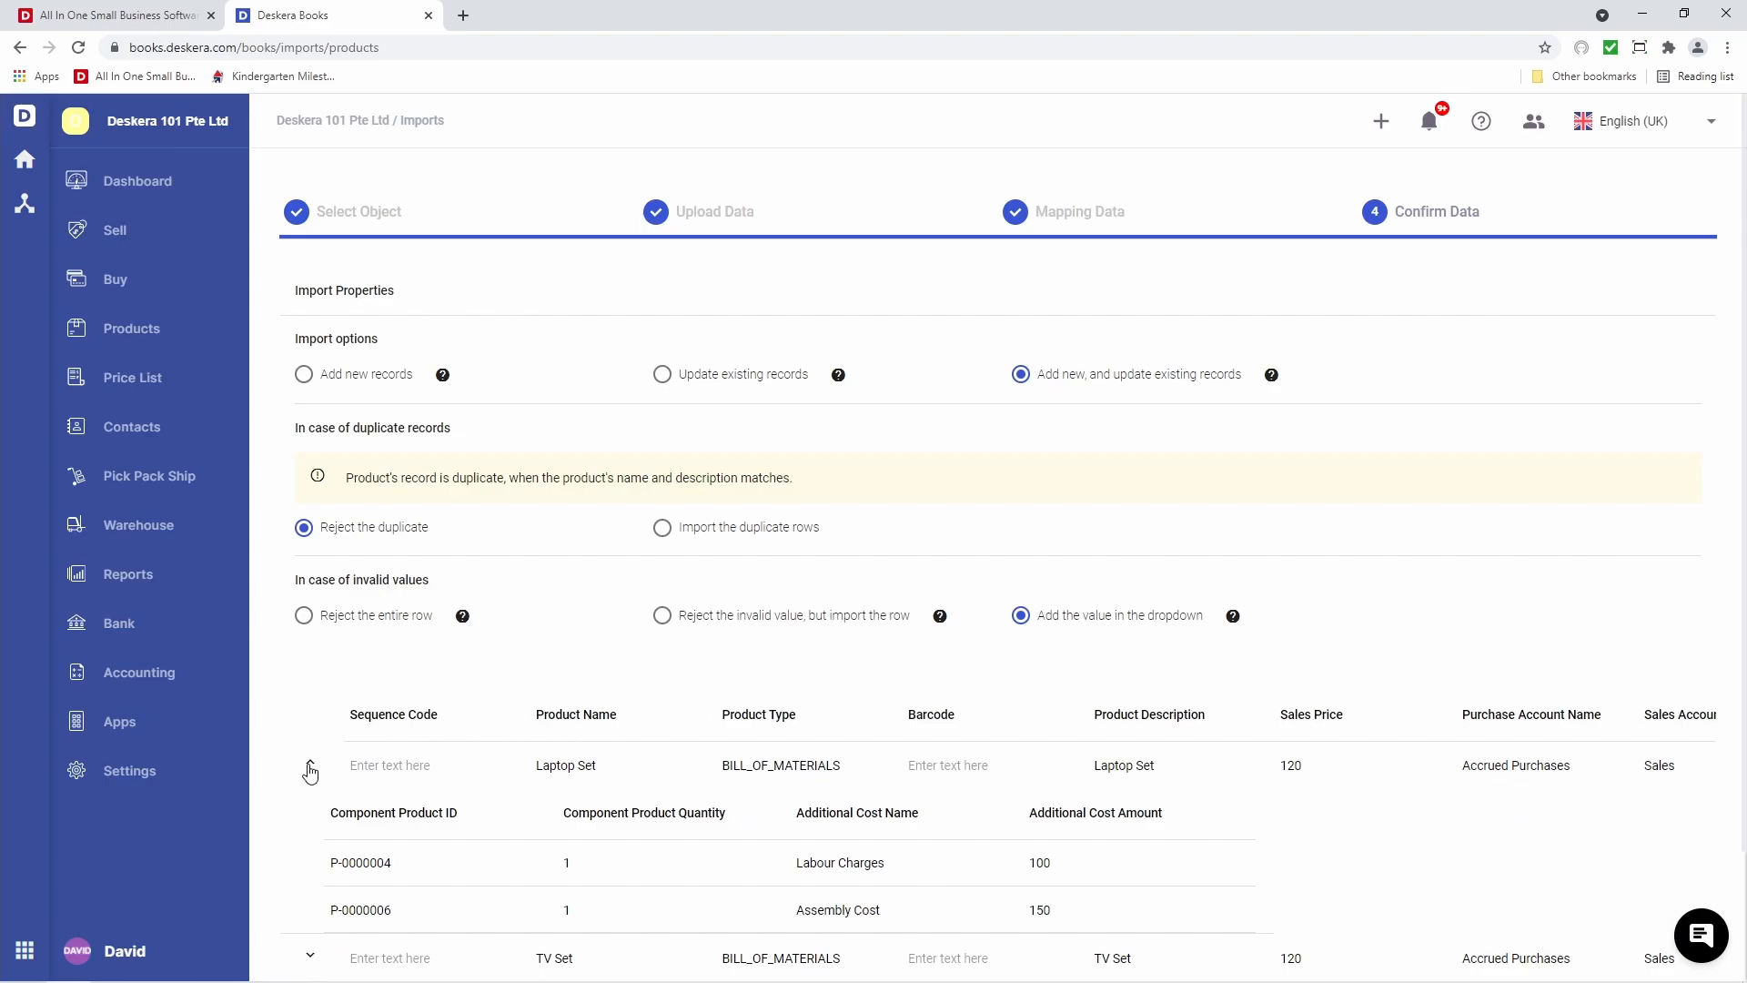
{"action": "scroll", "coordinate": [310, 772], "scroll_direction": "down", "scroll_amount": 2}
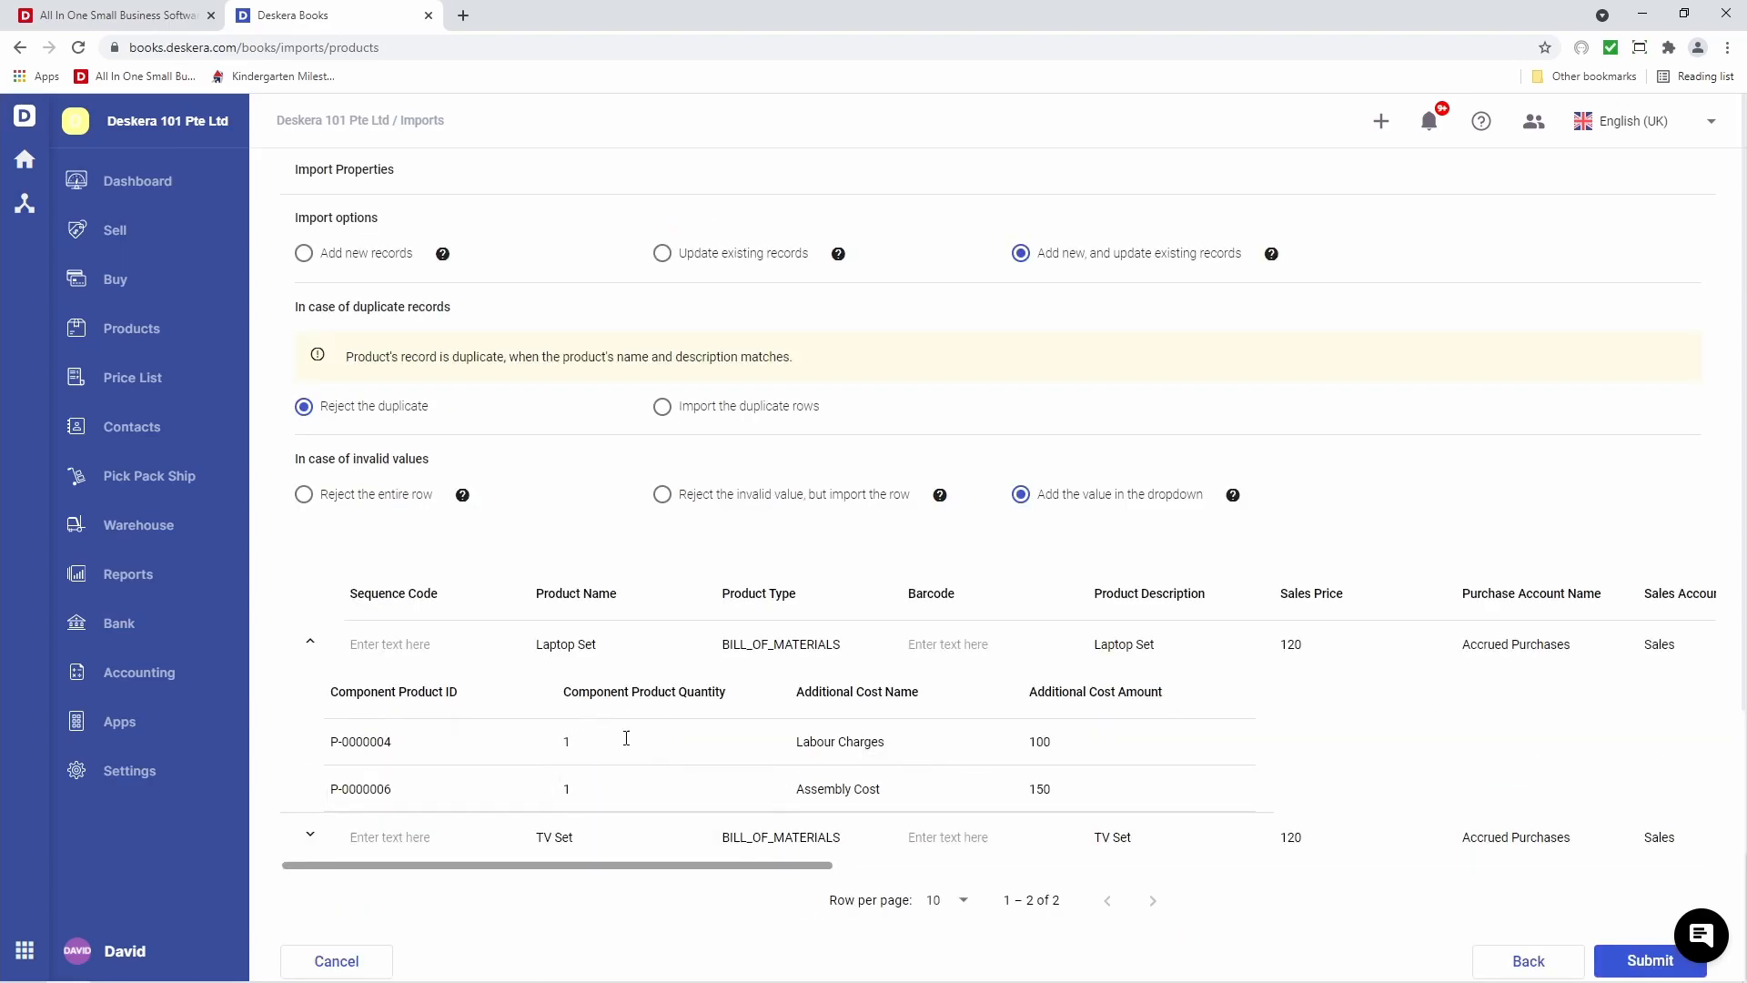
{"action": "left_click", "coordinate": [310, 834]}
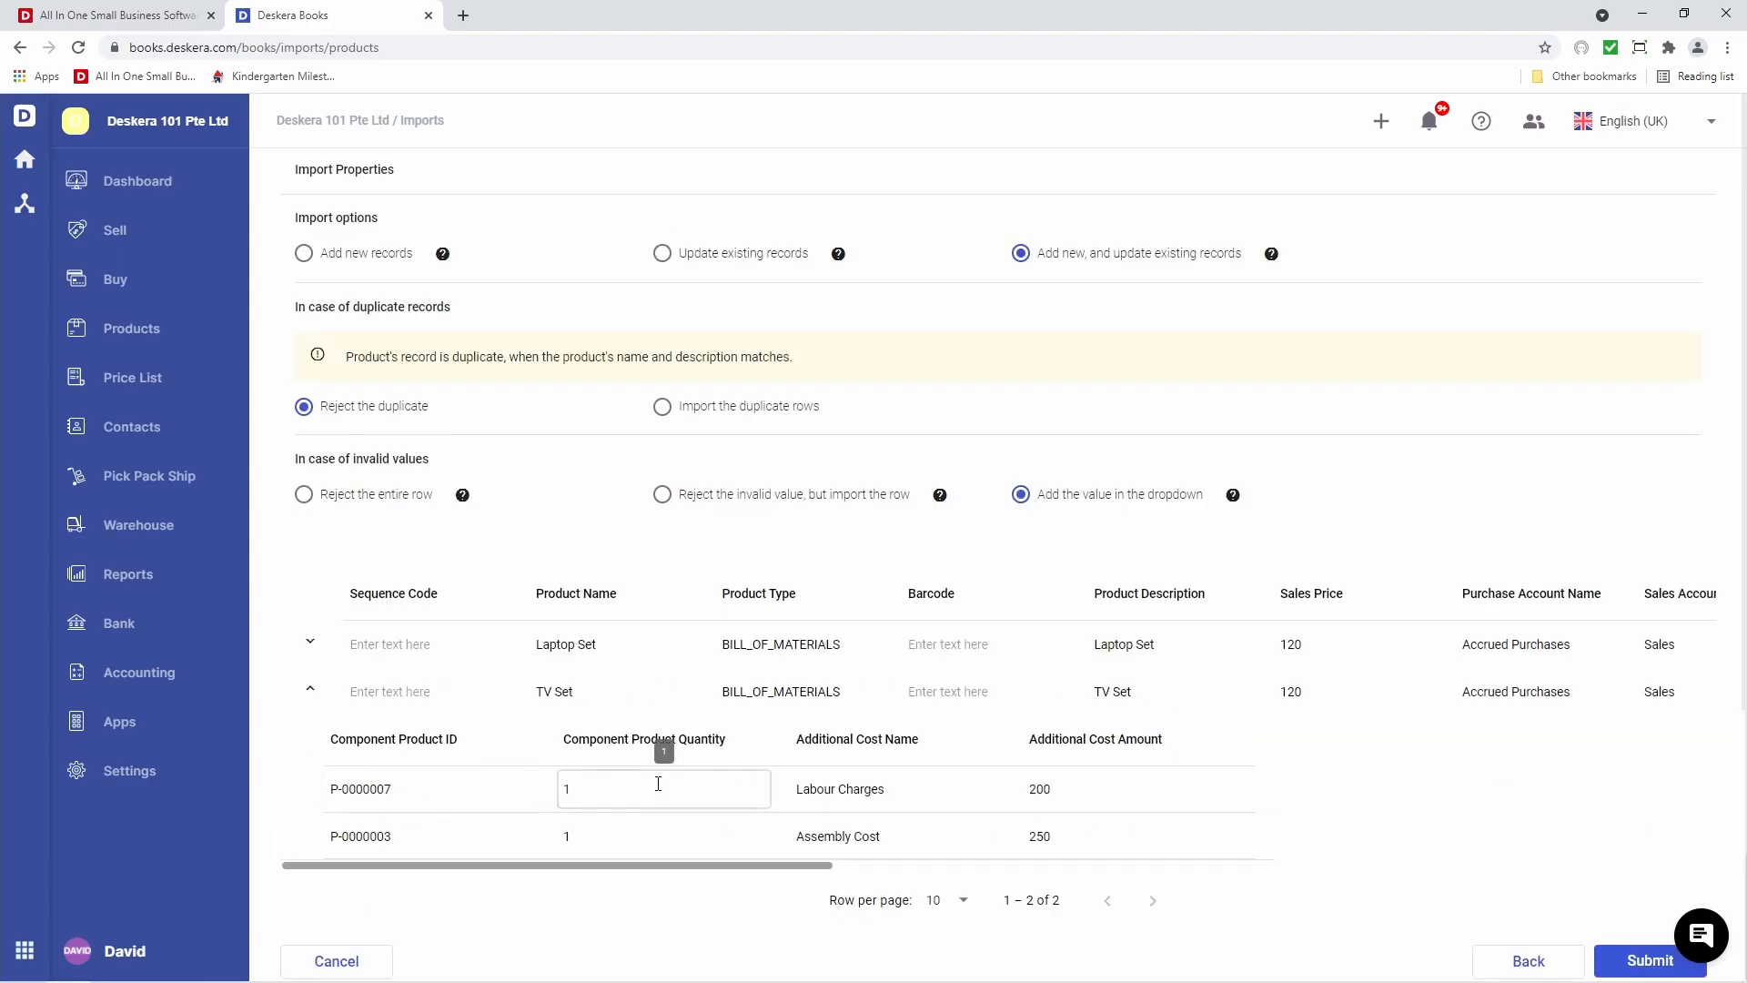
{"action": "scroll", "coordinate": [658, 784], "scroll_direction": "down", "scroll_amount": 1}
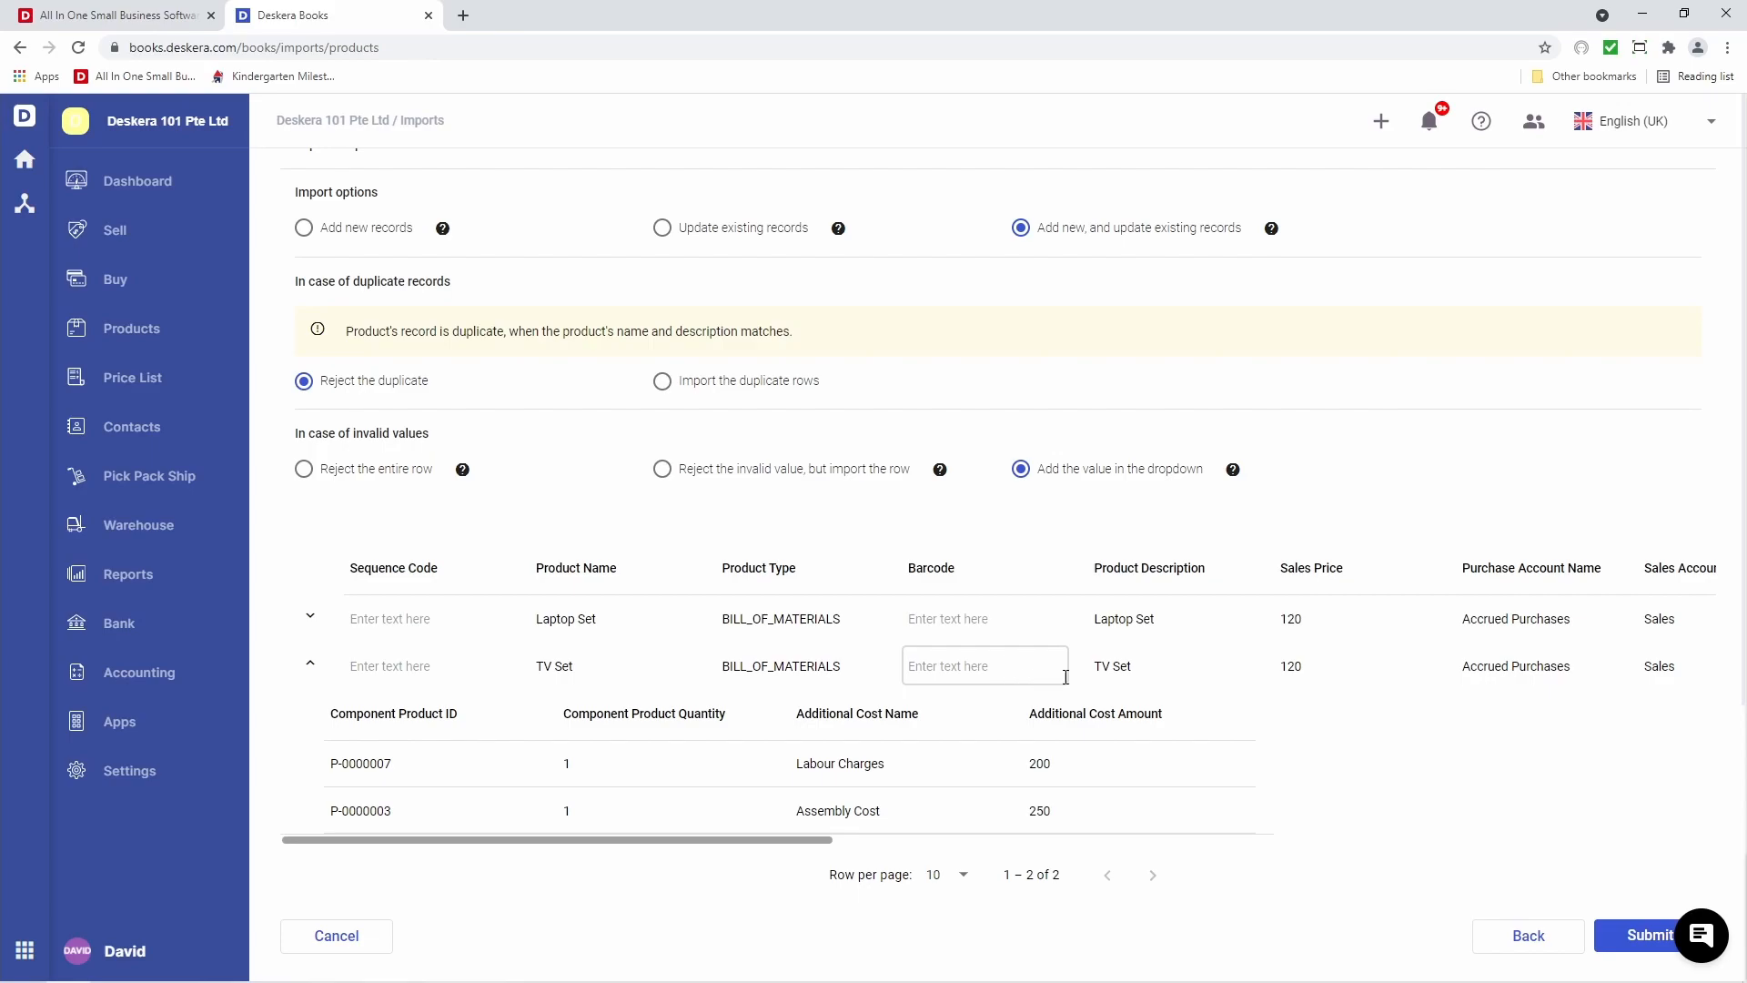
Change TV Set's description to 'A nice TV Set' and submit the import
{"action": "left_click", "coordinate": [1165, 672]}
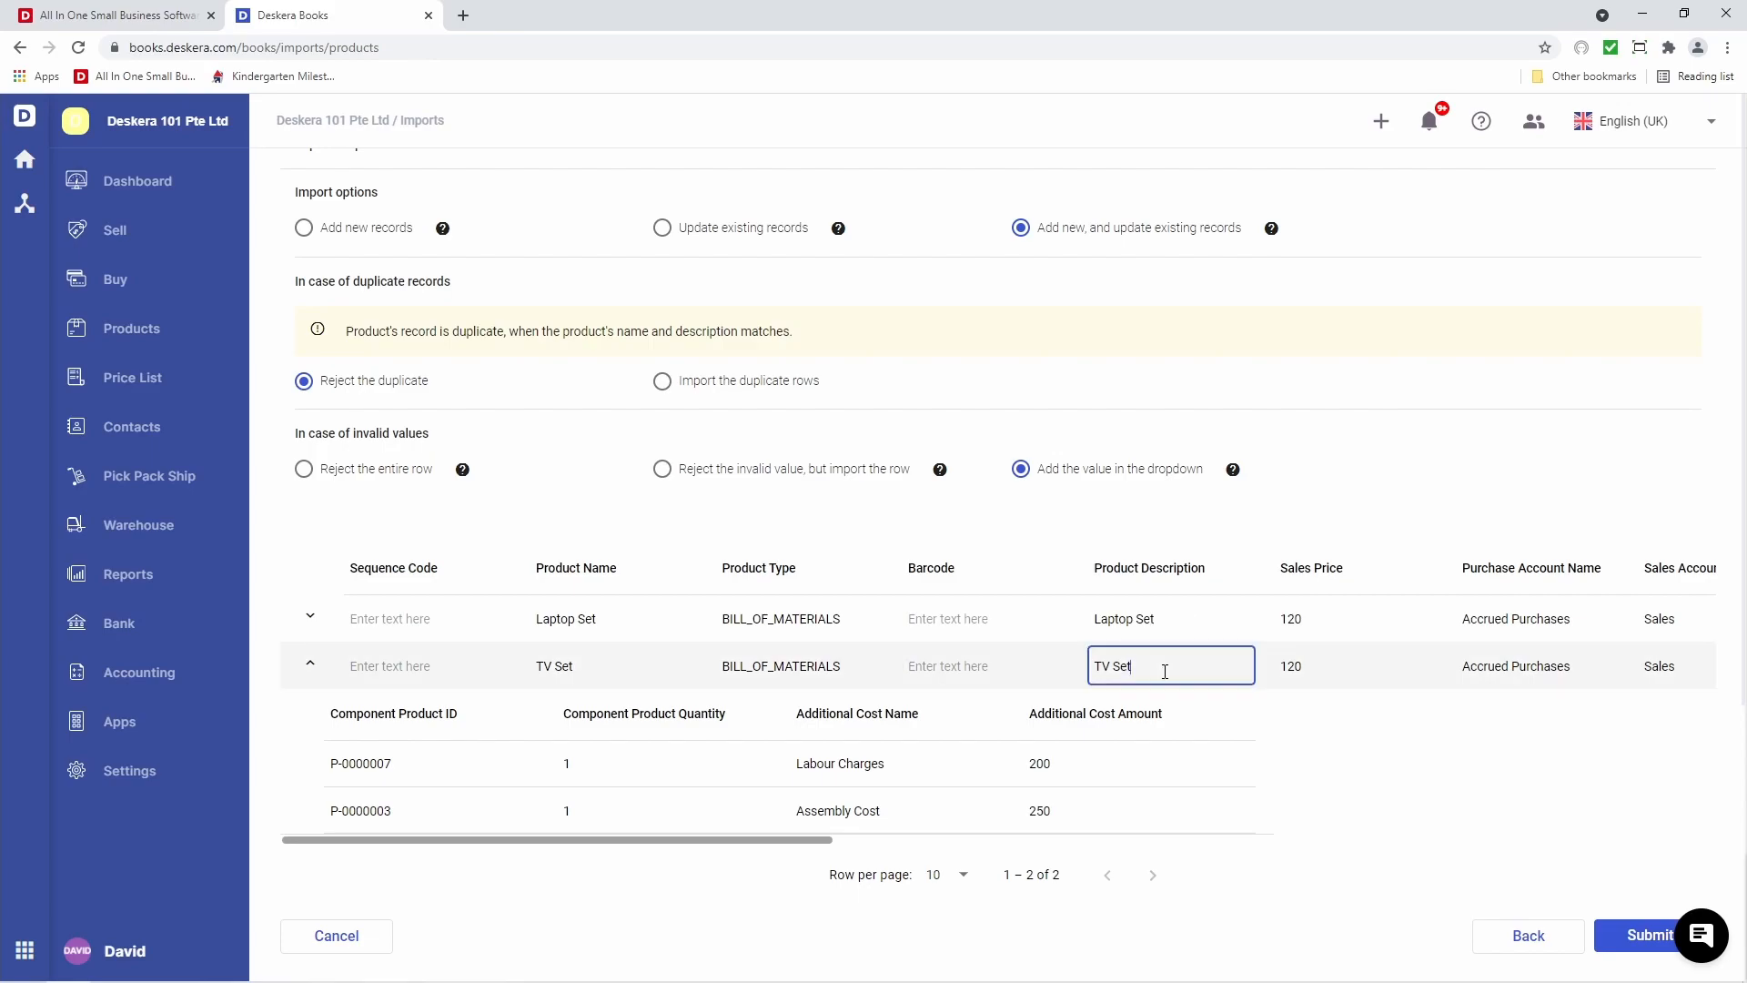
{"action": "key", "text": "Left"}
{"action": "key", "text": "Left"}
{"action": "key", "text": "Left"}
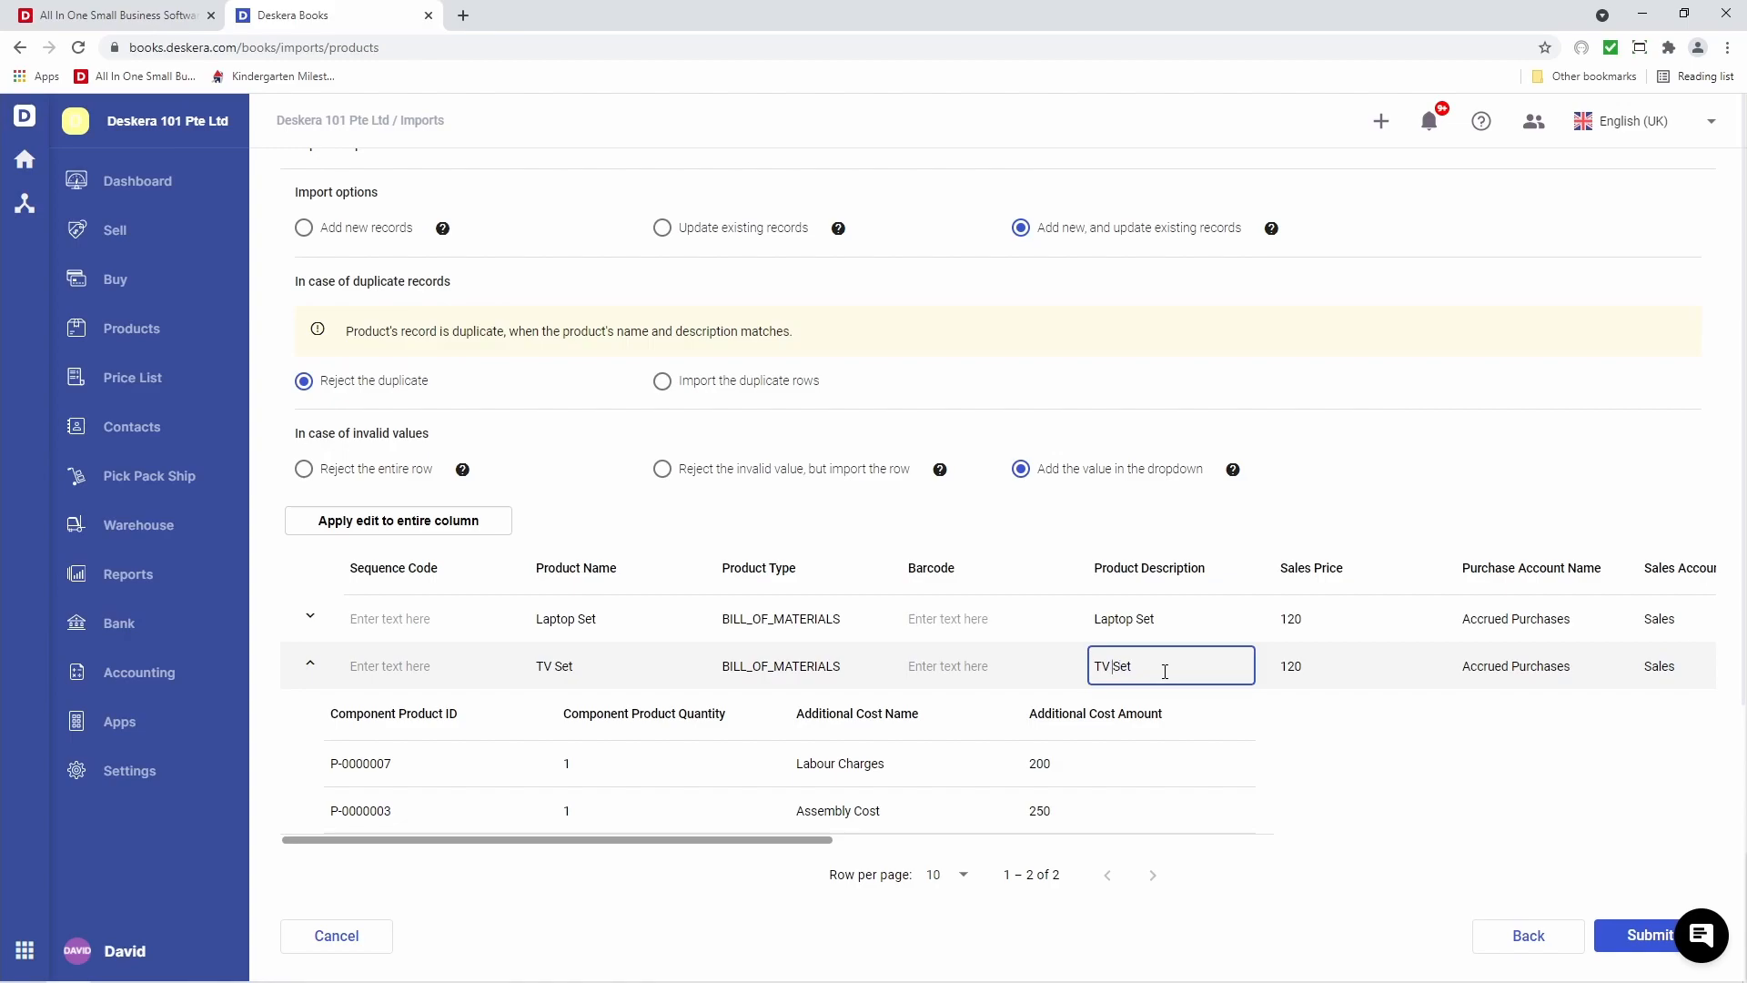
{"action": "type", "text": "A niv"}
{"action": "key", "text": "BackSpace"}
{"action": "type", "text": "ce"}
{"action": "left_click", "coordinate": [1328, 736]}
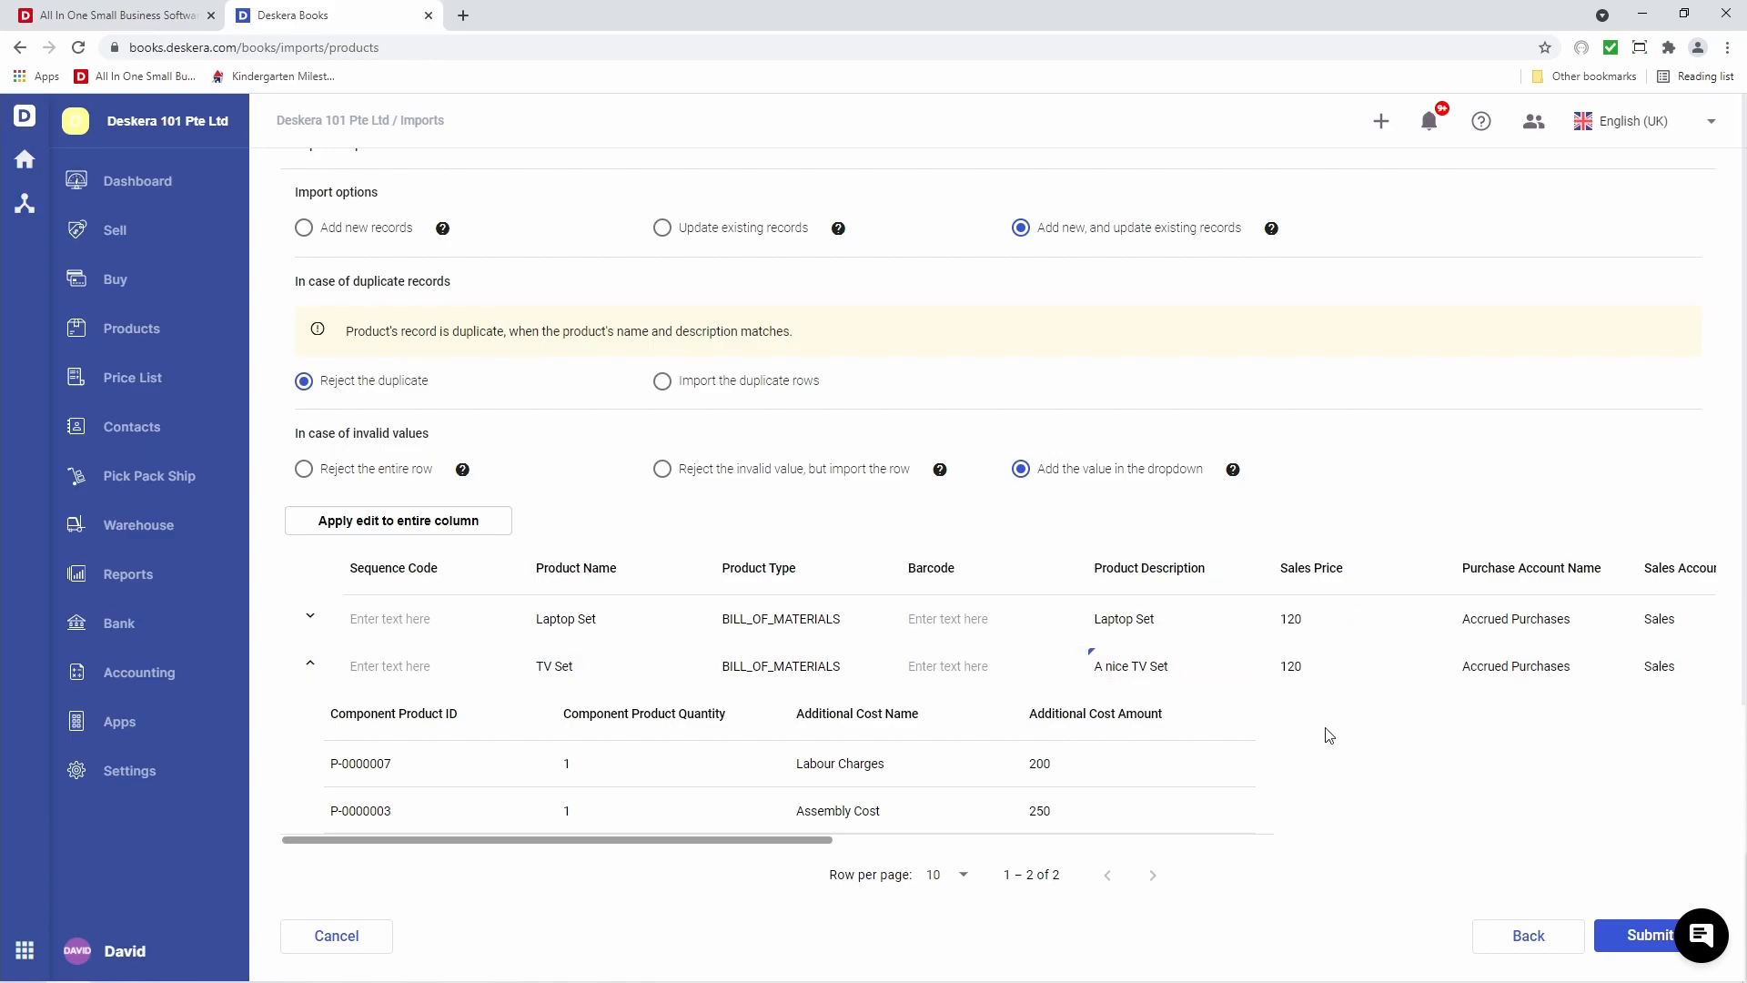
{"action": "left_click", "coordinate": [1652, 937]}
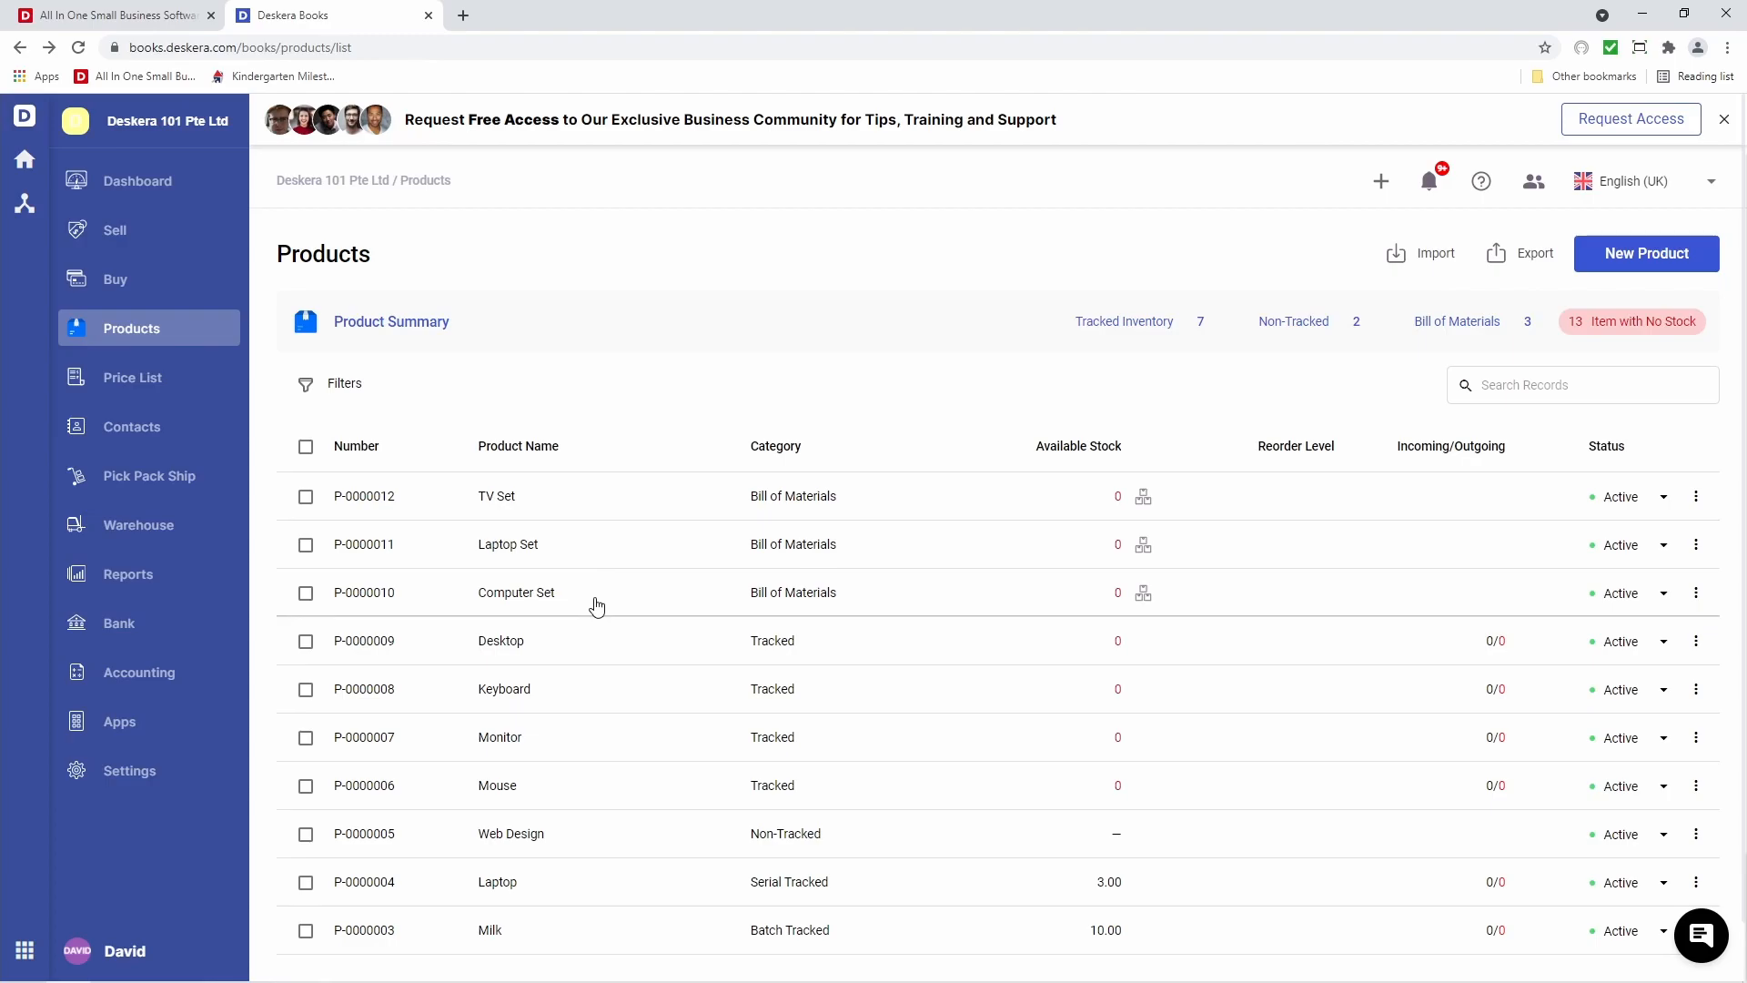
Open the Chart of Accounts and try select-all and the Round Off account's actions menu
{"action": "left_click", "coordinate": [138, 673]}
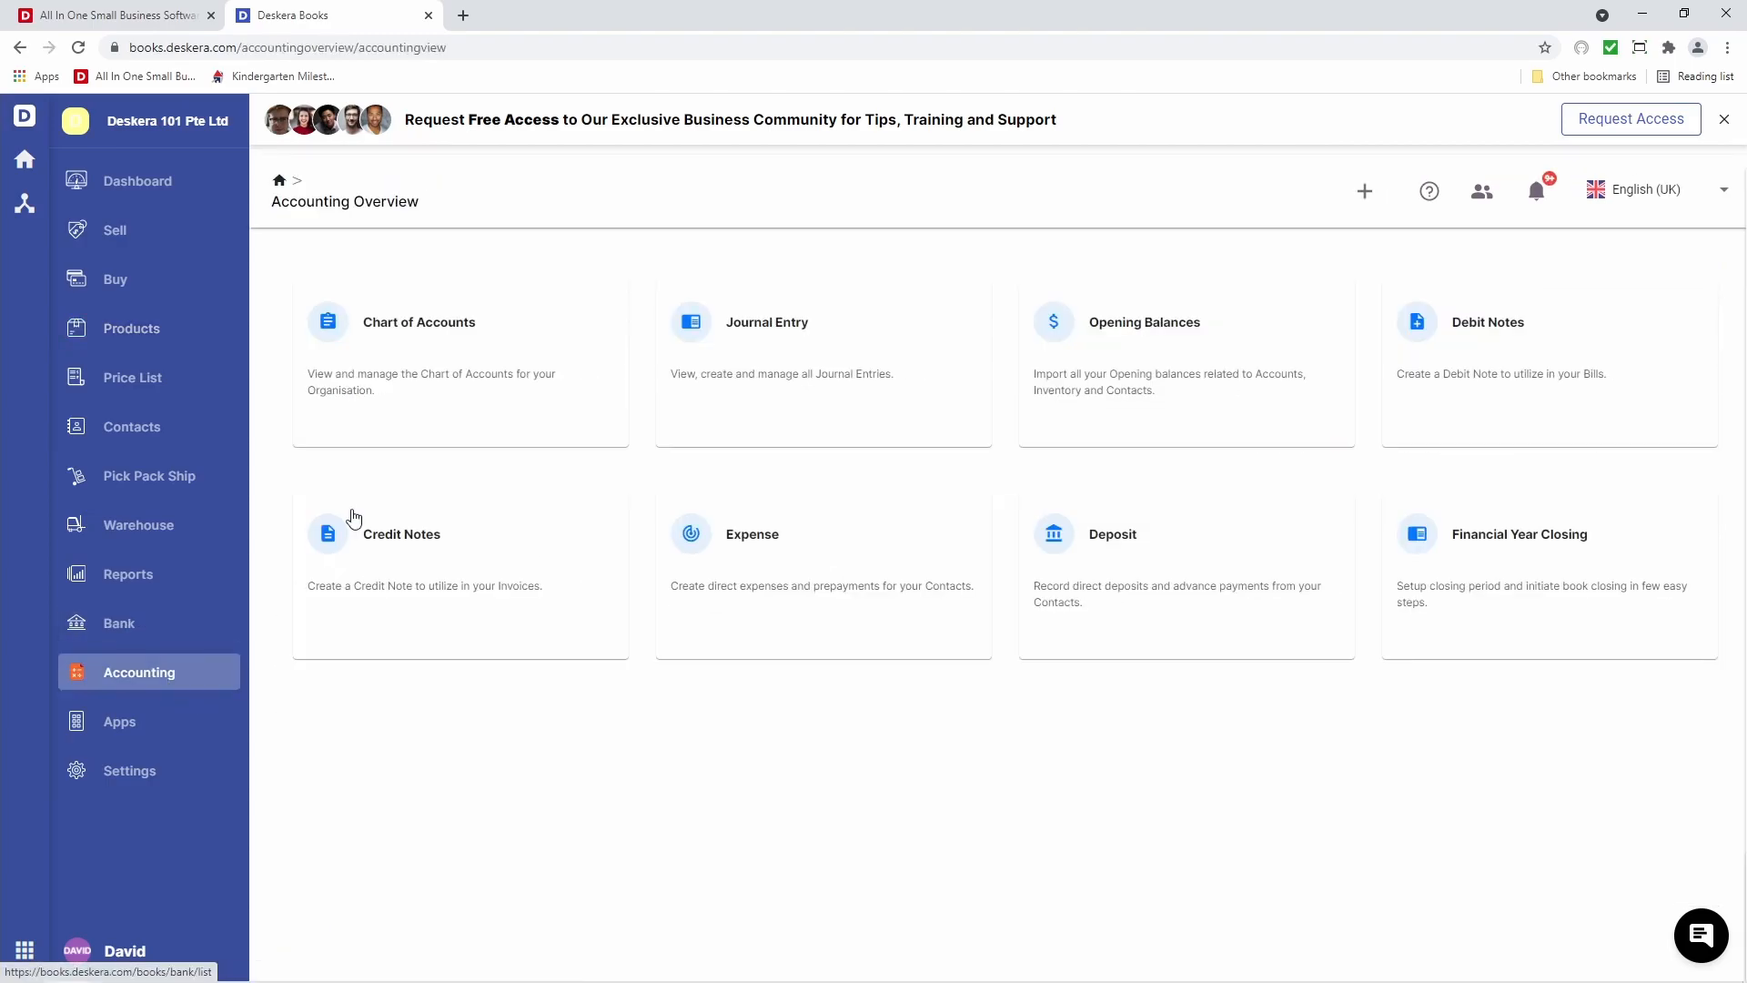
{"action": "left_click", "coordinate": [476, 391]}
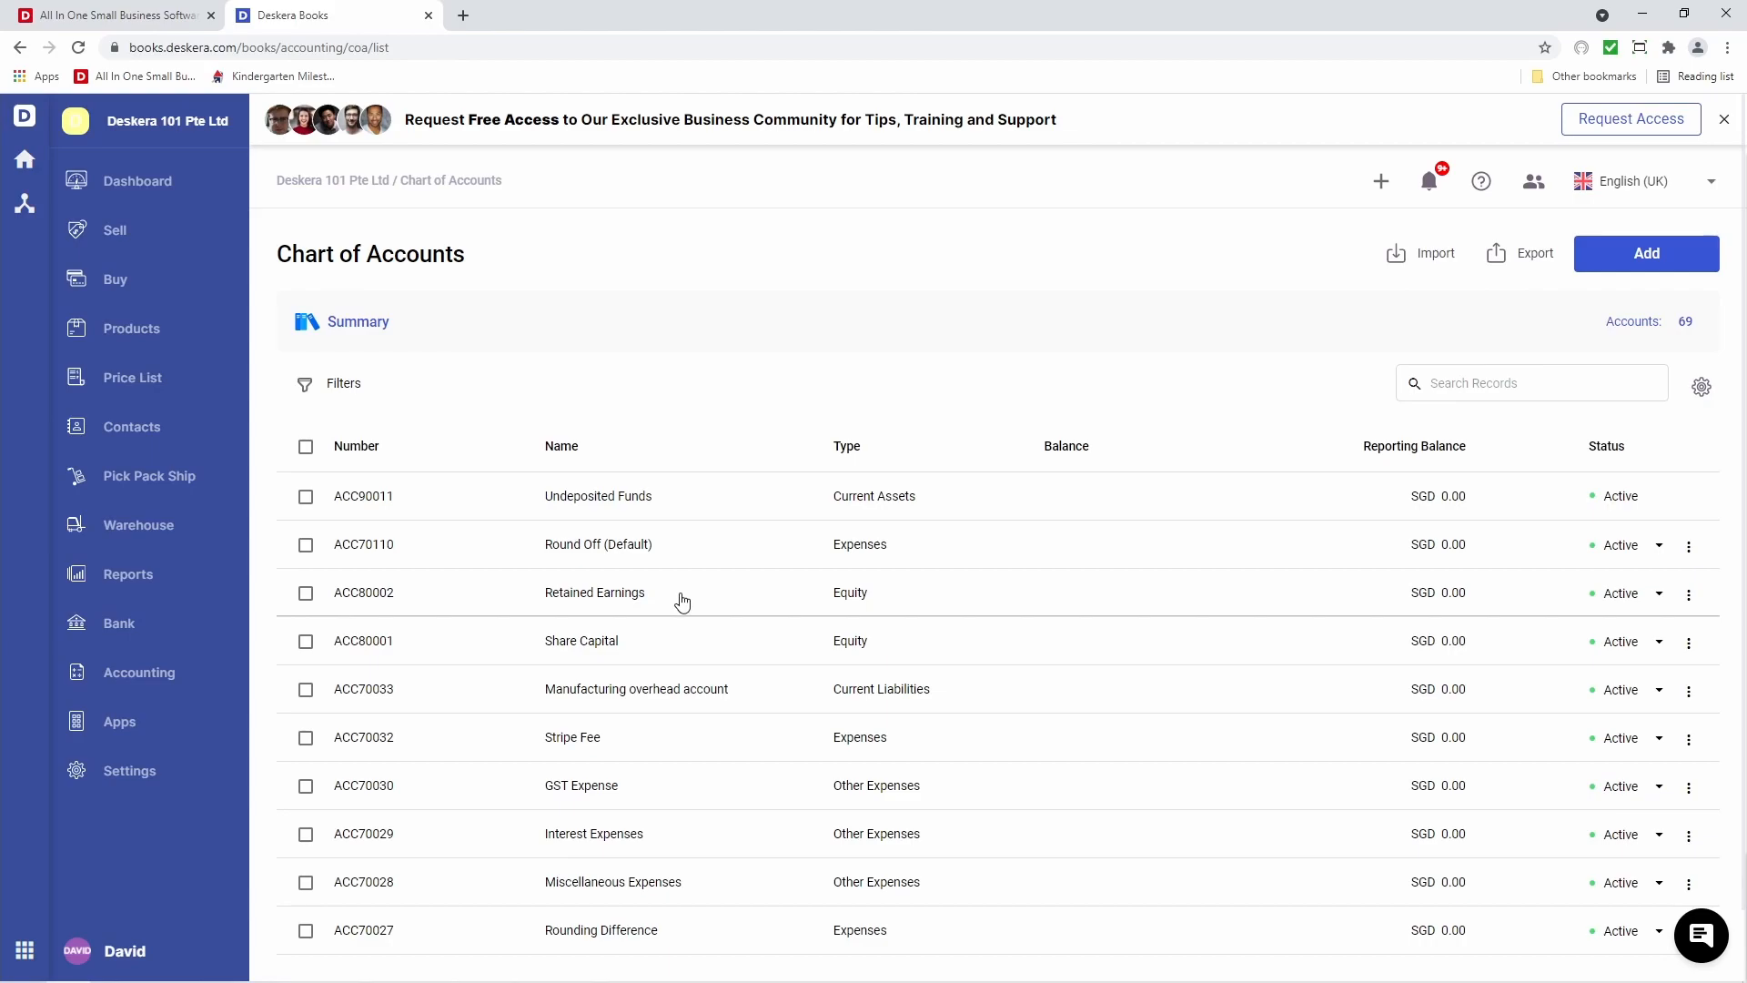
{"action": "left_click", "coordinate": [305, 448]}
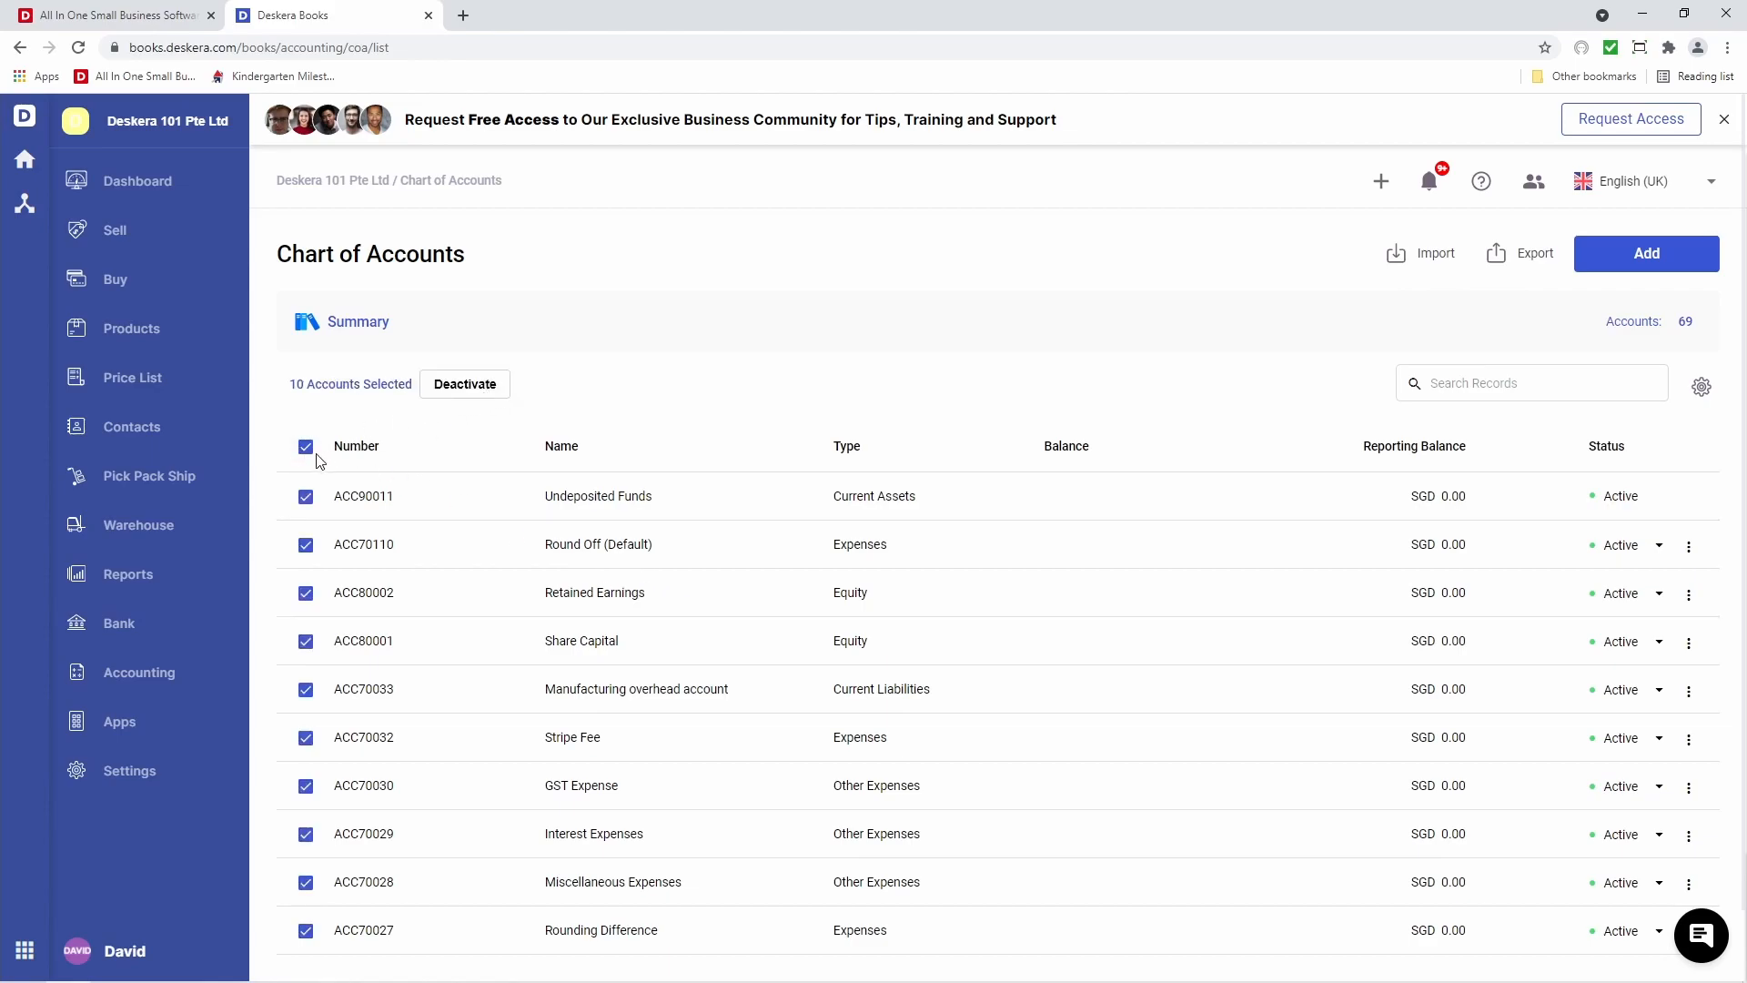
{"action": "left_click", "coordinate": [306, 447]}
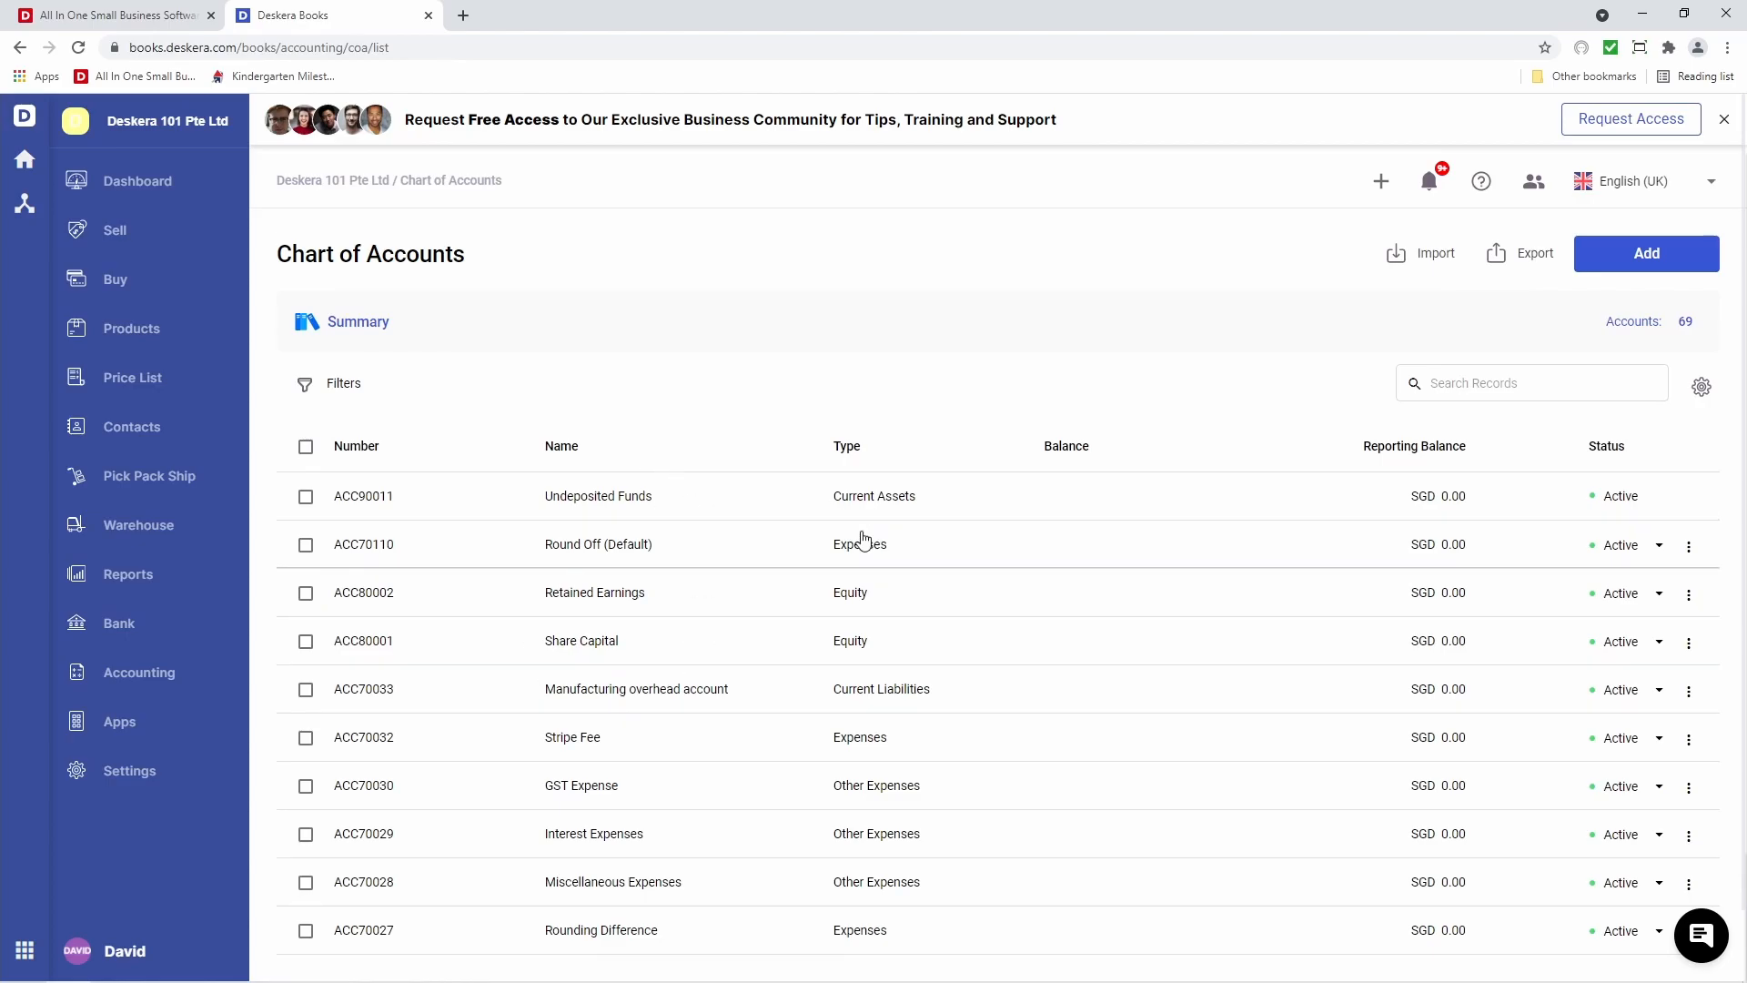
{"action": "left_click", "coordinate": [1689, 548]}
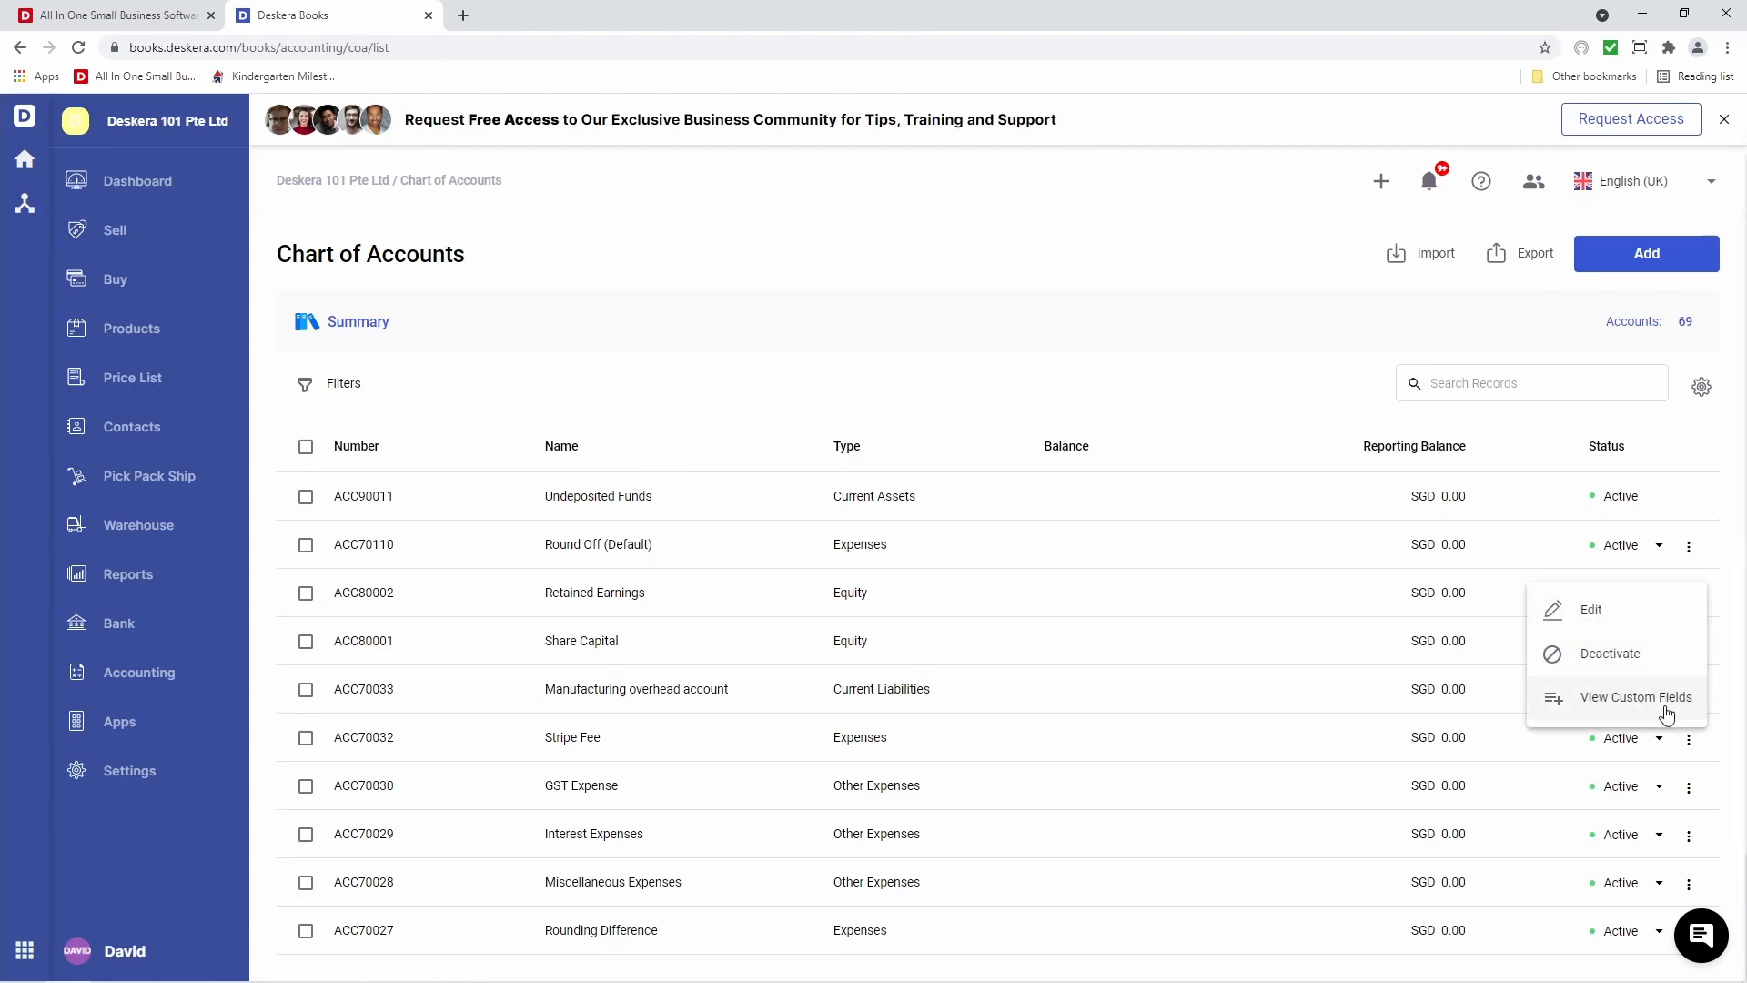
{"action": "left_click", "coordinate": [1308, 424]}
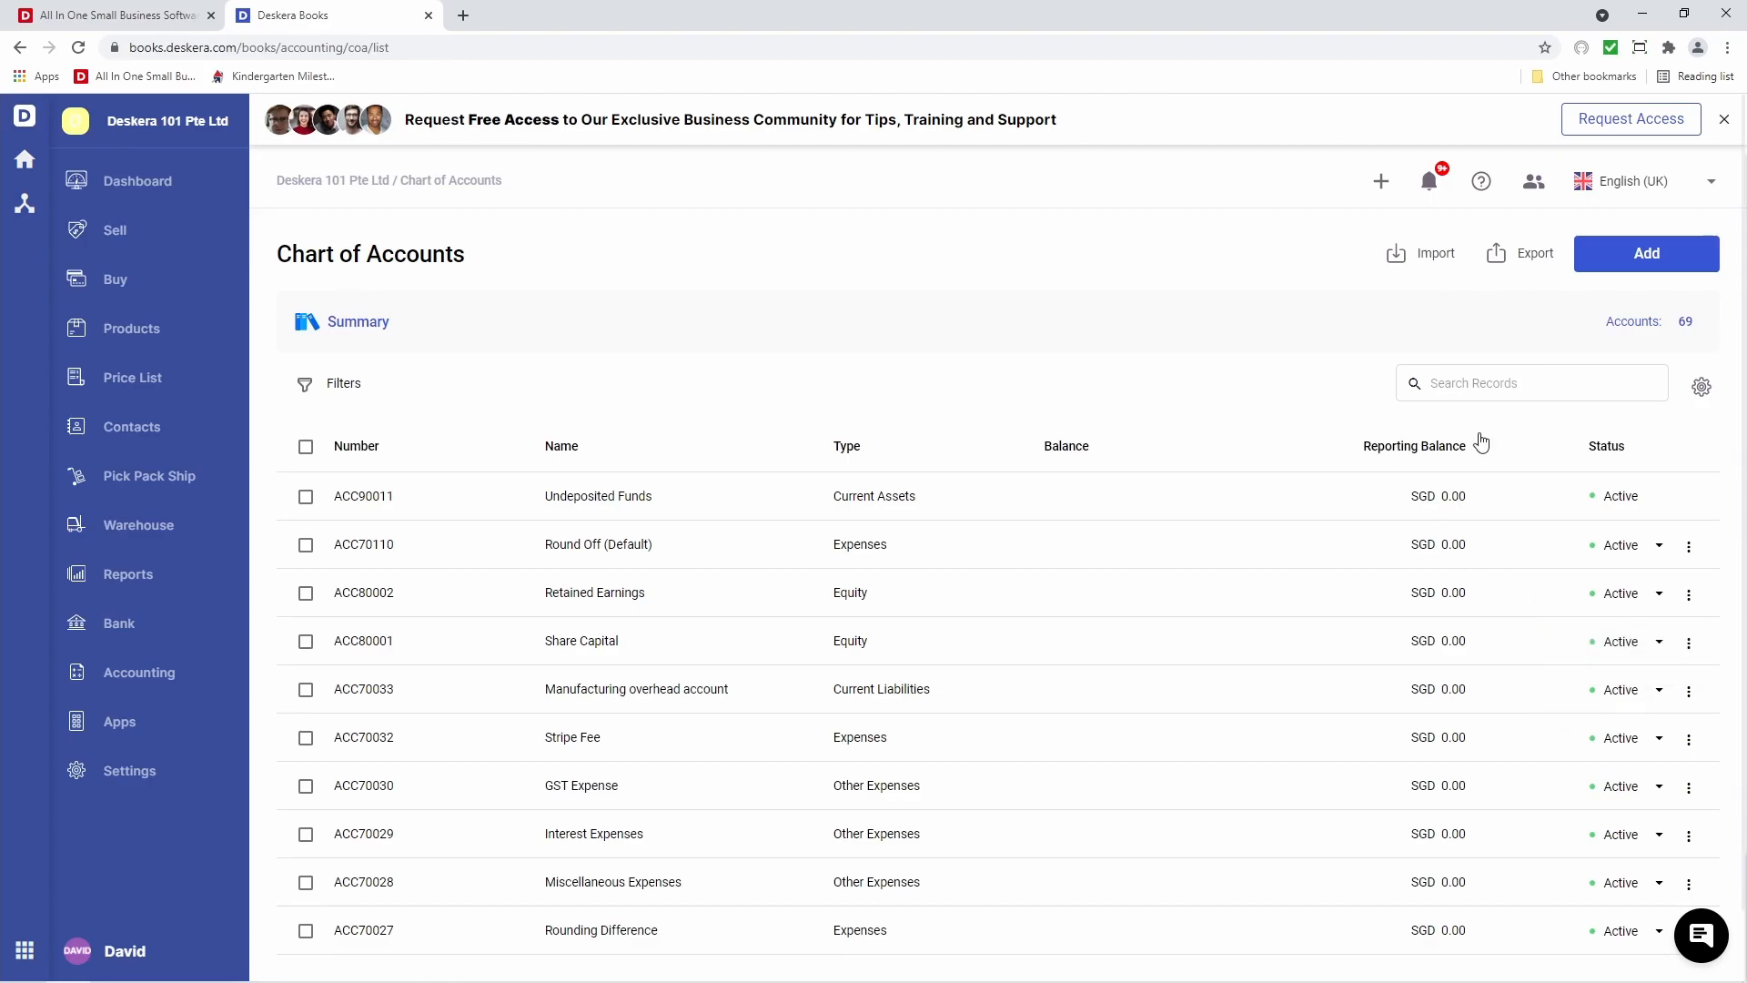
Review default account settings keeping Undeposited Funds, then open a blank Add New Account form
{"action": "left_click", "coordinate": [1699, 392]}
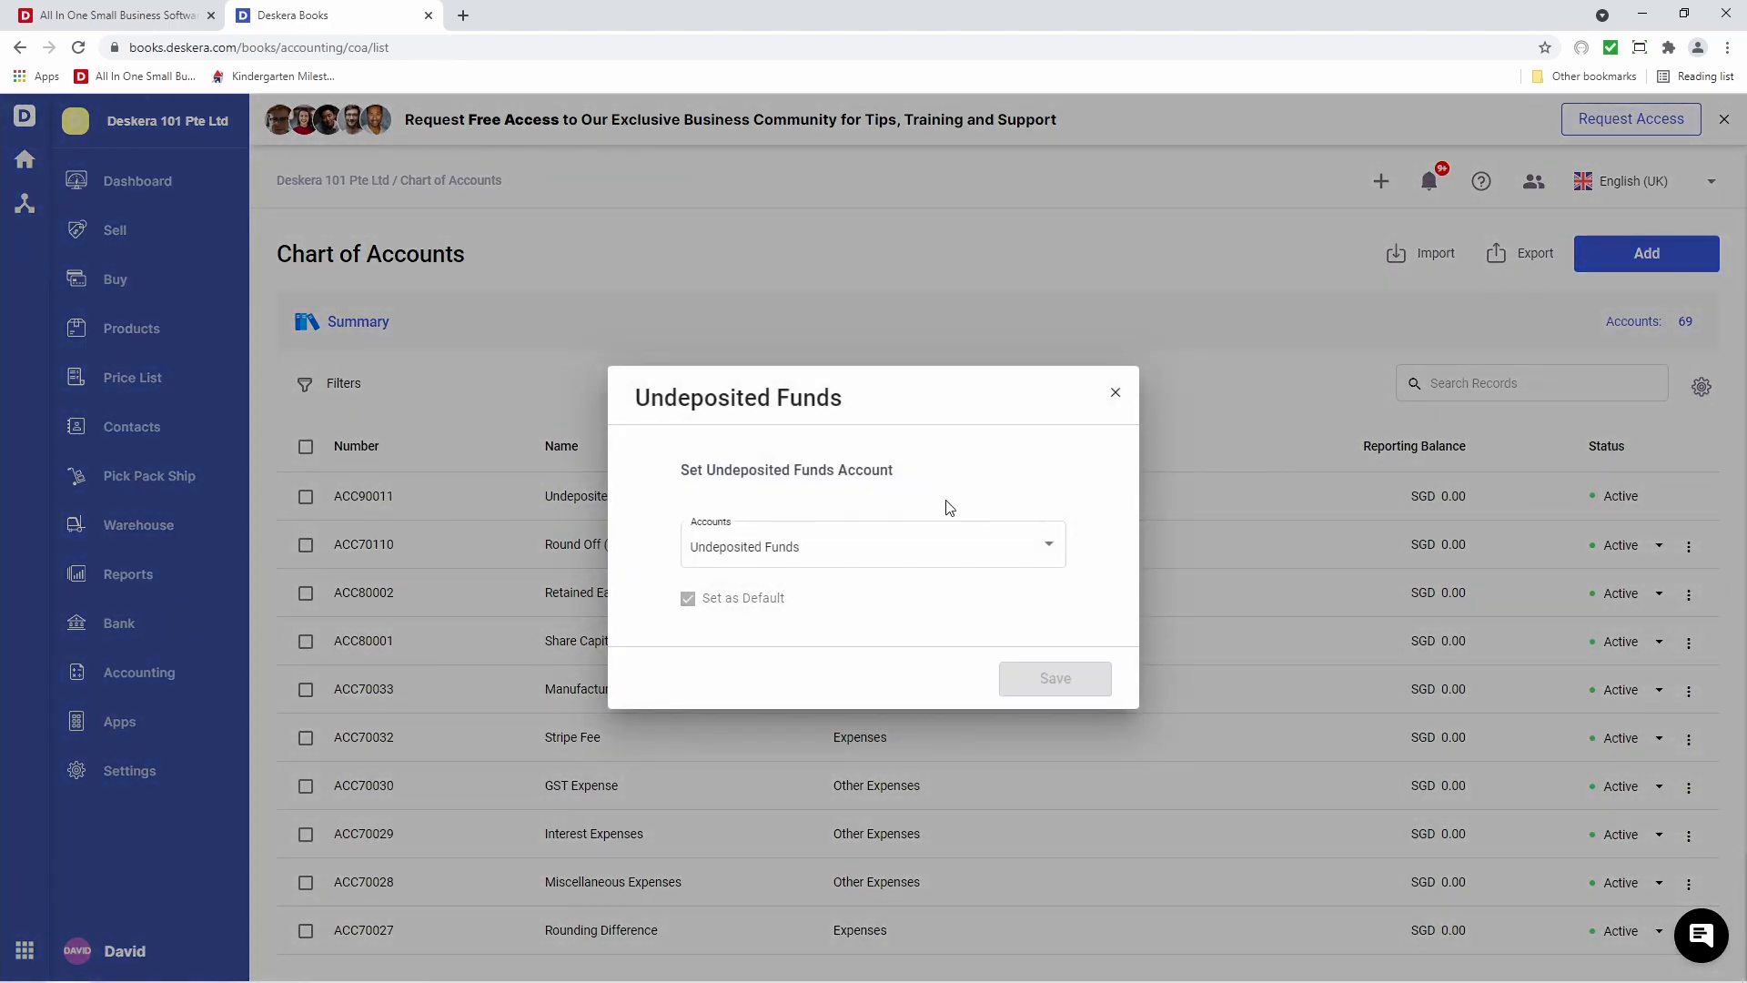
{"action": "left_click", "coordinate": [896, 561]}
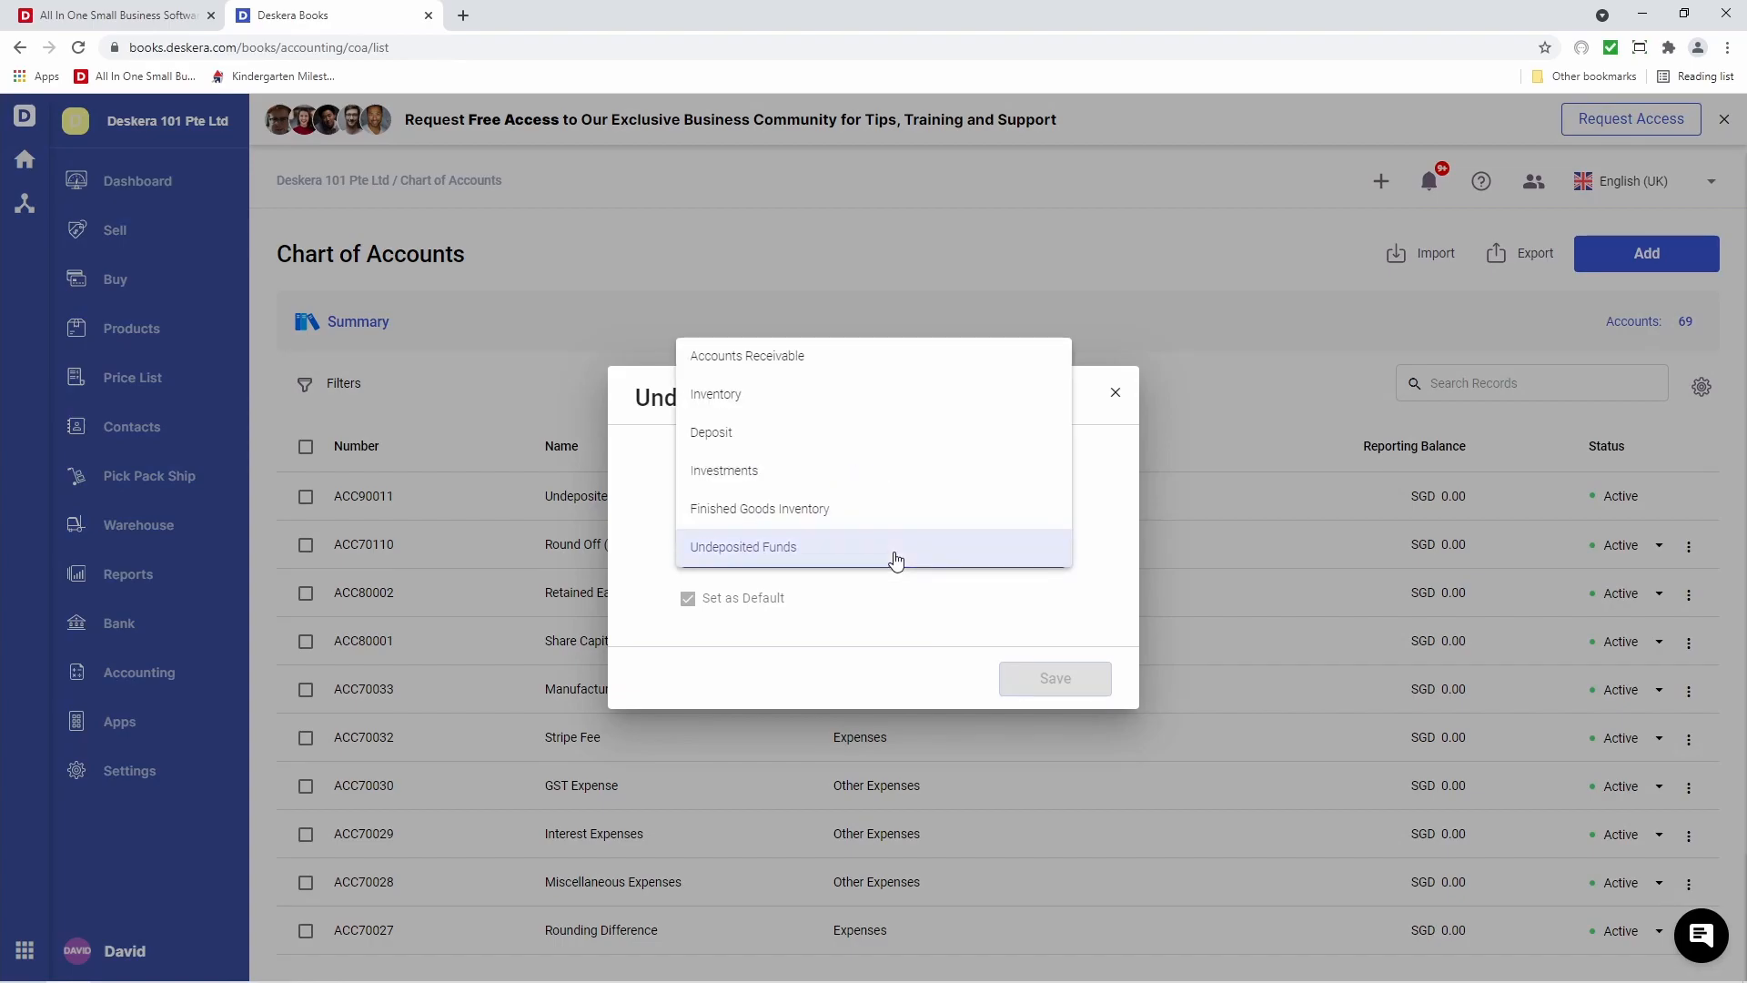
{"action": "left_click", "coordinate": [927, 611]}
{"action": "left_click", "coordinate": [1118, 396]}
{"action": "left_click", "coordinate": [1646, 264]}
{"action": "left_click", "coordinate": [728, 378]}
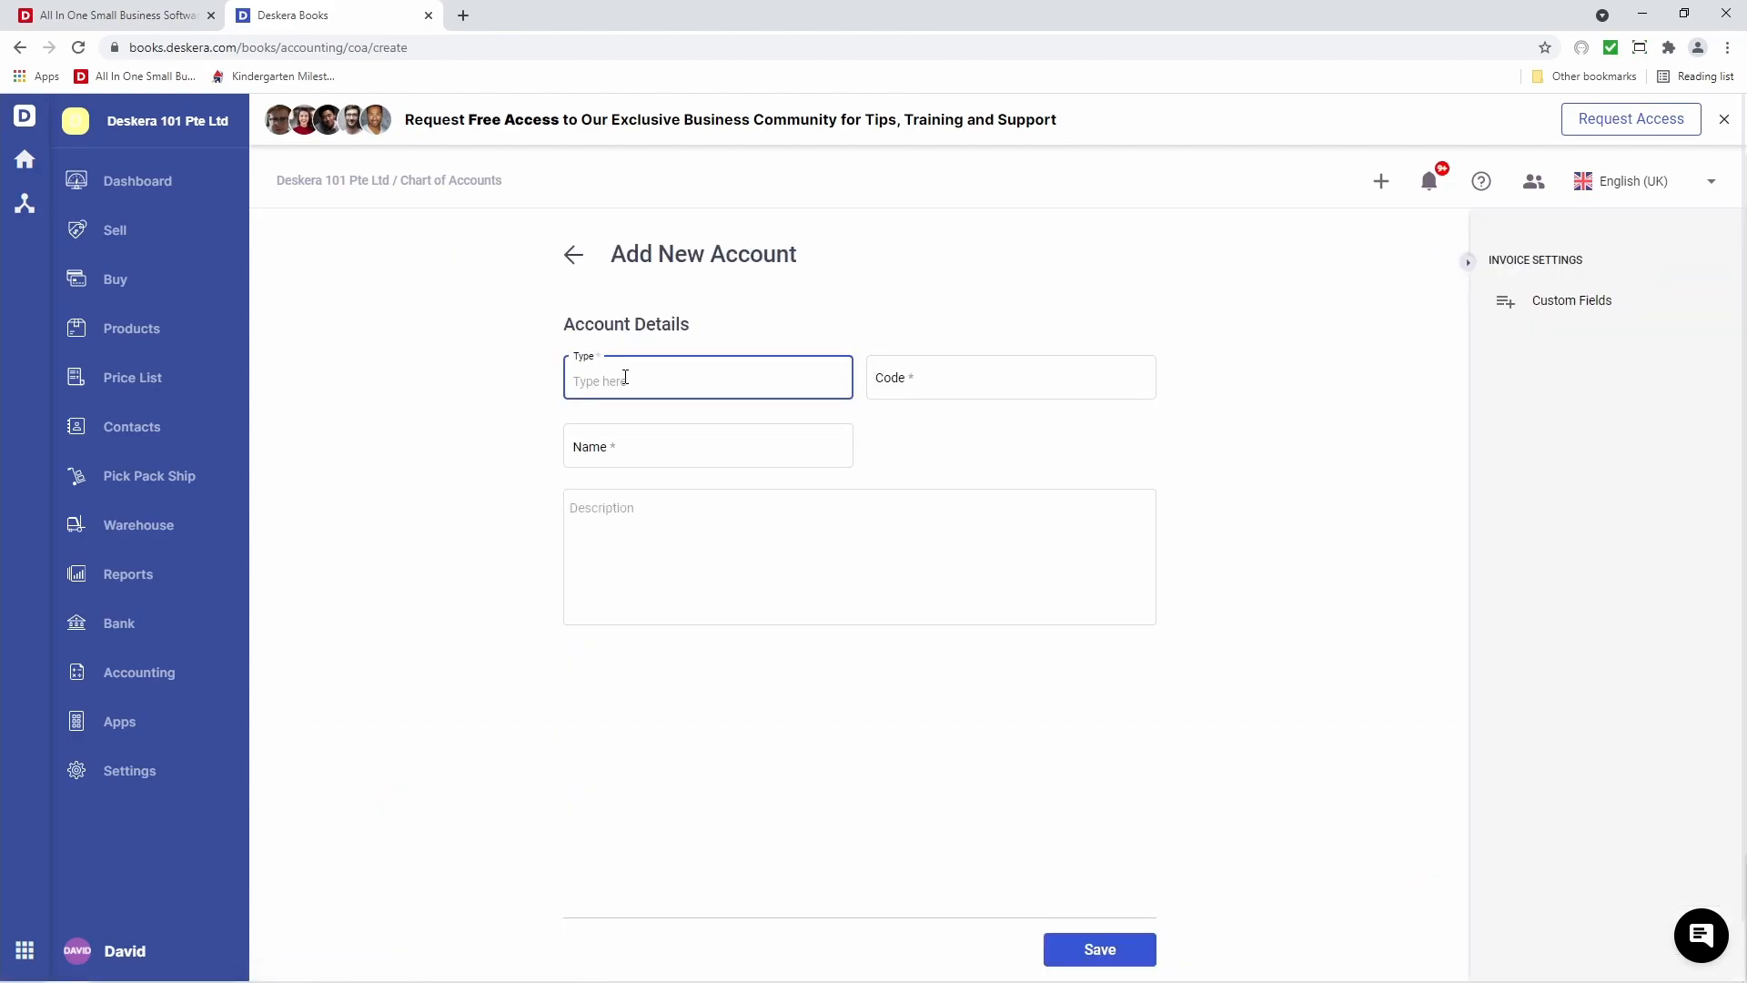
Set the account type to Expenses, code EX-00001 and name Test Account
{"action": "type", "text": "ex"}
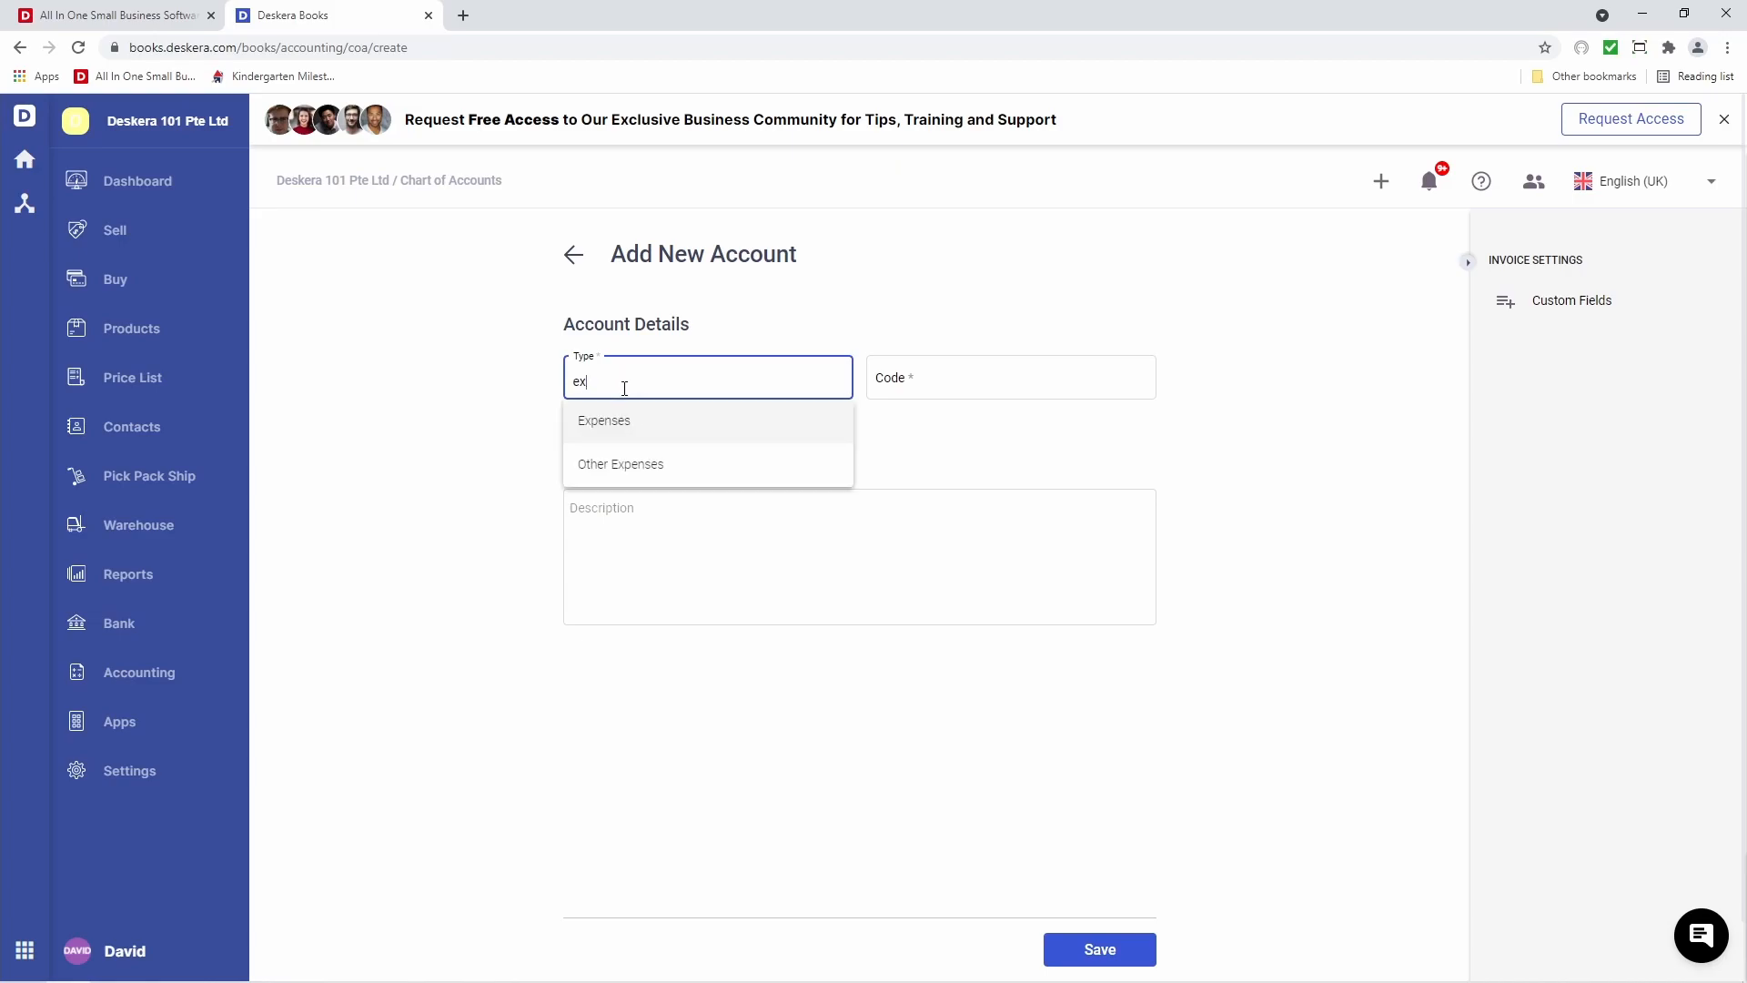
{"action": "left_click", "coordinate": [634, 426]}
{"action": "left_click", "coordinate": [919, 391]}
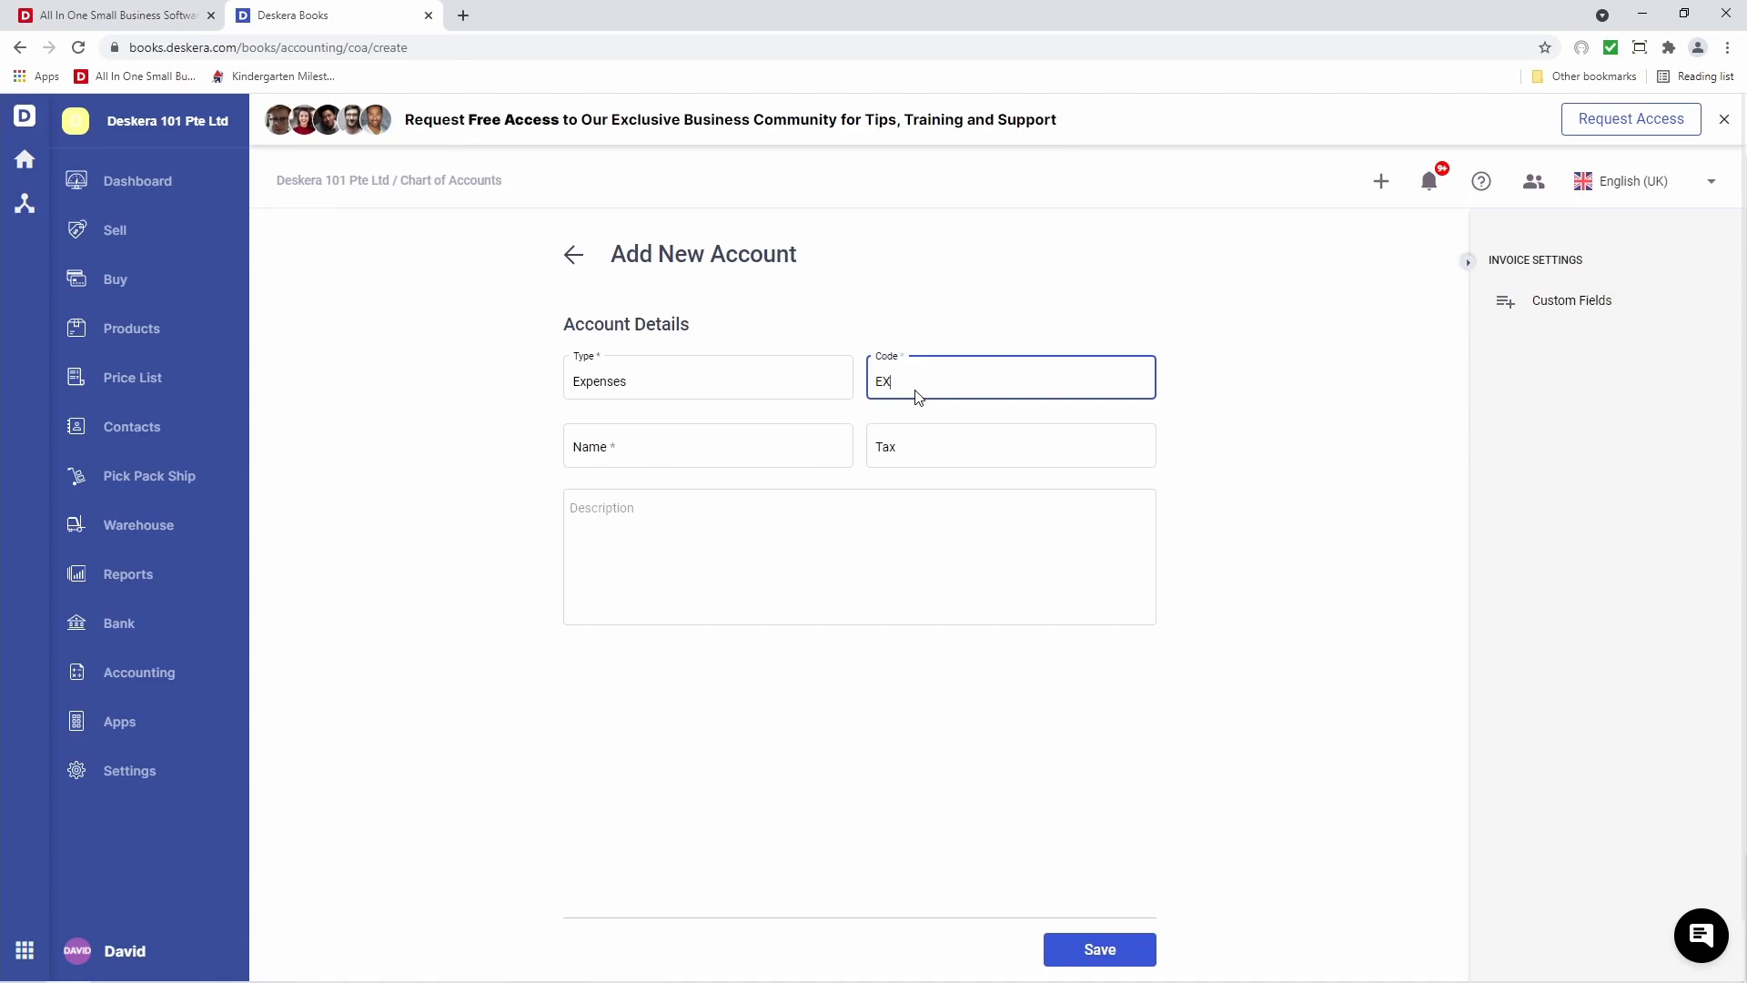
{"action": "type", "text": "EX-00001"}
{"action": "left_click", "coordinate": [778, 448]}
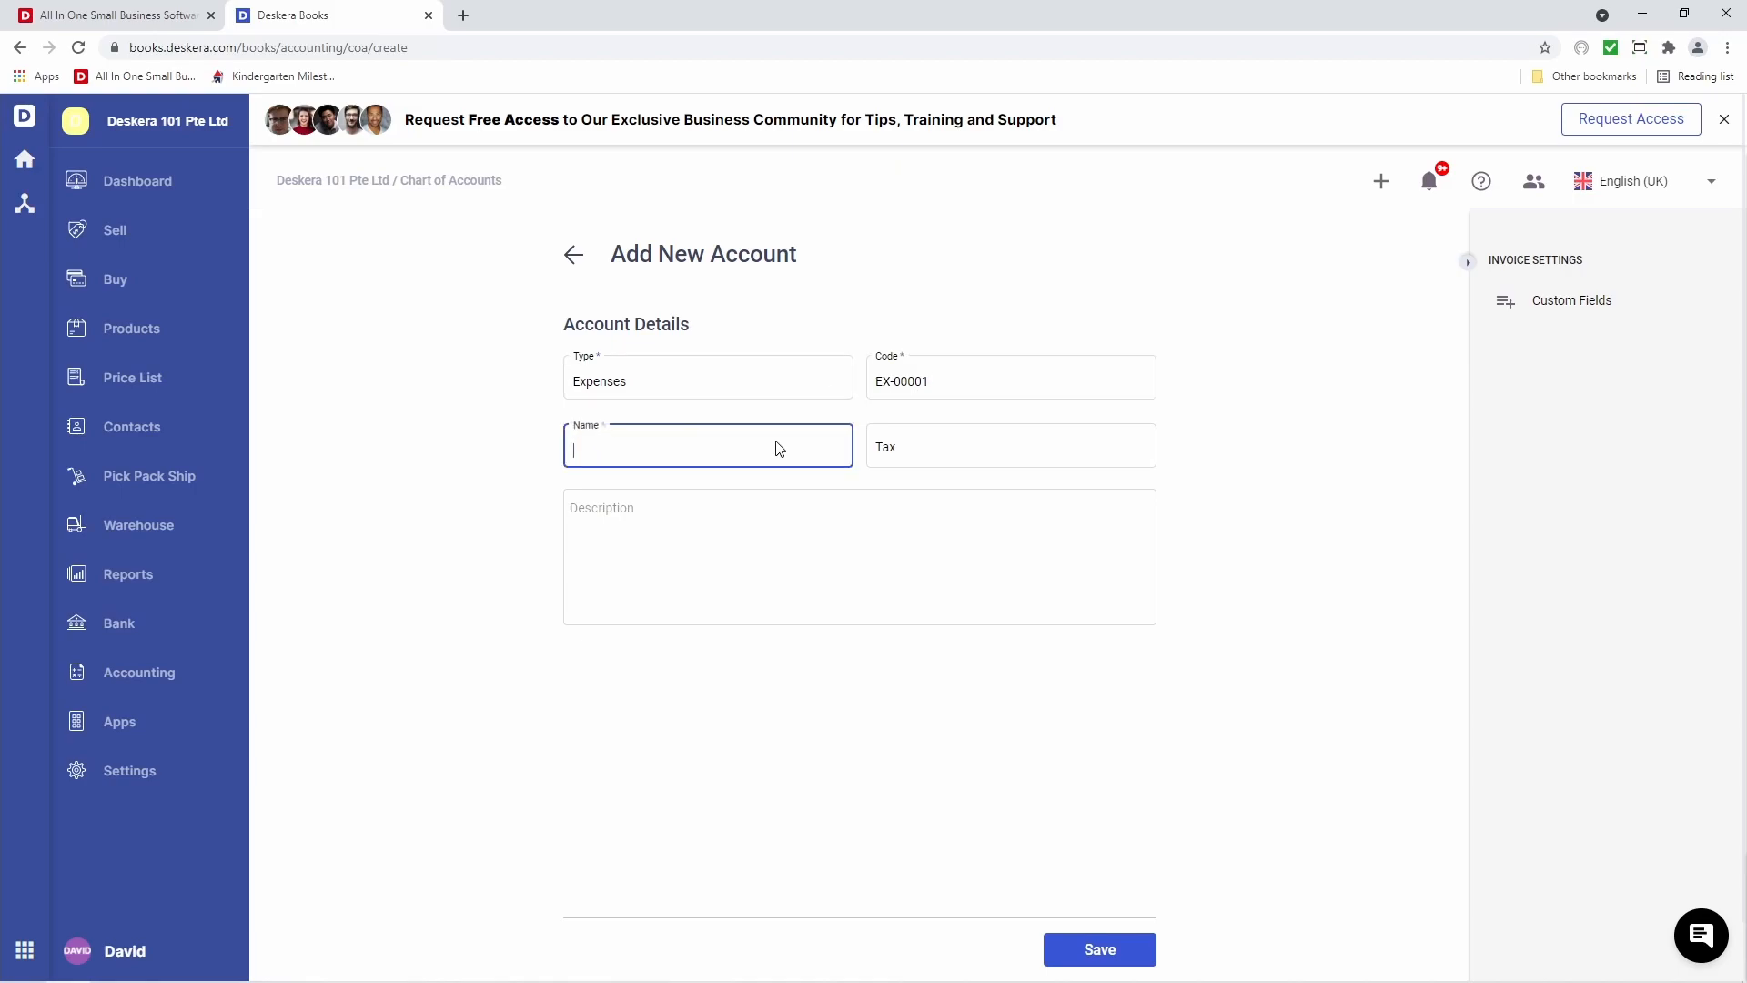
{"action": "type", "text": "Test Account"}
{"action": "key", "text": "Tab"}
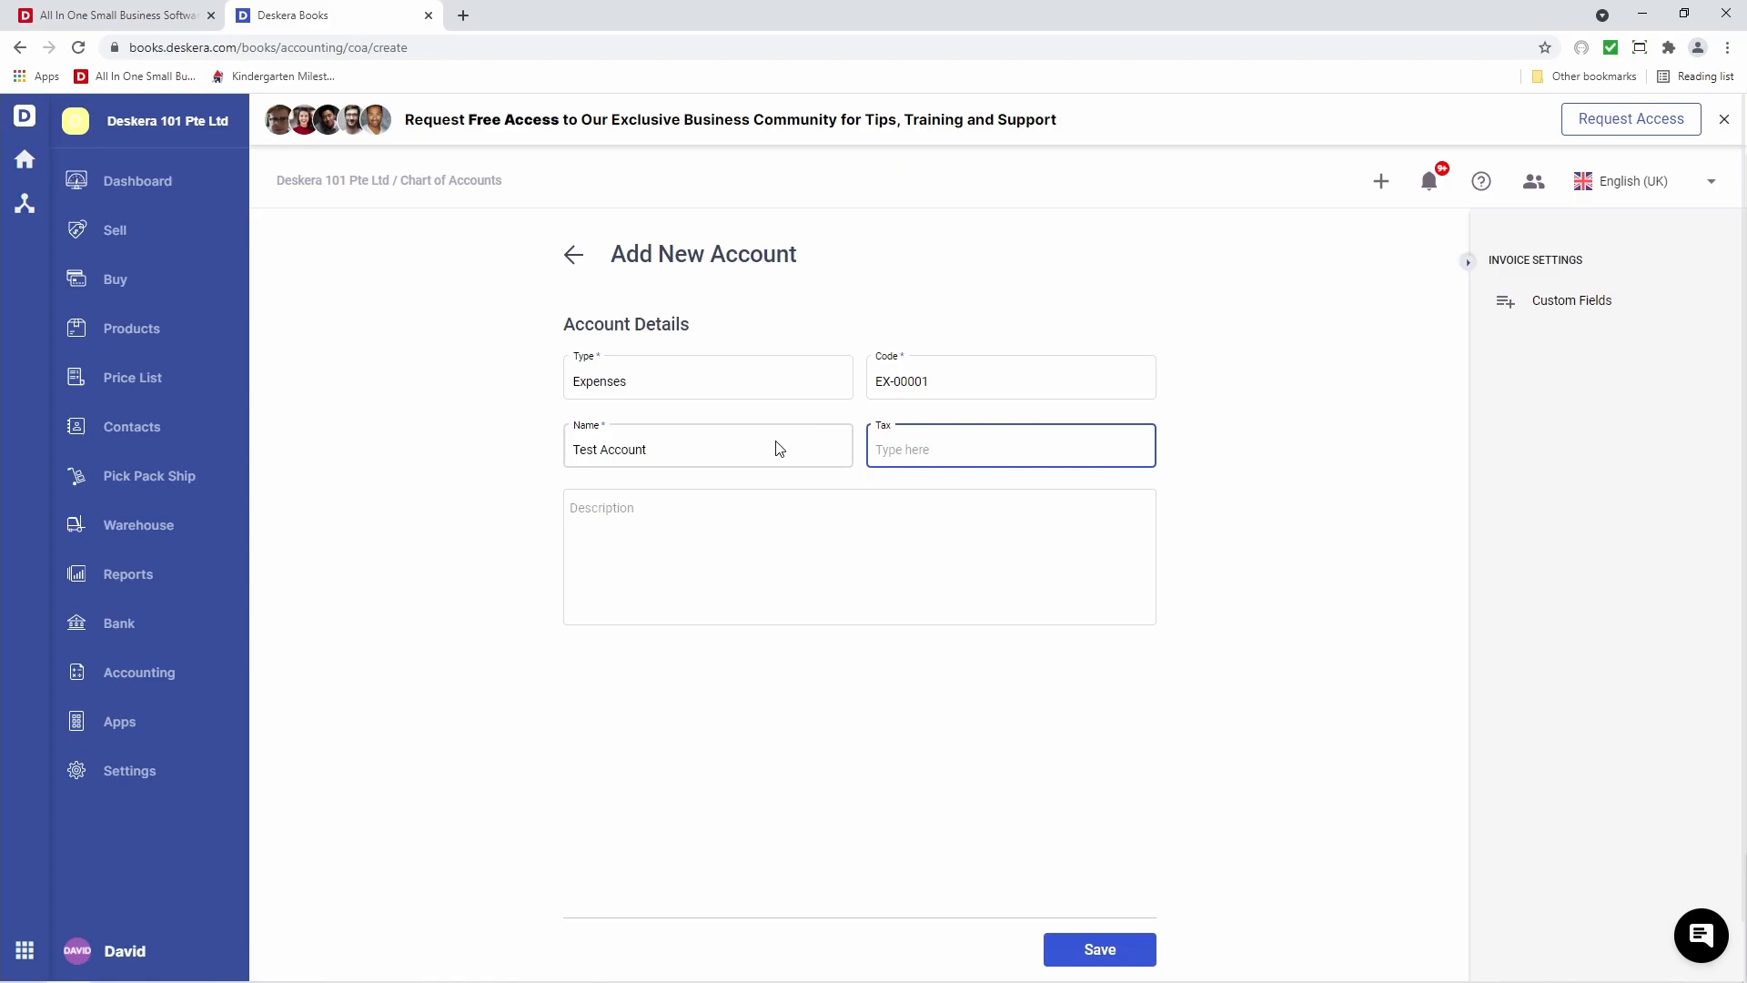
Copy the name 'Test Account' into the Description and save the account
{"action": "left_click_drag", "start_coordinate": [667, 445], "coordinate": [511, 443]}
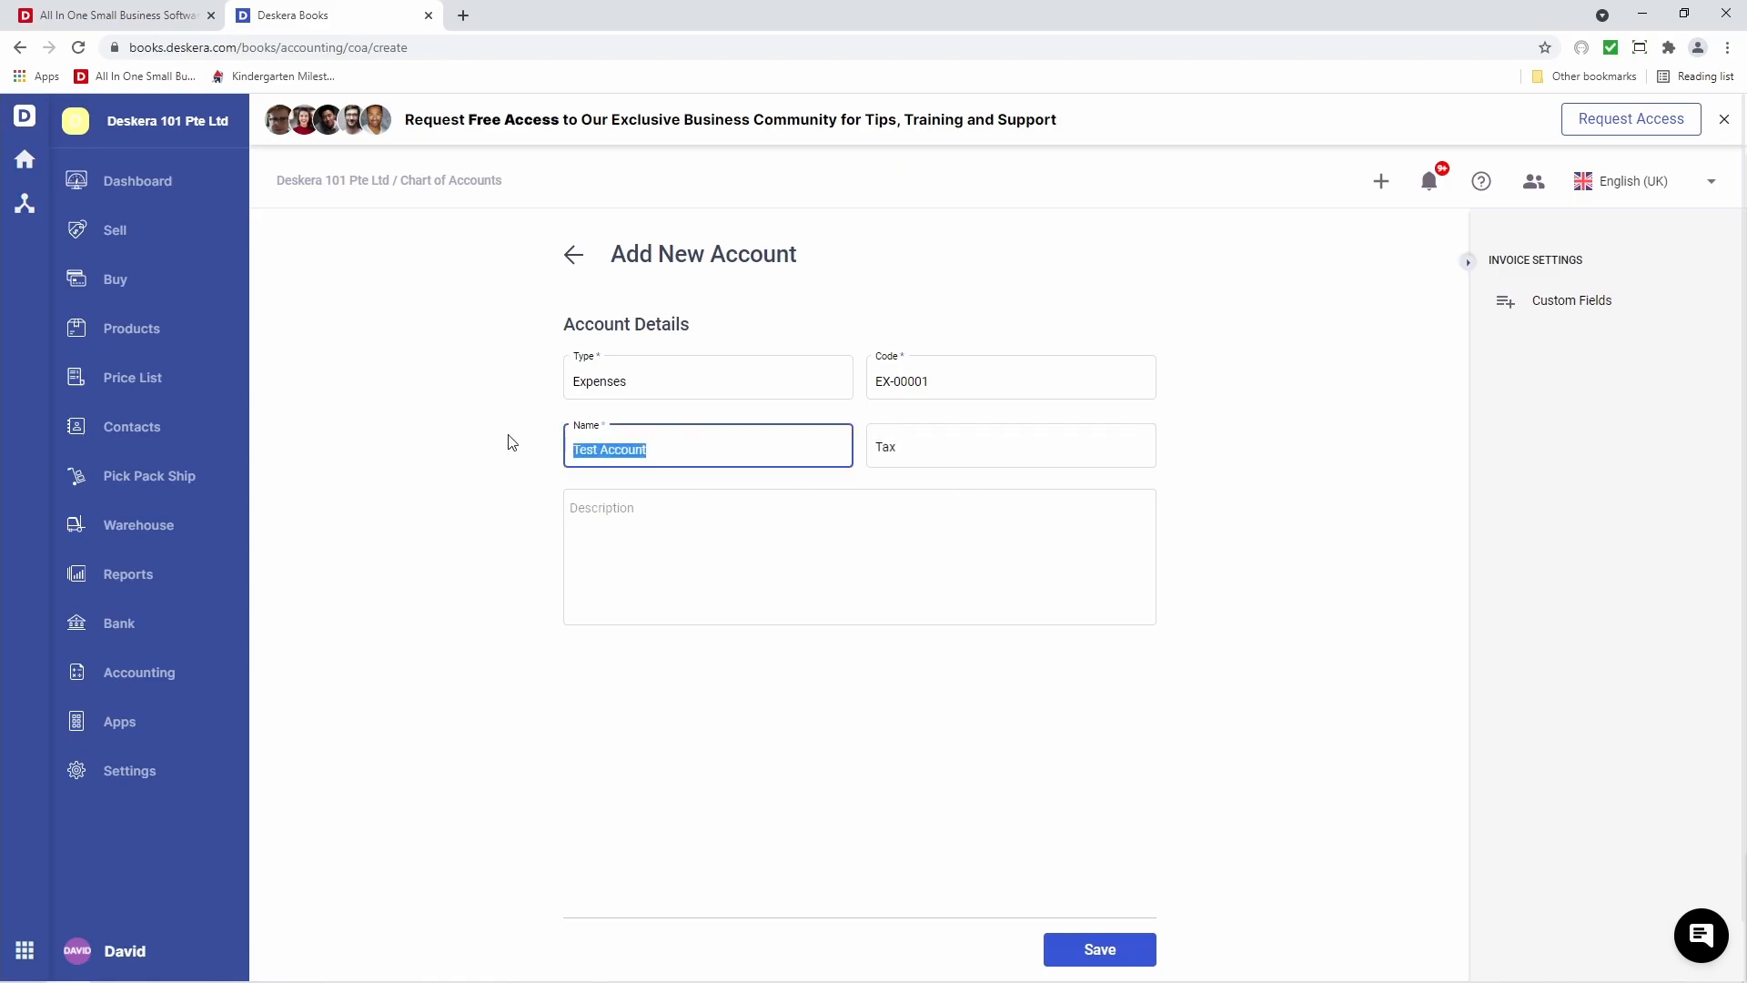
{"action": "key", "text": "ctrl+c"}
{"action": "left_click", "coordinate": [610, 537]}
{"action": "key", "text": "ctrl+v"}
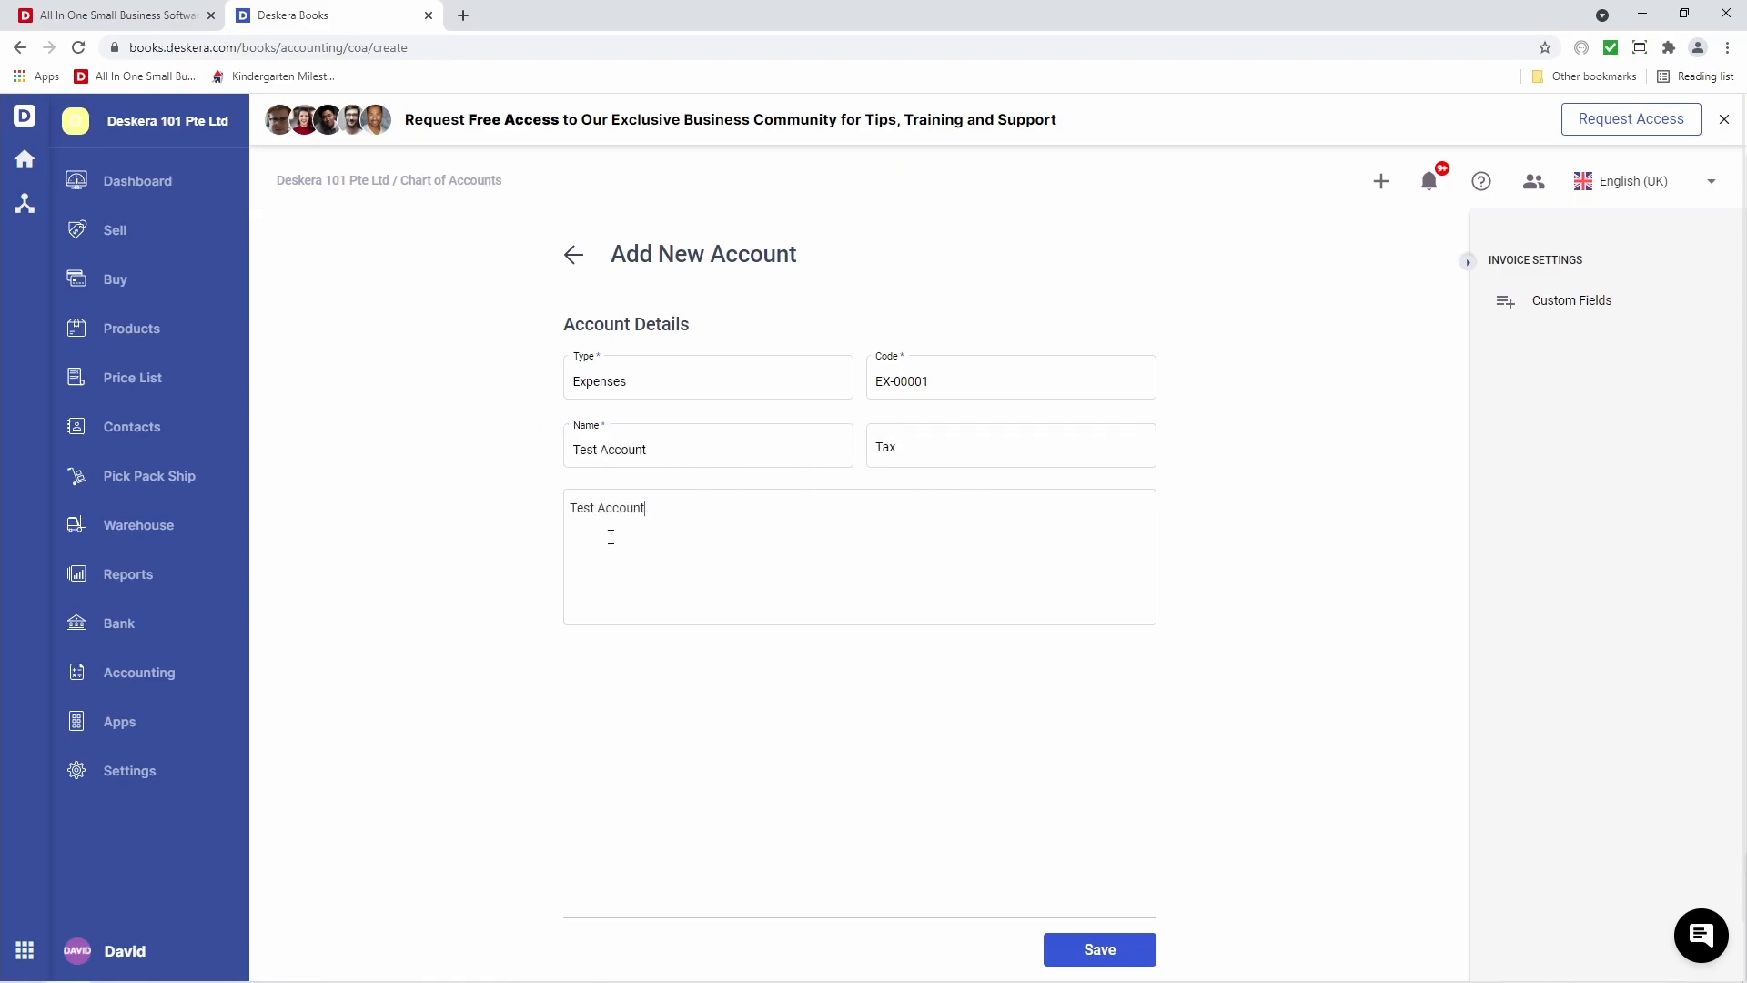
{"action": "left_click", "coordinate": [1112, 947]}
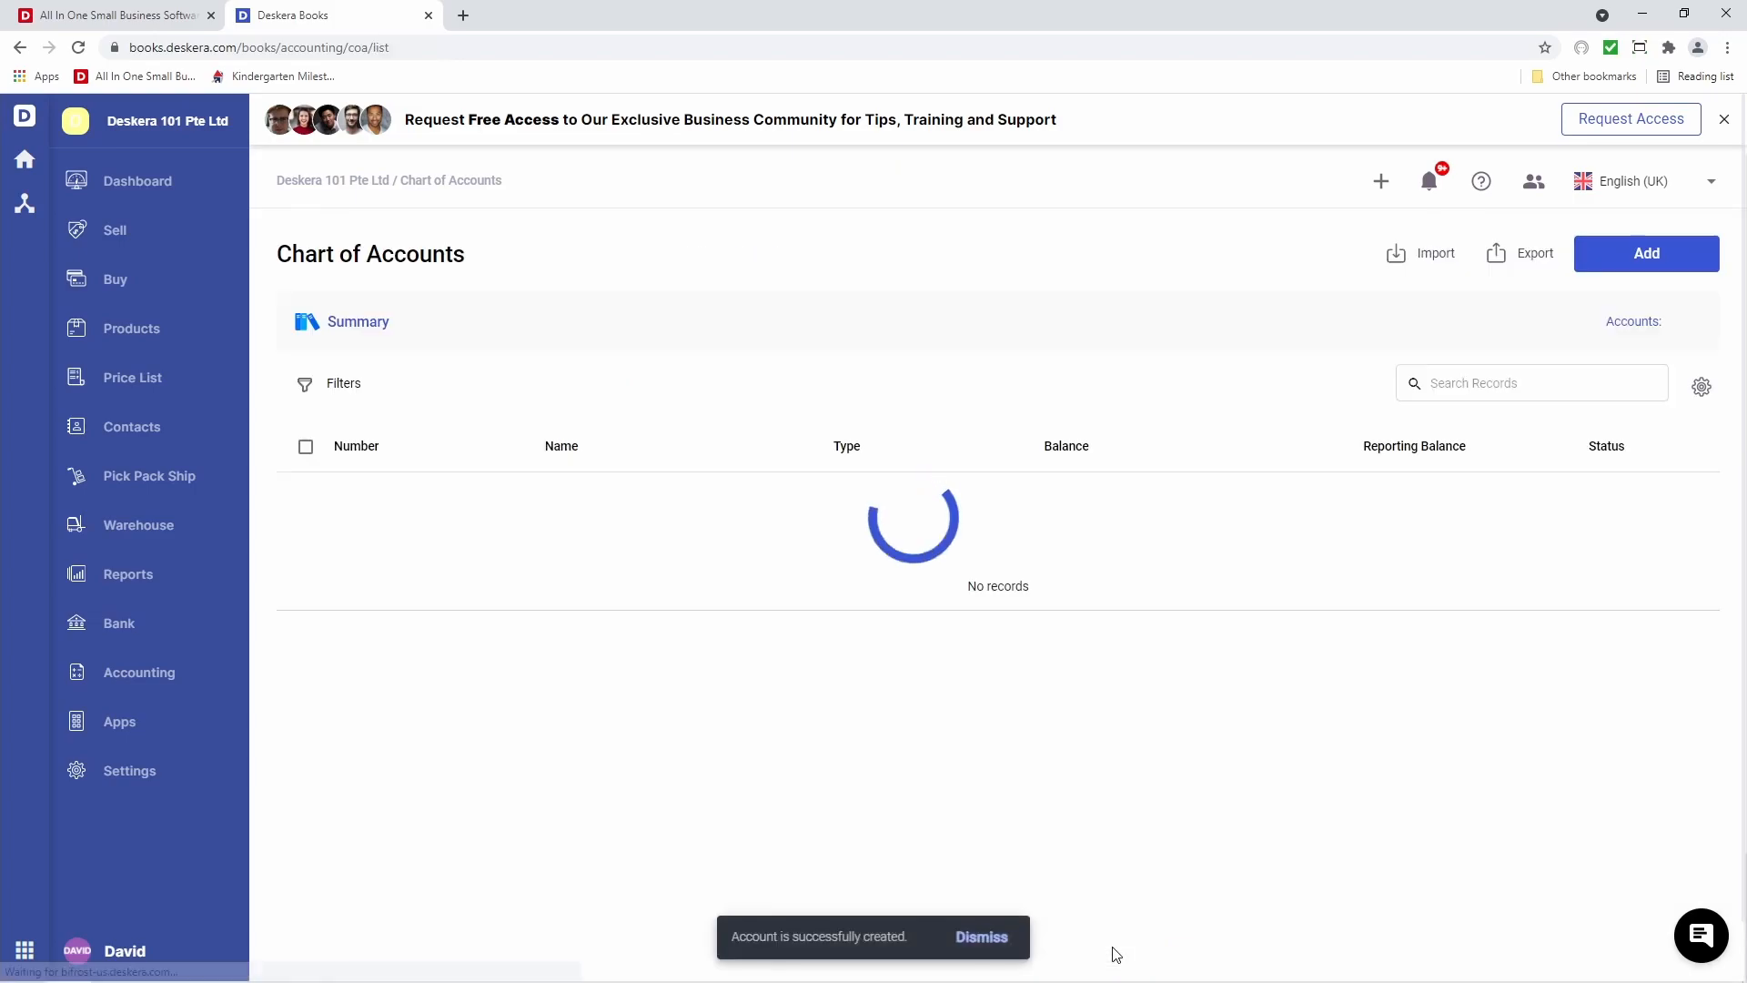
{"action": "left_click", "coordinate": [1626, 259]}
Set up a Bank-type account with code ACC-000001 named DBS Bank
{"action": "left_click", "coordinate": [669, 376]}
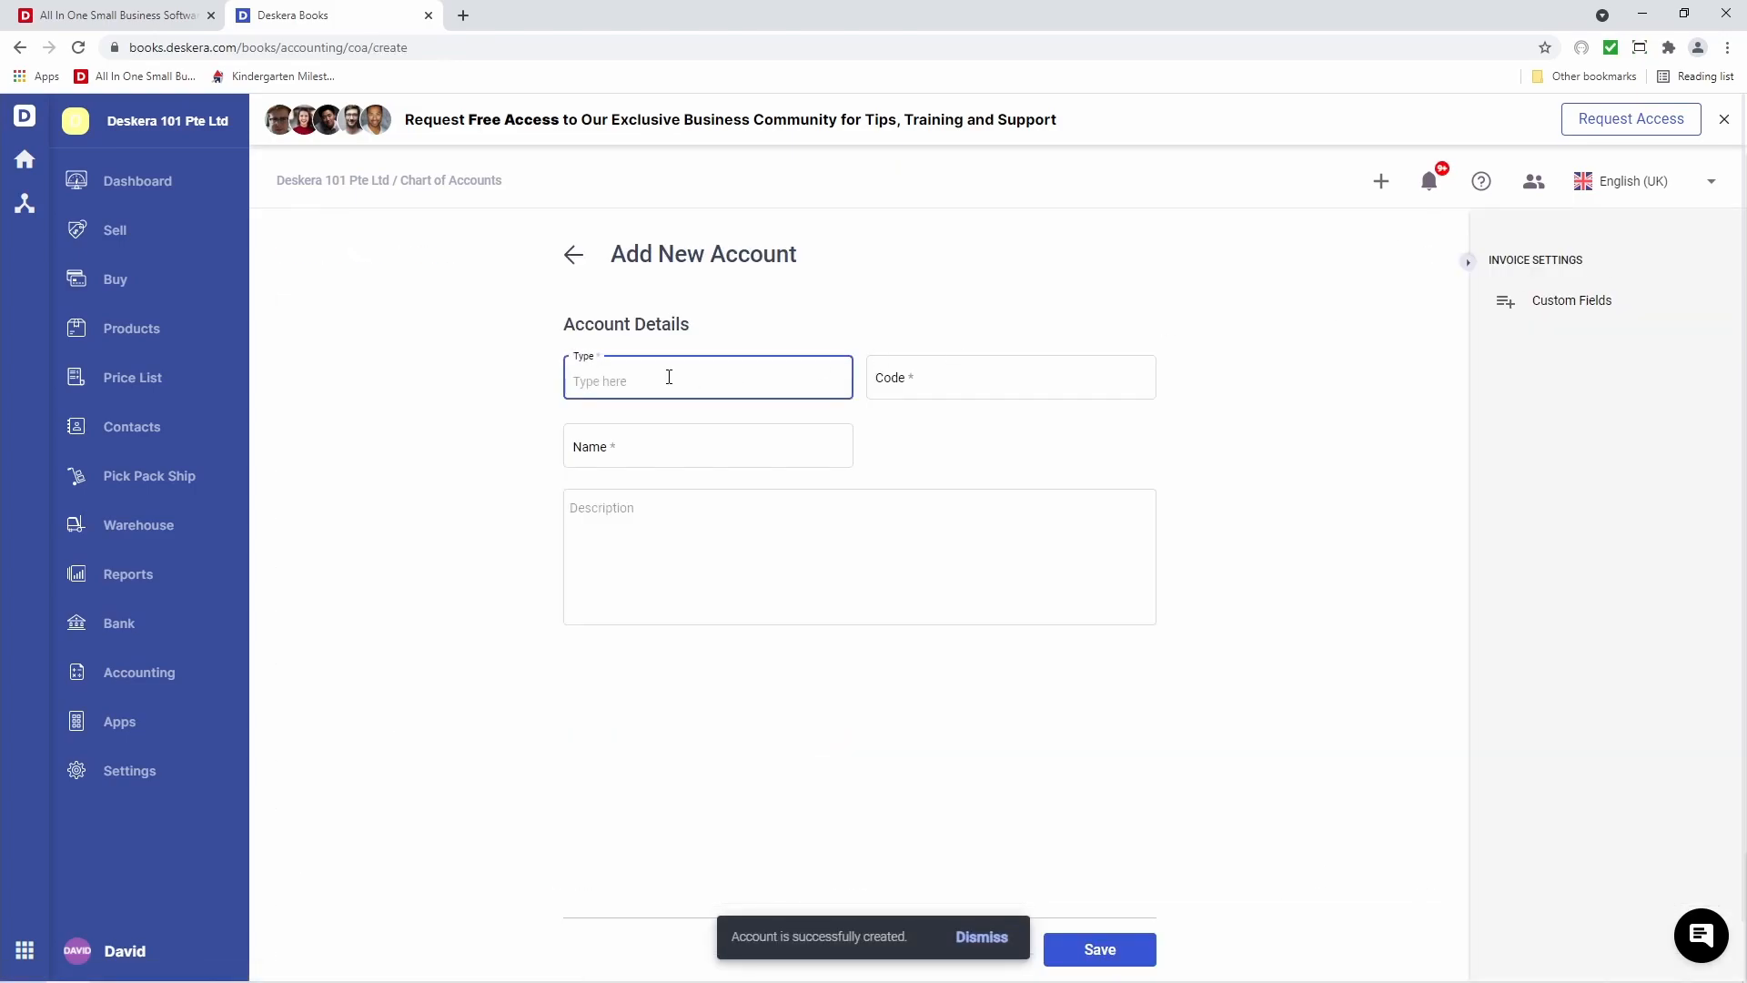
{"action": "type", "text": "bank"}
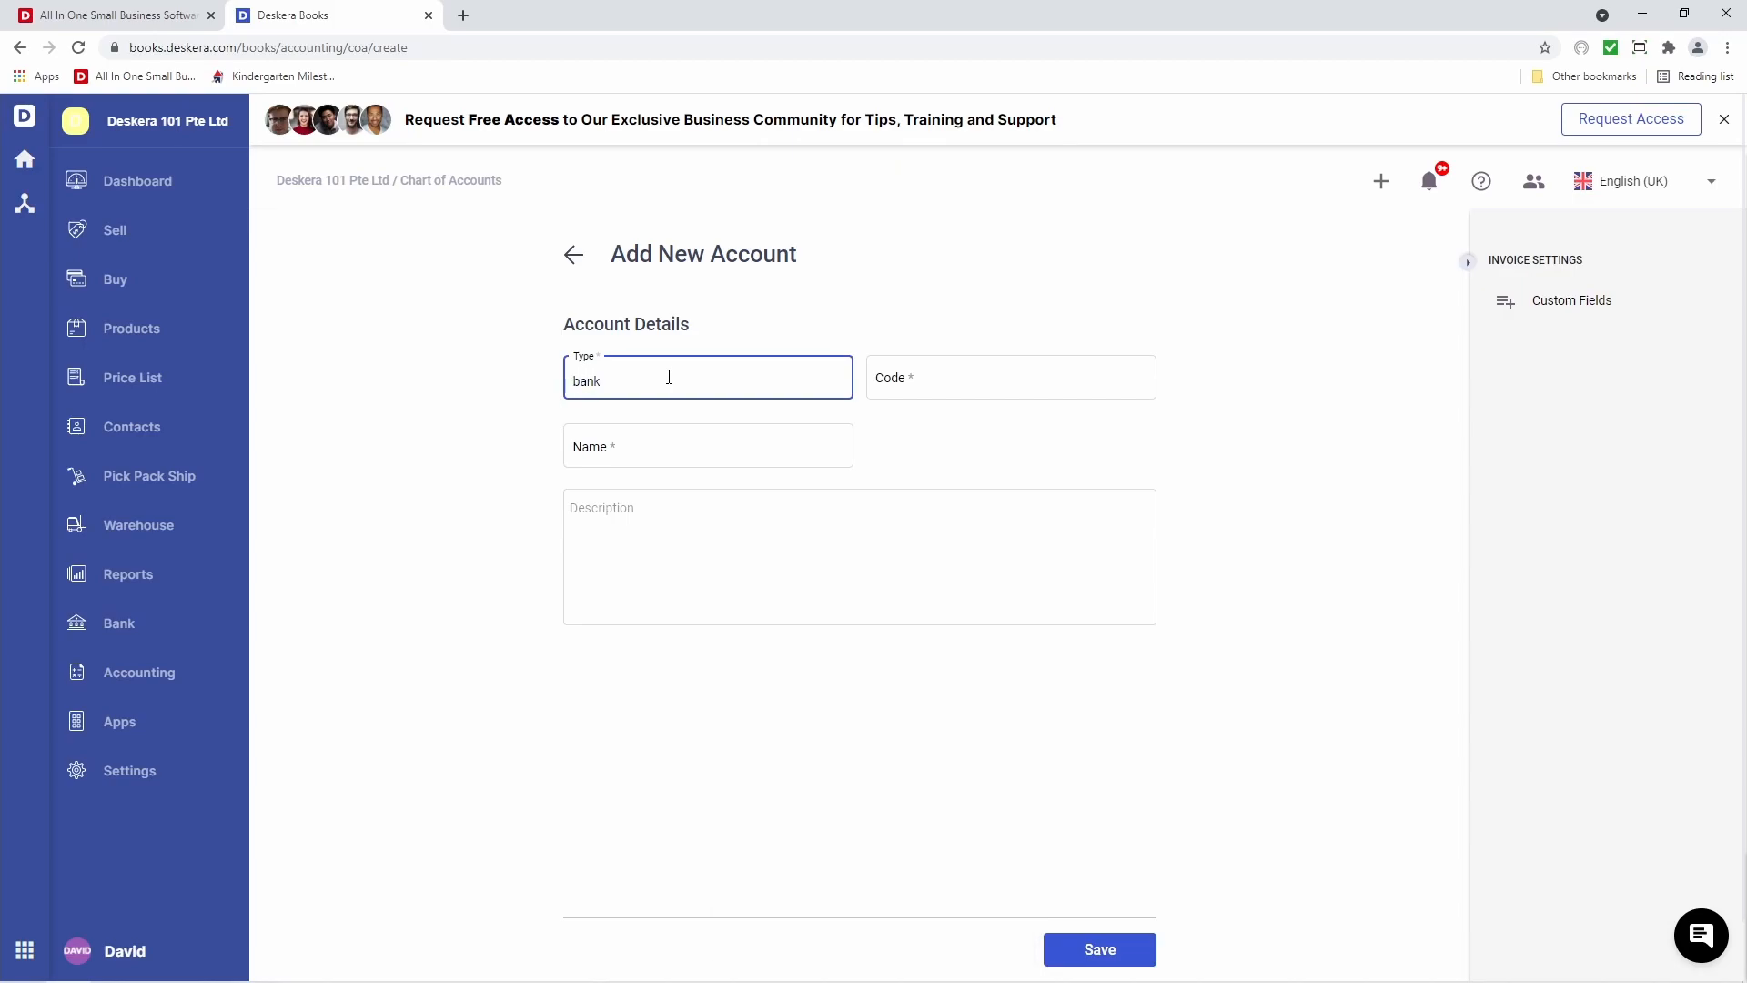
{"action": "left_click", "coordinate": [664, 418]}
{"action": "left_click", "coordinate": [943, 377]}
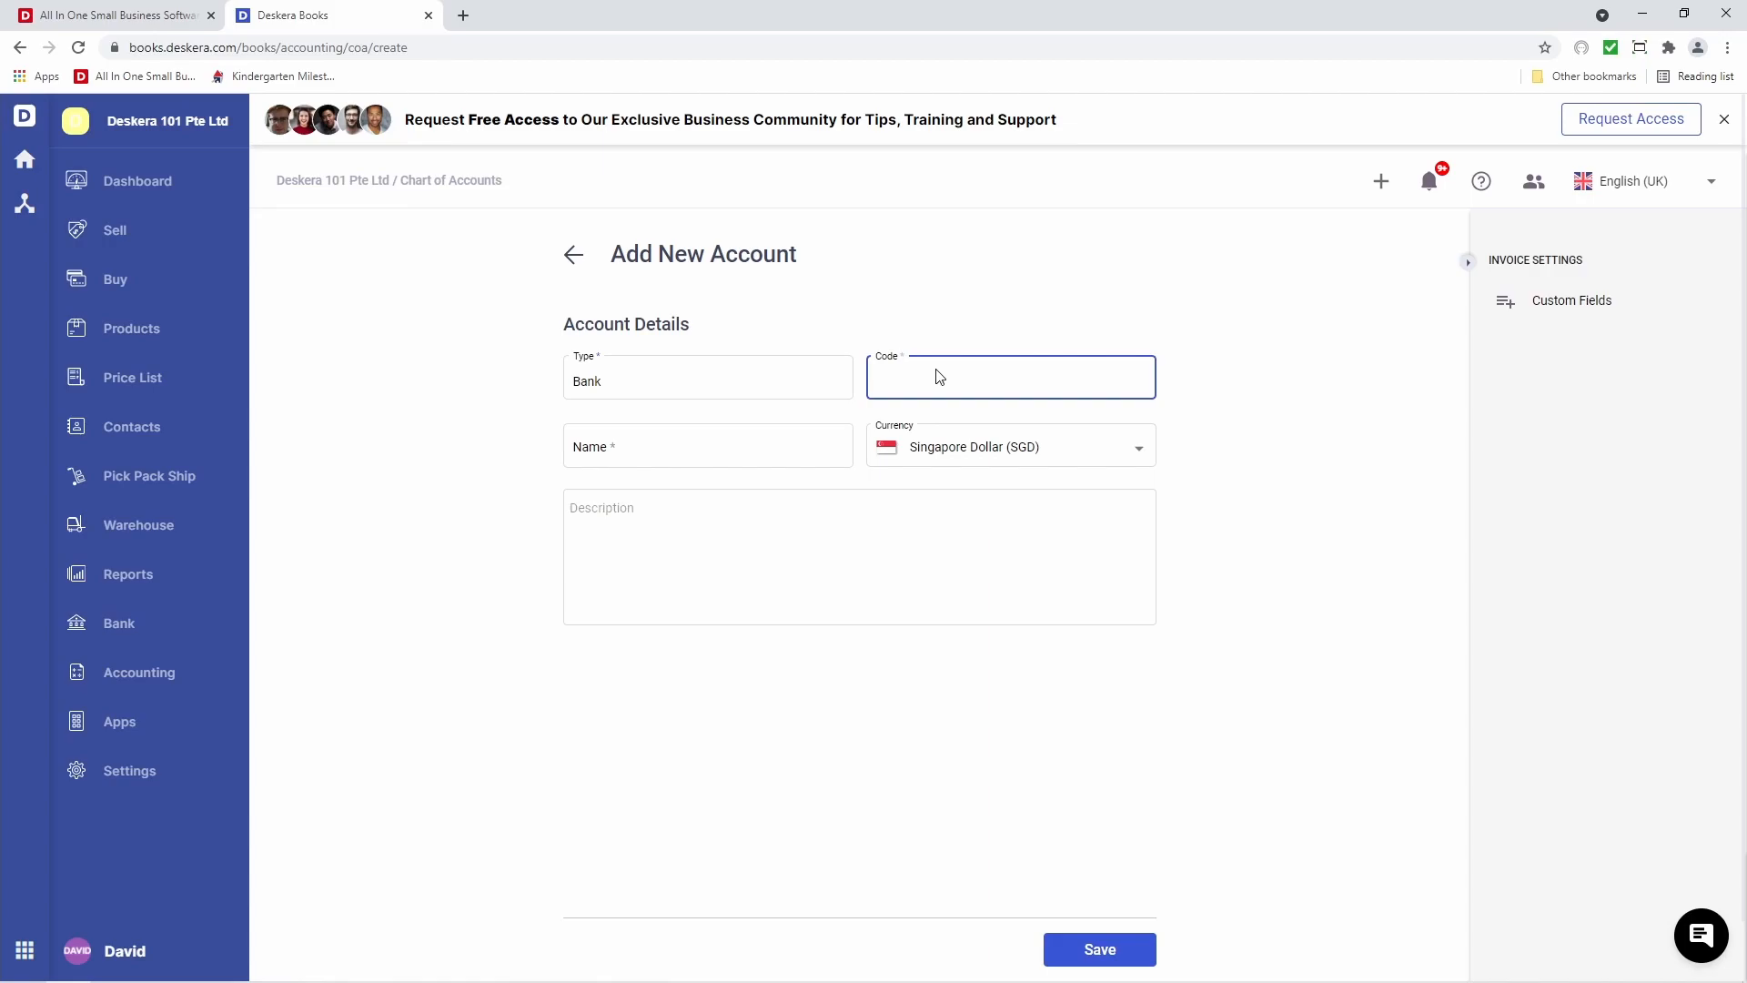
{"action": "type", "text": "ACC-000001"}
{"action": "left_click", "coordinate": [795, 448]}
{"action": "type", "text": "DBS Bank"}
Keep Singapore Dollar currency, add description 'DBS Bank' and save the account
{"action": "left_click", "coordinate": [947, 451]}
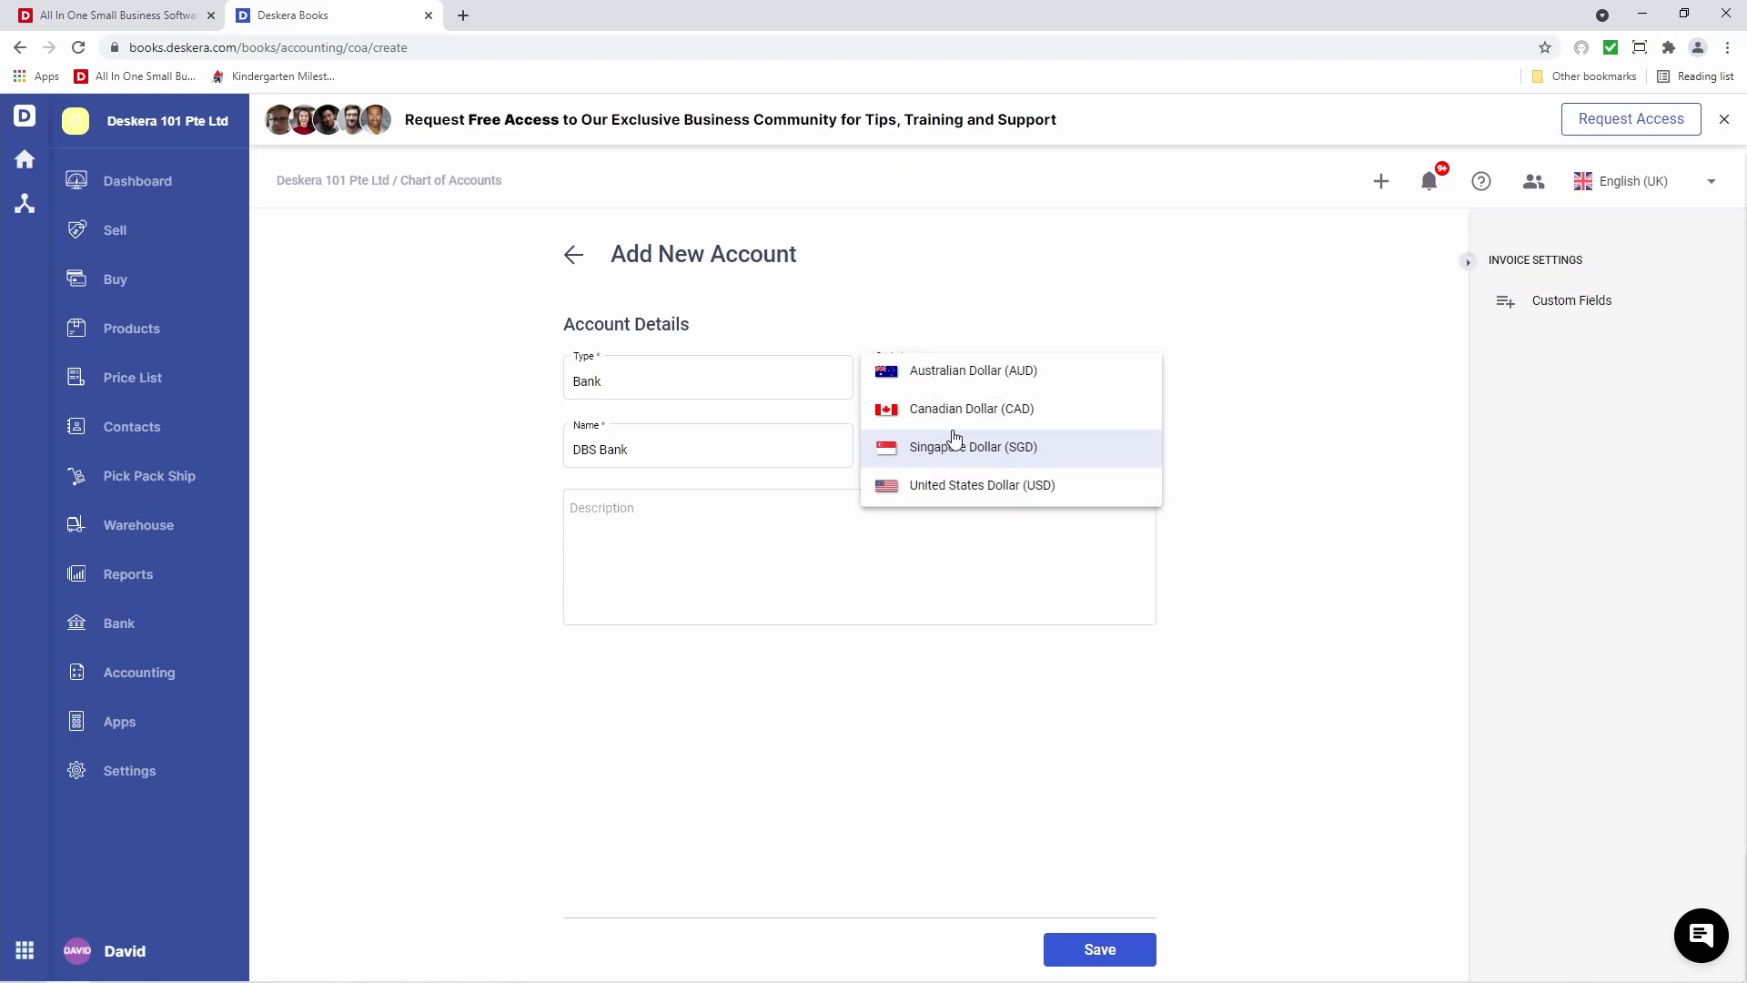
{"action": "left_click", "coordinate": [942, 462]}
{"action": "left_click", "coordinate": [747, 536]}
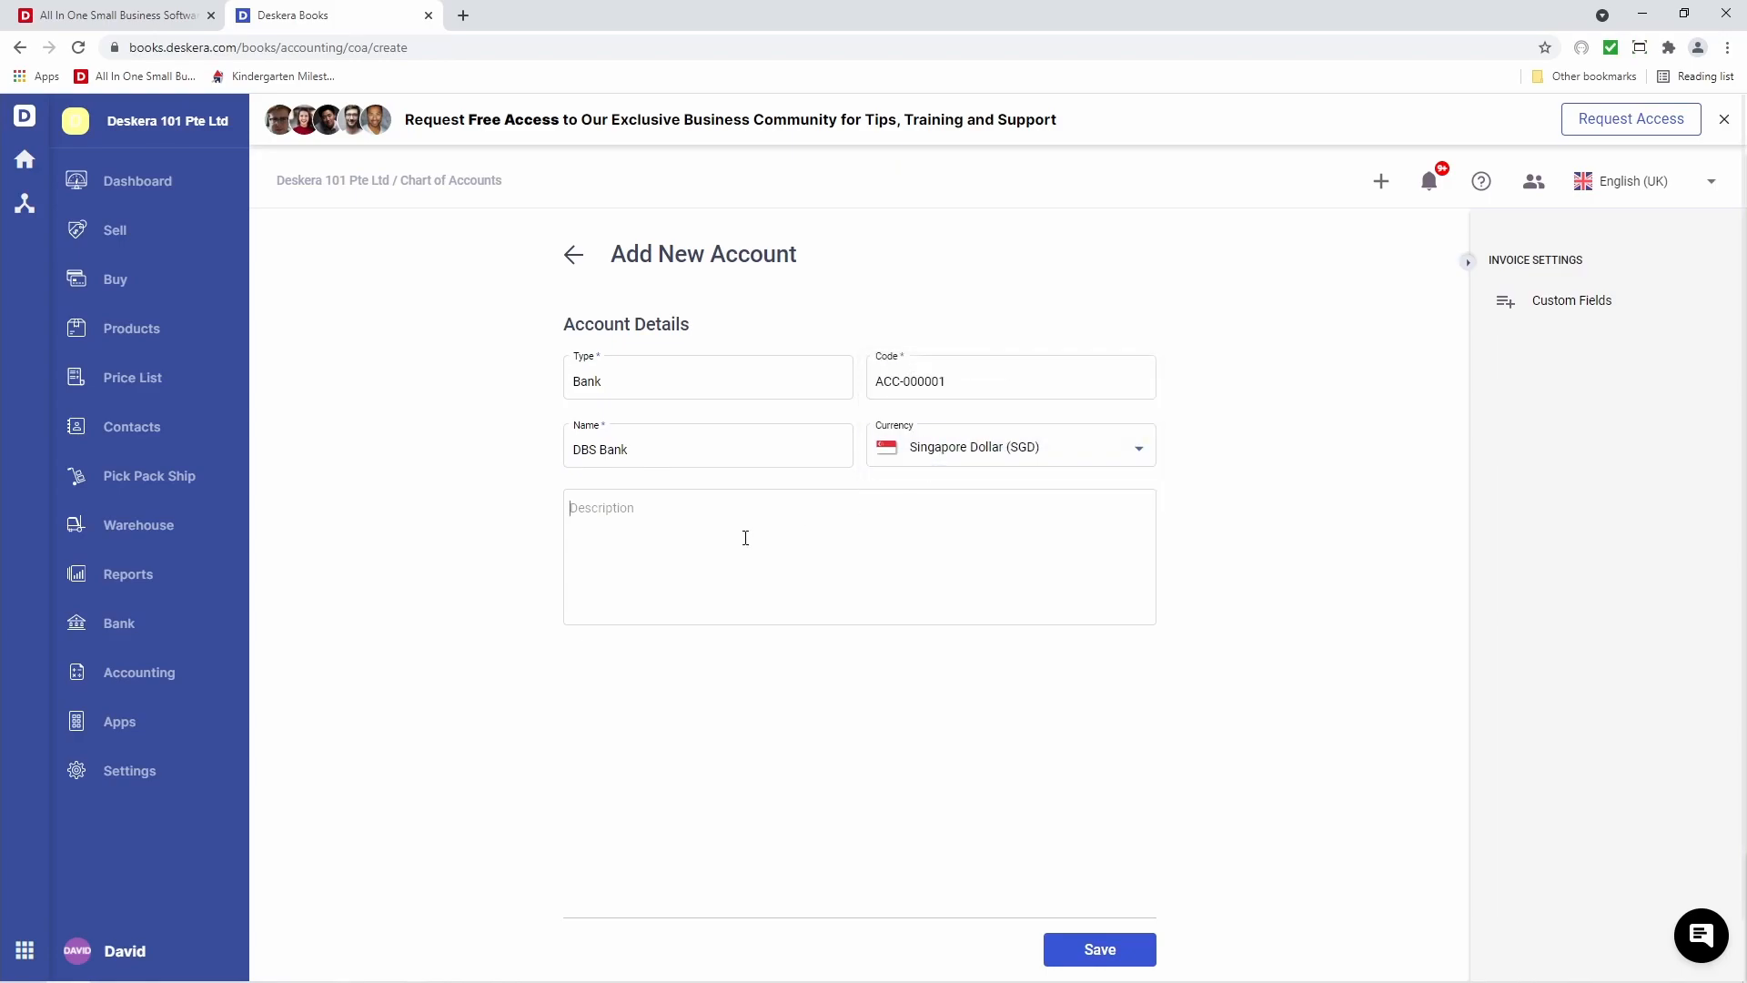
{"action": "type", "text": "DBS Bank"}
{"action": "left_click", "coordinate": [1114, 963]}
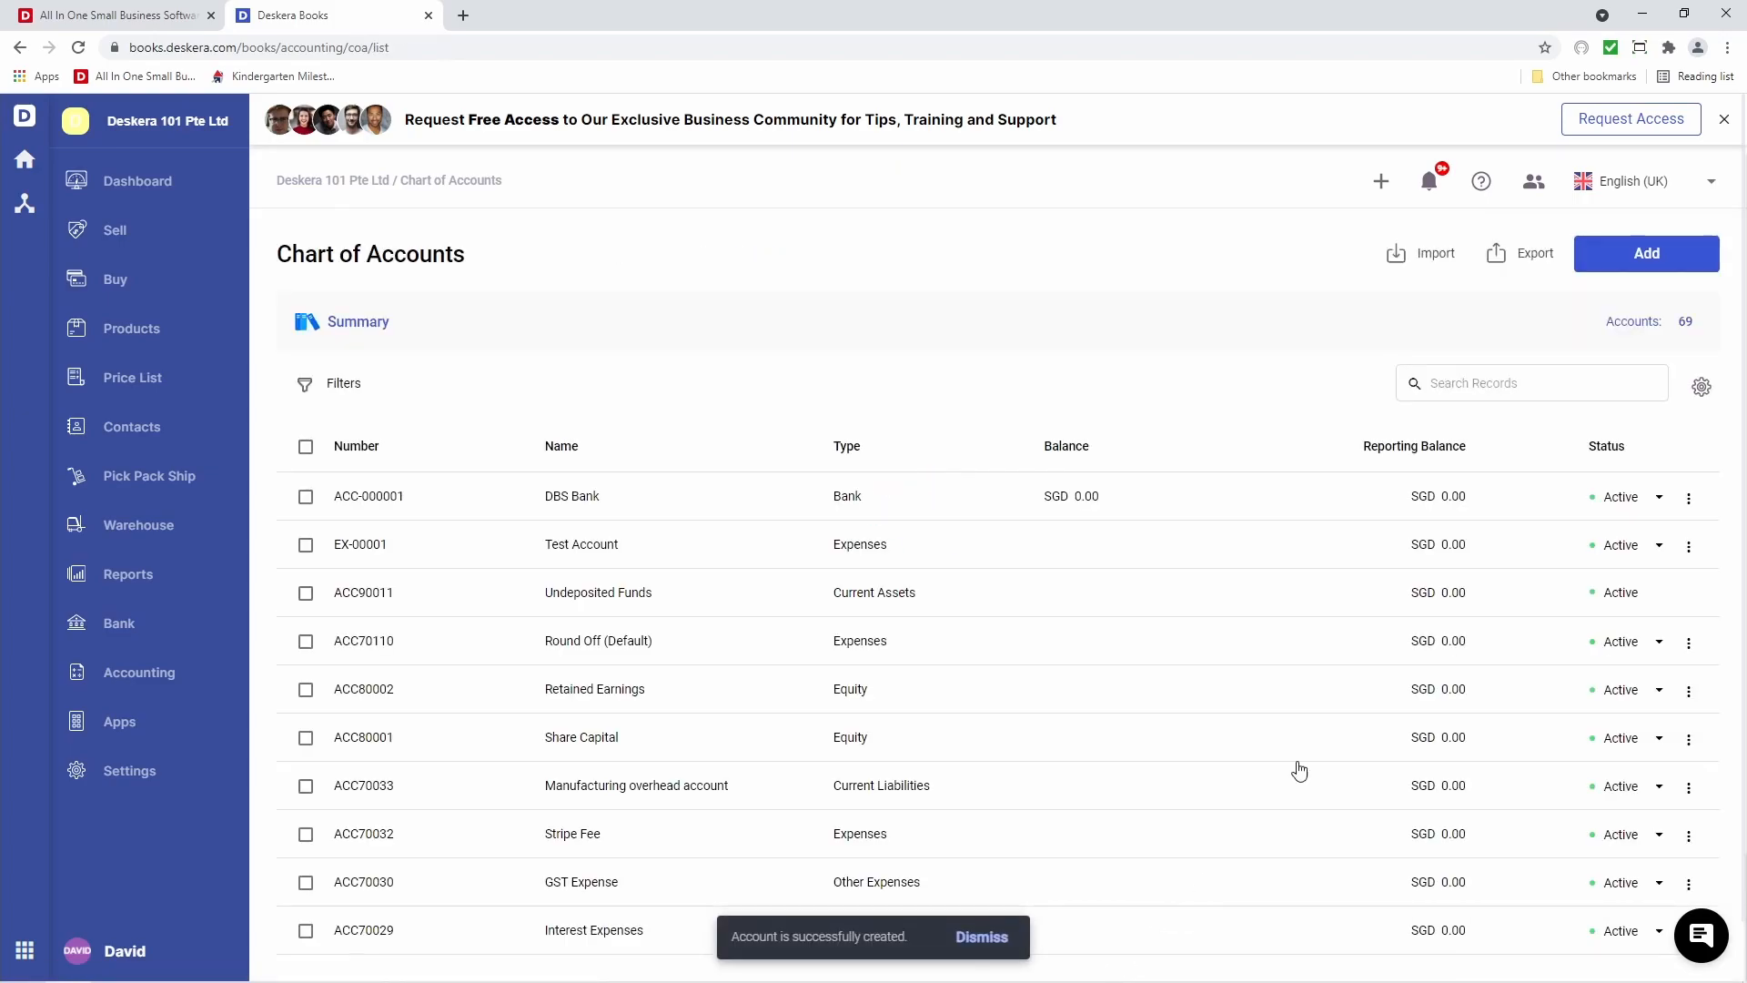
{"action": "left_click", "coordinate": [1630, 261]}
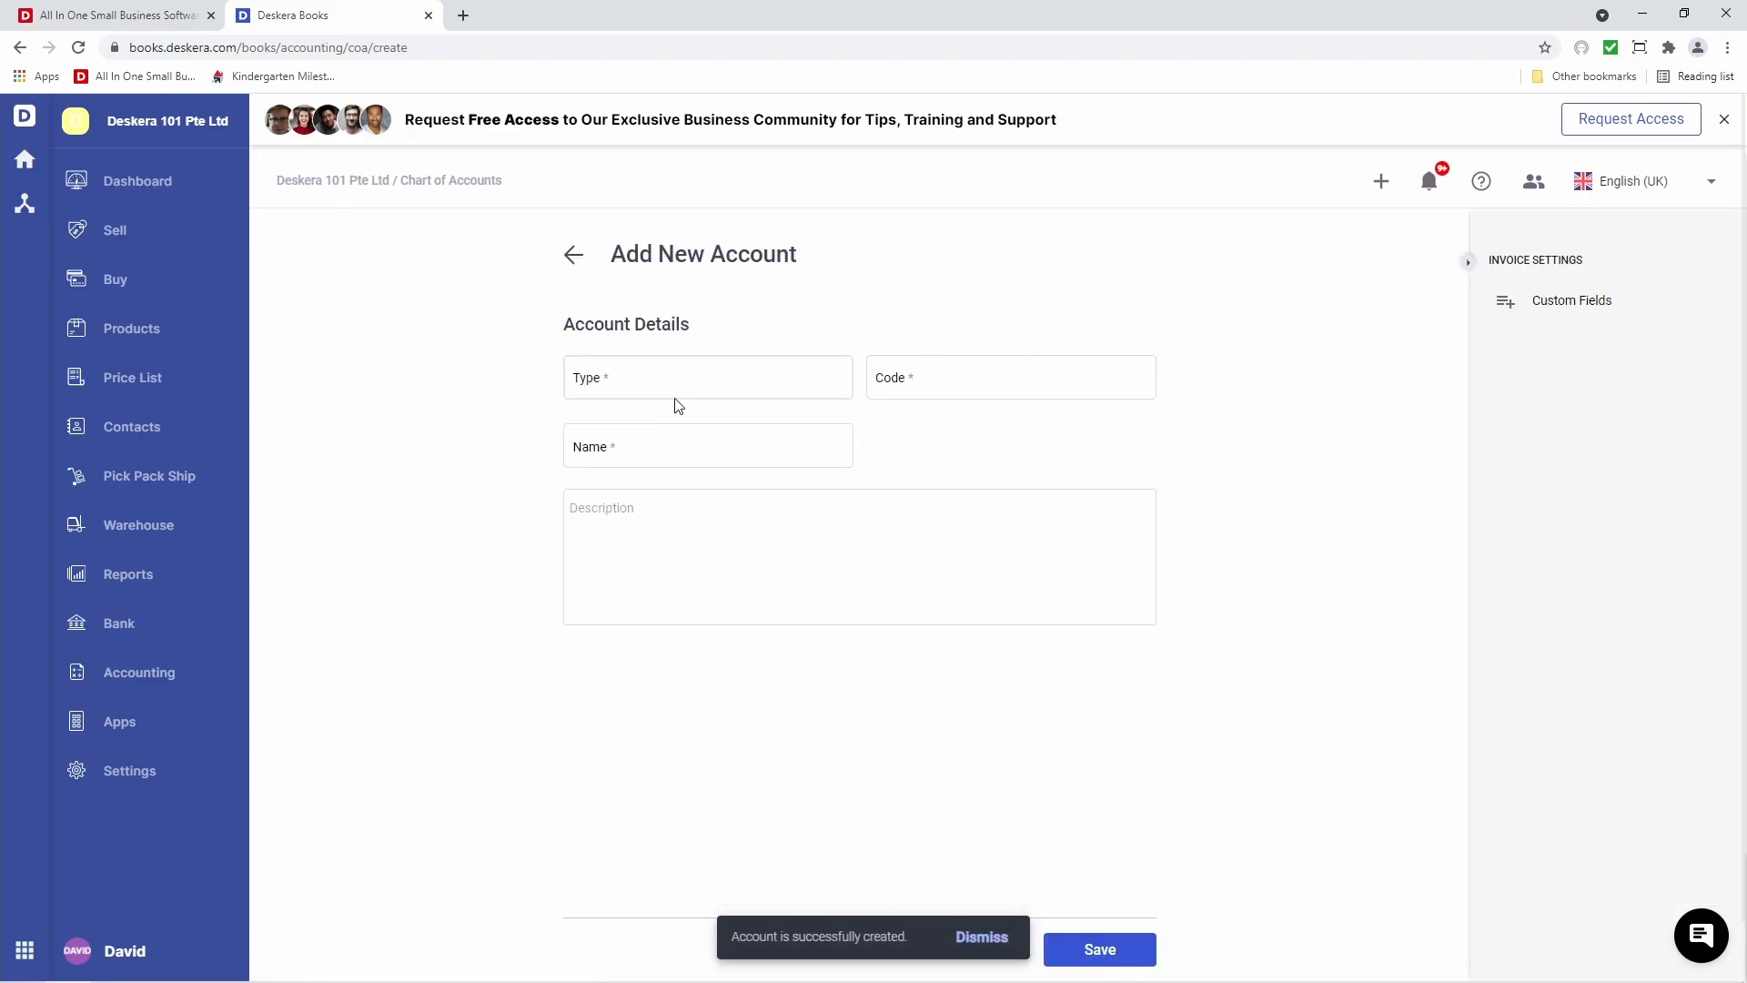
Set the account type to Current Liabilities, code ACC-00002 and name Master Card
{"action": "left_click", "coordinate": [647, 380]}
{"action": "type", "text": "C"}
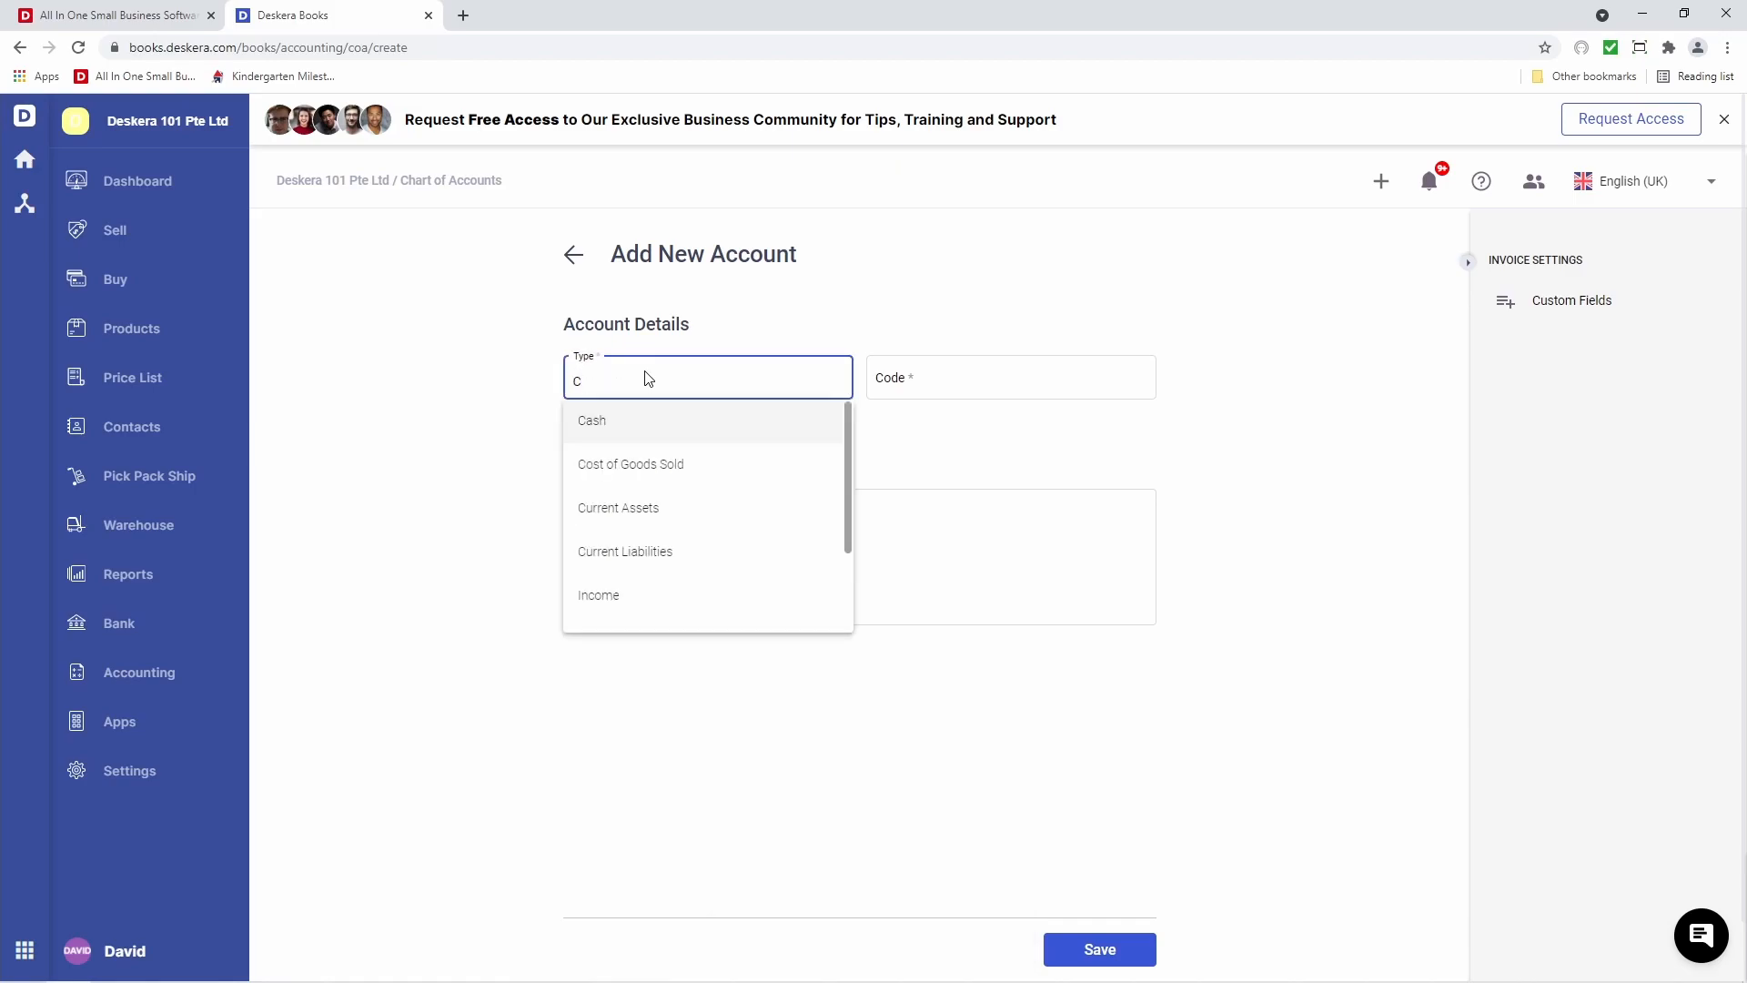
{"action": "left_click", "coordinate": [655, 551]}
{"action": "left_click", "coordinate": [933, 379]}
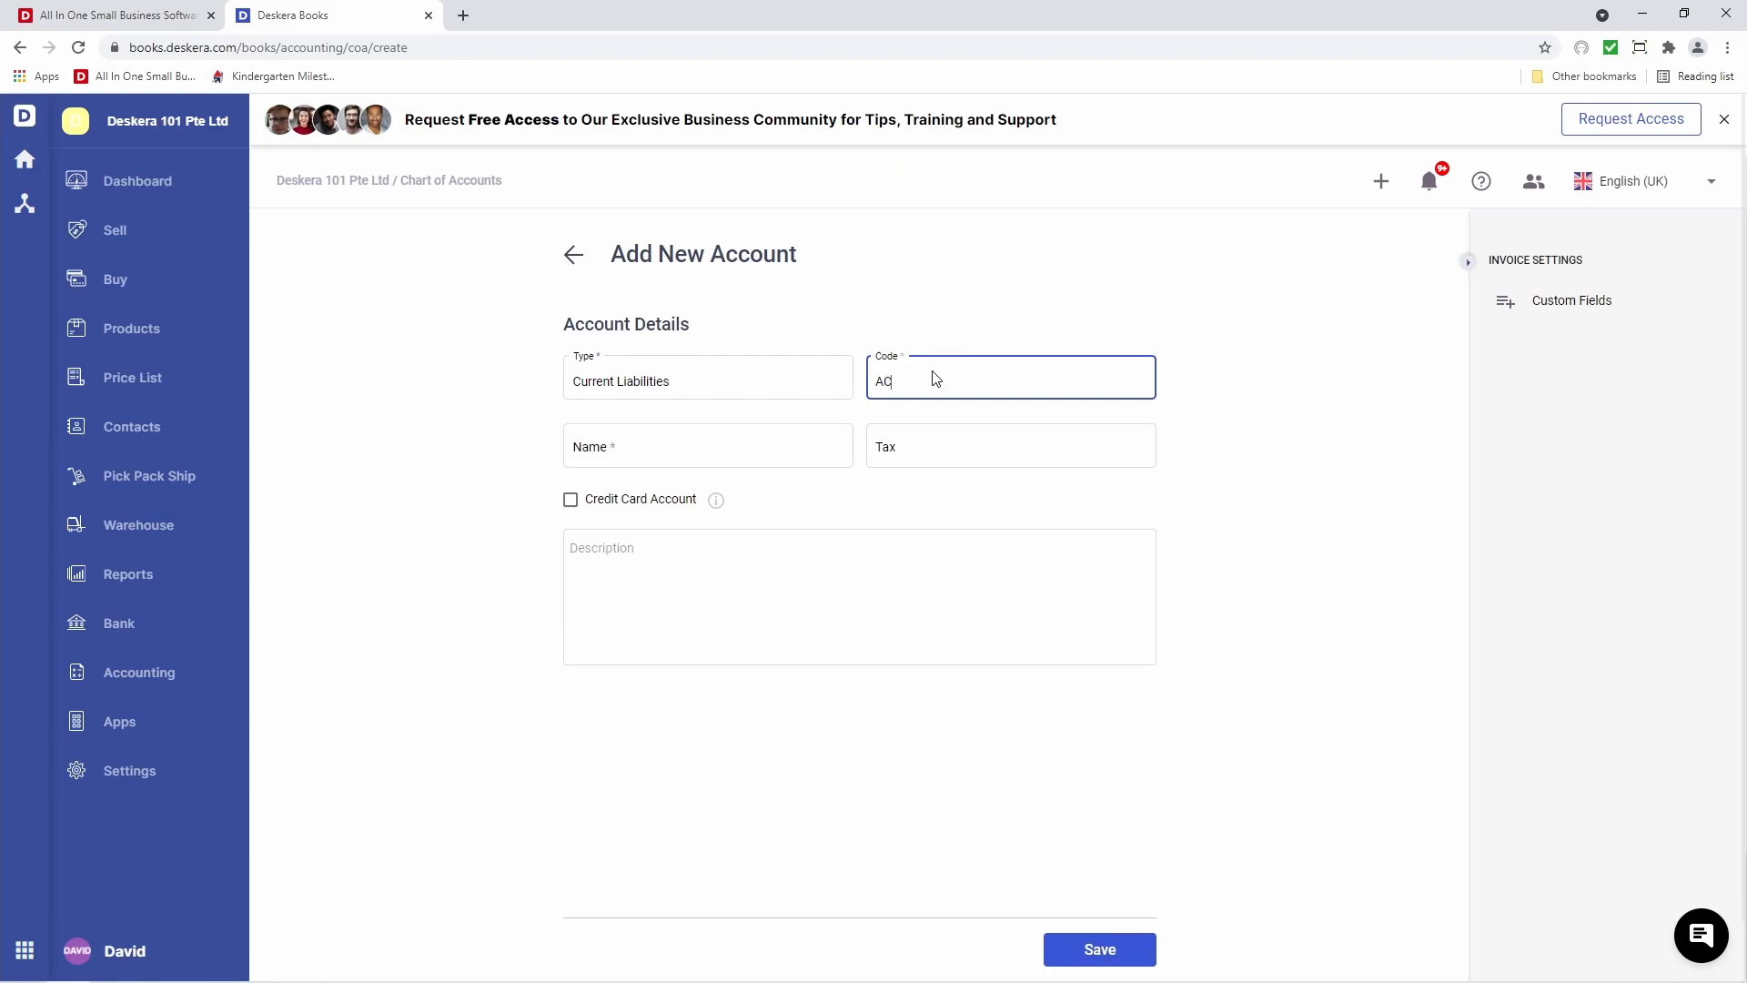
{"action": "type", "text": "ACC-00002"}
{"action": "left_click", "coordinate": [776, 446]}
{"action": "type", "text": "Master Card"}
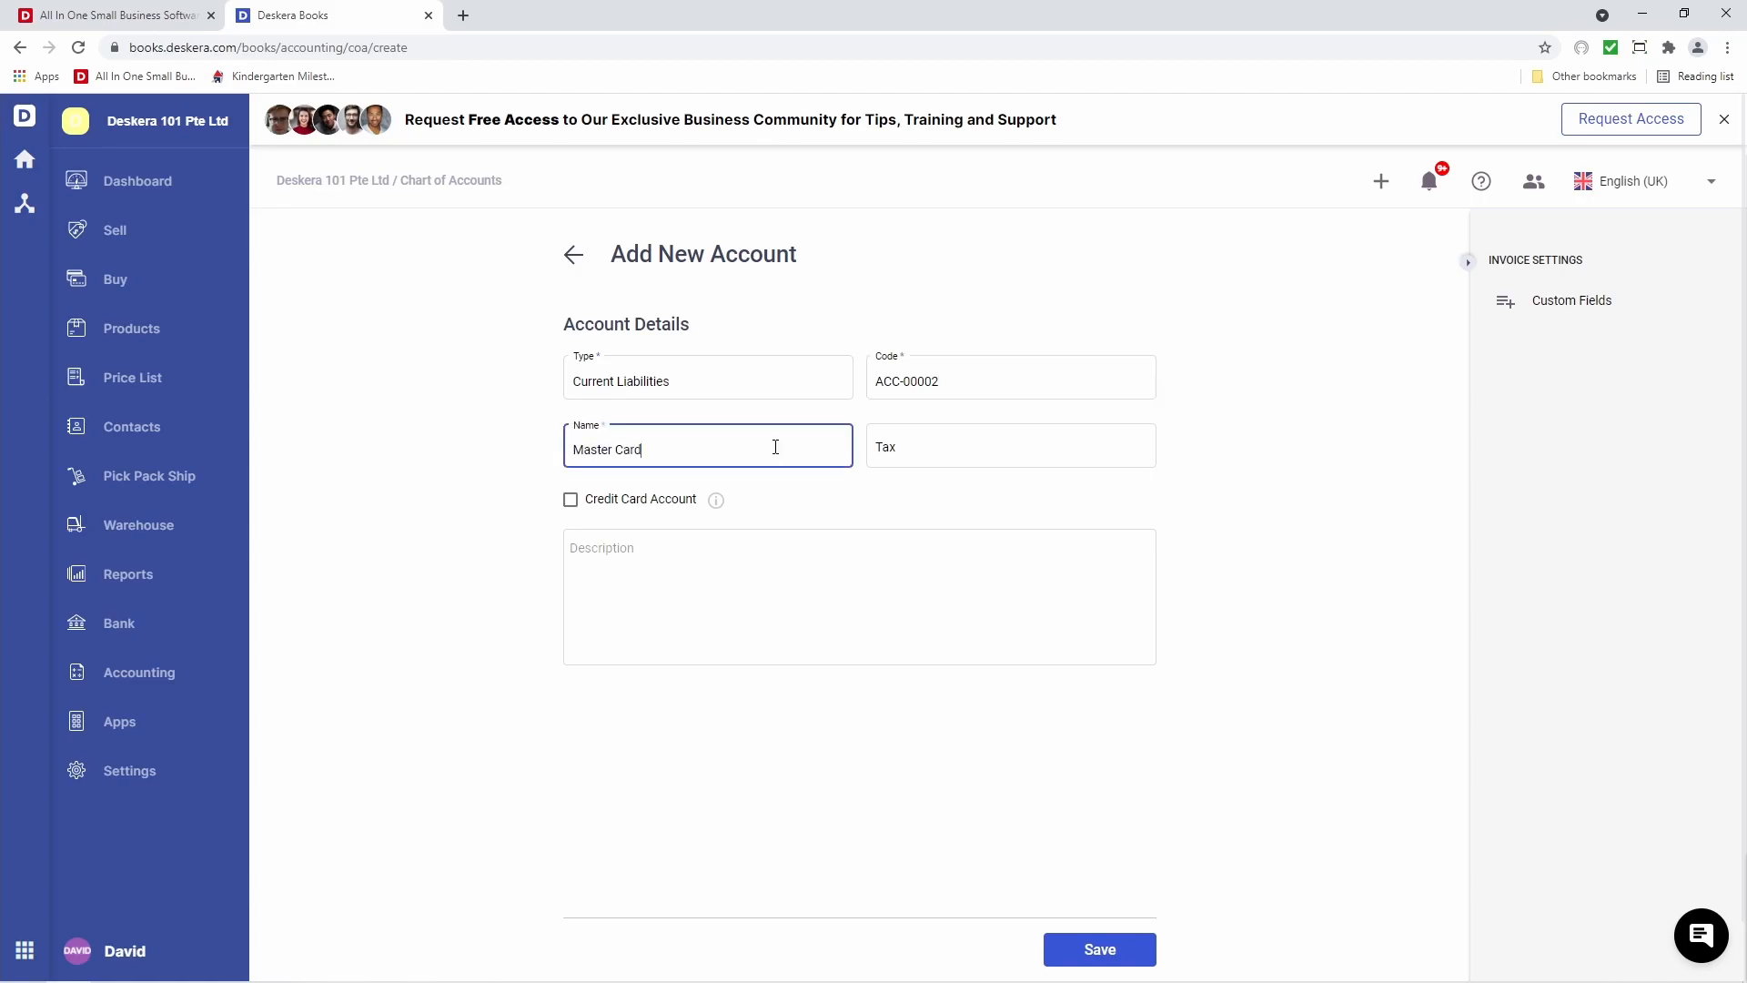
Mark it as a credit card account, describe it as 'Master Card' and save
{"action": "left_click", "coordinate": [608, 515]}
{"action": "mouse_move", "coordinate": [712, 516]}
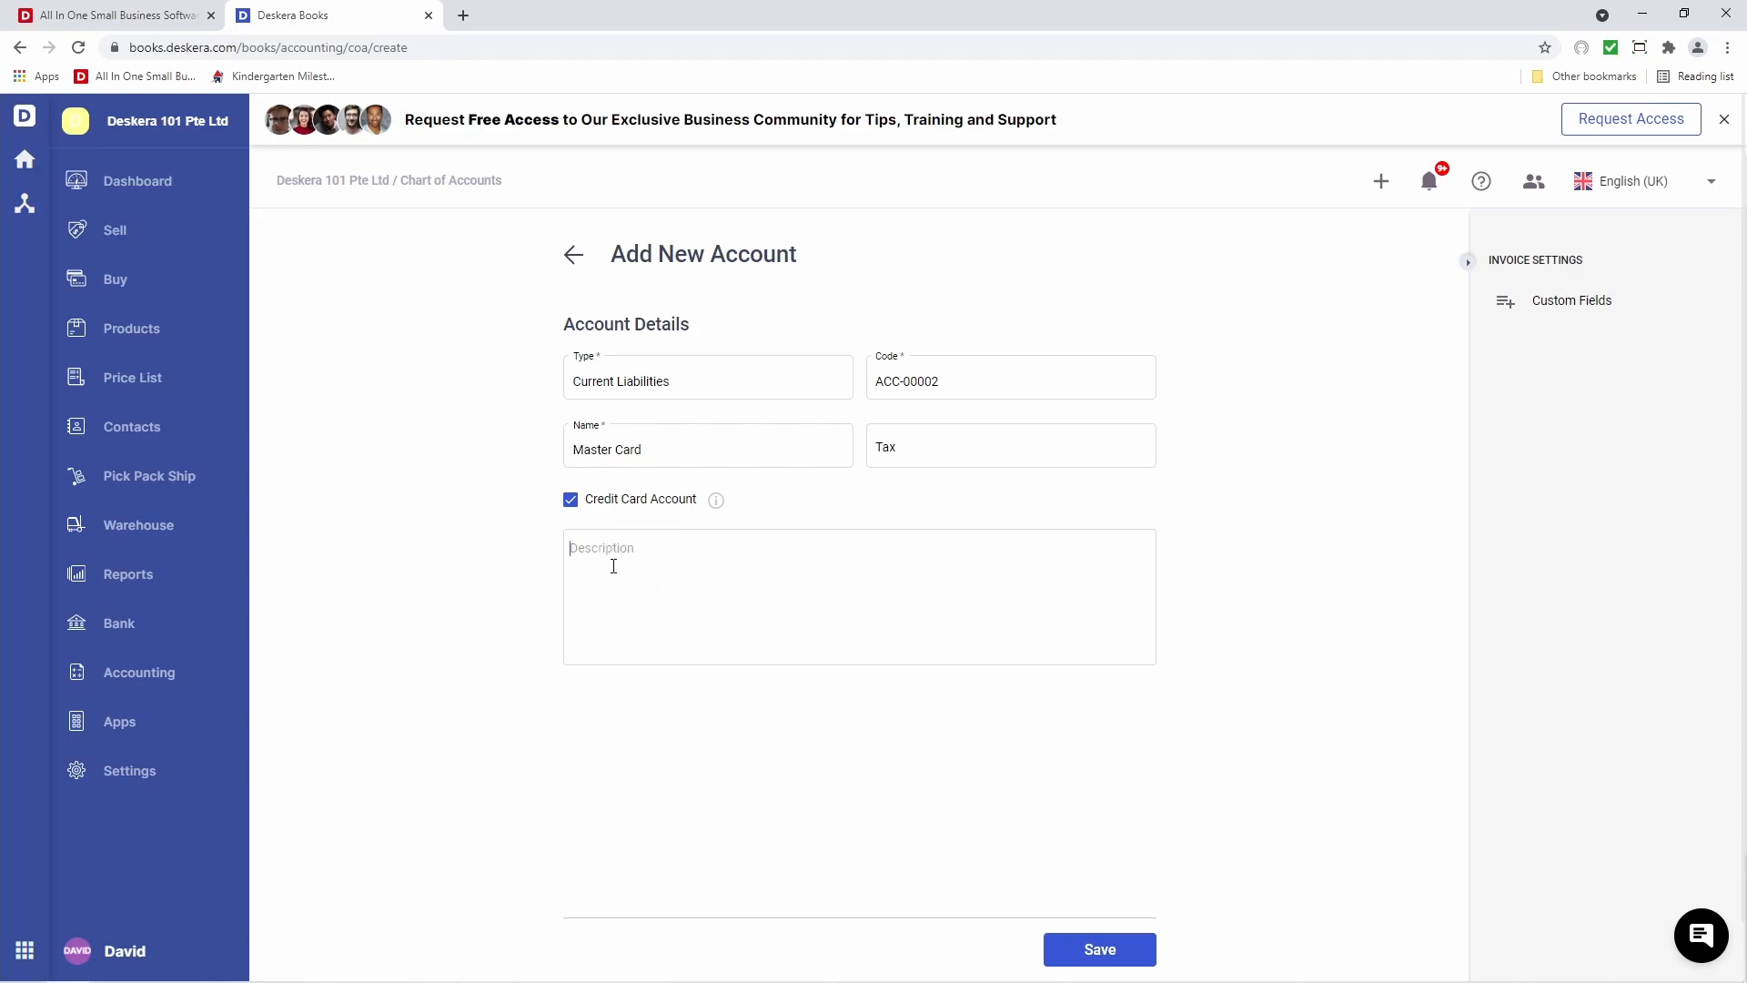
{"action": "left_click", "coordinate": [614, 566]}
{"action": "type", "text": "Master Card"}
{"action": "left_click", "coordinate": [1097, 951]}
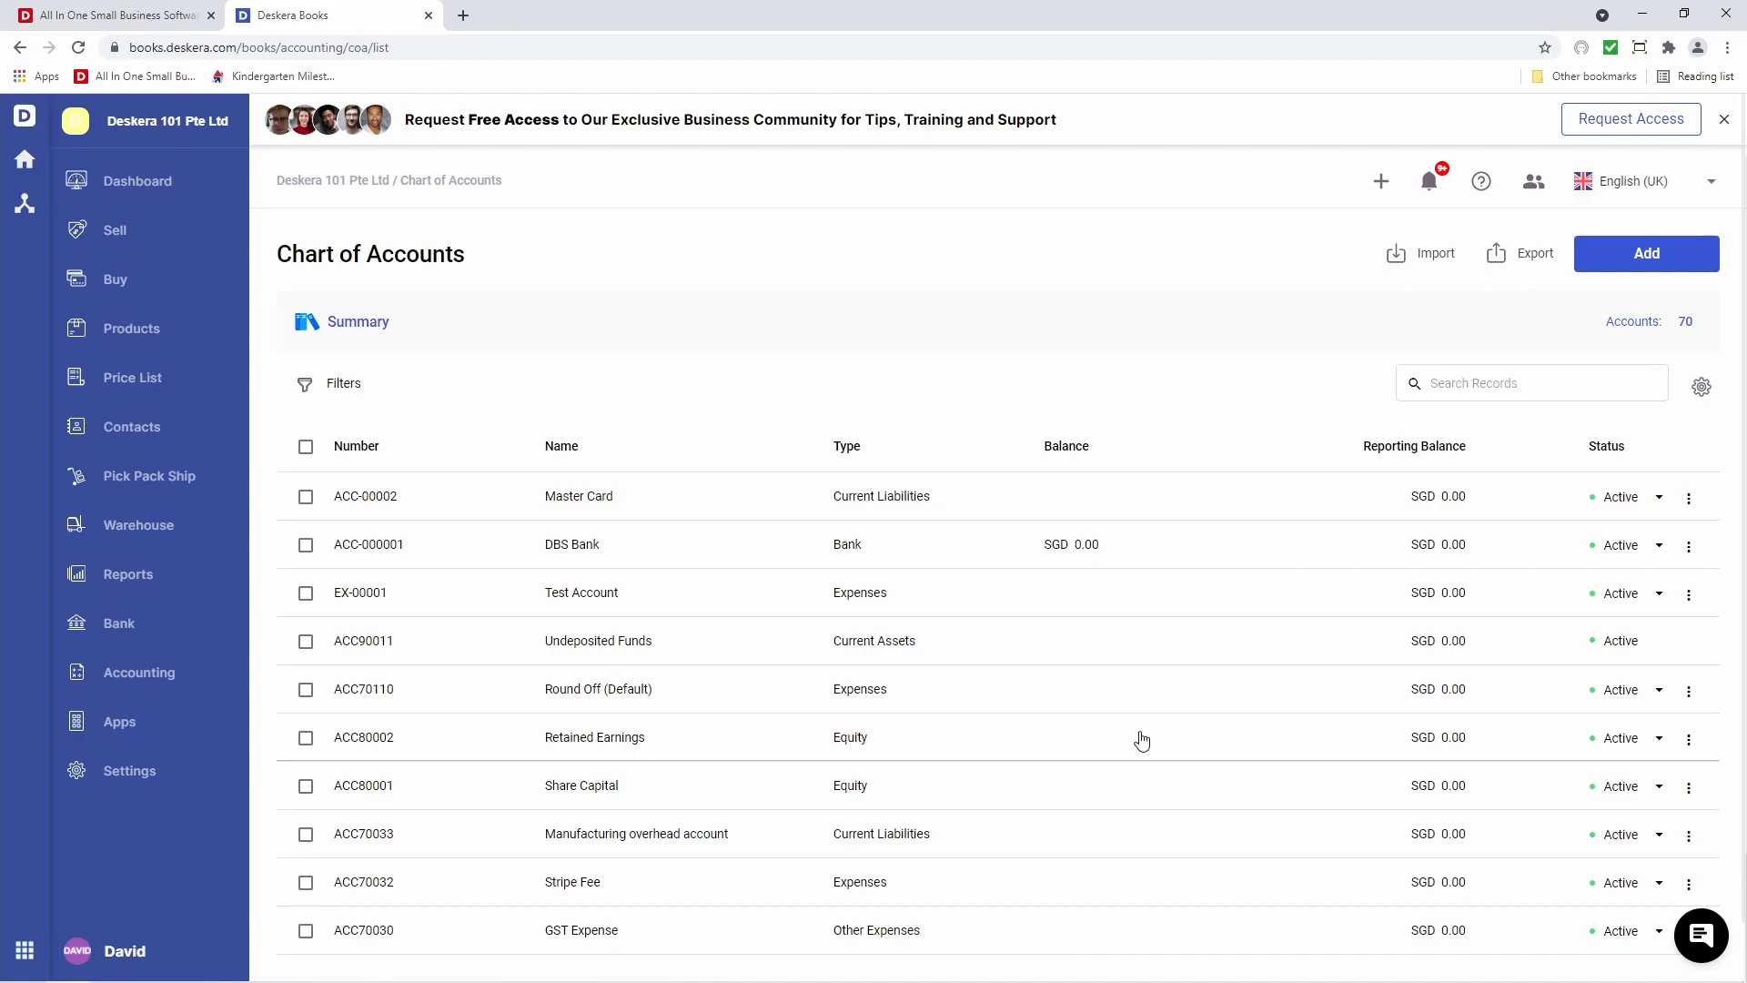
Start an account import and download the sample account_template.xlsx, opening it in Excel
{"action": "left_click", "coordinate": [1427, 266]}
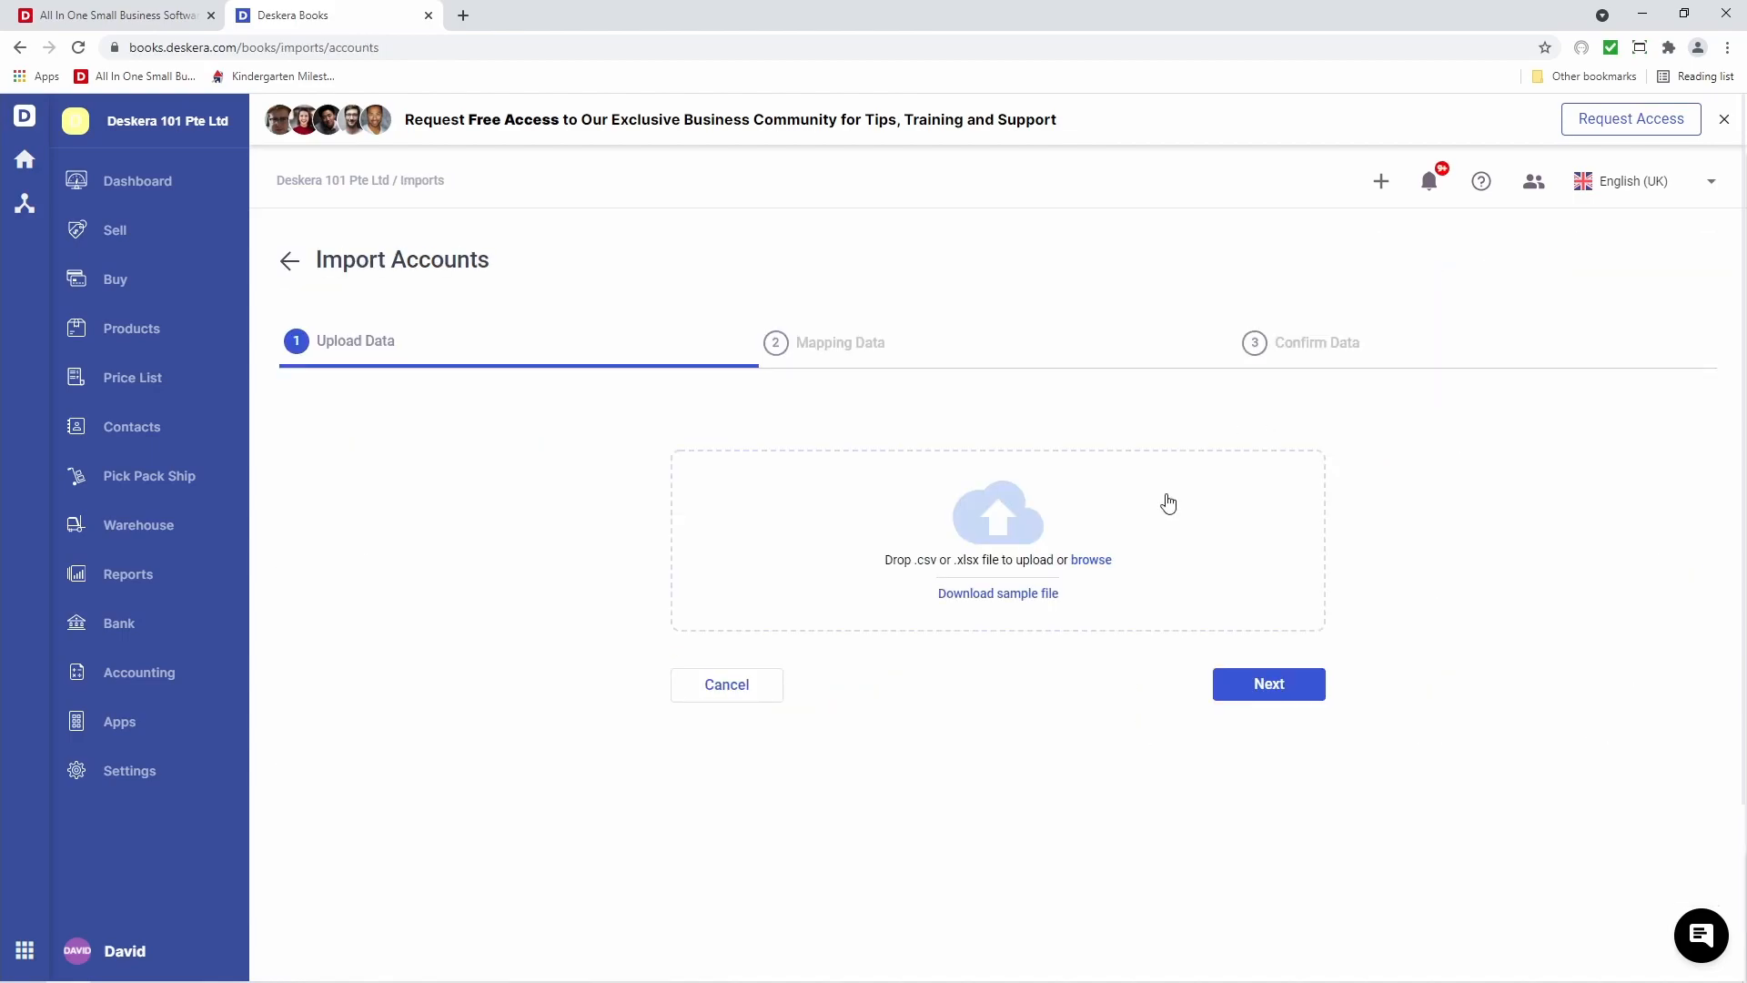
{"action": "left_click", "coordinate": [984, 597]}
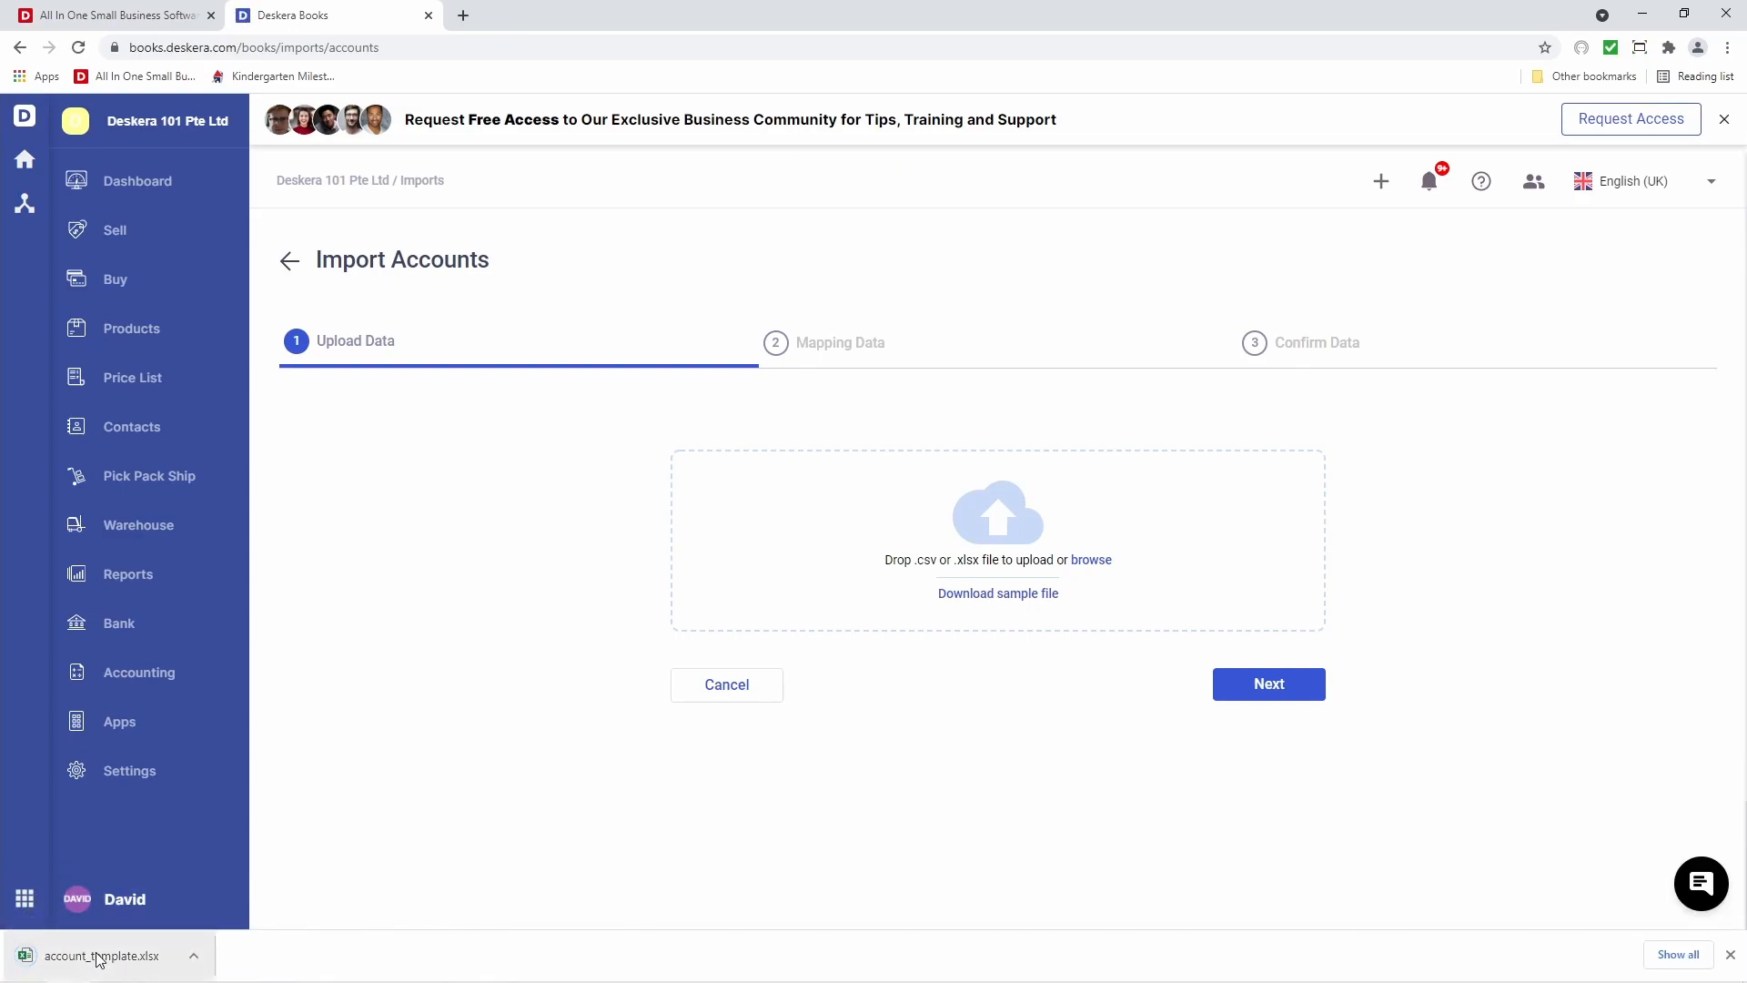
{"action": "left_click", "coordinate": [99, 956]}
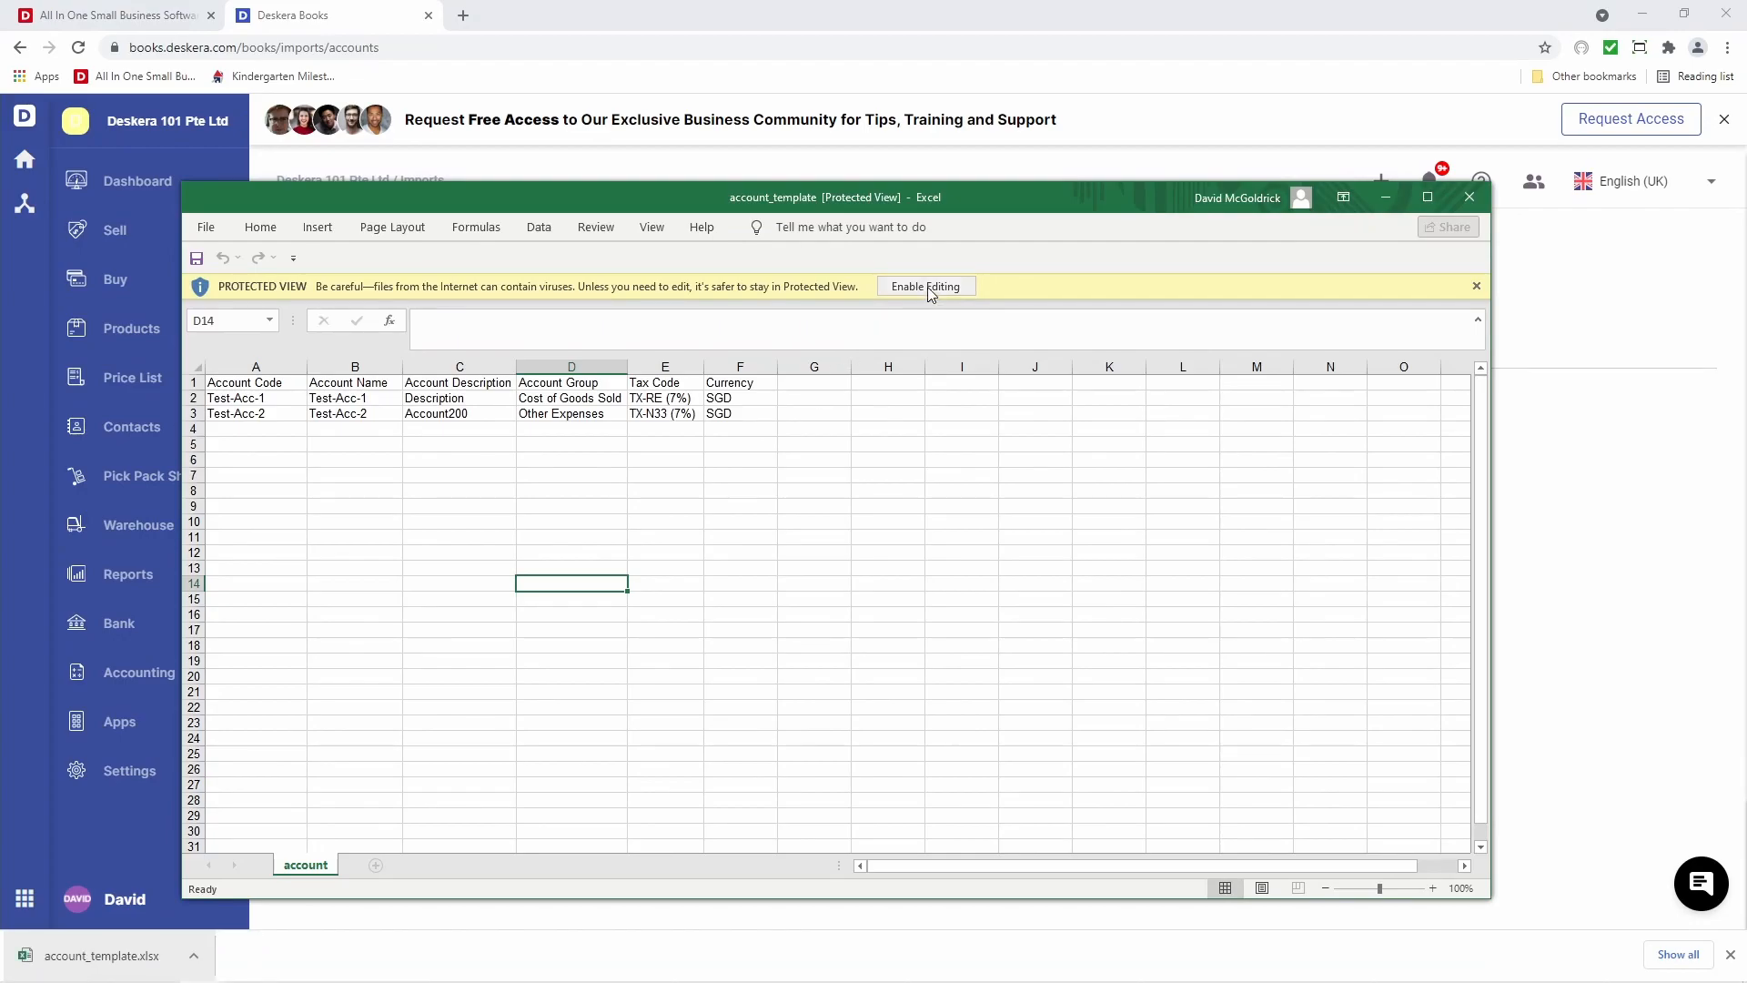
Enable editing and review the template's Test-Acc-1 and Test-Acc-2 rows from cell A1
{"action": "left_click", "coordinate": [926, 287]}
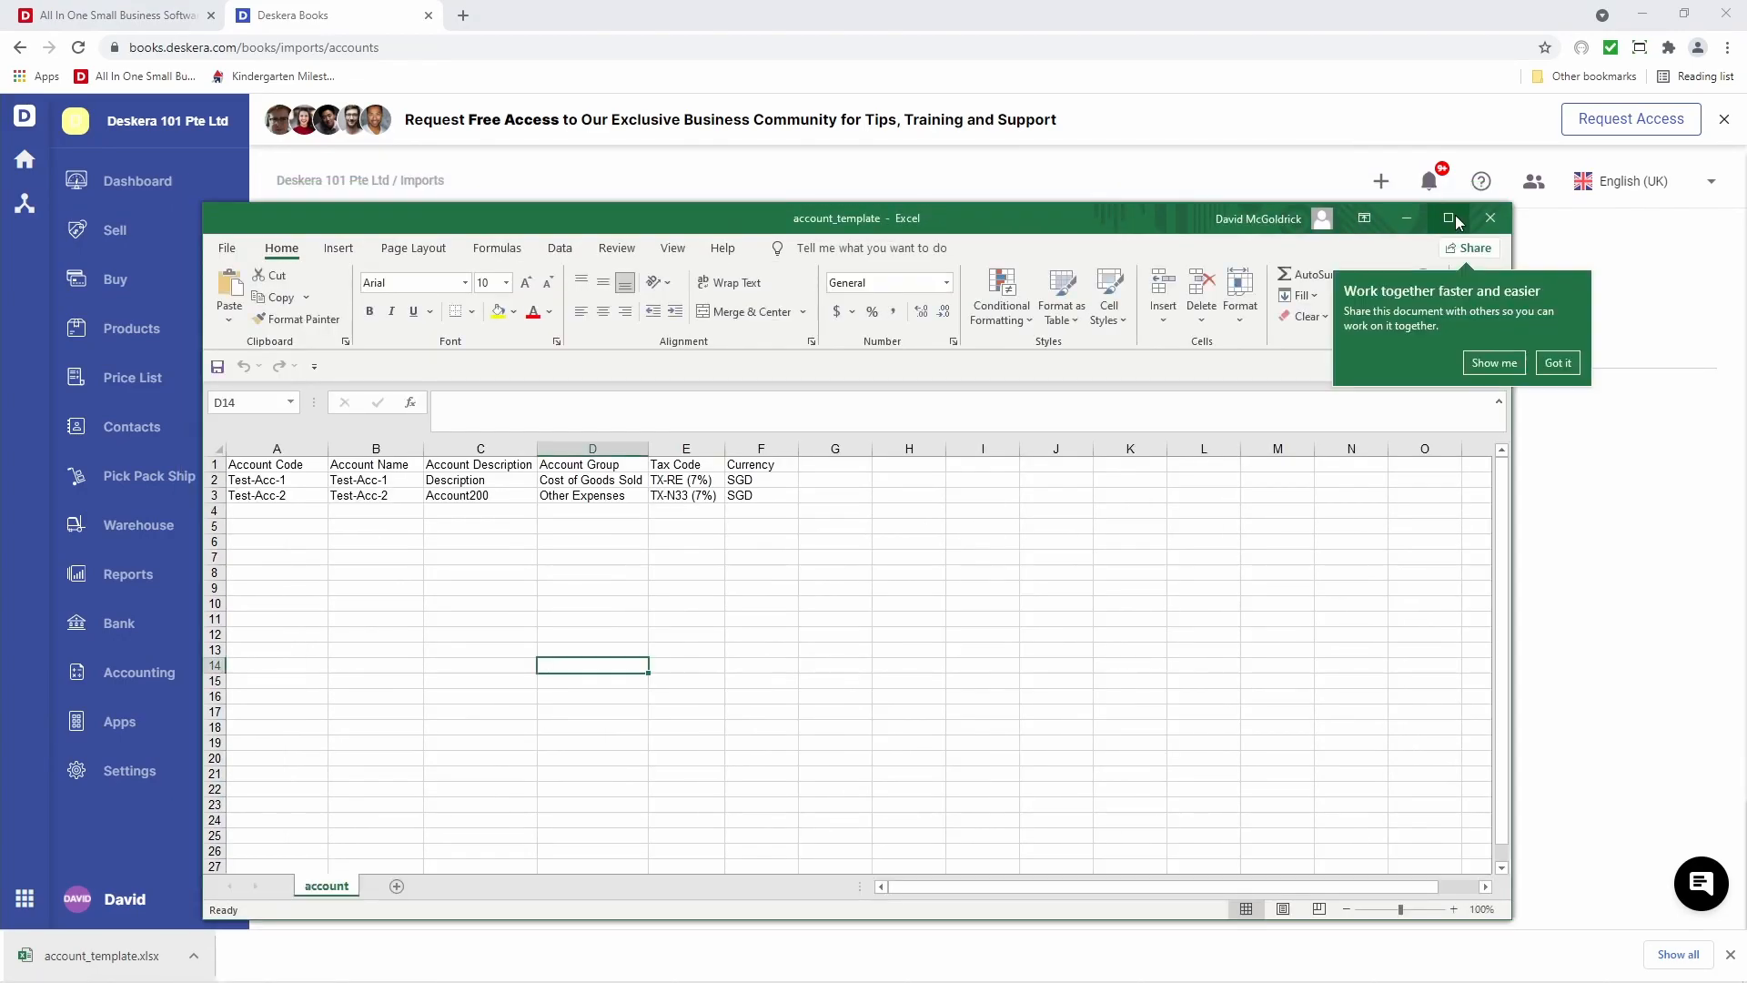
{"action": "left_click", "coordinate": [1449, 219]}
{"action": "key", "text": "Left"}
{"action": "key", "text": "Left"}
{"action": "key", "text": "Left"}
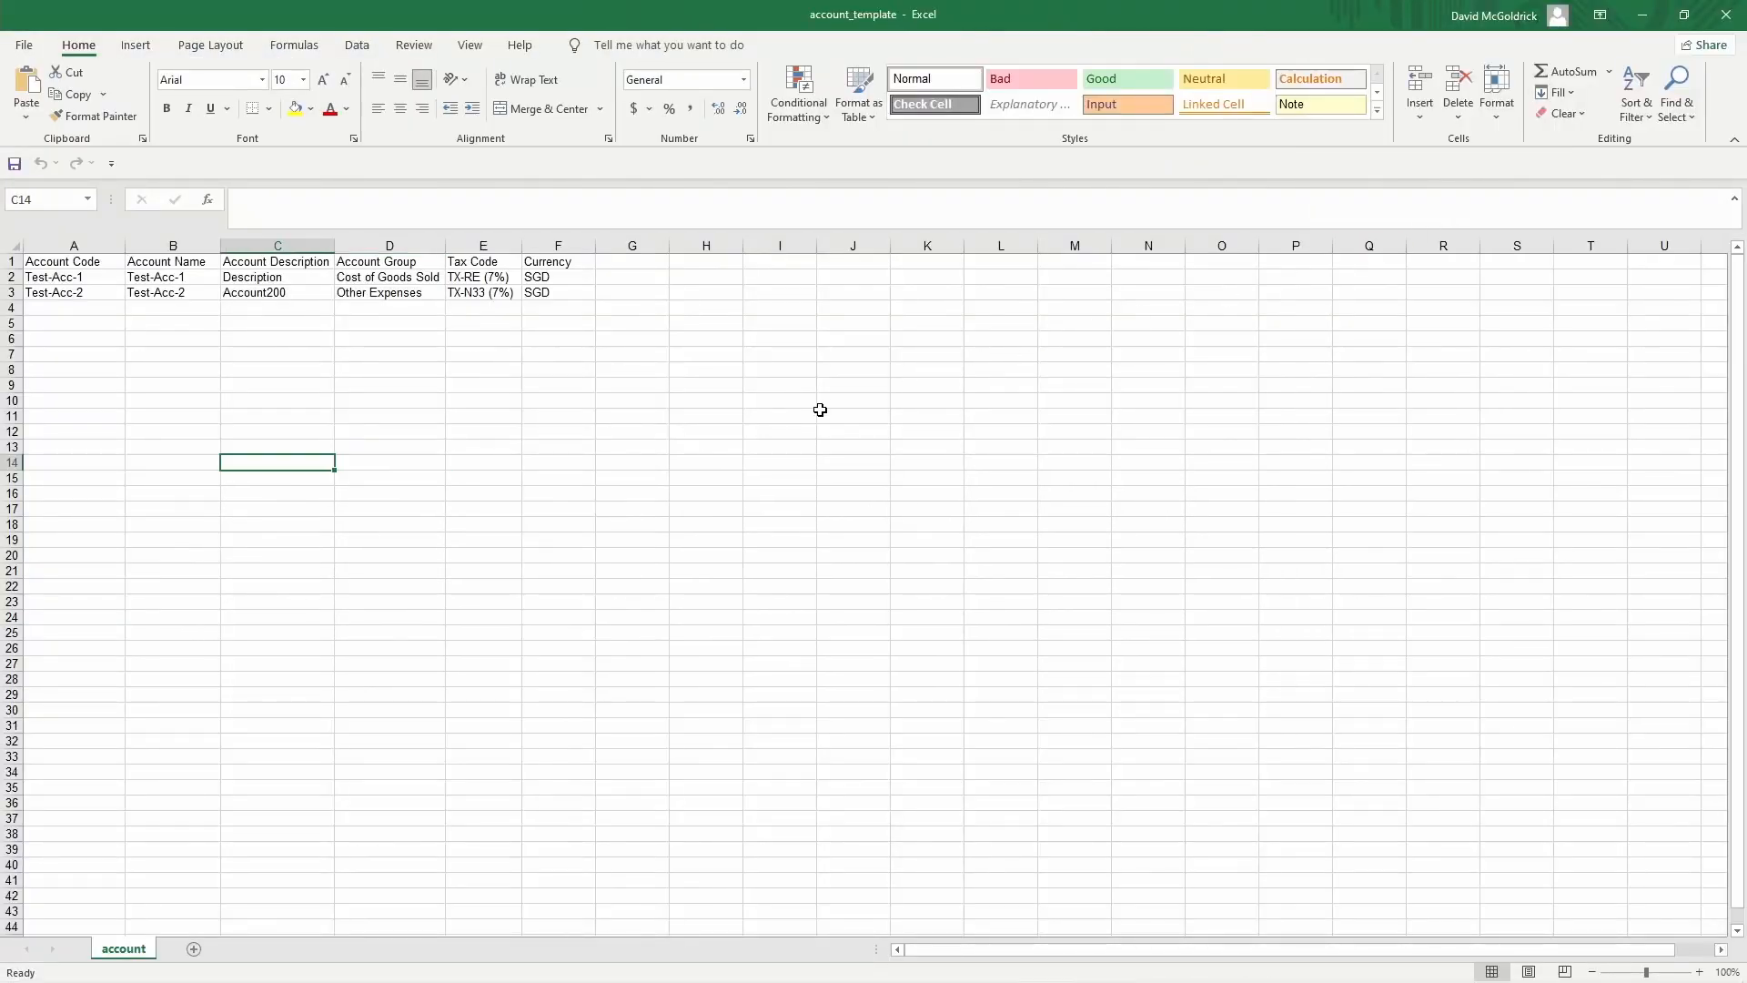
{"action": "key", "text": "Up"}
{"action": "key", "text": "Up"}
{"action": "key", "text": "Up"}
{"action": "key", "text": "Up"}
{"action": "key", "text": "Up"}
{"action": "key", "text": "Up"}
{"action": "key", "text": "Up"}
{"action": "key", "text": "Up"}
{"action": "key", "text": "Up"}
{"action": "key", "text": "Up"}
{"action": "key", "text": "Up"}
{"action": "key", "text": "Up"}
{"action": "key", "text": "Up"}
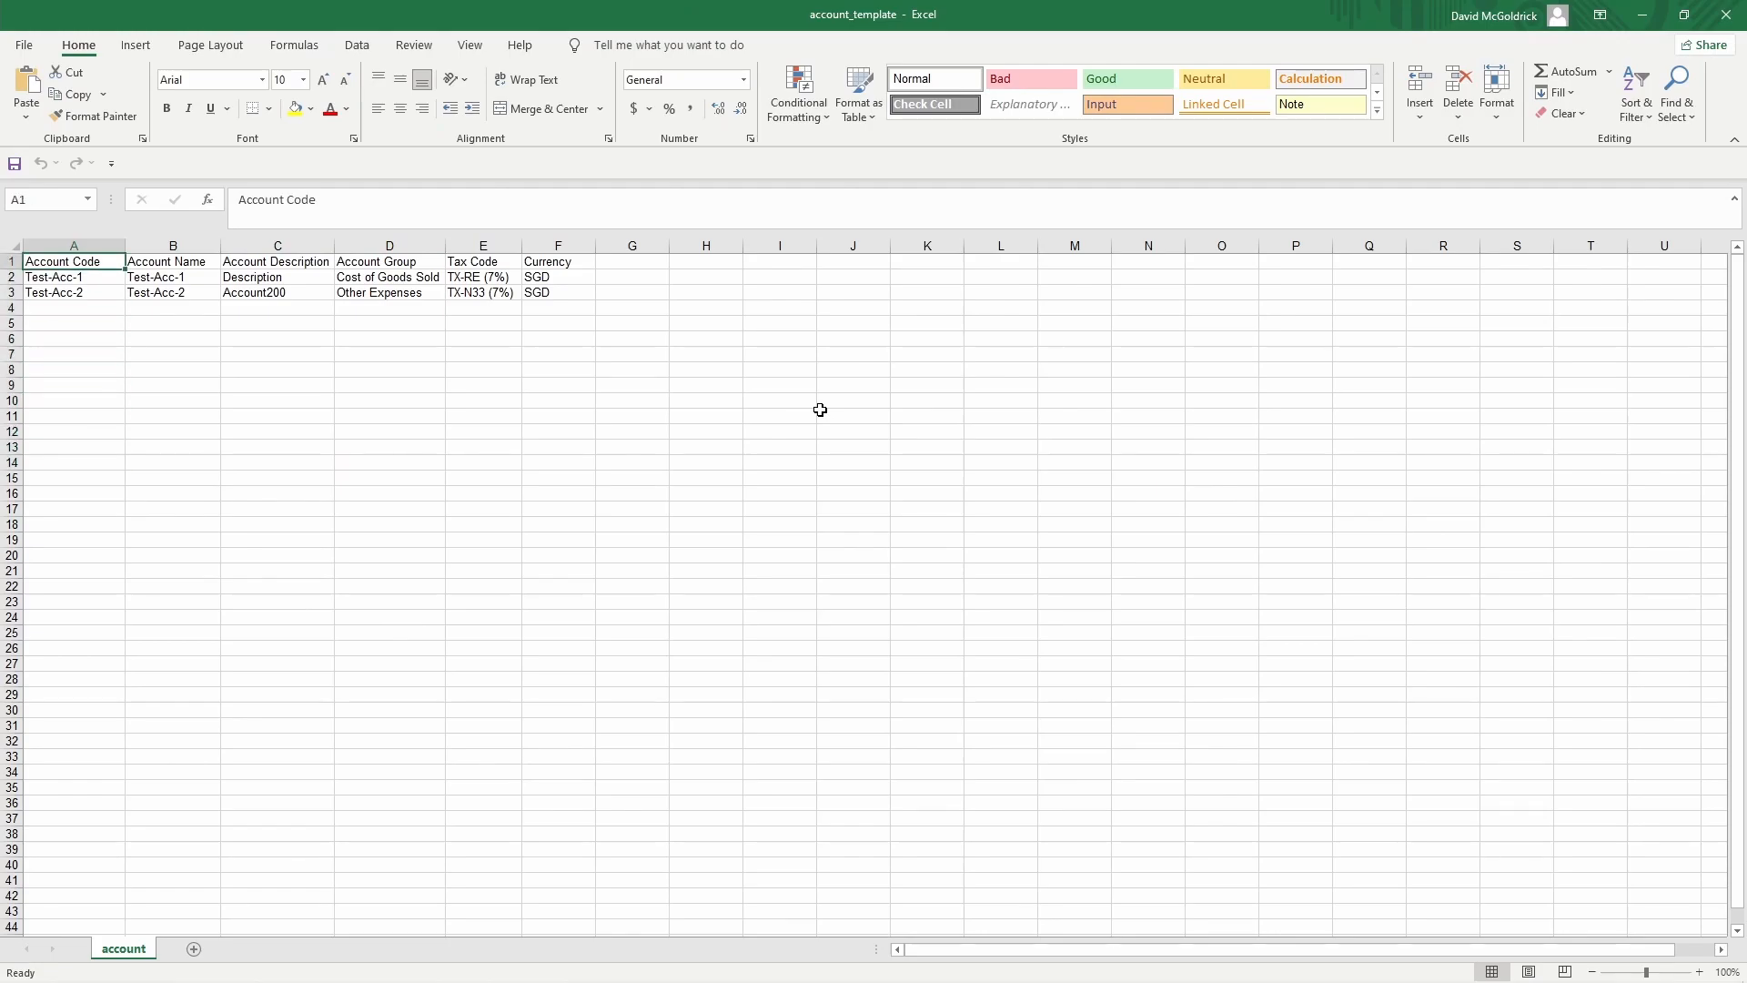
{"action": "scroll", "coordinate": [820, 409], "scroll_direction": "up", "scroll_amount": 11}
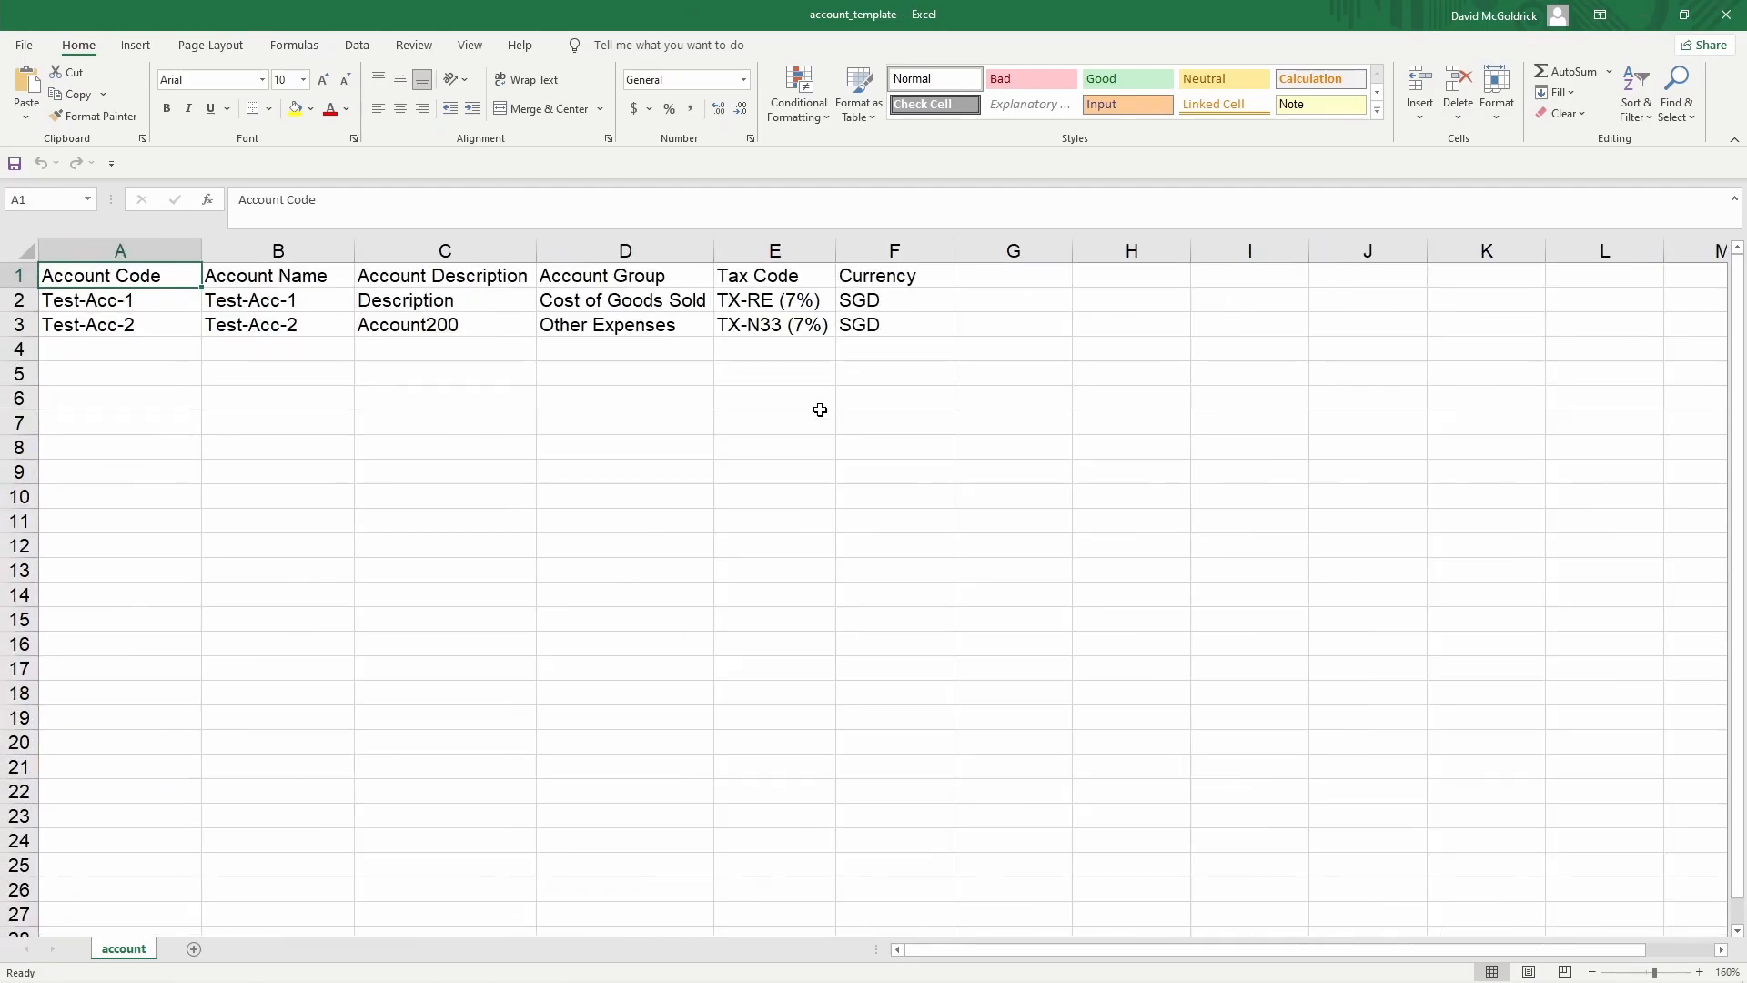
{"action": "scroll", "coordinate": [820, 410], "scroll_direction": "up", "scroll_amount": 1}
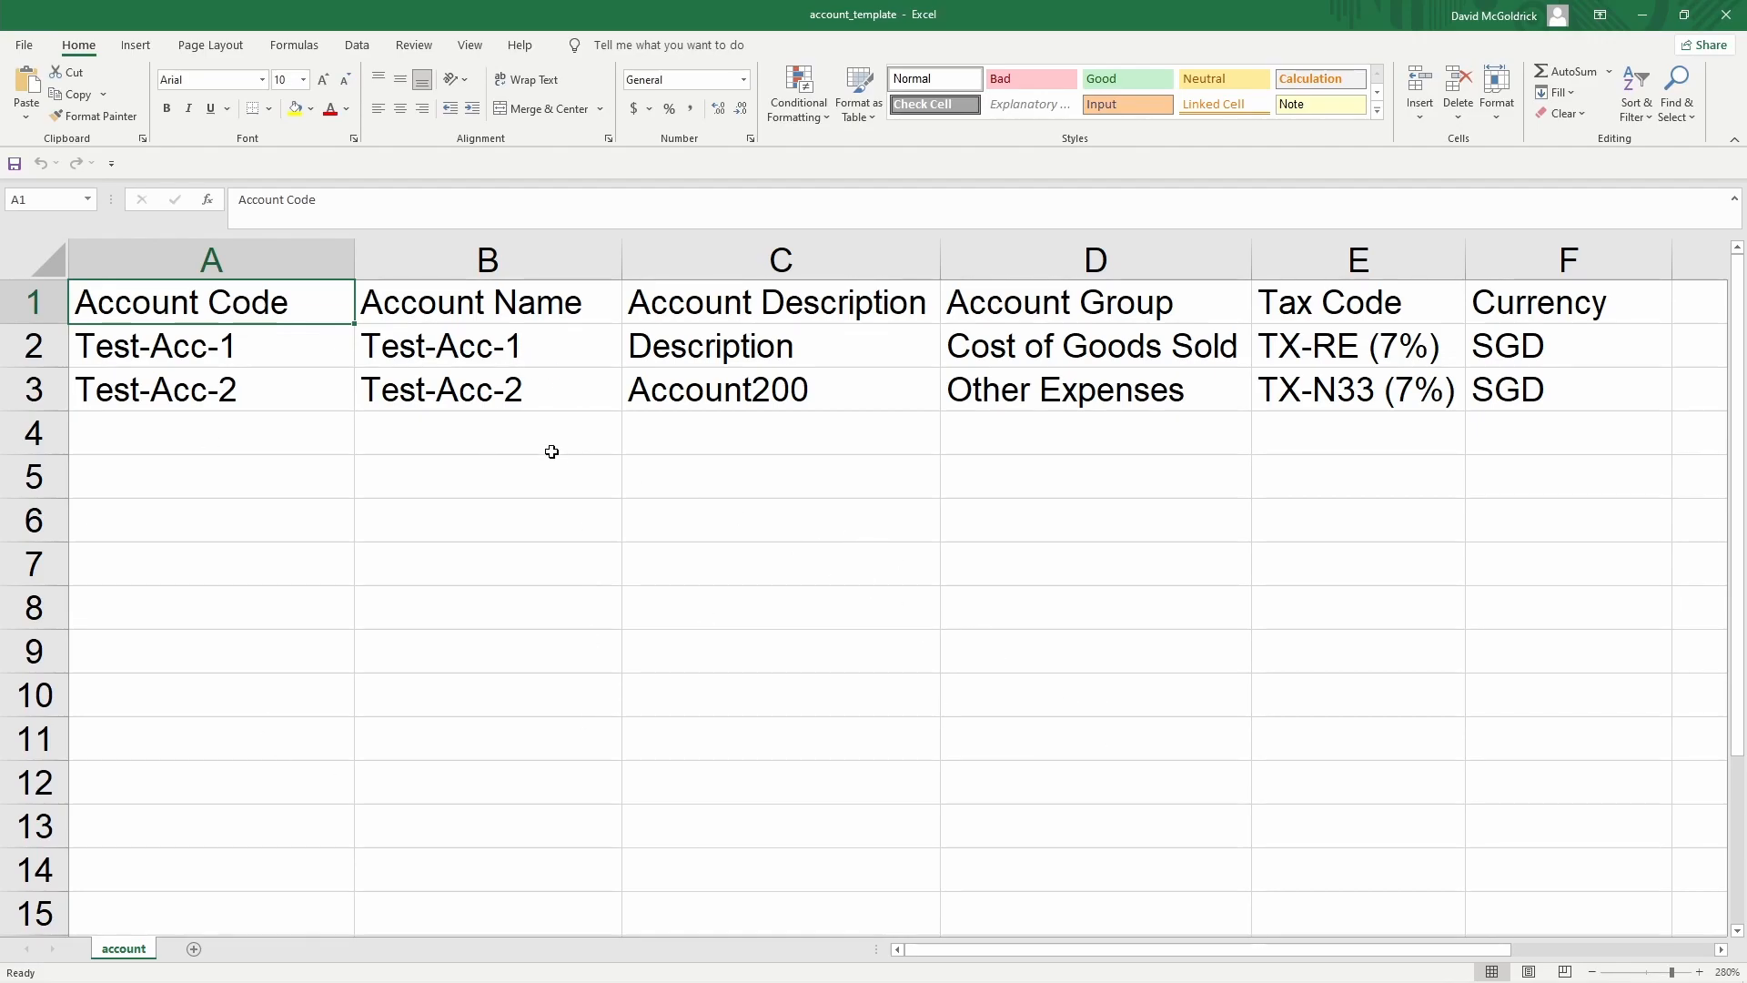
Save account_template.xlsx and close Excel
{"action": "left_click", "coordinate": [13, 166]}
{"action": "left_click", "coordinate": [1728, 15]}
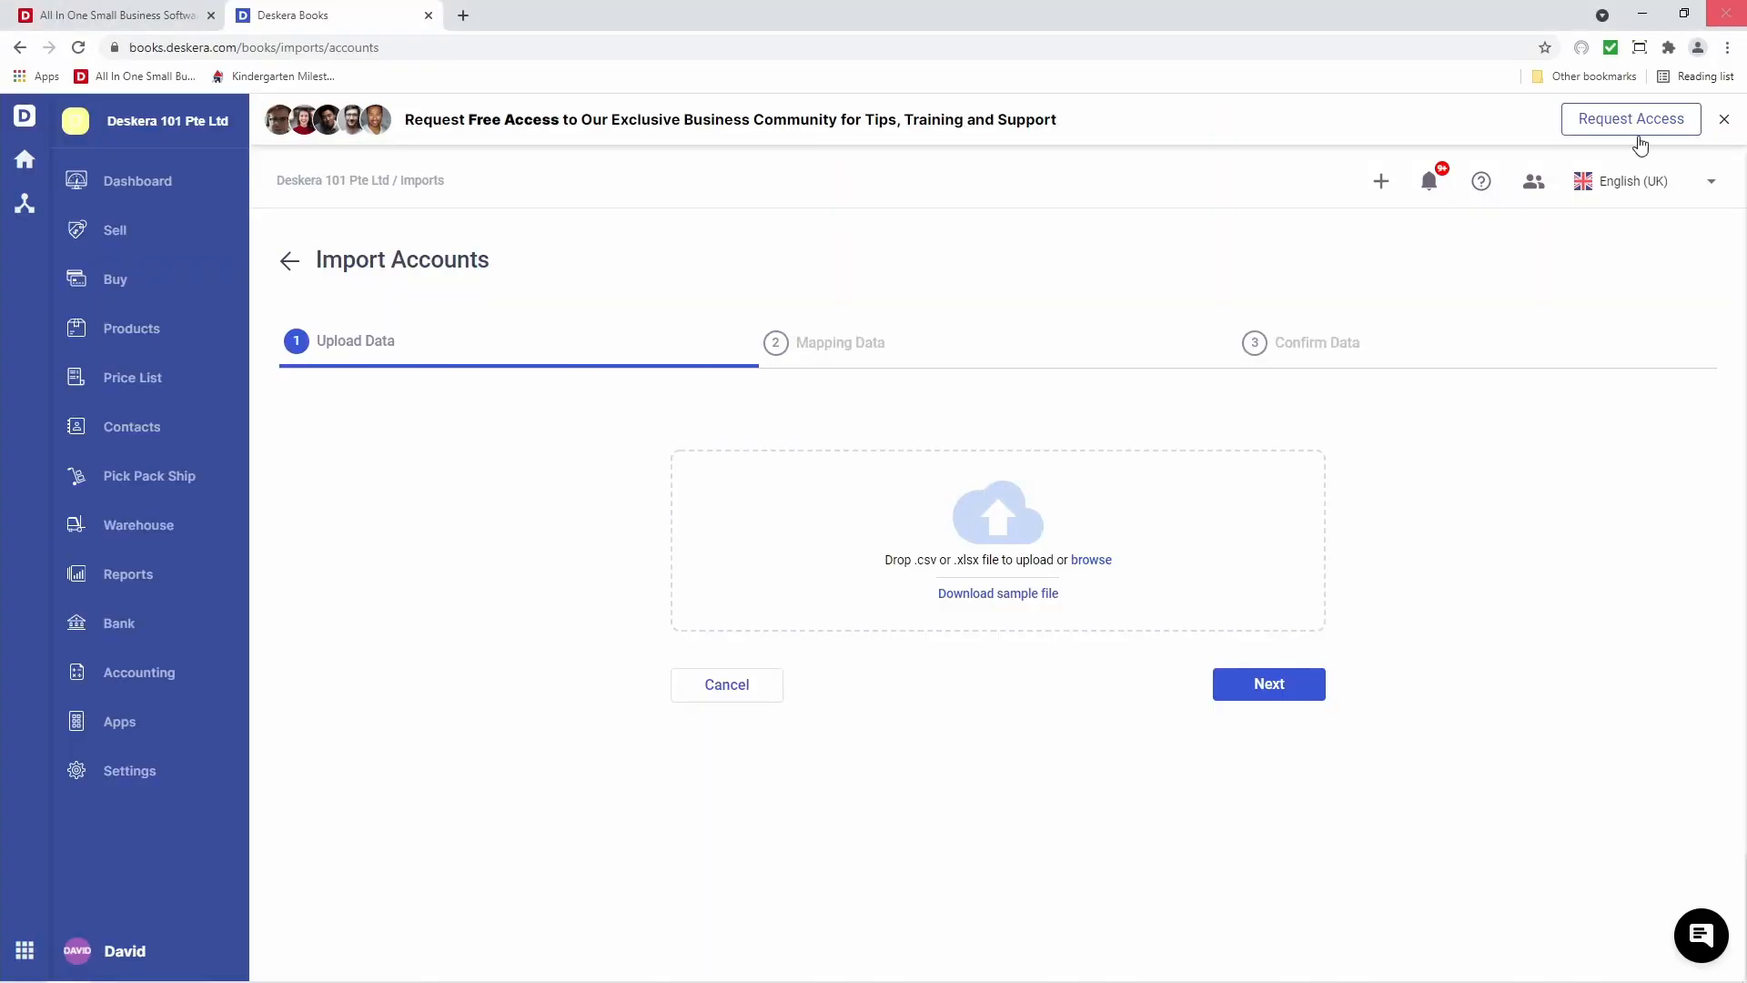
Upload account_template.xlsx to the account import
{"action": "left_click", "coordinate": [1101, 561]}
{"action": "left_click", "coordinate": [212, 195]}
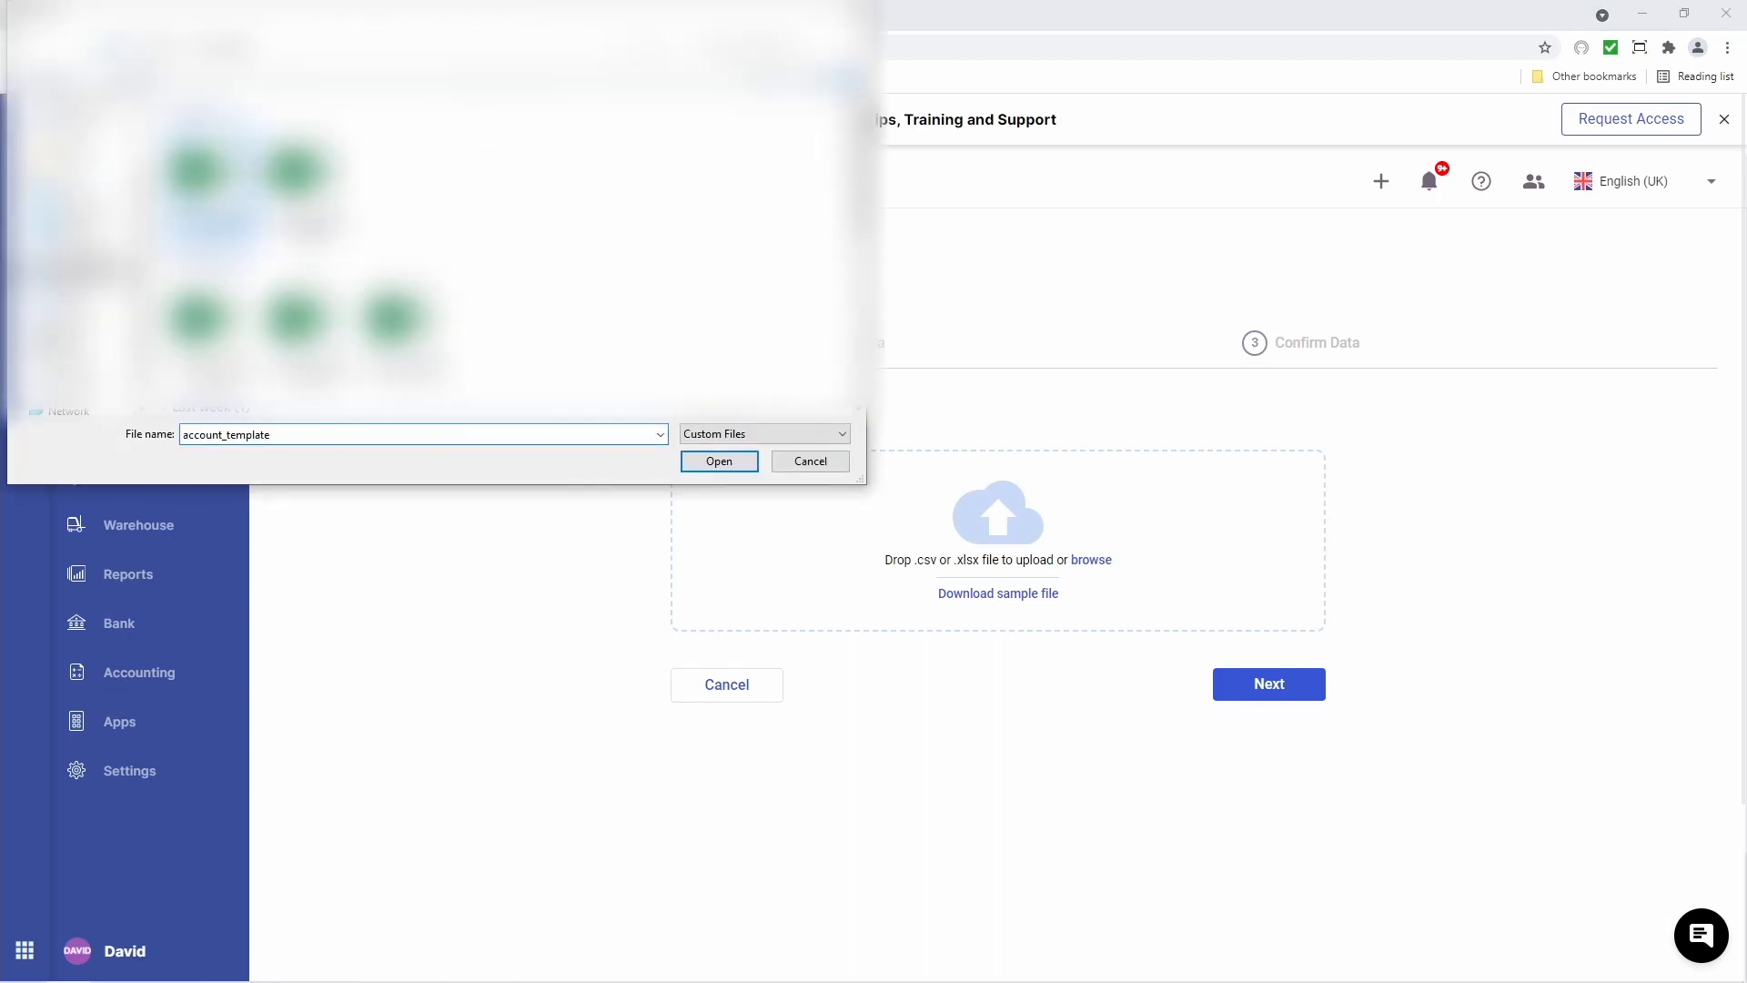
{"action": "left_click", "coordinate": [719, 461]}
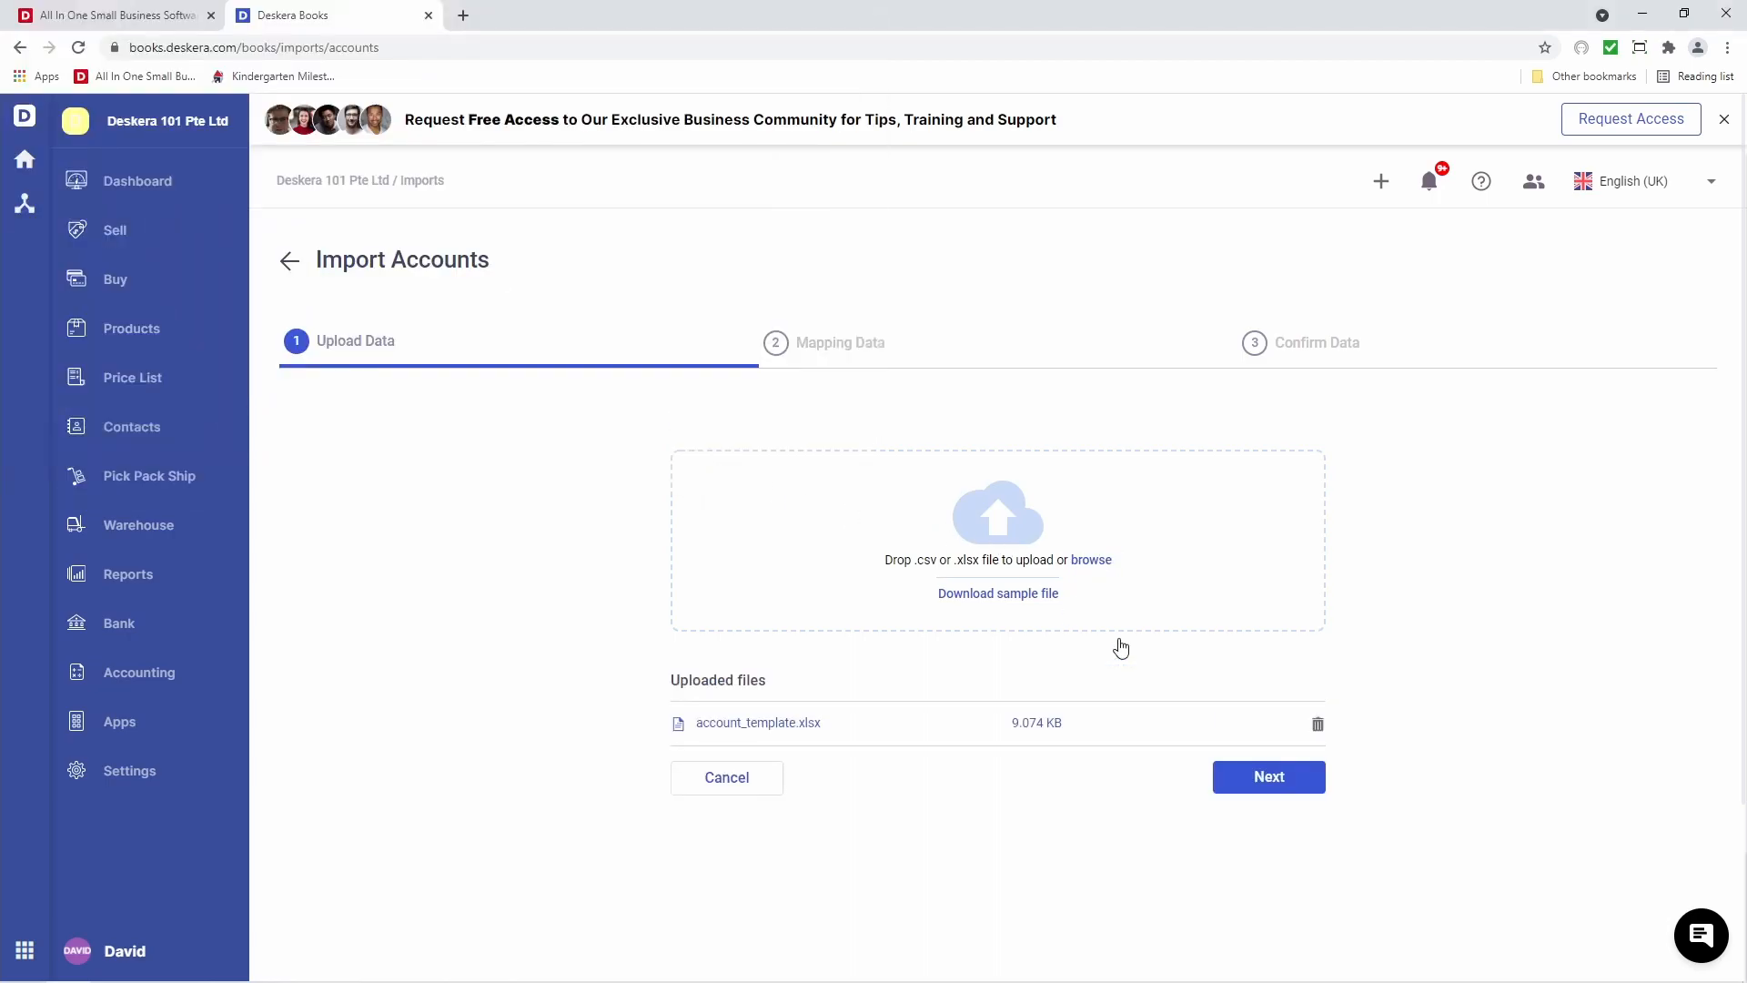
Keep the default header mapping, including Account Name, and proceed to Confirm Data
{"action": "left_click", "coordinate": [1269, 779]}
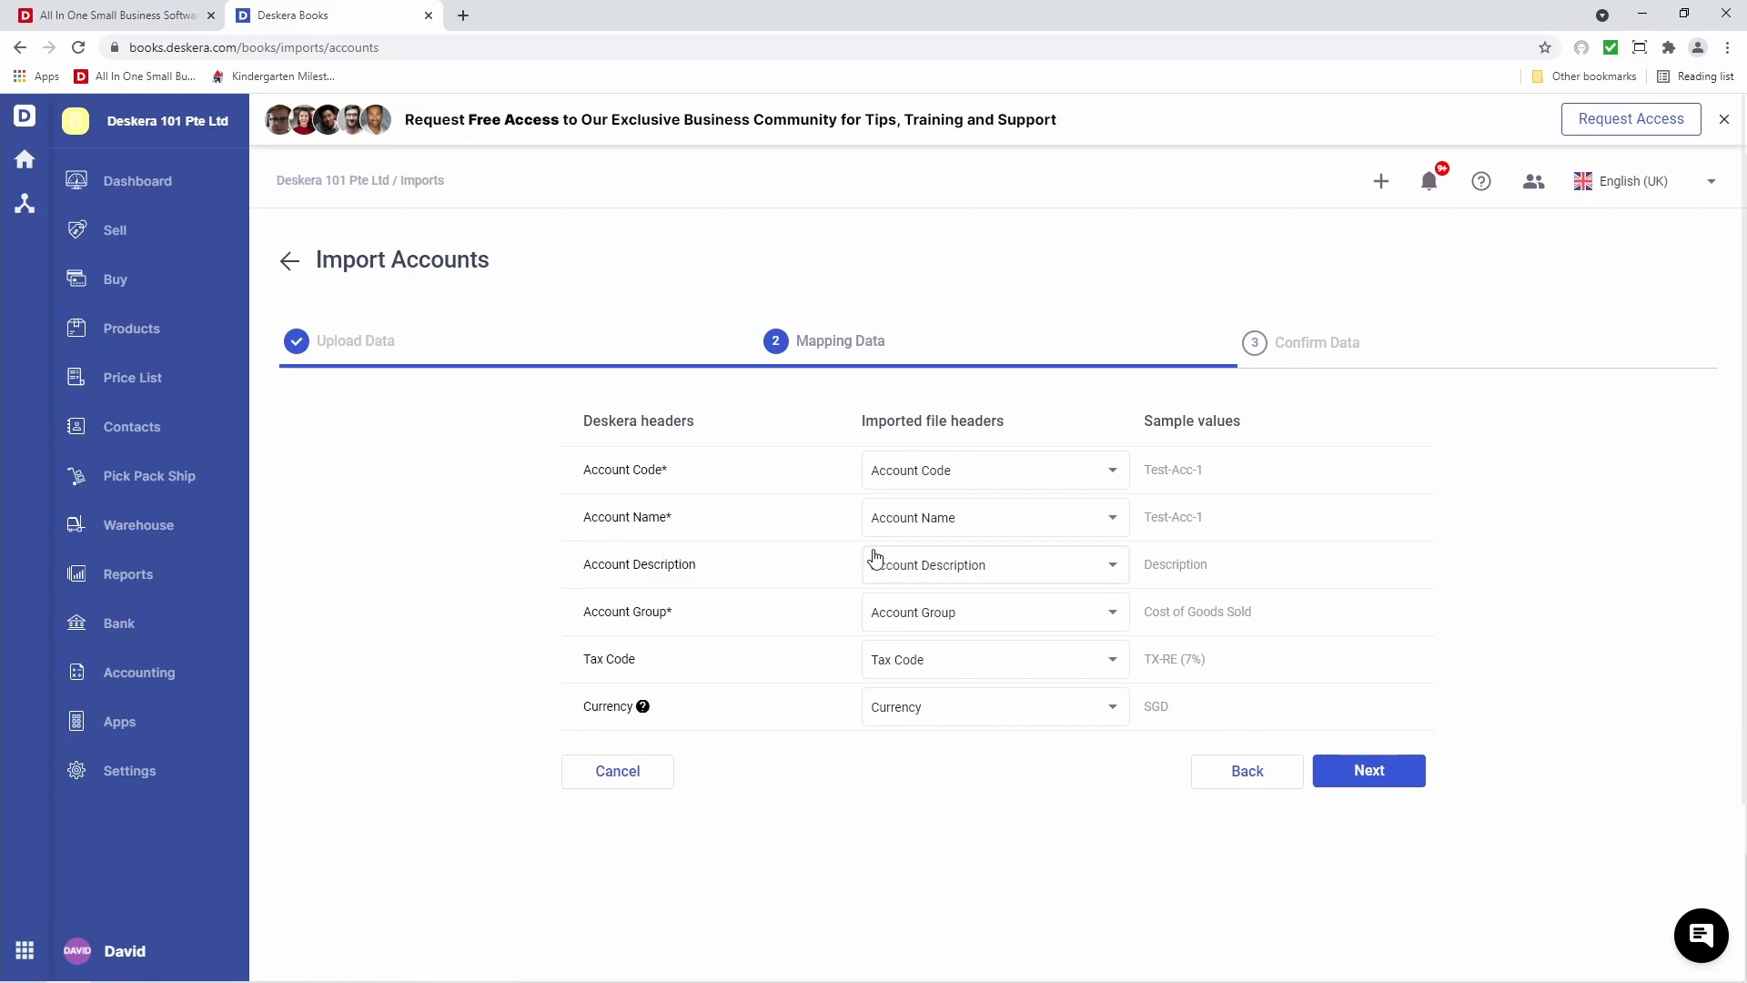
{"action": "left_click", "coordinate": [928, 534]}
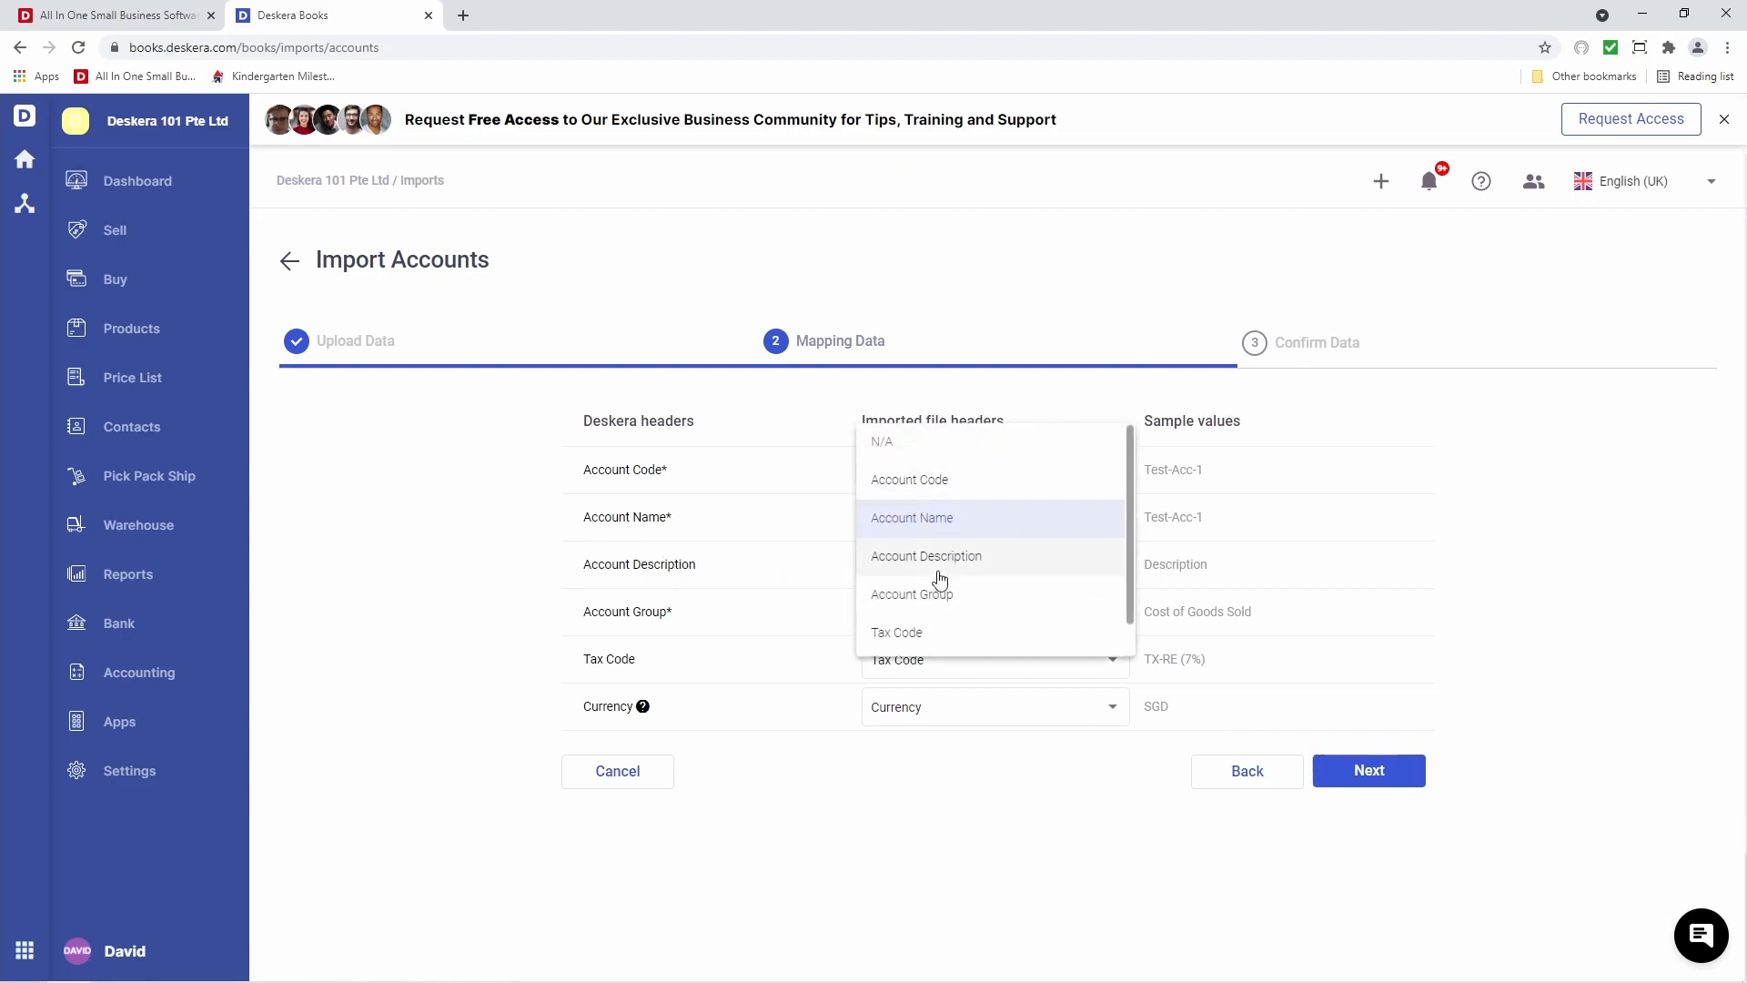
{"action": "left_click", "coordinate": [983, 834]}
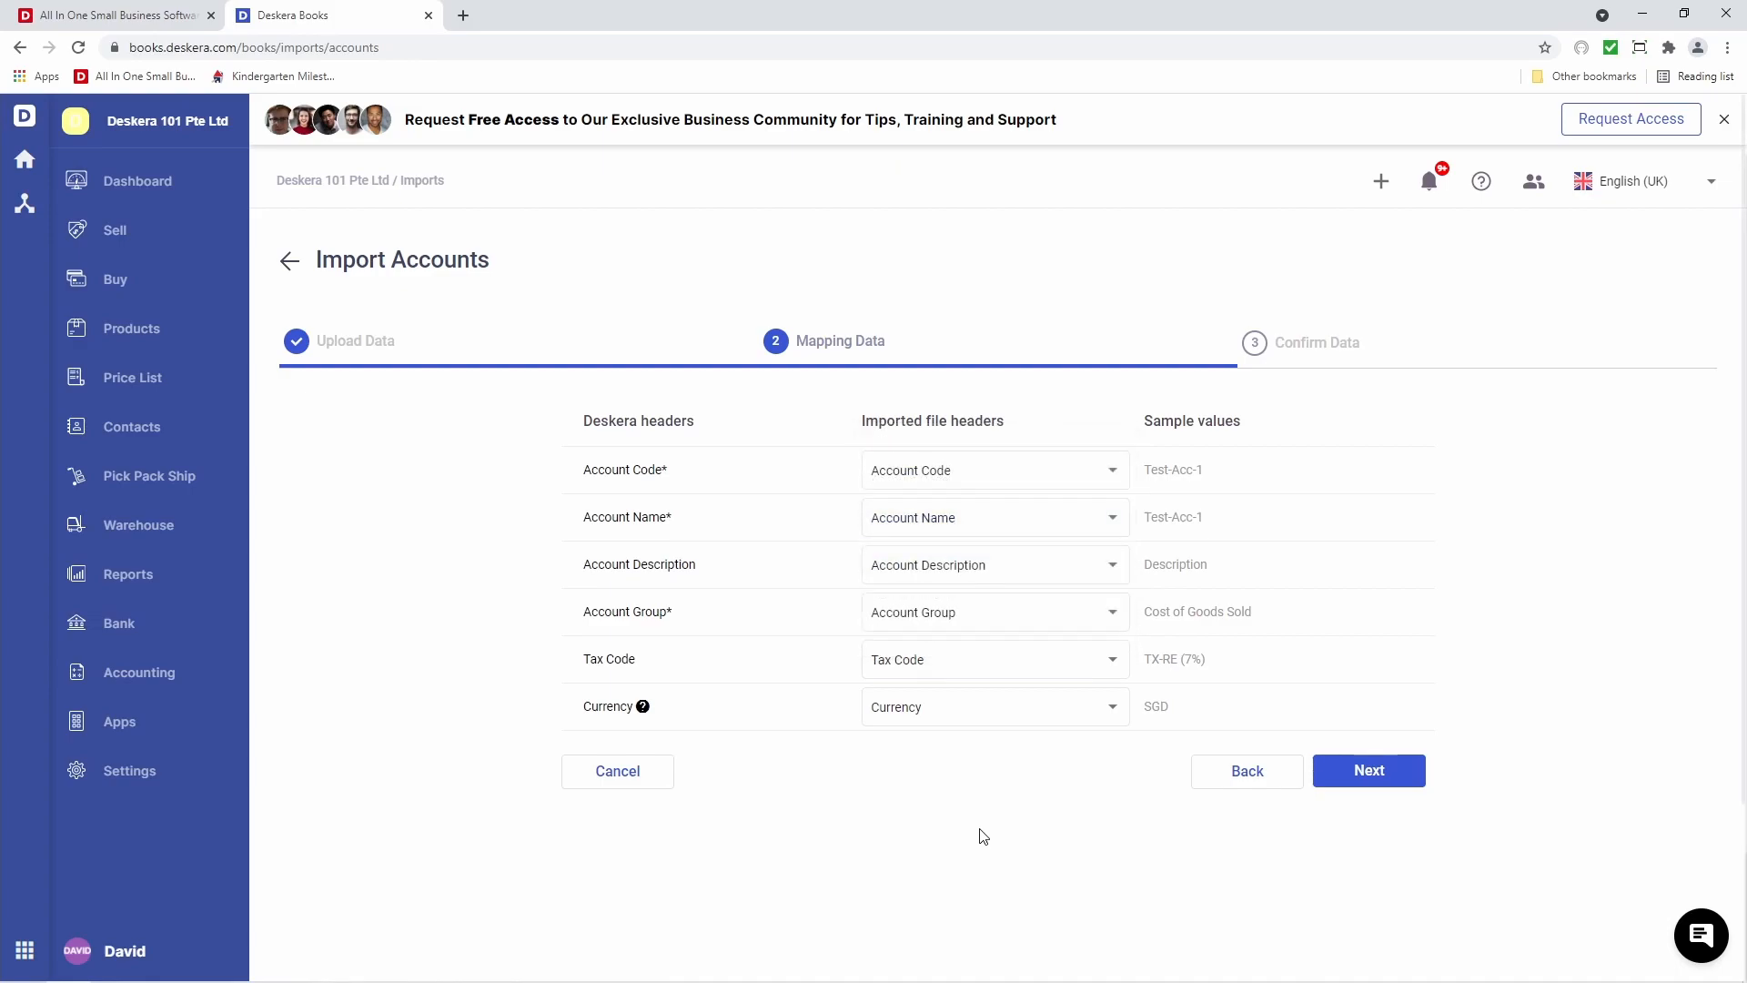
{"action": "left_click", "coordinate": [1379, 771]}
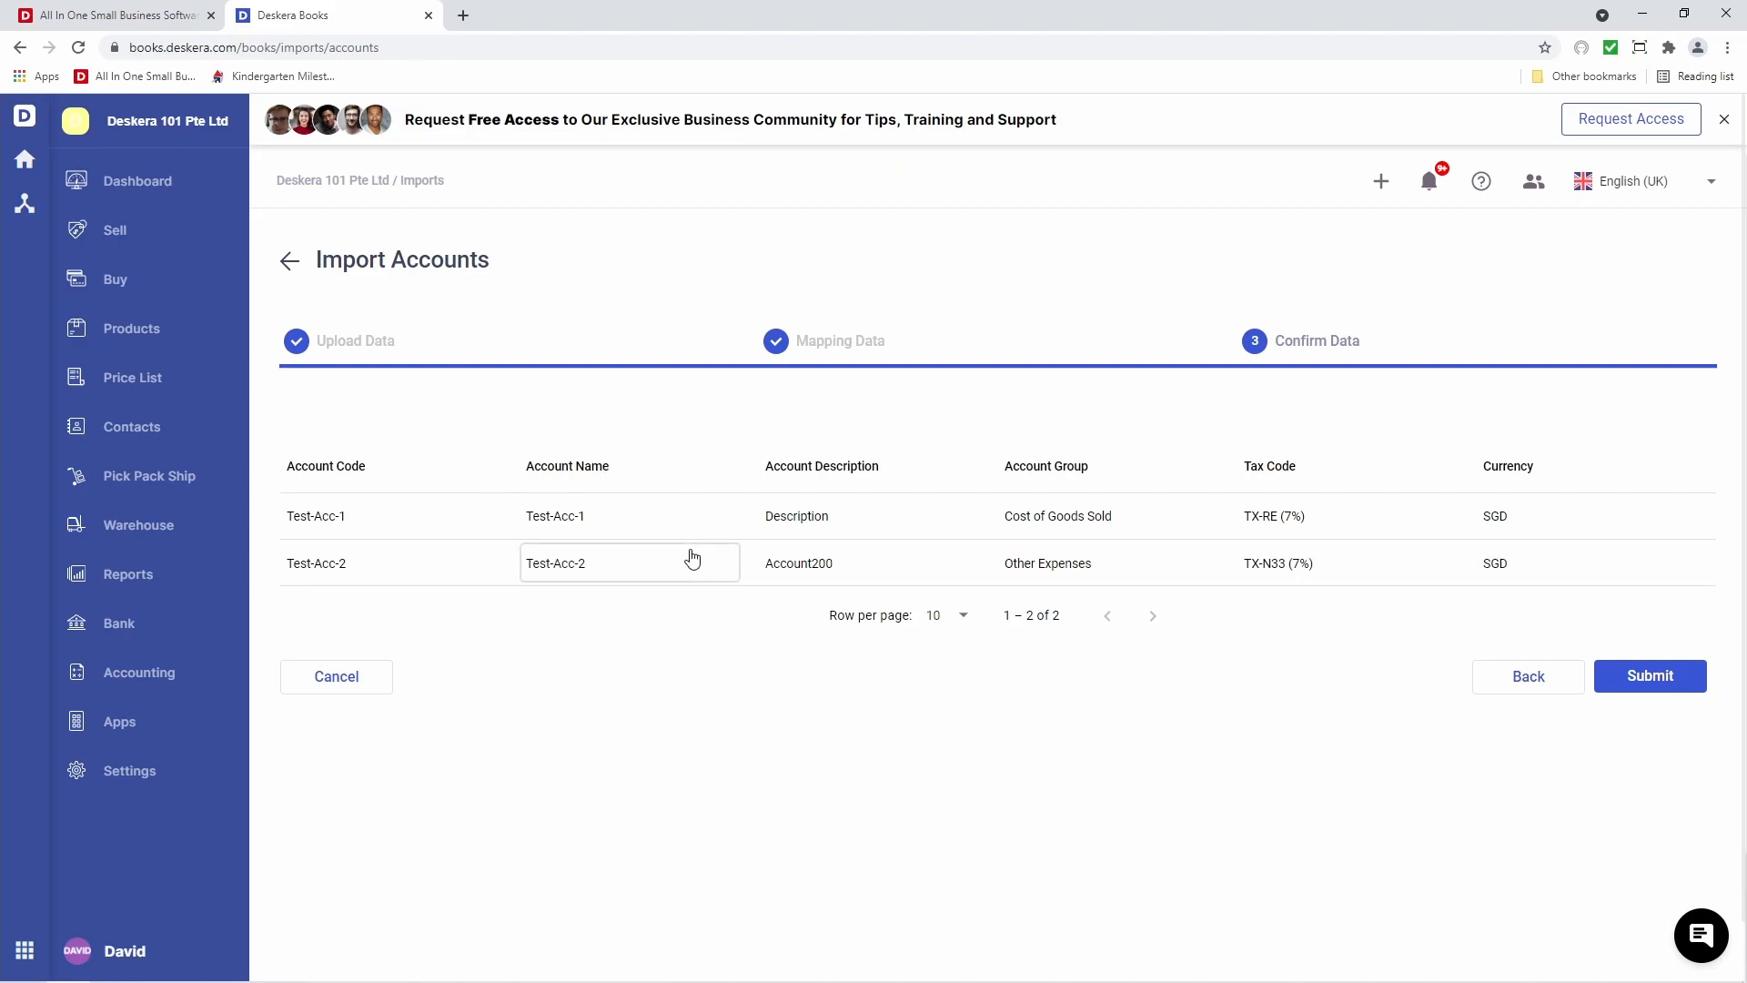
Rename Test-Acc-1 to 'Test' and submit the import of both accounts
{"action": "left_click", "coordinate": [632, 519]}
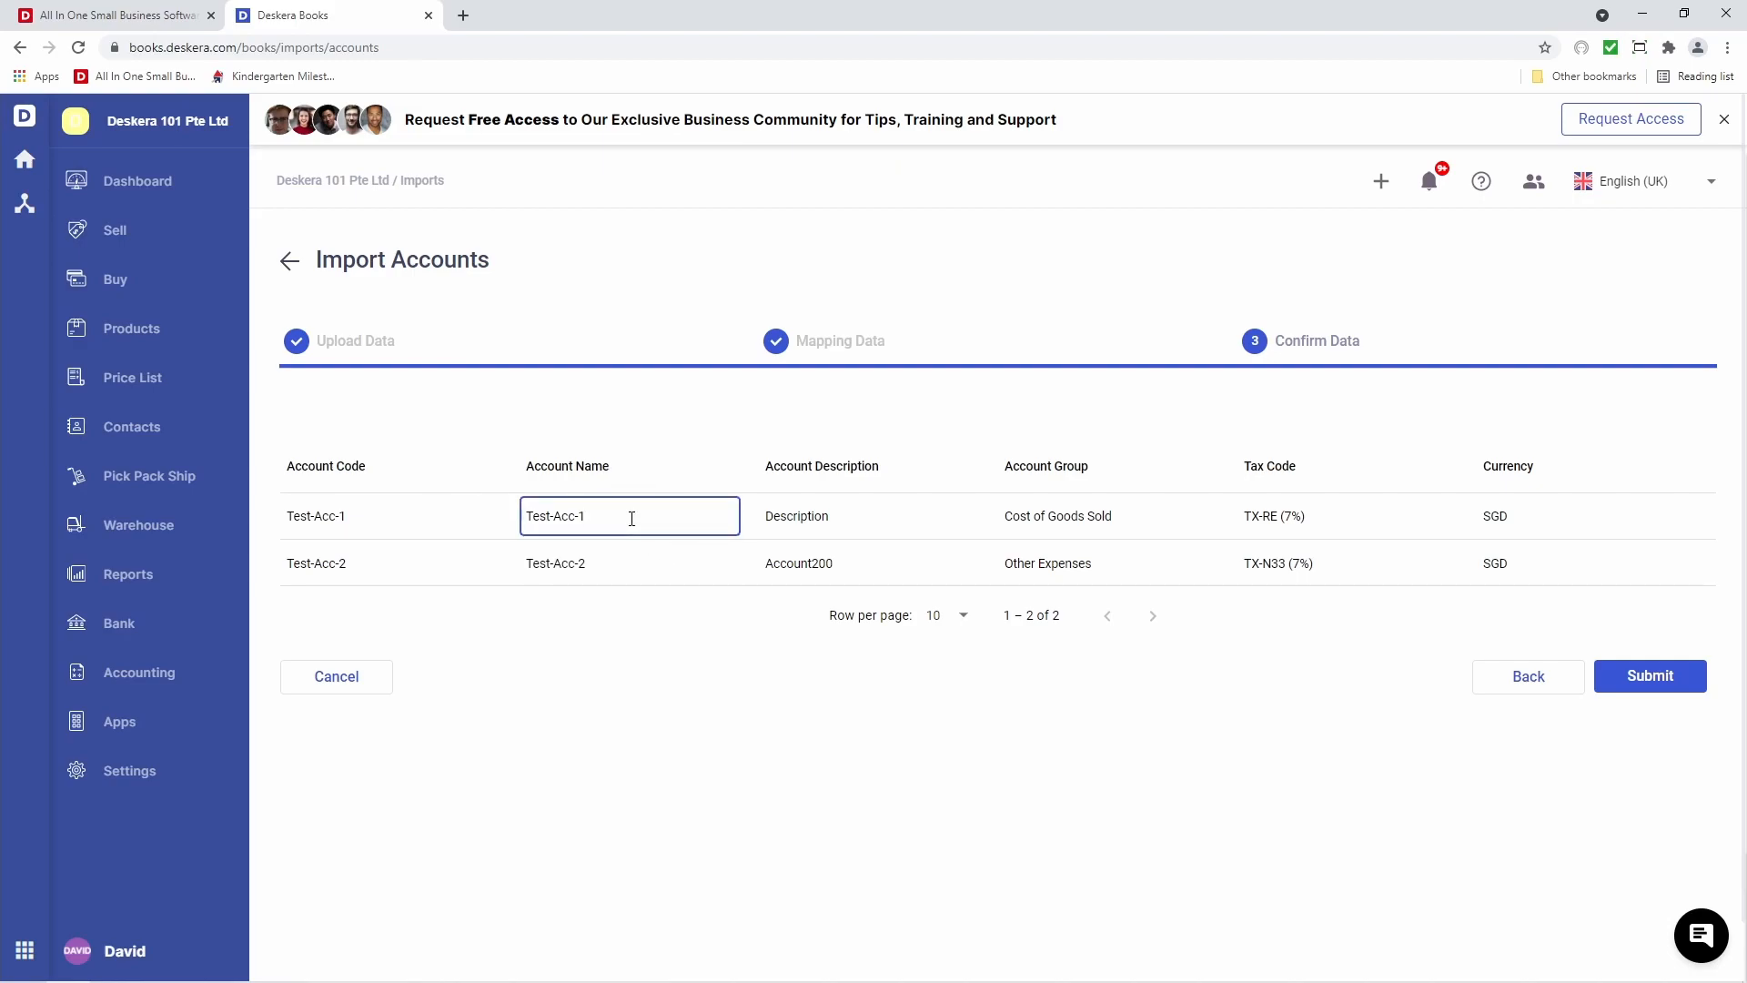
{"action": "key", "text": "BackSpace"}
{"action": "key", "text": "BackSpace"}
{"action": "key", "text": "BackSpace"}
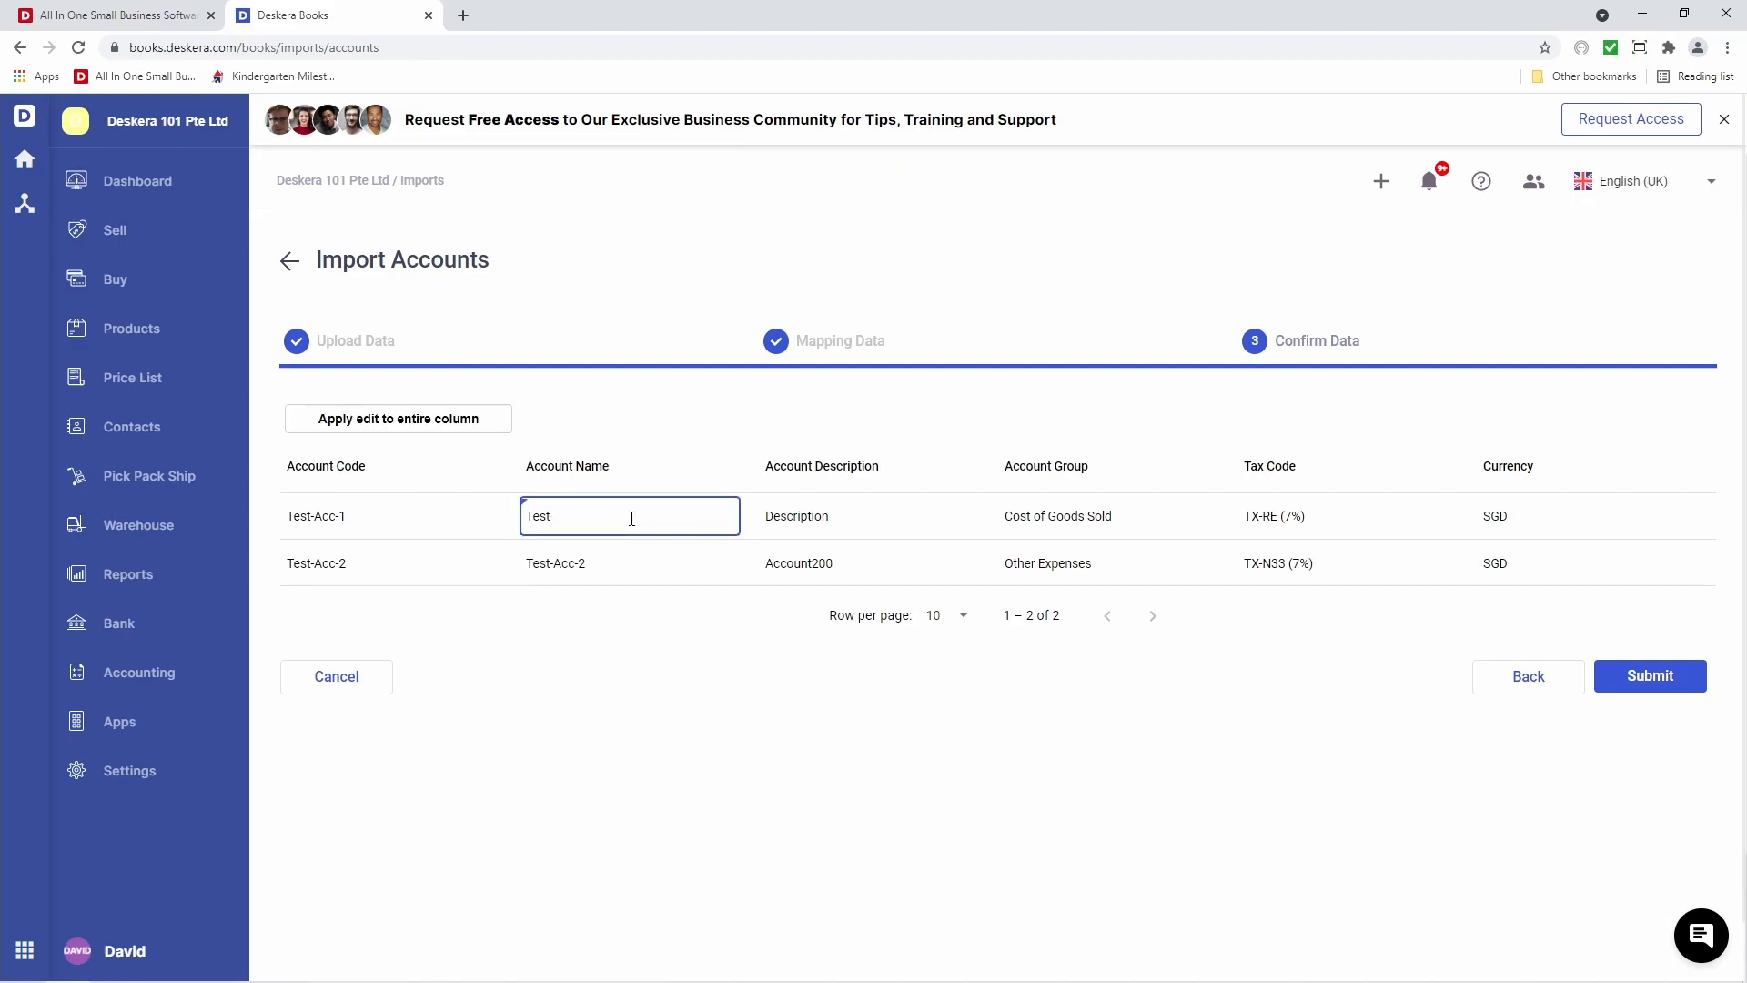
{"action": "left_click", "coordinate": [703, 650]}
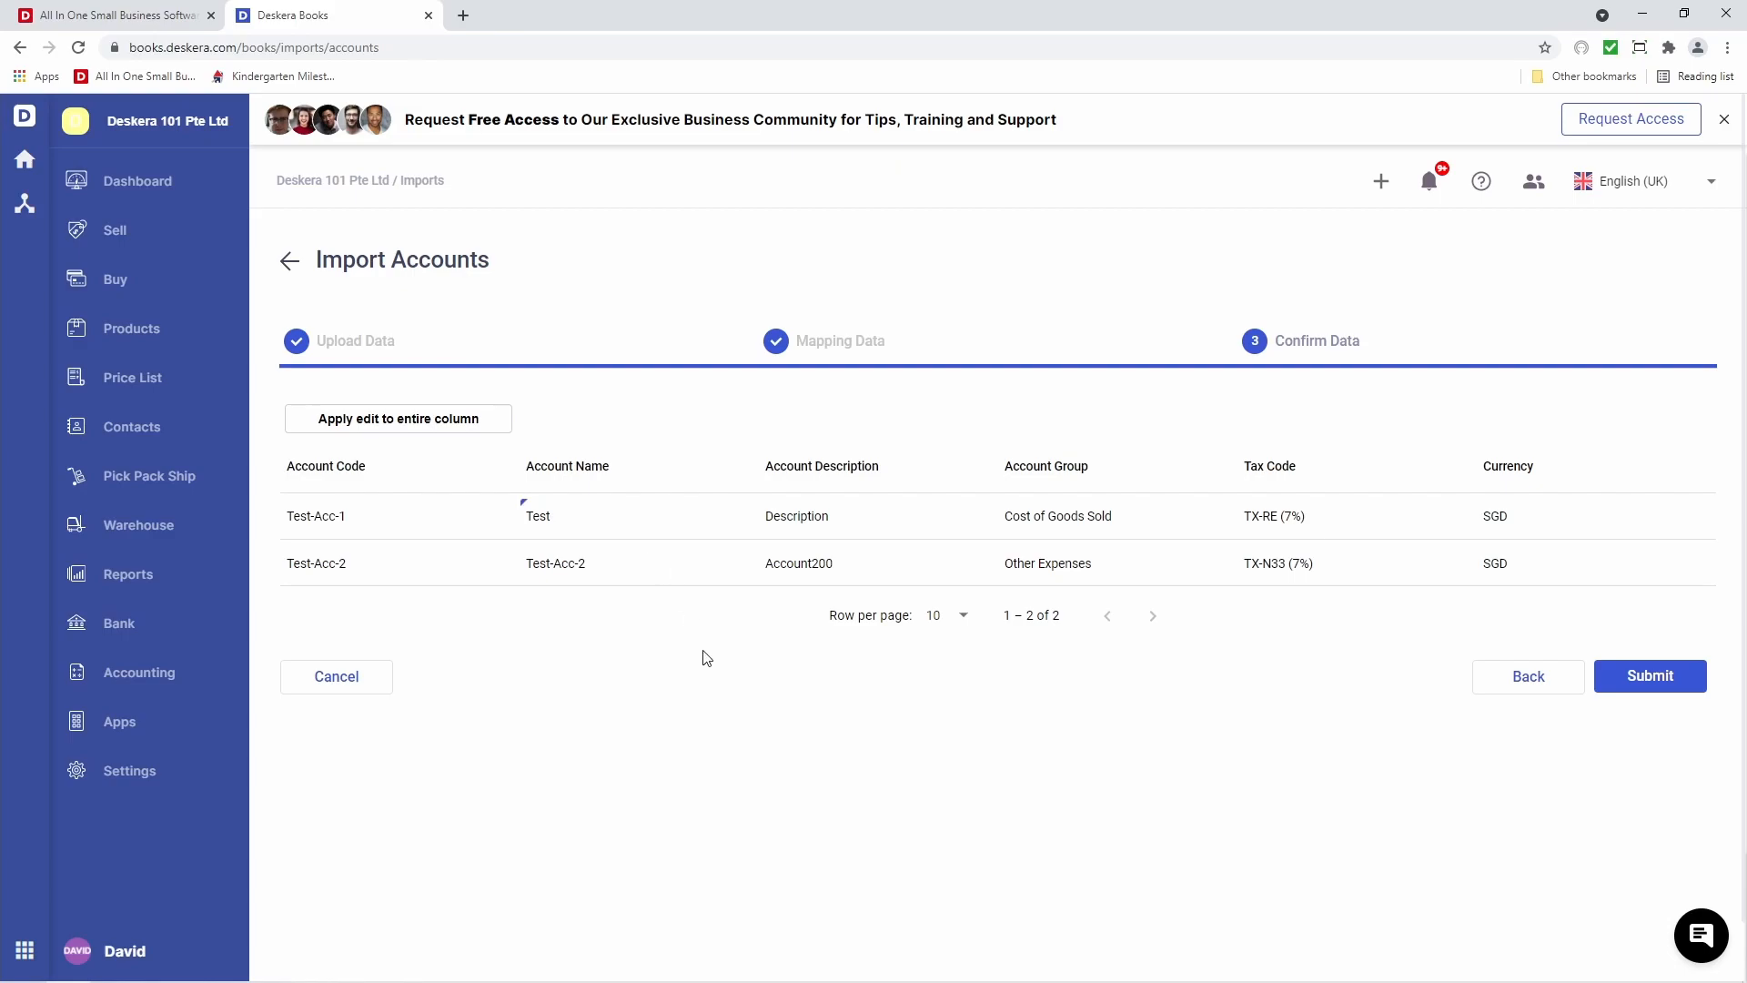
{"action": "left_click", "coordinate": [1627, 678]}
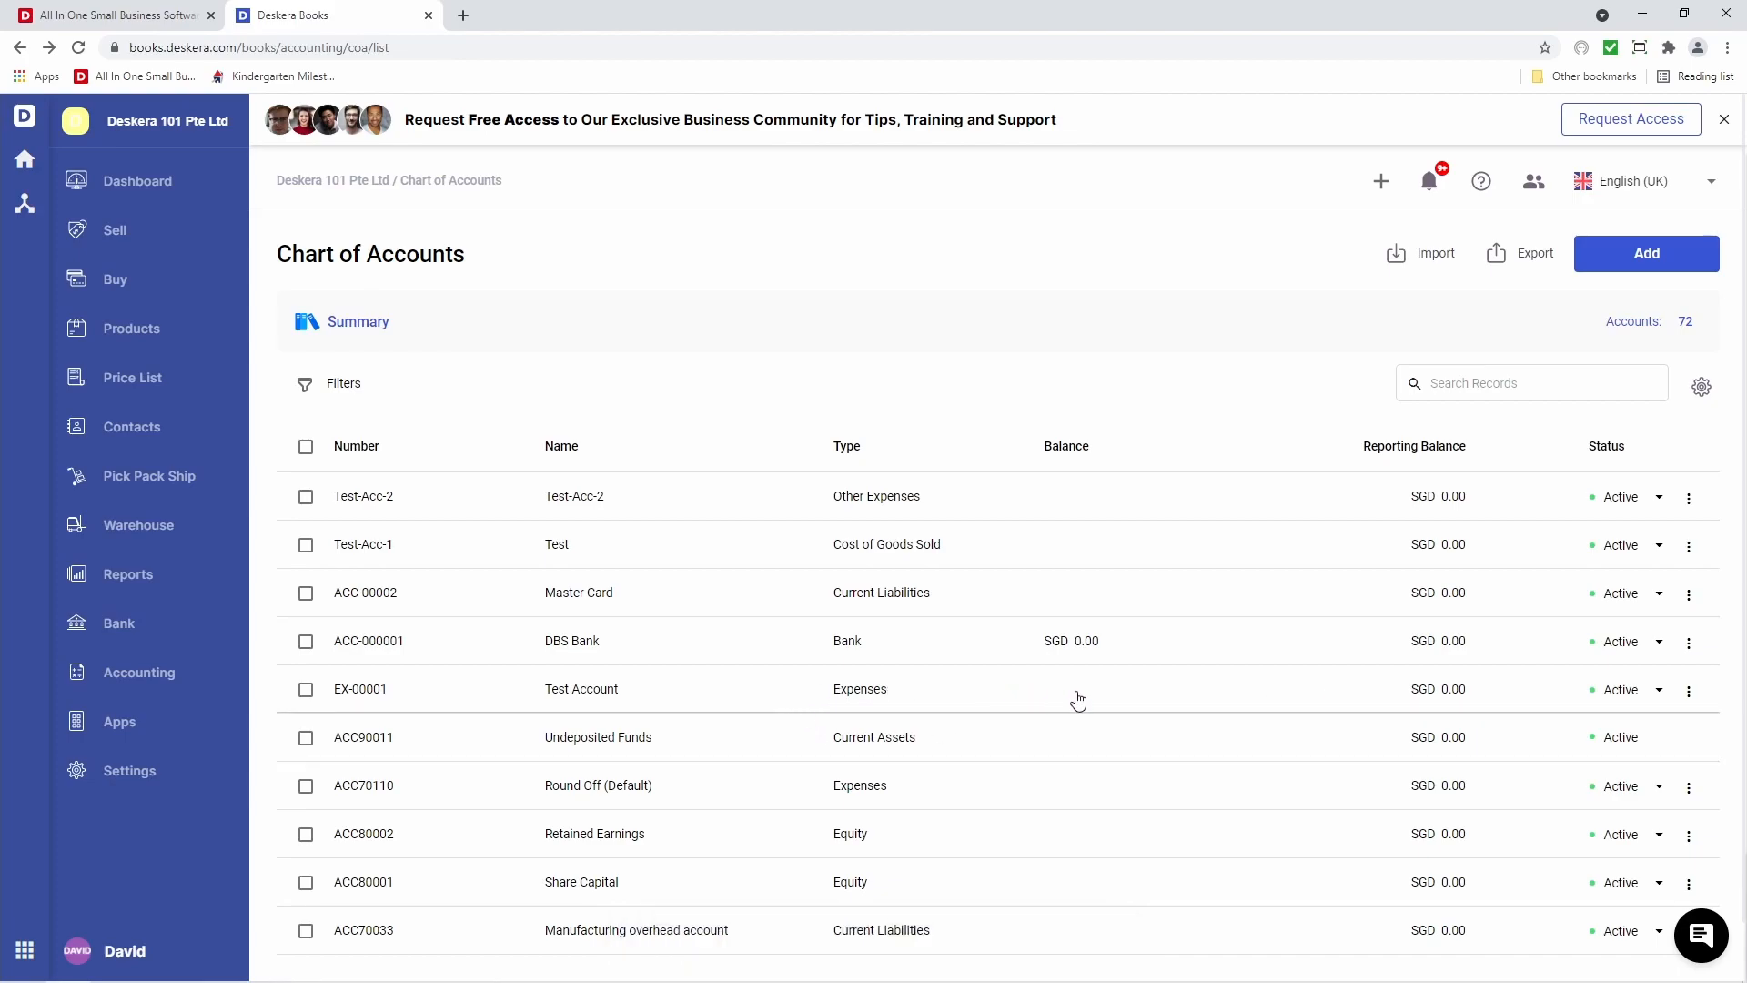
Delete Test Account EX-00001 from its row's actions menu and confirm
{"action": "left_click", "coordinate": [1690, 692]}
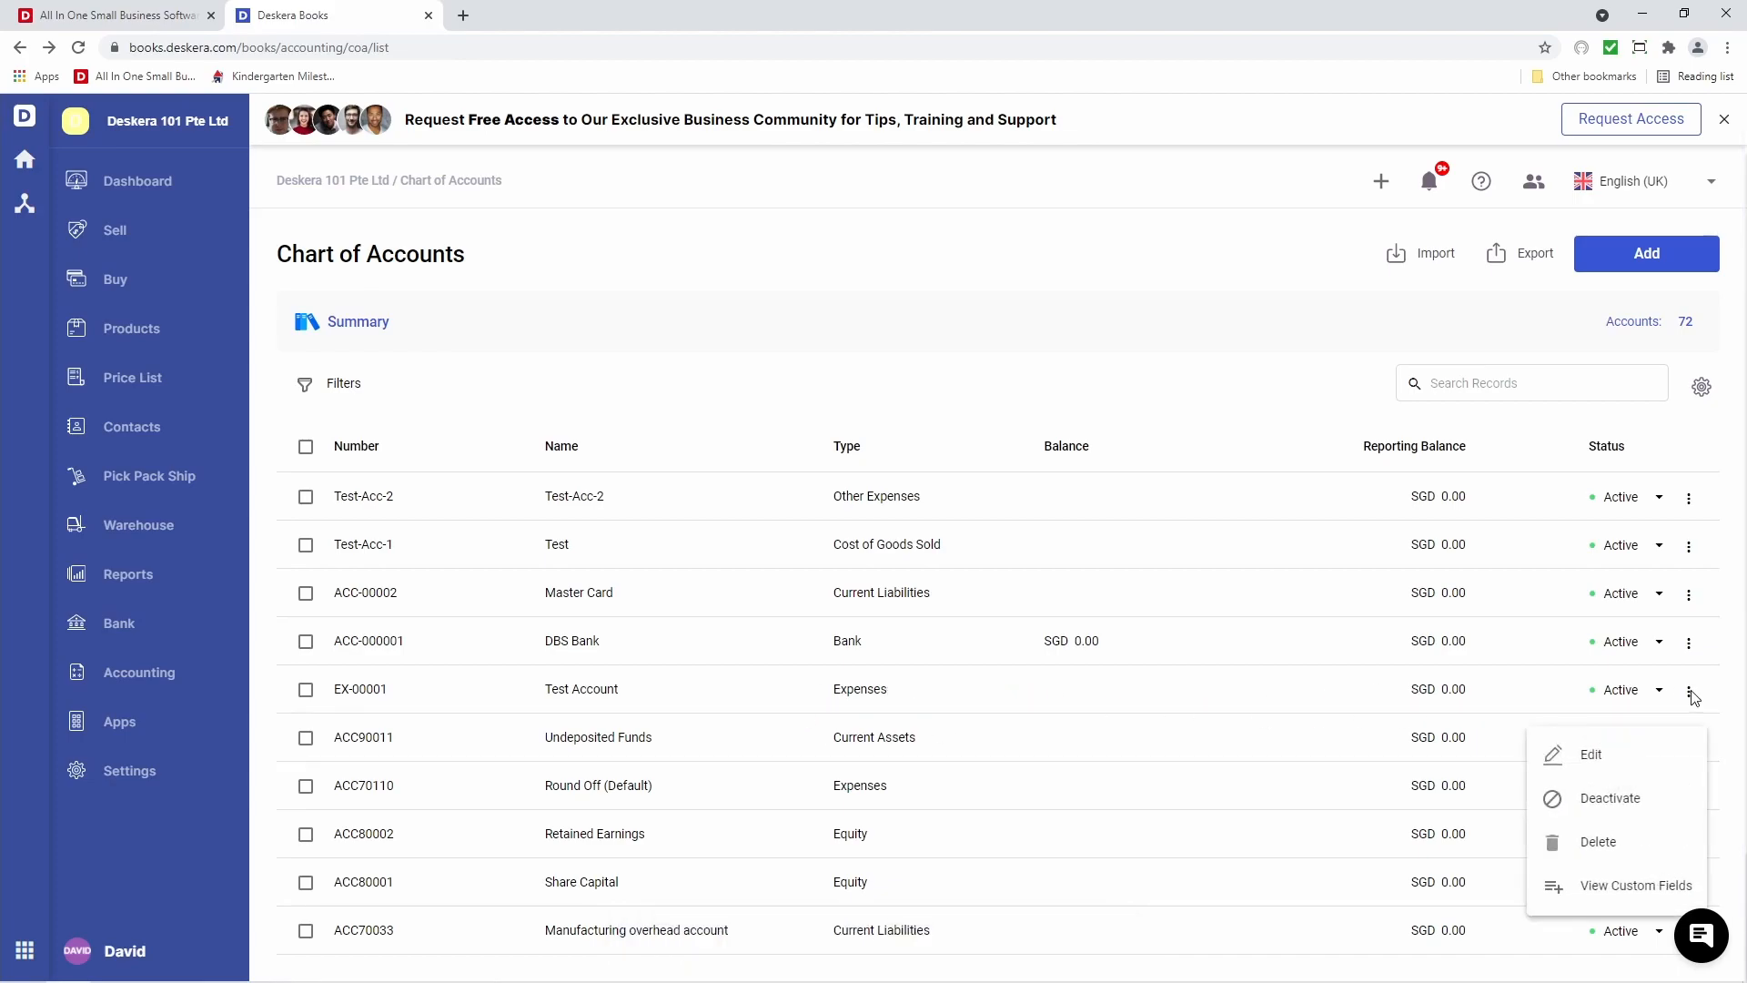
{"action": "left_click", "coordinate": [1656, 857]}
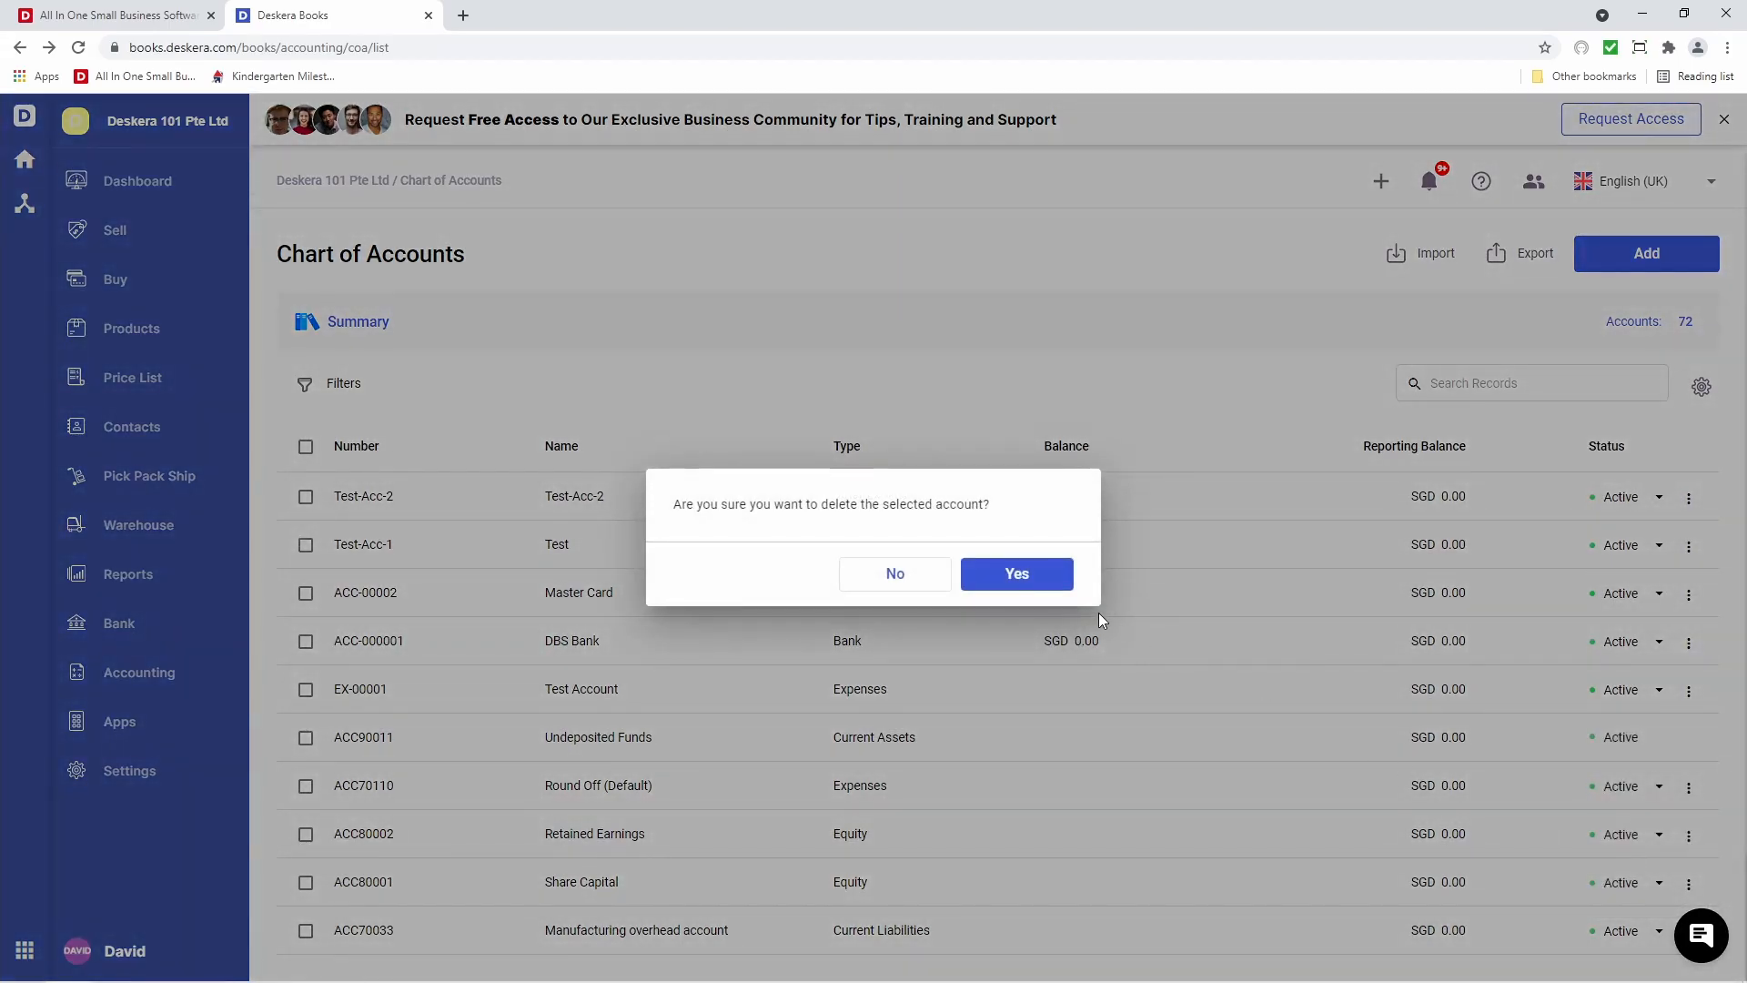
{"action": "left_click", "coordinate": [1044, 587]}
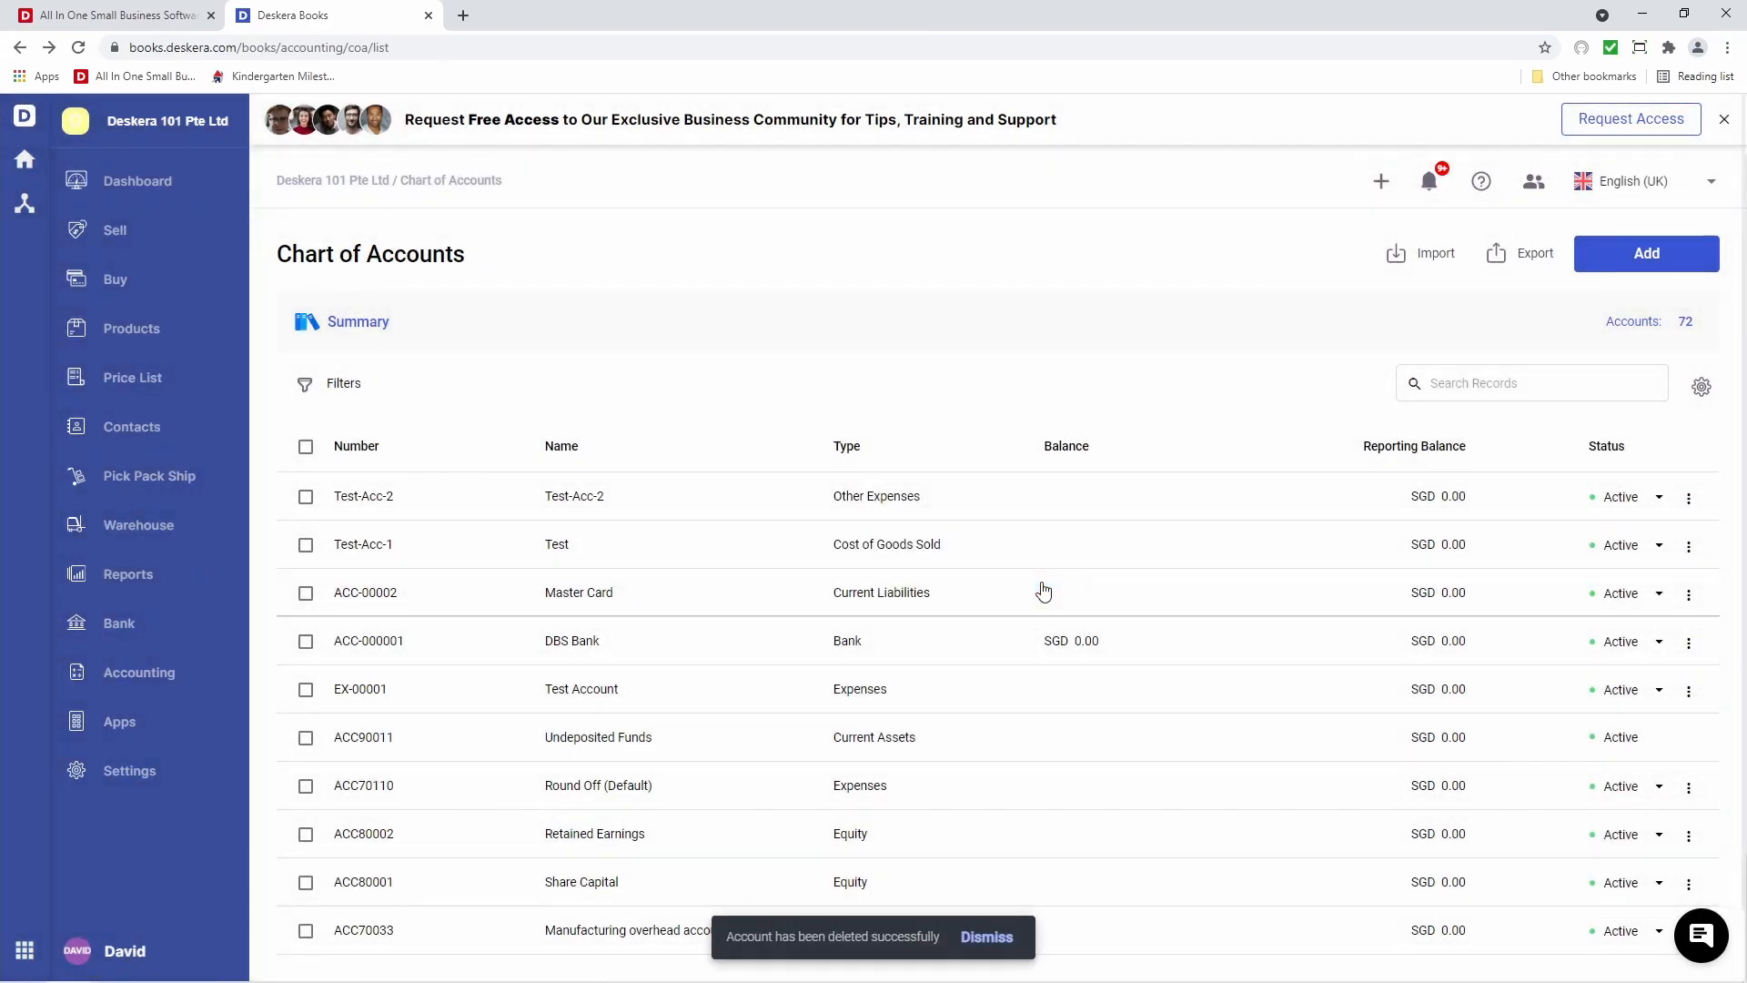